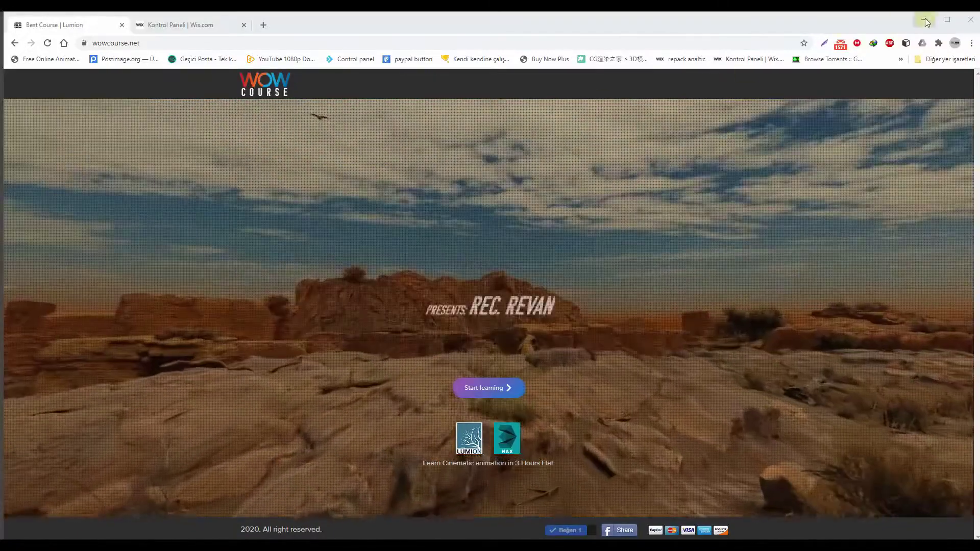
- Minimize the course website and bring the Tutorial Train folder window into view
left_click(927, 22)
left_click(308, 403)
left_click_drag(253, 75, 293, 75)
left_click(317, 351)
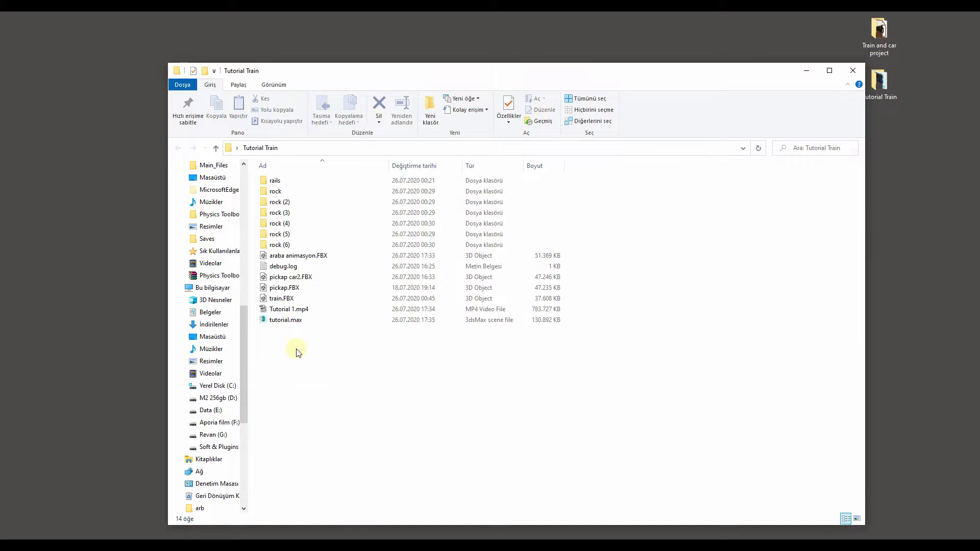
left_click(302, 257)
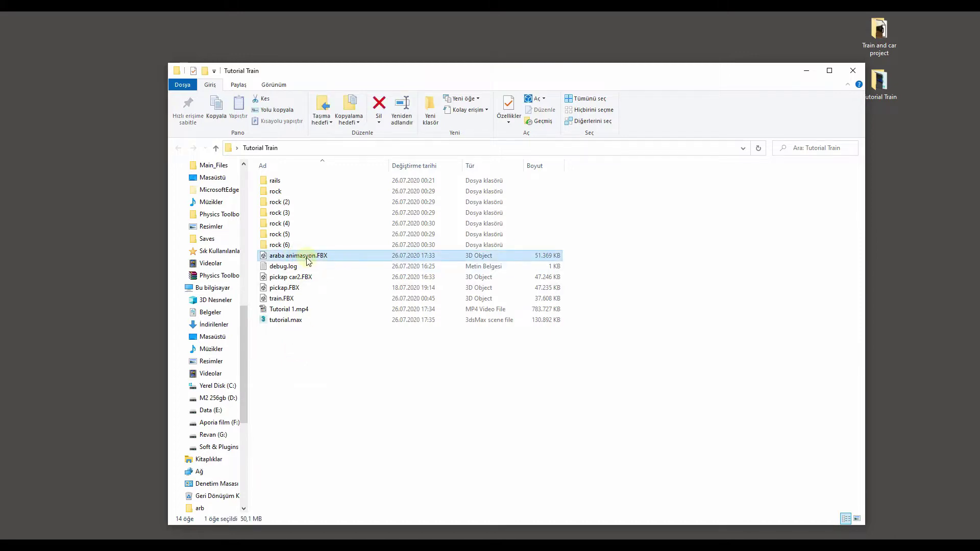
left_click(317, 411)
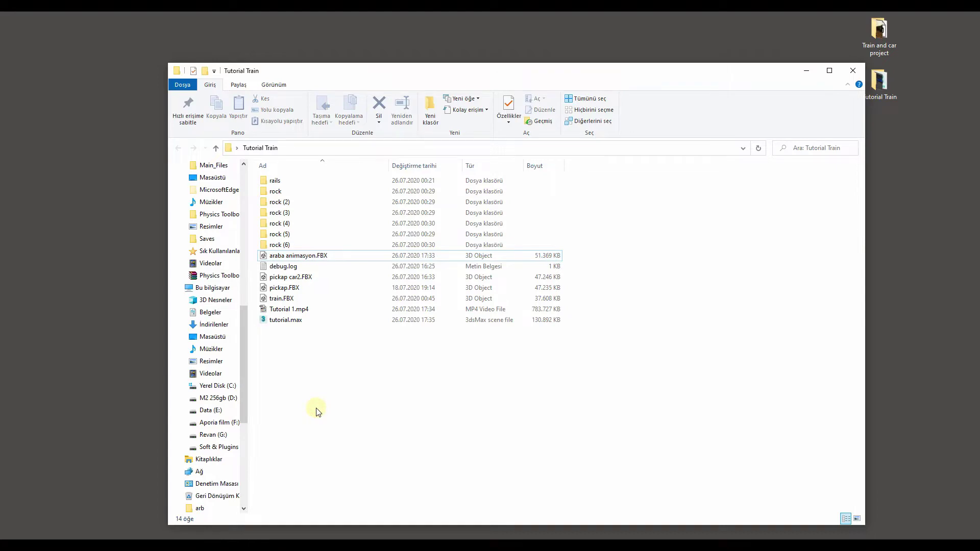
left_click(316, 359)
left_click(880, 29)
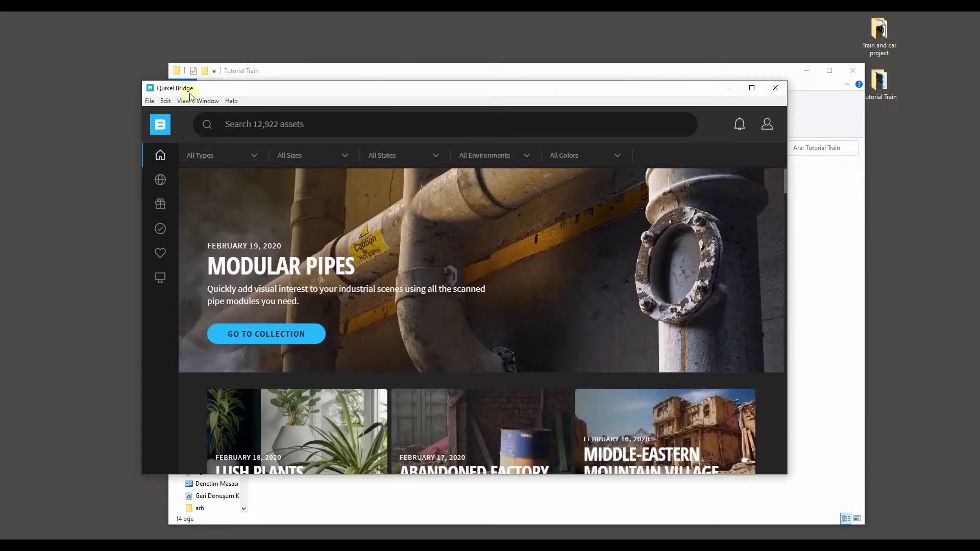
- Browse the Home feed and Trending Assets, then show the Local library of 86 downloaded assets
left_click_drag(250, 93, 266, 96)
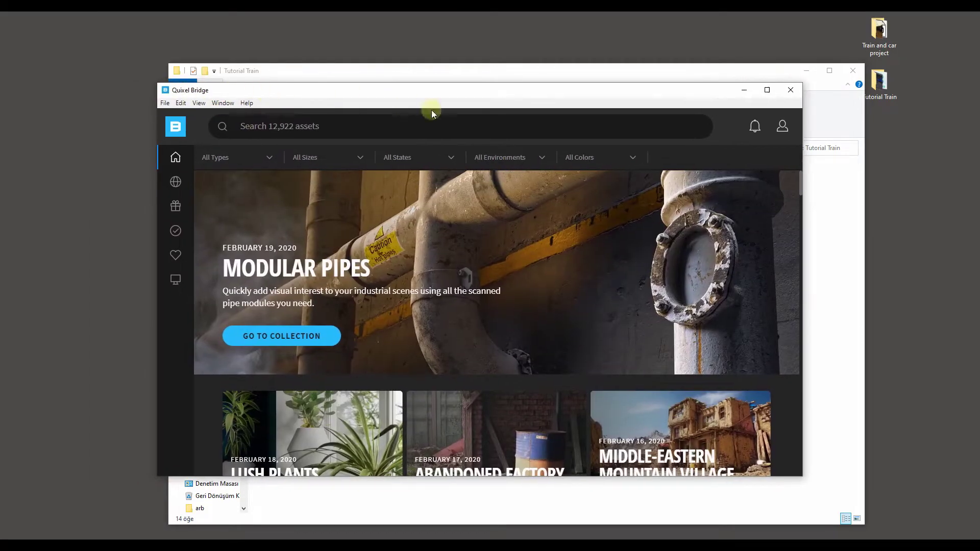
mouse_move(160, 156)
scroll(436, 286, "down", 4)
scroll(403, 337, "down", 3)
scroll(411, 344, "down", 4)
scroll(431, 347, "down", 5)
scroll(459, 344, "down", 1)
scroll(531, 359, "down", 3)
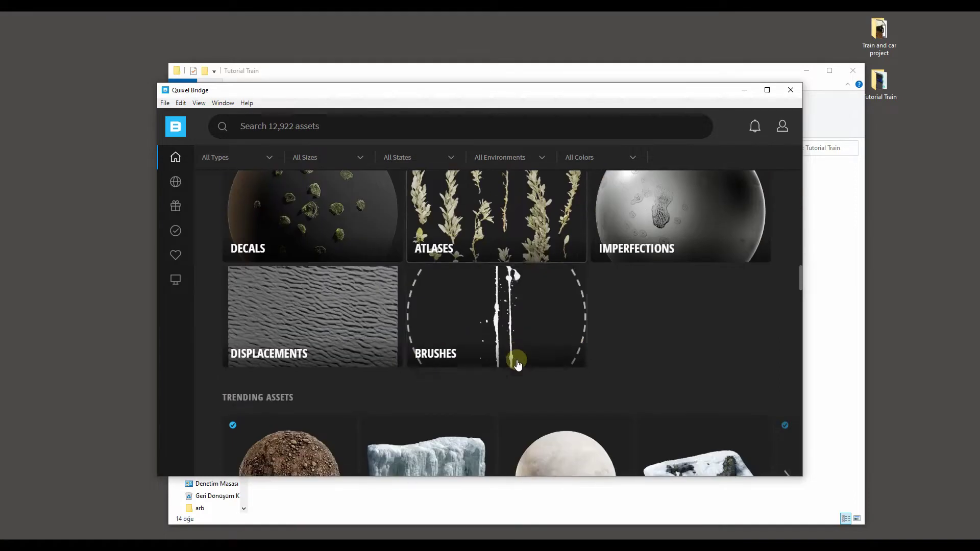
scroll(516, 361, "down", 3)
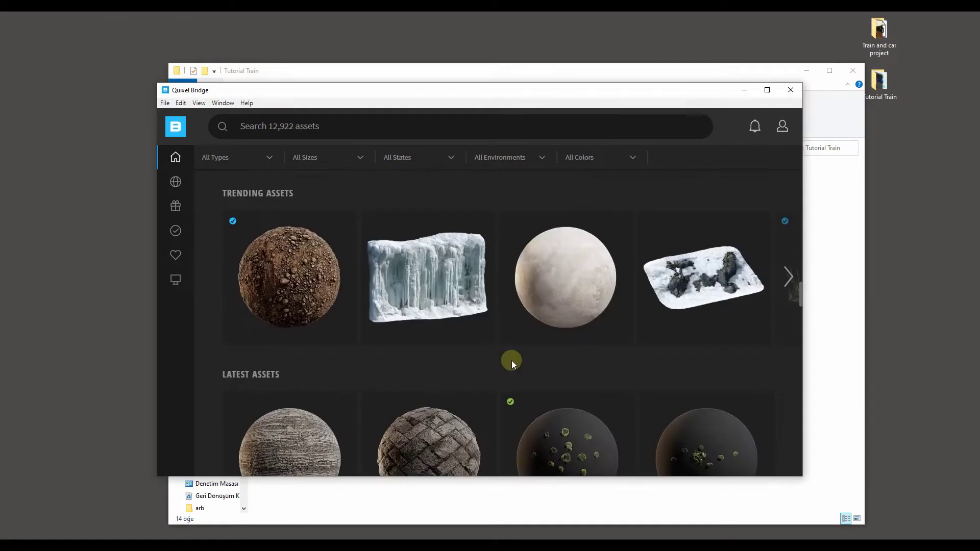
left_click(788, 277)
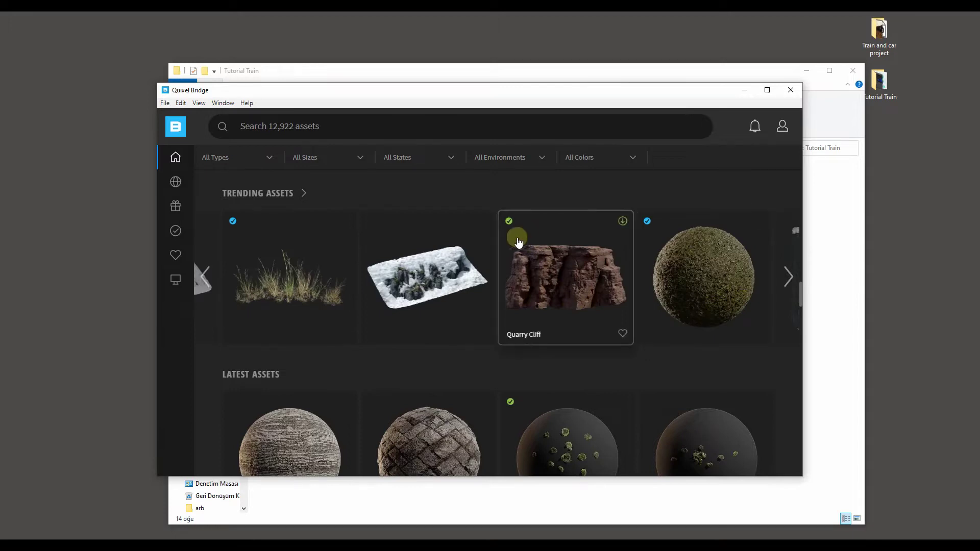
left_click(787, 271)
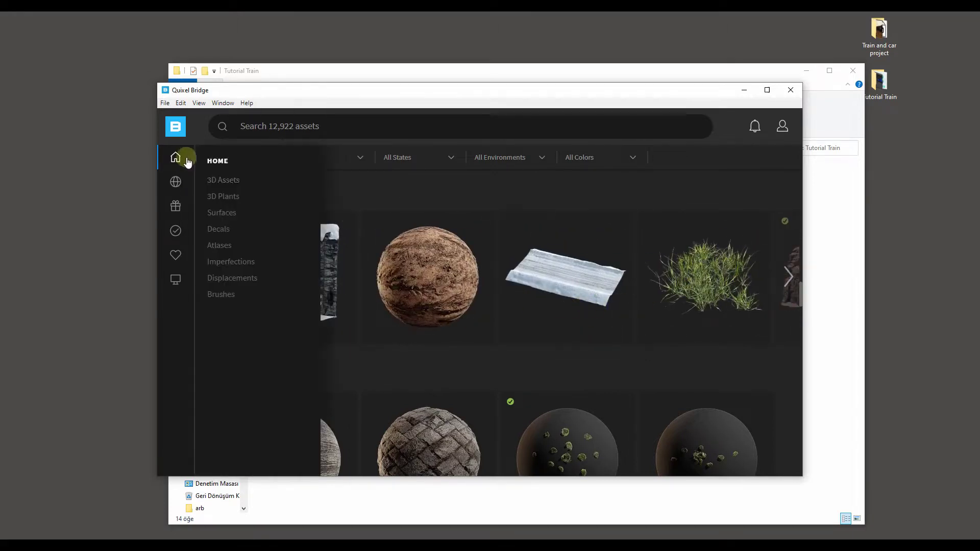
left_click(175, 279)
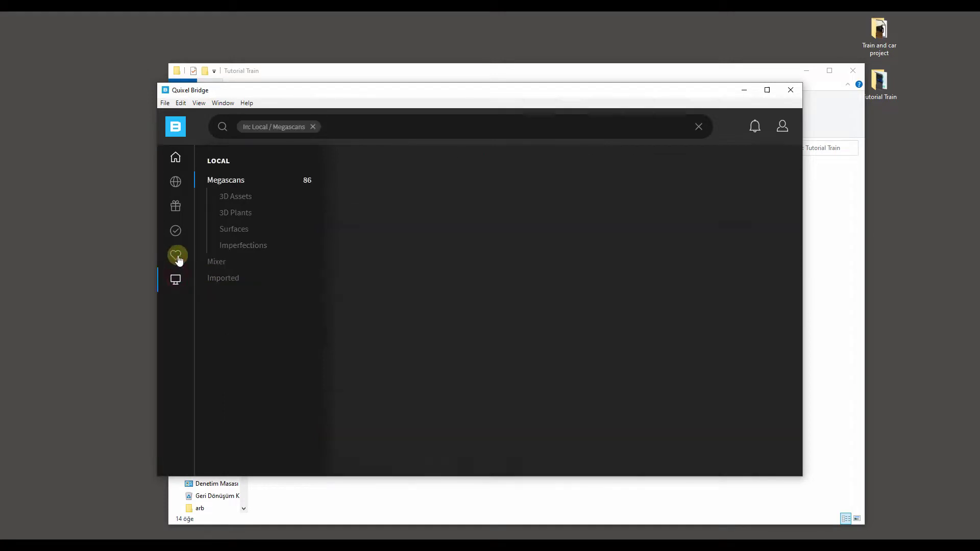
scroll(602, 291, "down", 3)
scroll(608, 300, "down", 3)
scroll(586, 311, "down", 3)
scroll(580, 324, "down", 3)
scroll(577, 329, "down", 2)
scroll(510, 342, "up", 5)
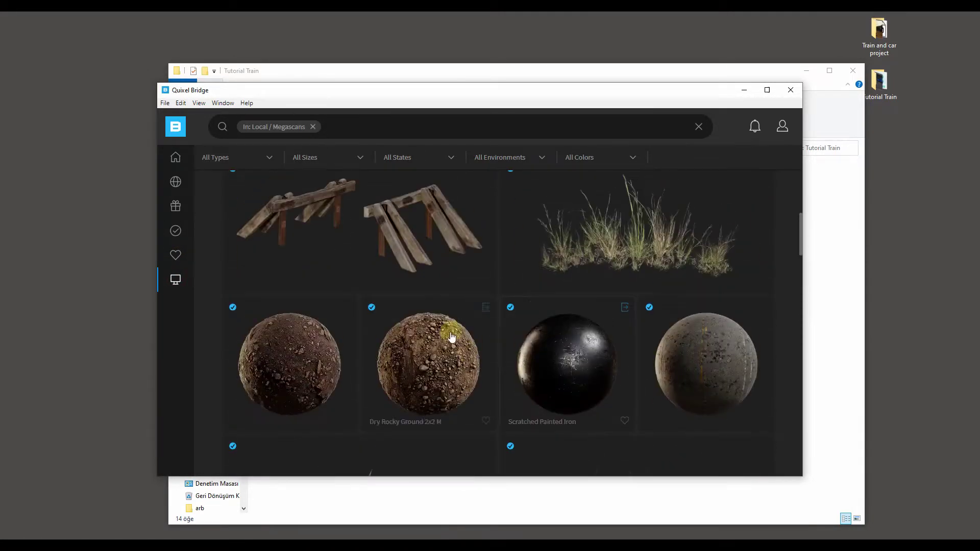
scroll(383, 298, "up", 3)
scroll(674, 313, "up", 3)
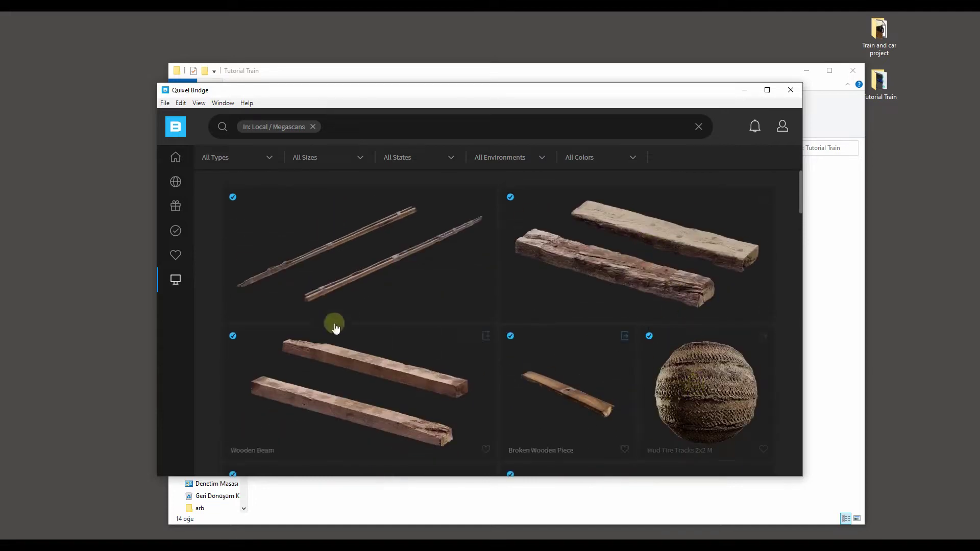
mouse_move(176, 280)
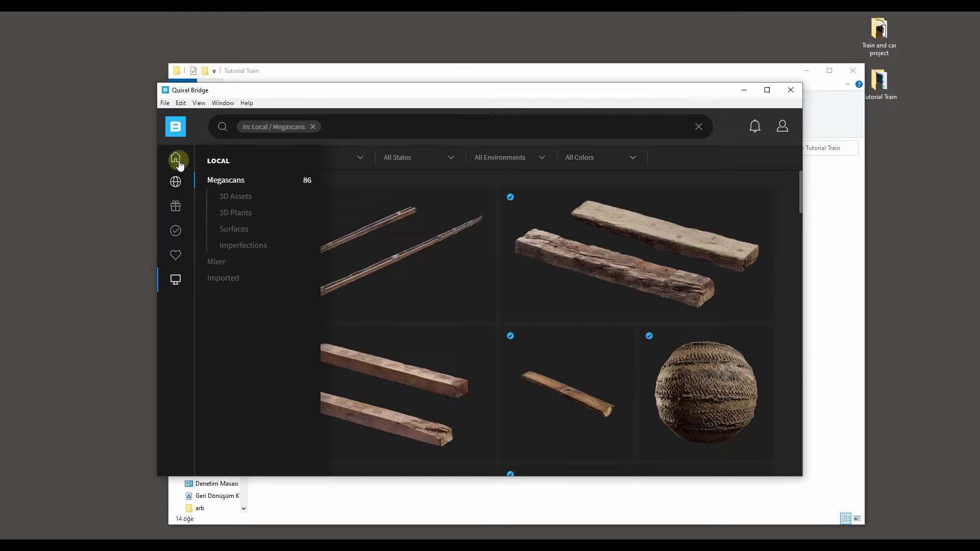
left_click_drag(293, 93, 260, 97)
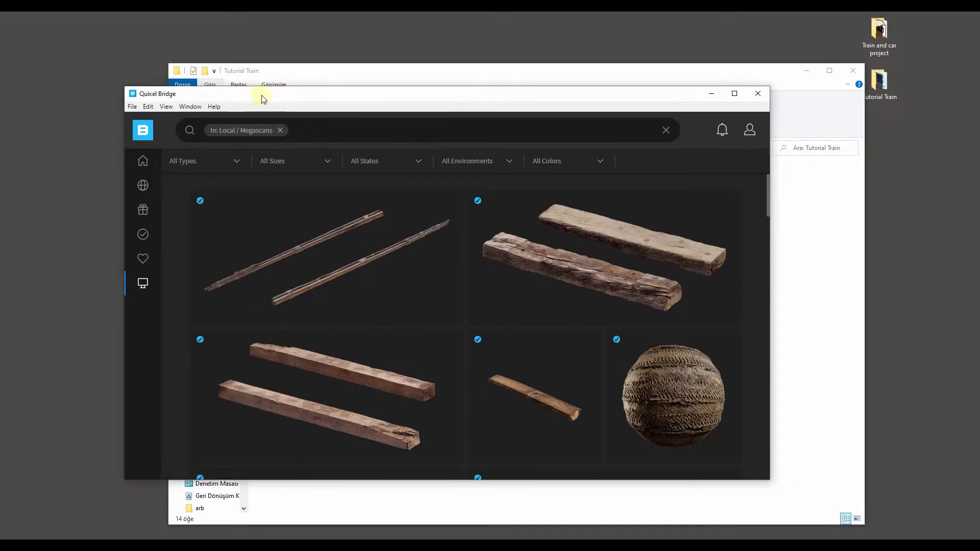
left_click_drag(567, 98, 545, 113)
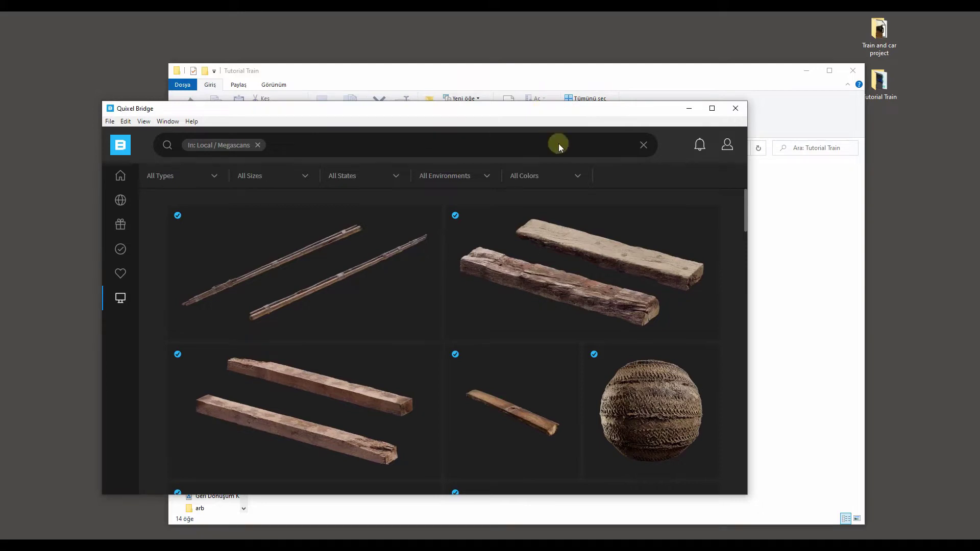
scroll(672, 322, "down", 2)
scroll(652, 376, "down", 3)
scroll(652, 376, "up", 5)
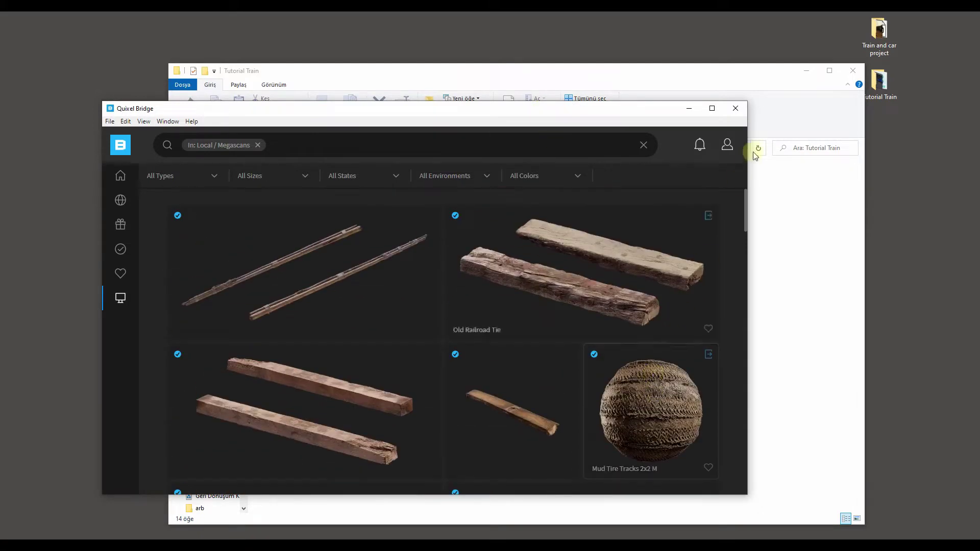
left_click(728, 147)
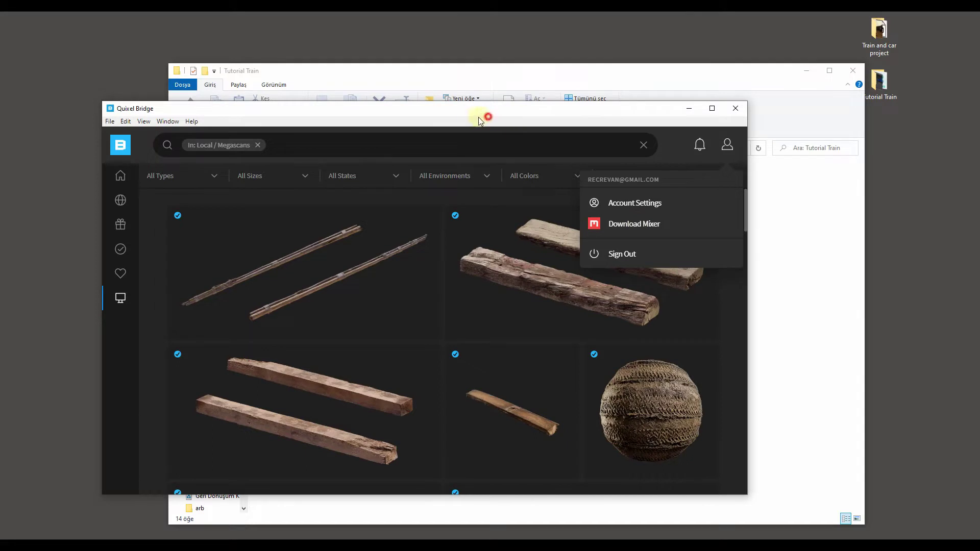
left_click(674, 141)
scroll(407, 354, "down", 4)
scroll(368, 371, "down", 4)
mouse_move(304, 369)
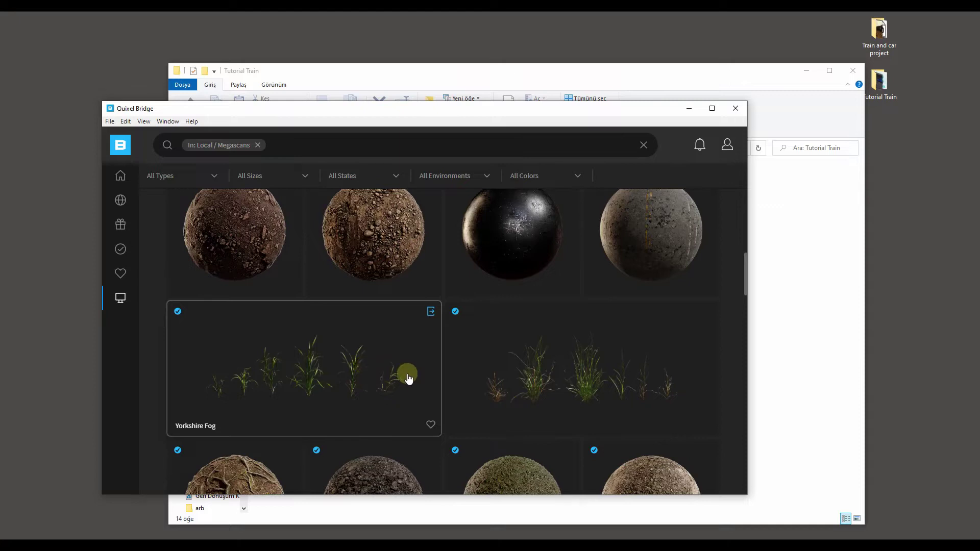
scroll(458, 393, "up", 3)
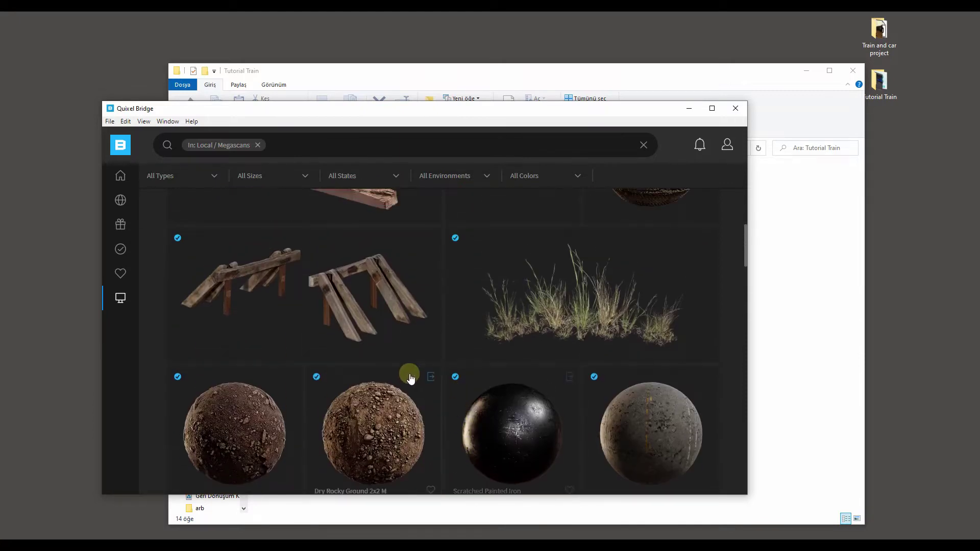
scroll(411, 376, "up", 3)
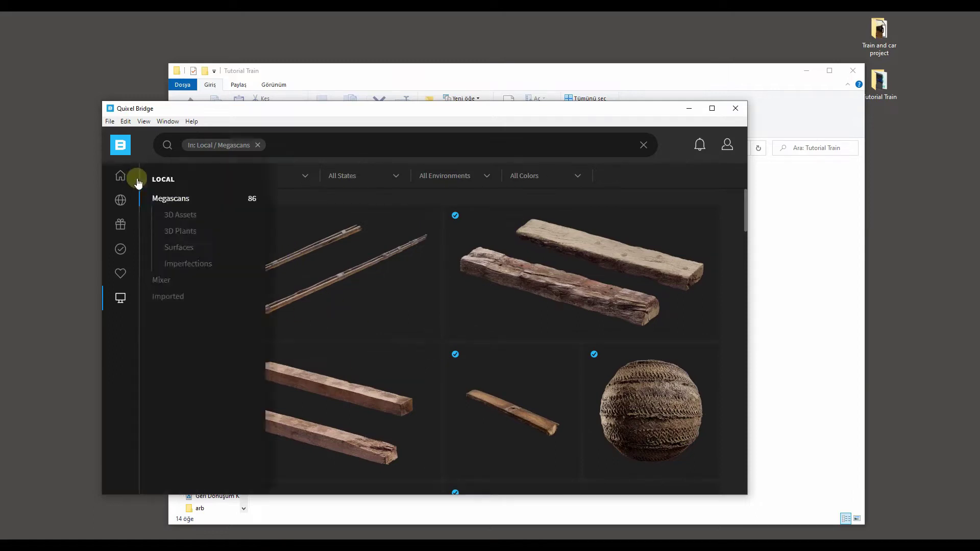
- Open the Old Railroad Tie asset's download settings and set texture resolution to 2K
left_click(530, 281)
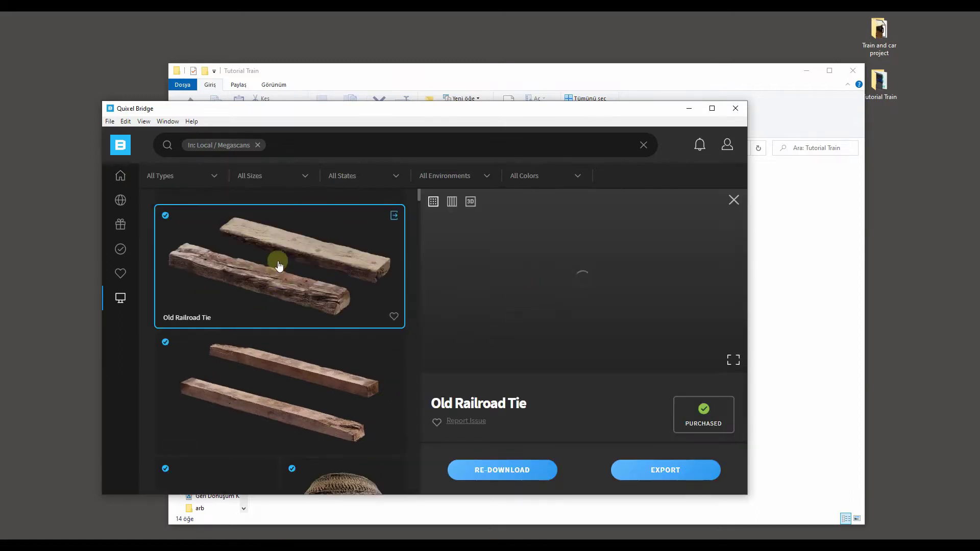
scroll(571, 322, "down", 3)
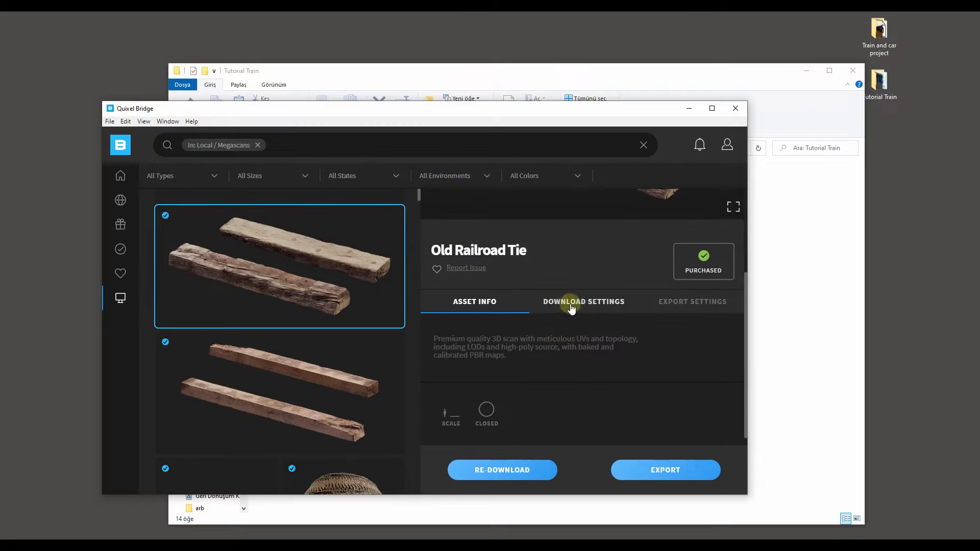
left_click(580, 303)
scroll(527, 355, "down", 2)
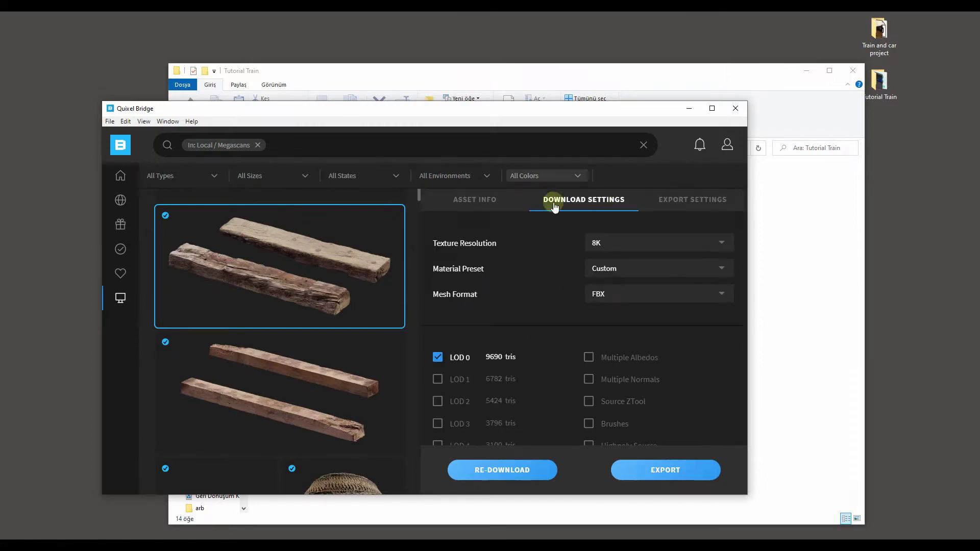
left_click(619, 243)
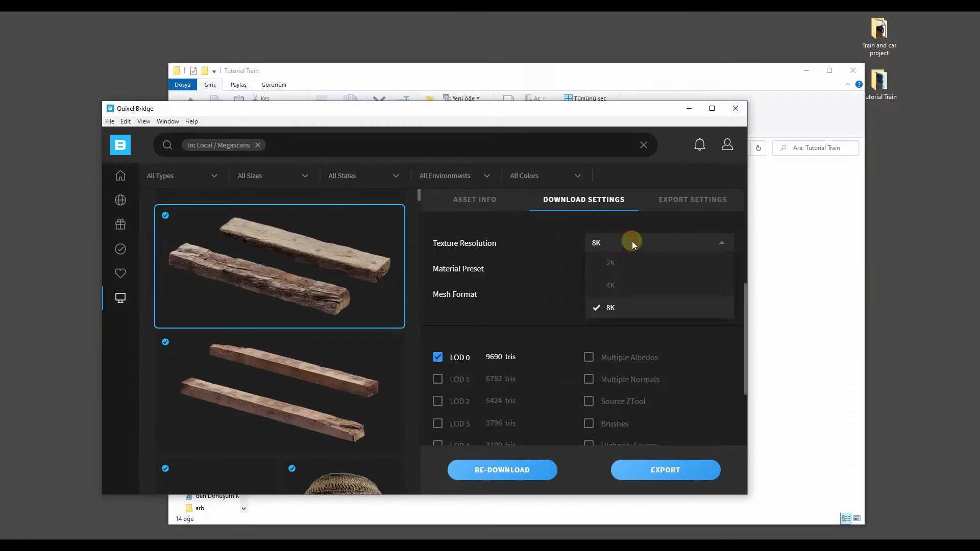
left_click(612, 261)
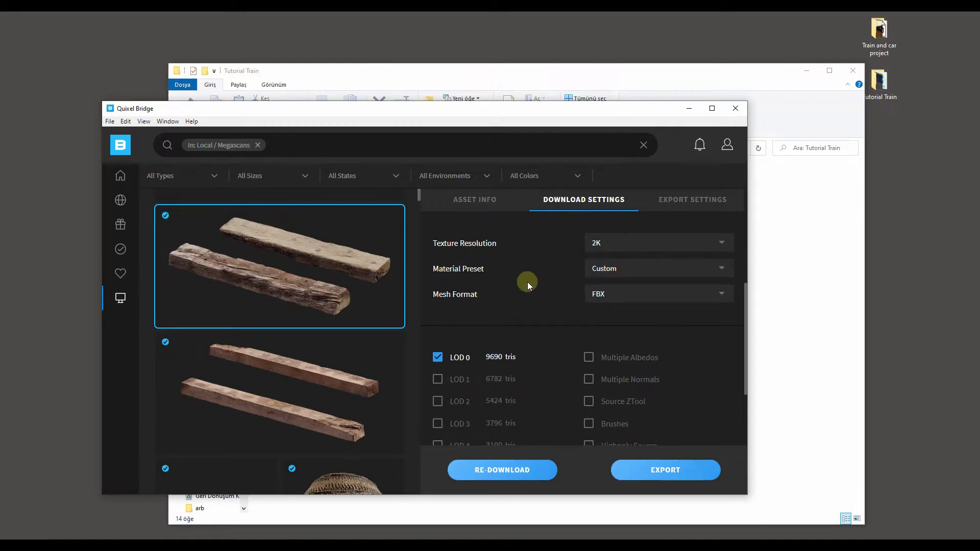
left_click(621, 240)
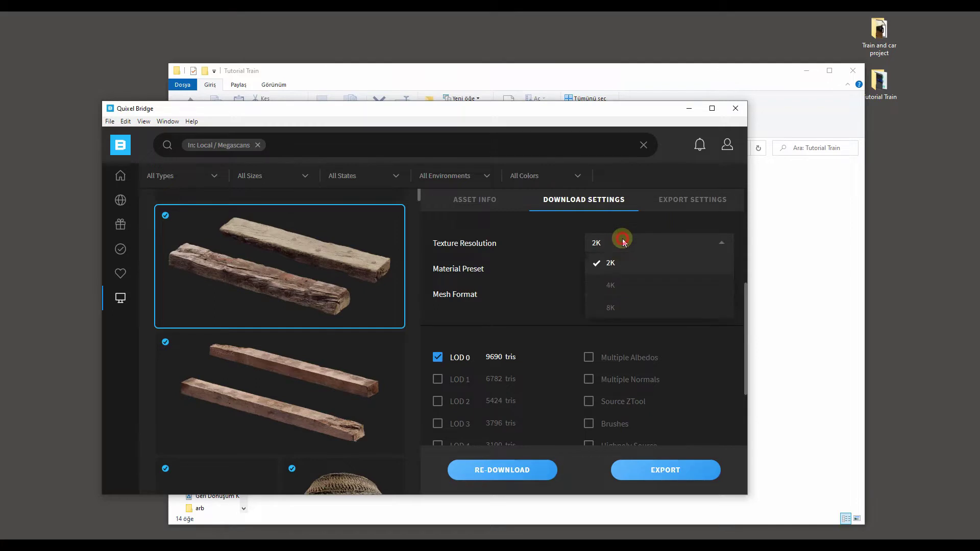
left_click(524, 304)
- Keep FBX mesh format with Albedo, Displacement and NormalBump maps enabled, then hide Bridge
left_click(616, 296)
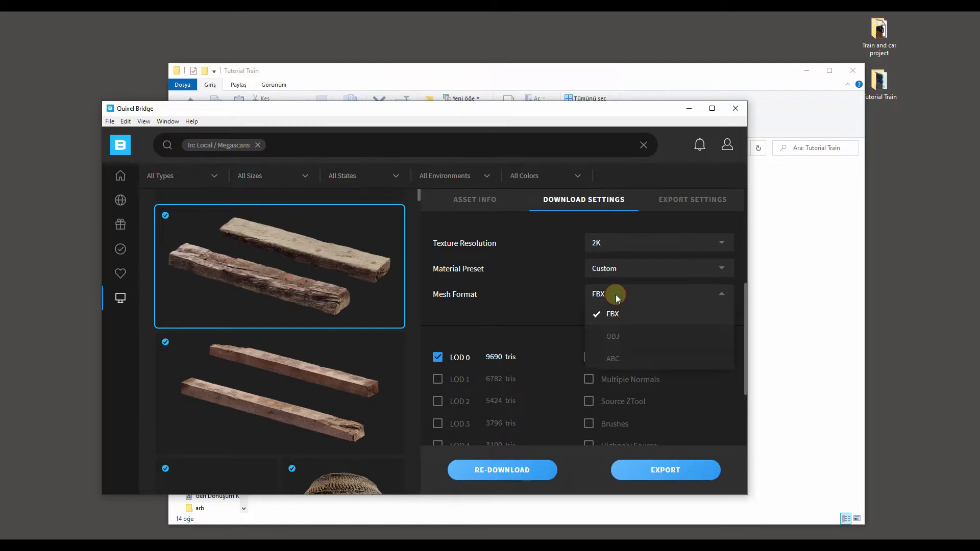
left_click(525, 315)
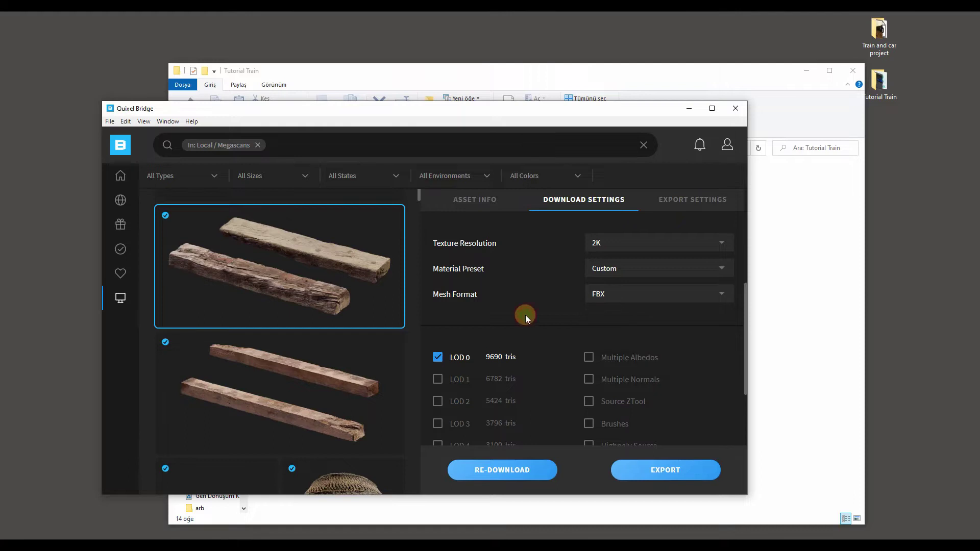
scroll(498, 317, "down", 3)
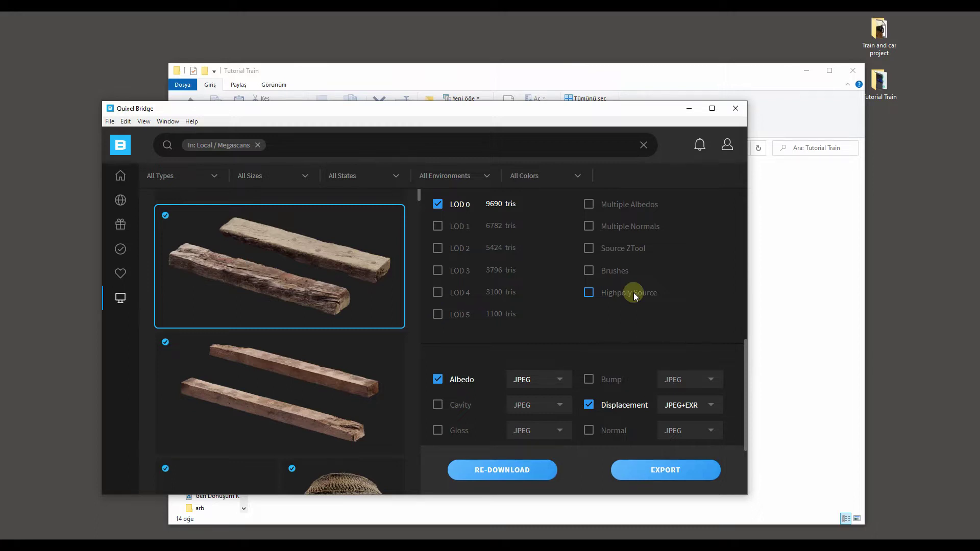
left_click_drag(389, 108, 351, 113)
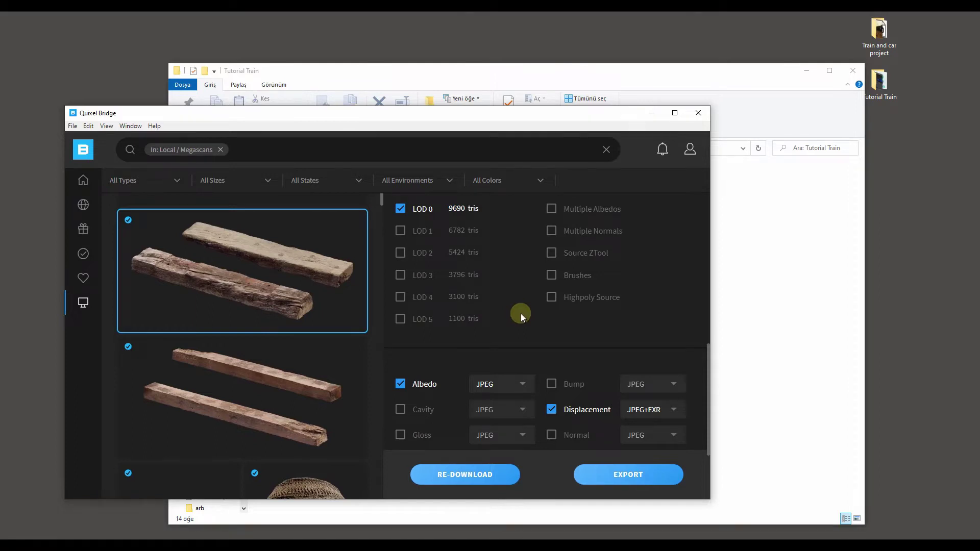
scroll(510, 314, "down", 1)
scroll(439, 332, "down", 1)
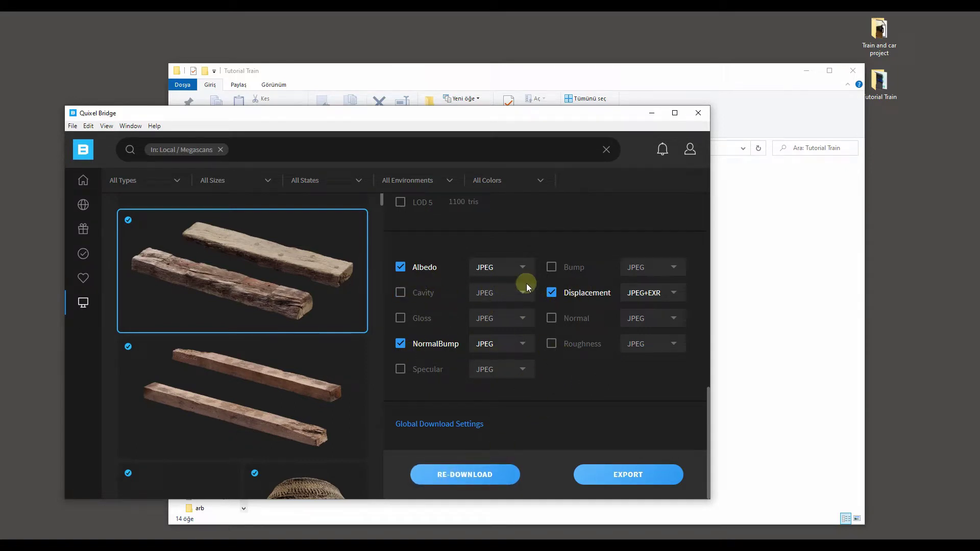
left_click(652, 113)
- View the _Preview.png images of the rails and rock assets, returning to Tutorial Train
left_click(275, 182)
double_click(275, 182)
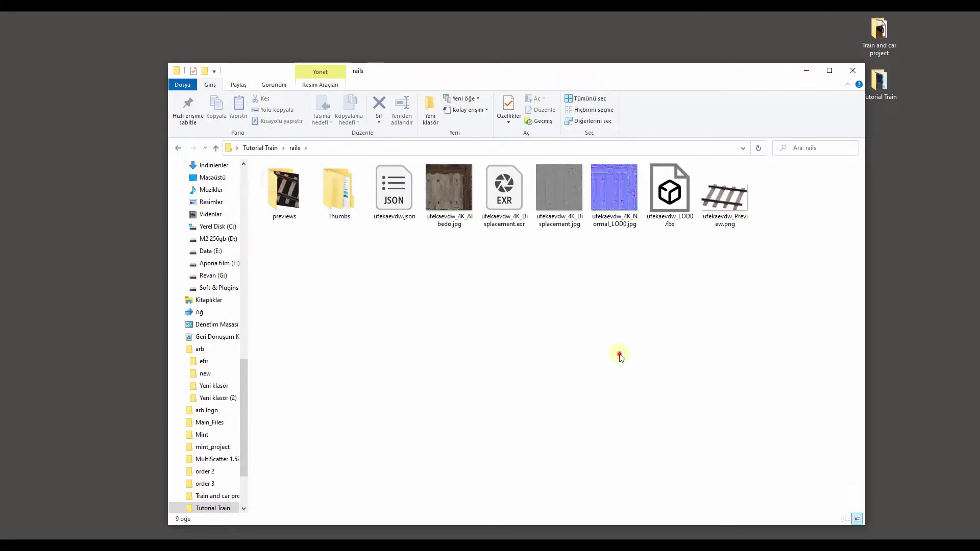
double_click(719, 201)
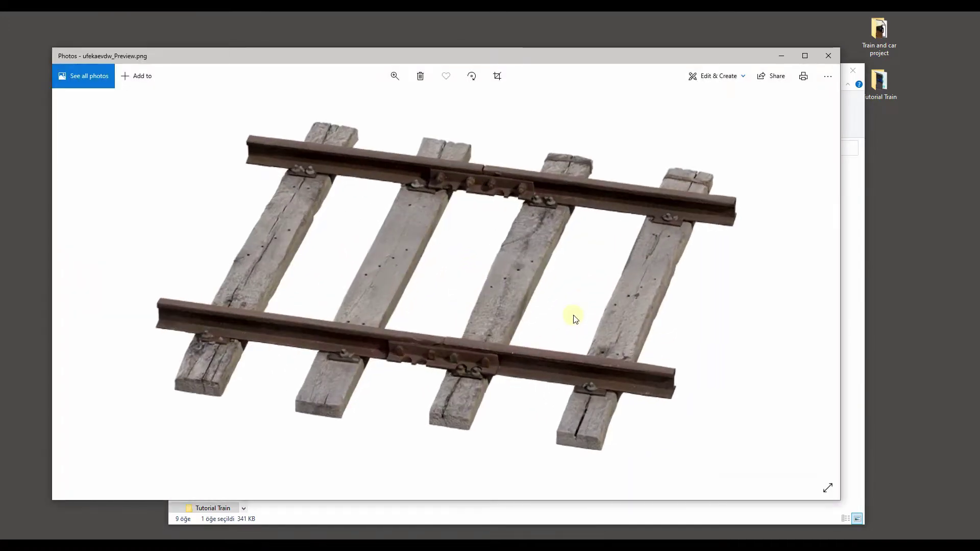
left_click(829, 55)
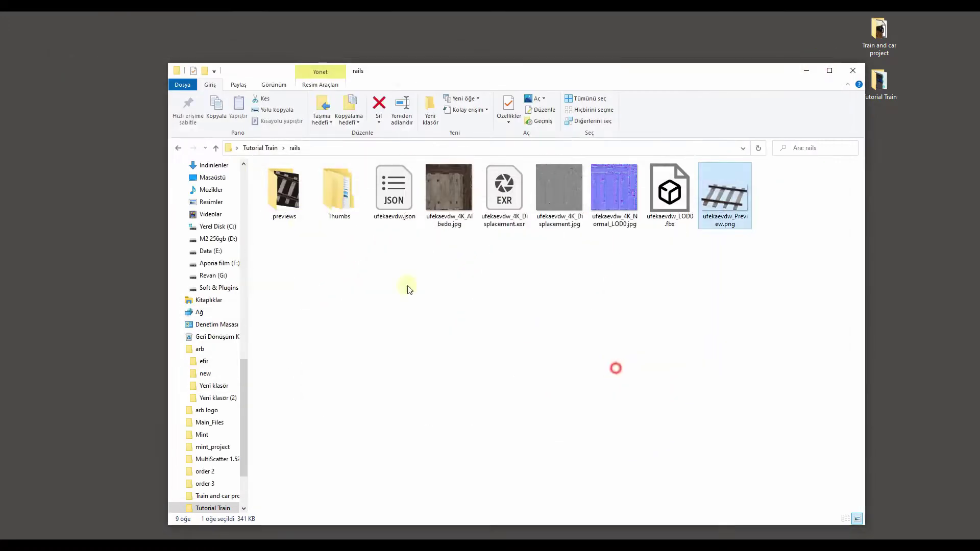
left_click(178, 147)
double_click(273, 192)
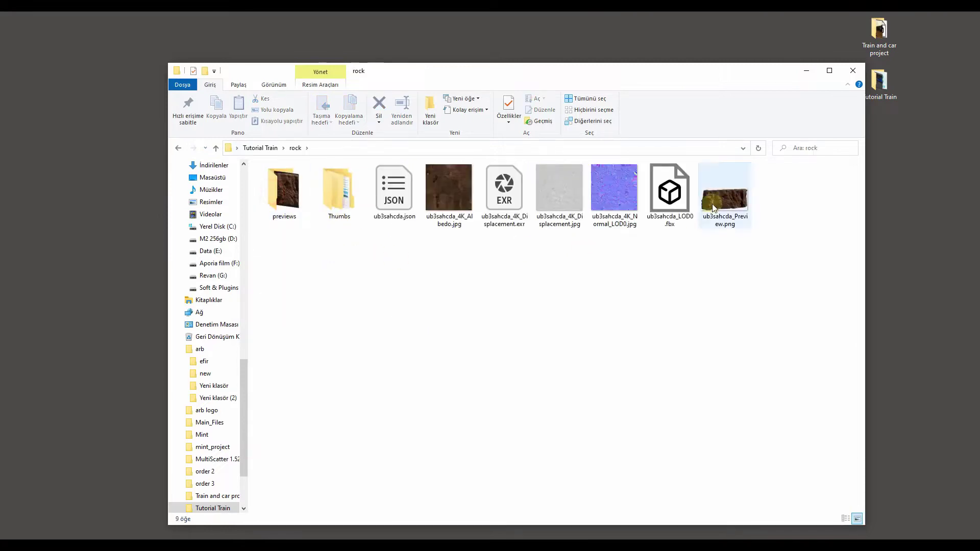
double_click(713, 199)
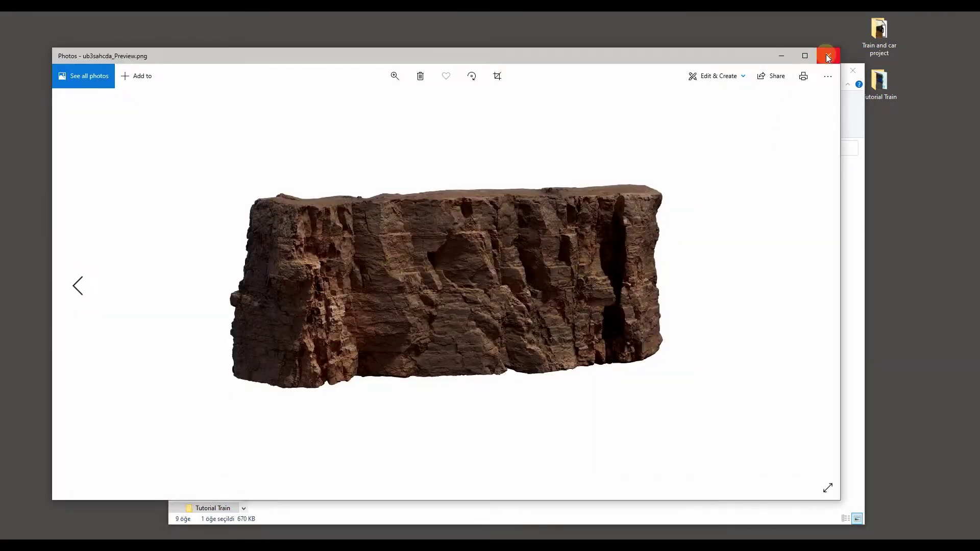
left_click(829, 56)
left_click(178, 149)
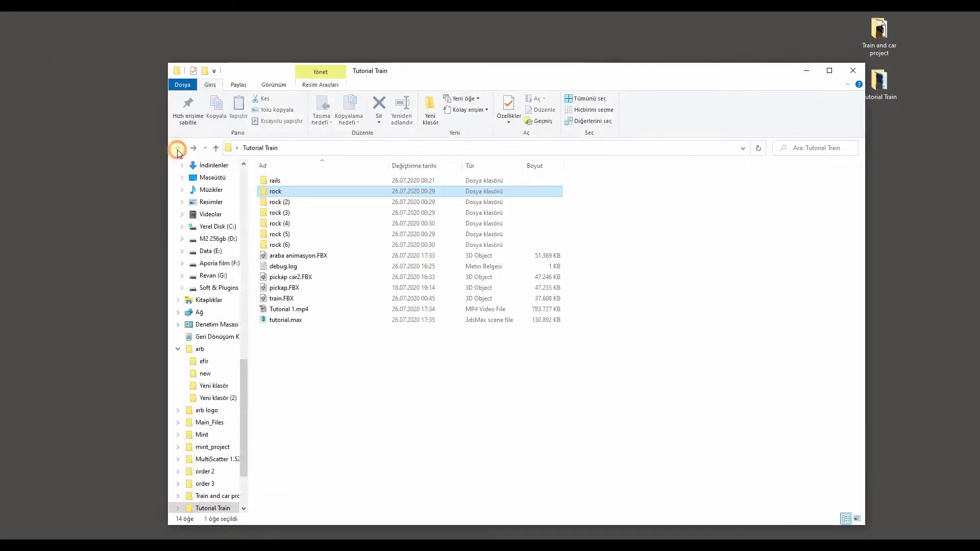
- Look over the Tutorial Train folder, selecting train.FBX, then the rock (2) folder
left_click(423, 418)
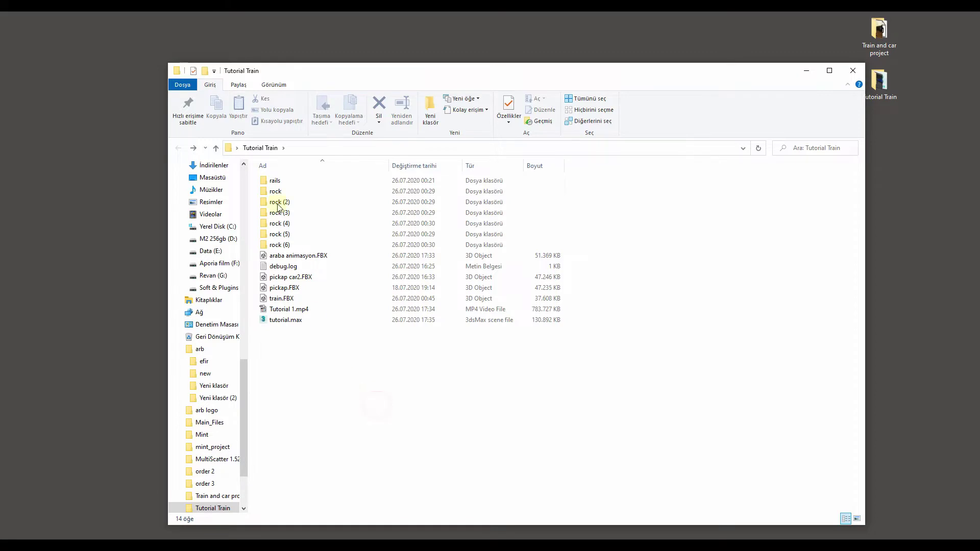
left_click(341, 412)
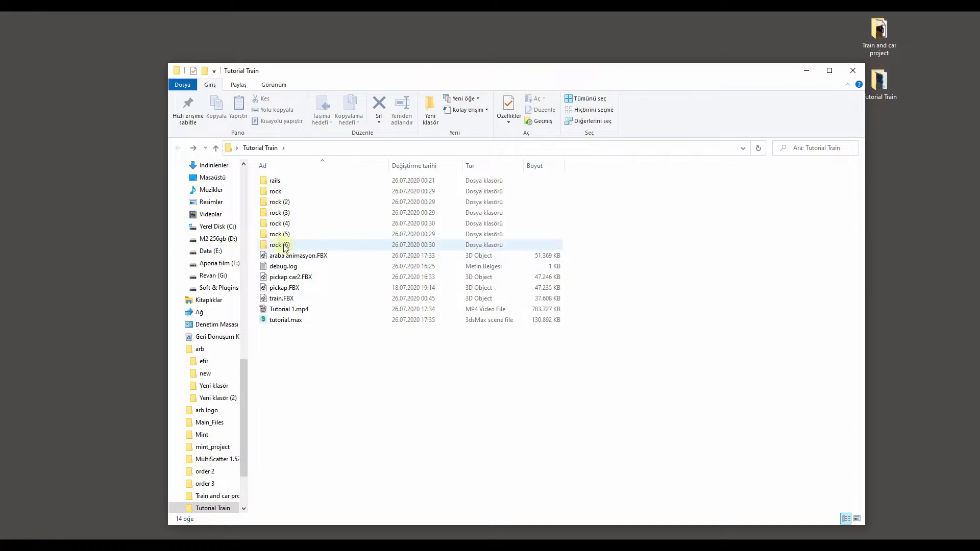
left_click(319, 384)
left_click(290, 300)
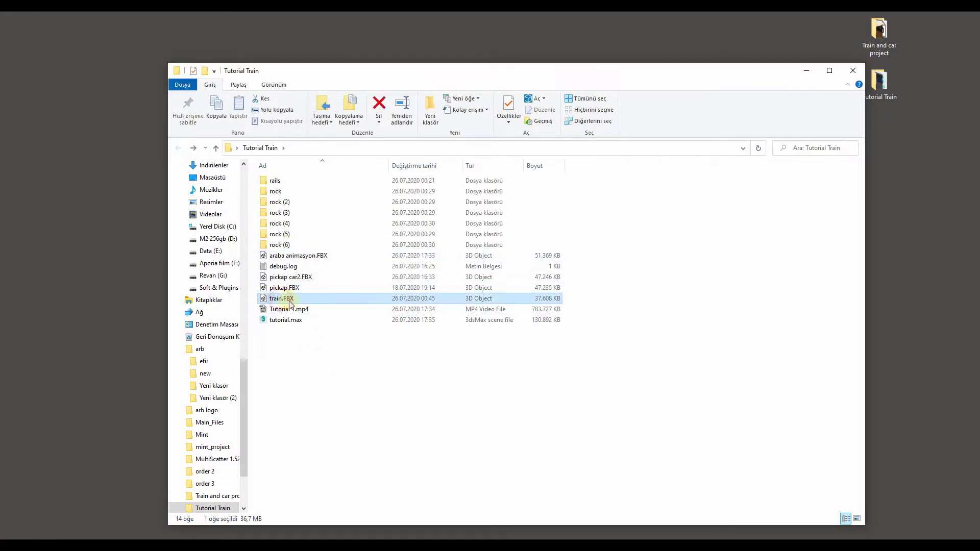
mouse_move(282, 298)
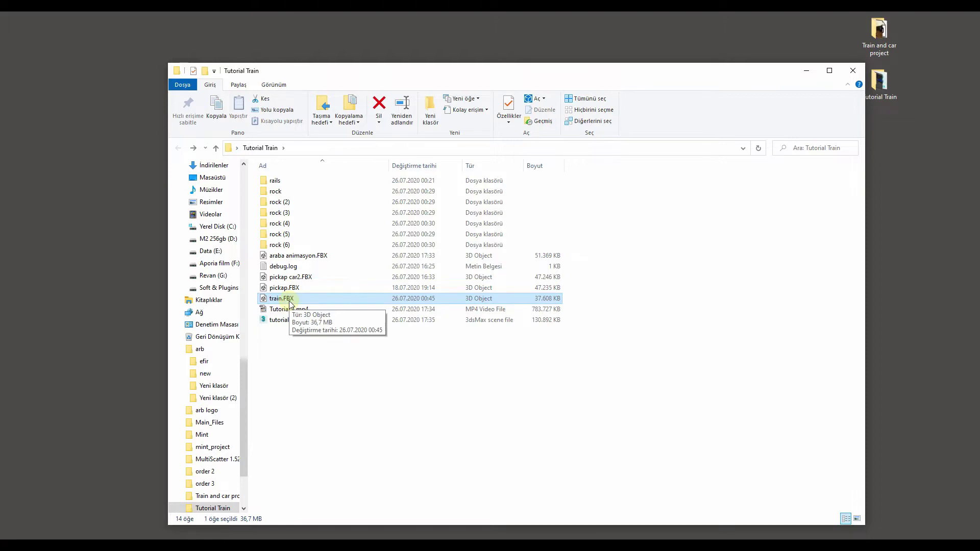
left_click(306, 365)
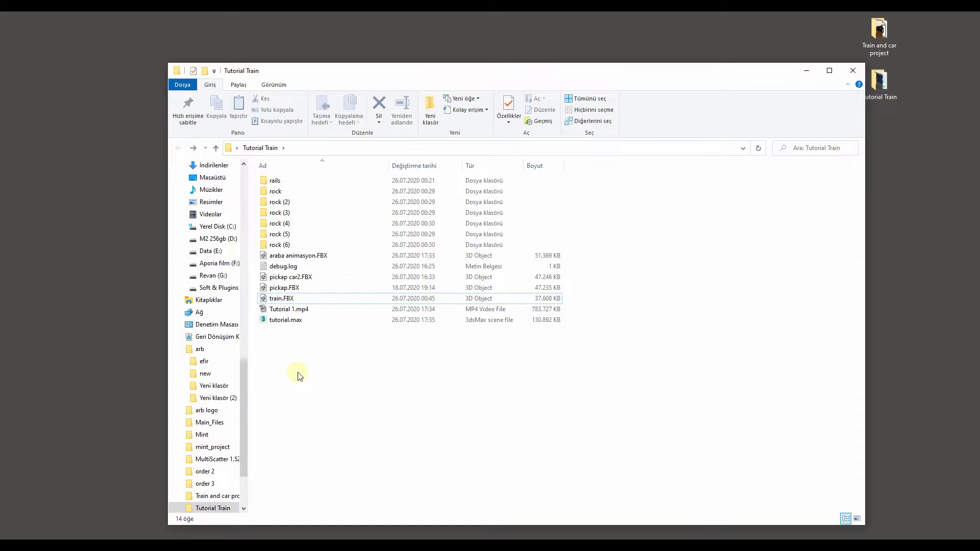
left_click(288, 299)
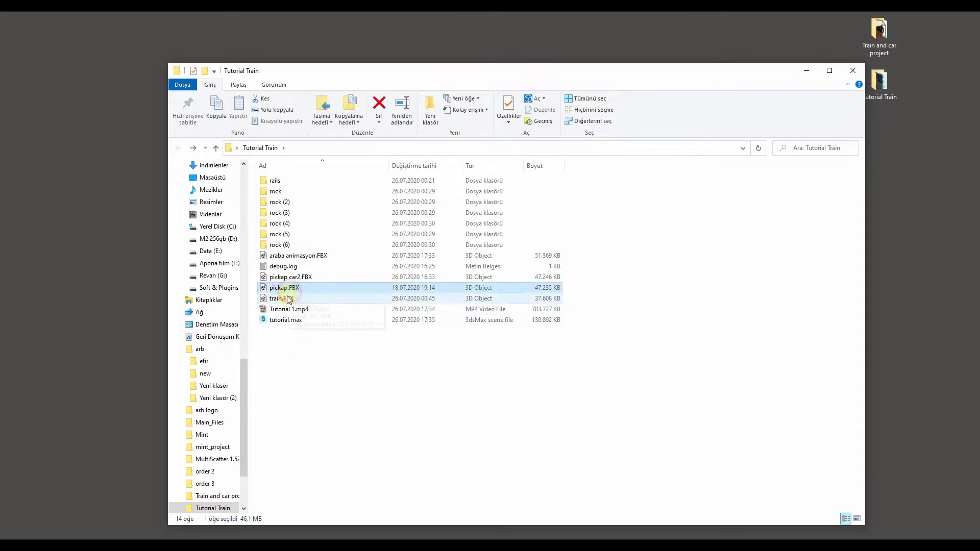
left_click(323, 367)
left_click(282, 202)
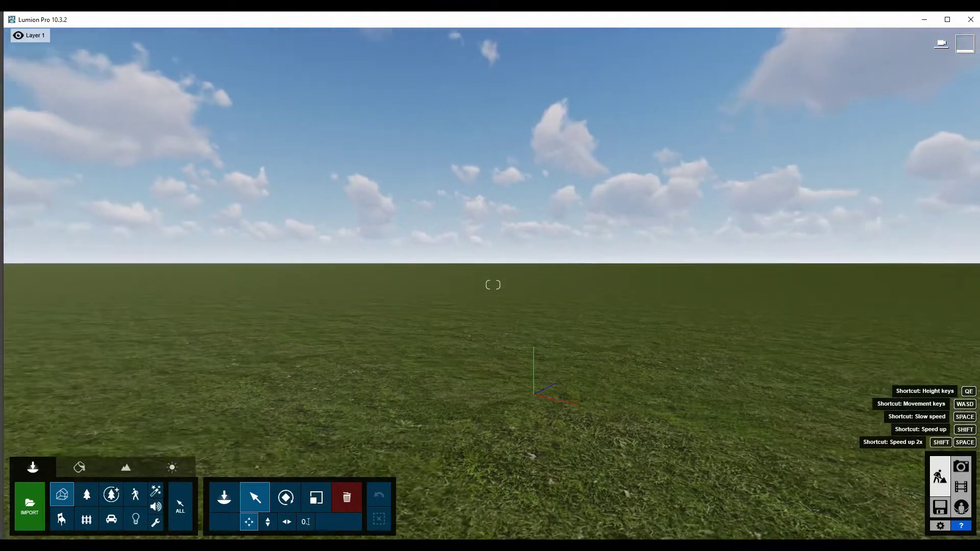
- Look around the empty grass scene, then select araba animasyon.FBX in Explorer and minimize it
right_click_drag(493, 284, 462, 316)
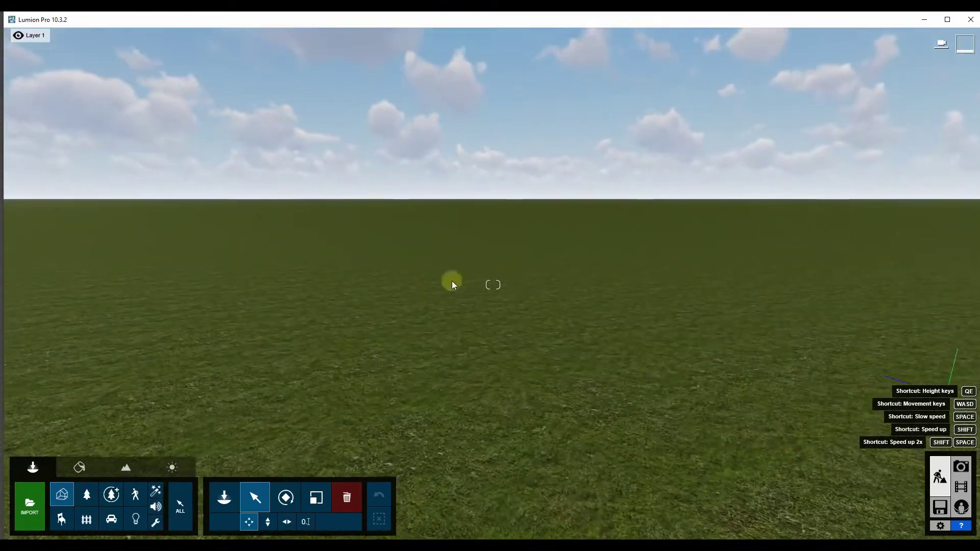
right_click_drag(493, 285, 455, 282)
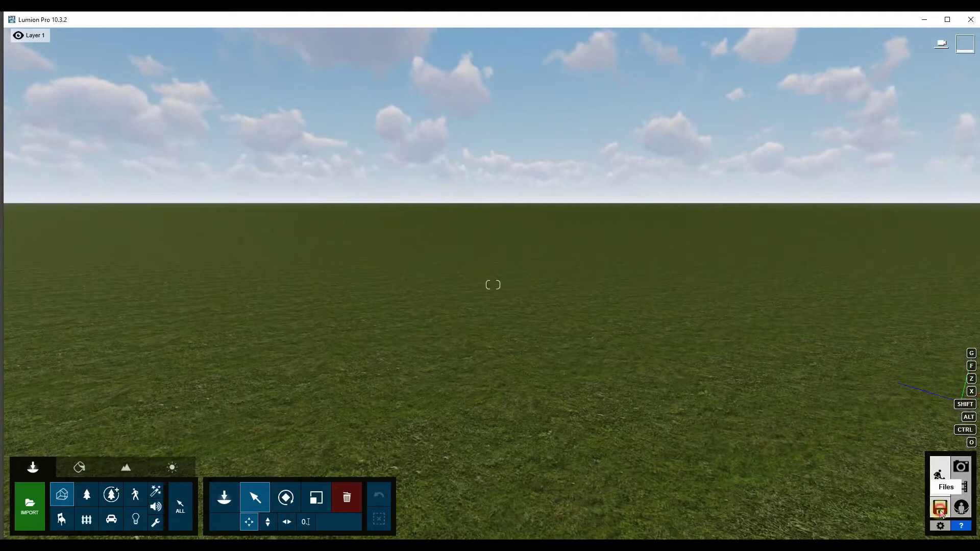
left_click(941, 509)
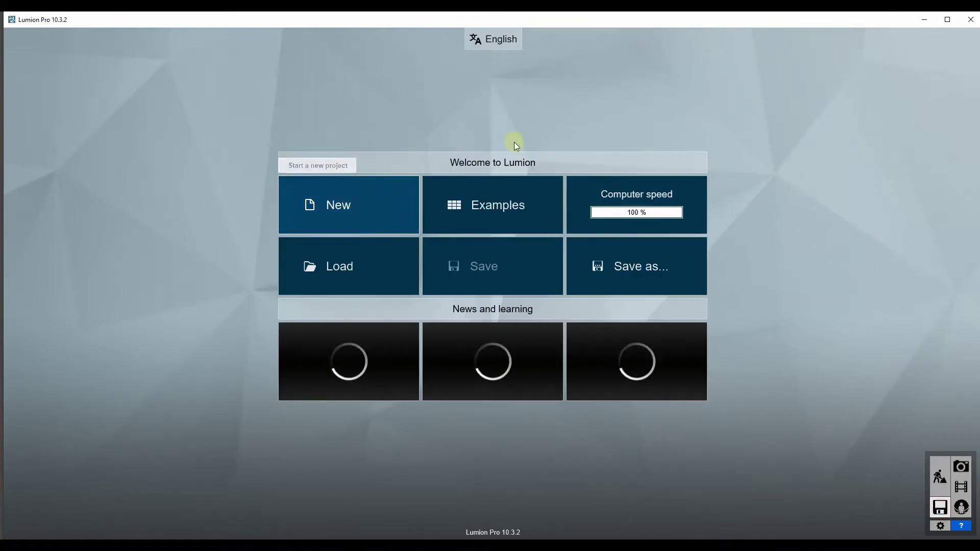
left_click(944, 488)
right_click_drag(606, 385, 318, 310)
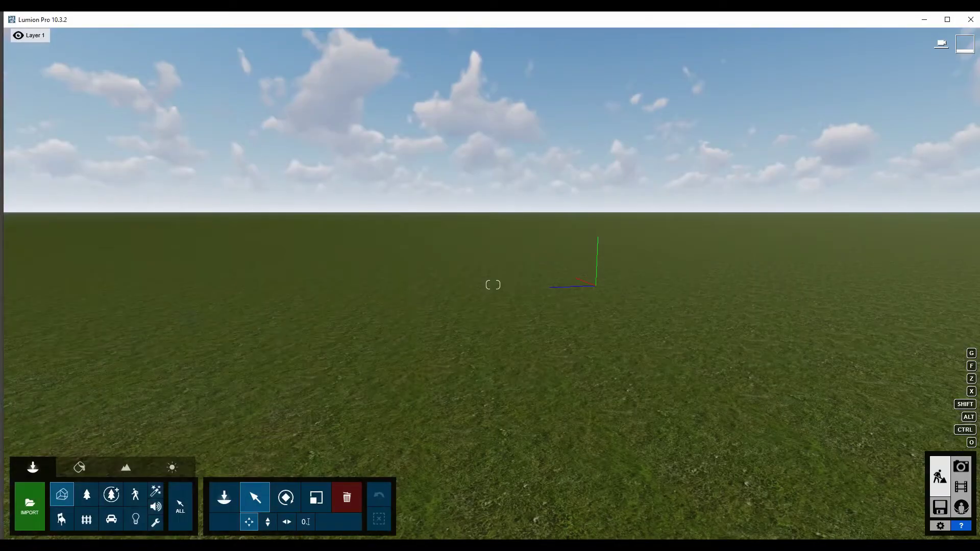
key("alt+Tab")
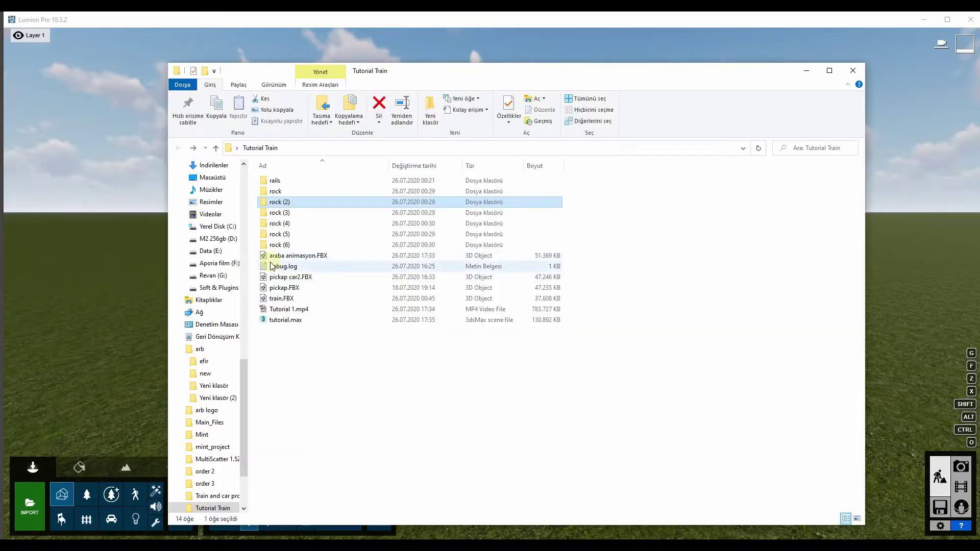
left_click(275, 256)
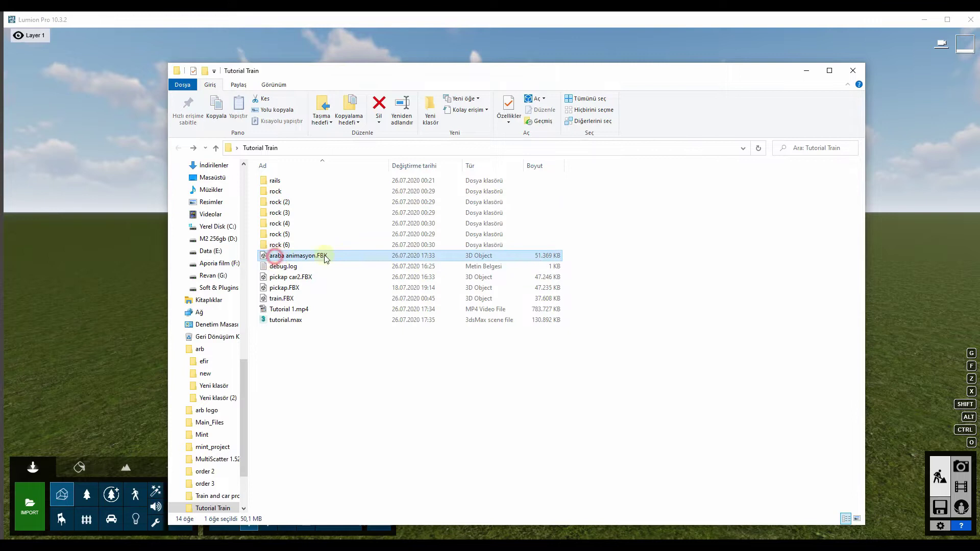
left_click(807, 72)
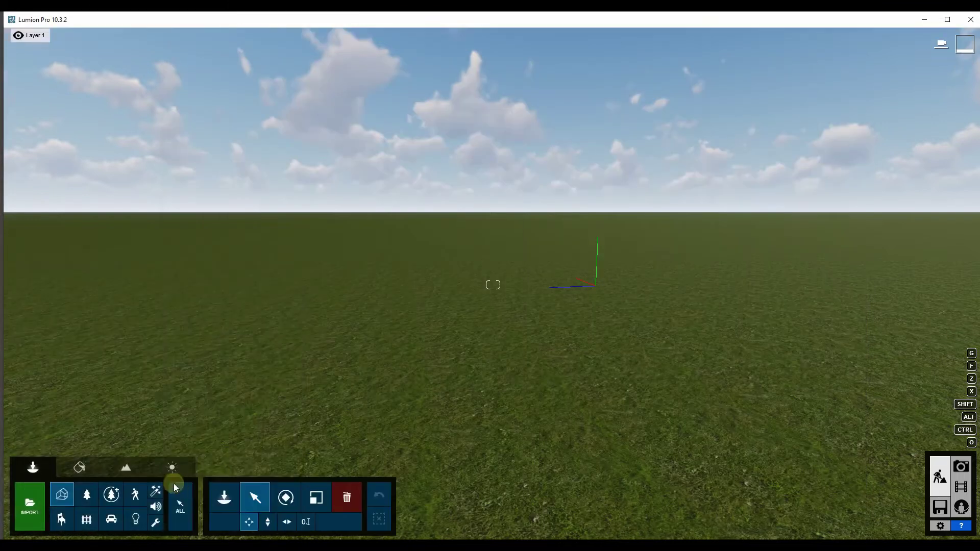
left_click(56, 514)
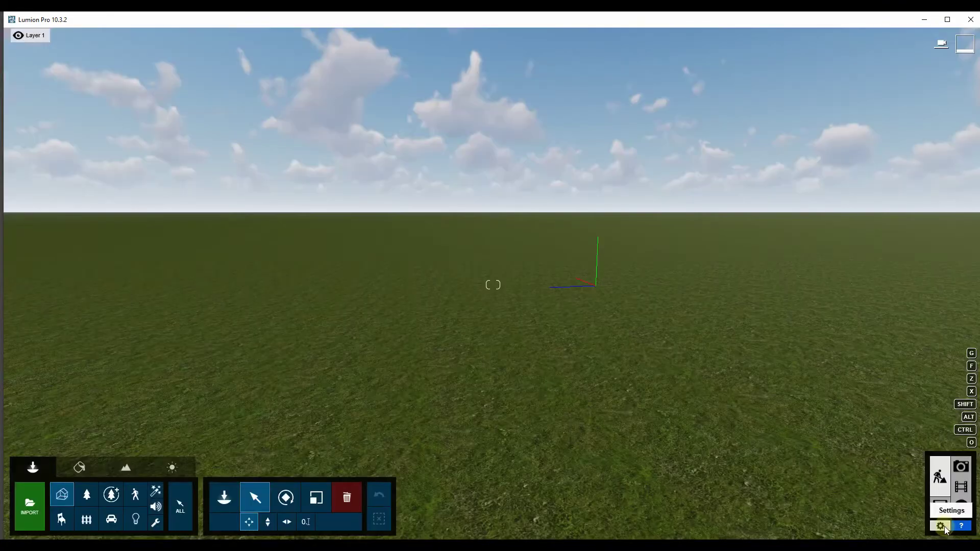
mouse_move(672, 373)
right_mouse_down()
mouse_move(627, 388)
mouse_move(673, 372)
mouse_move(664, 424)
right_mouse_up()
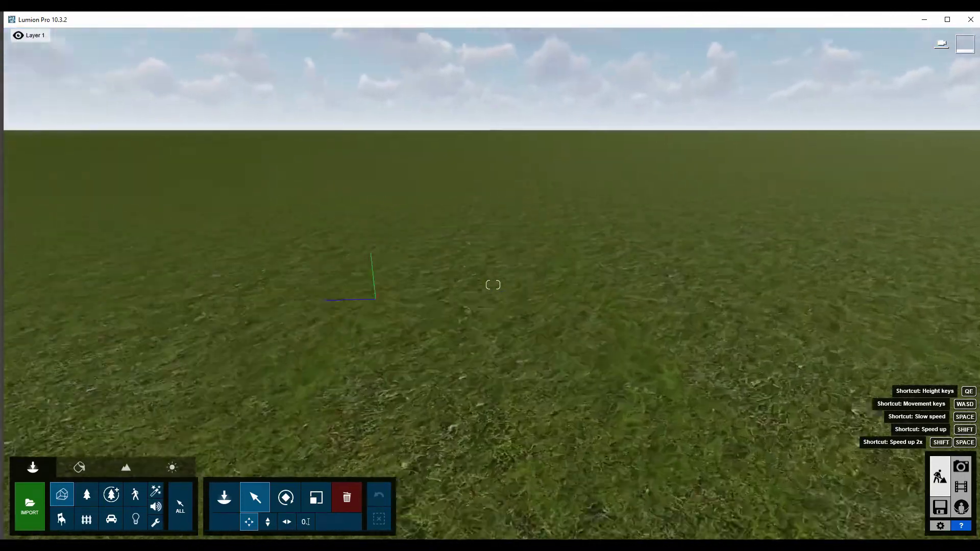
mouse_move(664, 424)
right_mouse_down()
mouse_move(648, 357)
mouse_move(664, 378)
right_mouse_up()
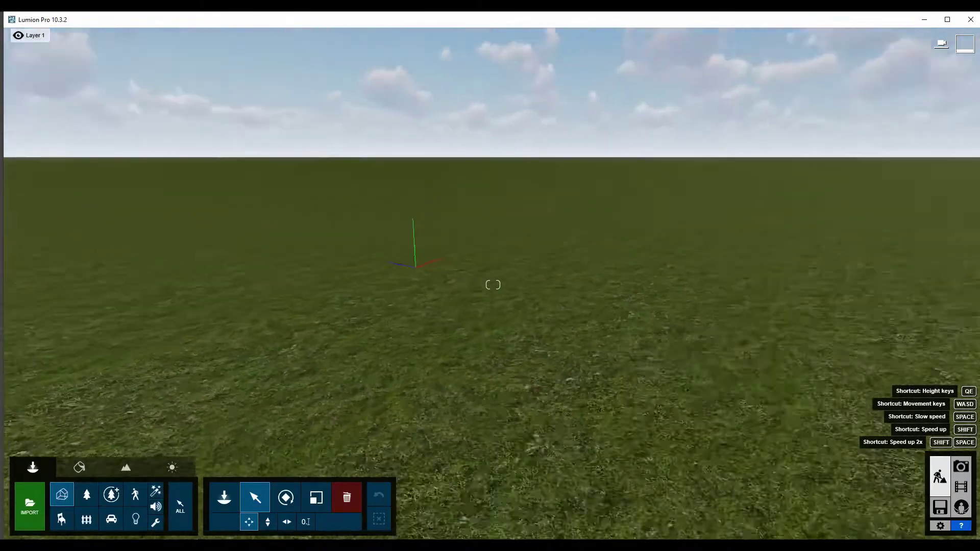
right_click_drag(663, 378, 662, 375)
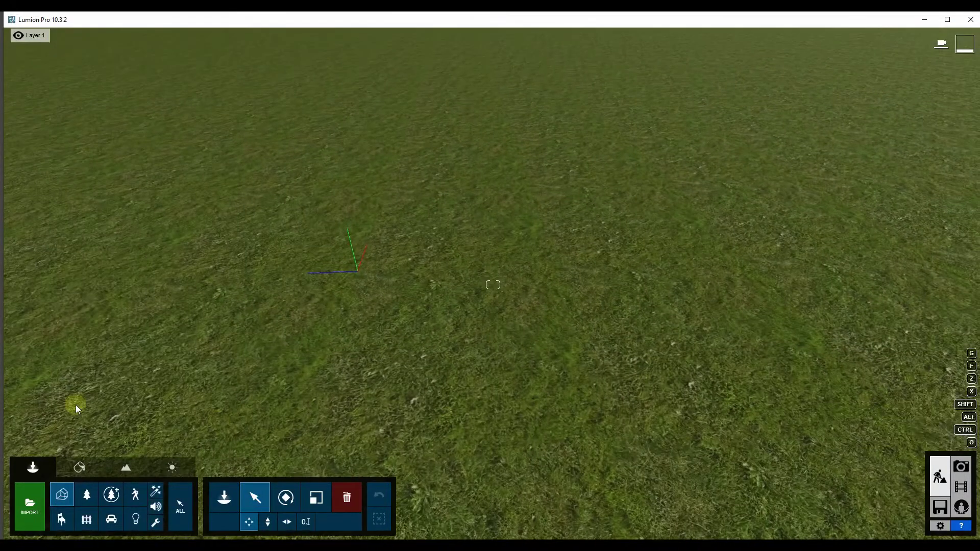
left_click(30, 505)
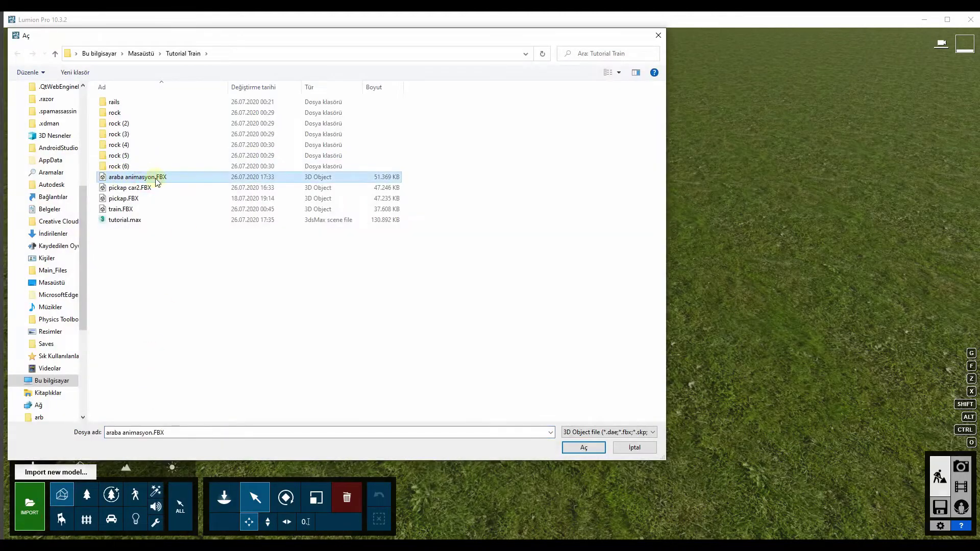
- Import araba animasyon.FBX with Import animations left On
left_click(592, 449)
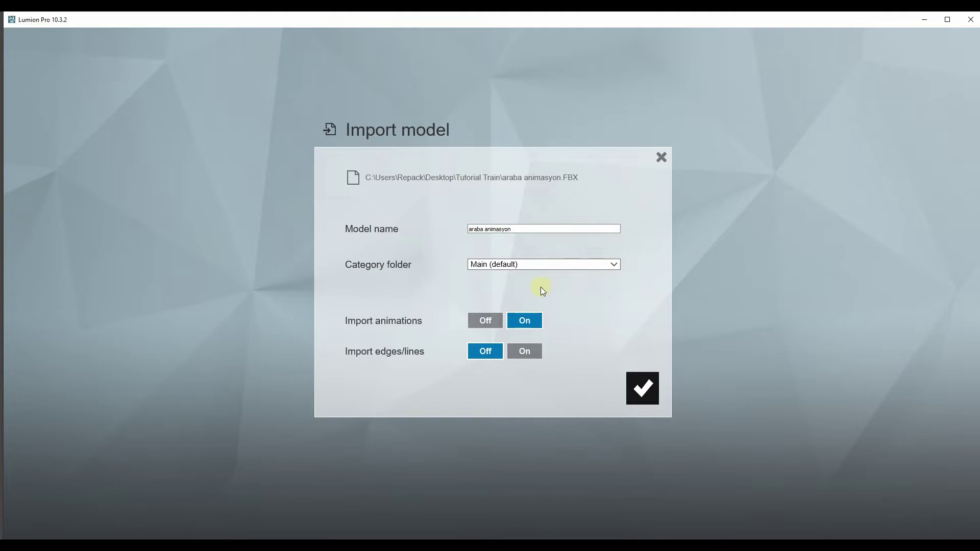
left_click(638, 388)
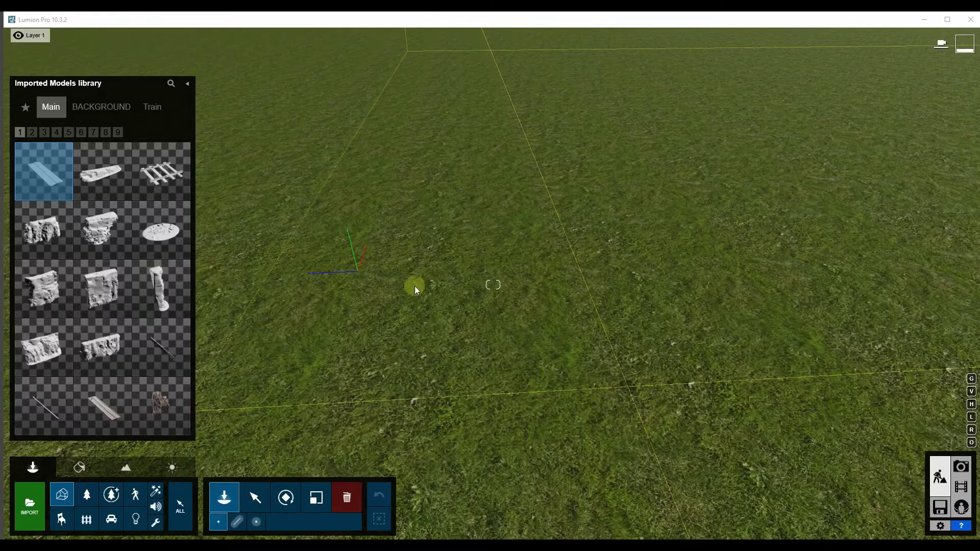
- Select the placed road model and lift it about 1.4 m with the height tool
mouse_move(482, 264)
right_mouse_down()
mouse_move(617, 243)
mouse_move(470, 256)
right_mouse_up()
mouse_move(447, 185)
right_mouse_down()
mouse_move(464, 155)
mouse_move(445, 226)
right_mouse_up()
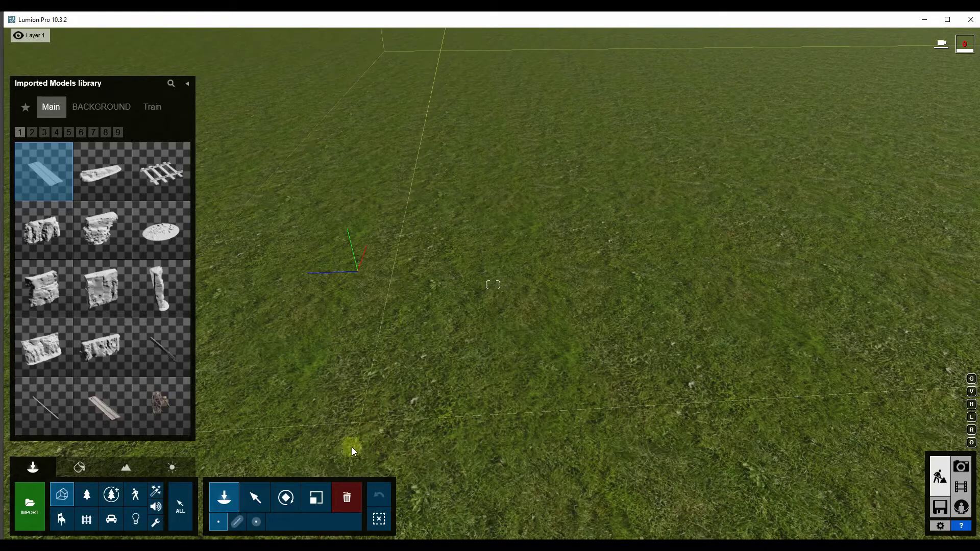
left_click(255, 498)
scroll(367, 366, "down", 5)
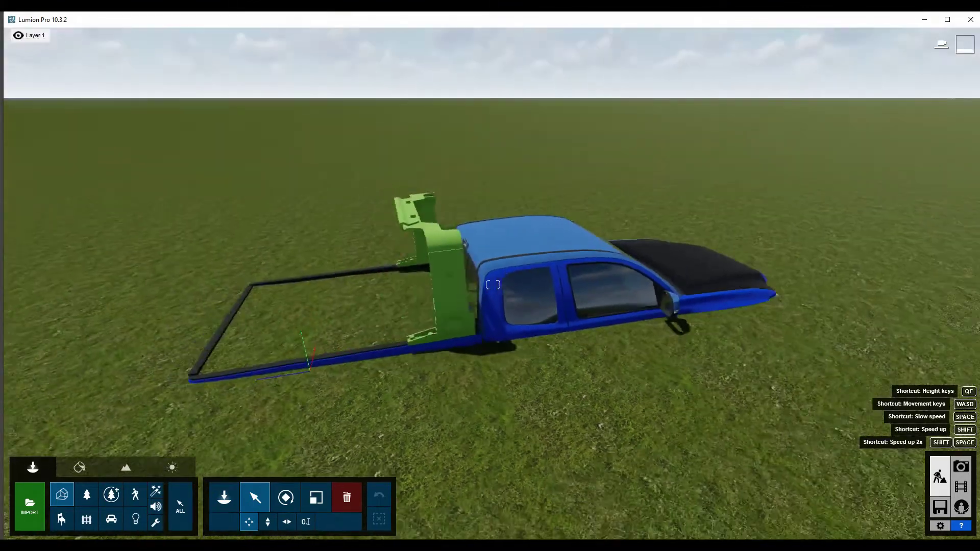
scroll(490, 285, "down", 5)
left_click(268, 522)
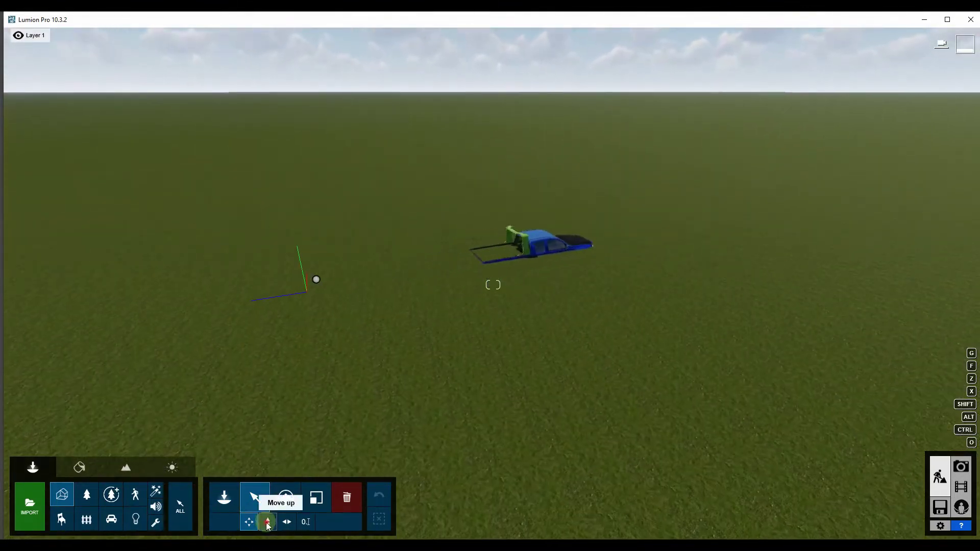
left_click_drag(317, 277, 308, 228)
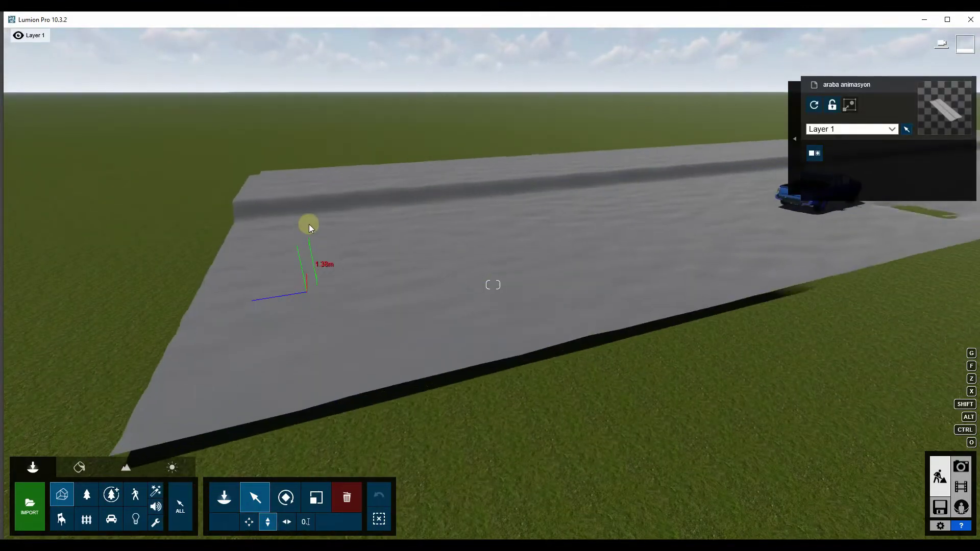
- Fly the camera along the road to the pickup truck
mouse_move(310, 234)
right_mouse_down()
mouse_move(337, 240)
mouse_move(244, 453)
right_mouse_up()
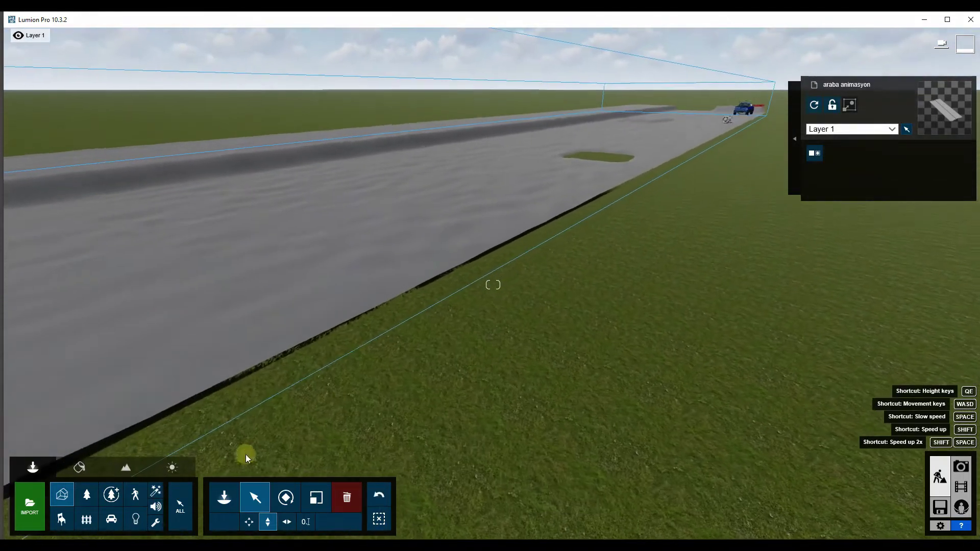
right_click_drag(503, 237, 280, 464)
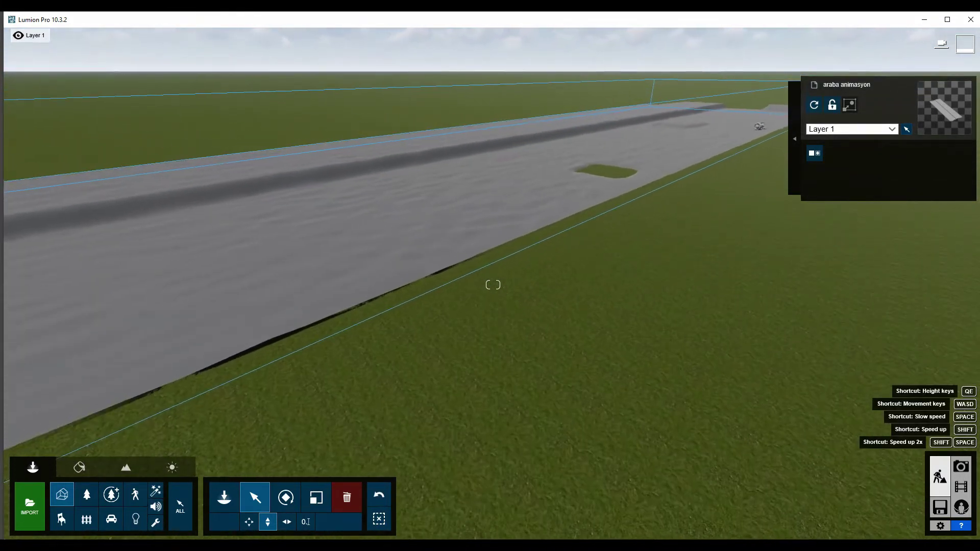
mouse_move(377, 210)
right_mouse_down()
mouse_move(396, 194)
mouse_move(371, 208)
mouse_move(574, 221)
mouse_move(292, 236)
mouse_move(459, 240)
right_mouse_up()
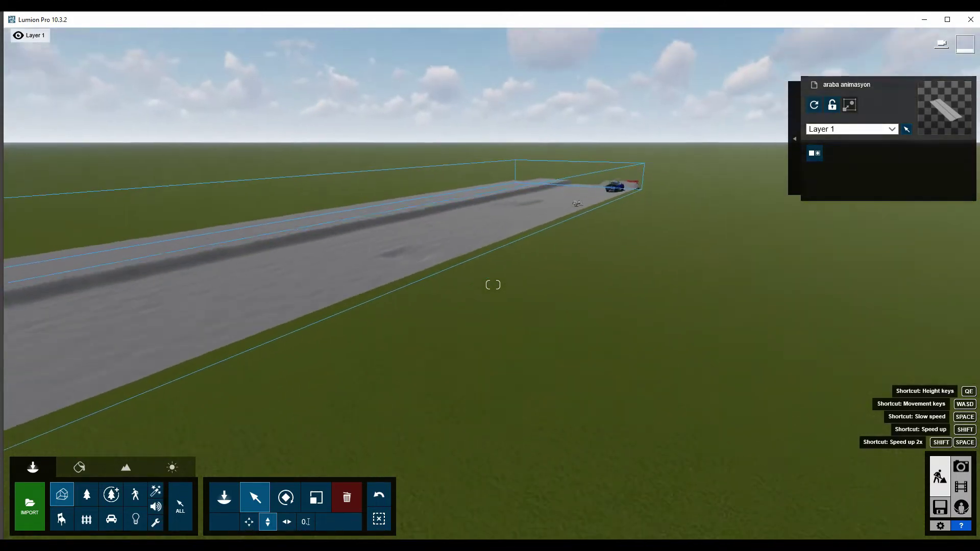
mouse_move(493, 285)
right_mouse_down()
mouse_move(511, 266)
mouse_move(493, 285)
mouse_move(136, 392)
right_mouse_up()
key("w")
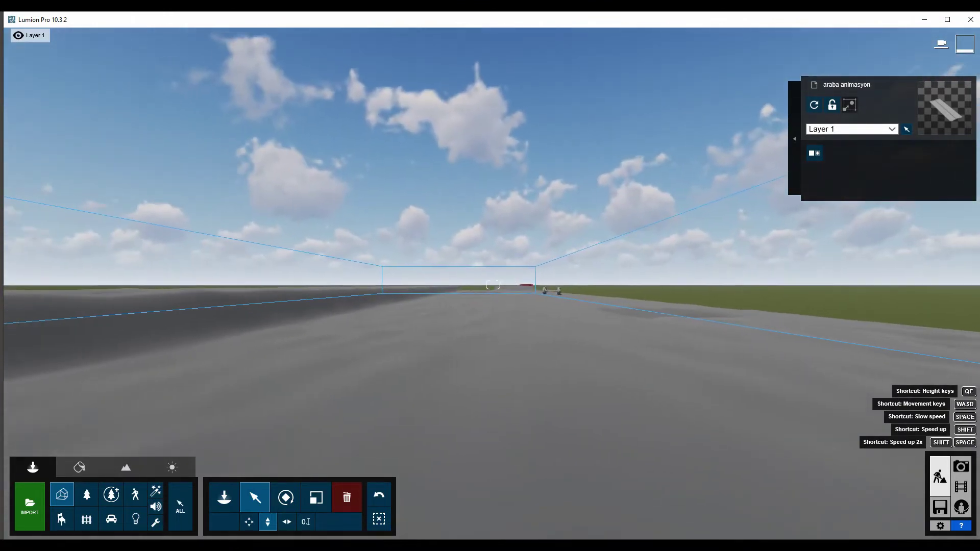
- Enter Materials mode and fly the camera close to the pickup
left_click(79, 467)
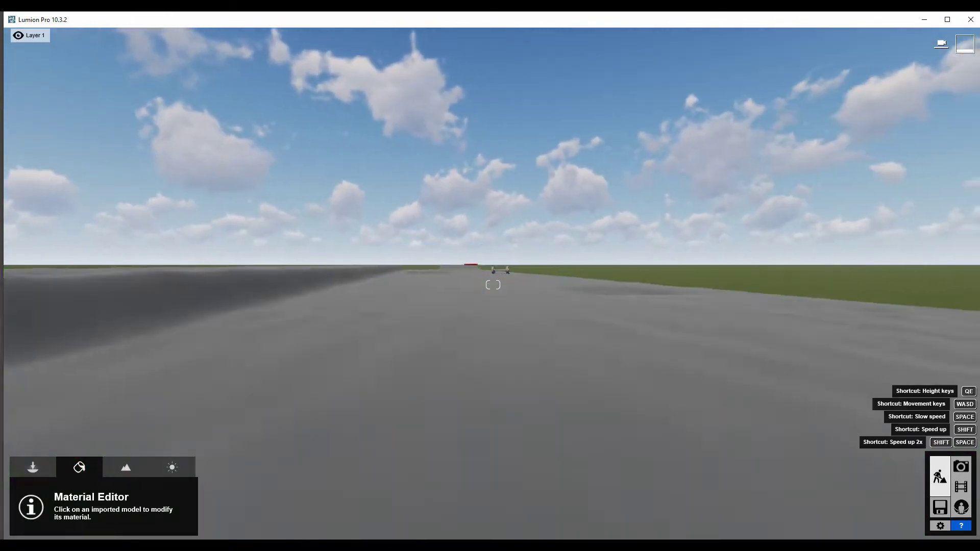
right_click_drag(353, 280, 353, 280)
right_click_drag(494, 285, 493, 285)
key("w")
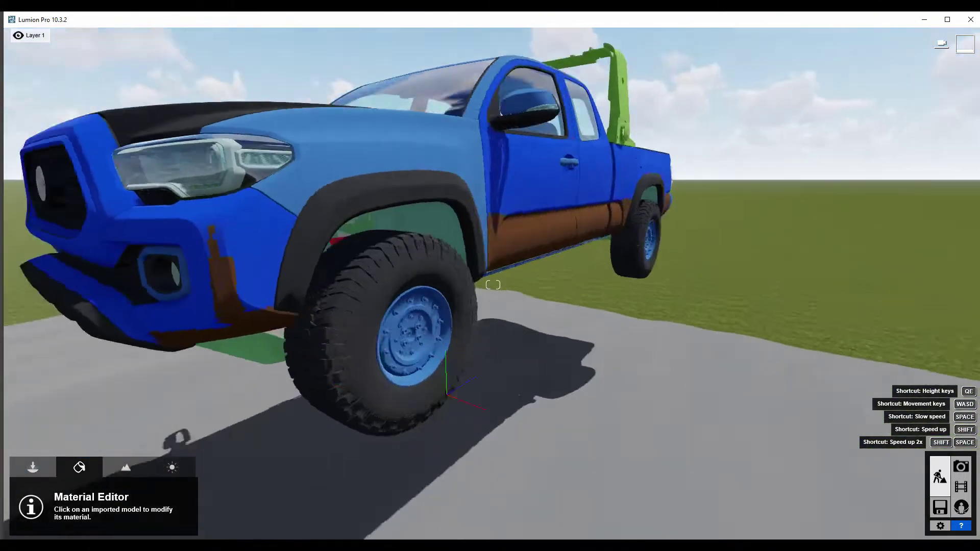
right_click_drag(493, 285, 493, 285)
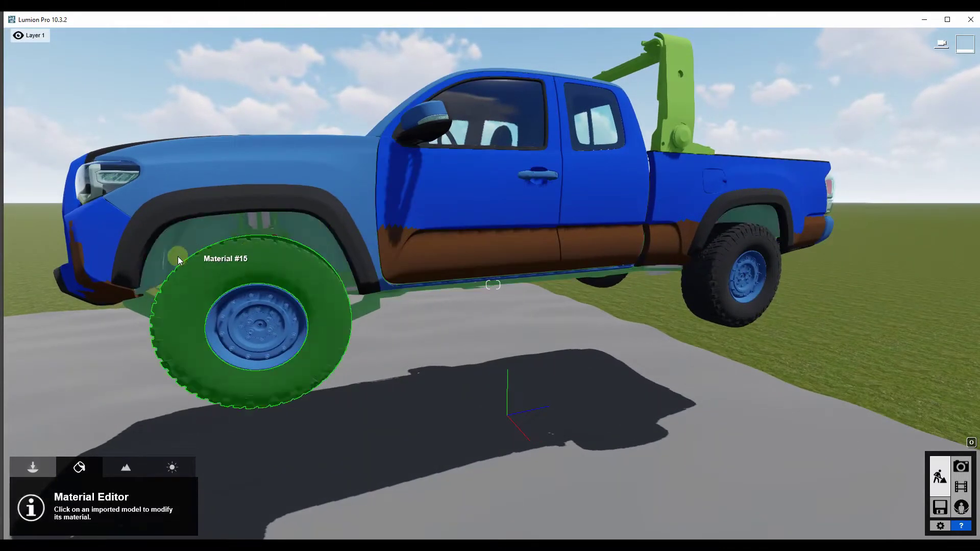
right_click_drag(262, 174, 262, 173)
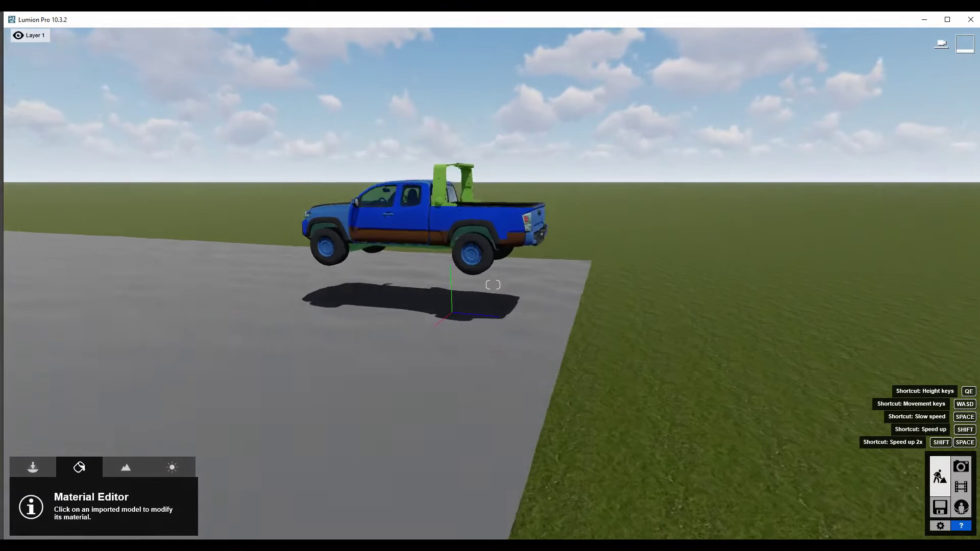
- Orbit around to the pickup's front and pick the hood (Material #13)
right_click_drag(493, 285, 504, 211)
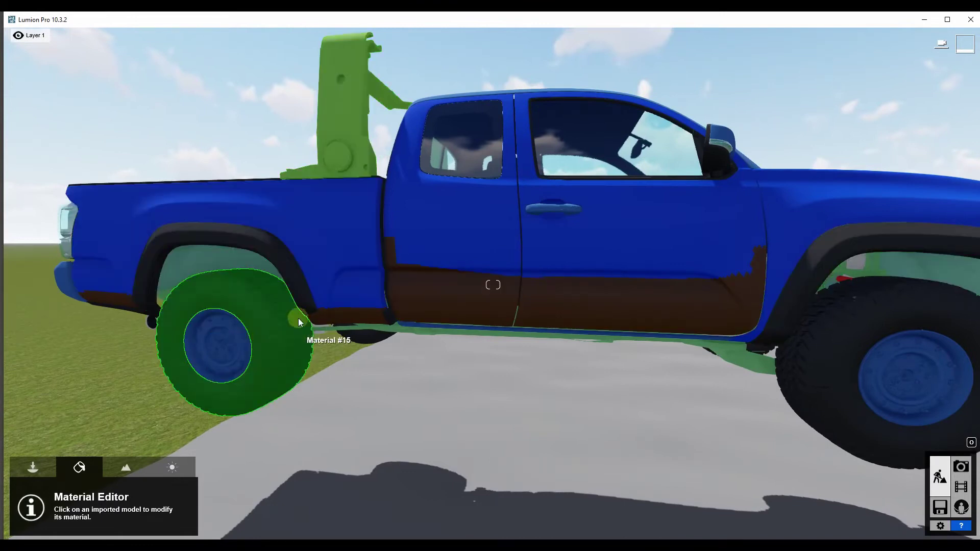
right_click_drag(328, 322, 329, 322)
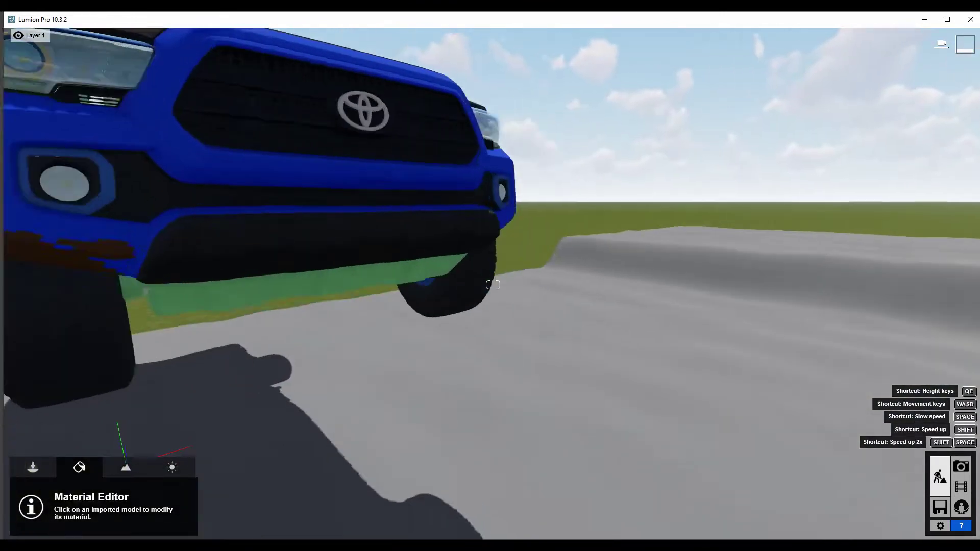
right_click_drag(493, 285, 493, 285)
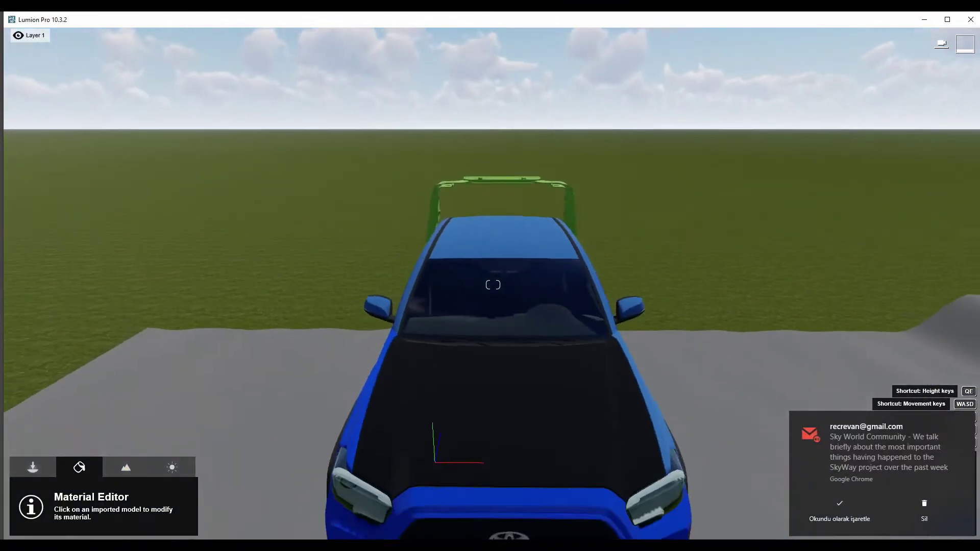
left_click(924, 506)
right_click_drag(493, 285, 494, 284)
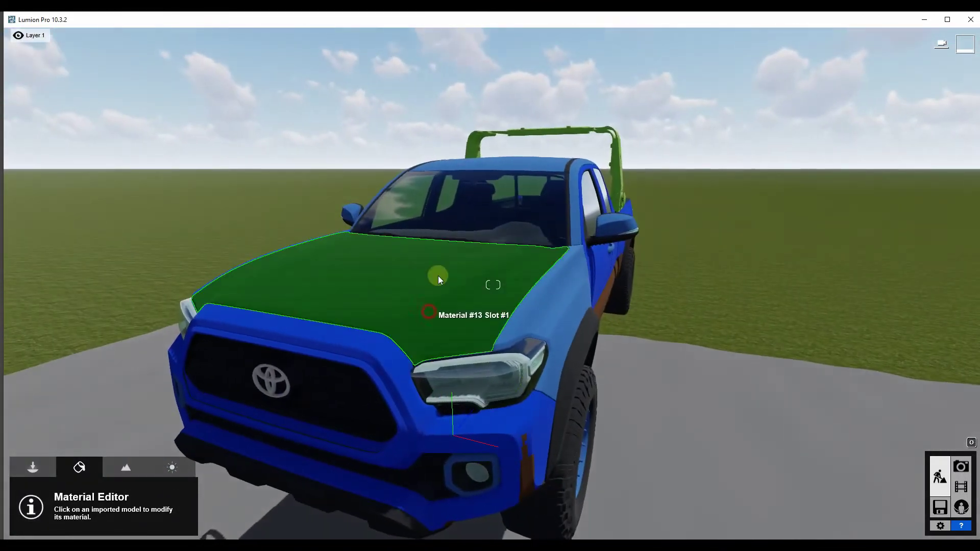
left_click(474, 306)
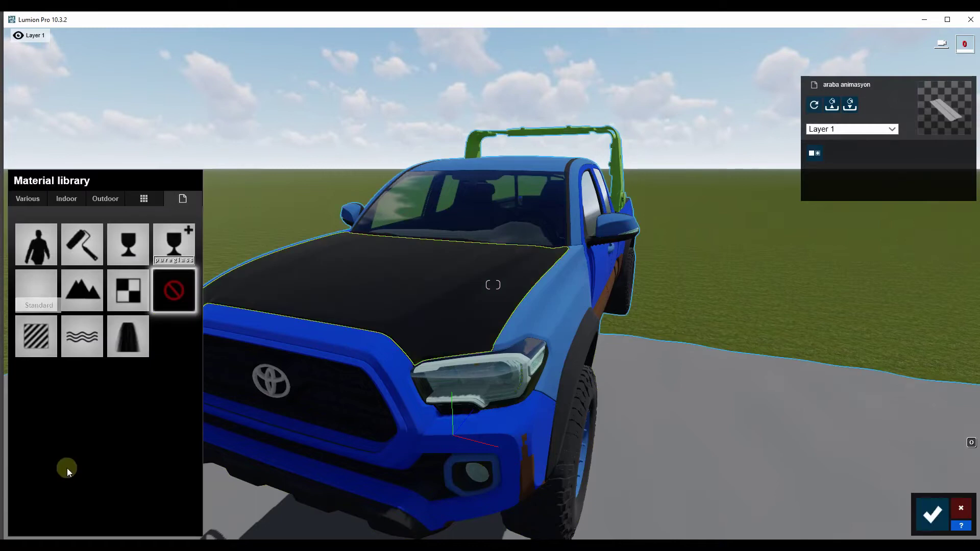
- Apply Outdoor > Metal > Metal Painted 002 1024 to the hood and open its settings
left_click(106, 200)
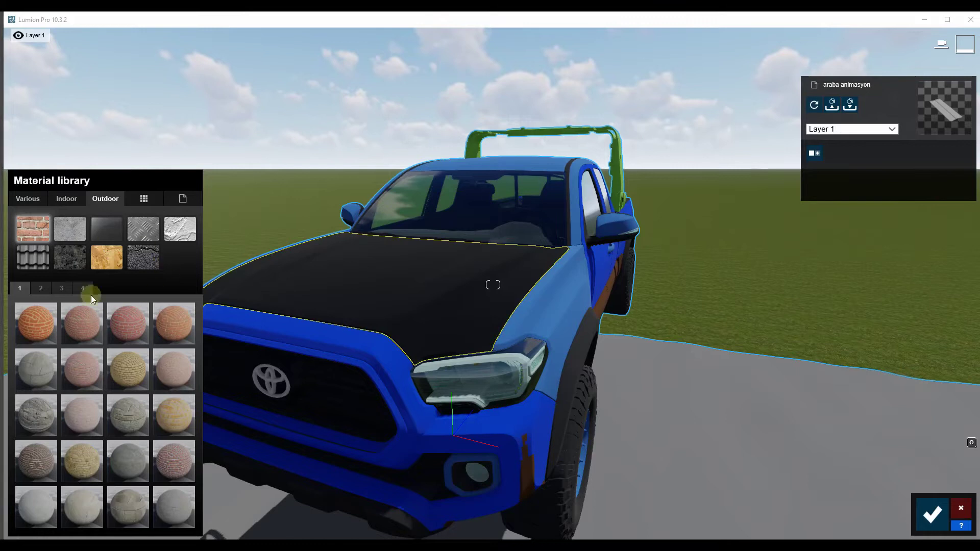
left_click(143, 236)
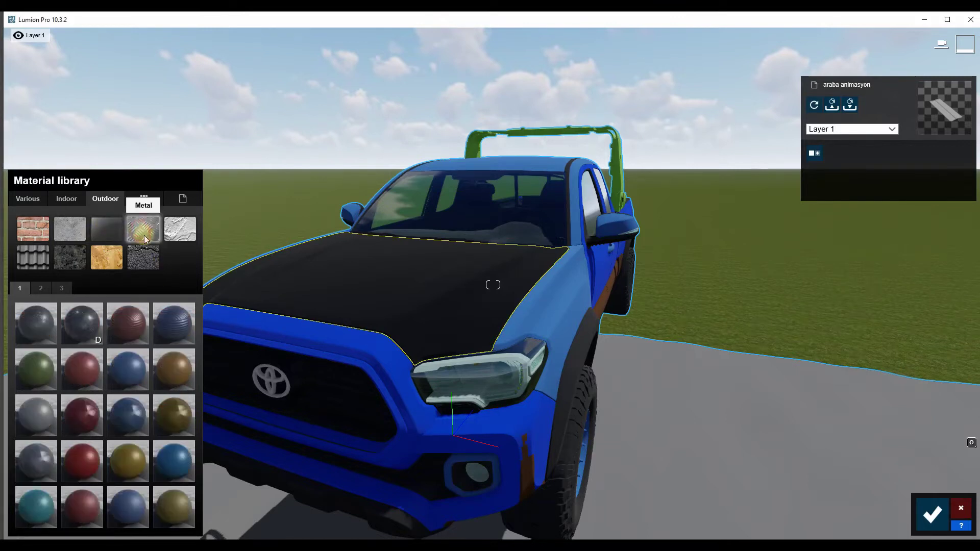
left_click(38, 423)
right_click_drag(357, 351, 434, 327)
left_click(36, 419)
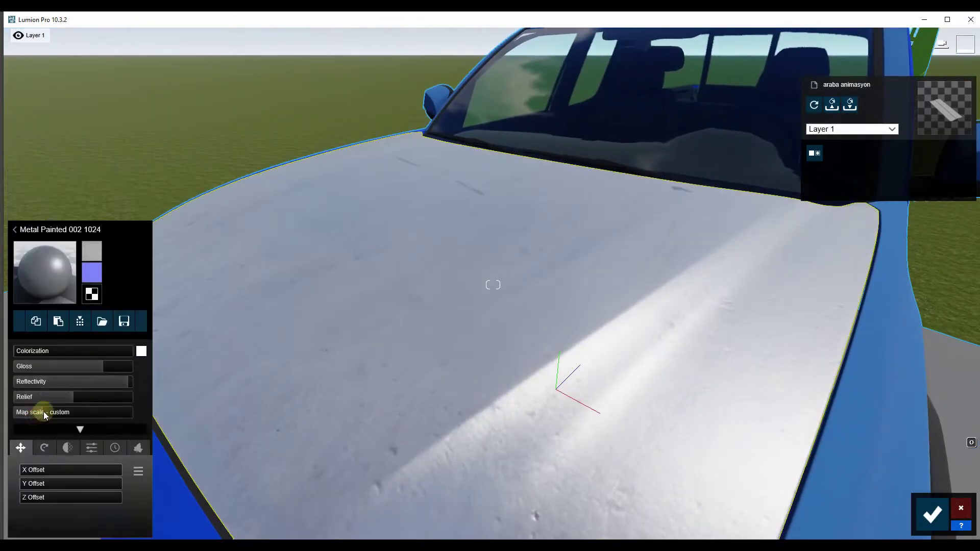
- Set hood map scale 0.8, increase relief and reflectivity, and drop colorization to 0.3
left_click_drag(45, 412, 39, 416)
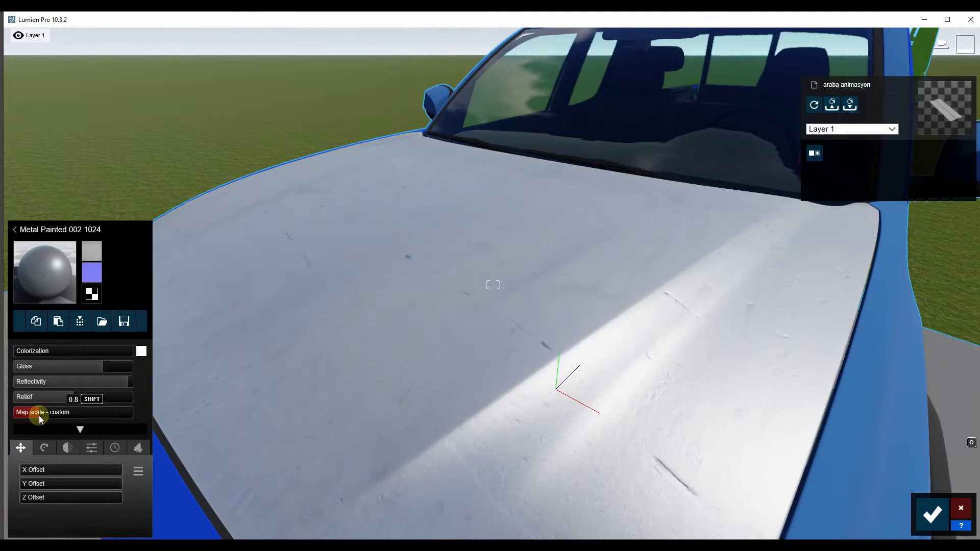
mouse_move(755, 367)
right_mouse_down()
mouse_move(769, 364)
mouse_move(803, 403)
right_mouse_up()
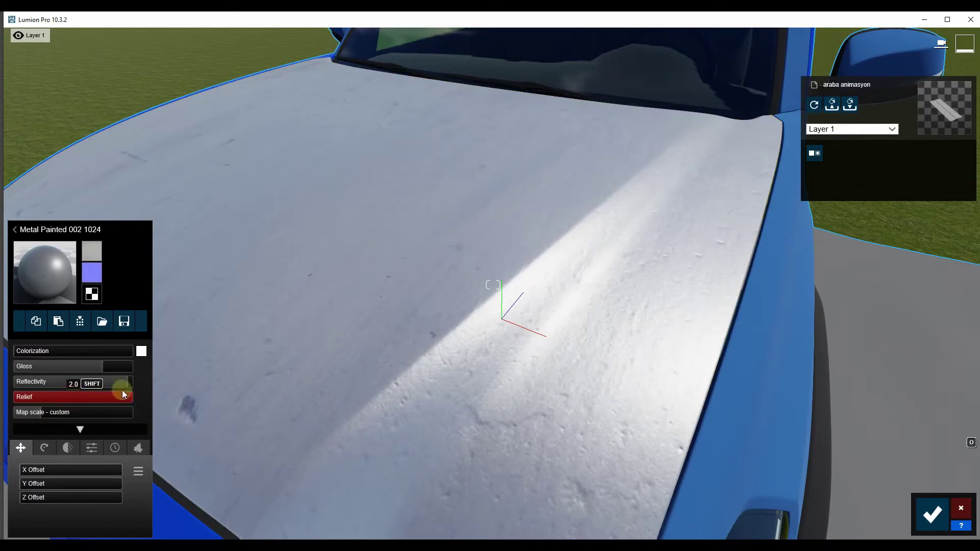
mouse_move(109, 382)
left_mouse_down()
mouse_move(121, 382)
mouse_move(115, 365)
left_mouse_up()
right_click_drag(204, 357, 255, 332)
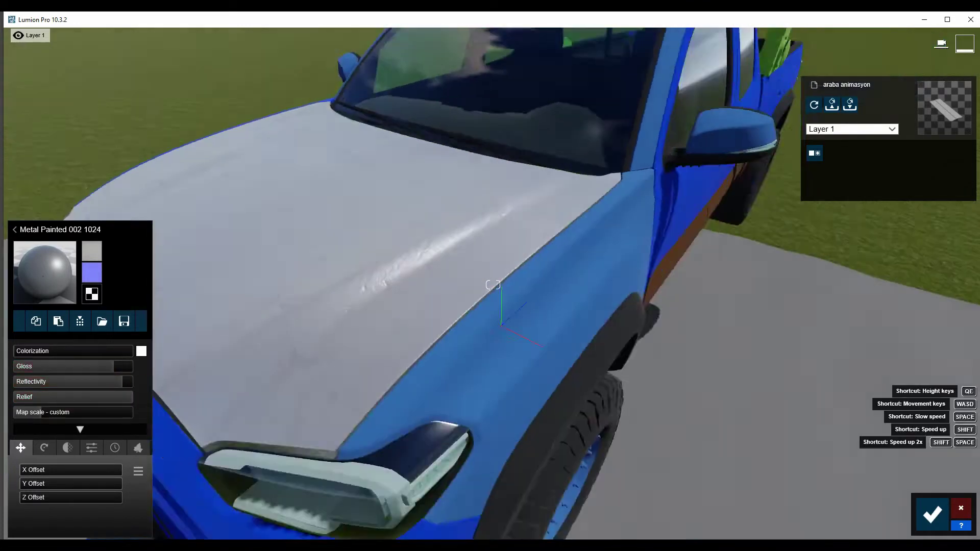
key("w")
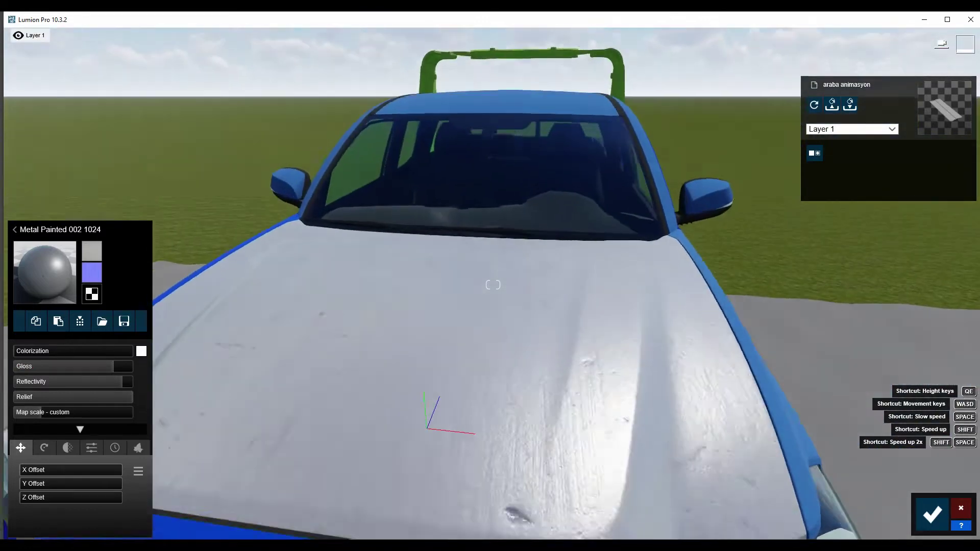
left_click_drag(102, 358, 21, 363)
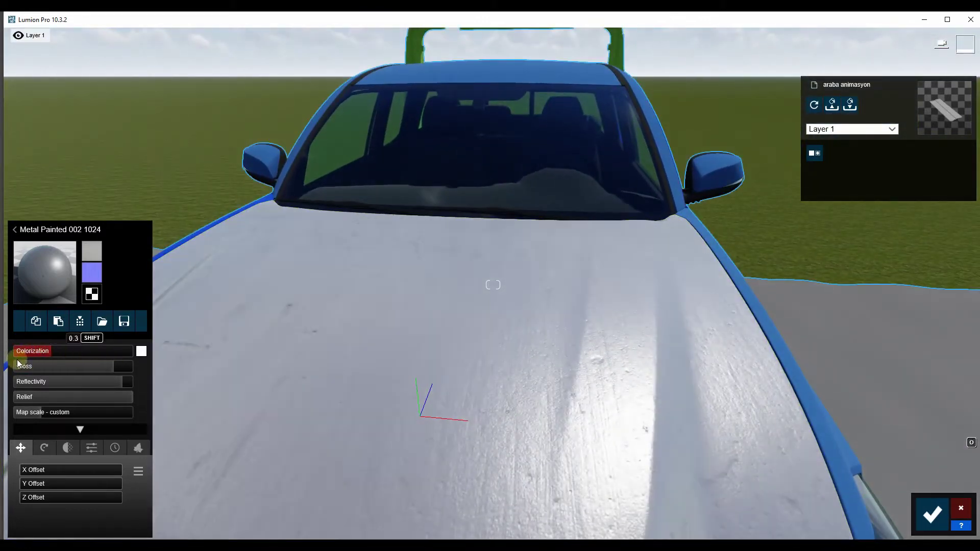
left_click(140, 352)
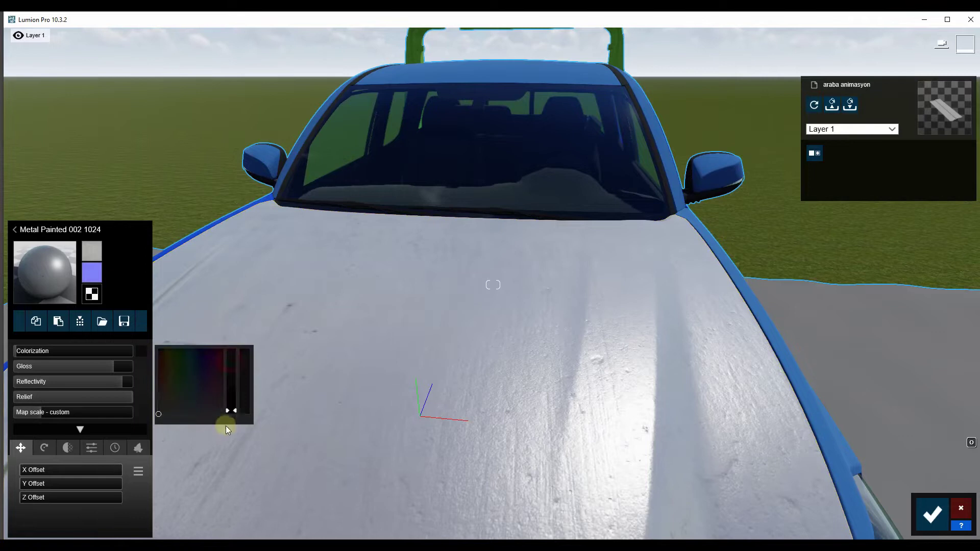
- Raise the hood material's colorization to about 0.4 and set its tint to black for a grey finish
left_click_drag(26, 350, 68, 349)
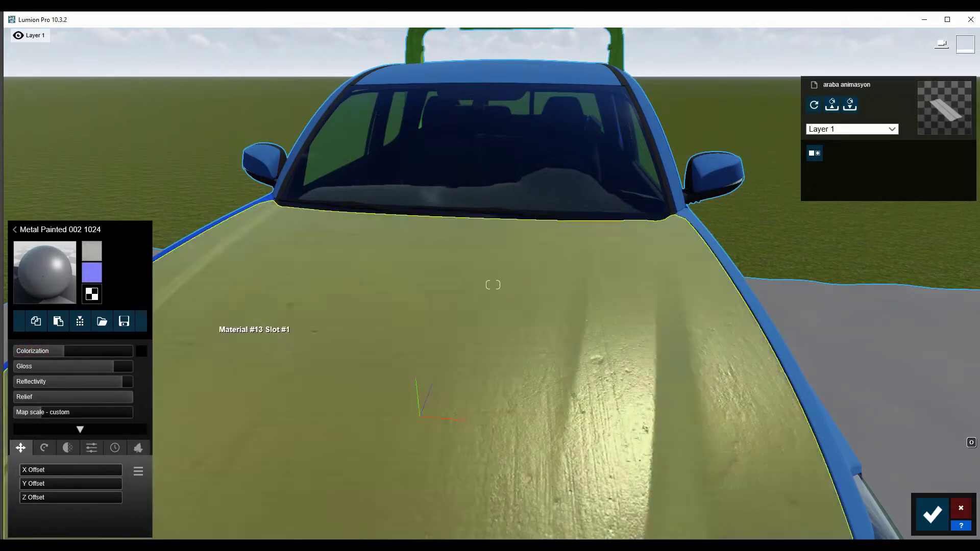
right_click_drag(493, 342, 511, 326)
key("w")
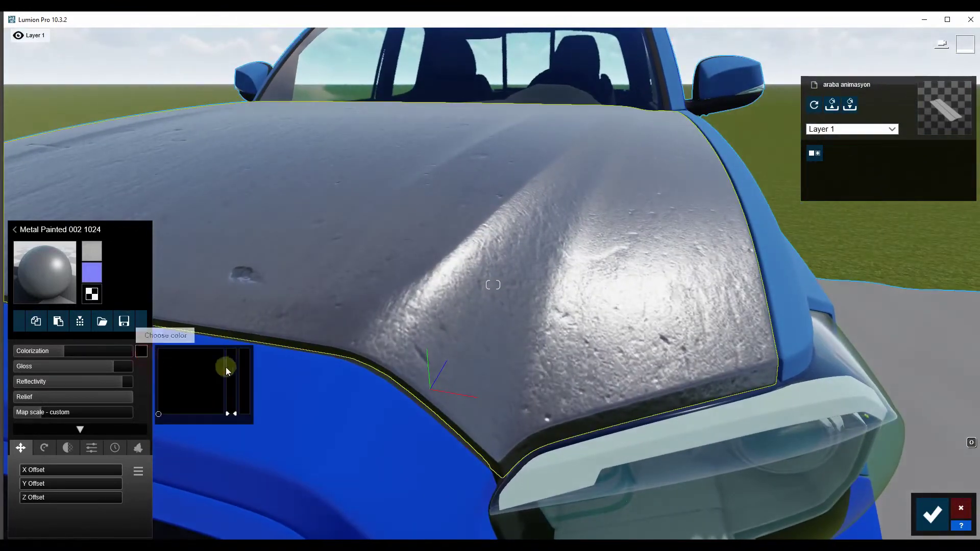
left_click(225, 370)
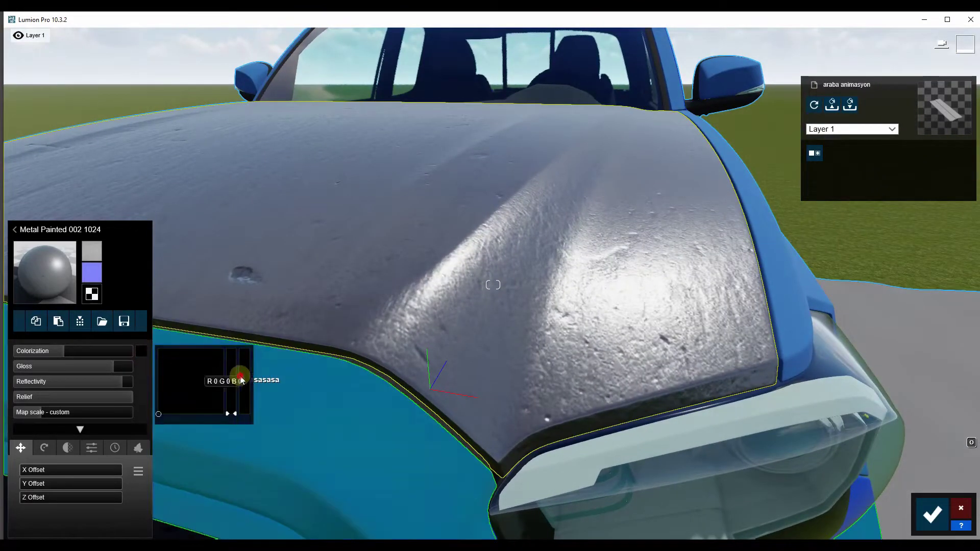
left_click(288, 306)
left_click(141, 351)
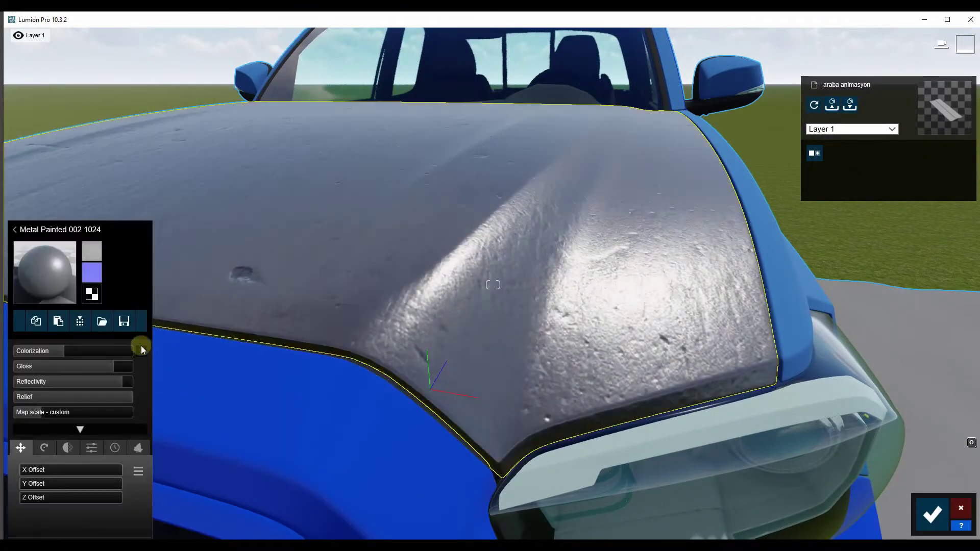
mouse_move(231, 375)
left_mouse_down()
mouse_move(230, 351)
mouse_move(195, 349)
left_mouse_up()
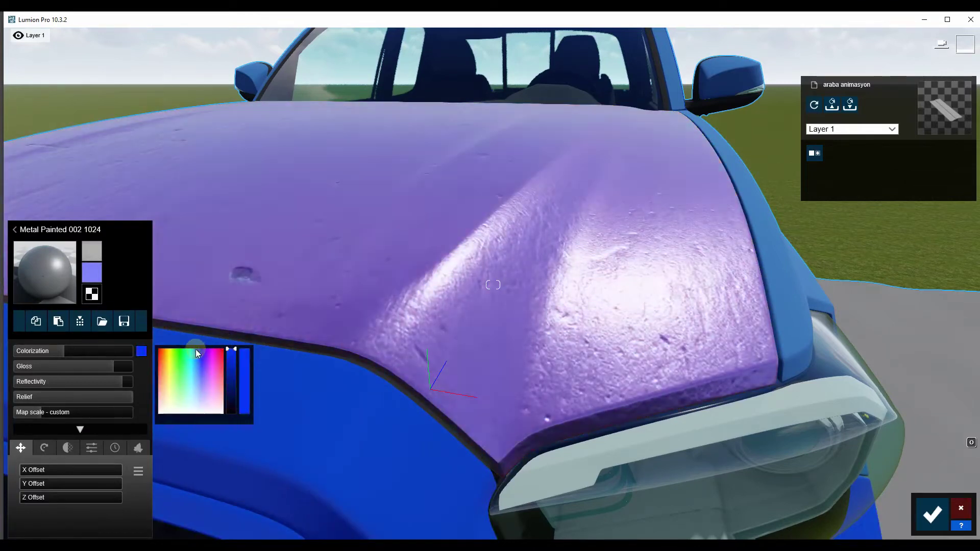
mouse_move(198, 352)
left_mouse_down()
mouse_move(224, 348)
mouse_move(229, 420)
left_mouse_up()
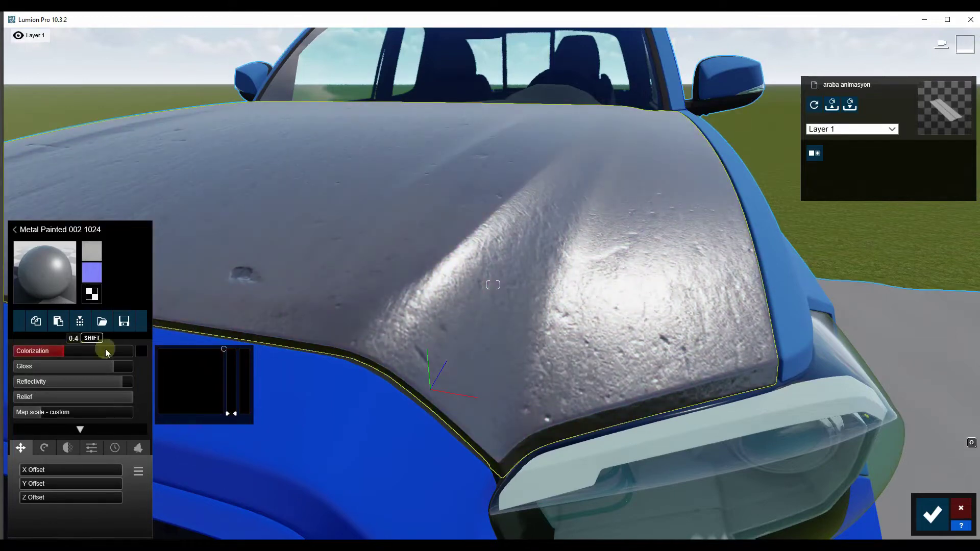
- Lower the hood texture's map scale to about 0.3 for finer relief
right_click_drag(153, 352, 357, 306)
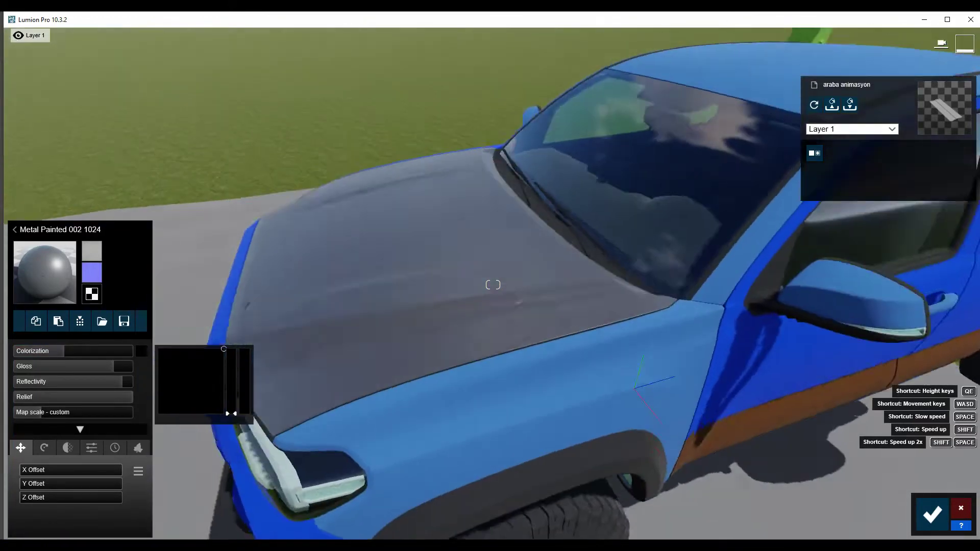
right_click_drag(490, 285, 388, 285)
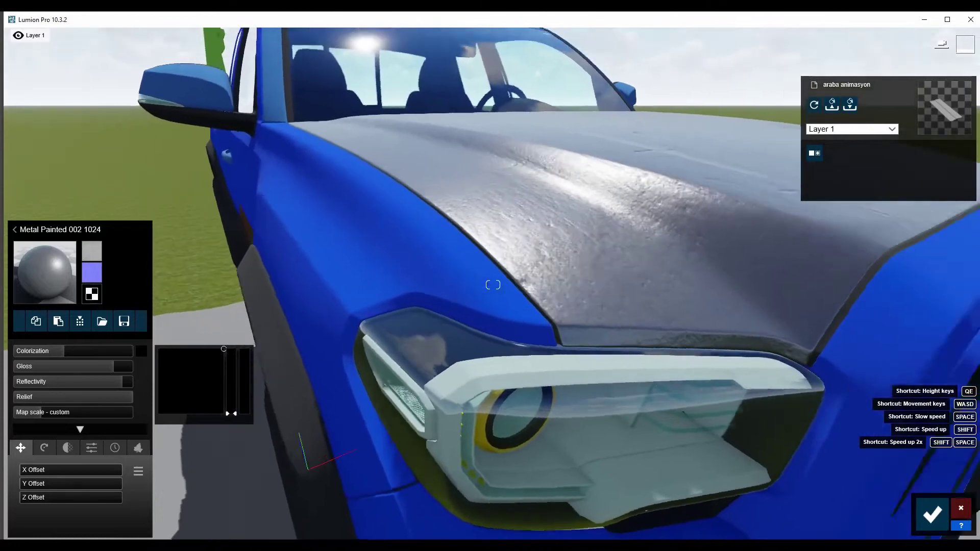
mouse_move(493, 284)
right_mouse_down()
mouse_move(442, 285)
mouse_move(480, 285)
right_mouse_up()
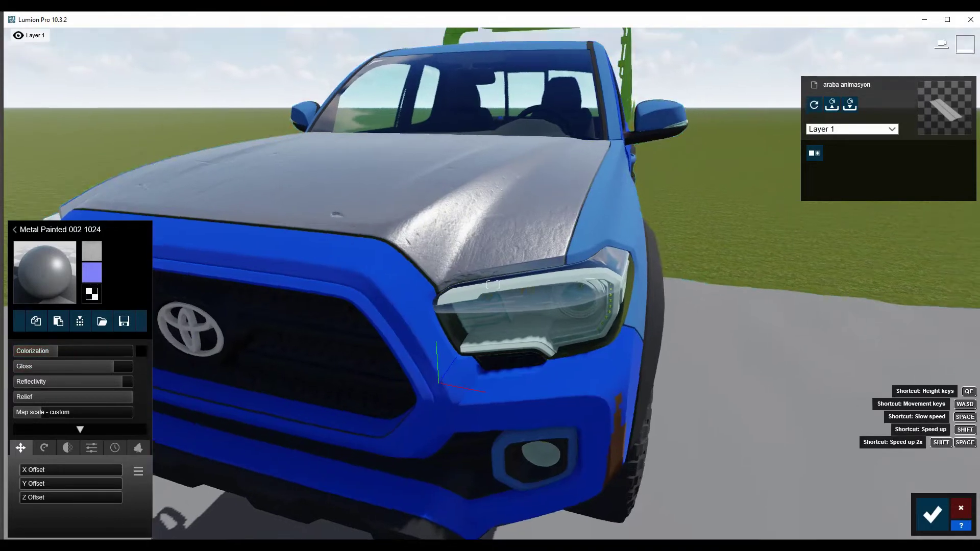
scroll(478, 197, "up", 5)
left_click_drag(40, 416, 38, 416)
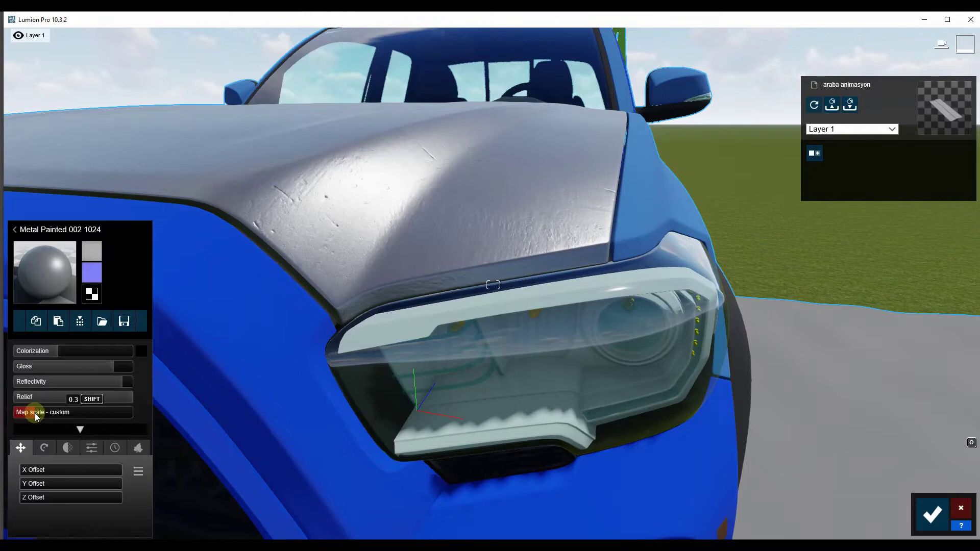
left_click_drag(35, 413, 34, 413)
- Inspect the finer hood relief up close, then switch over to Quixel Bridge
right_click_drag(35, 413, 35, 459)
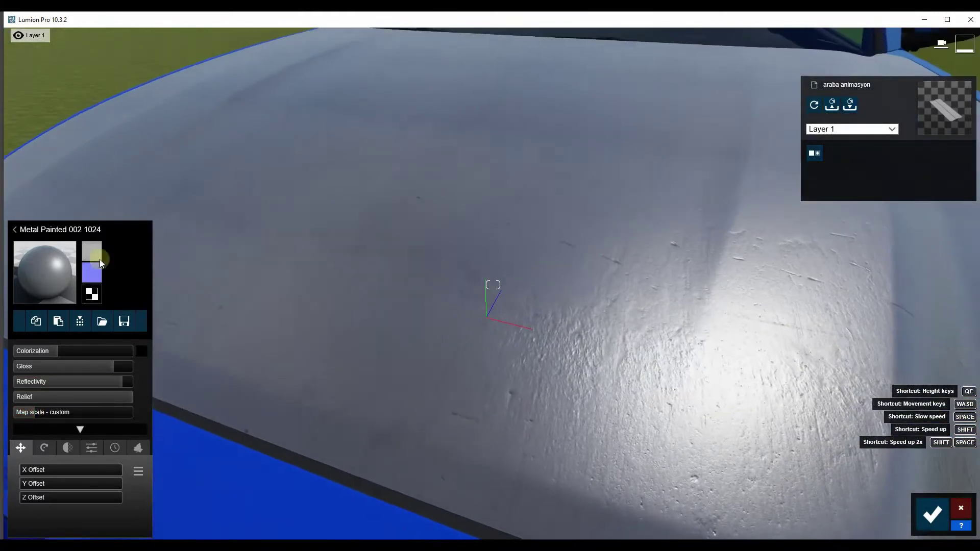
right_click_drag(35, 413, 36, 404)
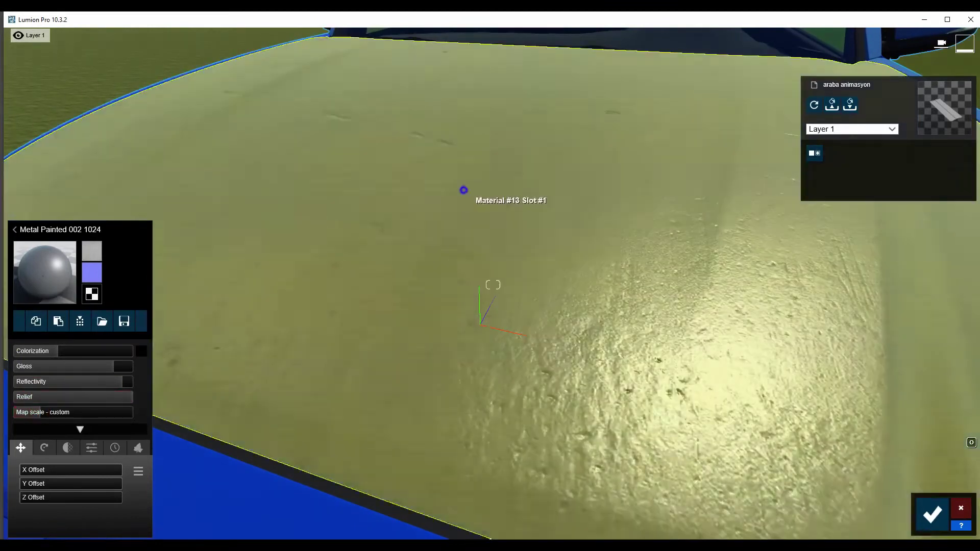
mouse_move(465, 190)
right_mouse_down()
mouse_move(464, 214)
mouse_move(261, 204)
right_mouse_up()
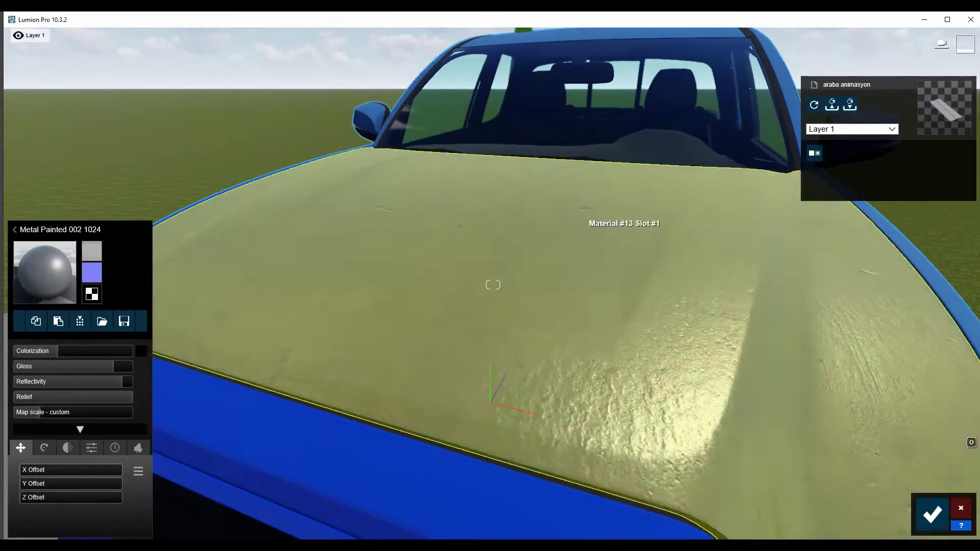
right_click_drag(607, 220, 608, 240)
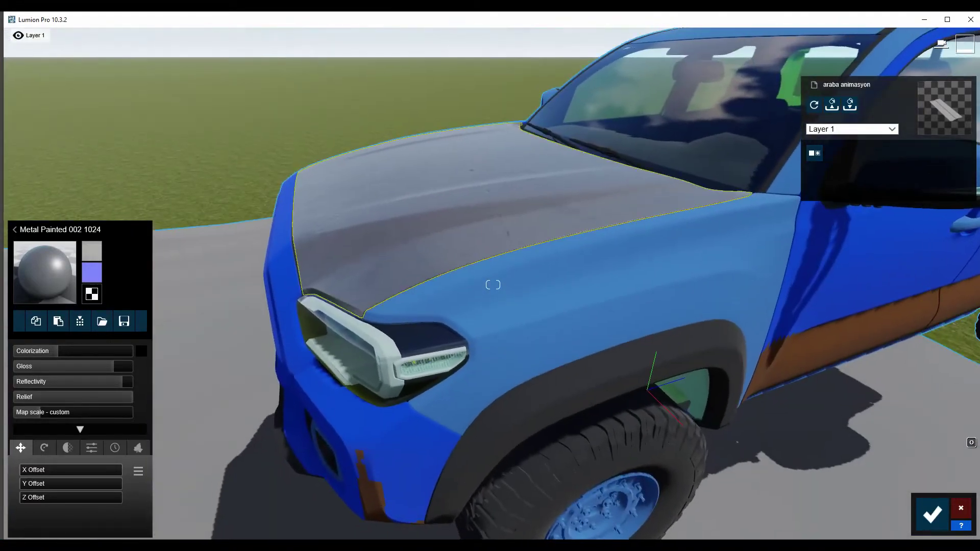
key("alt+Tab")
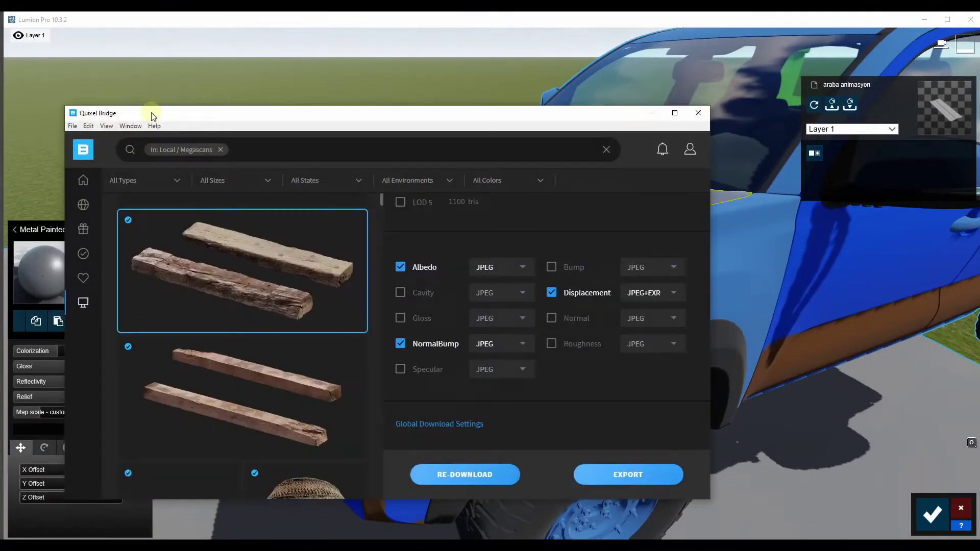
- Show the local Megascans surfaces in Quixel Bridge with the filter cleared
left_click_drag(156, 115, 252, 78)
left_click(223, 166)
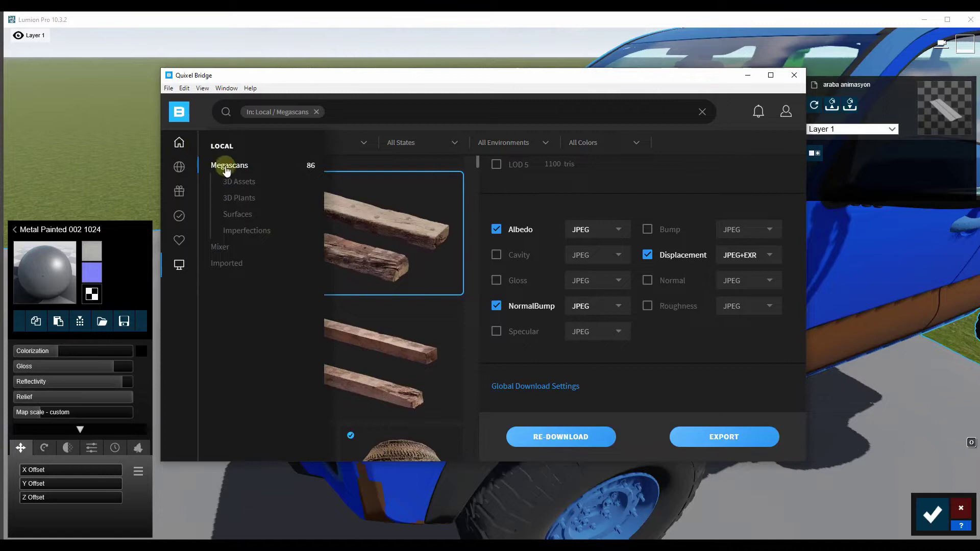
left_click(233, 216)
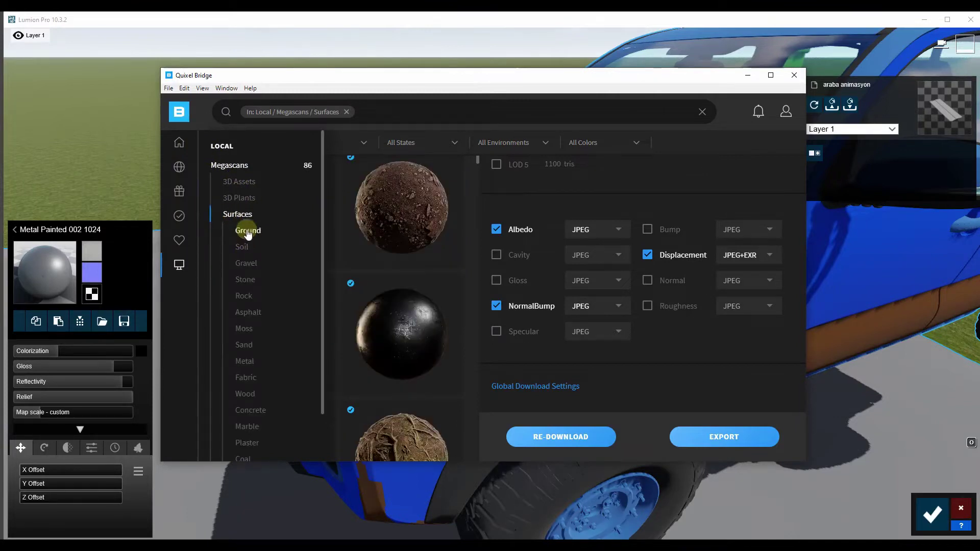
left_click(349, 112)
left_click(284, 112)
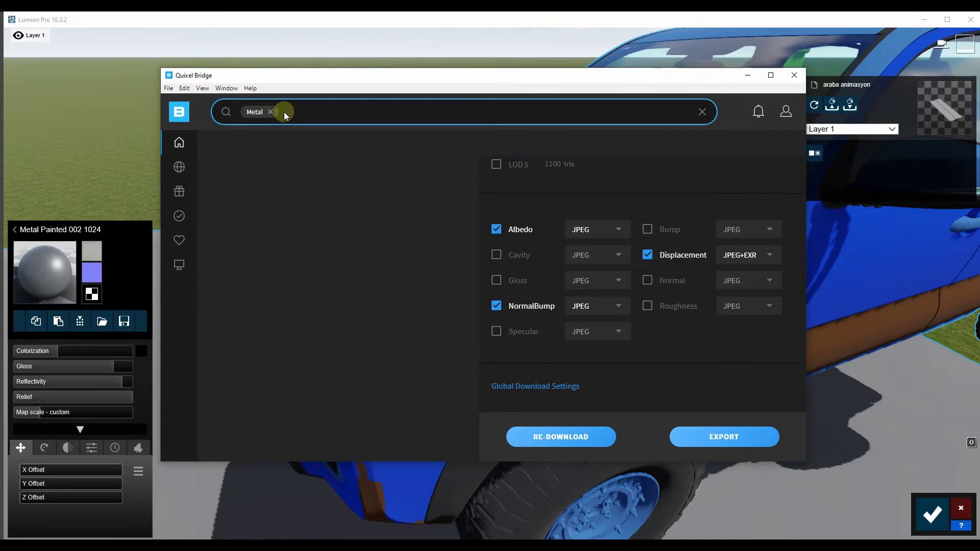
left_click_drag(237, 75, 223, 74)
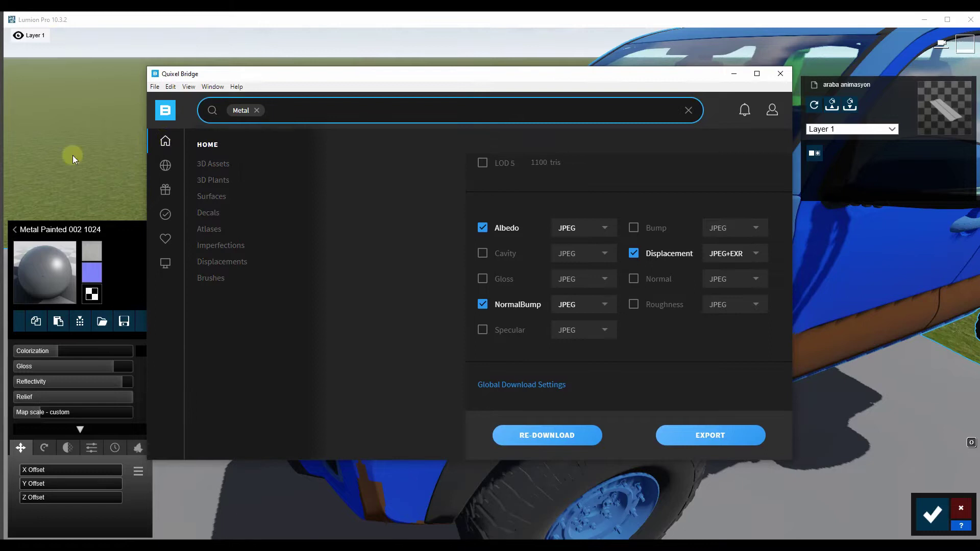
- Scroll through the library and narrow browsing to the Surfaces category
scroll(546, 323, "down", 2)
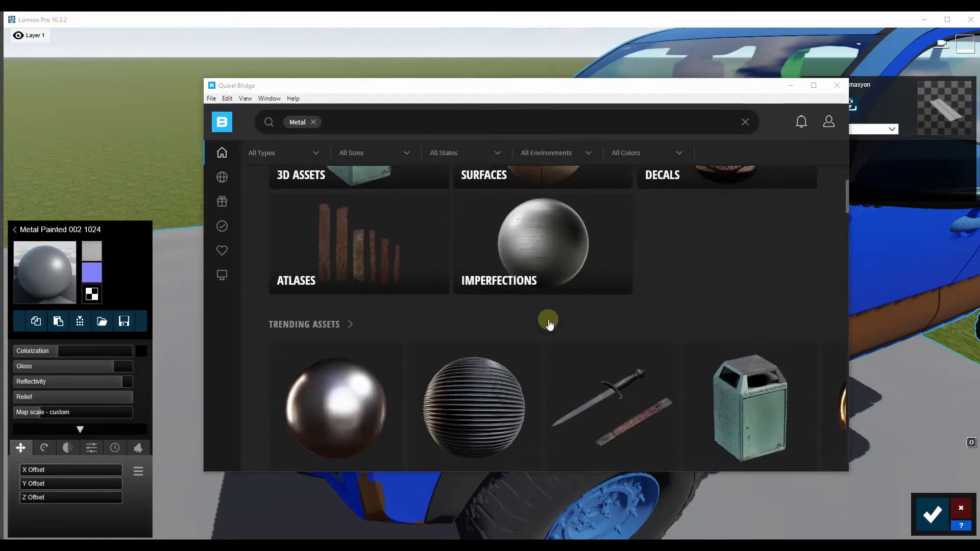
scroll(542, 327, "down", 2)
scroll(558, 350, "up", 2)
scroll(551, 343, "down", 3)
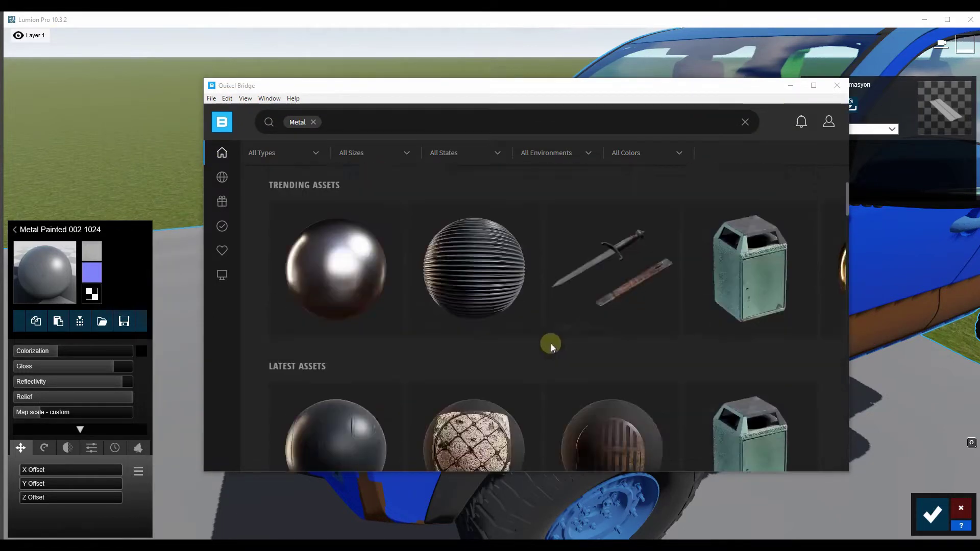
scroll(531, 344, "down", 3)
scroll(529, 349, "down", 2)
scroll(529, 349, "up", 3)
scroll(613, 366, "up", 3)
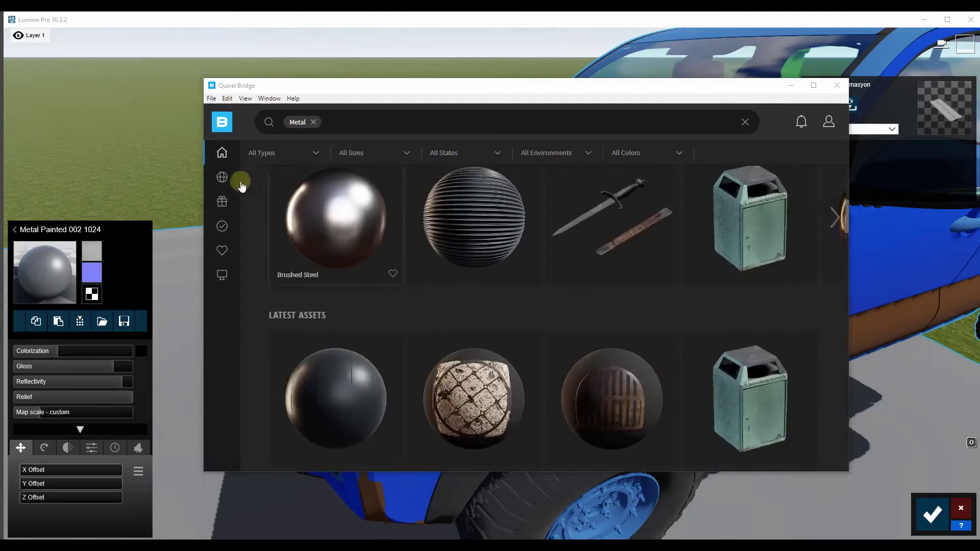
left_click(272, 209)
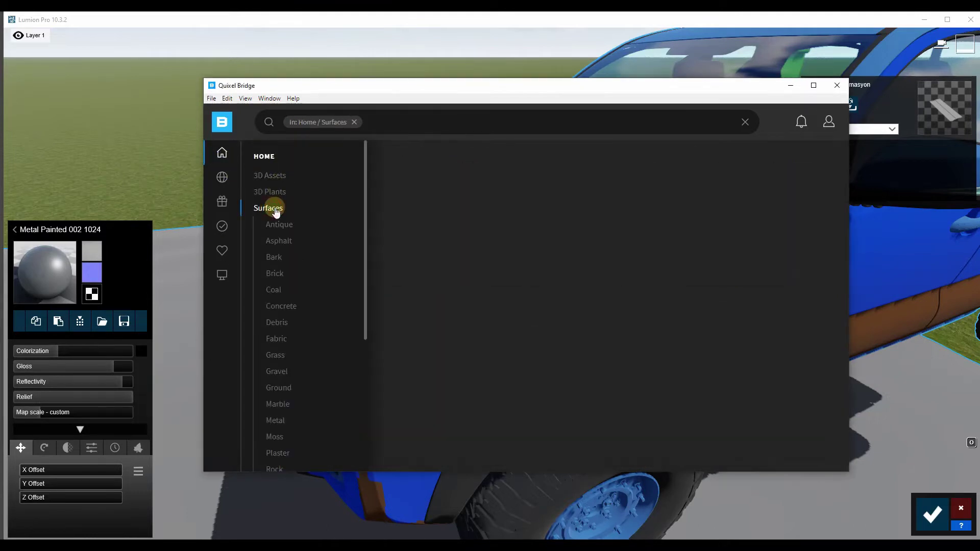
left_click(389, 124)
type("metal")
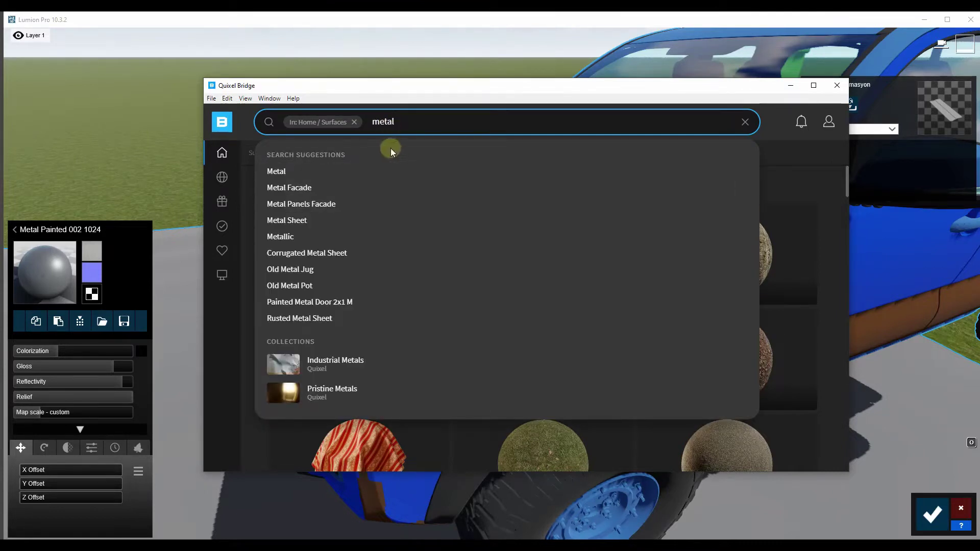
- Search Surfaces for Metal, scroll the results, and minimize Bridge
left_click(277, 171)
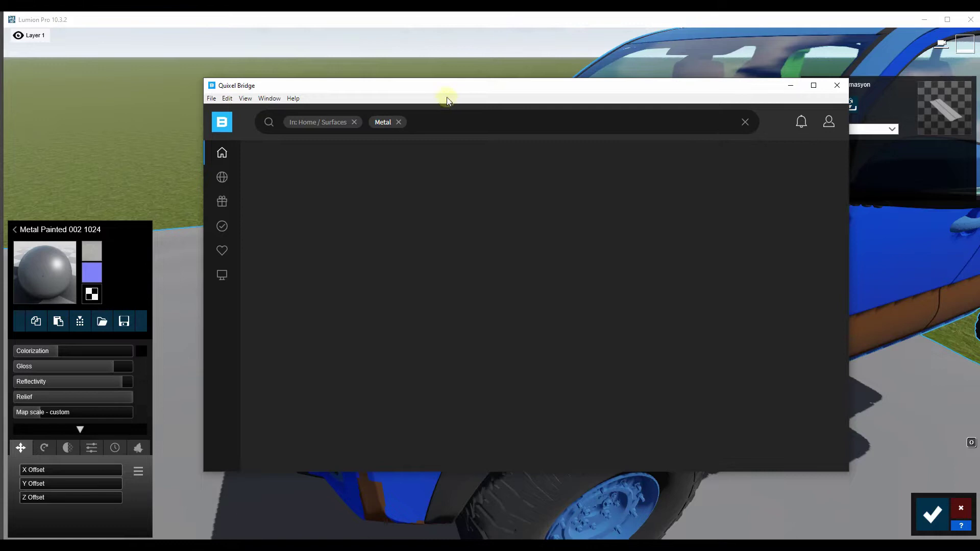
left_click_drag(426, 86, 386, 86)
scroll(692, 357, "down", 3)
scroll(692, 358, "down", 2)
scroll(584, 346, "down", 3)
scroll(479, 329, "down", 3)
scroll(510, 328, "down", 3)
scroll(516, 330, "down", 3)
scroll(523, 337, "down", 4)
scroll(332, 245, "down", 1)
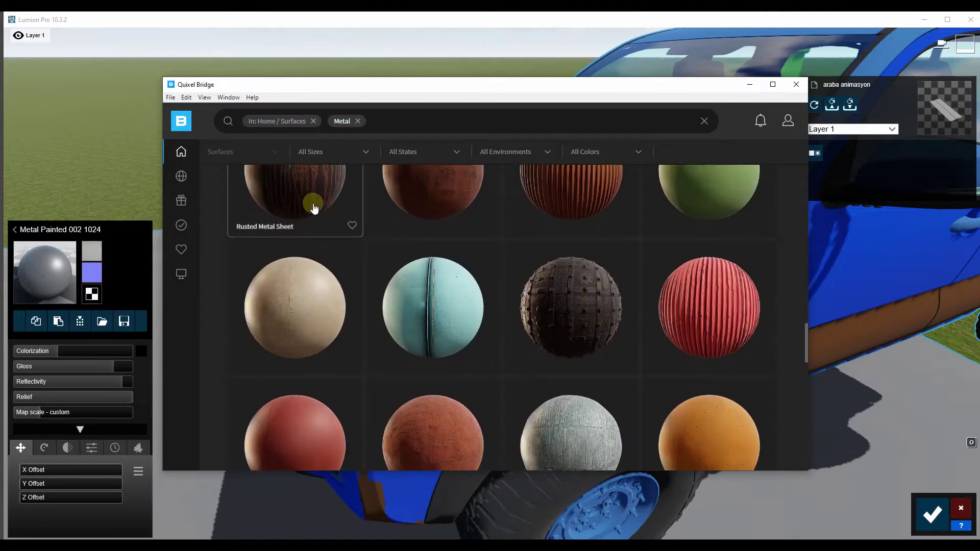
left_click(748, 87)
- Save the hood material edits, enter Movie mode, and close Record clip without adding a clip
right_click_drag(242, 278, 153, 278)
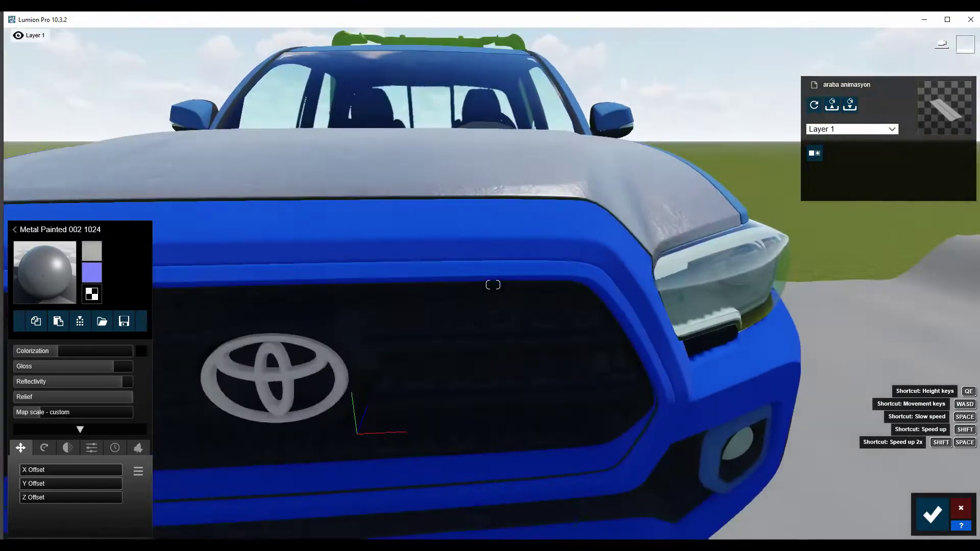
mouse_move(493, 285)
right_mouse_down()
mouse_move(459, 285)
mouse_move(582, 357)
right_mouse_up()
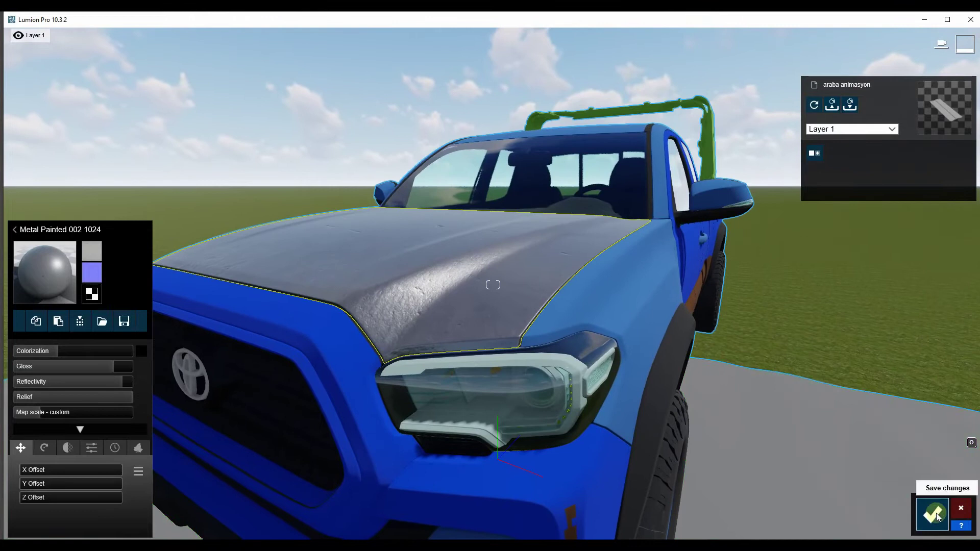
left_click(937, 517)
left_click(964, 490)
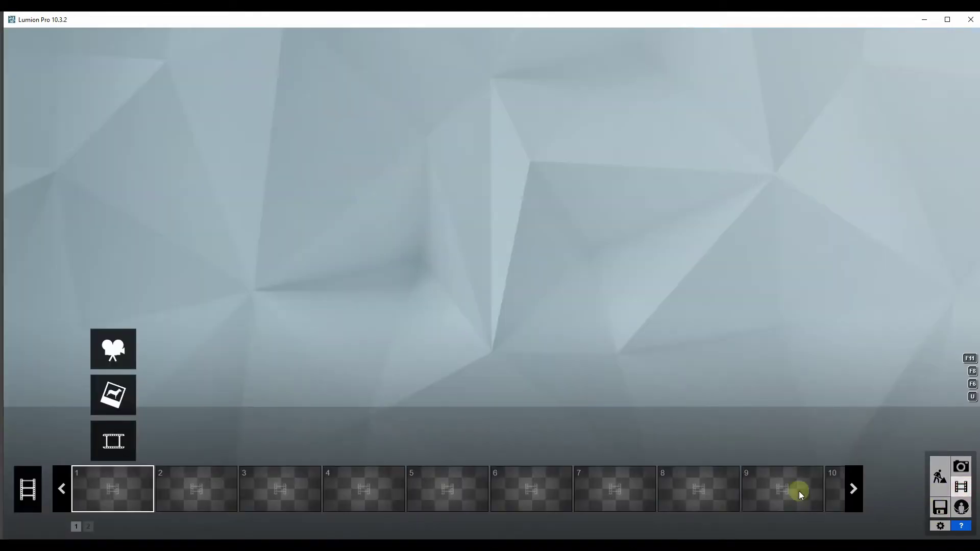
left_click(104, 355)
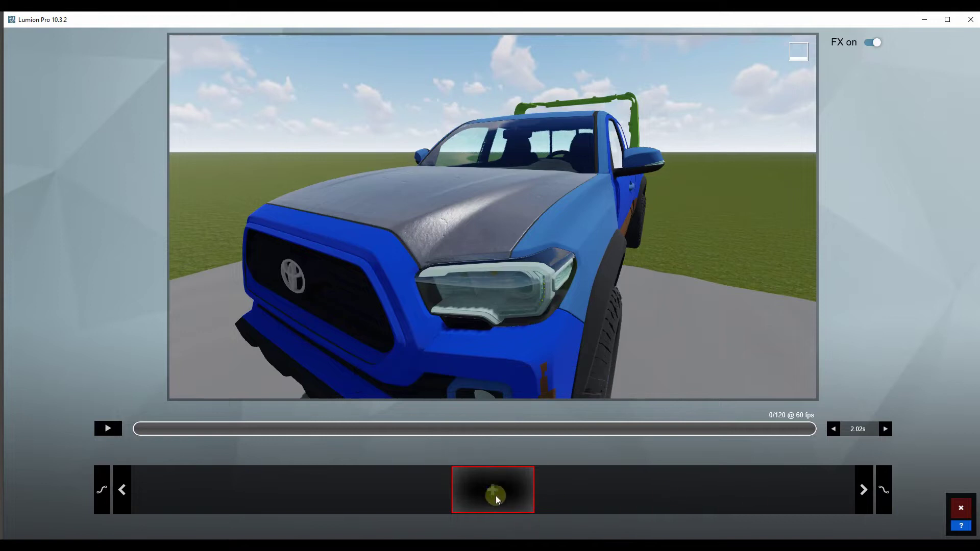
left_click(952, 511)
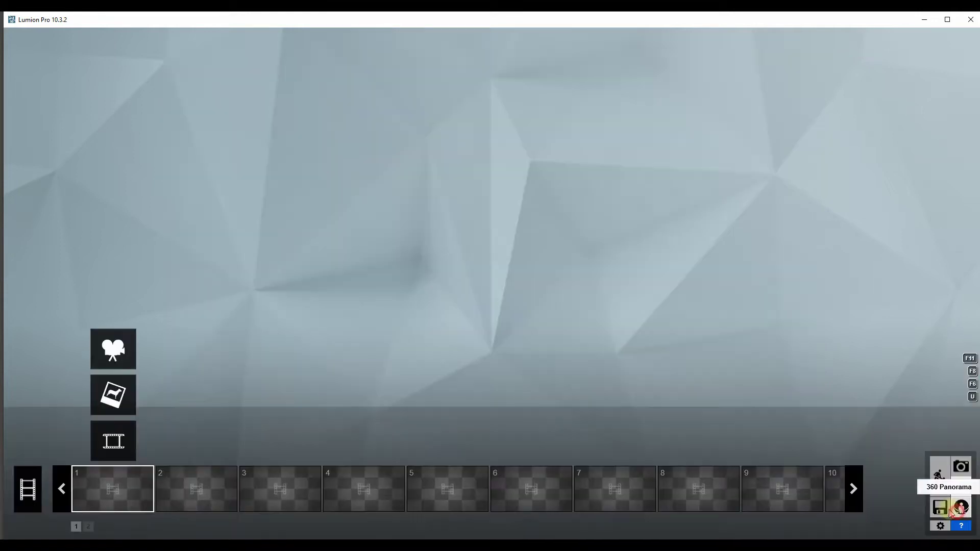
- In Photo mode, apply the Realistic style, nudge the camera toward the truck, and open Real Skies
left_click(962, 468)
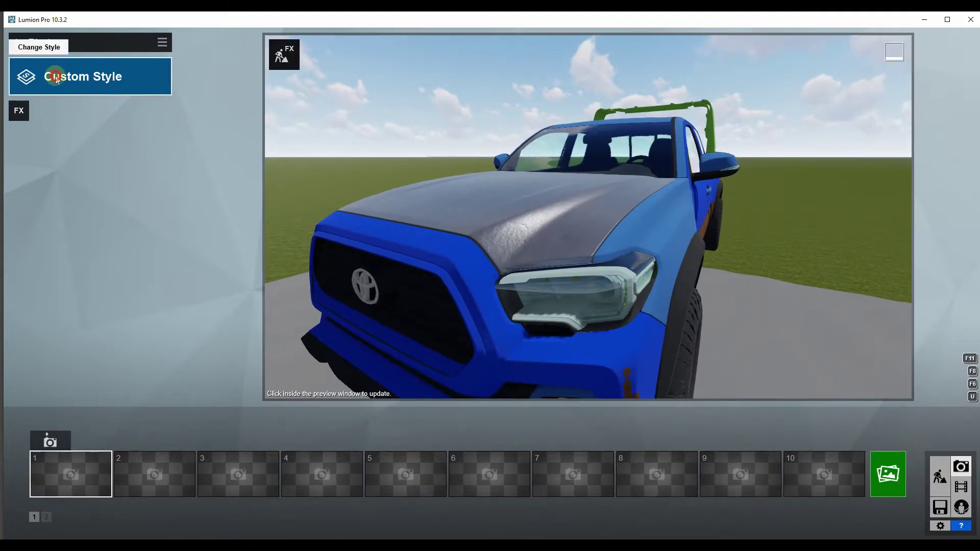
left_click(56, 77)
left_click(484, 207)
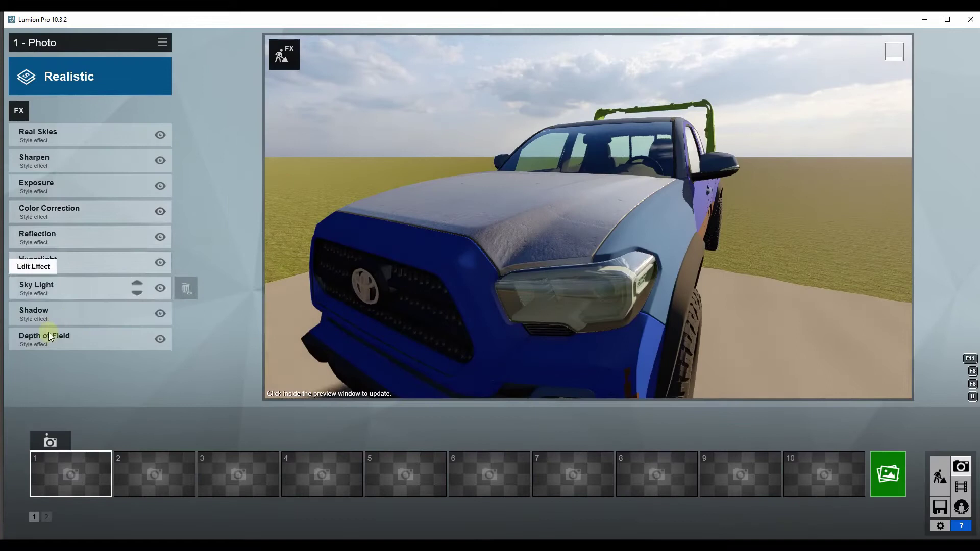
mouse_move(588, 217)
left_click(470, 208)
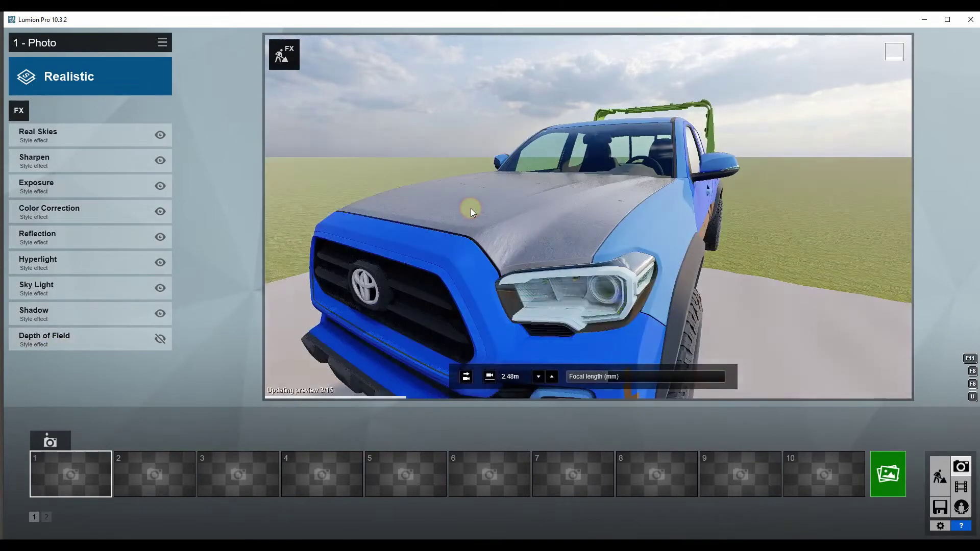
mouse_move(450, 210)
right_mouse_down()
mouse_move(368, 203)
mouse_move(588, 217)
mouse_move(459, 215)
right_mouse_up()
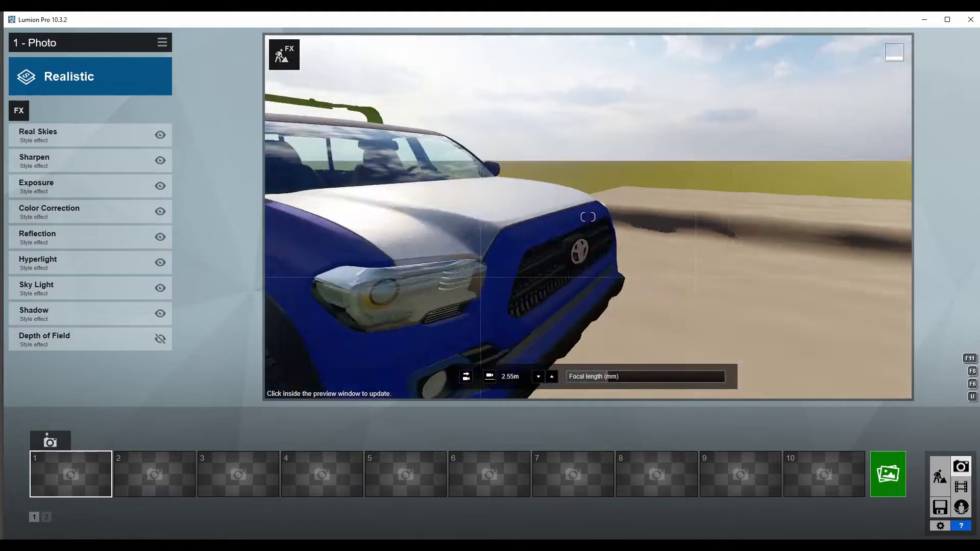
left_click(48, 131)
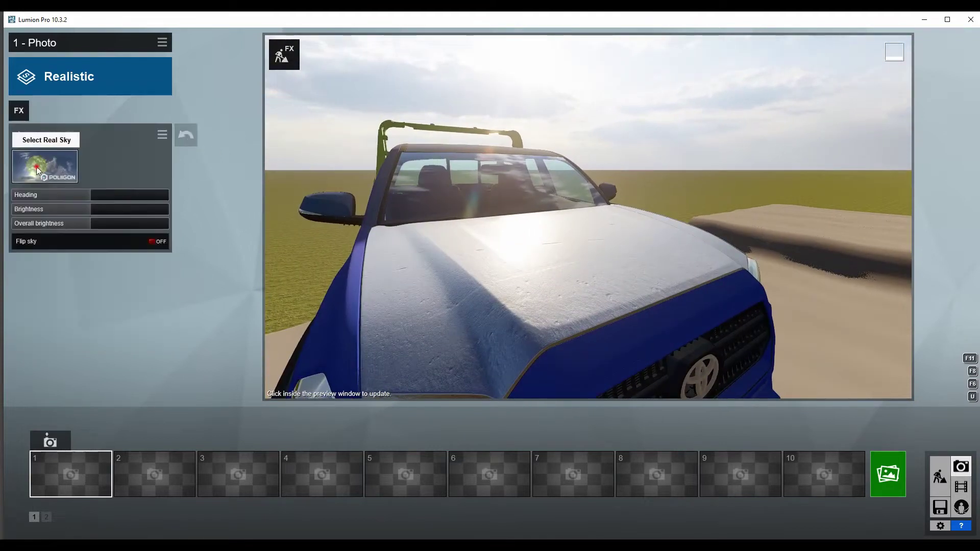
- Browse the morning and overcast real skies and apply the second overcast sky
left_click(36, 166)
left_click(335, 122)
left_click(414, 118)
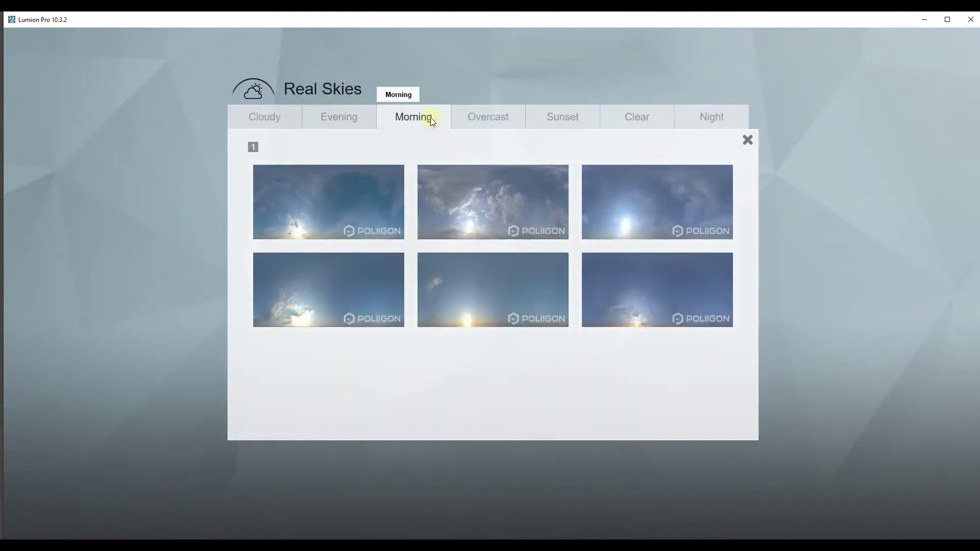
left_click(455, 119)
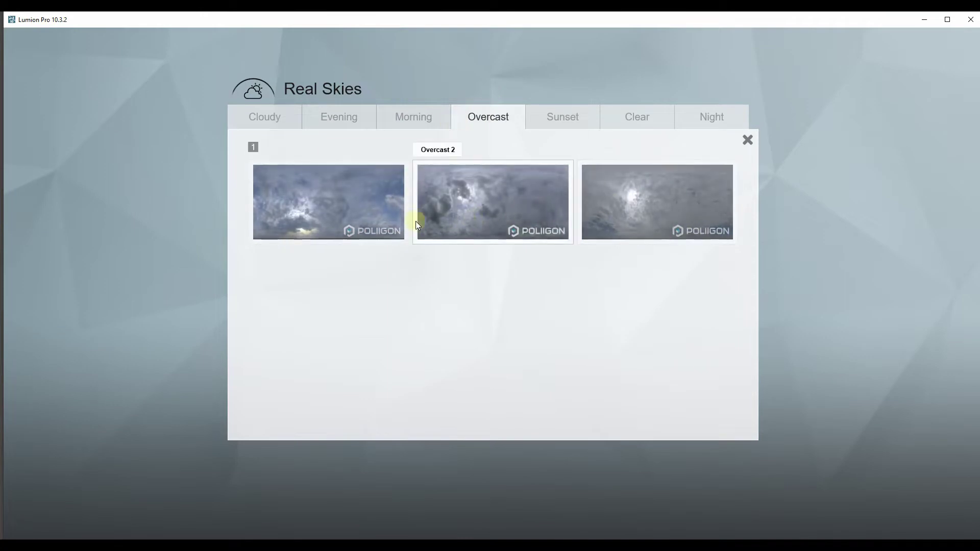
left_click(307, 221)
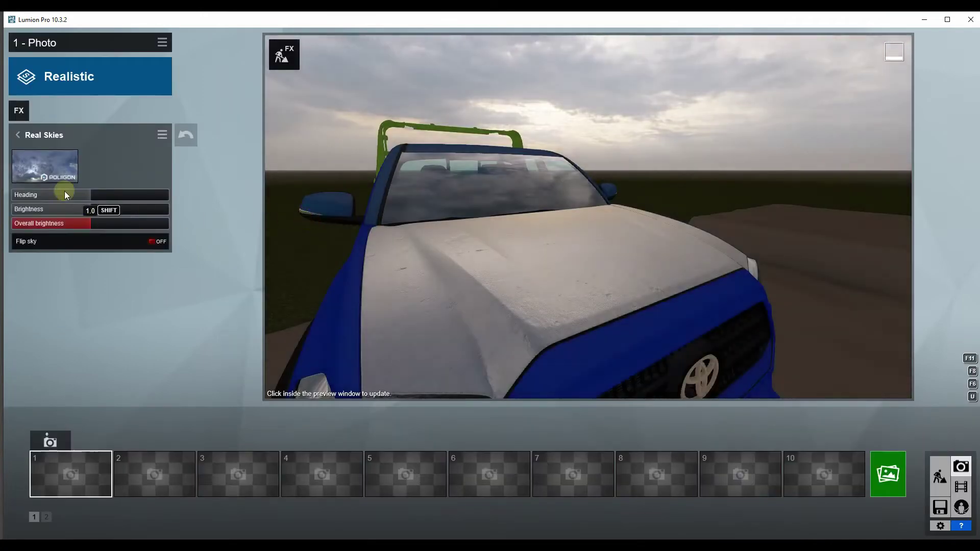
left_click(53, 171)
left_click(531, 199)
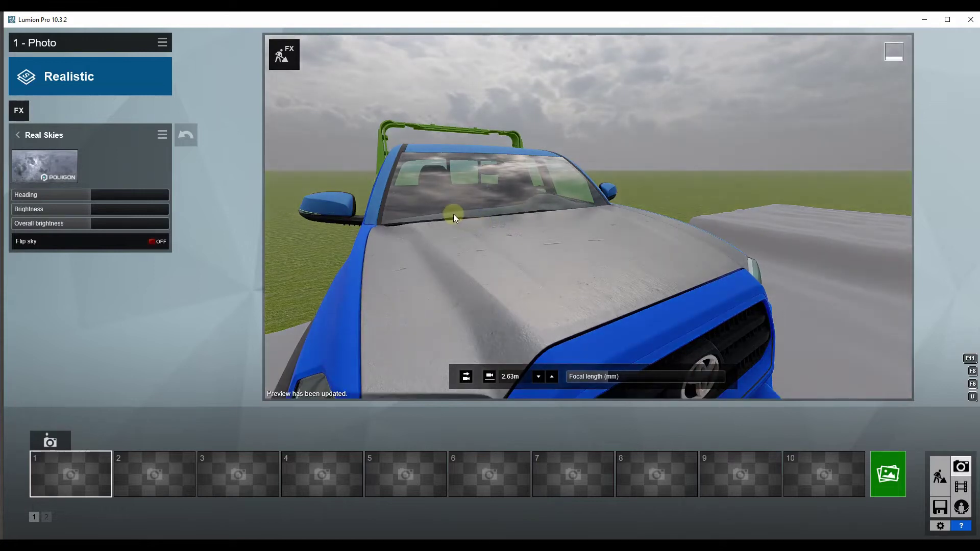
- Compare the sunset, clear, night and cloudy sky tabs and apply a cloudy sky
scroll(458, 215, "down", 5)
right_click_drag(457, 214, 388, 214)
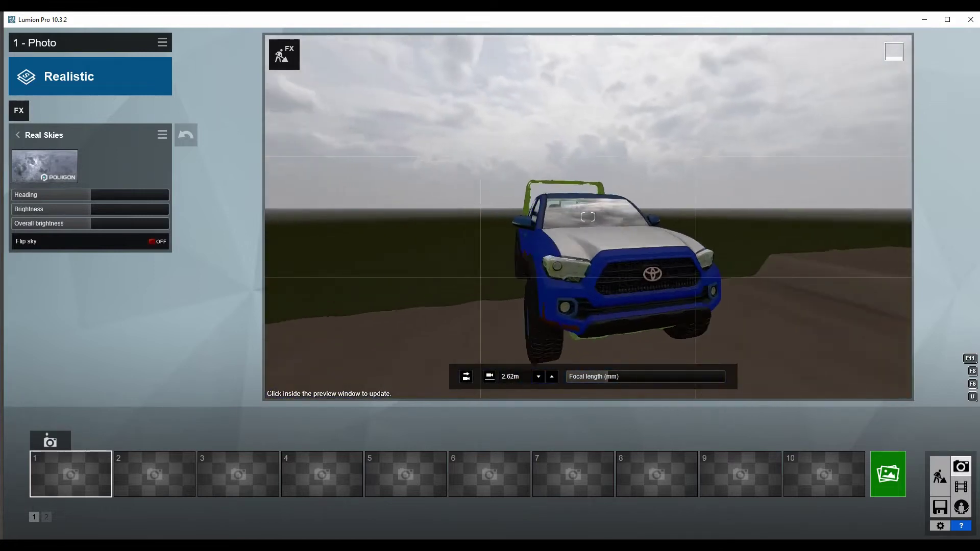
scroll(344, 209, "up", 3)
left_click(45, 166)
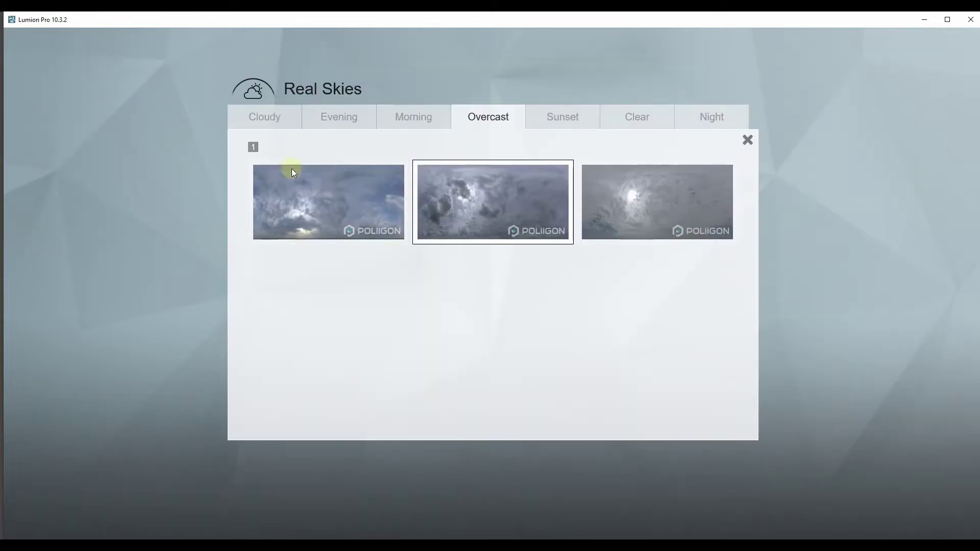
left_click(566, 116)
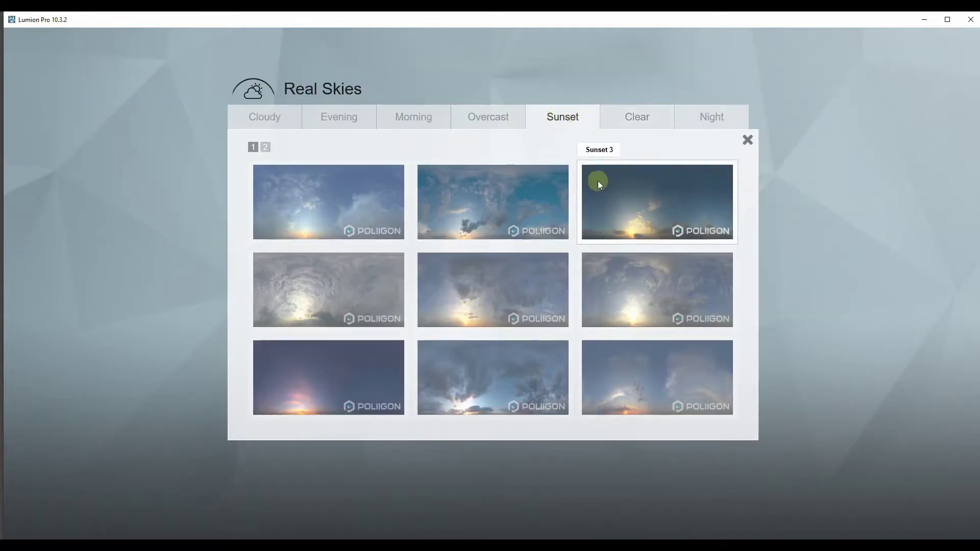
left_click(631, 115)
left_click(713, 119)
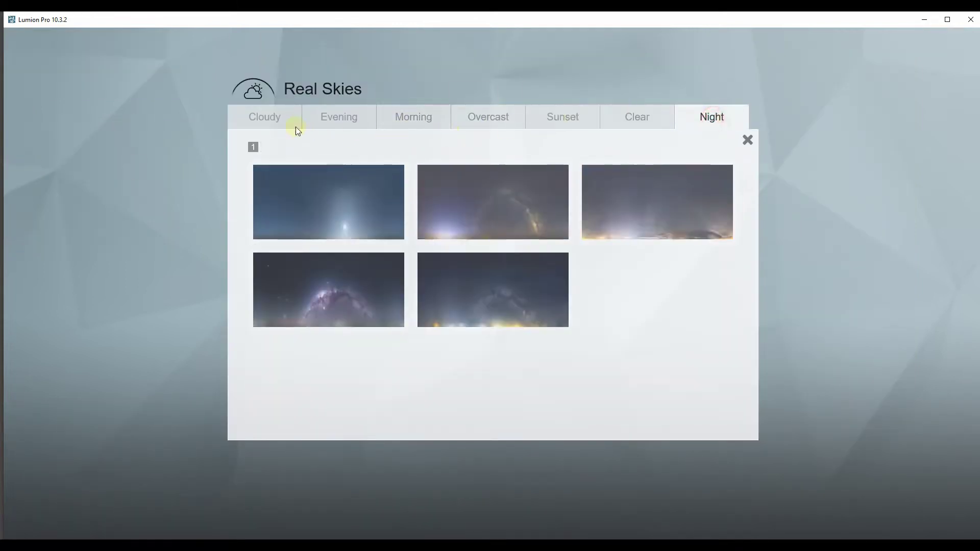
left_click(264, 120)
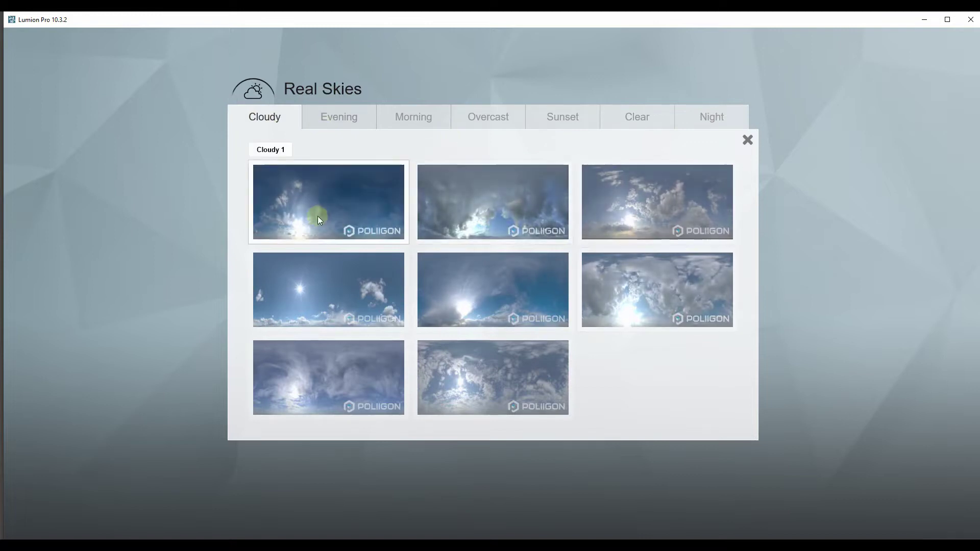
left_click(471, 383)
left_click(476, 280)
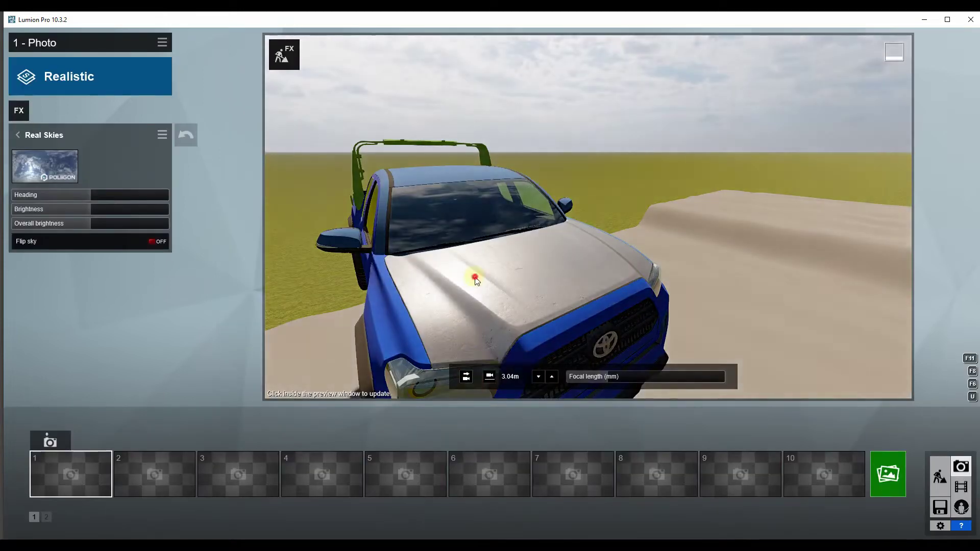
- Frame the truck from the front and apply the Cloudy 2 sky
mouse_move(445, 290)
right_mouse_down()
mouse_move(594, 217)
mouse_move(483, 250)
right_mouse_up()
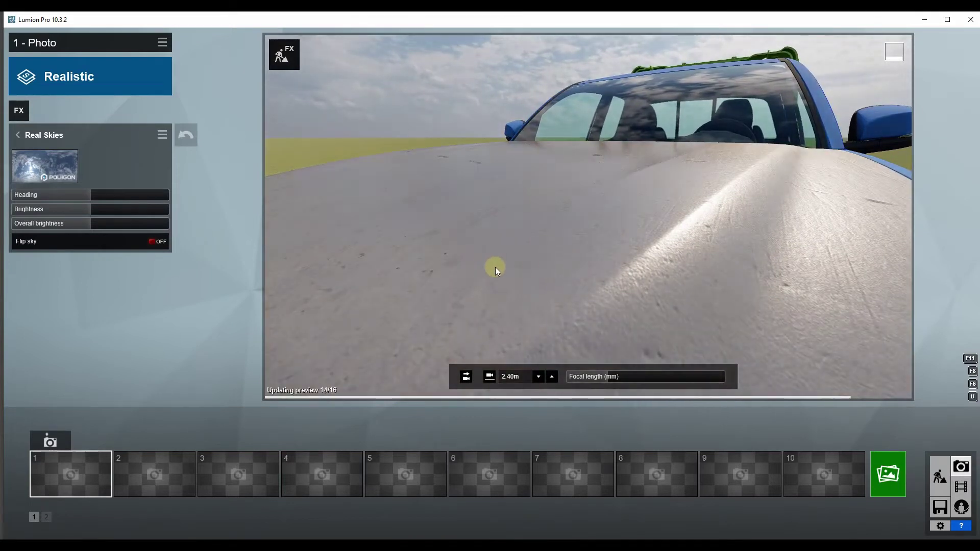
scroll(495, 267, "down", 5)
right_click_drag(495, 267, 446, 253)
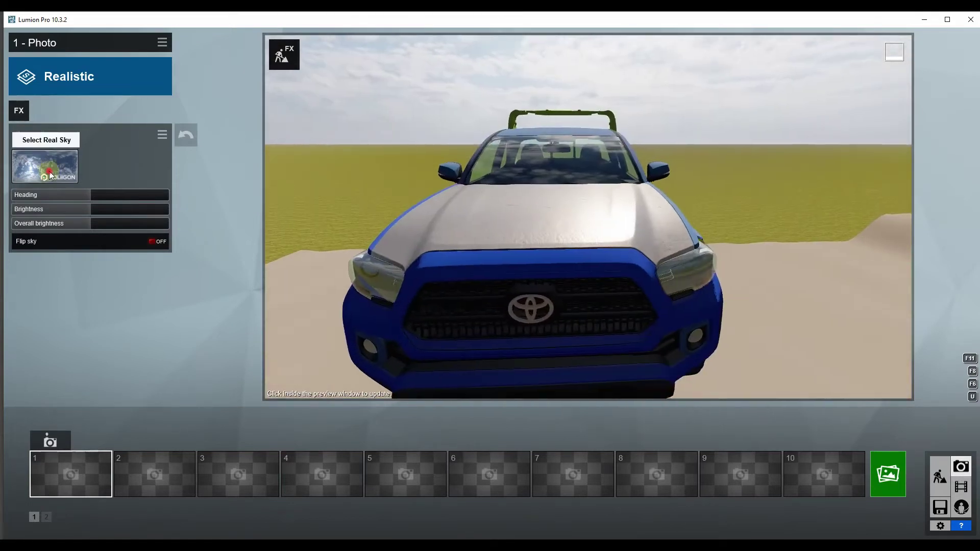
left_click(50, 174)
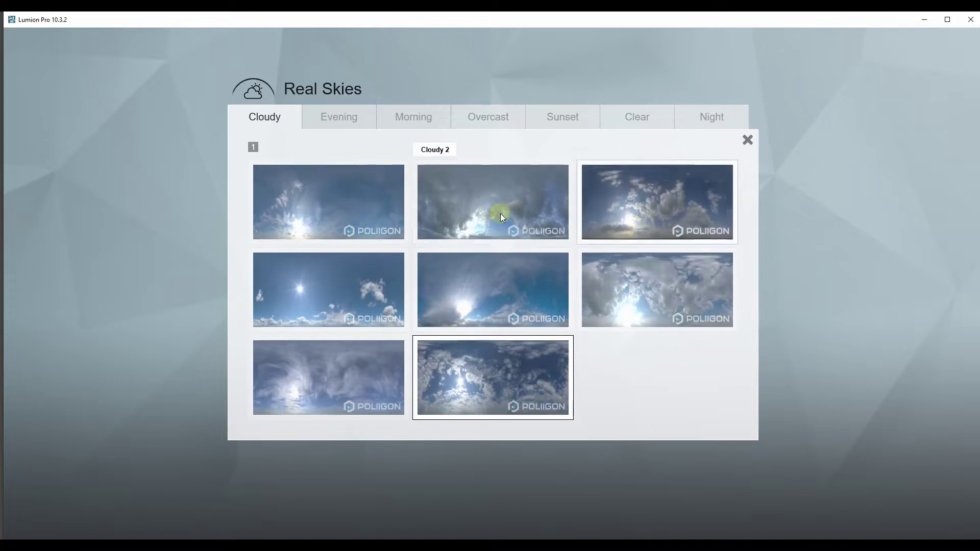
left_click(500, 213)
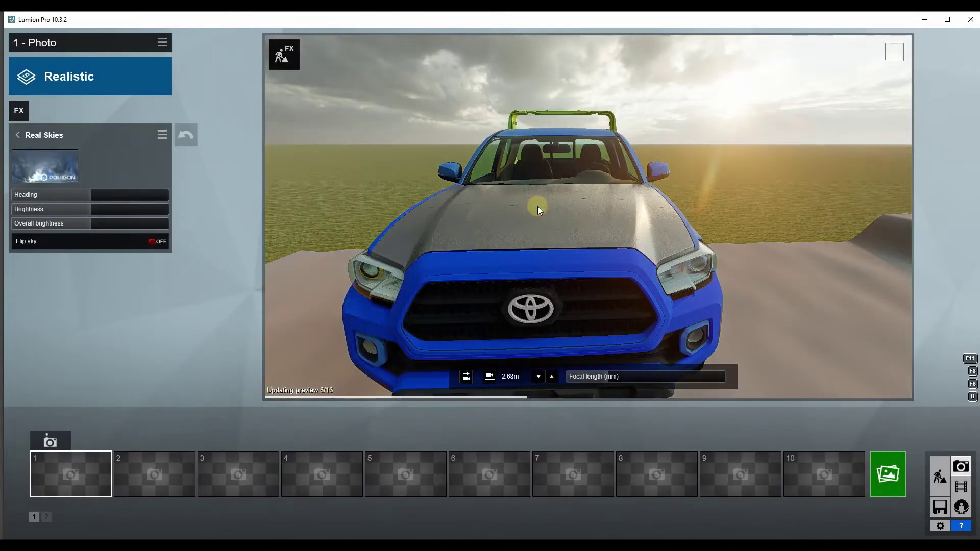
right_click_drag(503, 211, 588, 217)
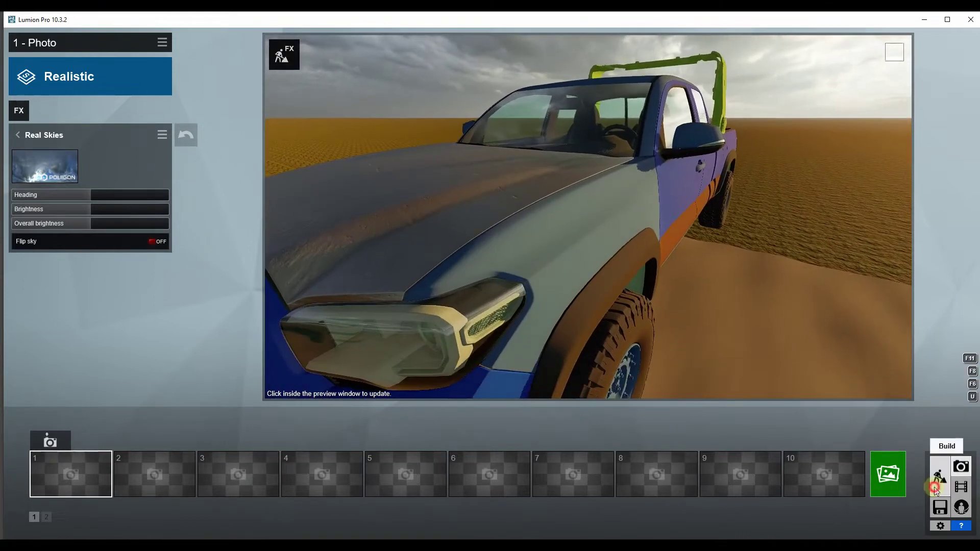
- Back in Build mode, paste the hood's painted metal material onto the front fender
left_click(937, 489)
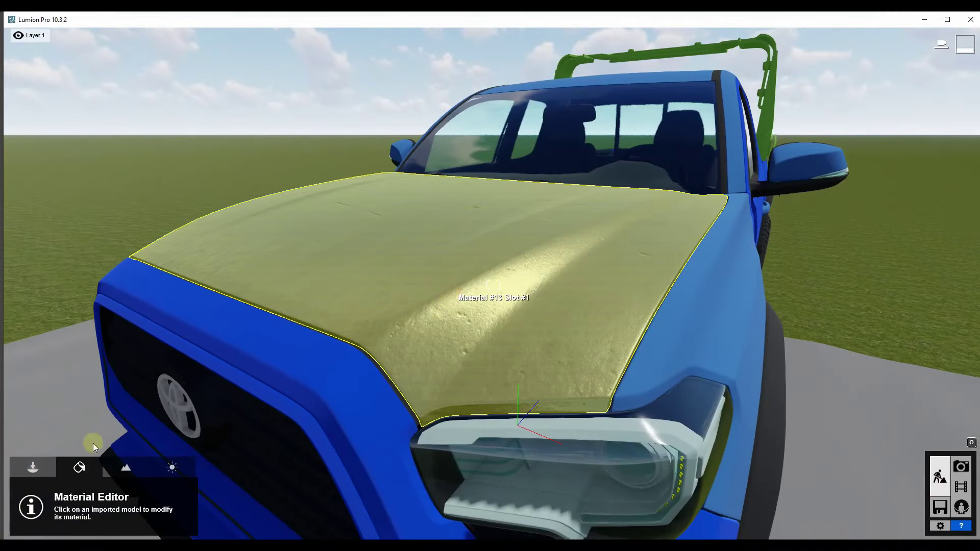
left_click(432, 303)
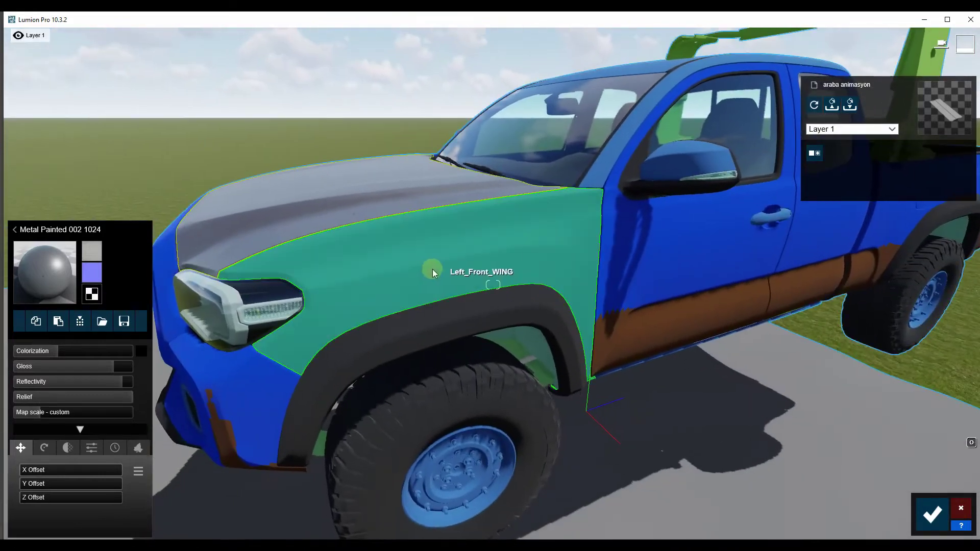
left_click(416, 276)
left_click(42, 332)
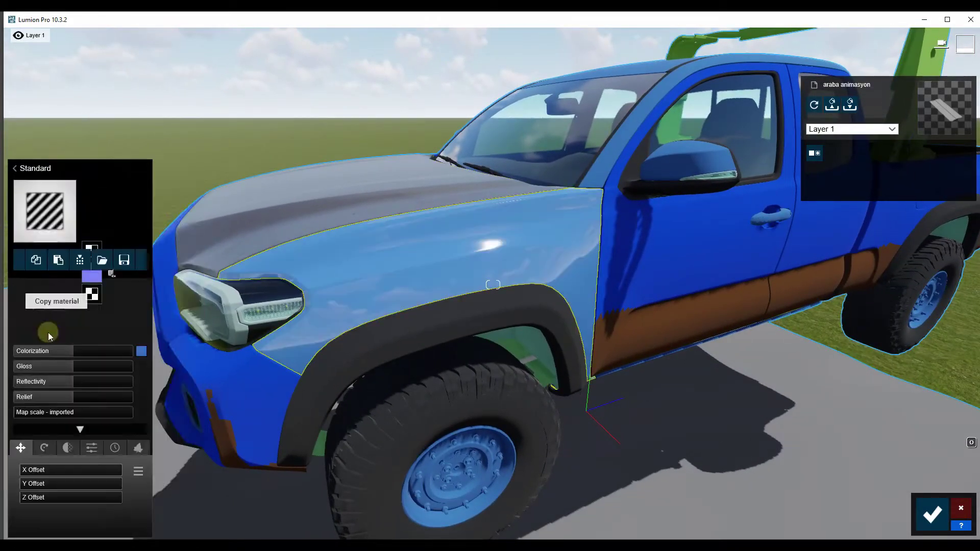
left_click(58, 320)
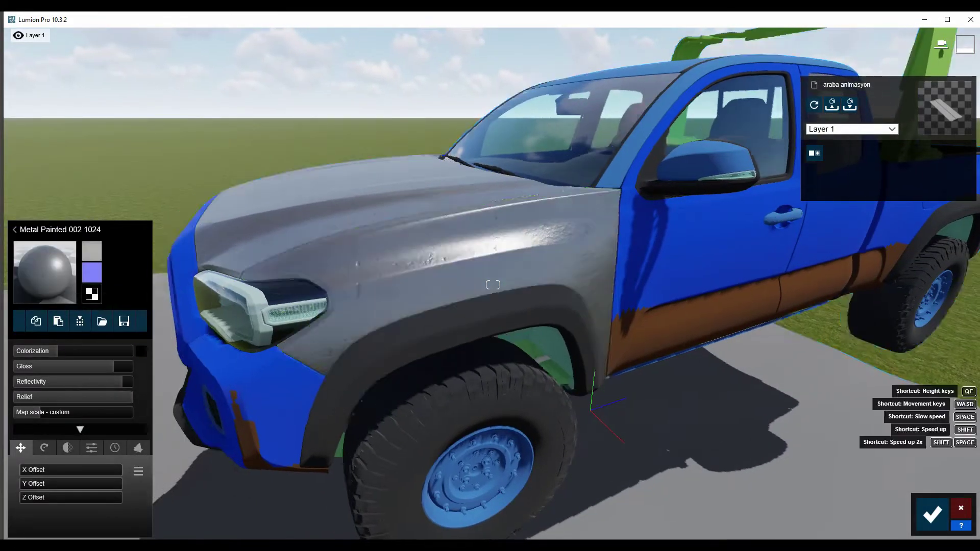
- Give the front bumper a Standard material
right_click_drag(89, 313, 274, 253)
left_click(274, 253)
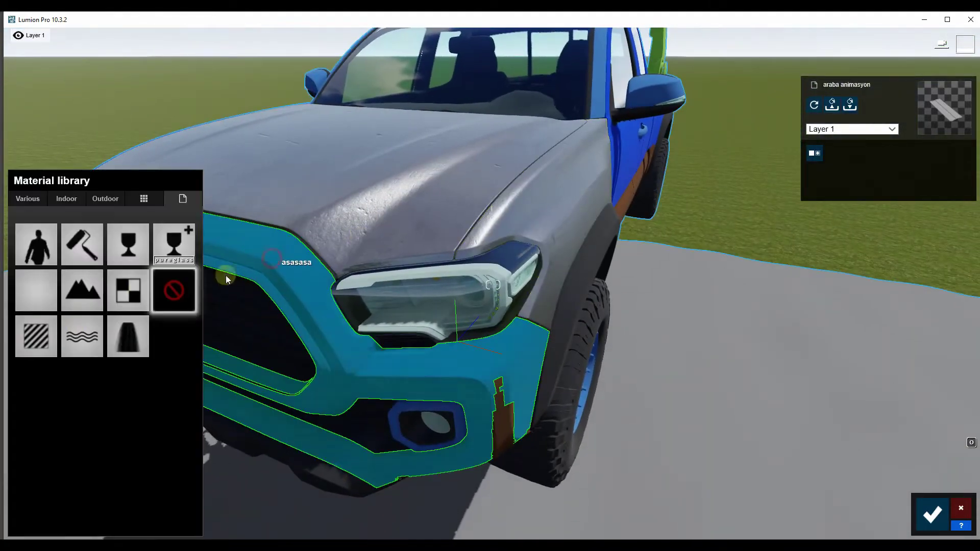
left_click(36, 339)
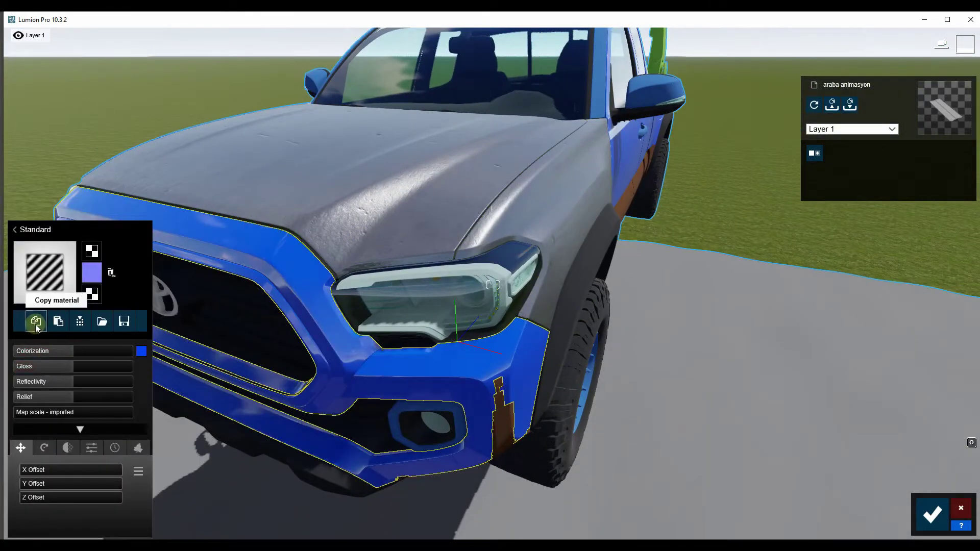
right_click_drag(250, 245, 153, 240)
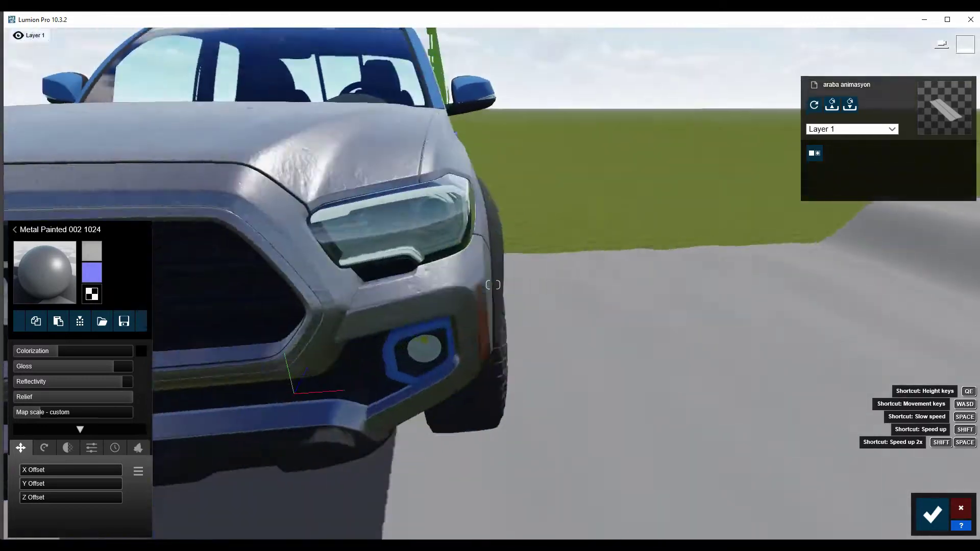
right_click_drag(492, 285, 492, 284)
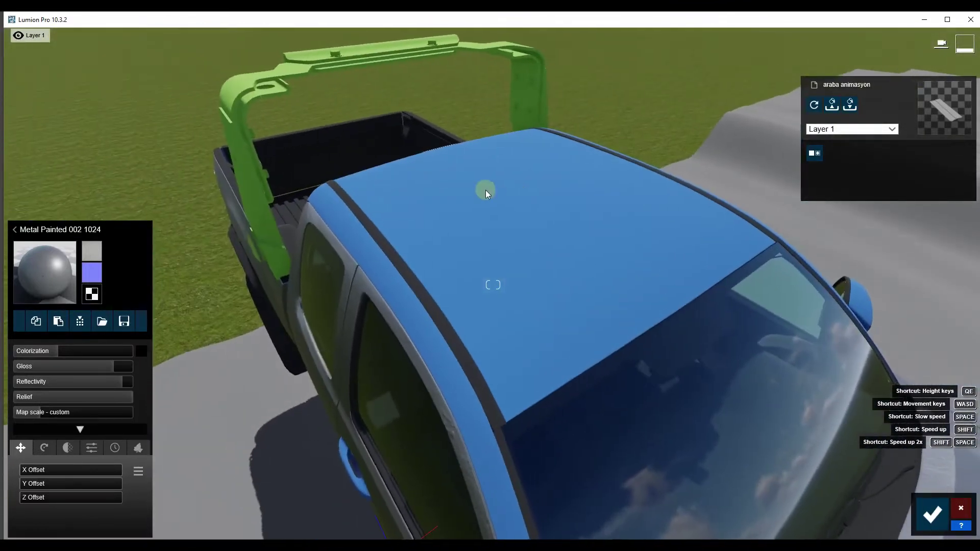
- Give the roof and roof-pillar trim Standard materials and select the door handle
left_click(514, 255)
left_click(50, 335)
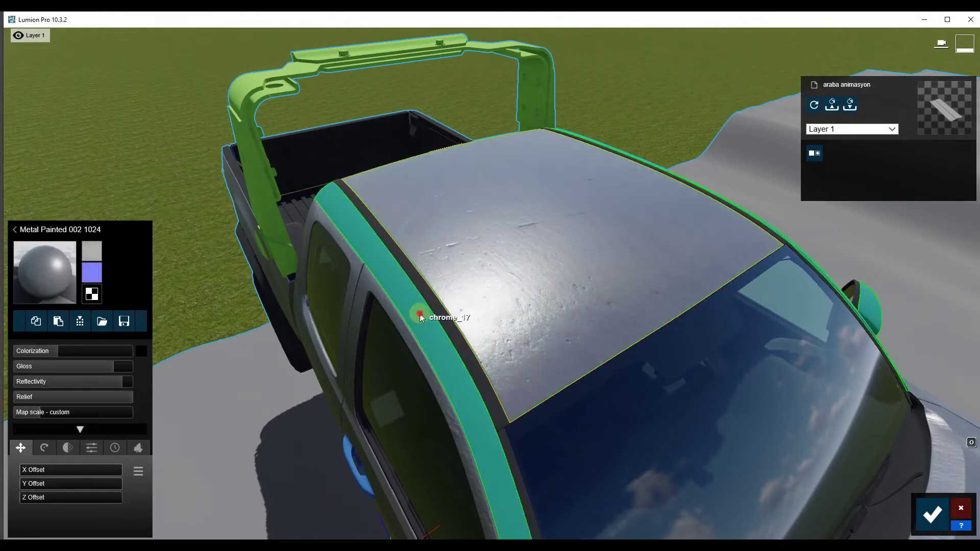
left_click(427, 318)
left_click(64, 348)
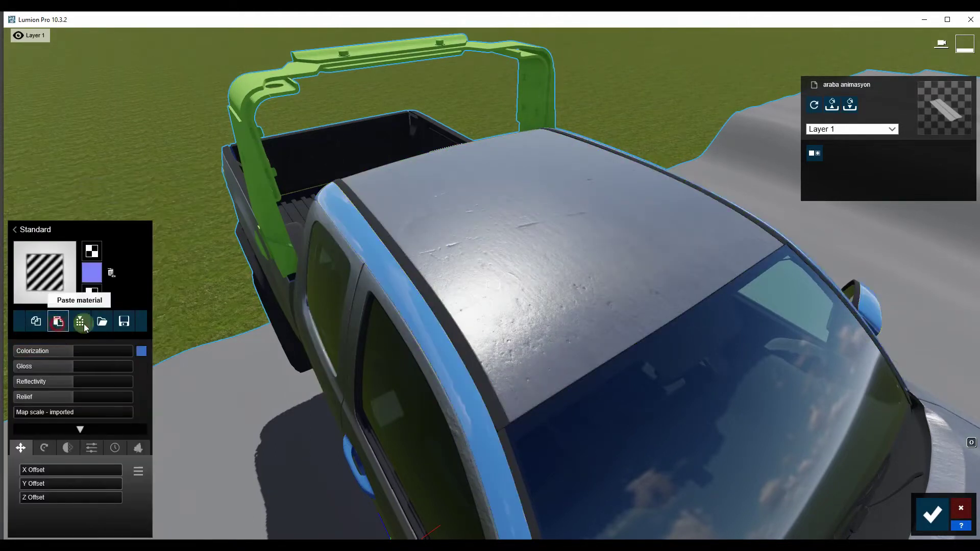
mouse_move(379, 275)
right_mouse_down()
mouse_move(423, 265)
mouse_move(350, 245)
right_mouse_up()
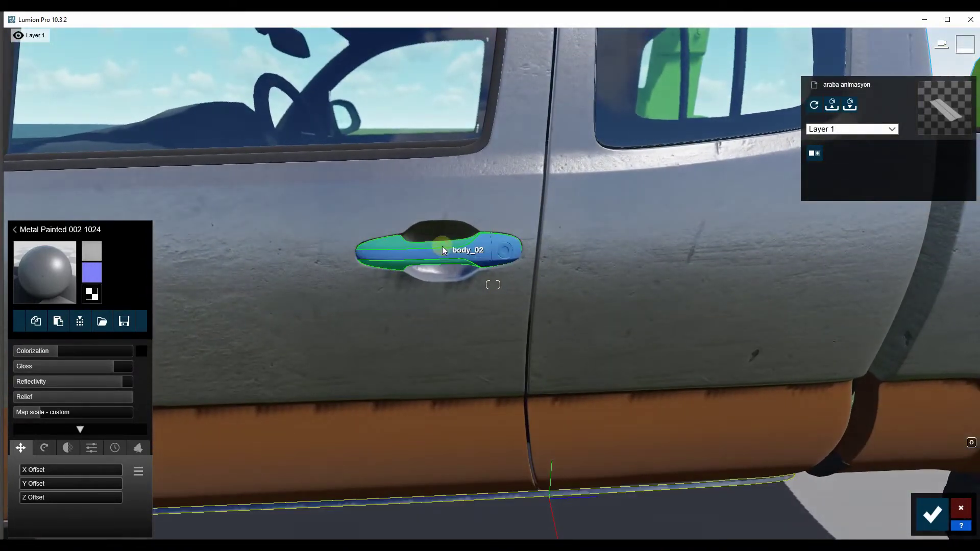
left_click(443, 247)
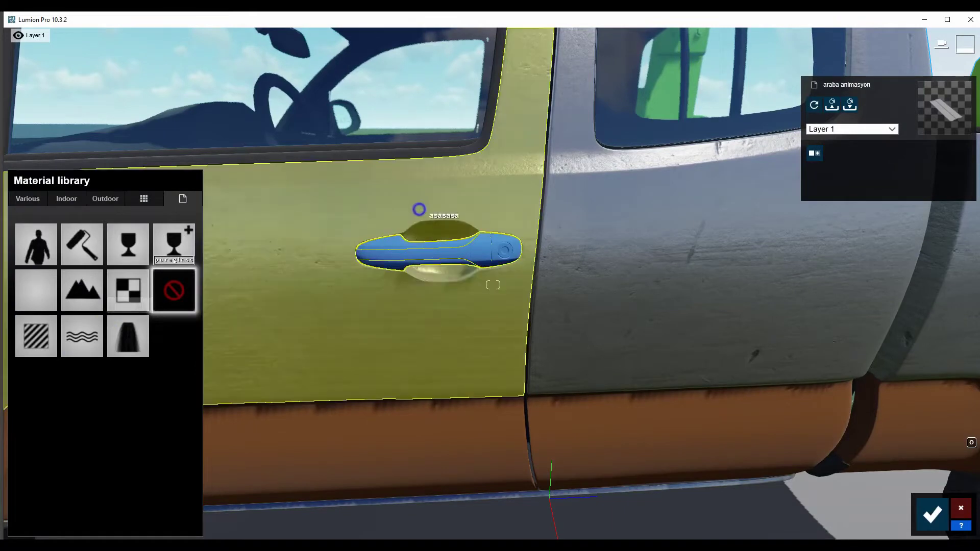
right_click_drag(421, 210, 388, 215)
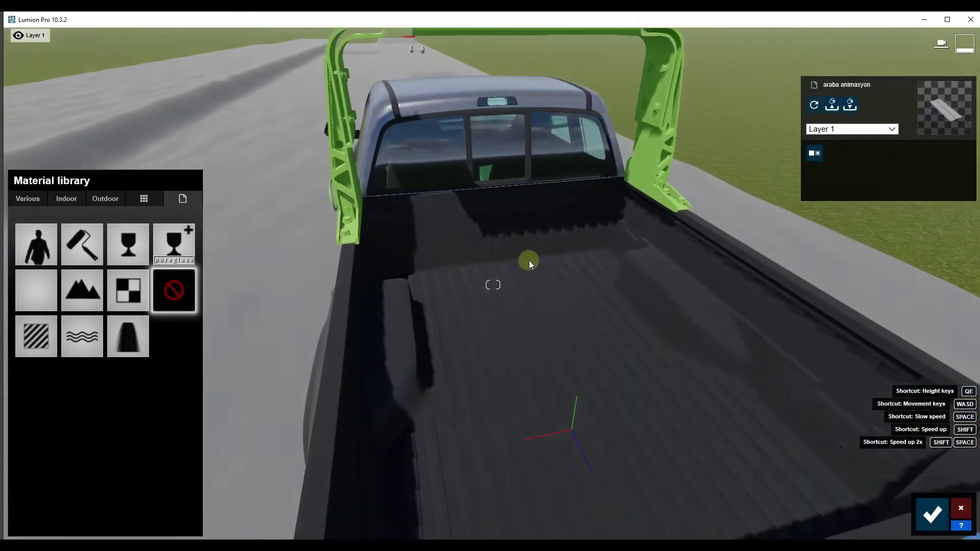
right_click_drag(493, 284, 499, 327)
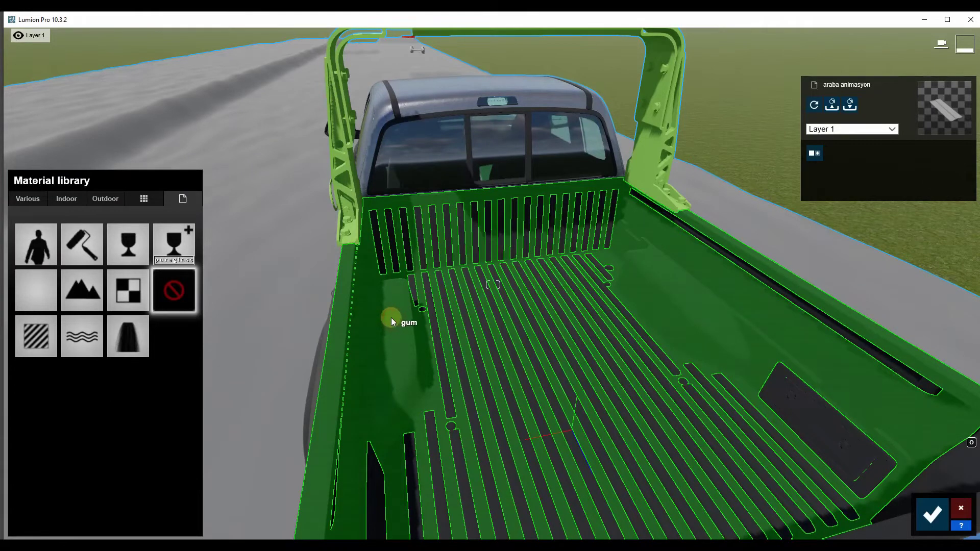
- Apply indoor plastic Linoleum 004 1024 to the bed, lowering gloss and maximizing relief
left_click(104, 200)
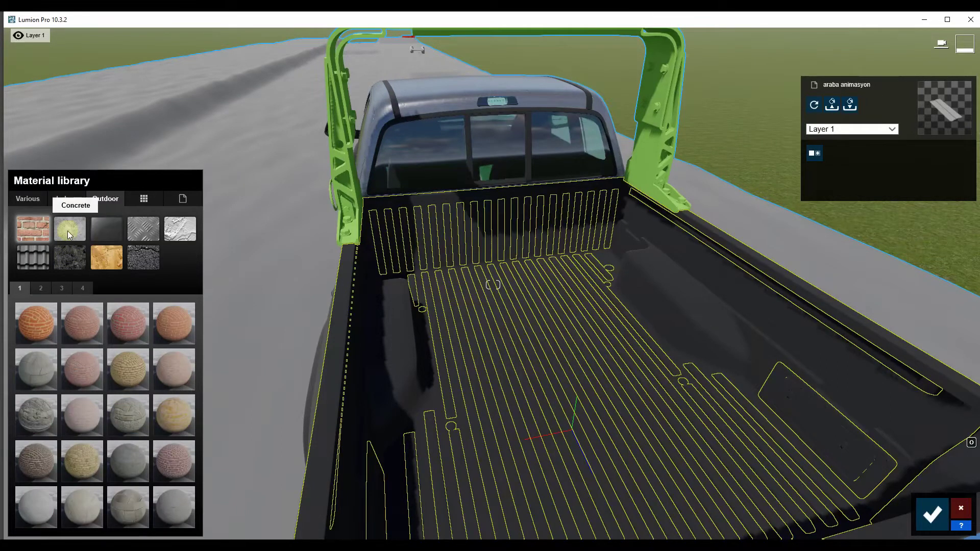
left_click(67, 200)
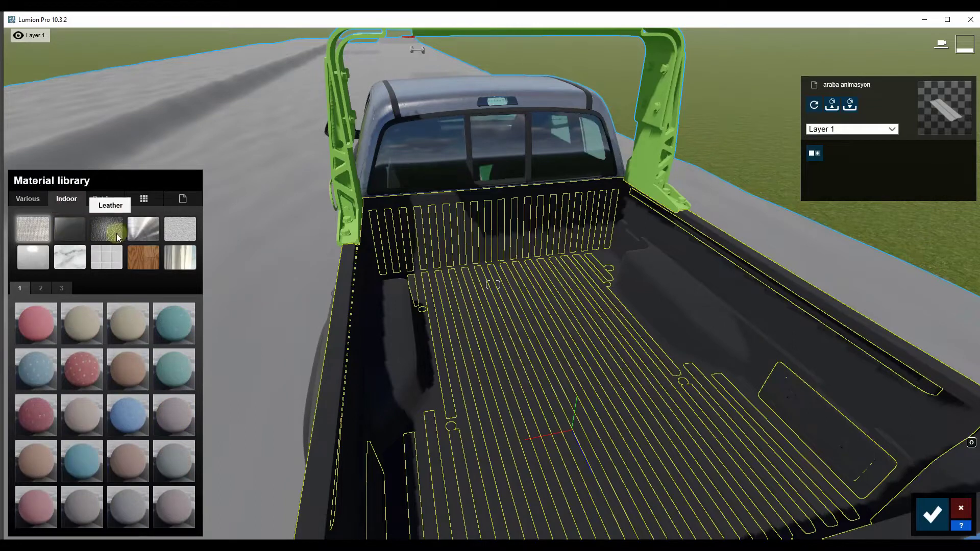
left_click(38, 263)
left_click(175, 331)
right_click_drag(432, 320, 413, 317)
left_click(174, 323)
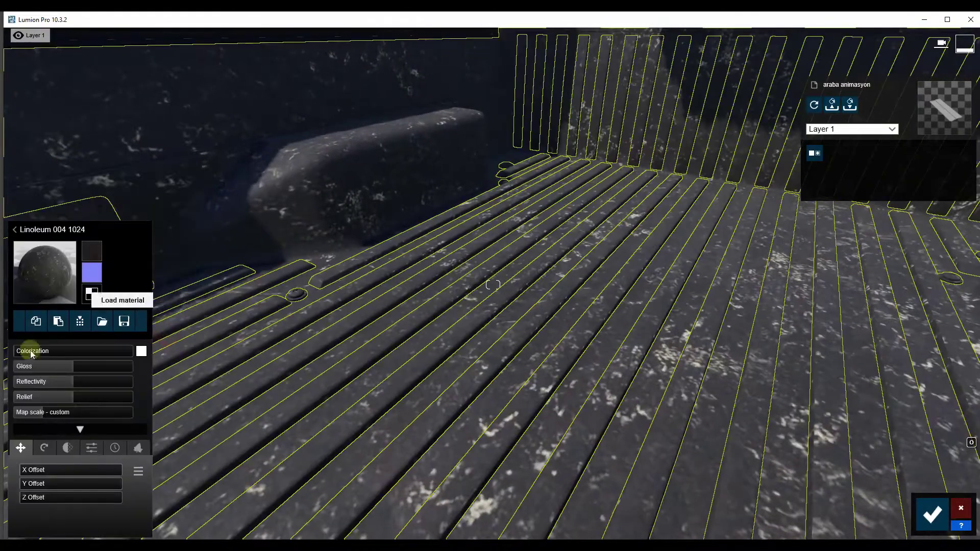
left_click_drag(68, 366, 45, 366)
mouse_move(72, 397)
left_mouse_down()
mouse_move(136, 401)
mouse_move(39, 416)
left_mouse_up()
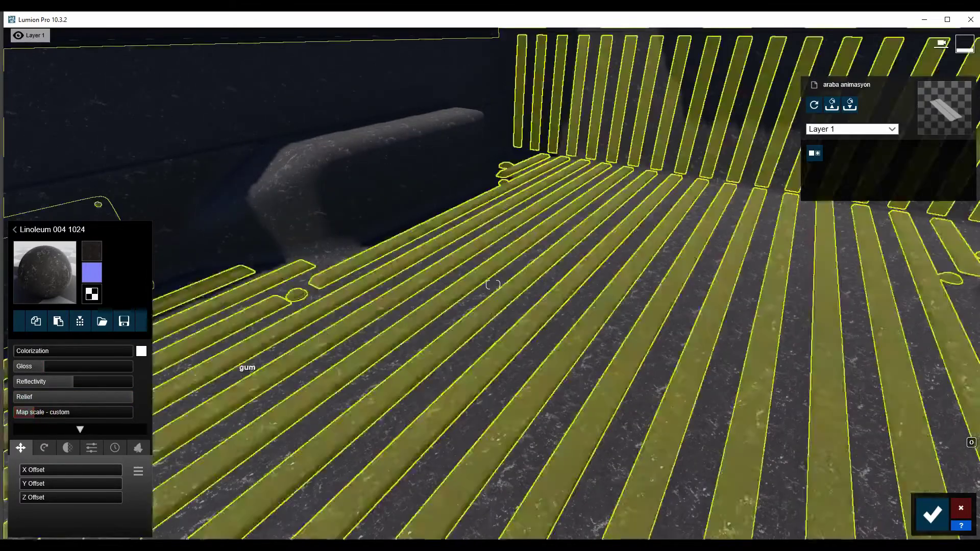
- Shift the bed texture's X offset, rotate it to about 199.8°, and raise reflectivity to 1.4
right_click_drag(240, 378, 240, 373)
key("s")
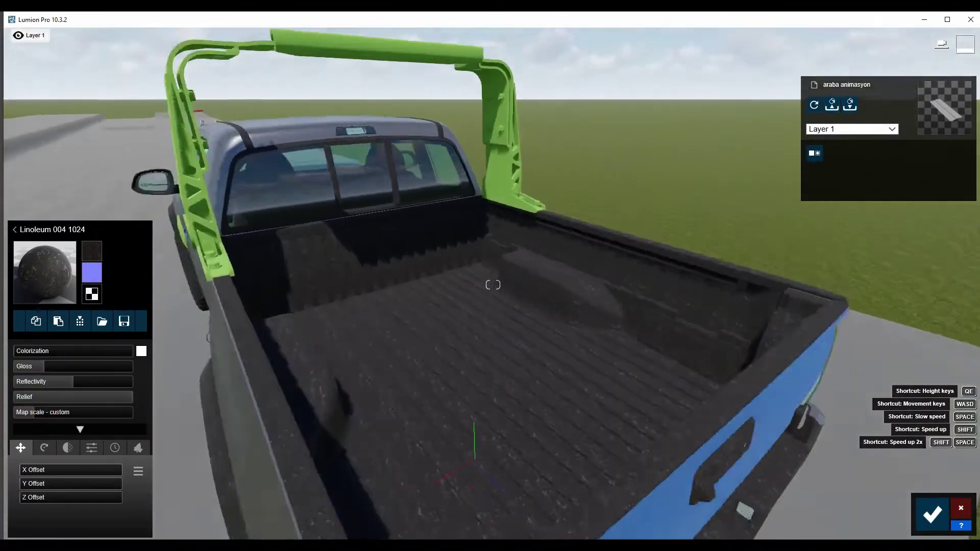
key("w")
left_click(31, 470)
left_click_drag(38, 470, 79, 474)
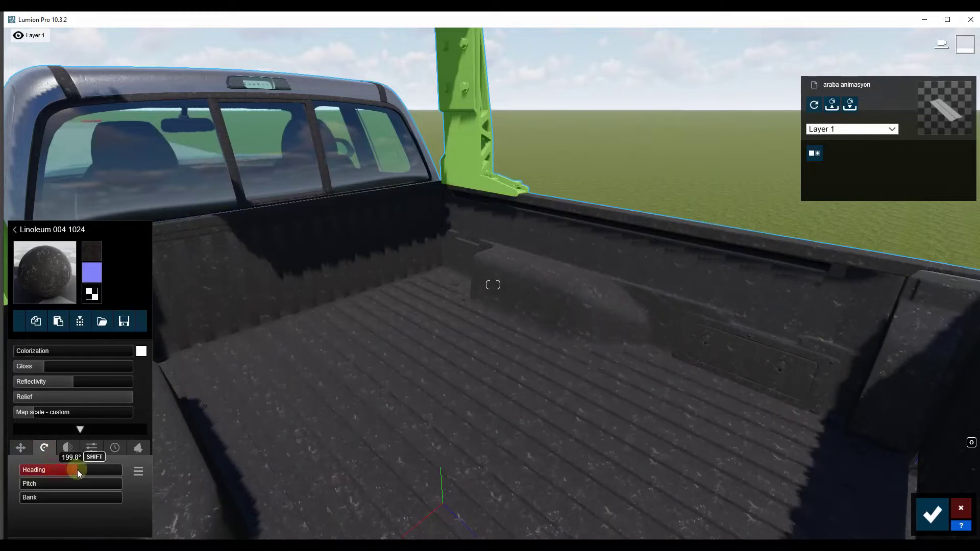
key("s")
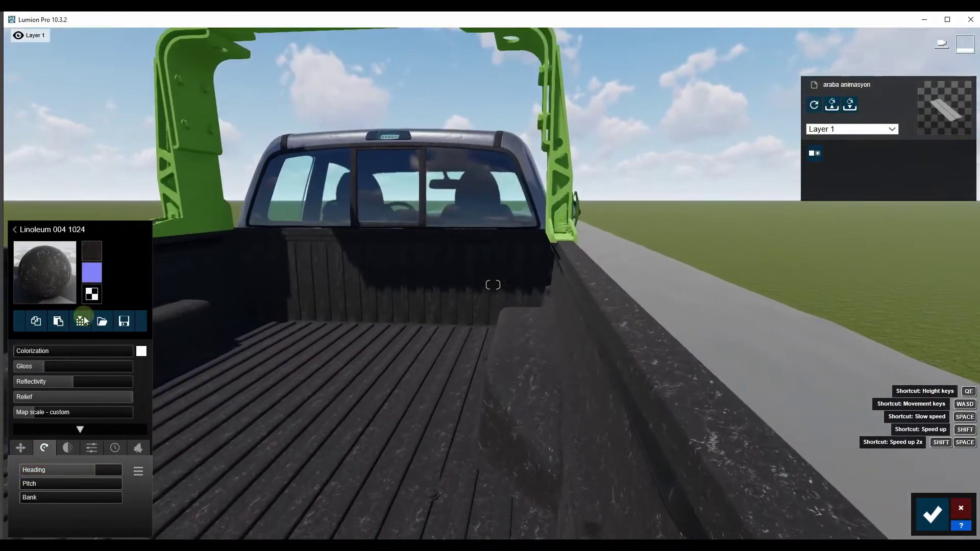
right_click_drag(51, 360, 51, 360)
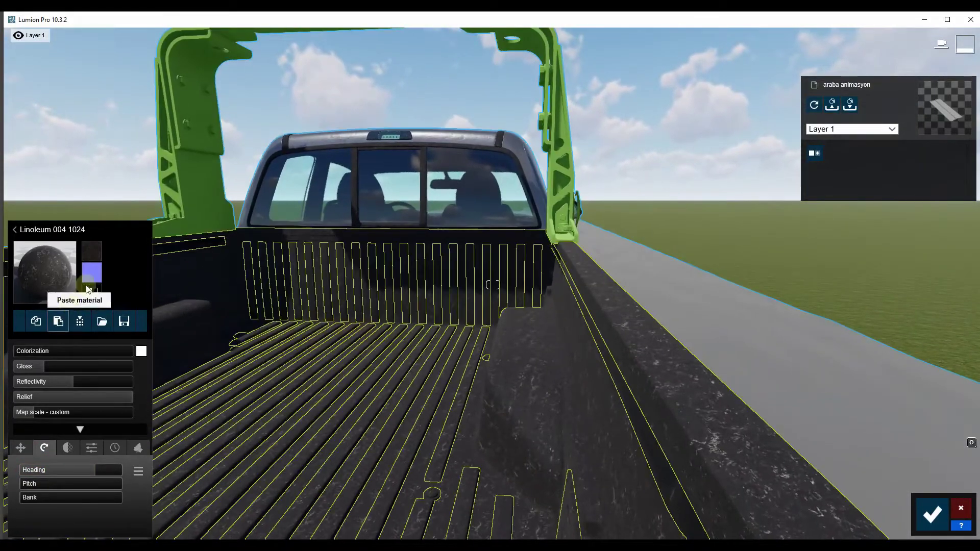
left_click_drag(67, 382, 121, 384)
- Orbit to the truck's side and aim at the front door's lower panel
right_click_drag(249, 317, 409, 318)
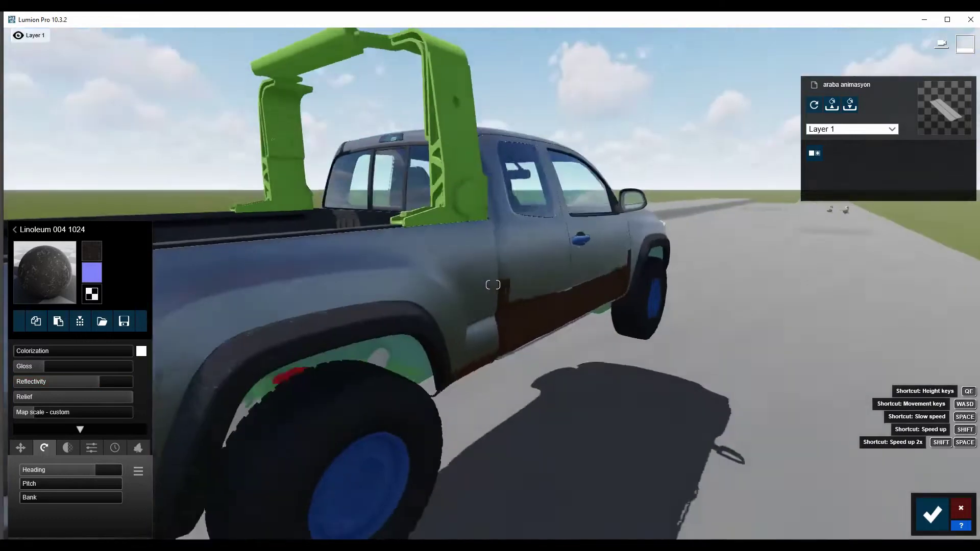
key("w")
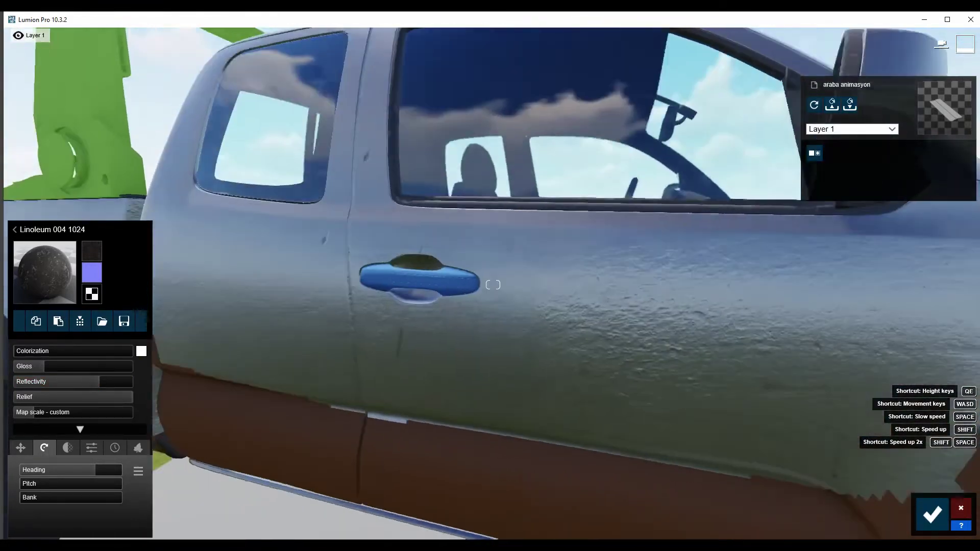
right_click_drag(493, 285, 492, 357)
right_click_drag(493, 284, 492, 245)
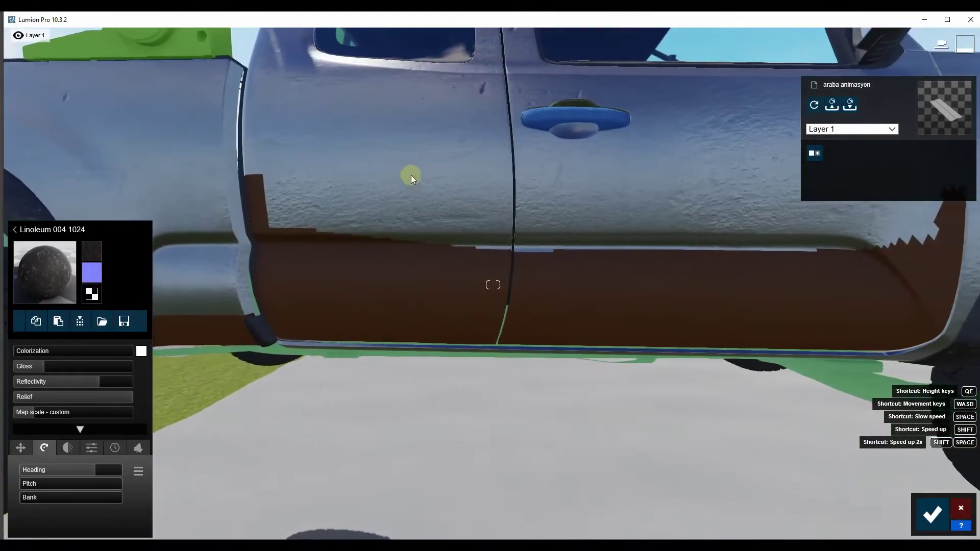
- Paste Metal Painted 002 1024 onto the lower door panel and set weathering to 0.8
left_click(361, 297)
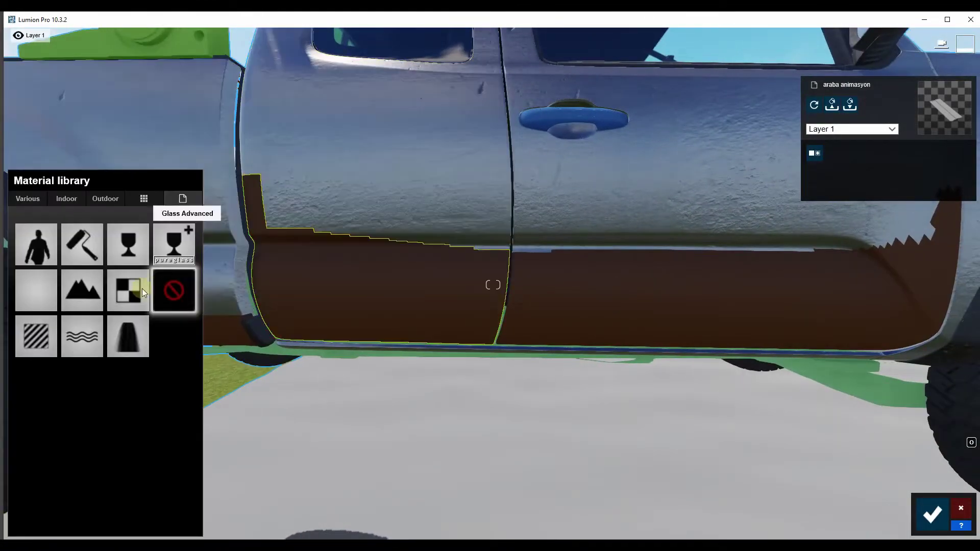
left_click(38, 336)
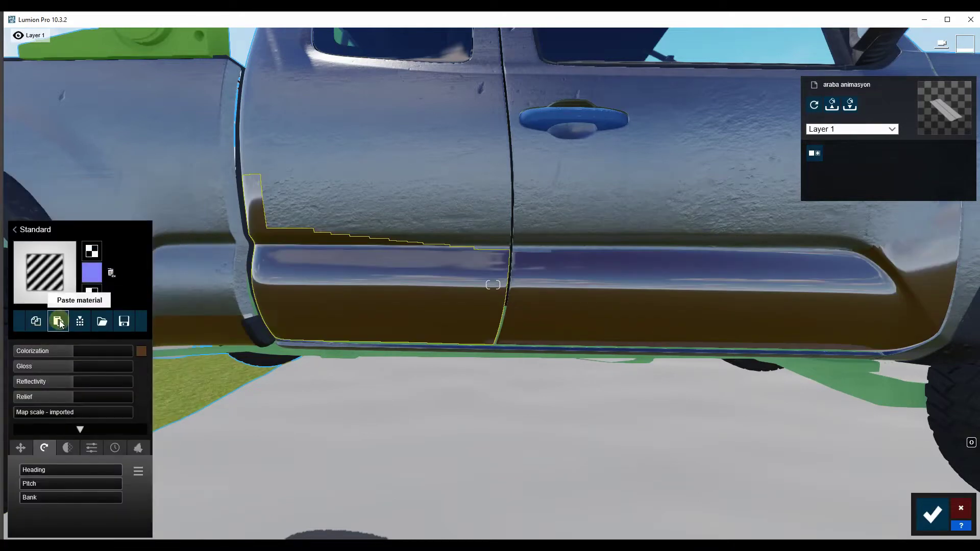
left_click(59, 322)
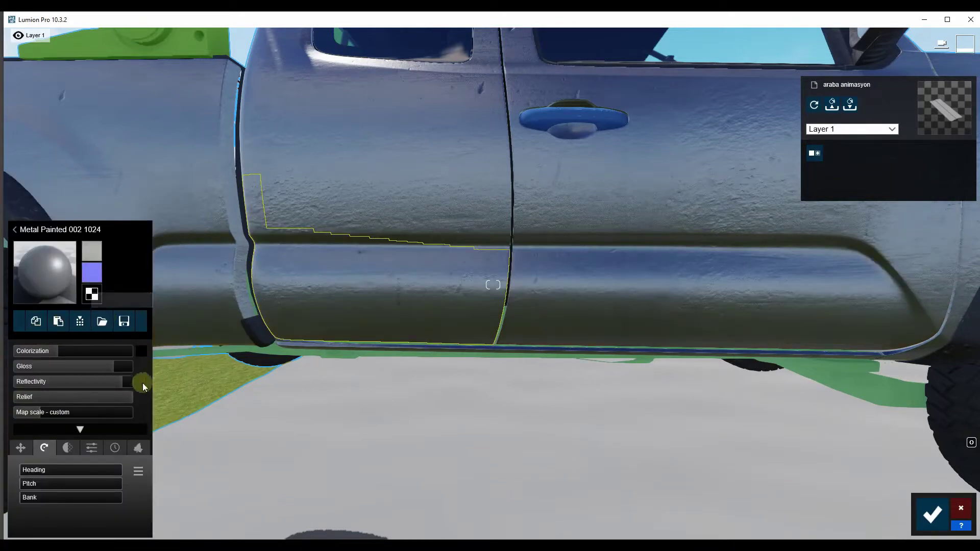
left_click(116, 449)
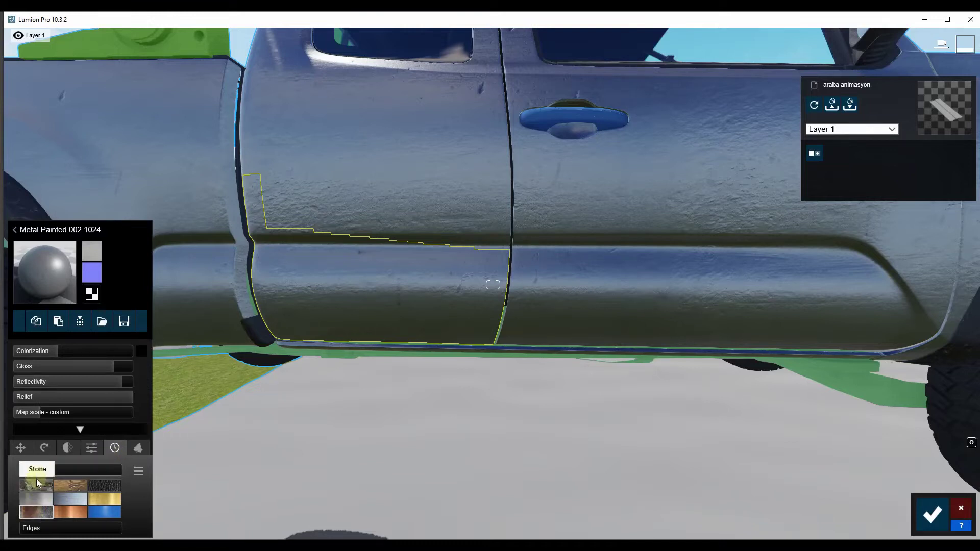
left_click_drag(32, 475, 102, 473)
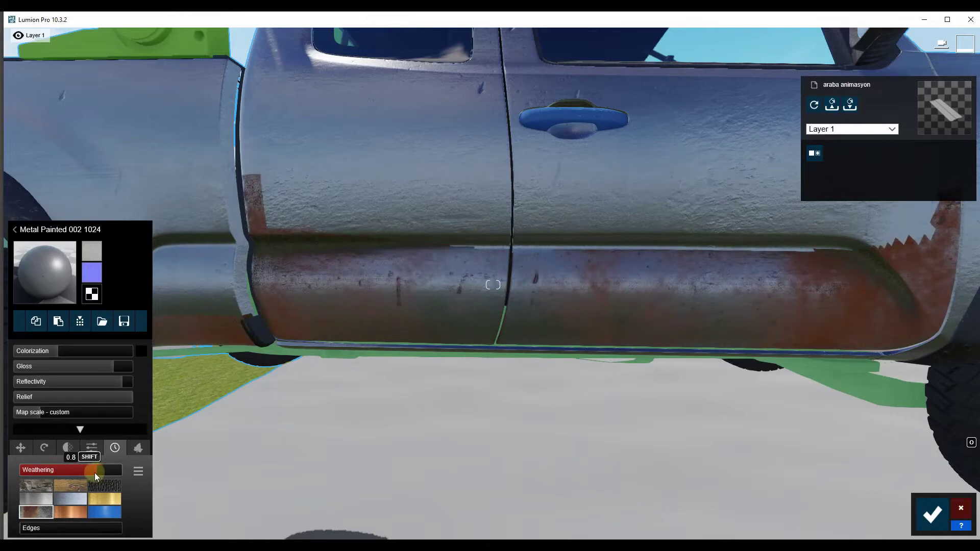
- Move around the truck's side to inspect the rusty door panel and front wheel arch
right_click_drag(516, 335, 515, 334)
right_click_drag(494, 284, 493, 284)
key("s")
key("w")
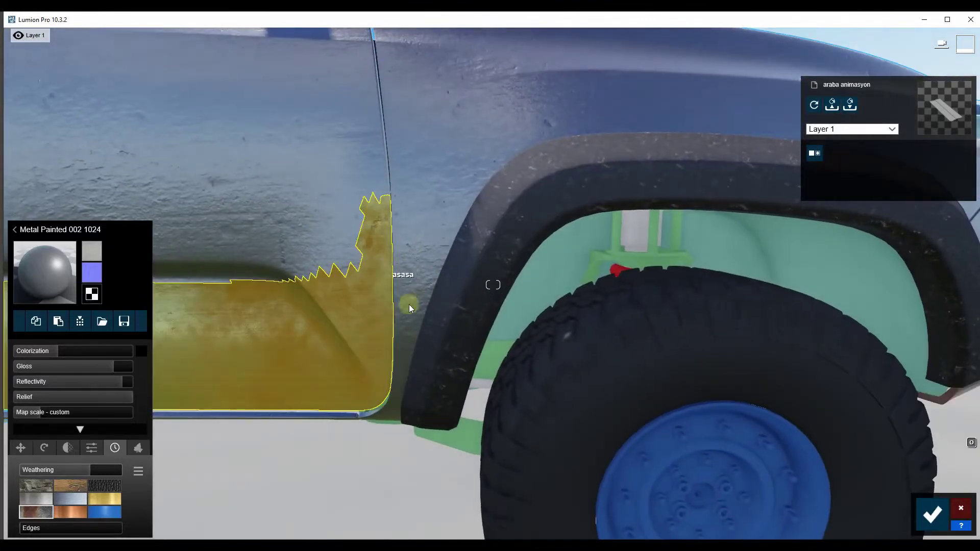
right_click_drag(409, 304, 409, 304)
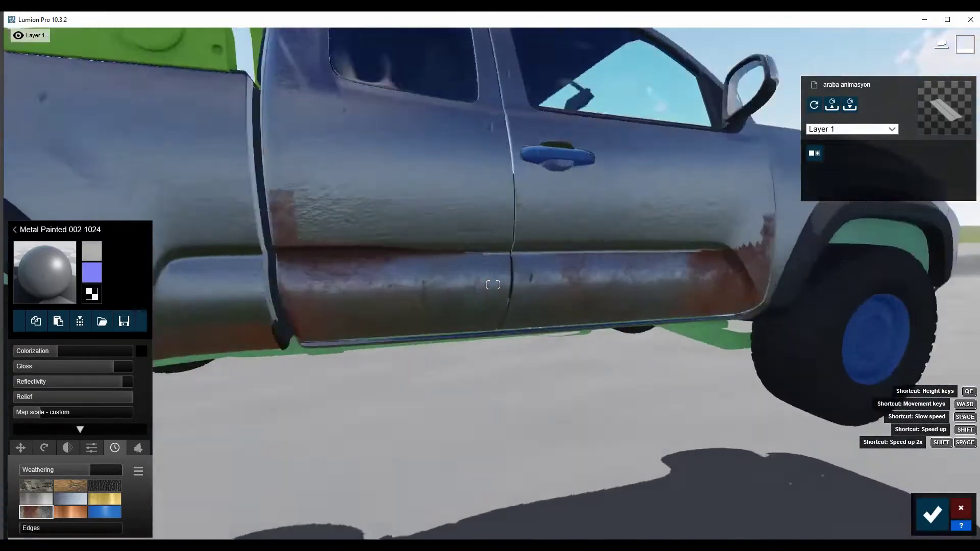
right_click_drag(493, 284, 493, 285)
key("s")
key("d")
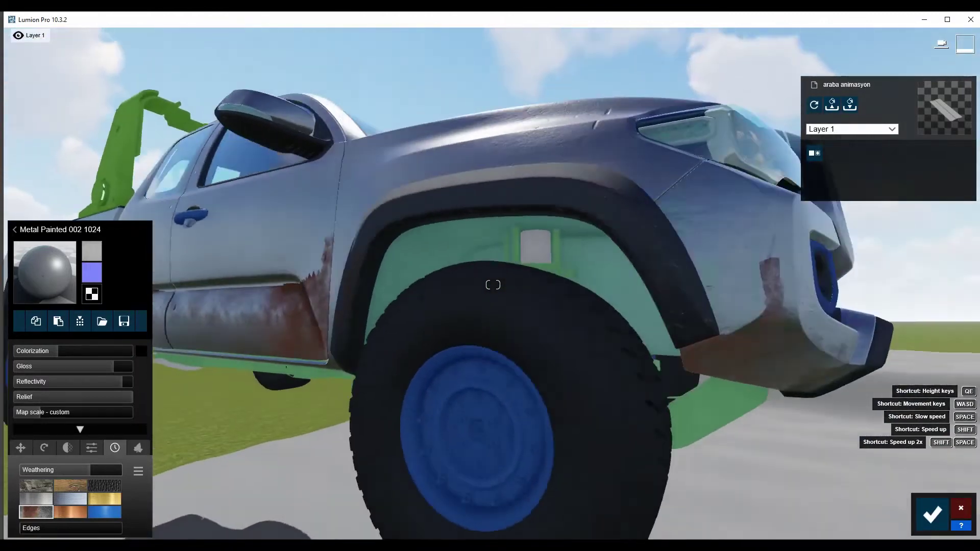
key("w")
right_click_drag(493, 284, 397, 271)
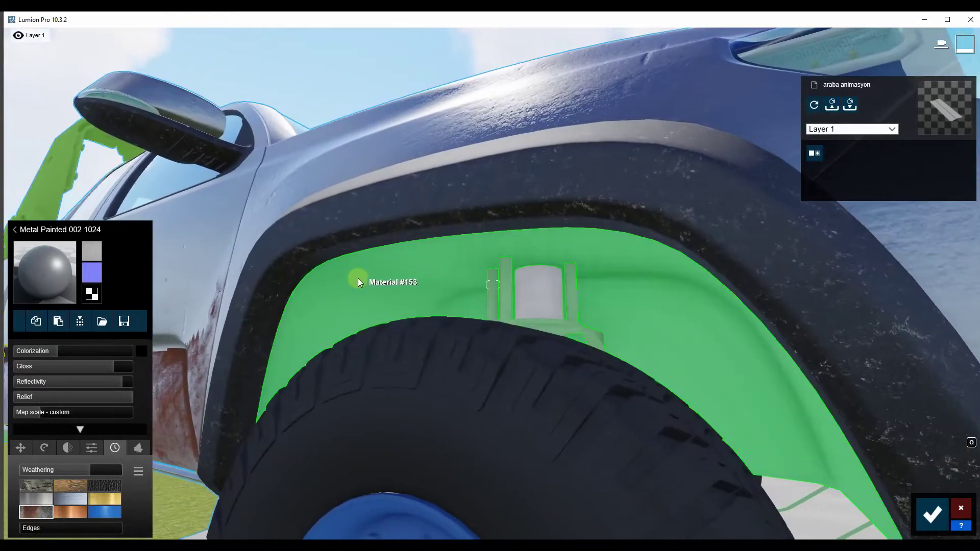
- Apply Metal Painted 006 to the wheel-arch liner, tinted black with lower gloss and reflectivity
left_click(359, 282)
left_click(108, 203)
left_click(143, 228)
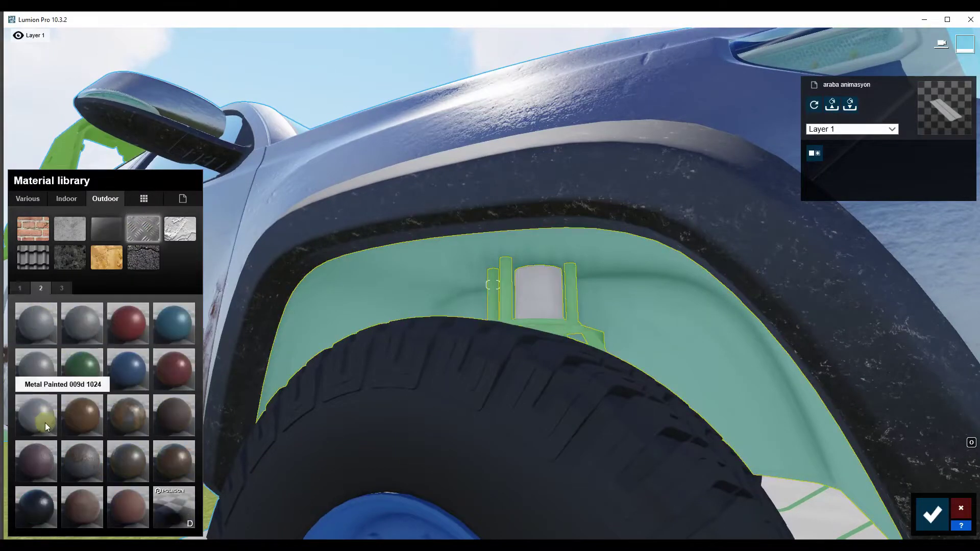
left_click(45, 333)
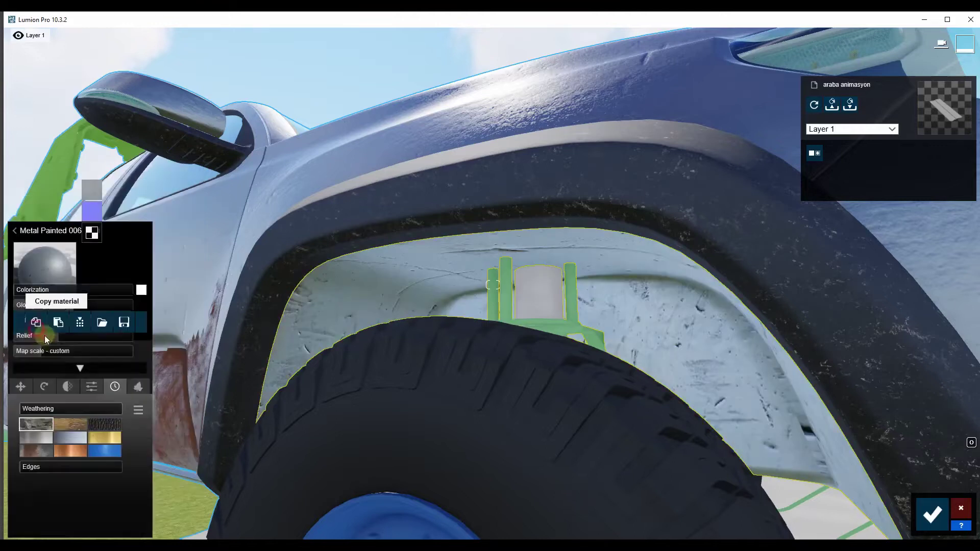
left_click(40, 414)
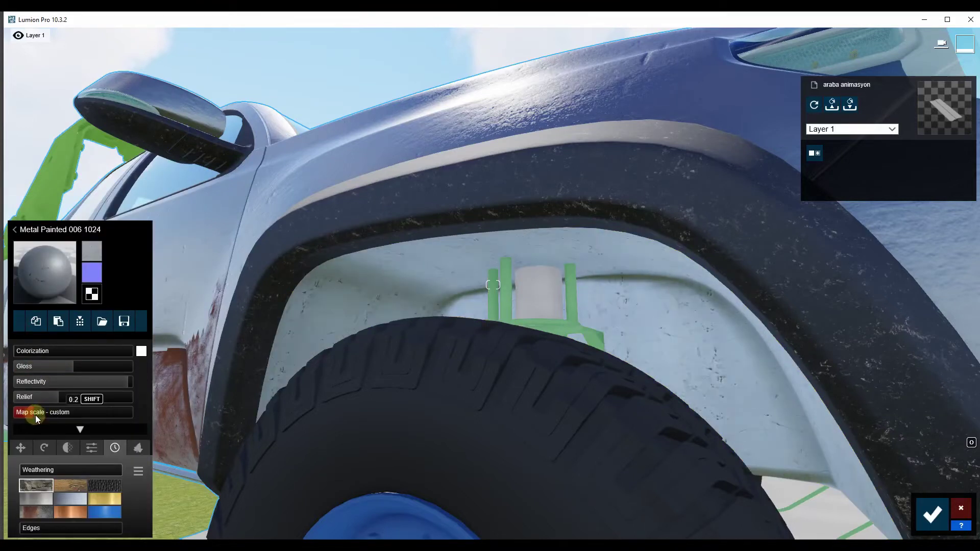
left_click(142, 351)
left_click_drag(231, 381, 232, 414)
mouse_move(61, 351)
left_mouse_down()
mouse_move(82, 350)
mouse_move(60, 367)
left_mouse_up()
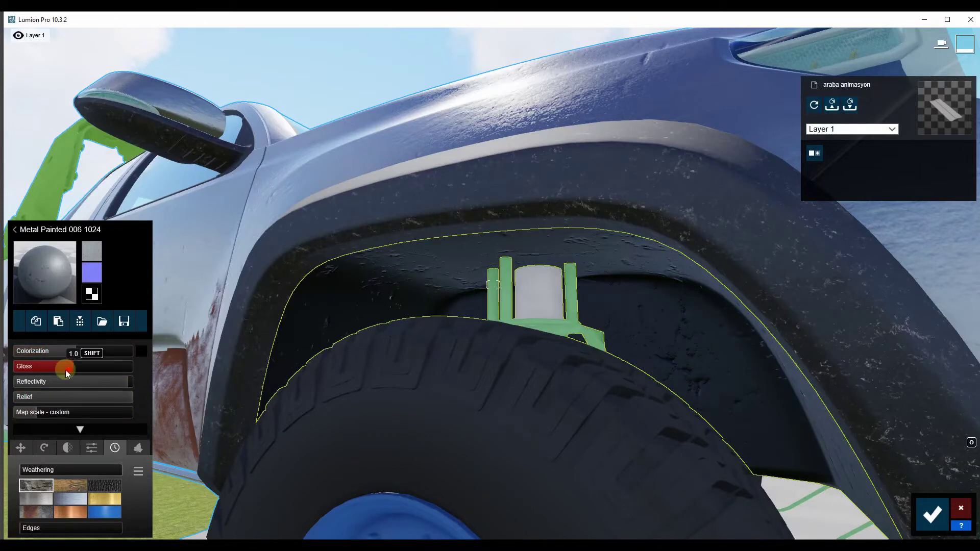
left_click_drag(127, 382, 113, 384)
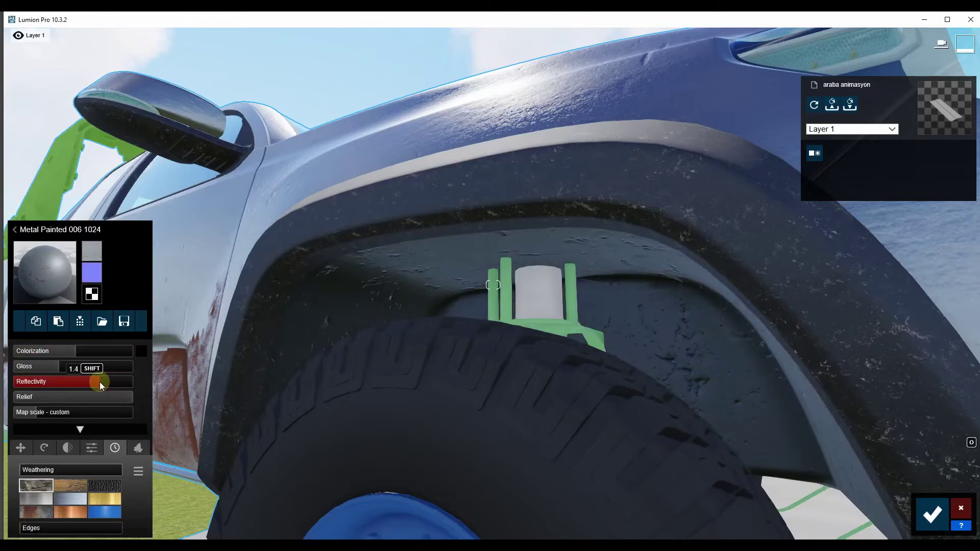
- Fly the camera up to the front grille and select the Toyota logo
right_click_drag(204, 383, 265, 357)
key("w")
right_click_drag(493, 285, 561, 285)
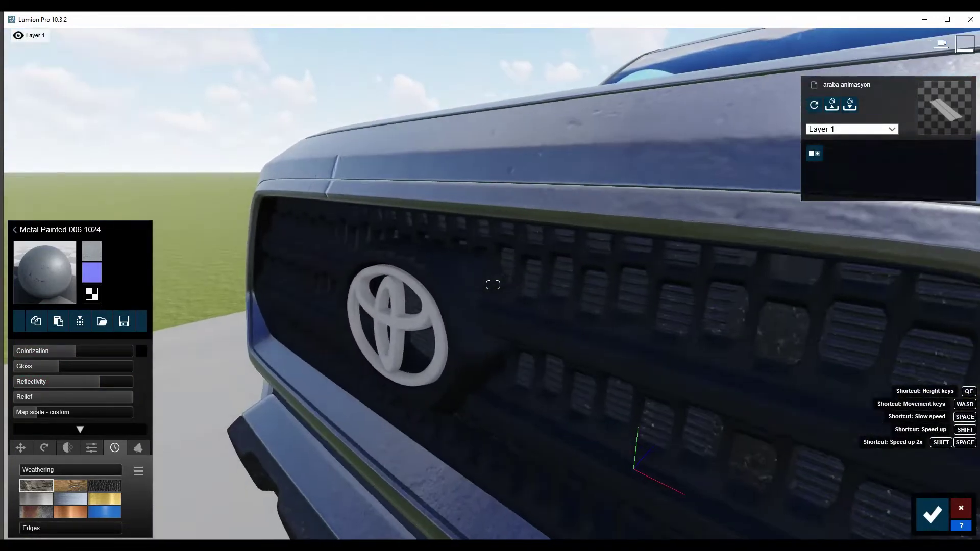
right_click_drag(493, 285, 498, 277)
key("w")
left_click(443, 313)
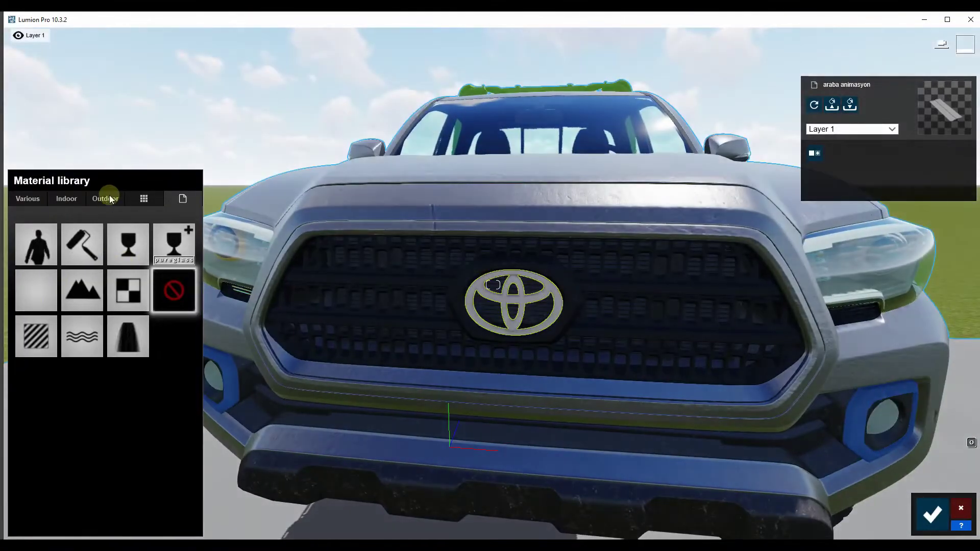
- Give the Toyota logo Metal Painted 002 with gloss and reflectivity pushed near maximum
left_click(108, 190)
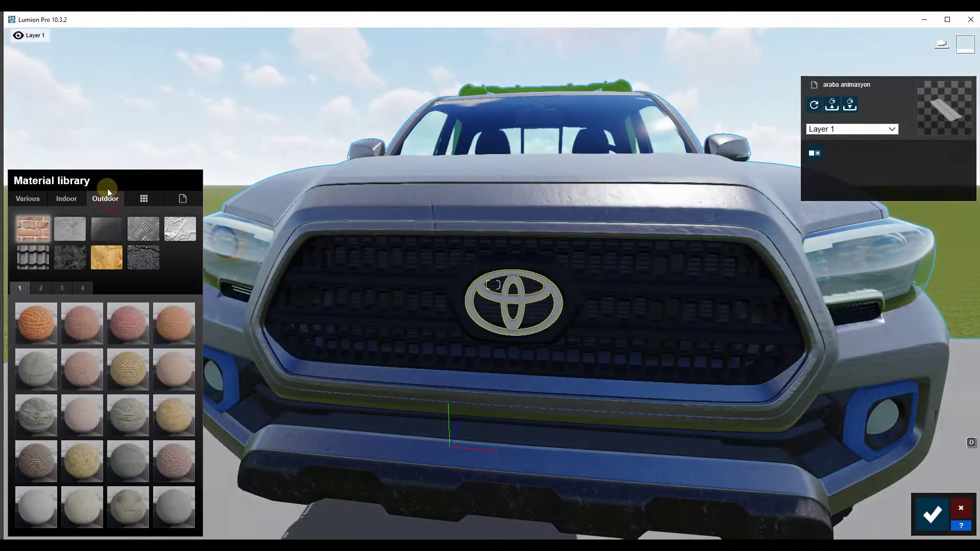
left_click(133, 237)
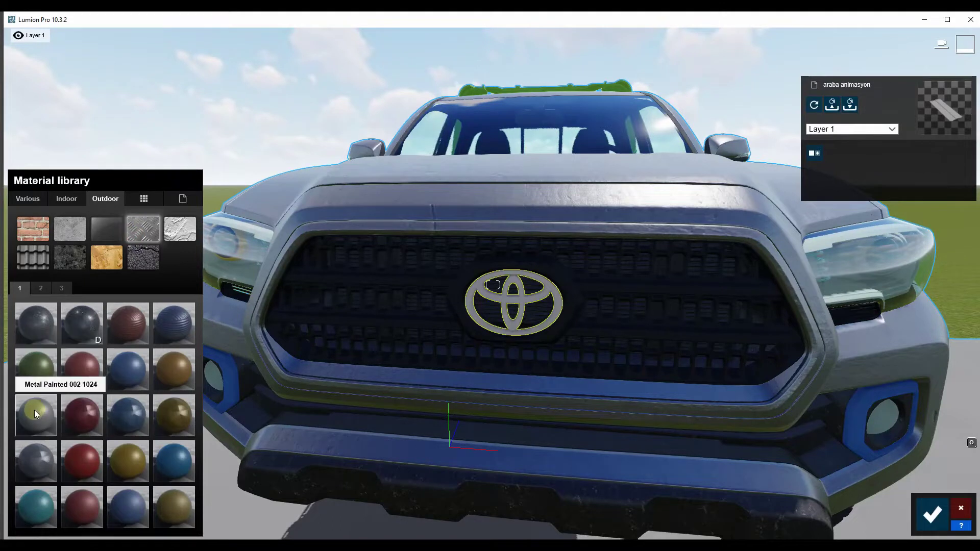
left_click(34, 409)
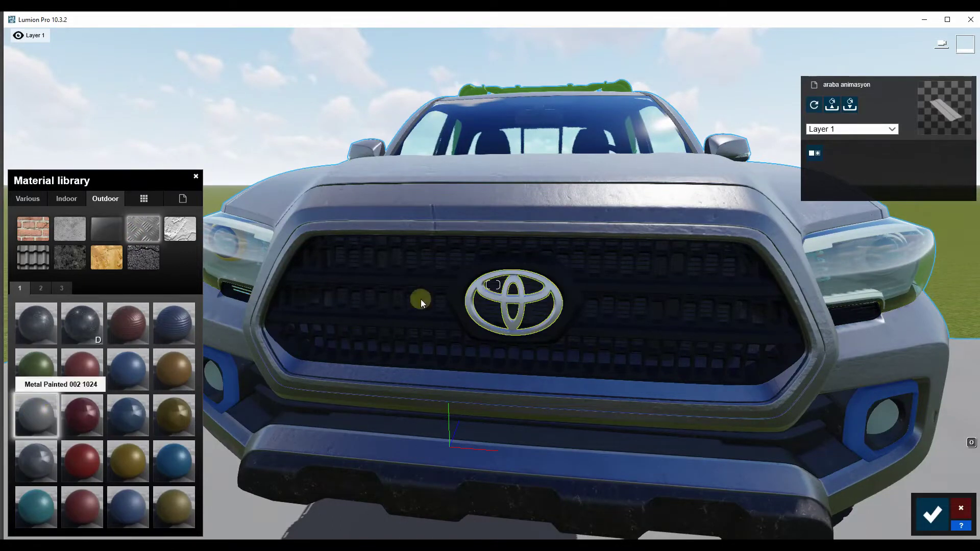
right_click_drag(416, 300, 438, 297)
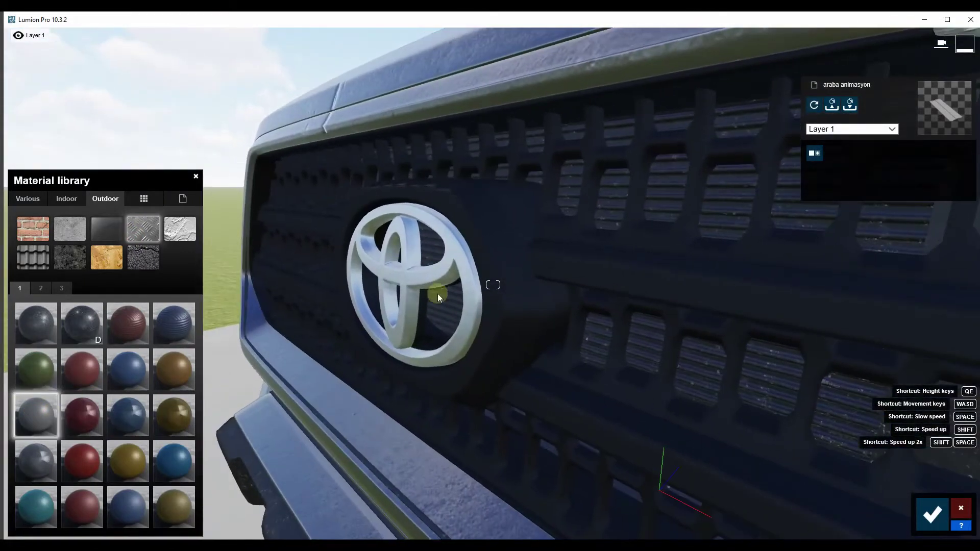
left_click(438, 297)
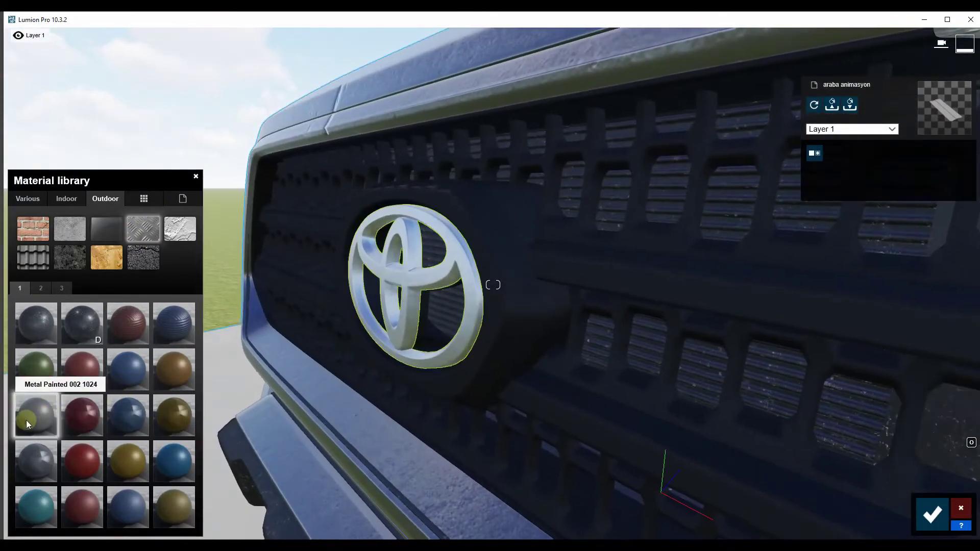
left_click(35, 408)
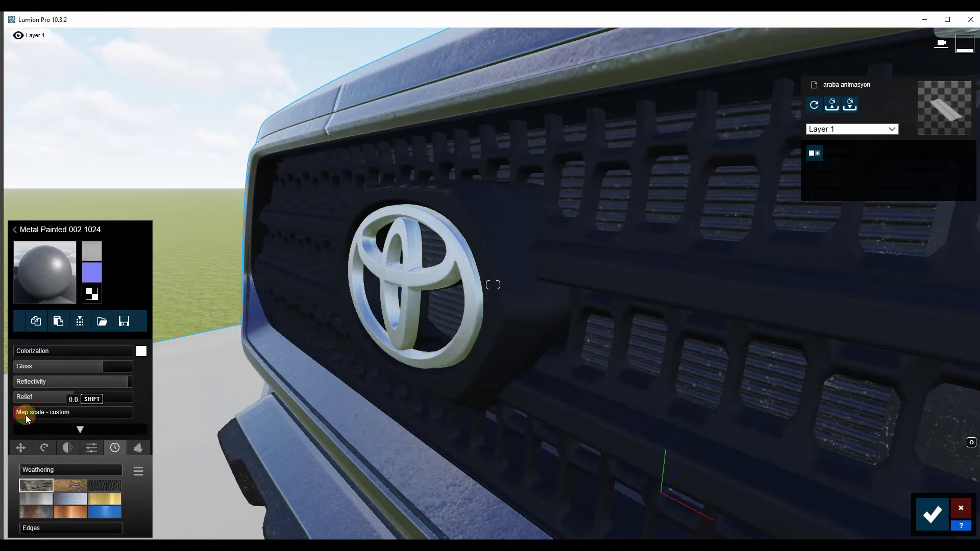
mouse_move(73, 381)
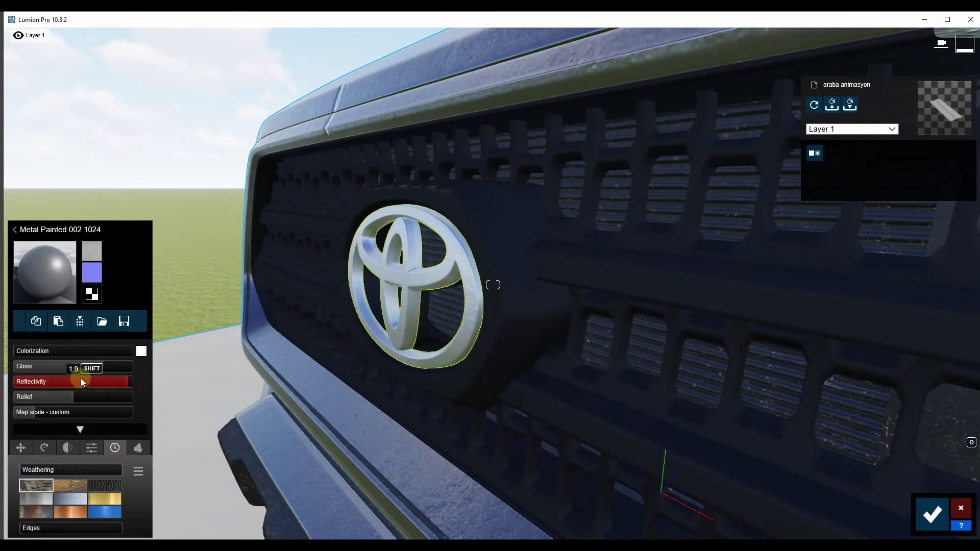
left_click_drag(115, 366, 135, 366)
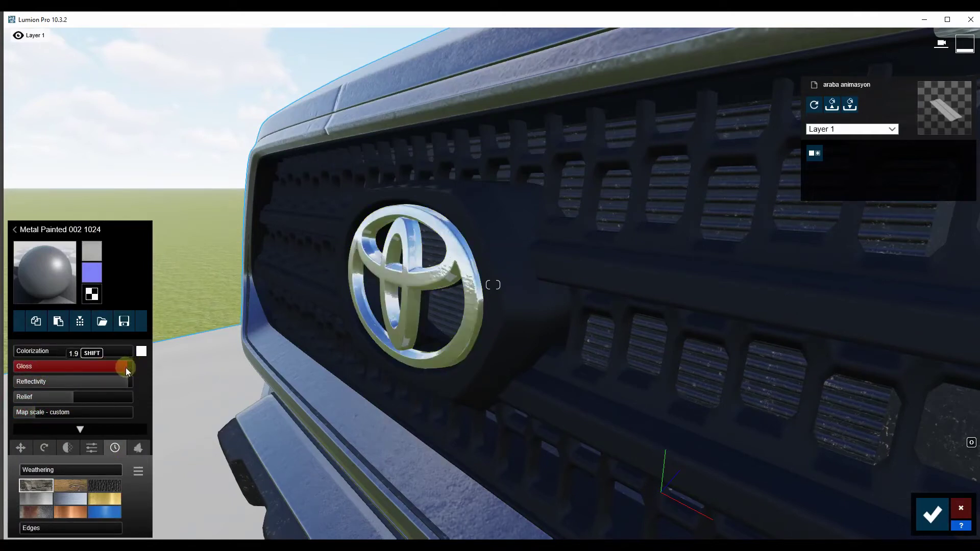
scroll(367, 296, "down", 5)
scroll(364, 295, "up", 10)
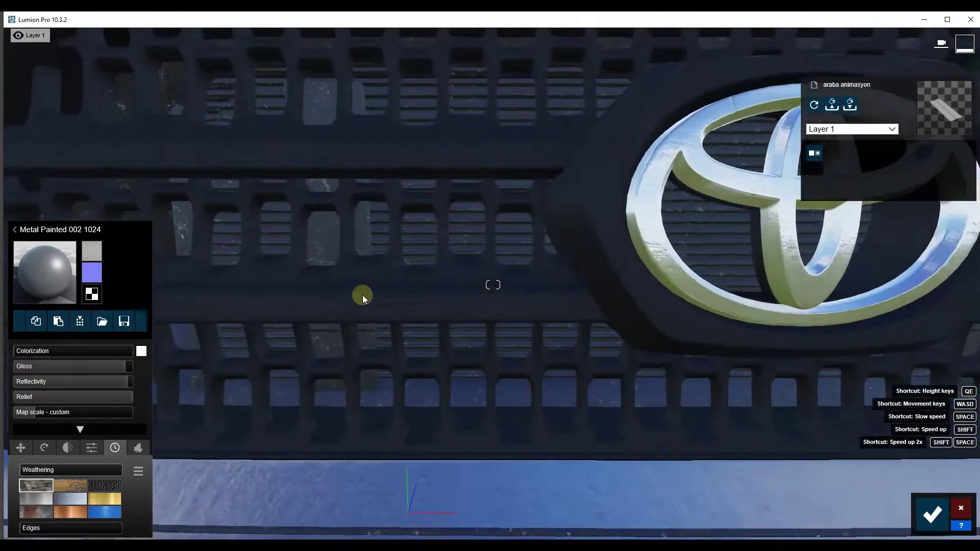
left_click(363, 296)
- Give the grille Linoleum 030 1024 with relief 0.1 and a darker grey tint
left_click(105, 198)
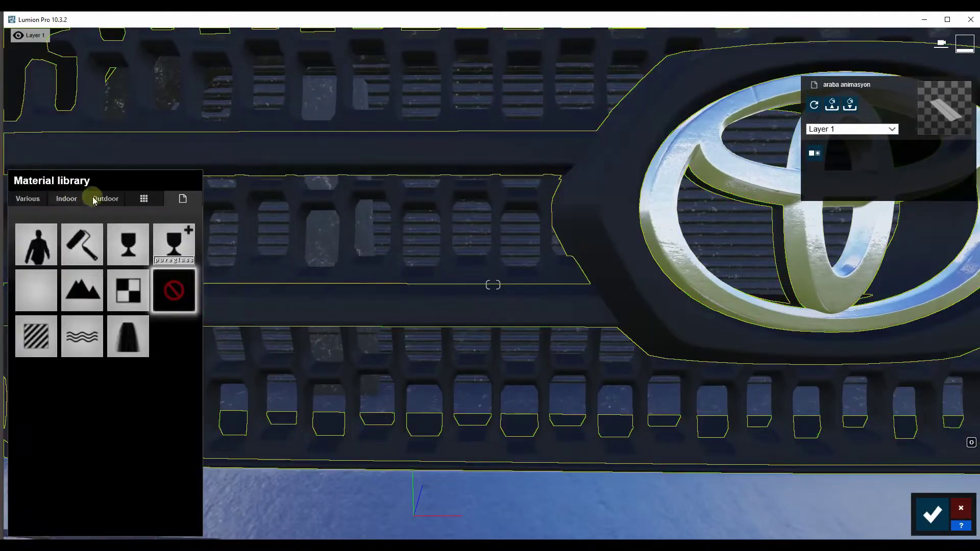
left_click(62, 206)
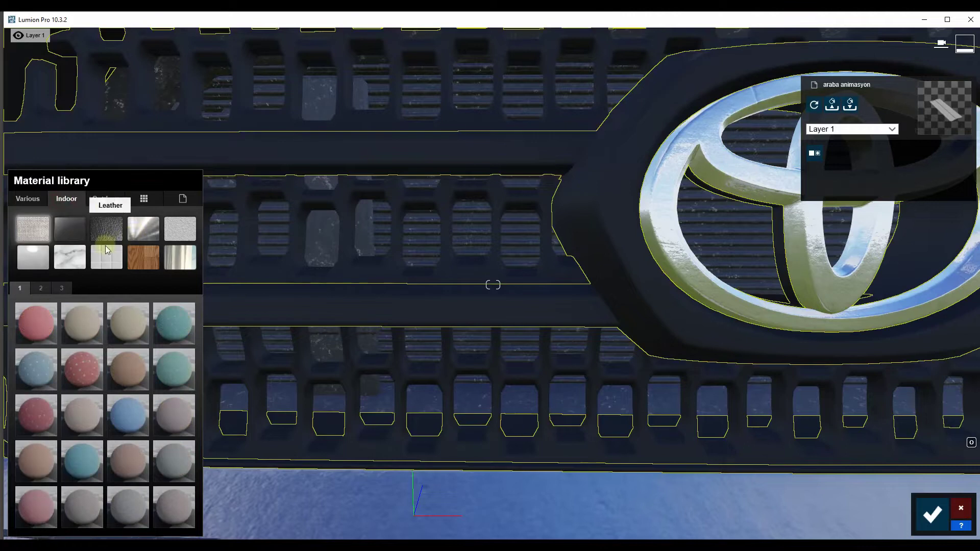
left_click(34, 258)
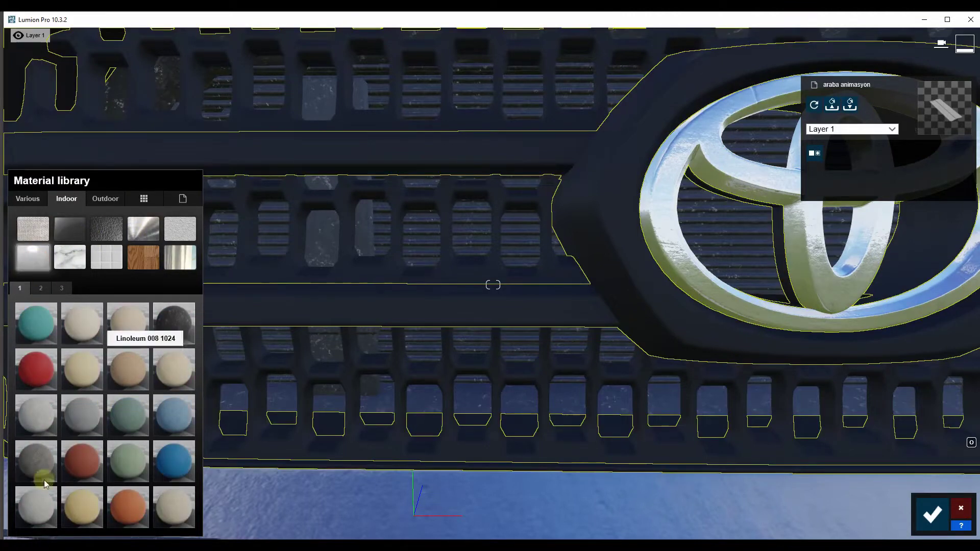
left_click(35, 468)
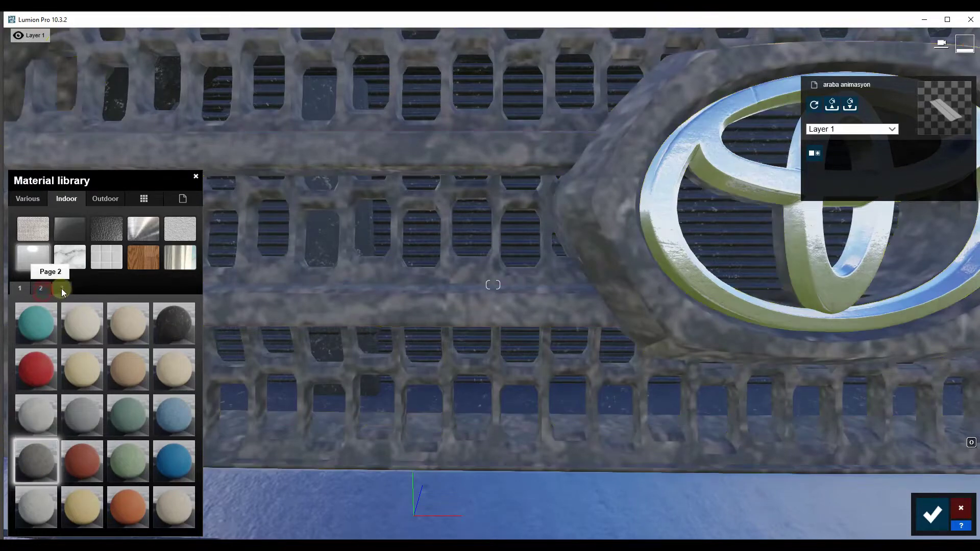
left_click(41, 288)
left_click(37, 424)
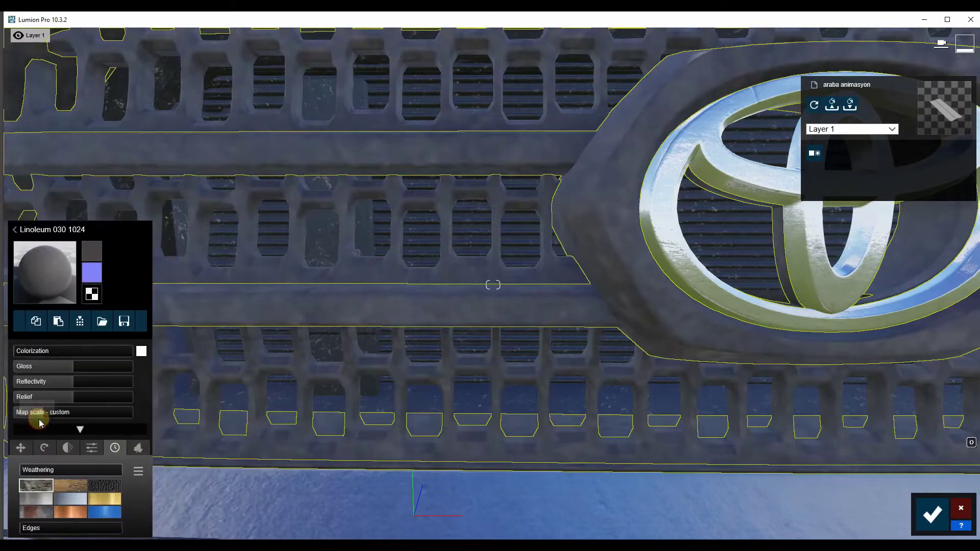
mouse_move(52, 404)
left_mouse_down()
mouse_move(127, 396)
mouse_move(31, 413)
left_mouse_up()
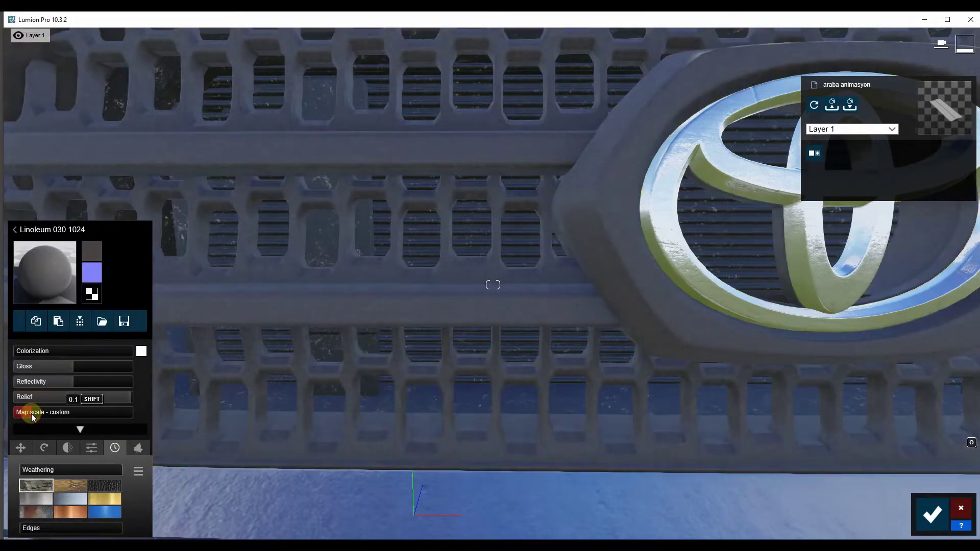
left_click(142, 351)
left_click_drag(231, 360, 228, 404)
mouse_move(34, 349)
left_mouse_down()
mouse_move(76, 347)
mouse_move(54, 366)
left_mouse_up()
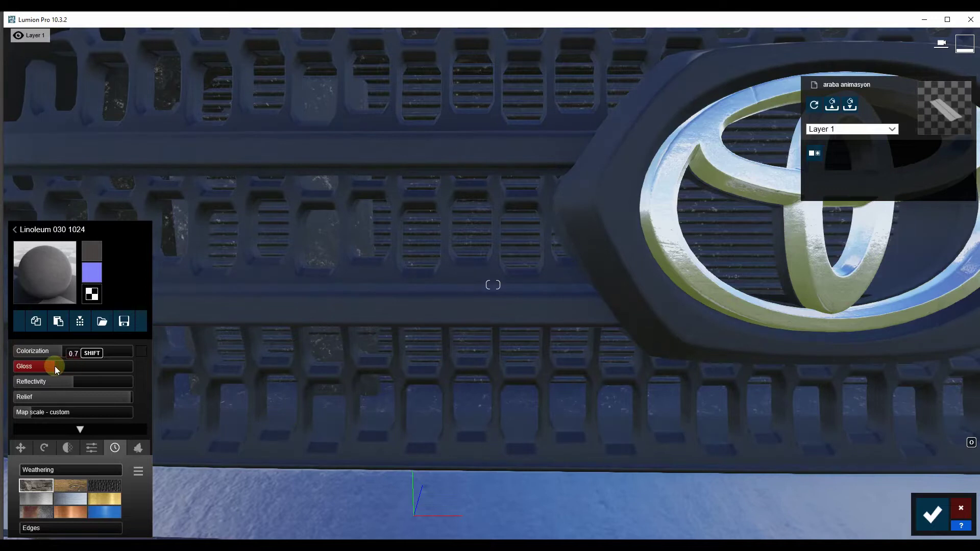
- Orbit to the left headlight and select its glass for a new material
scroll(369, 213, "down", 5)
right_click_drag(369, 213, 485, 192)
scroll(485, 191, "up", 3)
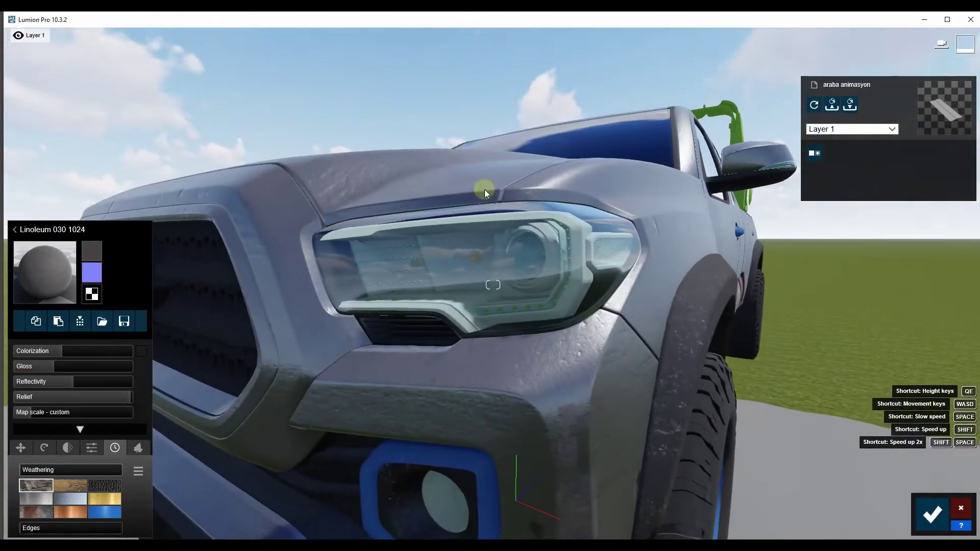
left_click(491, 261)
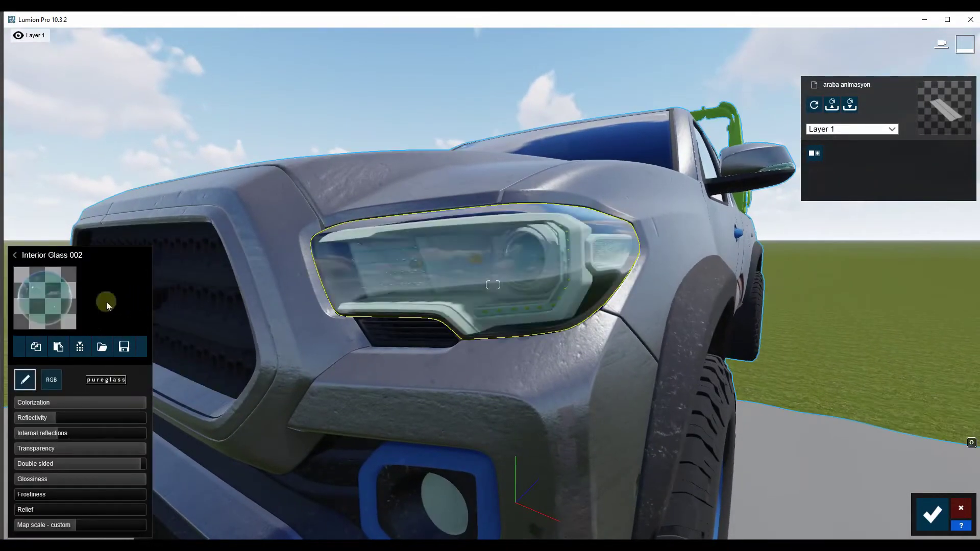
left_click(49, 306)
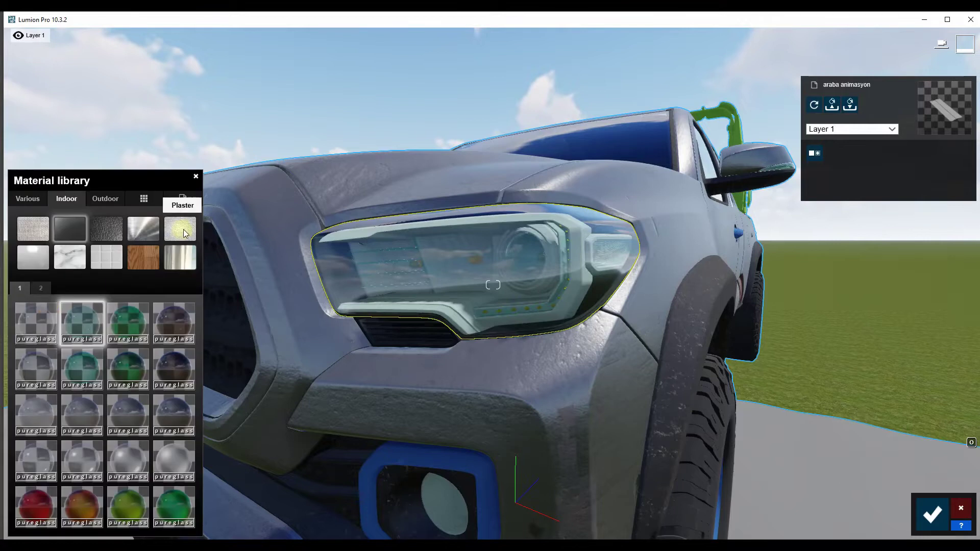
- Apply a Glass Advanced material to the headlight cover with slight reflectivity
left_click(183, 199)
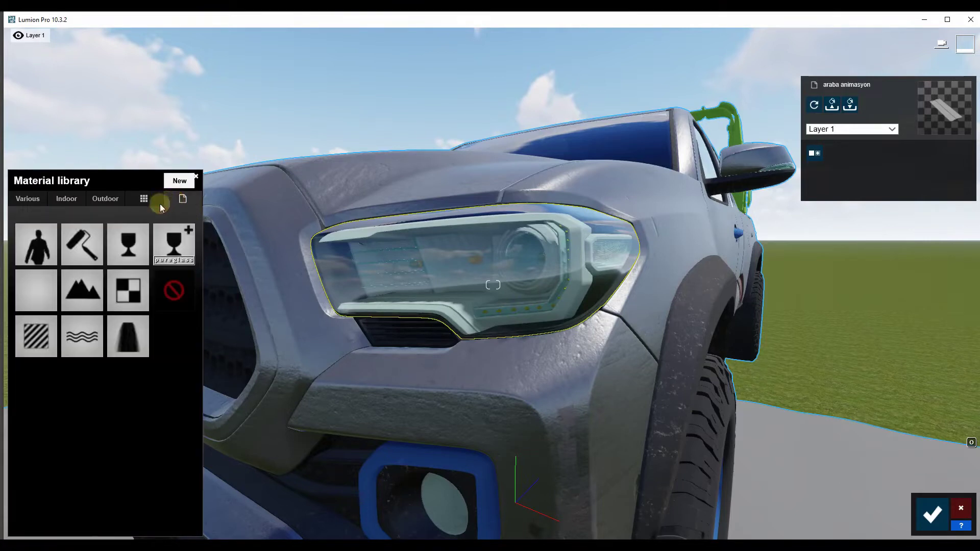
left_click(172, 247)
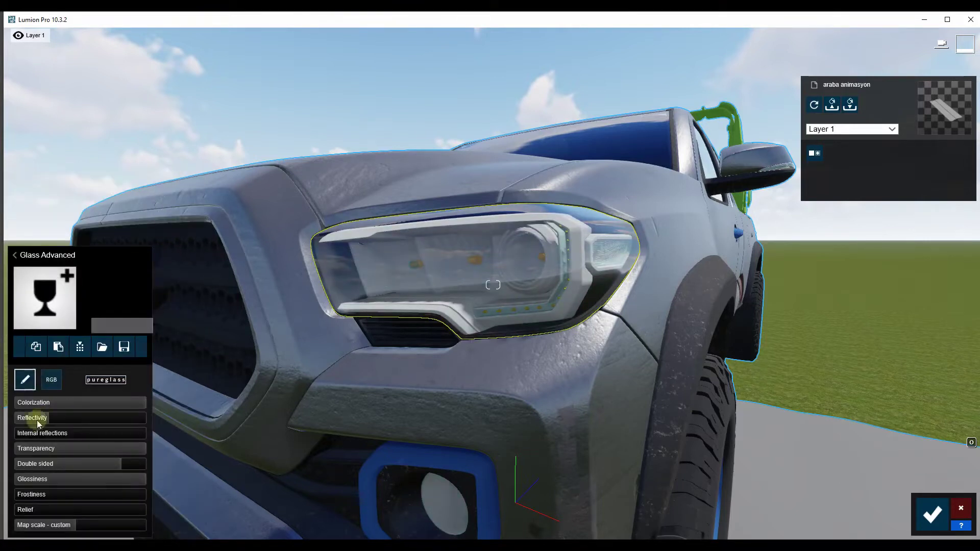
mouse_move(49, 420)
left_mouse_down()
mouse_move(72, 419)
mouse_move(60, 418)
left_mouse_up()
right_click_drag(242, 326, 326, 286)
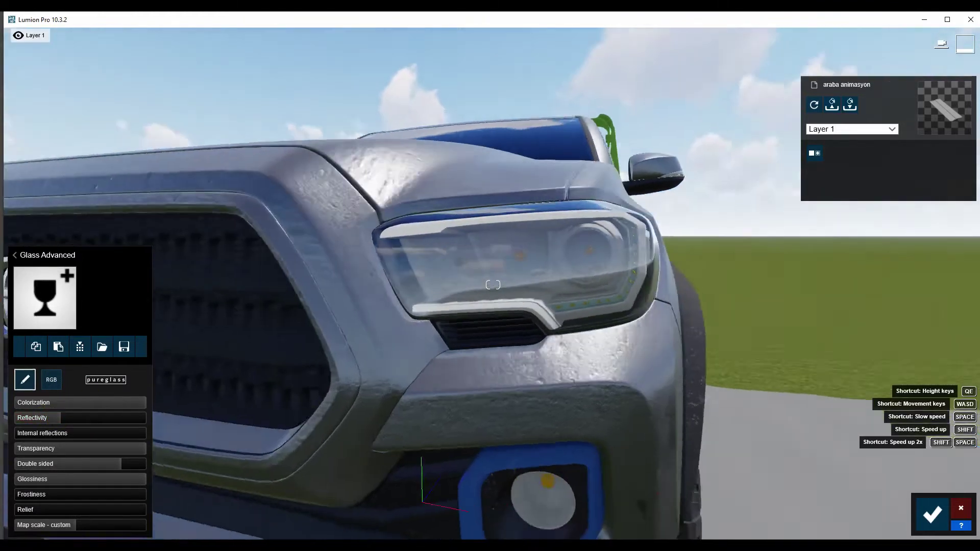
- Fly the camera in and out of the headlight to inspect the housing
key("w")
right_click_drag(492, 284, 493, 285)
key("w")
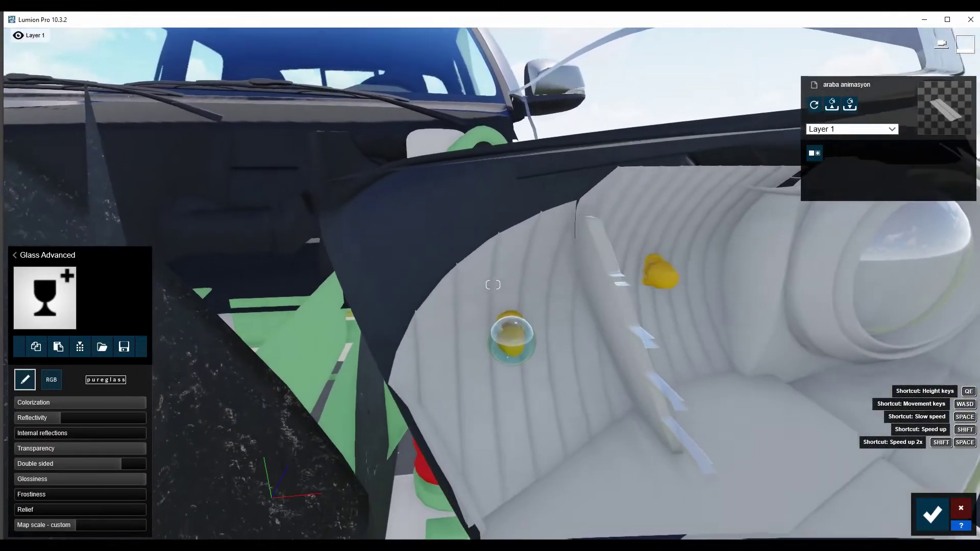
key("s")
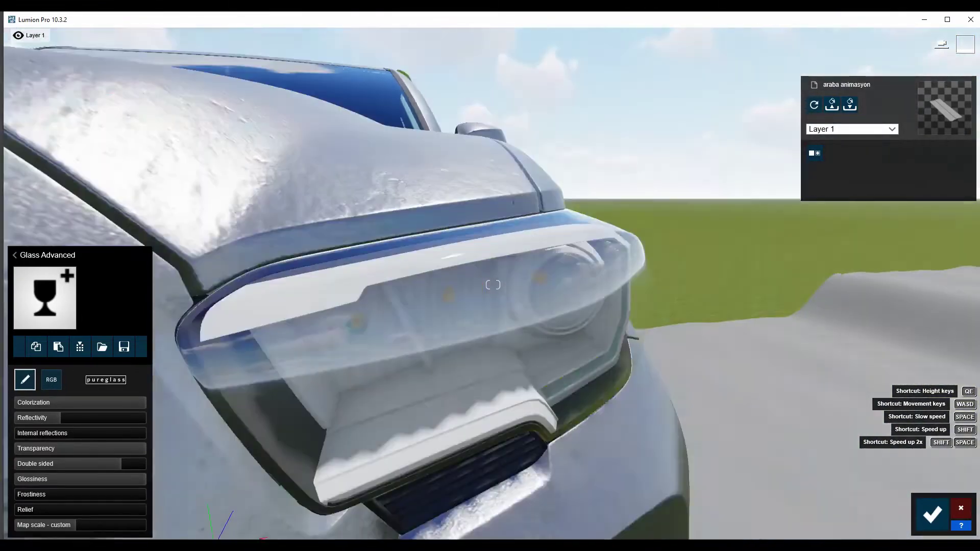
key("w")
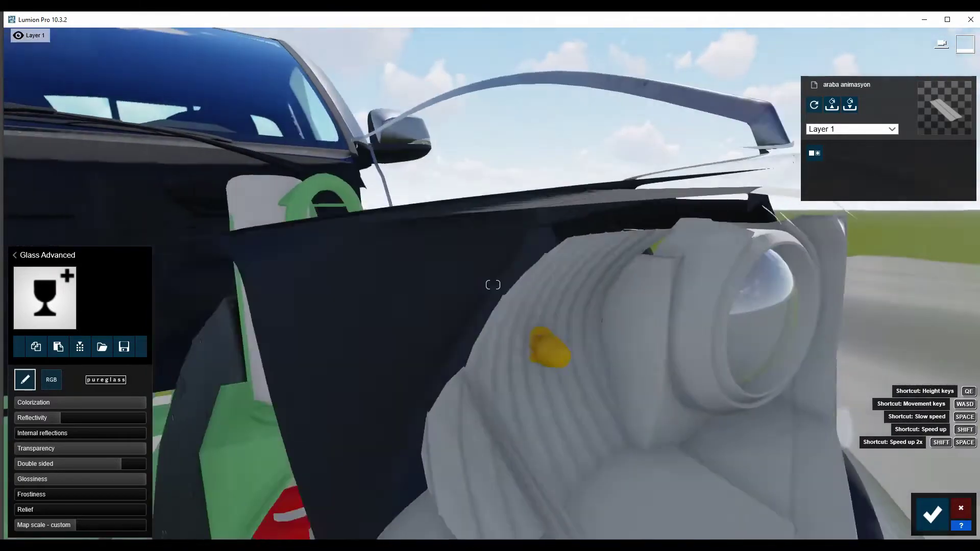
key("s")
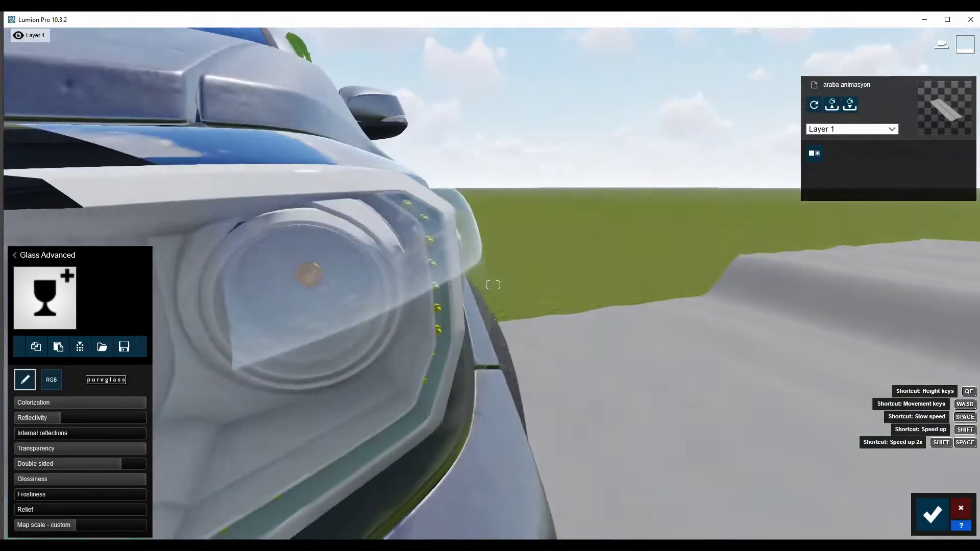
key("w")
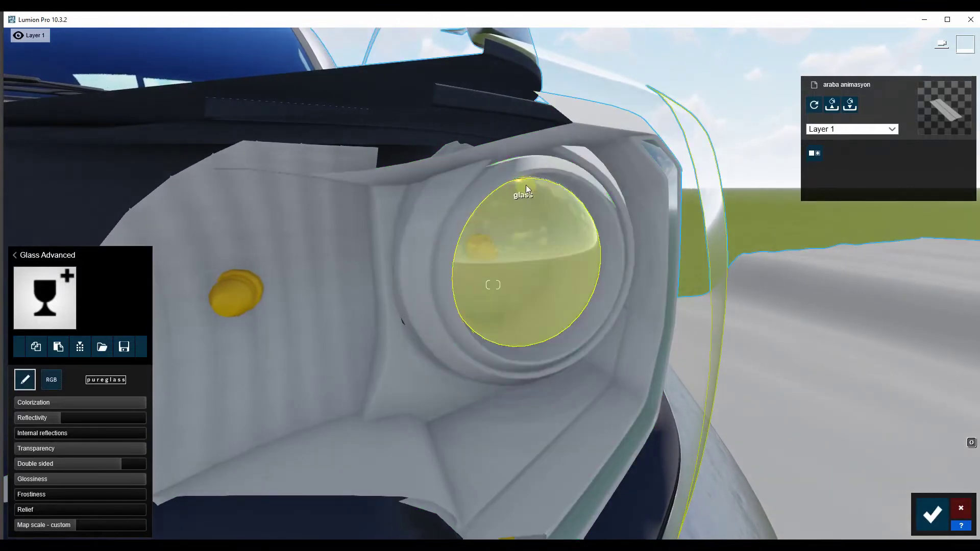
- Apply Linoleum 020 1024 to the headlight ring with Emissive at 1000
left_click(443, 263)
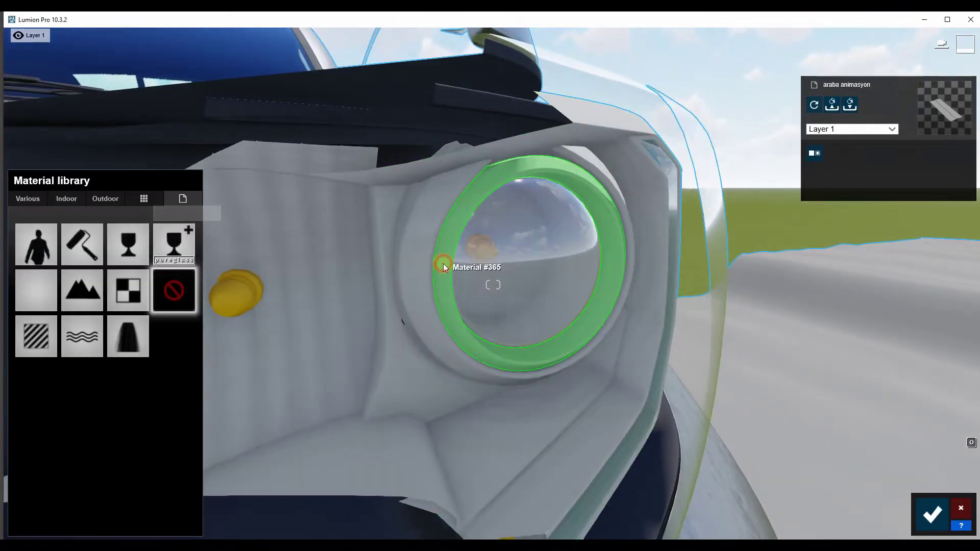
left_click(65, 200)
left_click(38, 264)
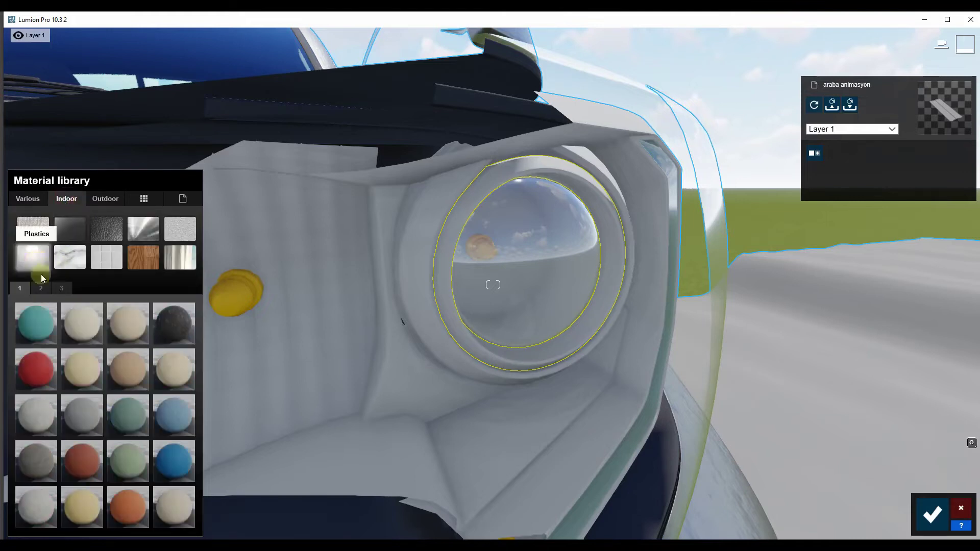
left_click(124, 501)
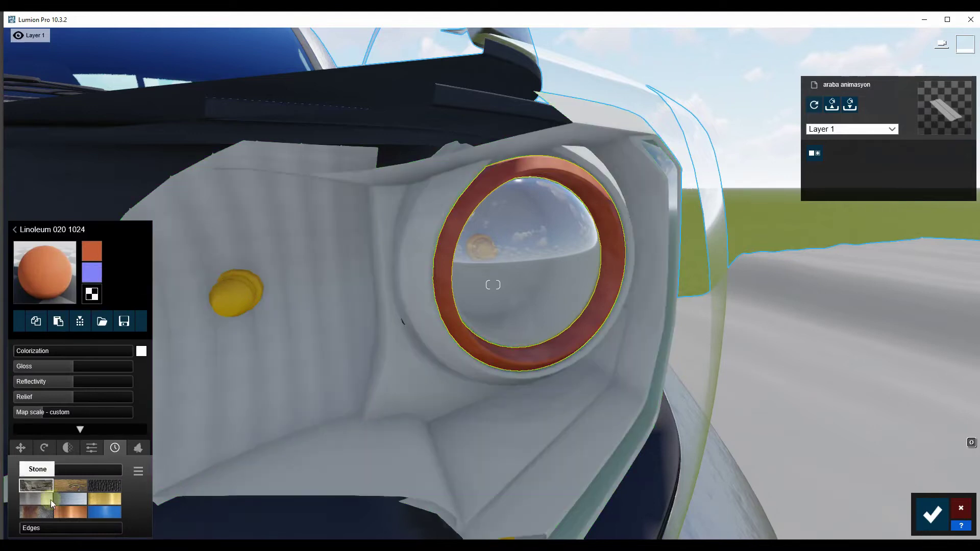
left_click(92, 449)
left_click_drag(26, 473, 131, 473)
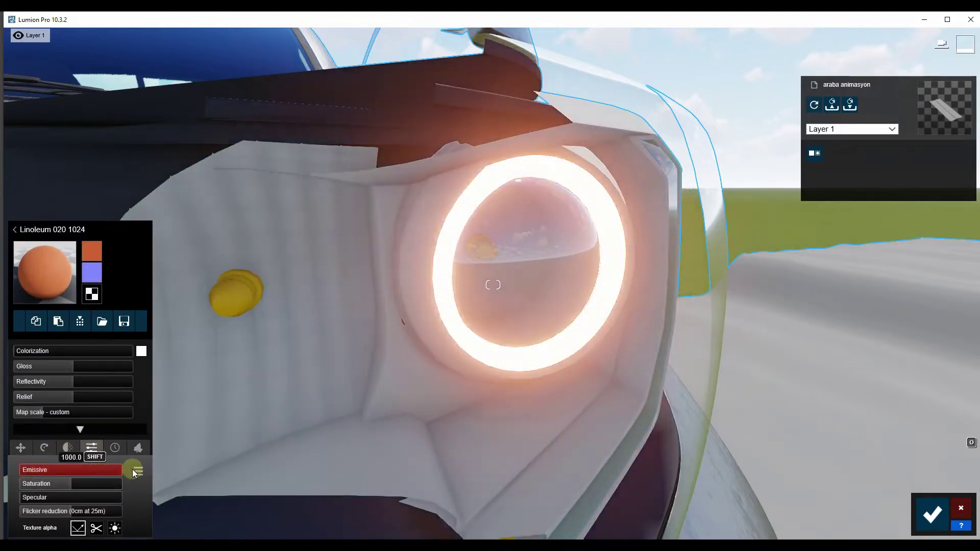
- Select the yellow ring part inside the headlight and try a striped material on it
right_click_drag(146, 457, 153, 449)
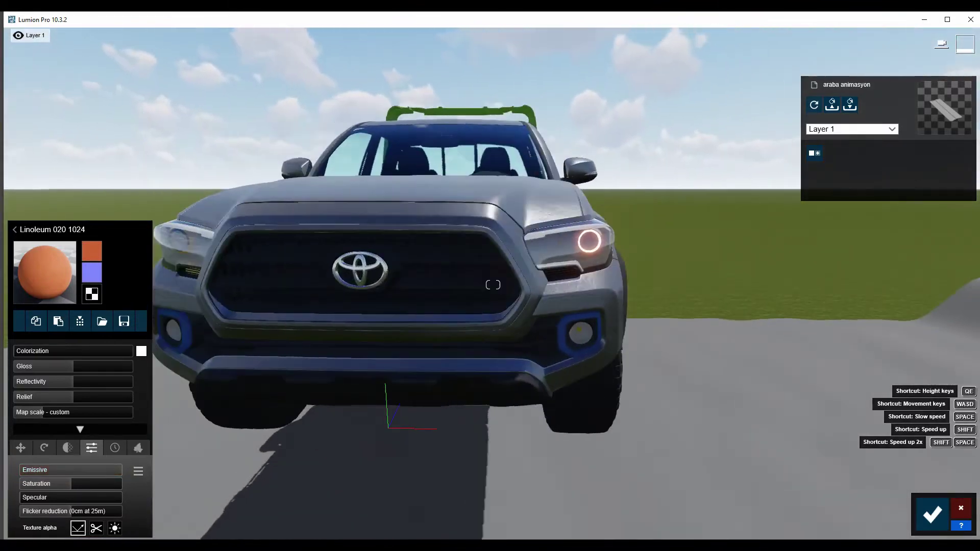
key("w")
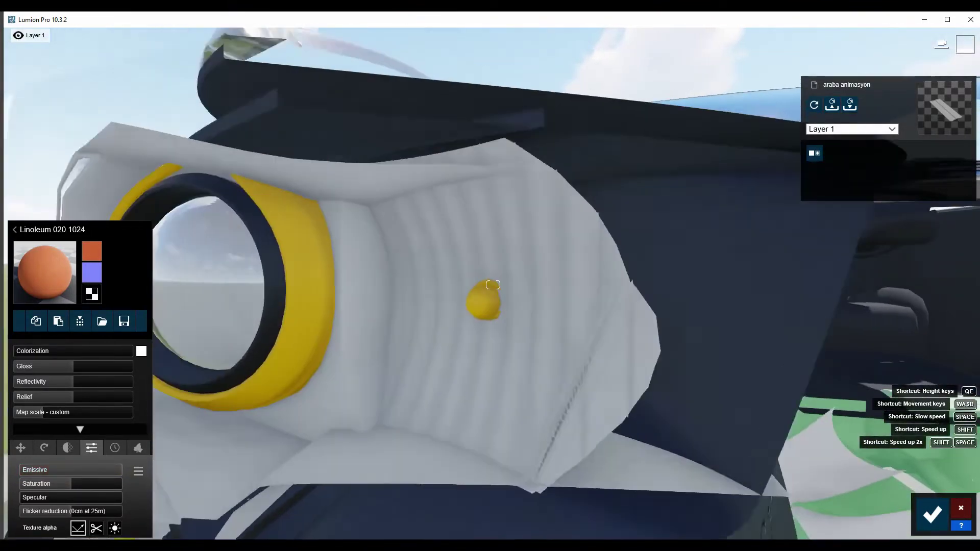
key("s")
left_click(354, 323)
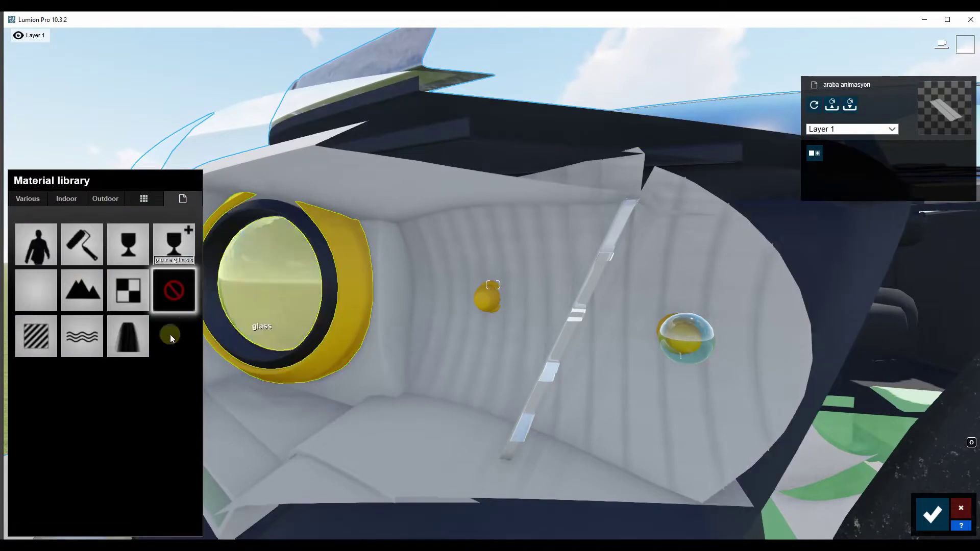
left_click(31, 337)
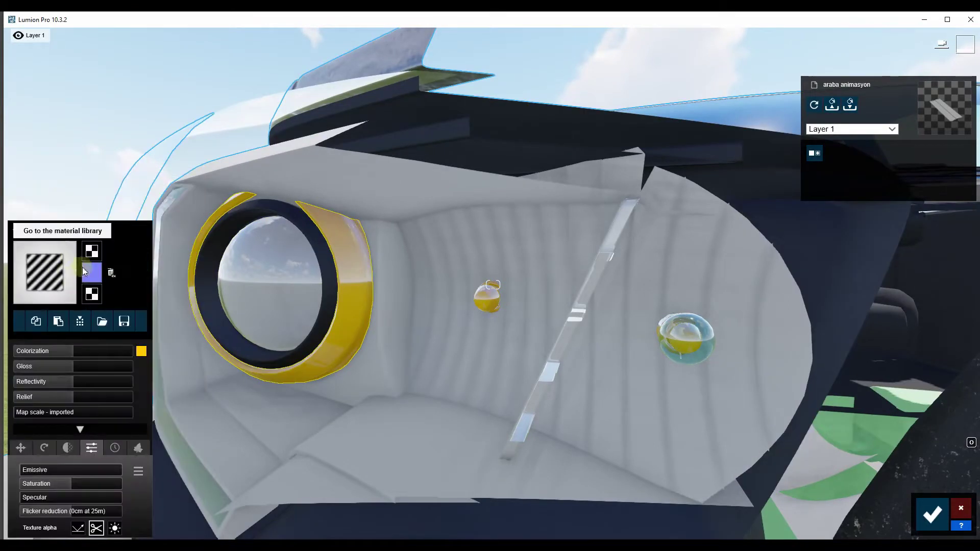
left_click(16, 230)
- Fly around inside the headlight and select the glowing ring again
key("s")
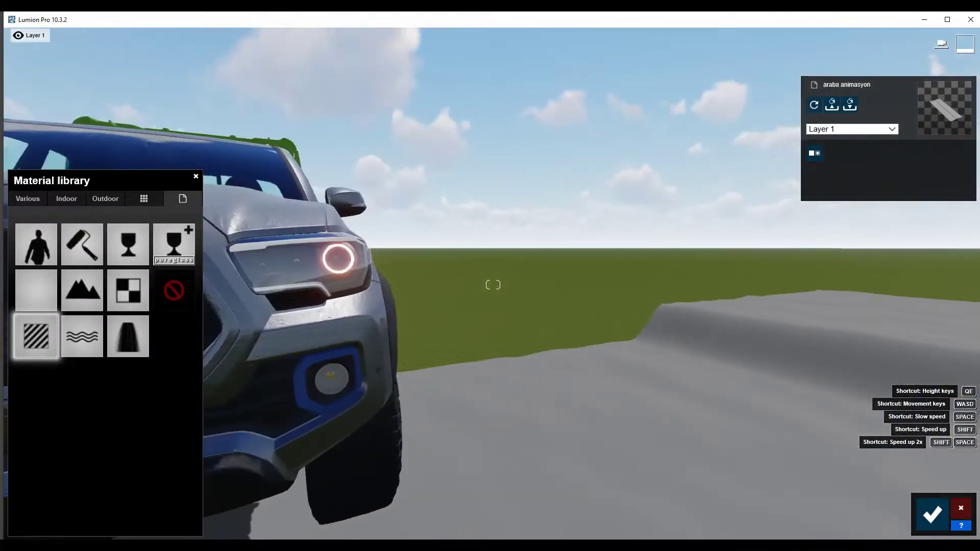
key("w")
key("s")
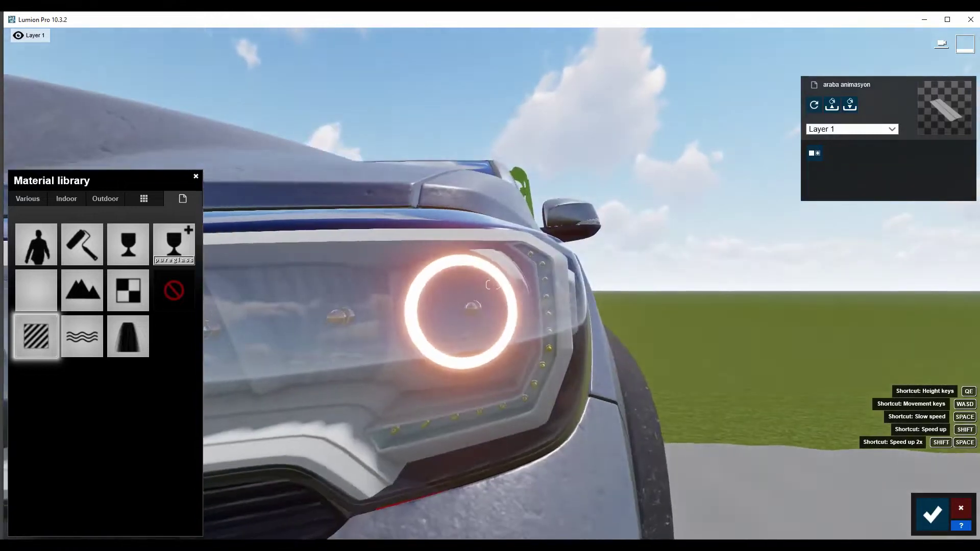
key("w")
mouse_move(245, 299)
right_mouse_down()
mouse_move(311, 297)
mouse_move(413, 354)
right_mouse_up()
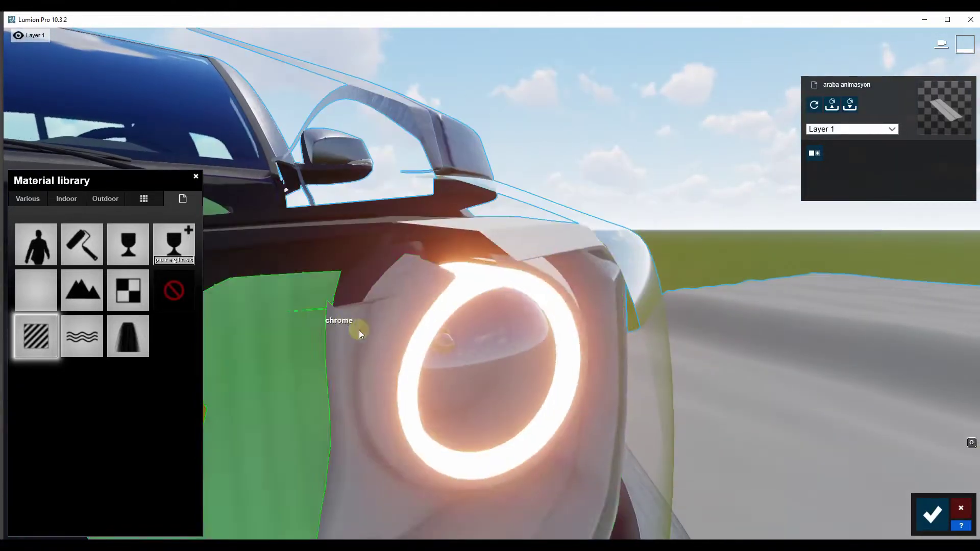
left_click(413, 354)
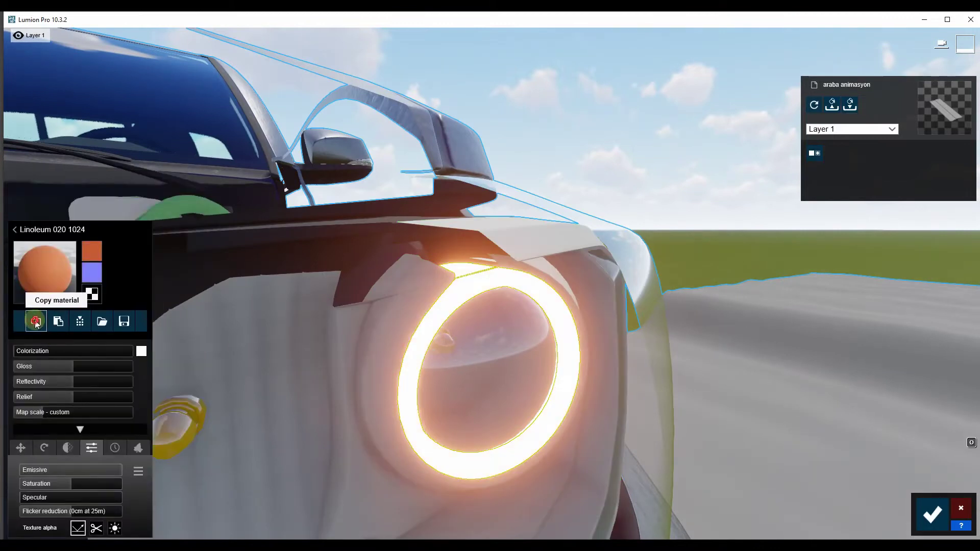
- Paste the copied Linoleum 020 1024 material onto the headlight housing panel
right_click_drag(196, 417, 196, 418)
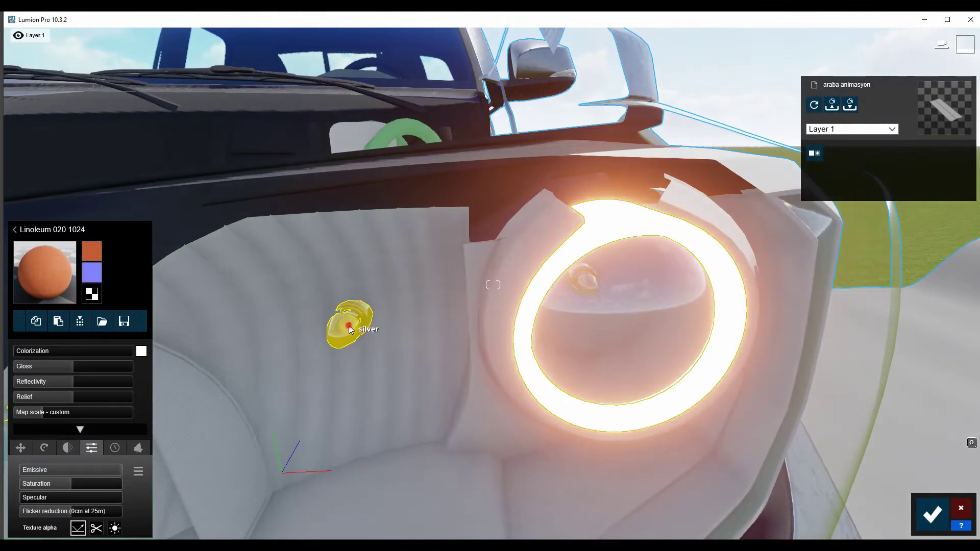
left_click(244, 336)
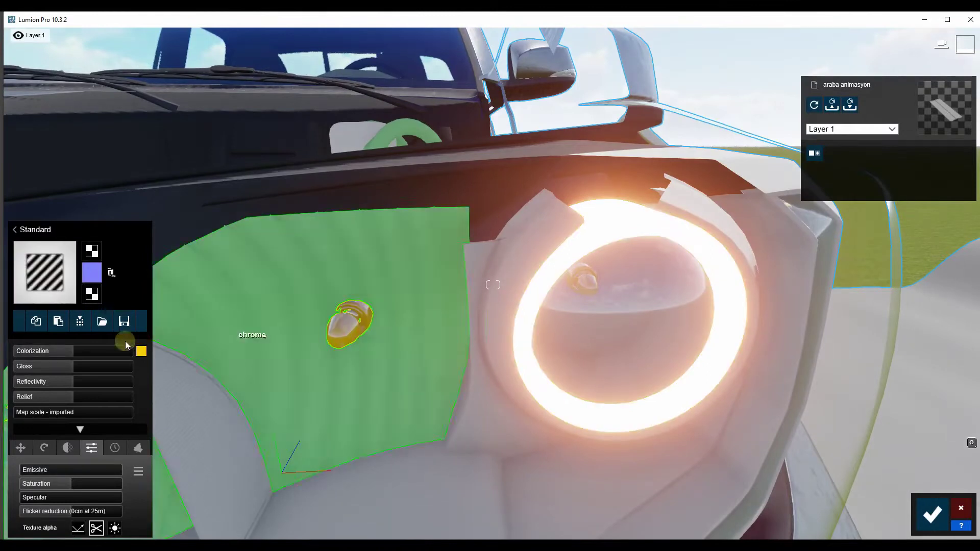
left_click(56, 326)
- Orbit out to a close three-quarter view of the truck's front
right_click_drag(245, 358, 245, 357)
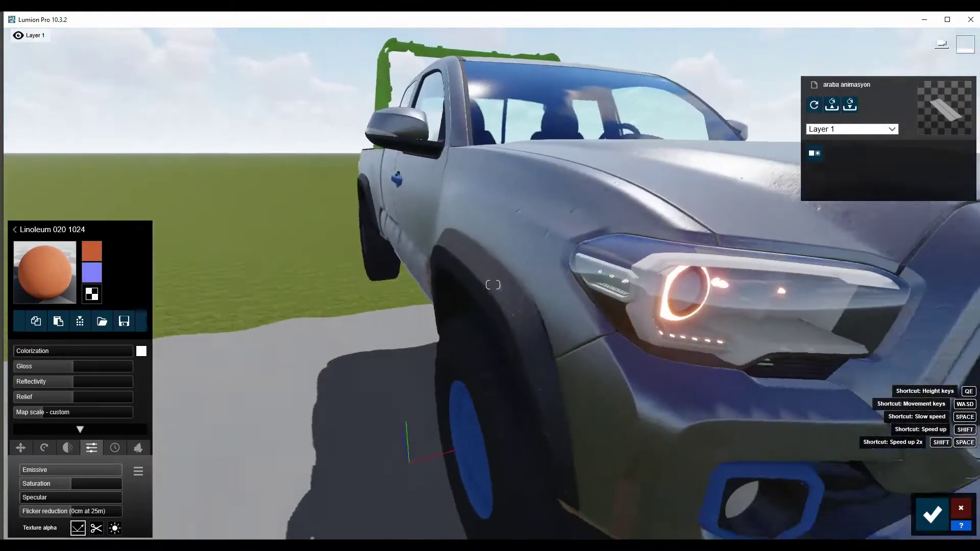
right_click_drag(493, 285, 493, 285)
key("w")
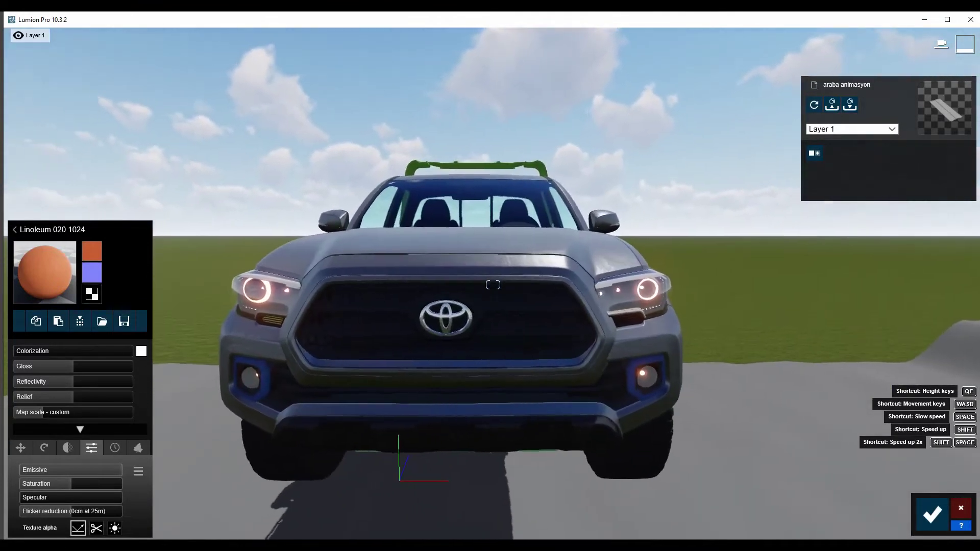
right_click_drag(493, 285, 638, 284)
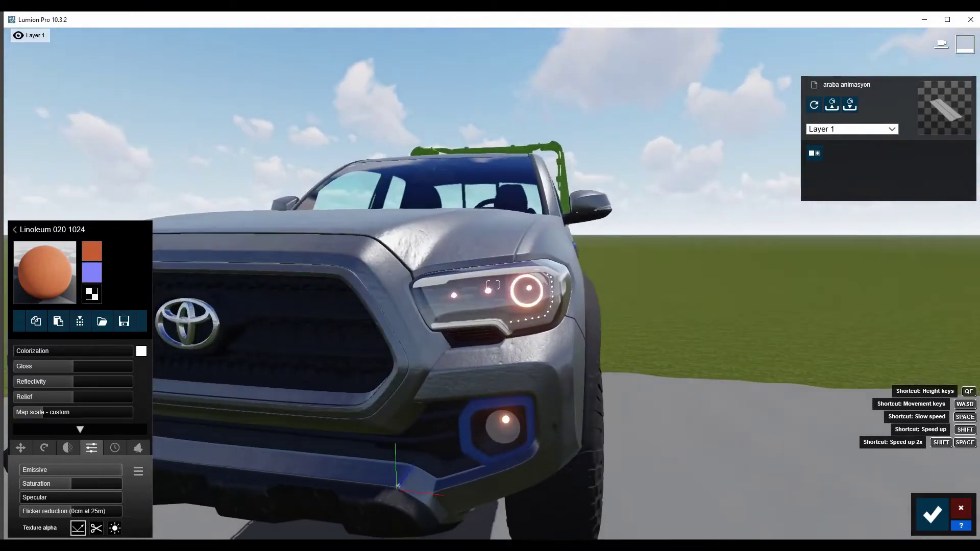
- Apply Leather 006C 1024 to the front tyre, deepening relief and reducing gloss
key("w")
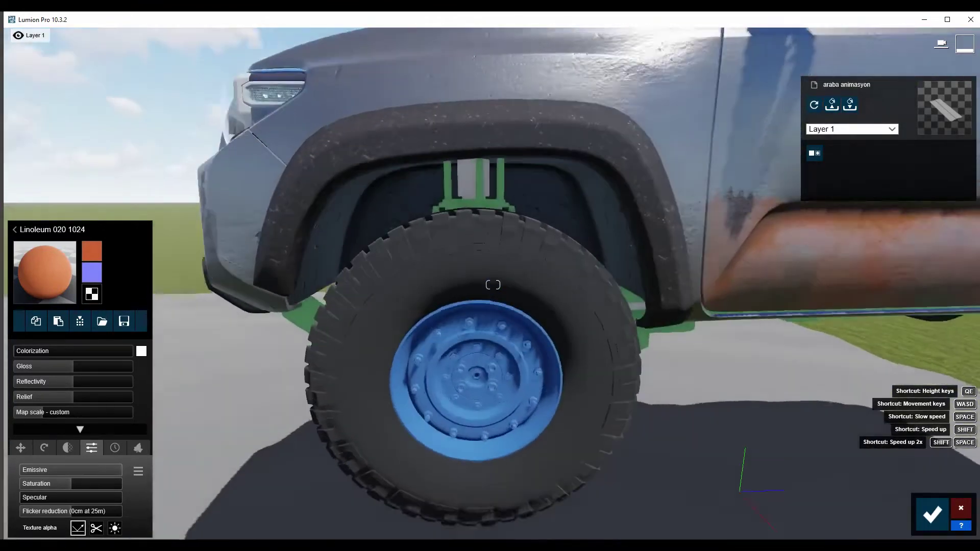
left_click(392, 337)
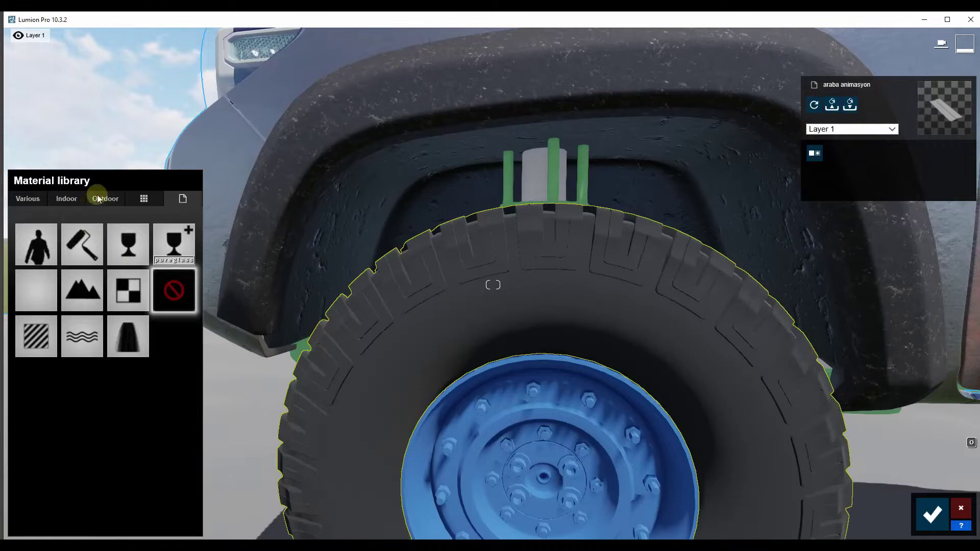
left_click(87, 199)
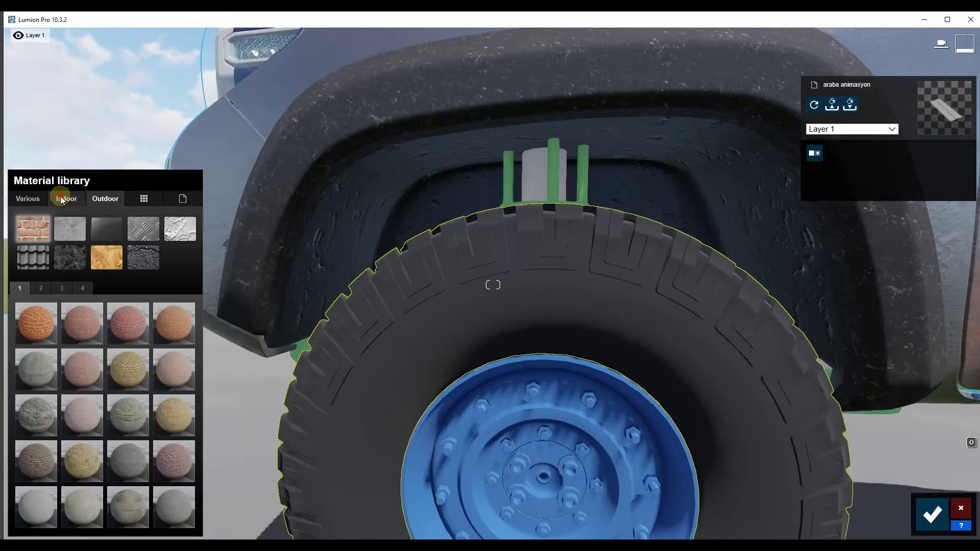
left_click(62, 199)
left_click(111, 237)
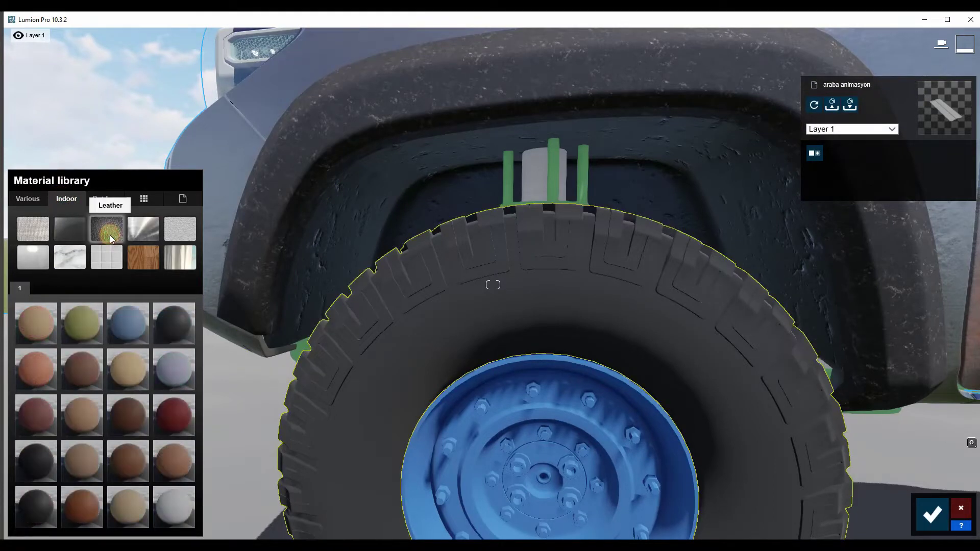
left_click(173, 327)
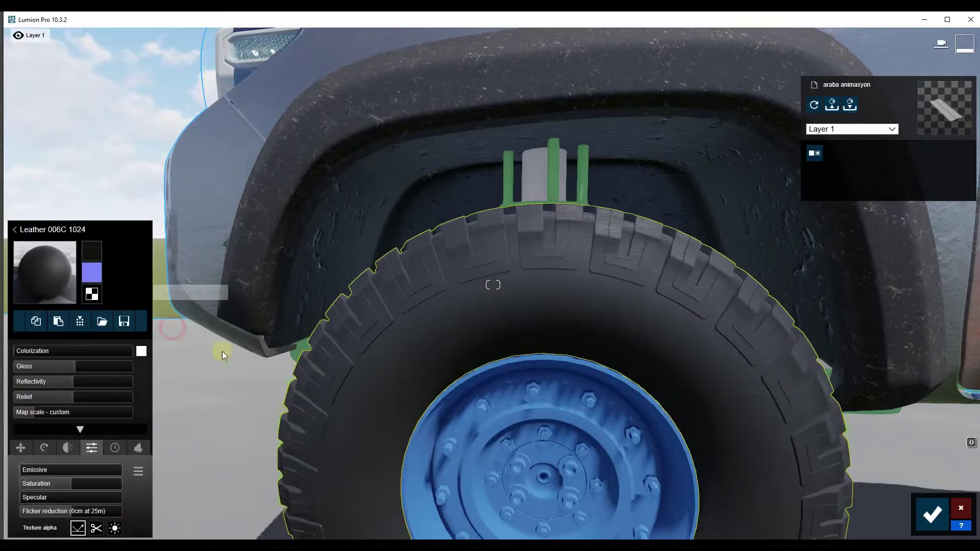
right_click_drag(372, 385, 71, 356)
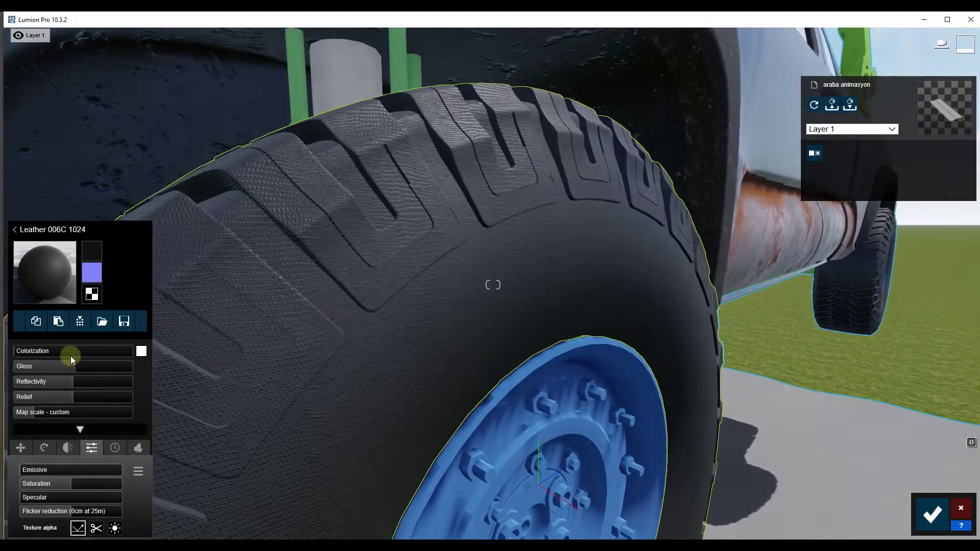
mouse_move(62, 400)
left_mouse_down()
mouse_move(88, 400)
mouse_move(36, 415)
left_mouse_up()
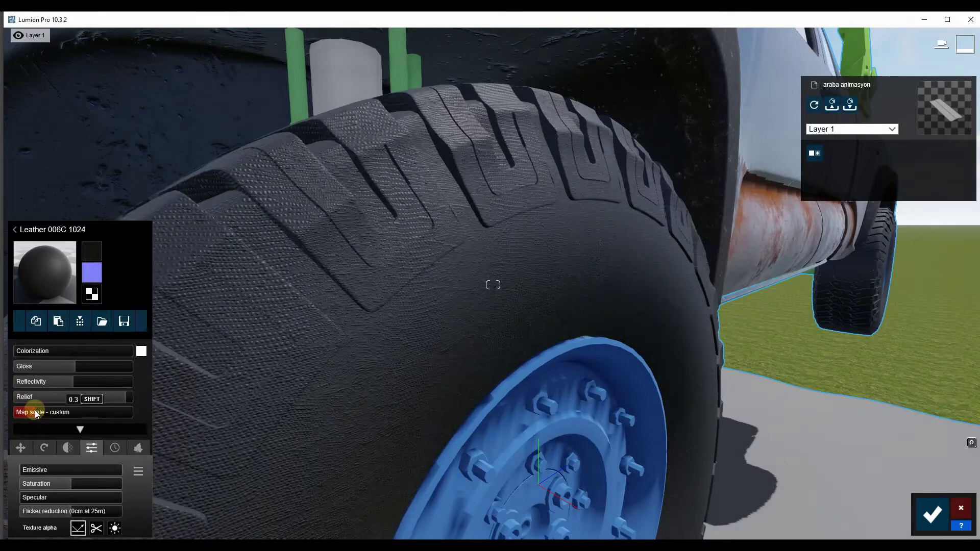
left_click_drag(64, 365, 56, 366)
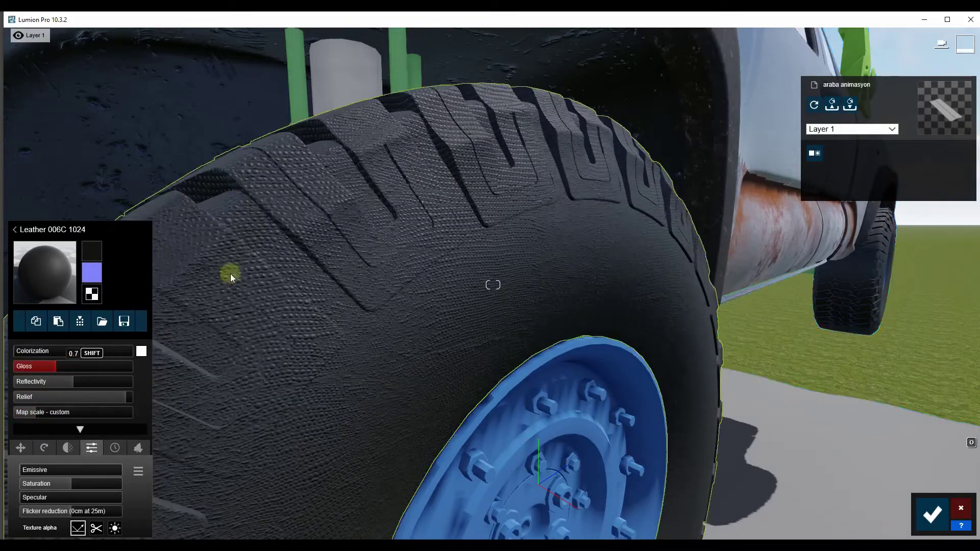
right_click_drag(231, 274, 265, 288)
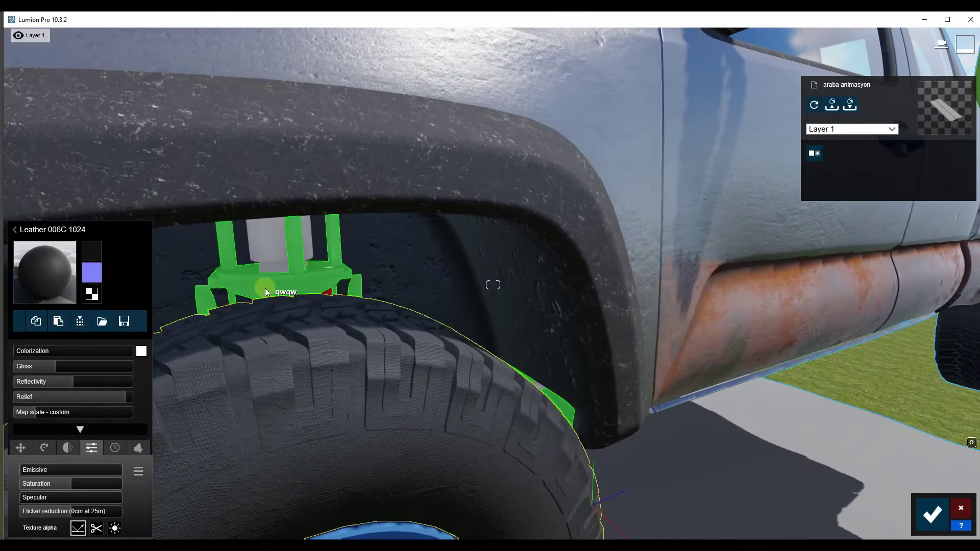
- Apply Metal Rusty 001 1024 to the green suspension part above the tyre
left_click(265, 292)
left_click(107, 199)
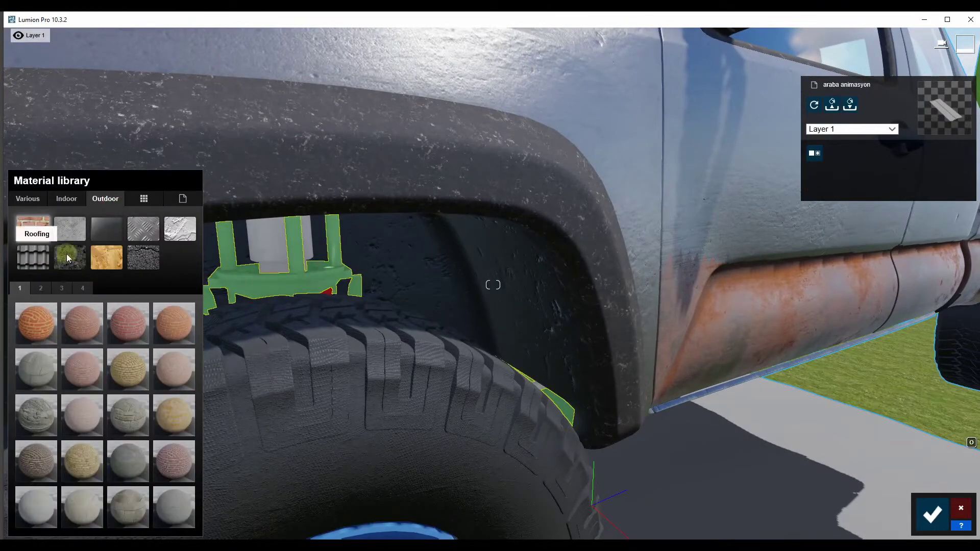
left_click(143, 231)
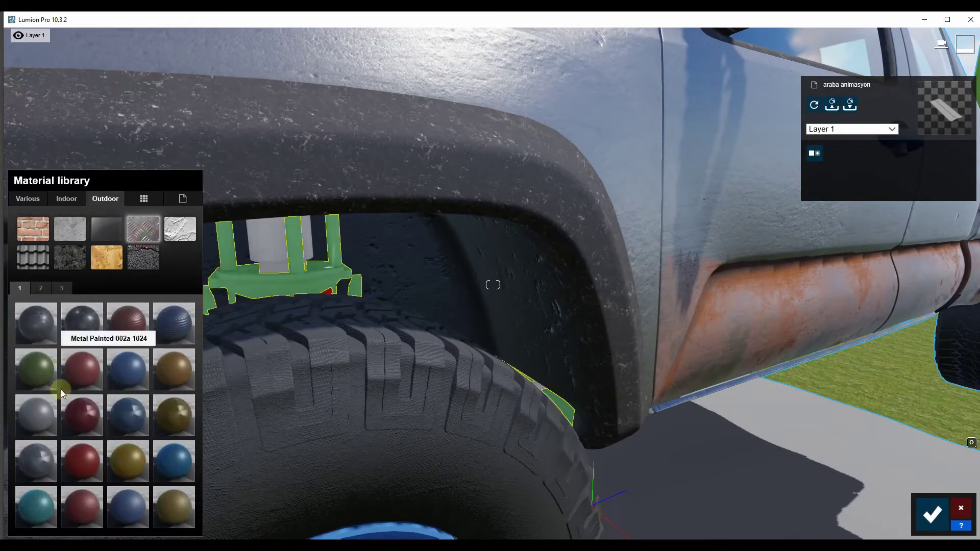
left_click(42, 290)
left_click(129, 422)
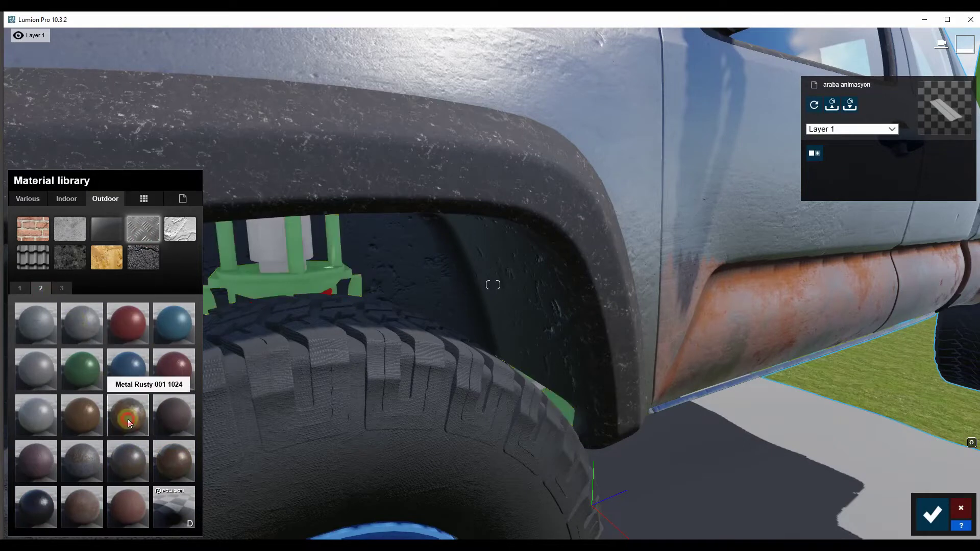
mouse_move(197, 313)
right_mouse_down()
mouse_move(220, 307)
mouse_move(175, 334)
right_mouse_up()
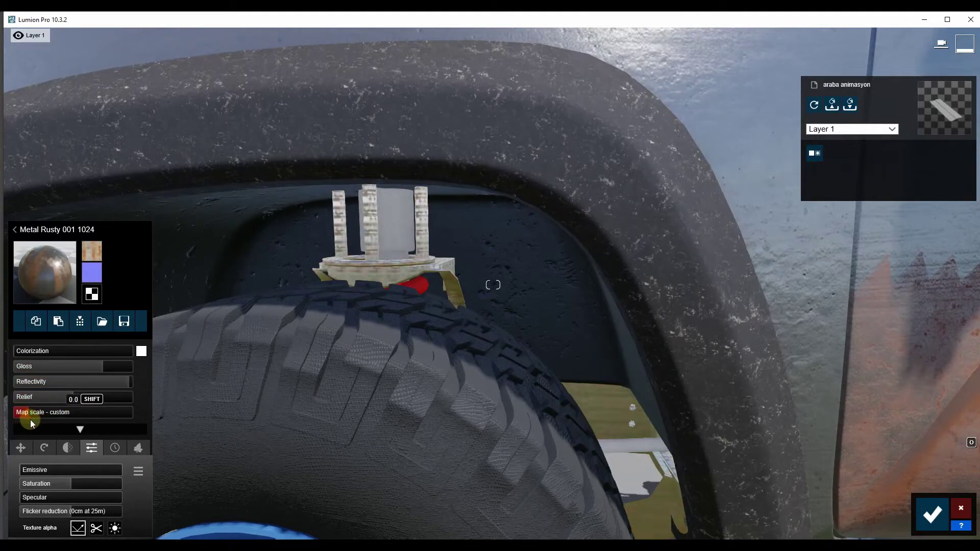
mouse_move(75, 396)
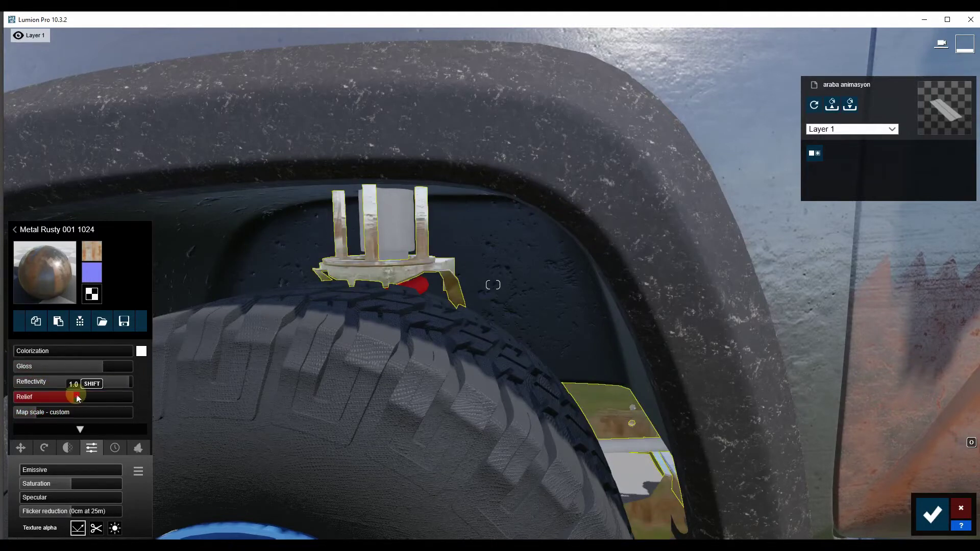
- Darken the rusty part's tint and lower its gloss and reflectivity
left_click(141, 351)
left_click(229, 404)
left_click_drag(228, 404, 229, 408)
left_click(172, 389)
mouse_move(87, 370)
left_mouse_down()
mouse_move(65, 371)
mouse_move(73, 346)
left_mouse_up()
left_click(96, 381)
scroll(412, 268, "down", 3)
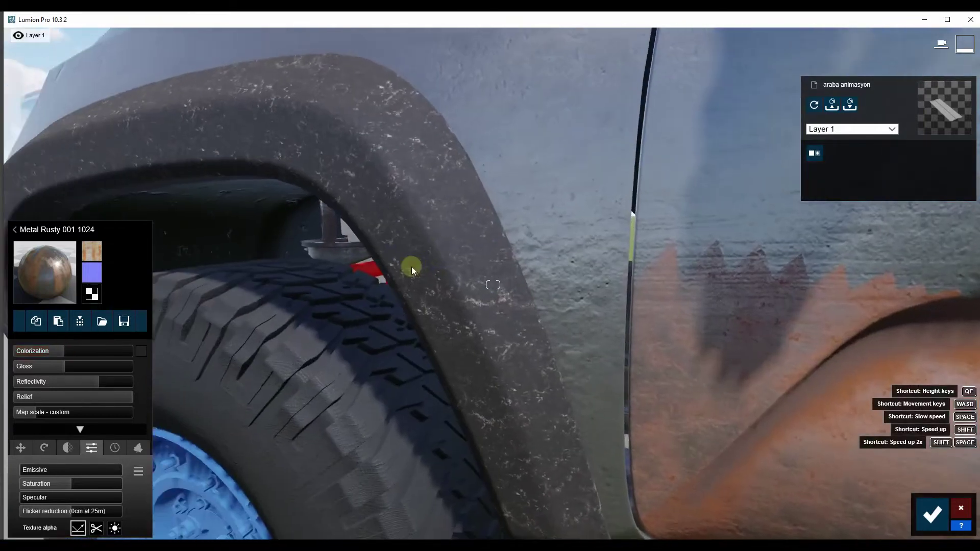
- Give the red wheel-well part Metal Painted 004a 1024 with lower reflectivity and map scale
left_click(393, 270)
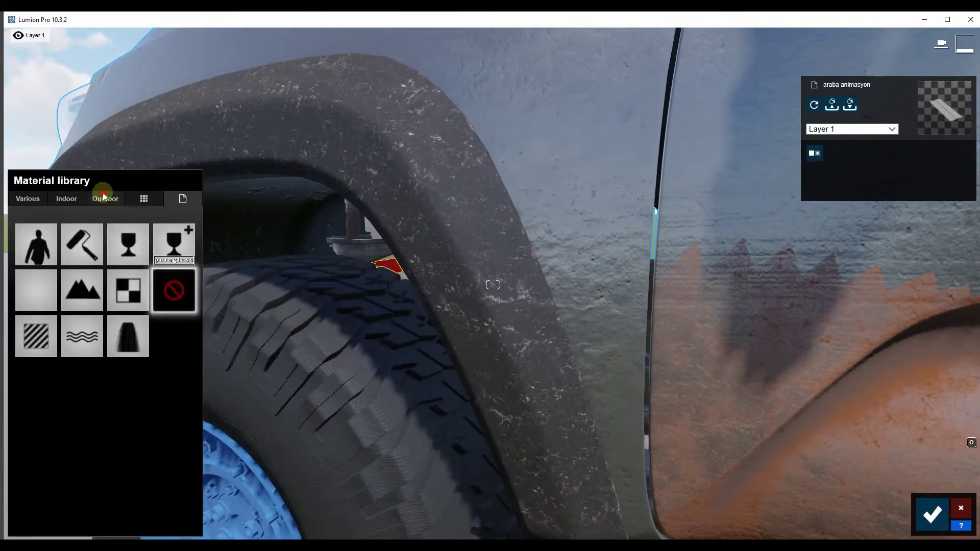
left_click(105, 198)
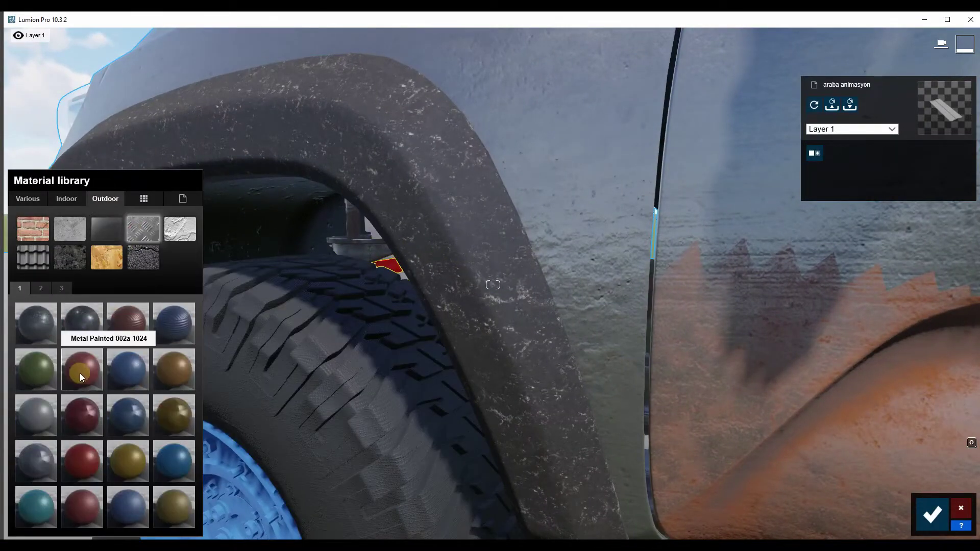
left_click(82, 465)
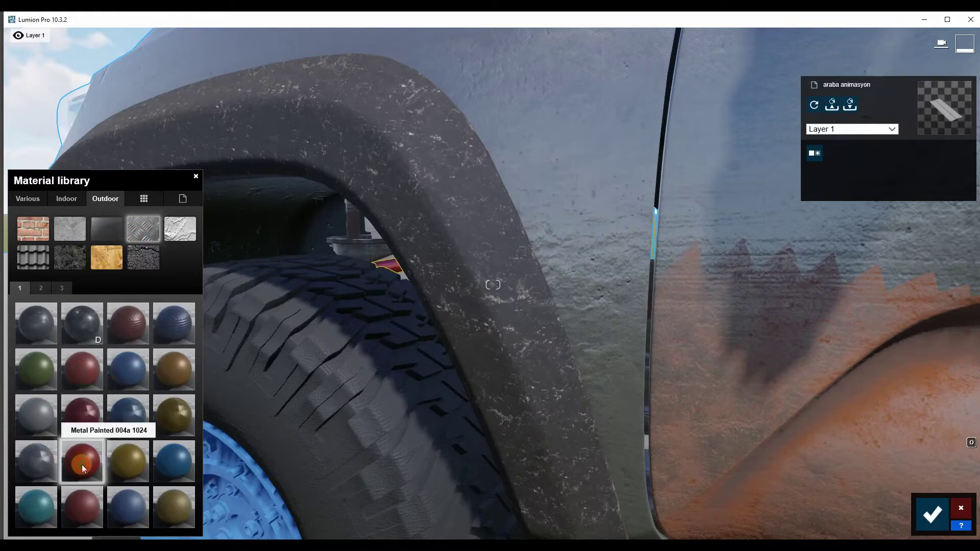
left_click(64, 400)
left_click_drag(97, 386, 76, 385)
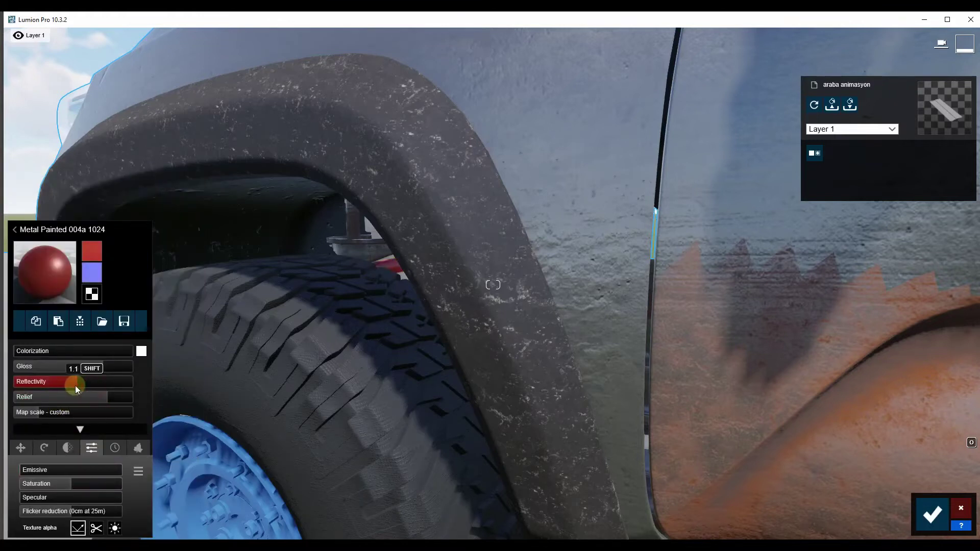
mouse_move(207, 343)
right_mouse_down()
mouse_move(225, 341)
mouse_move(69, 418)
right_mouse_up()
left_click_drag(39, 412, 35, 414)
- Pull back and fly along the truck toward the tail light
key("s")
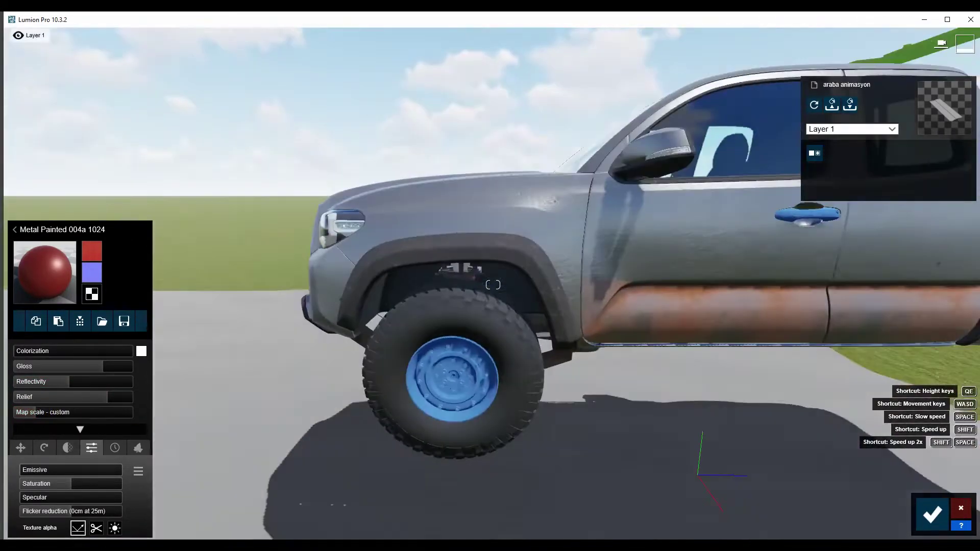
key("w")
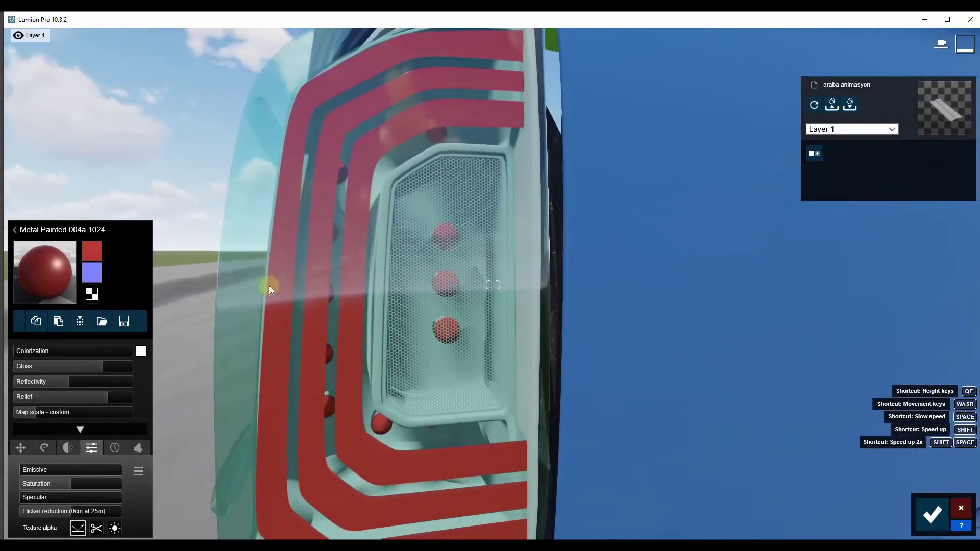
key("w")
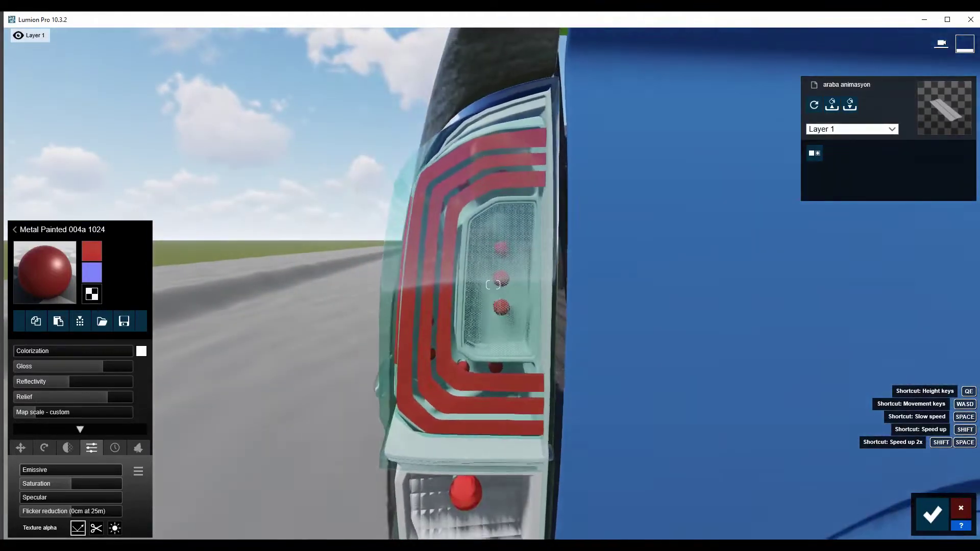
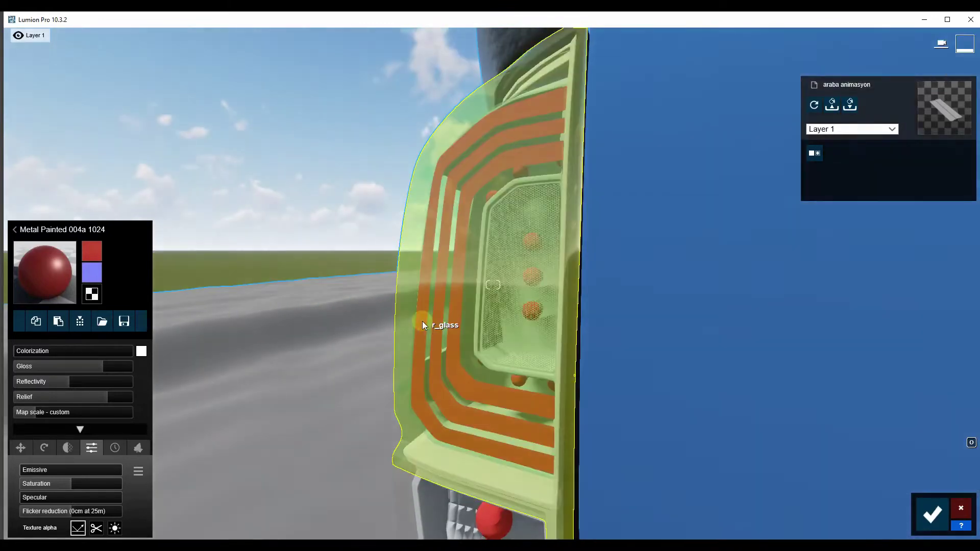
- Give the tail-light bulbs red Linoleum 006 from Indoor Plastics with Emissive set to 1000
mouse_move(422, 325)
right_mouse_down()
mouse_move(730, 363)
mouse_move(864, 328)
right_mouse_up()
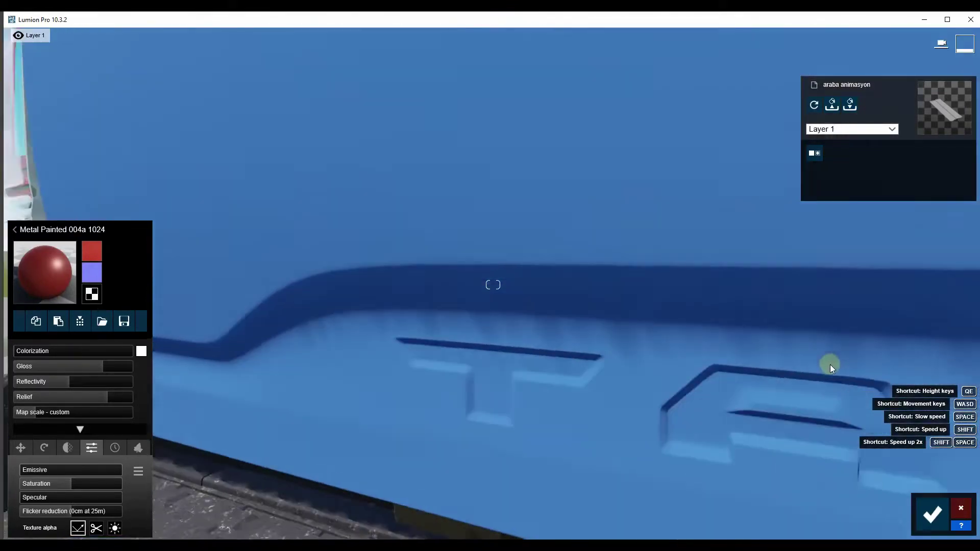
scroll(864, 328, "up", 3)
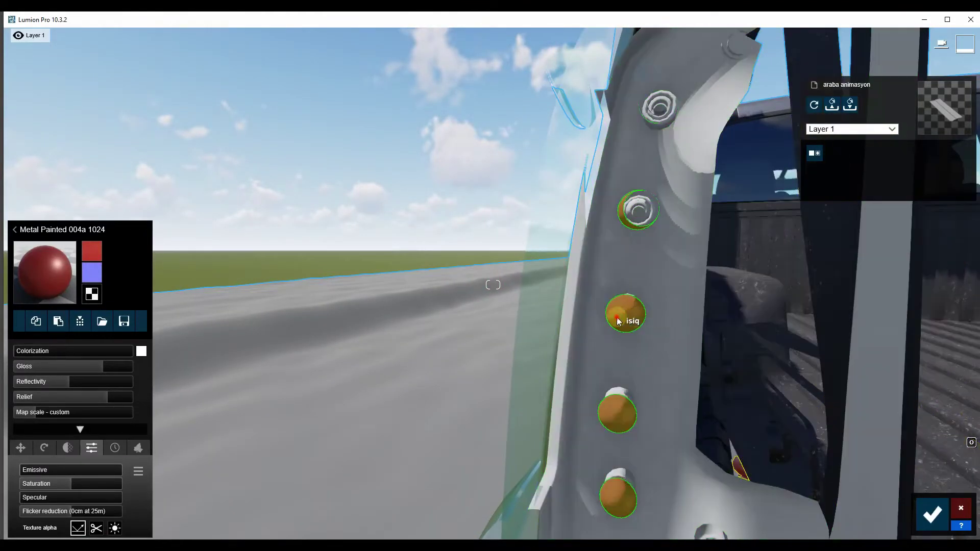
left_click(624, 314)
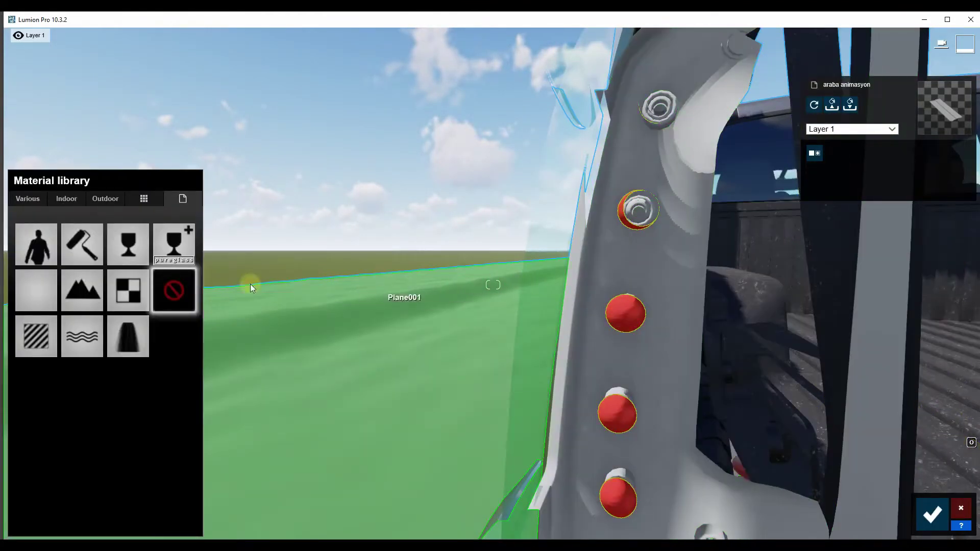
left_click(67, 200)
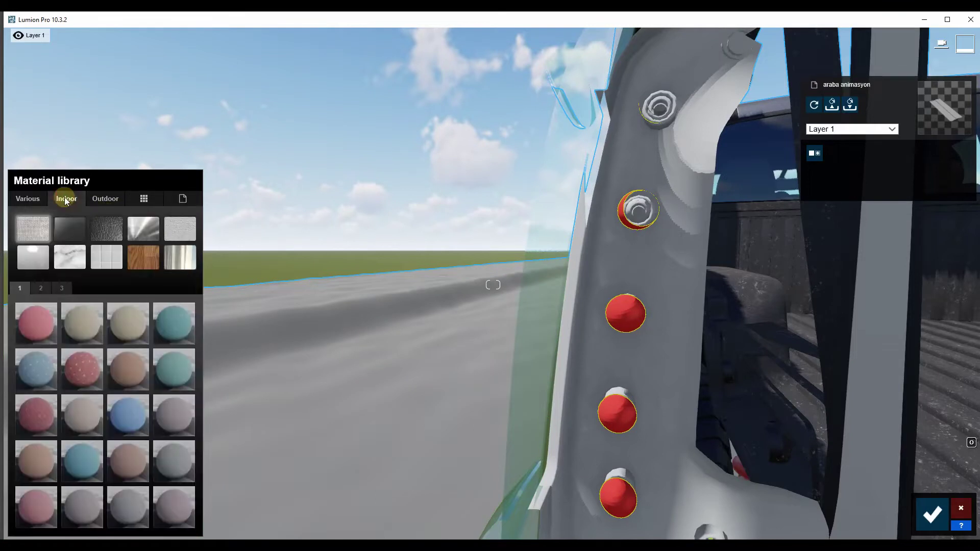
left_click(32, 259)
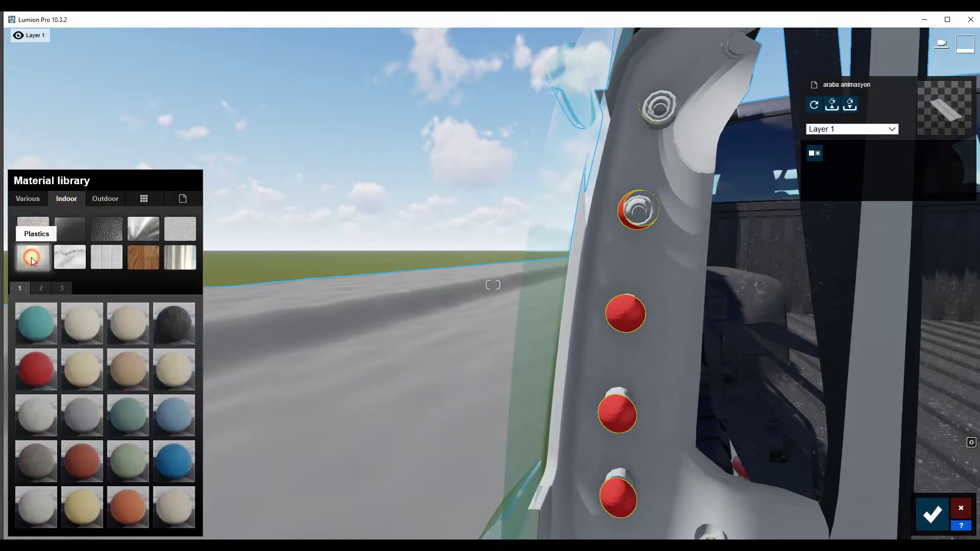
left_click(41, 372)
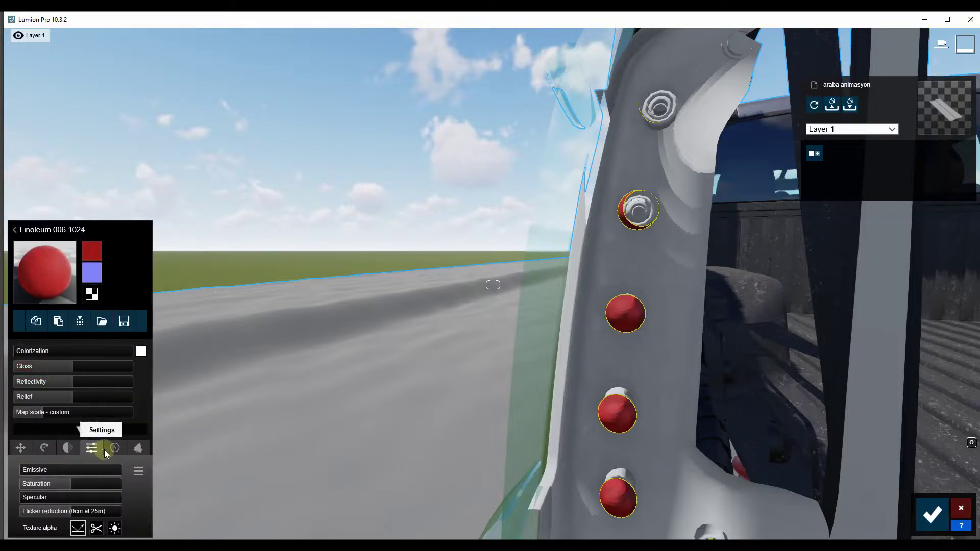
left_click_drag(35, 471, 144, 468)
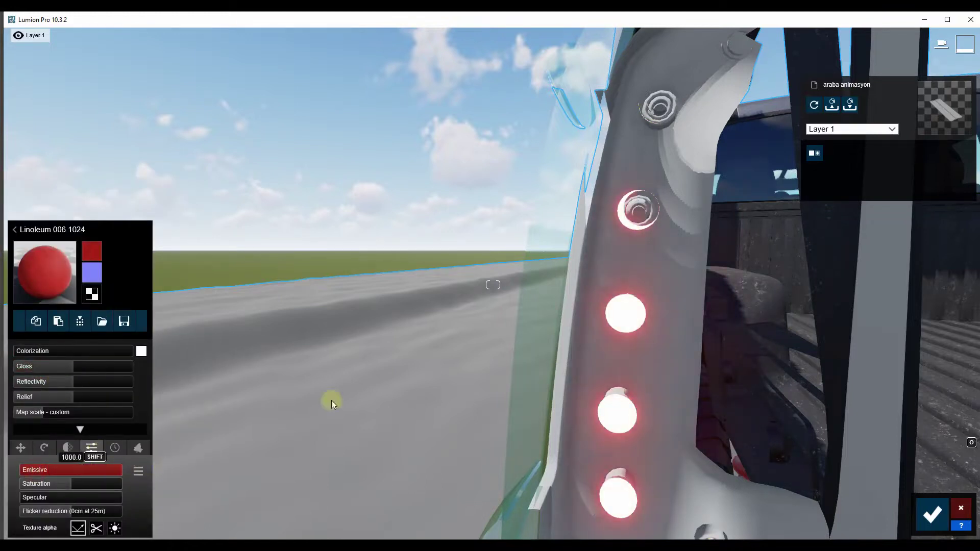
right_click_drag(240, 448, 204, 444)
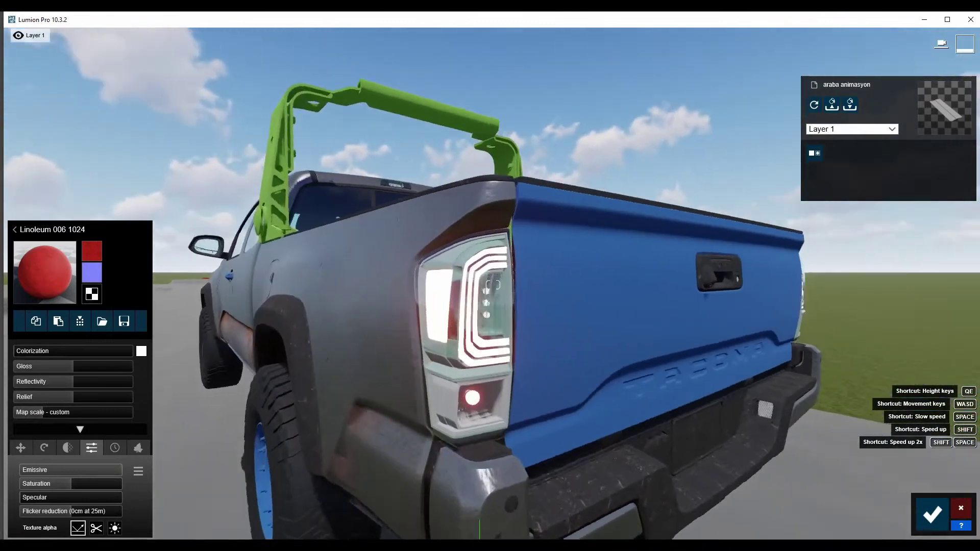
mouse_move(493, 285)
right_mouse_down()
mouse_move(398, 285)
mouse_move(556, 285)
mouse_move(529, 272)
right_mouse_up()
- Copy the side panel's grey painted-metal material onto the blue tailgate
left_click(528, 273)
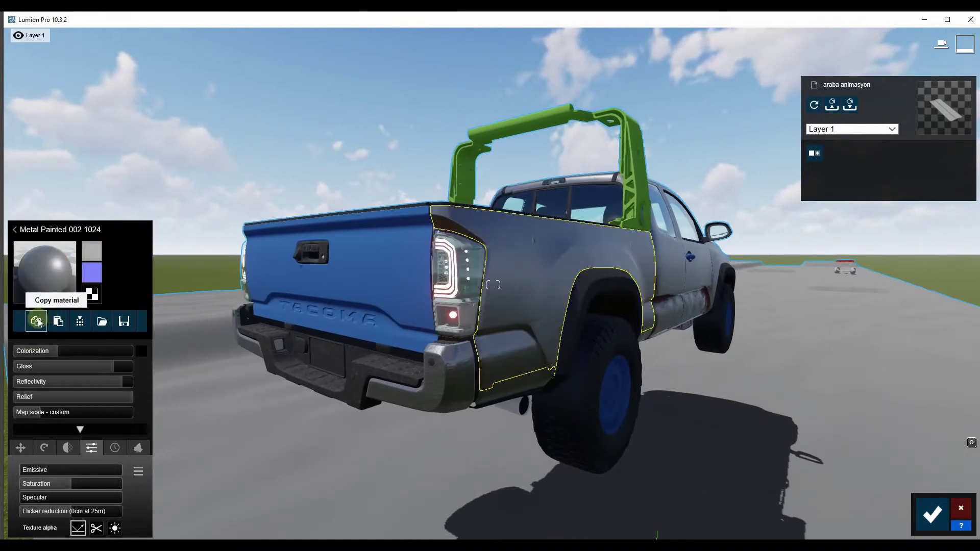
left_click(38, 322)
left_click(365, 294)
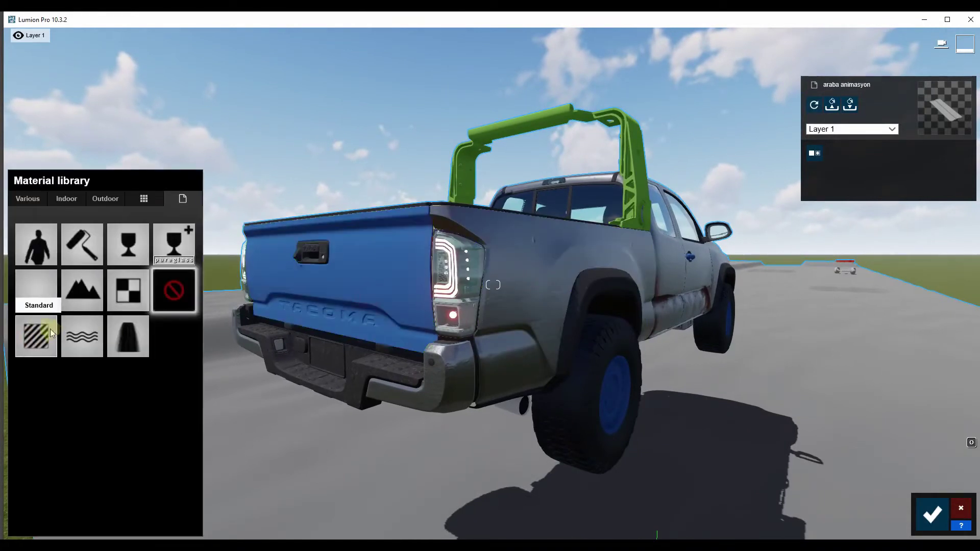
left_click(50, 332)
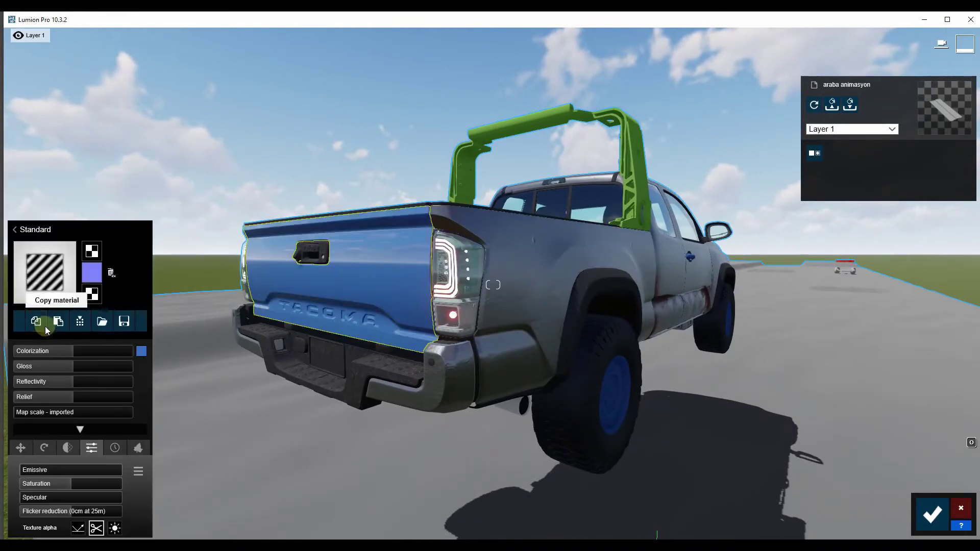
left_click(319, 285)
- Tint the rear bumper surface around the plate black
right_click_drag(333, 278, 357, 281)
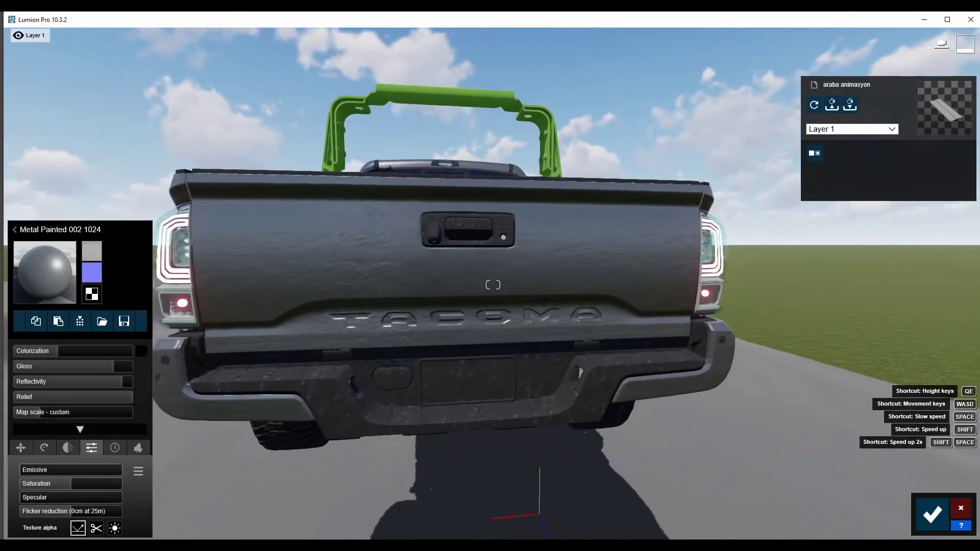
key("w")
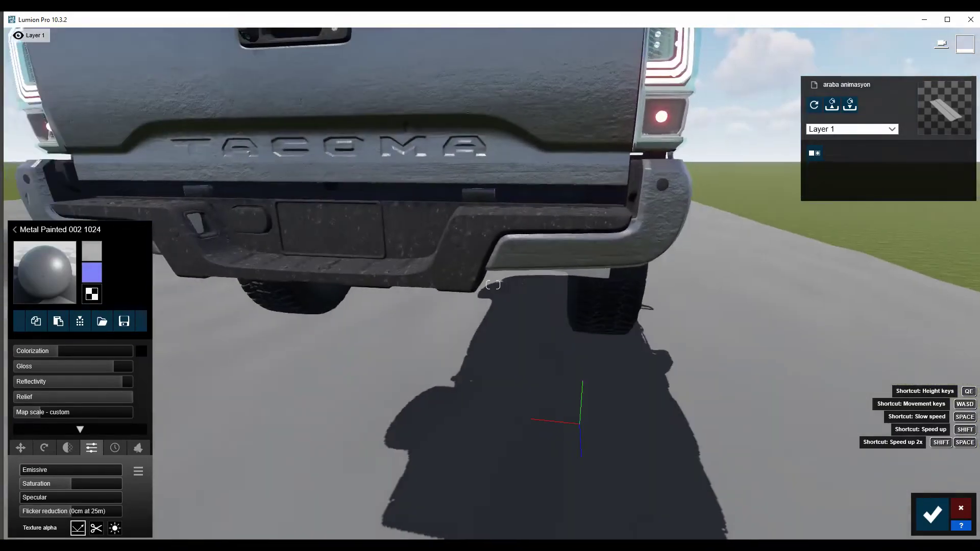
right_click_drag(331, 276, 332, 276)
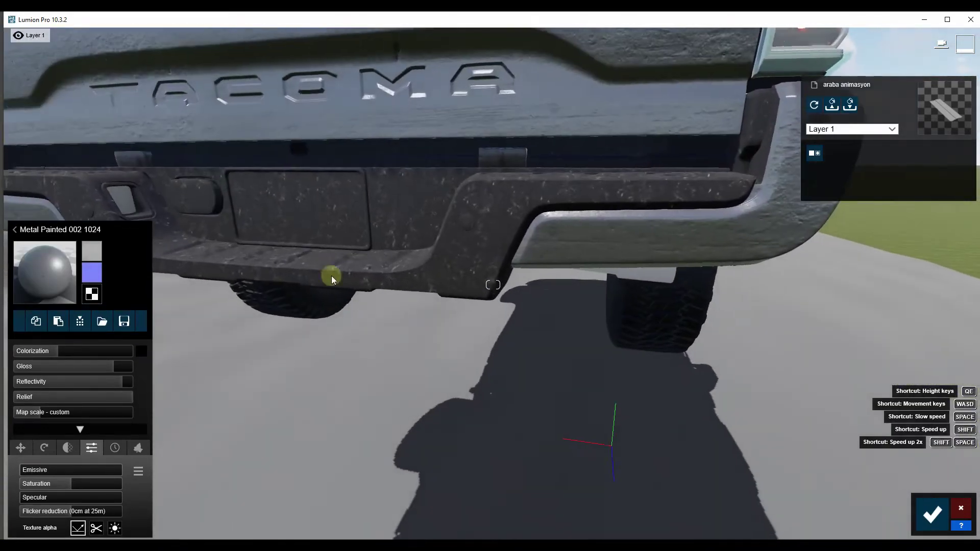
left_click(414, 227)
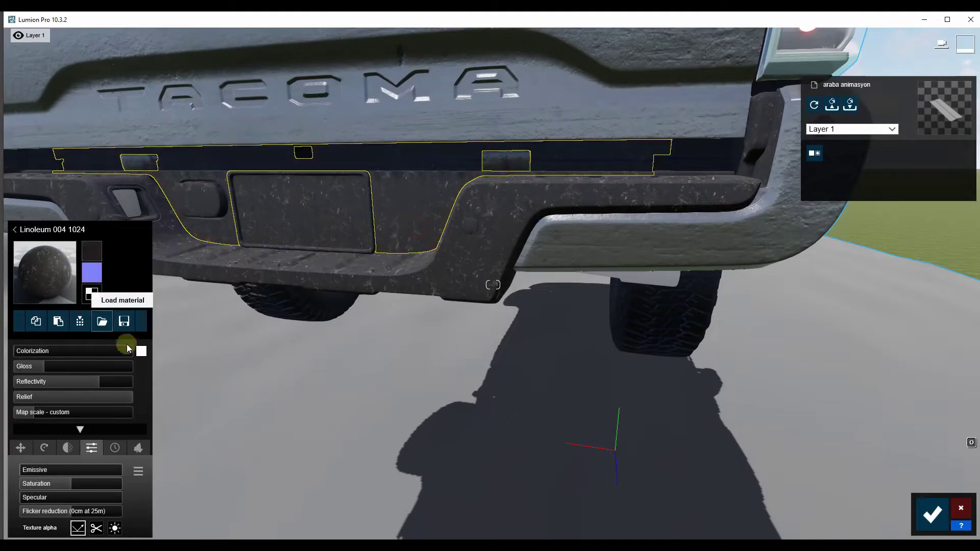
left_click(141, 351)
mouse_move(217, 366)
left_mouse_down()
mouse_move(79, 363)
mouse_move(66, 351)
left_mouse_up()
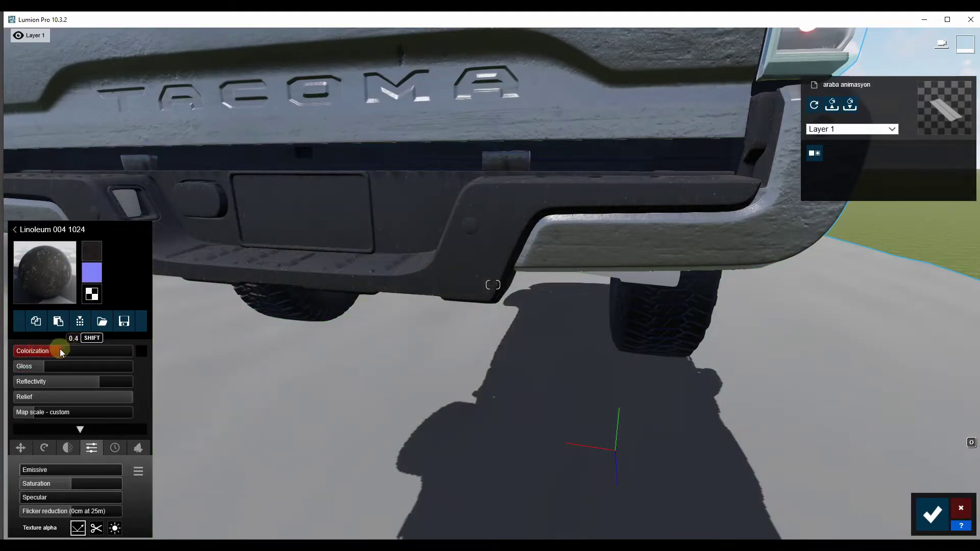
- Move the view beneath the truck and select the axle housing
right_click_drag(255, 349, 459, 349)
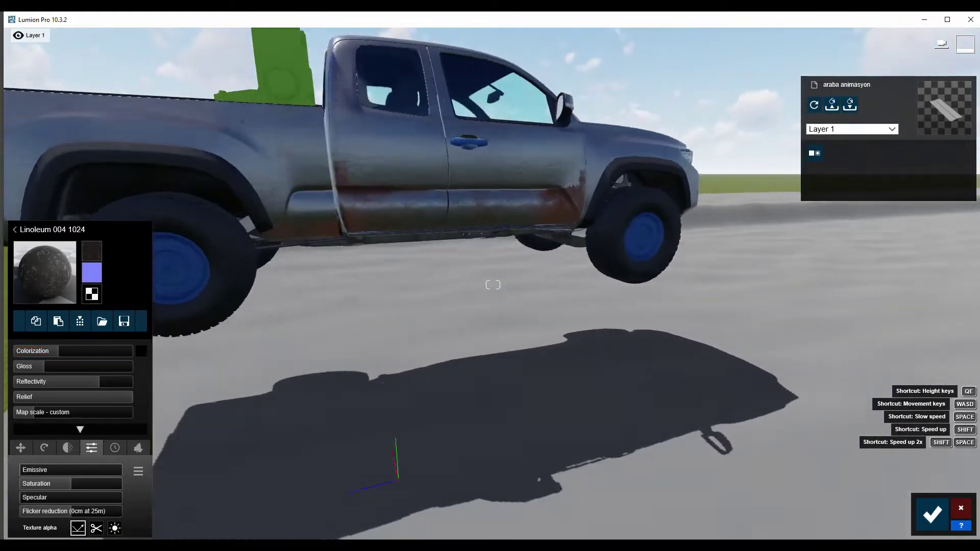
key("e")
mouse_move(493, 284)
right_mouse_down()
mouse_move(493, 245)
mouse_move(493, 286)
right_mouse_up()
left_click(345, 287)
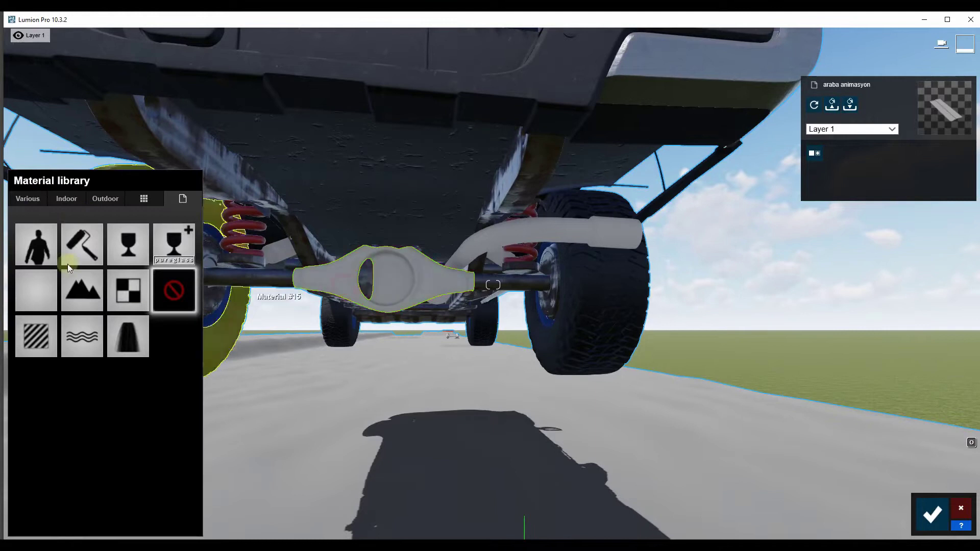
- Apply Metal Painted 007 from Outdoor Metal page 2 to the axle with maximum relief
left_click(110, 204)
left_click(143, 229)
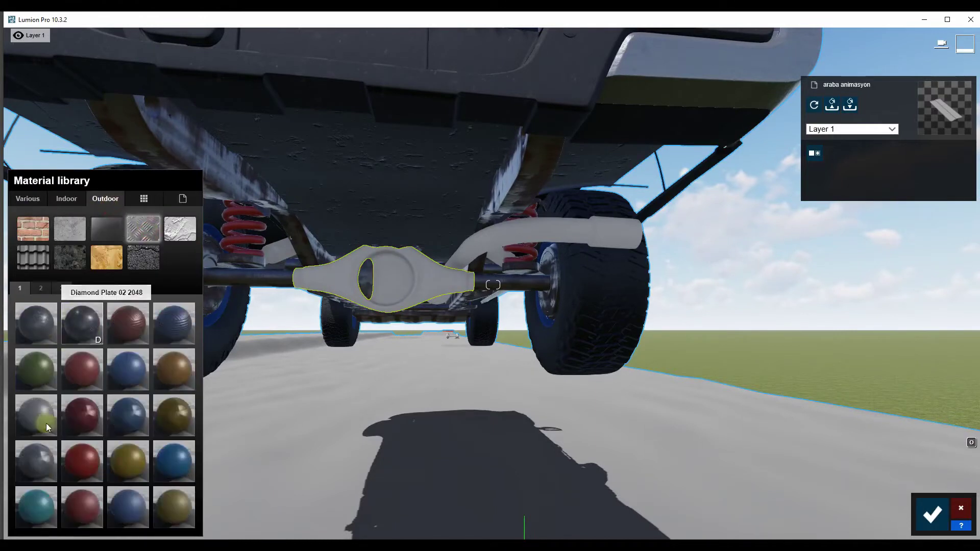
left_click(41, 289)
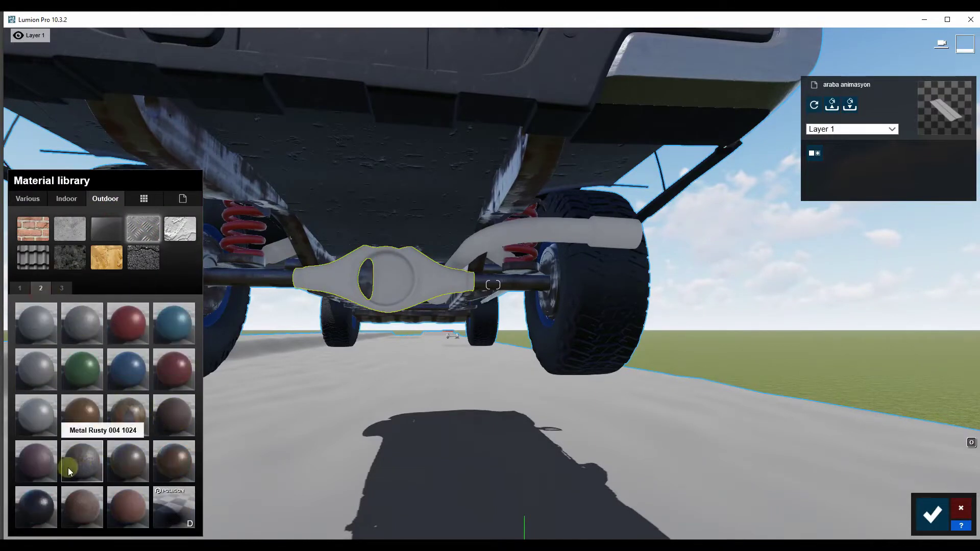
left_click(73, 331)
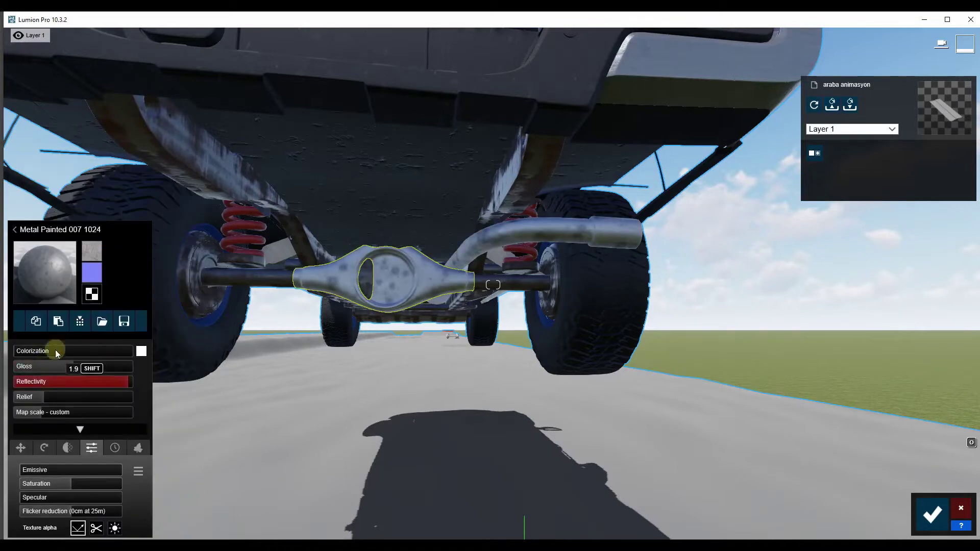
mouse_move(72, 398)
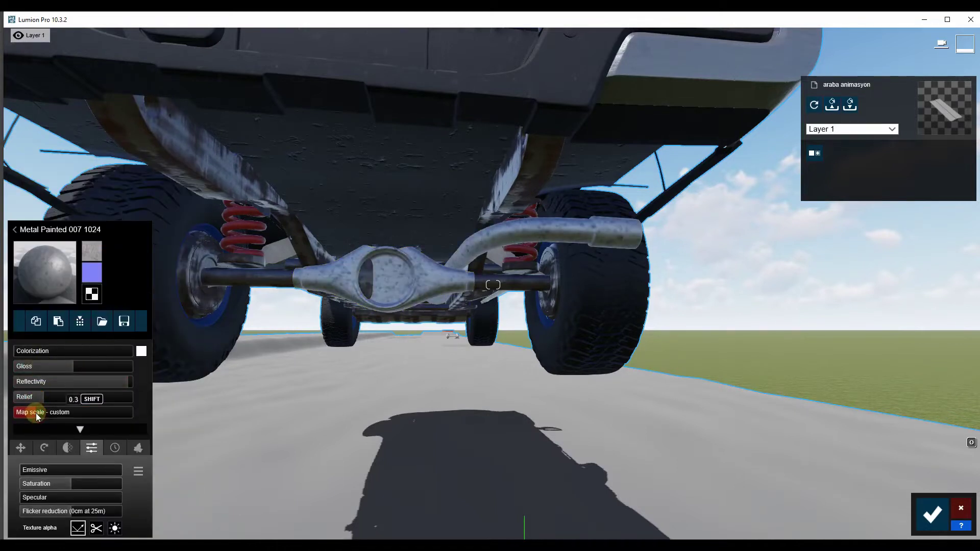
left_click_drag(41, 398, 130, 399)
- Lower the axle's gloss and reflectivity and tint it black
left_click(45, 367)
left_click(90, 382)
left_click(141, 351)
left_click_drag(231, 352, 232, 421)
left_click(47, 351)
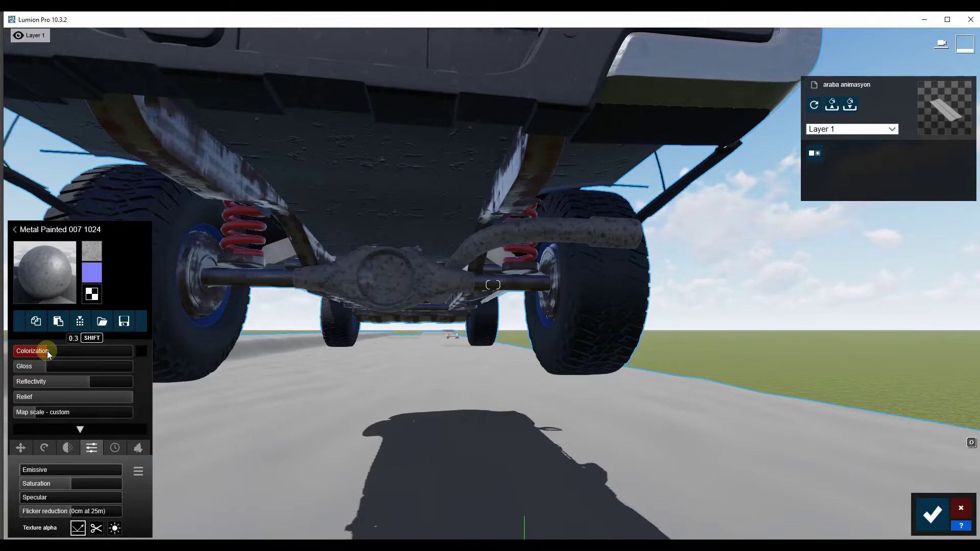
right_click_drag(307, 306, 306, 230)
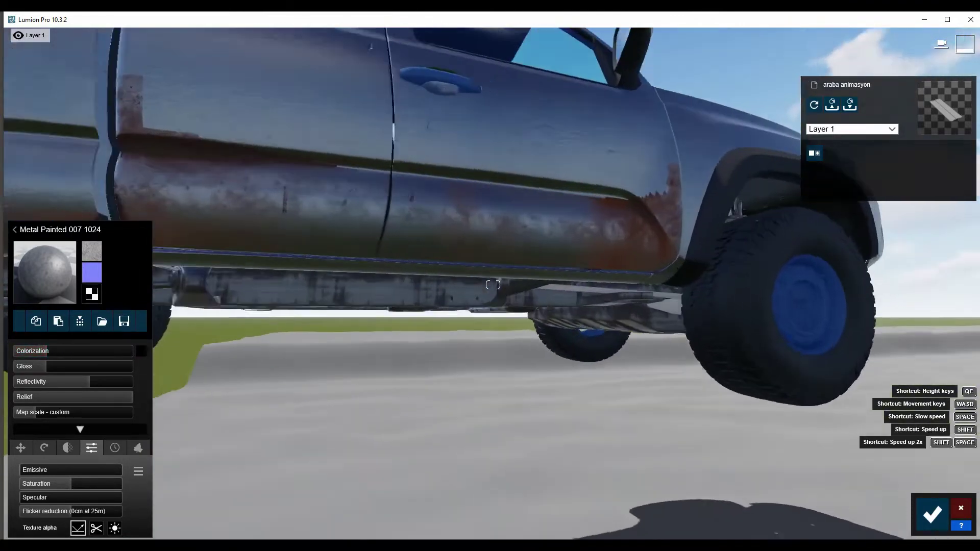
right_click_drag(493, 285, 357, 284)
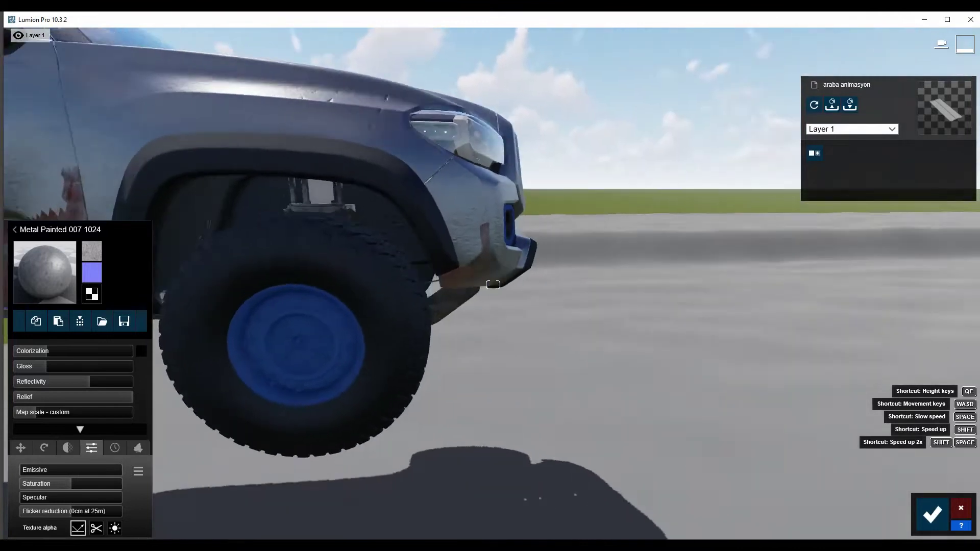
- Apply Metal Rusty 005 from Outdoor Metal page 2 to the front wheel rim
right_click_drag(494, 285, 354, 263)
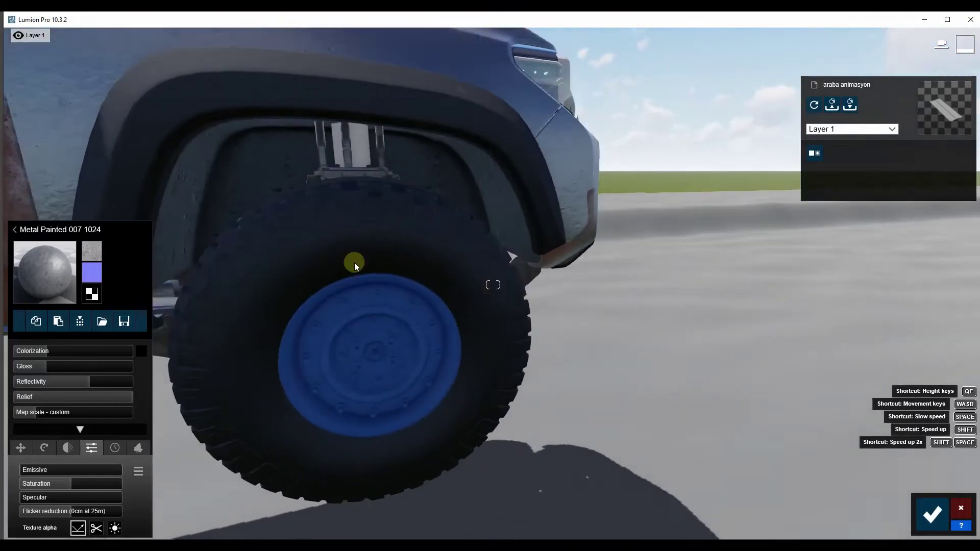
left_click(410, 337)
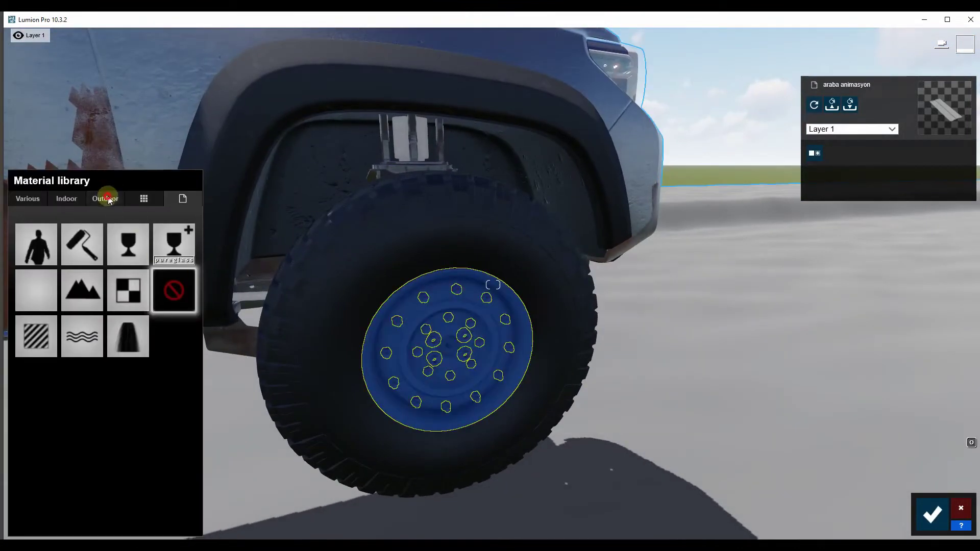
left_click(108, 200)
left_click(143, 228)
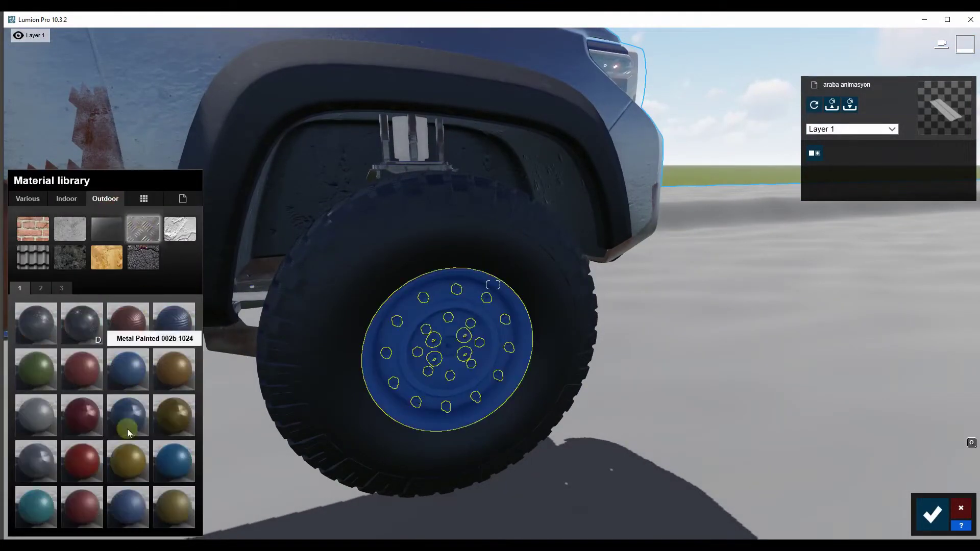
left_click(41, 288)
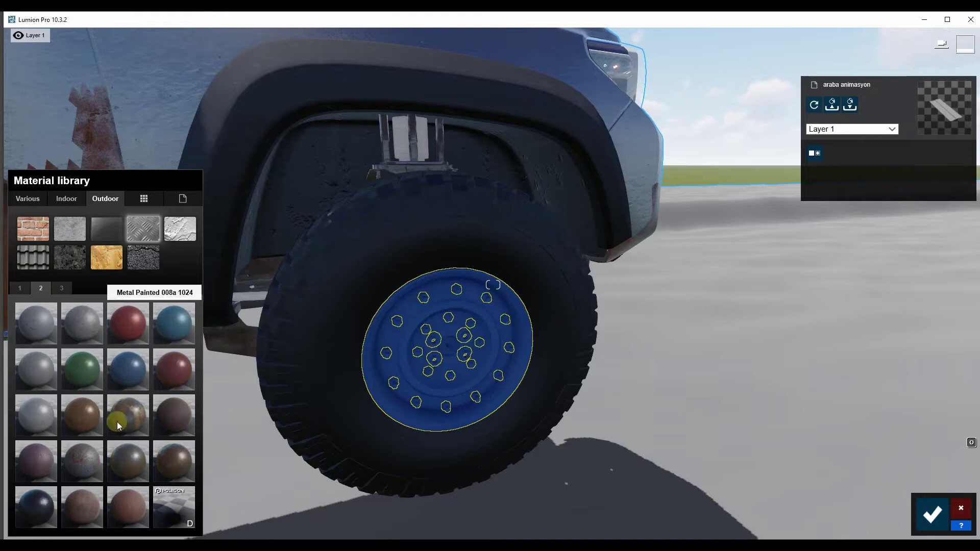
left_click(126, 467)
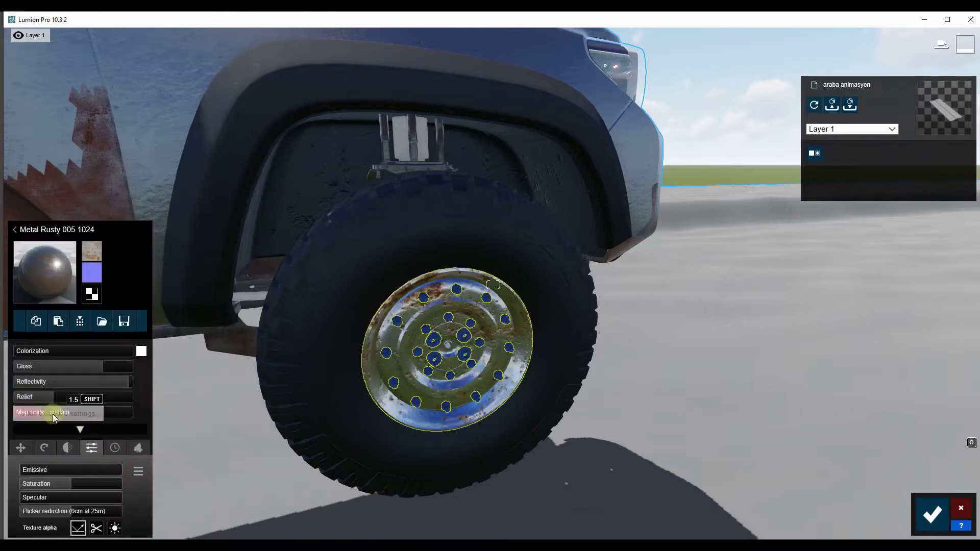
- Adjust the rim's rust texture scale, reflectivity and glossiness
left_click_drag(41, 416, 124, 397)
scroll(312, 379, "up", 5)
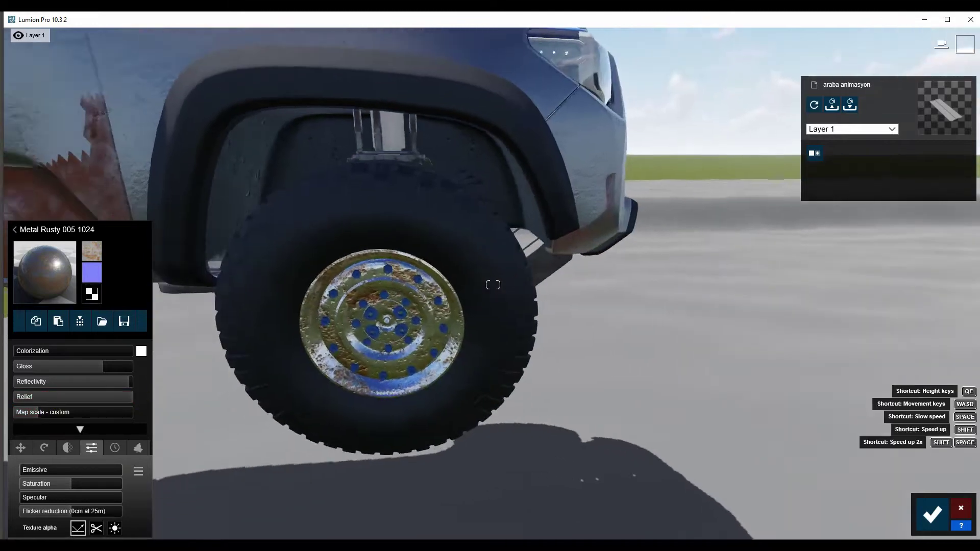
left_click_drag(77, 382, 82, 382)
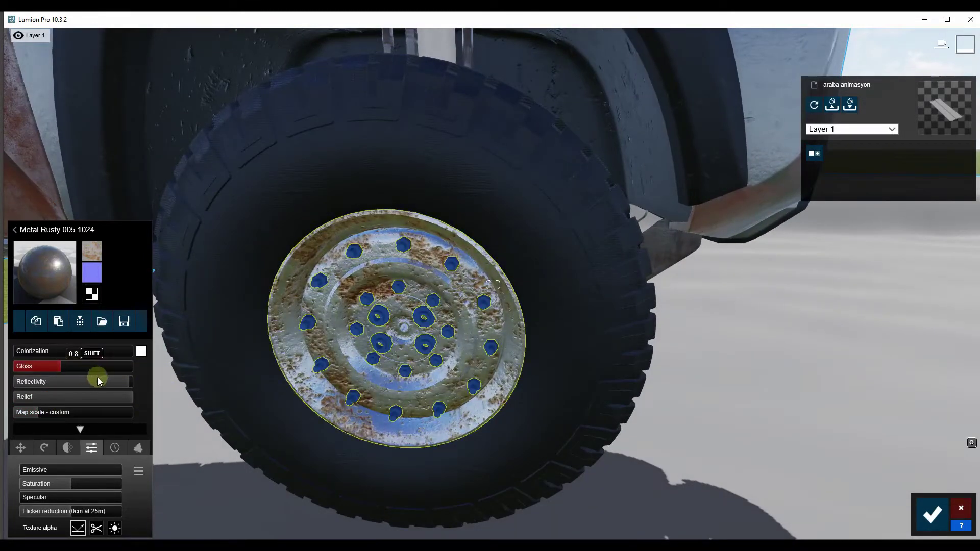
left_click(72, 366)
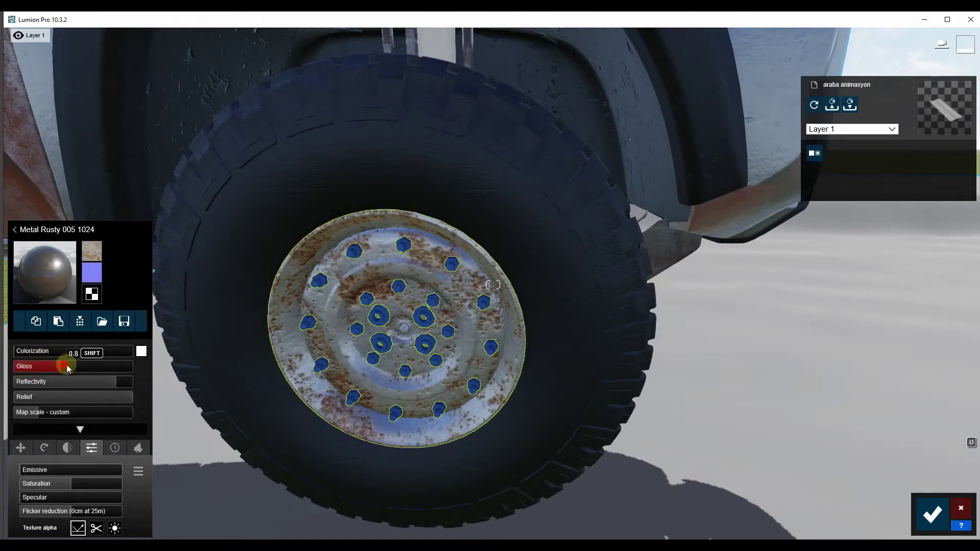
- Tint the rusty rim black and lower colorization to about 0.4
left_click(141, 351)
left_click_drag(231, 367, 217, 424)
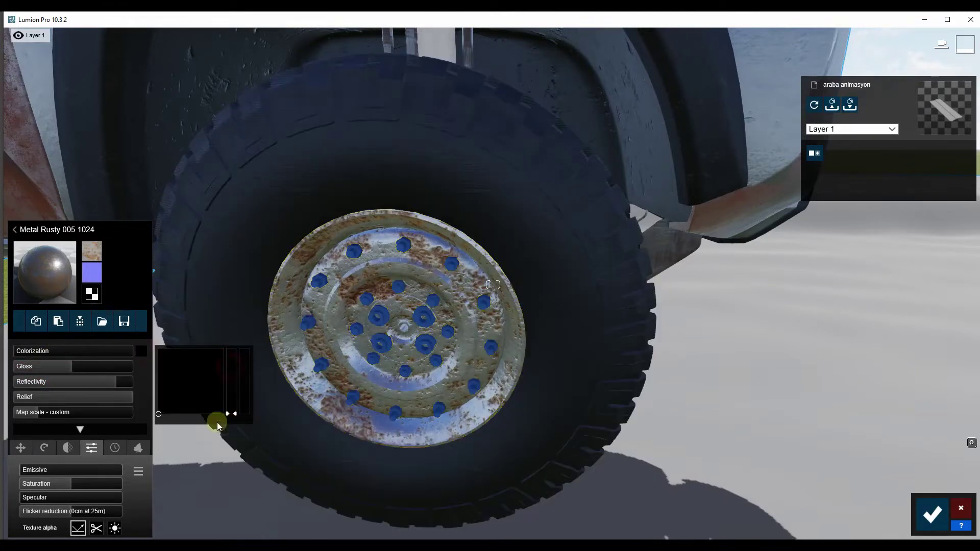
left_click_drag(24, 351, 59, 348)
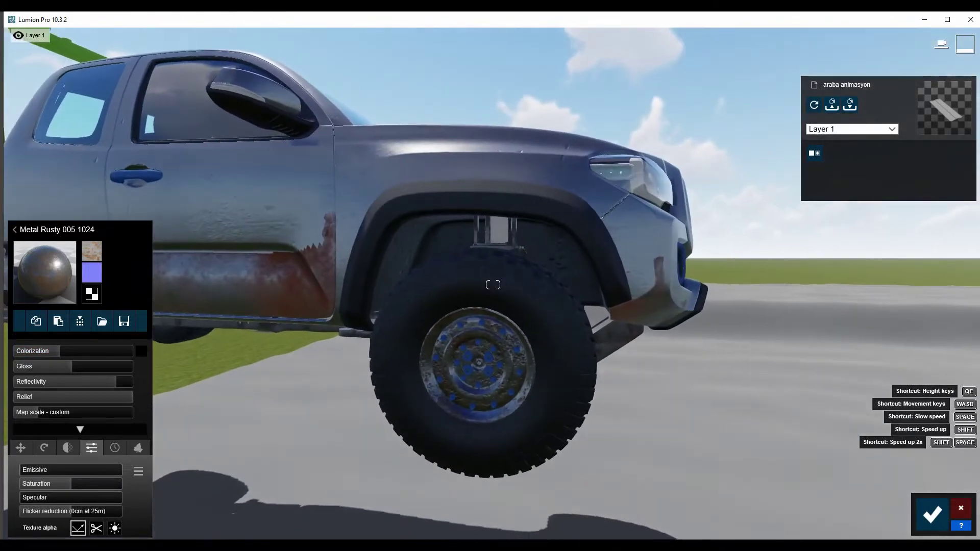
right_click_drag(308, 279, 307, 279)
left_click(58, 351)
left_click_drag(57, 352, 32, 357)
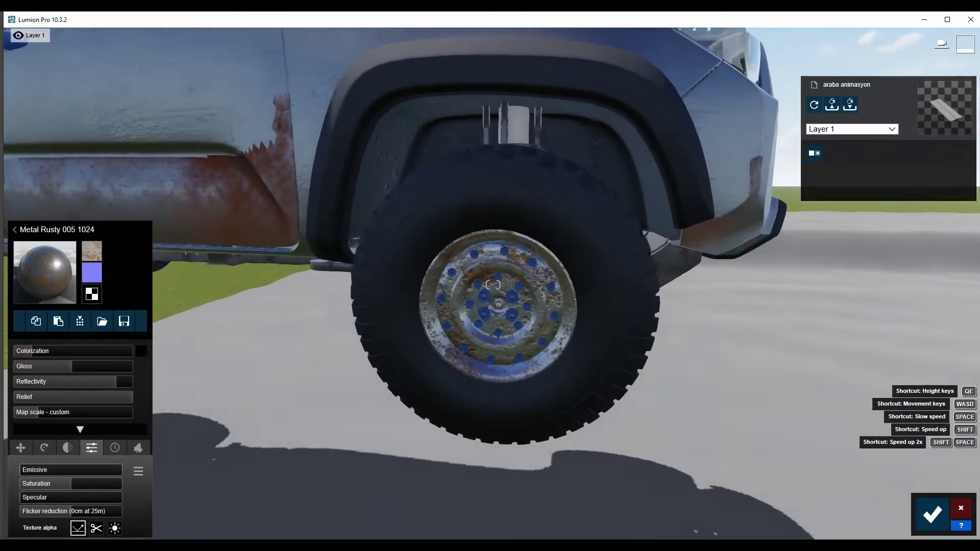
right_click_drag(333, 269, 333, 268)
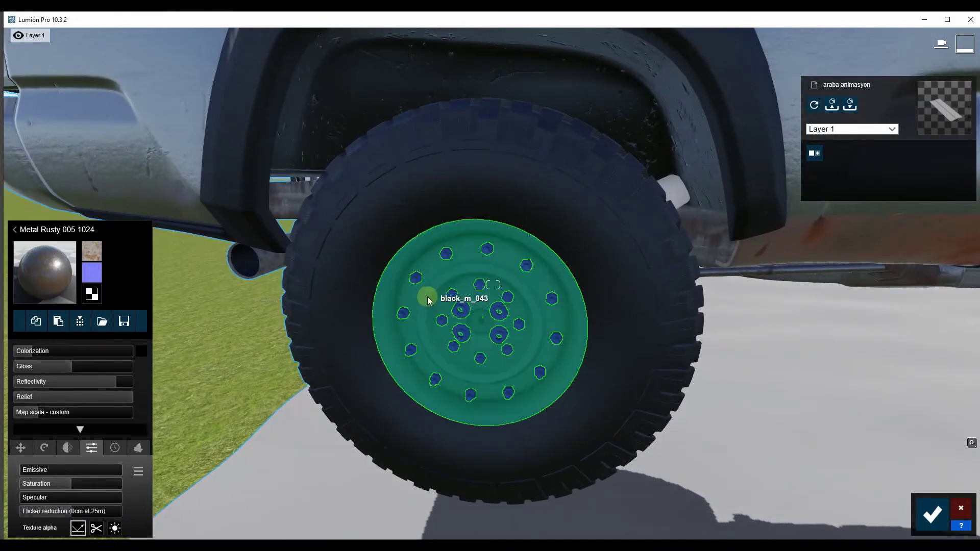
- Paste the rusty metal material onto two blue rims as Standard materials
left_click(427, 295)
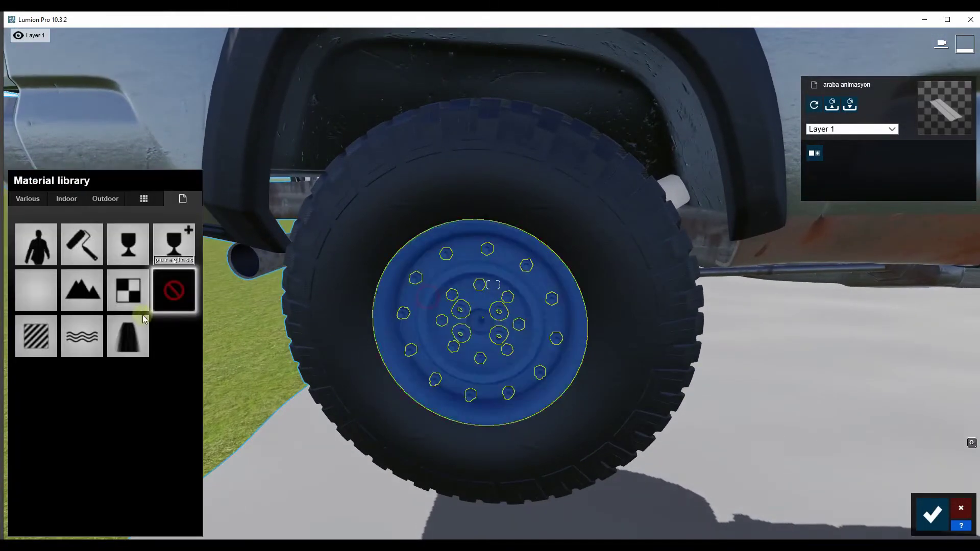
left_click(36, 336)
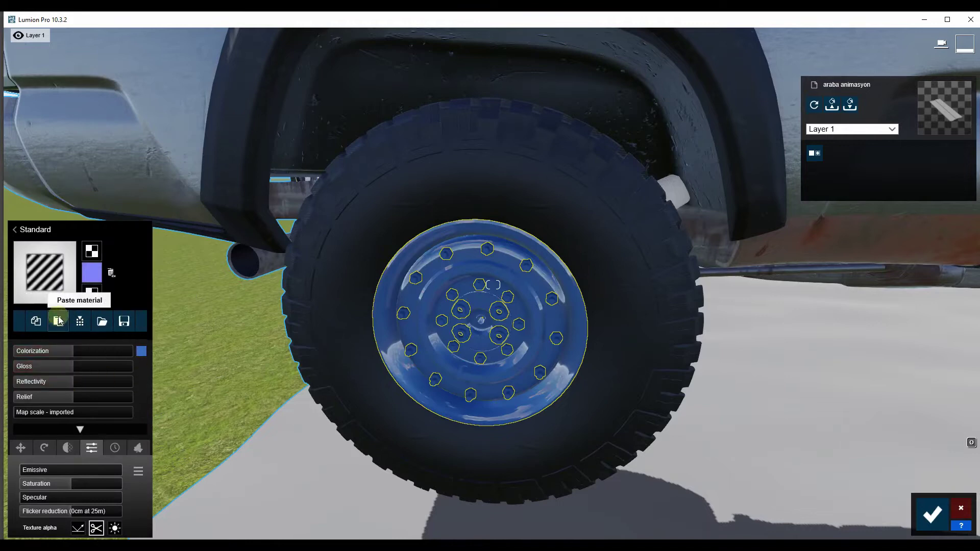
left_click(58, 322)
right_click_drag(493, 285, 385, 305)
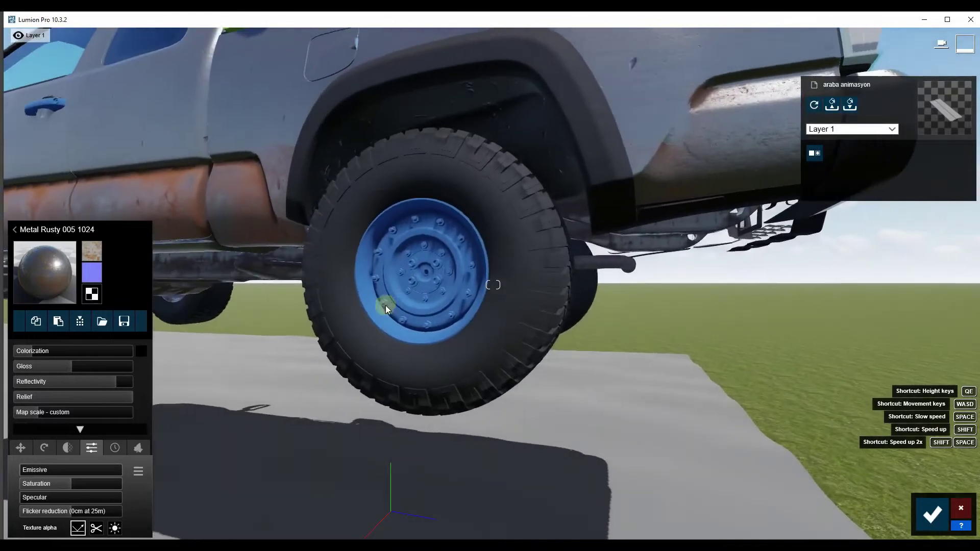
left_click(385, 305)
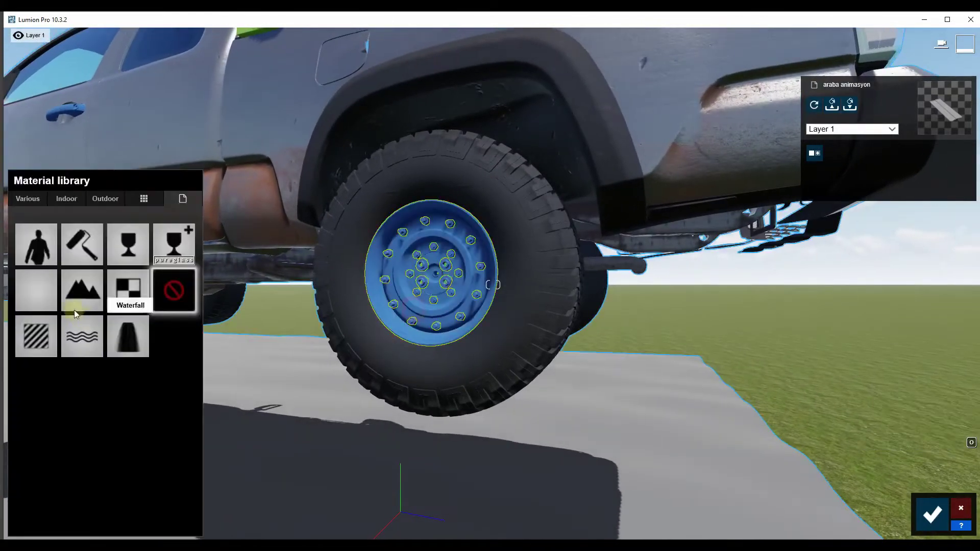
left_click(36, 290)
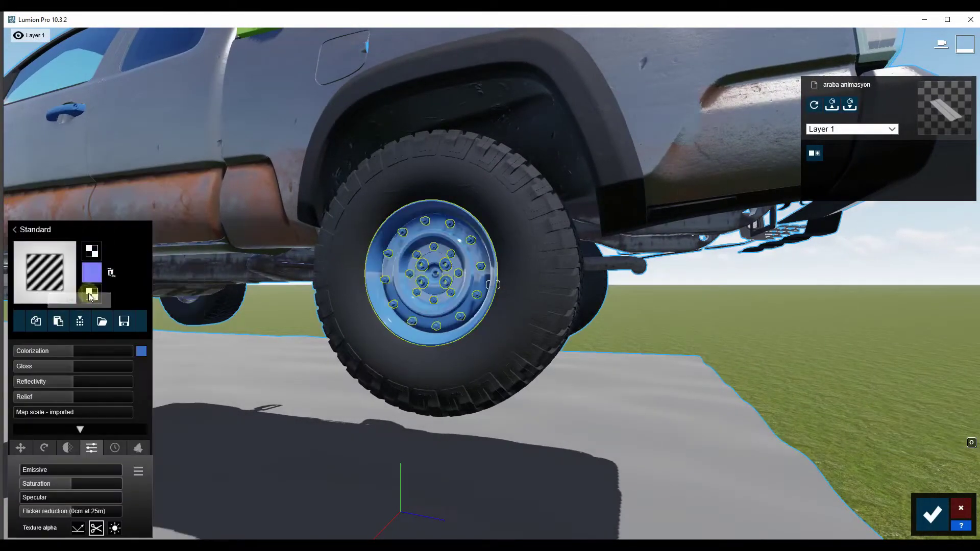
left_click(474, 317)
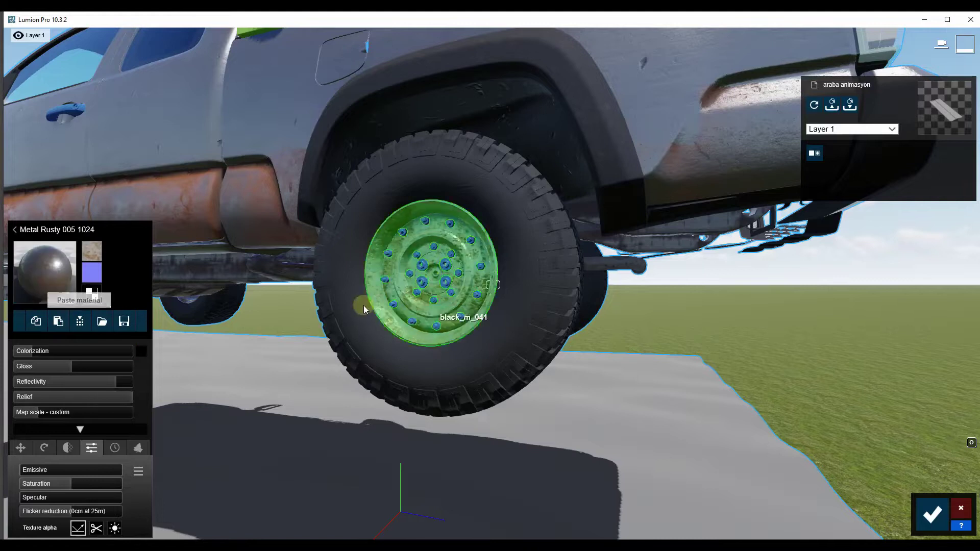
right_click_drag(363, 305, 352, 307)
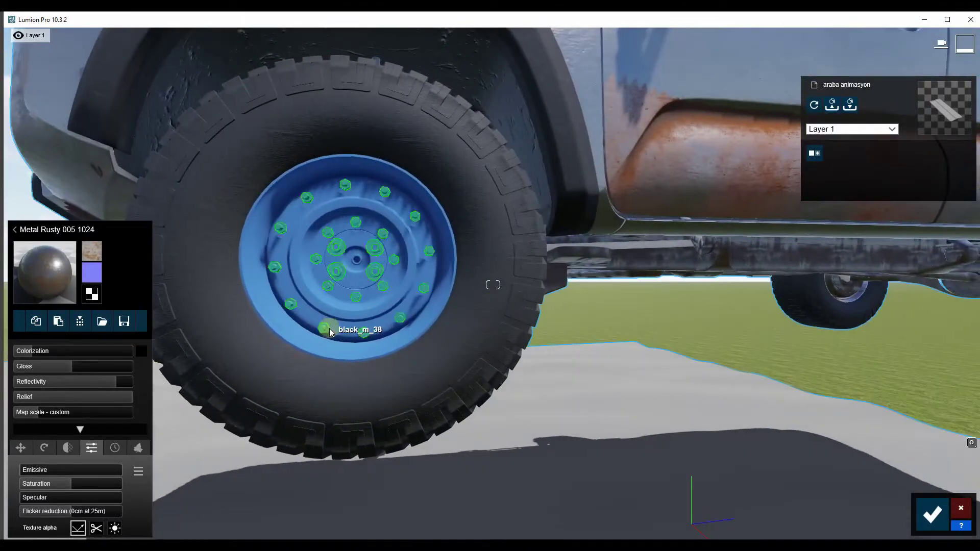
- Paste the rusty metal onto a third wheel's blue rim
left_click(327, 339)
left_click(74, 207)
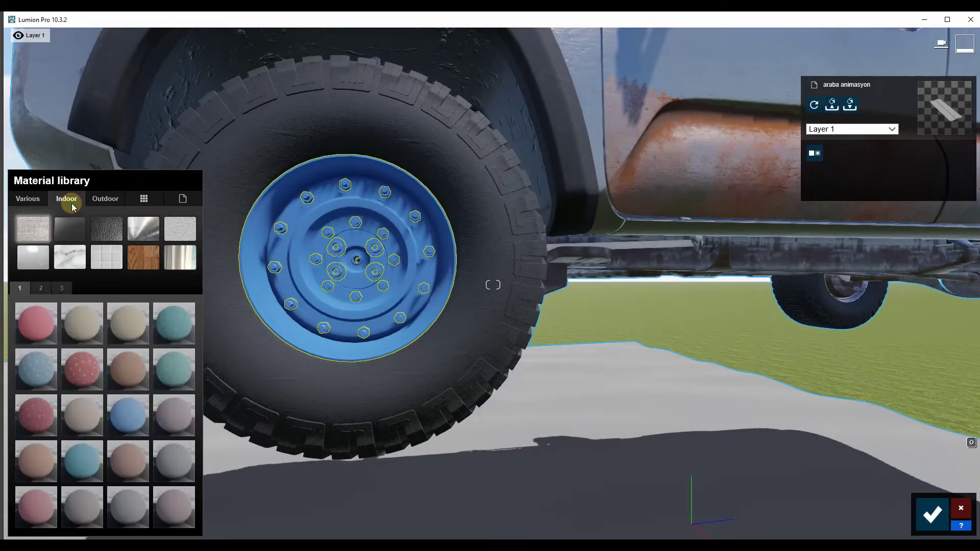
left_click(105, 199)
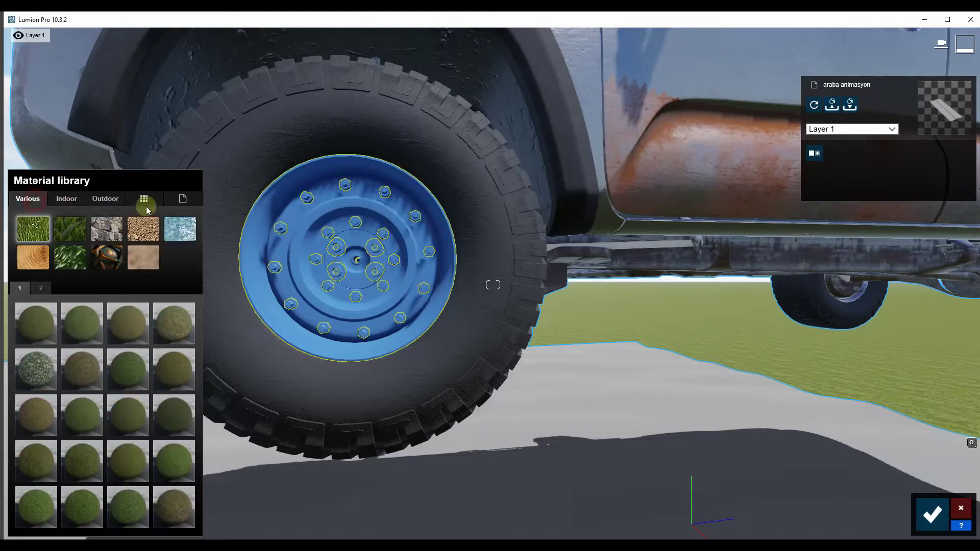
left_click(182, 199)
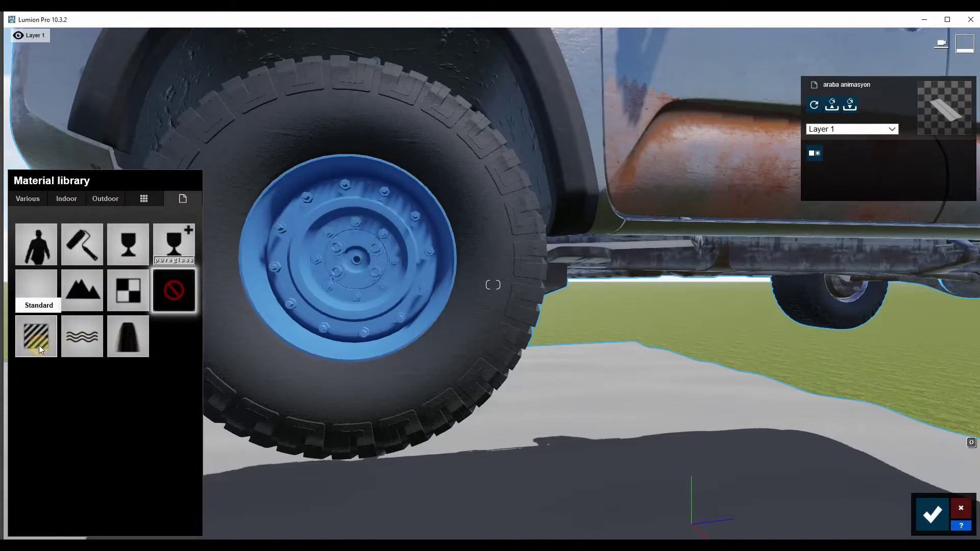
left_click(39, 345)
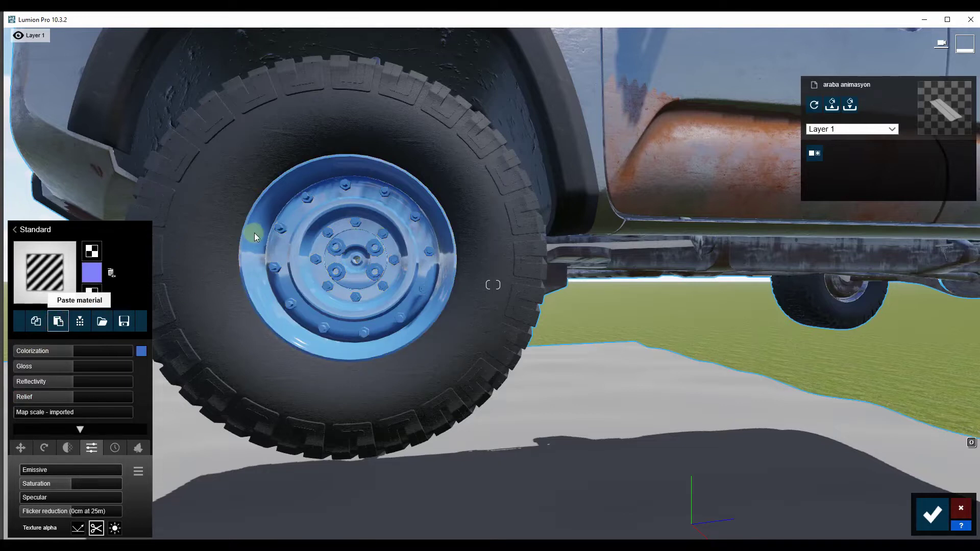
left_click(280, 232)
left_click(105, 200)
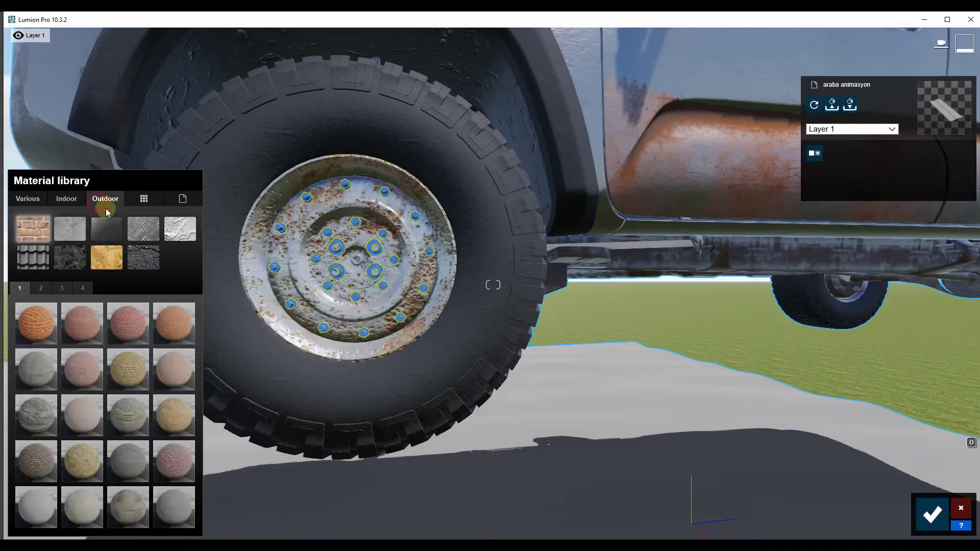
- Apply Metal Painted 002 1024 to the wheel bolts and tint it black
left_click(145, 235)
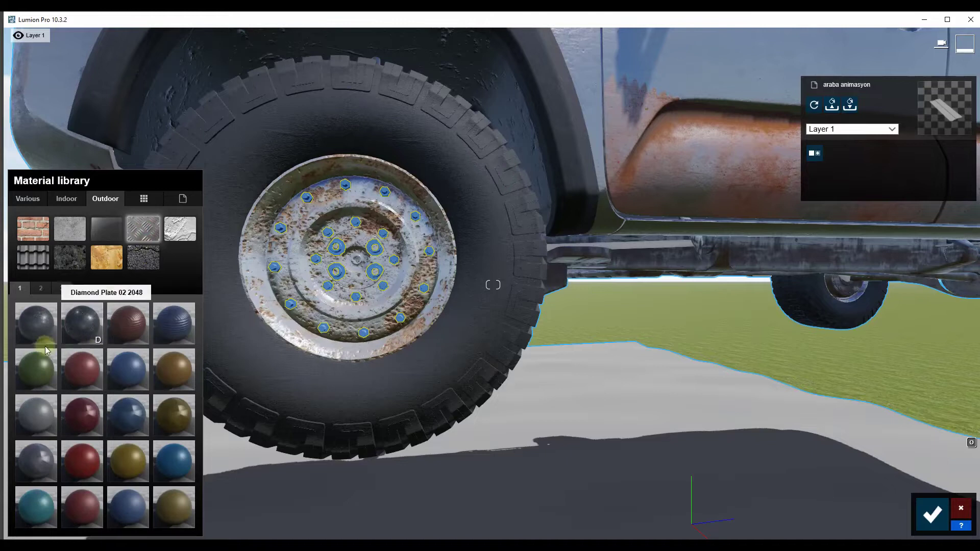
left_click(37, 419)
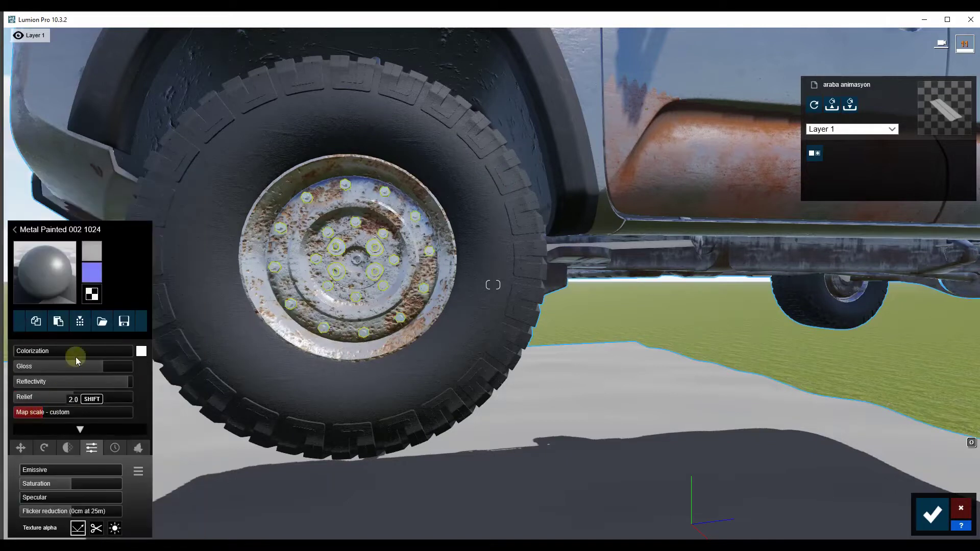
left_click(142, 351)
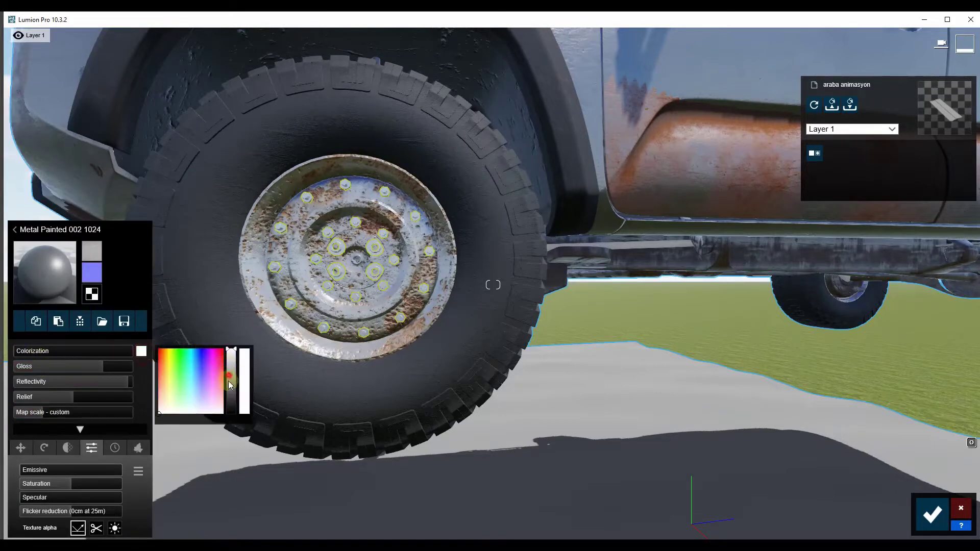
left_click_drag(230, 379, 217, 423)
mouse_move(163, 352)
right_mouse_down()
mouse_move(153, 352)
mouse_move(139, 299)
right_mouse_up()
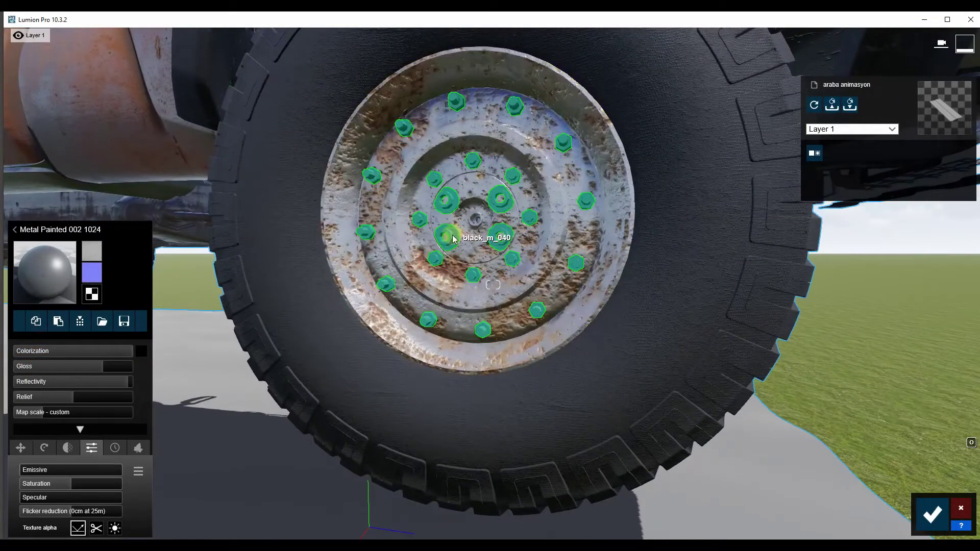
- Paste the black Metal Painted 002 onto another wheel's lug bolts
left_click(447, 236)
left_click(28, 343)
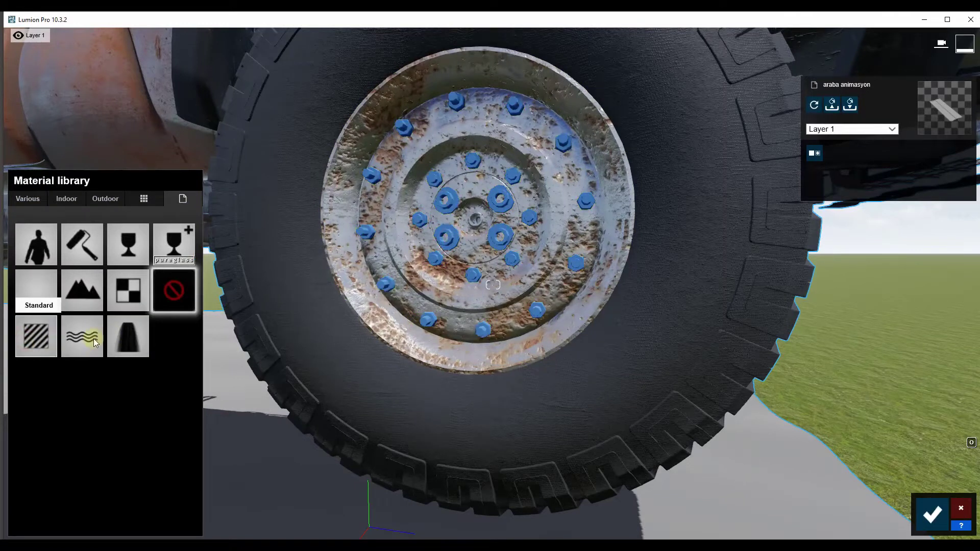
left_click(58, 321)
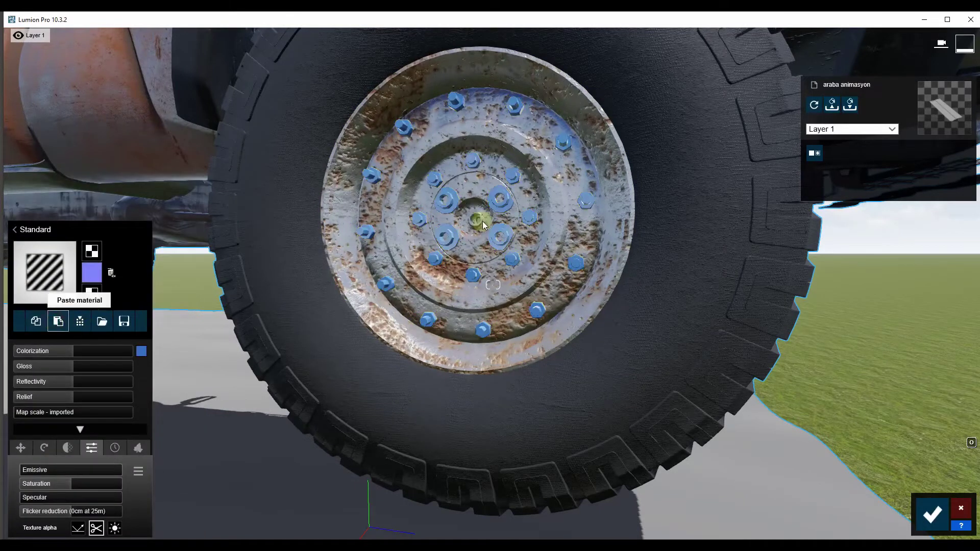
left_click(483, 221)
right_click_drag(482, 222, 459, 245)
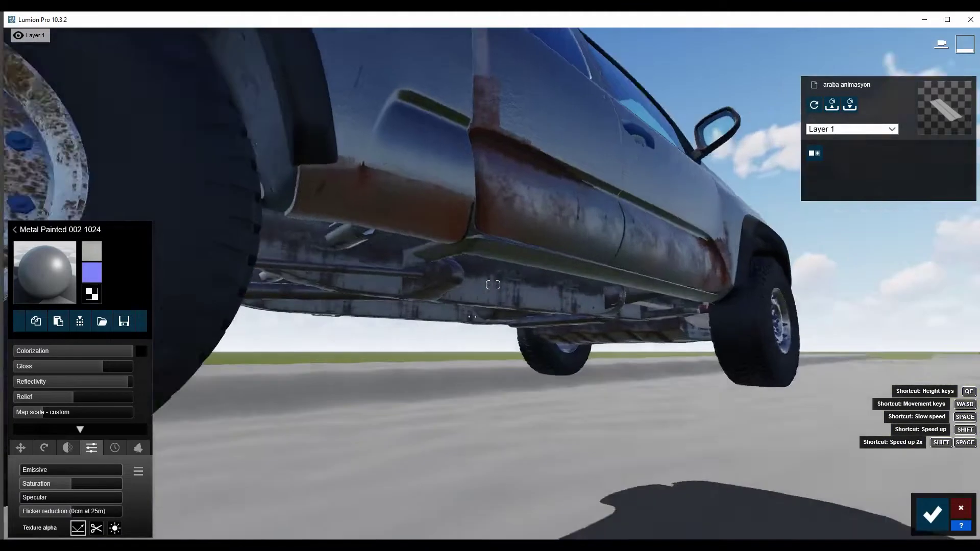
right_click_drag(493, 285, 493, 285)
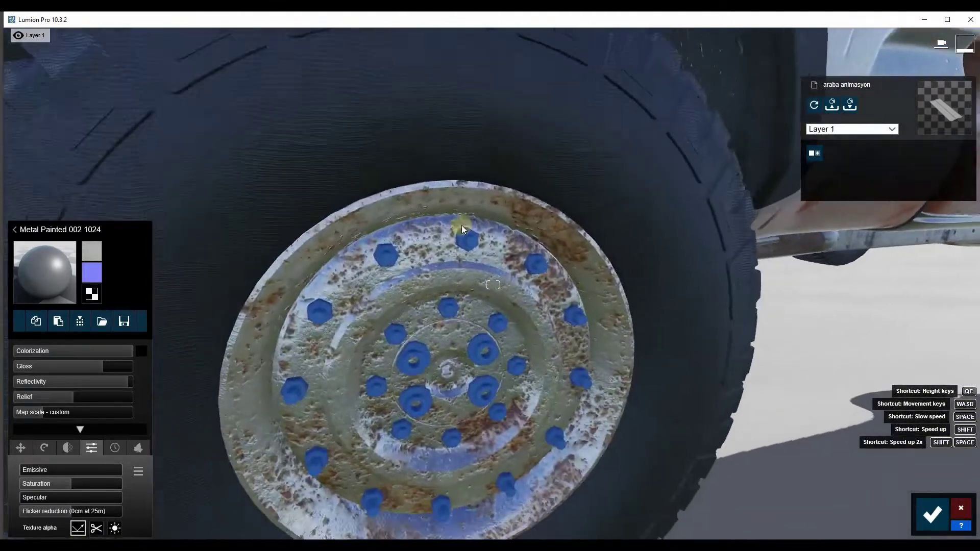
- Paste the same painted metal onto the bolts and nuts of two more wheels
scroll(492, 285, "down", 5)
left_click(482, 253)
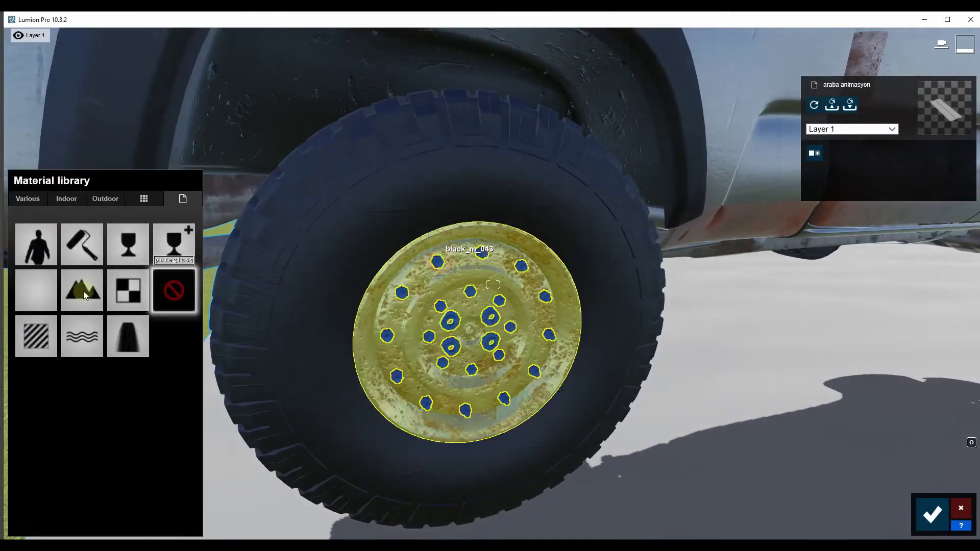
left_click(42, 326)
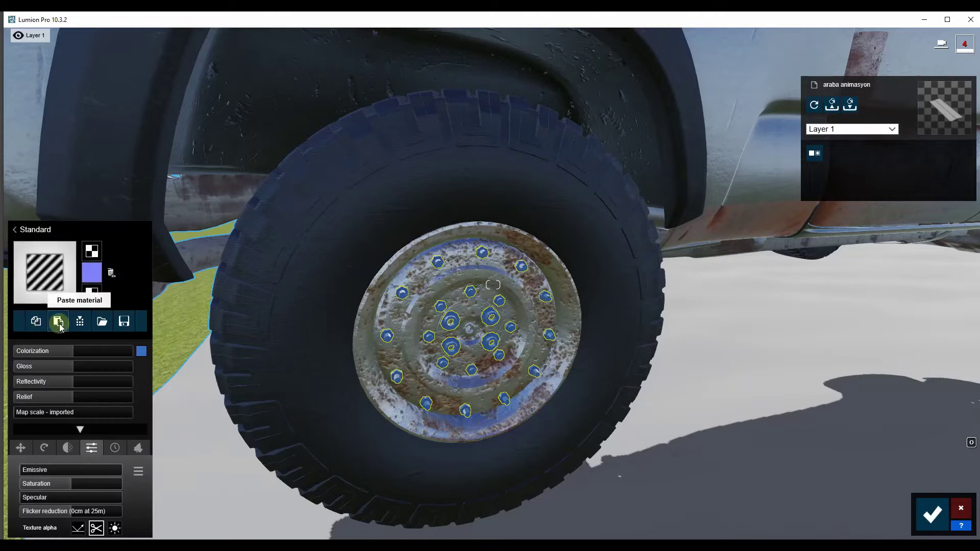
left_click(409, 295)
right_click_drag(408, 295, 409, 295)
scroll(493, 285, "up", 3)
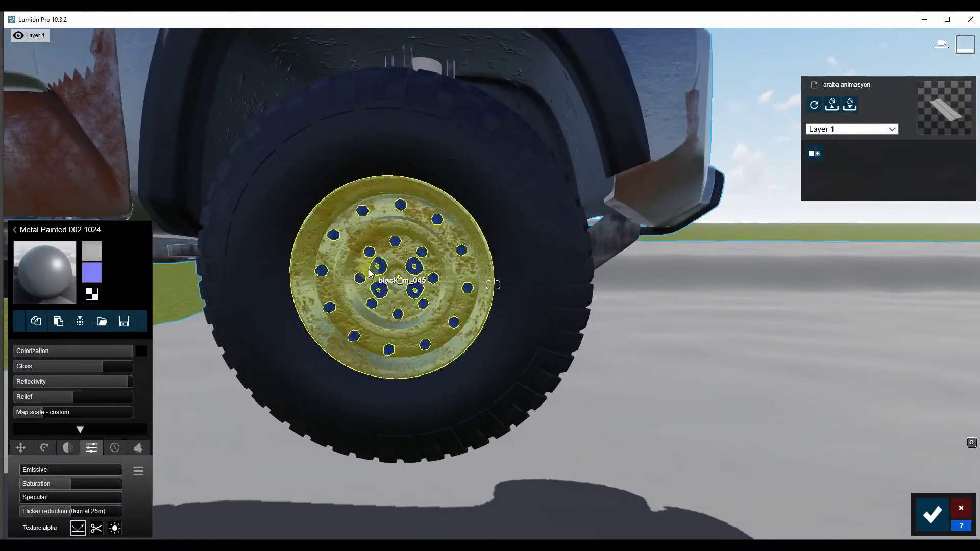
left_click(380, 267)
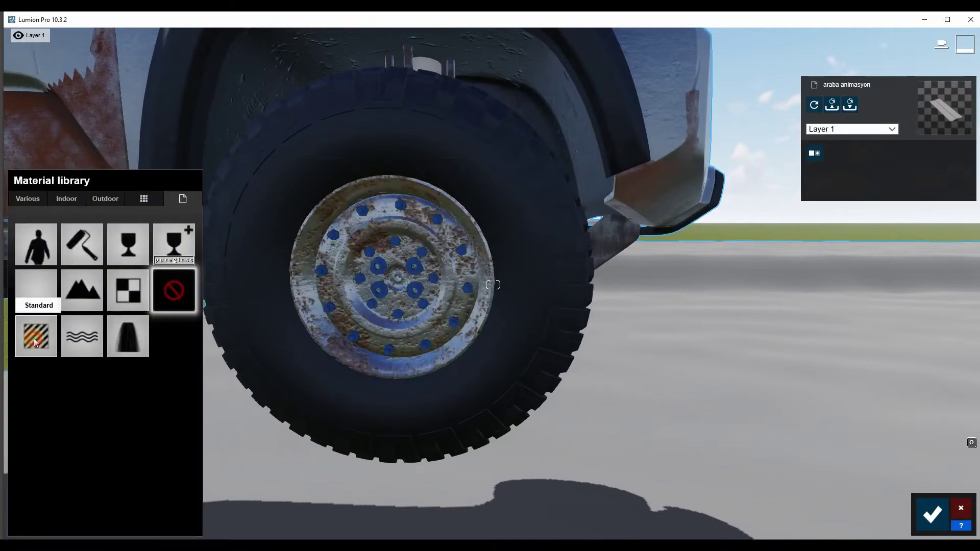
left_click(56, 351)
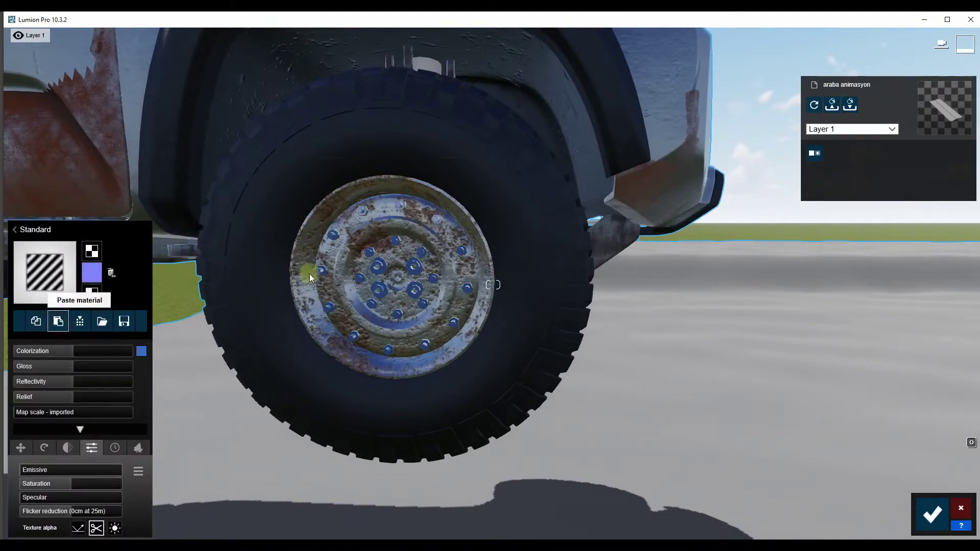
left_click(340, 260)
right_click_drag(340, 260, 393, 289)
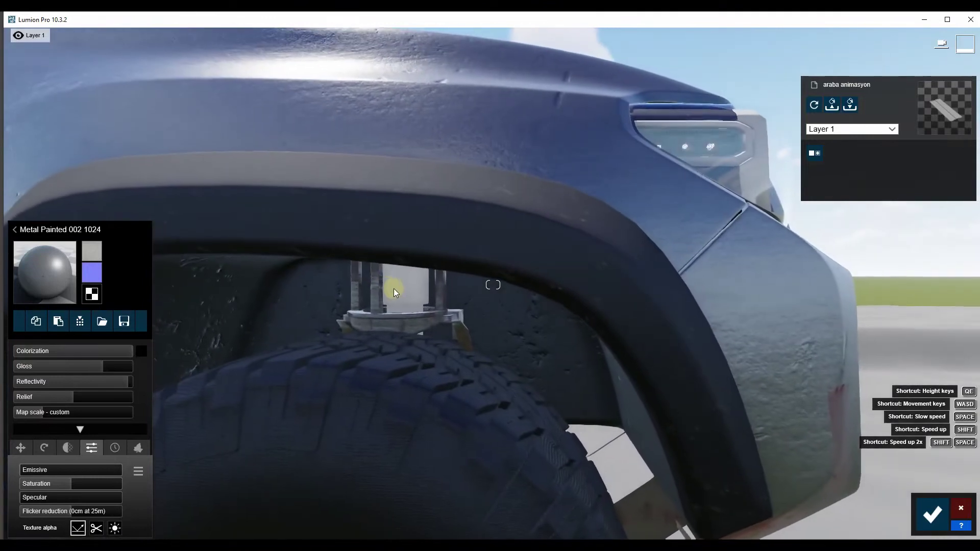
- Give the shock absorber Polii Metal MachiningRadial 001 2k with relief 1.4 and colorization 0.8
left_click(393, 289)
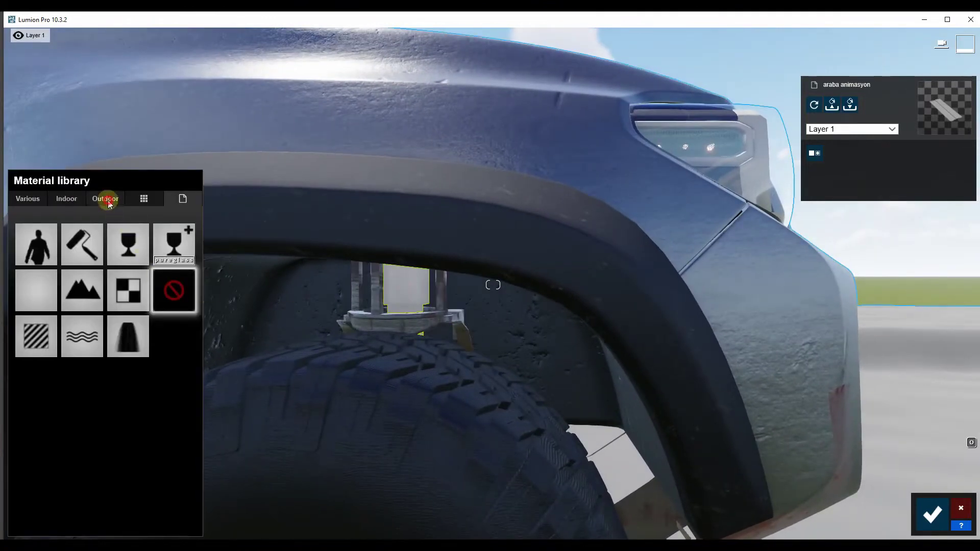
left_click(109, 203)
left_click(142, 228)
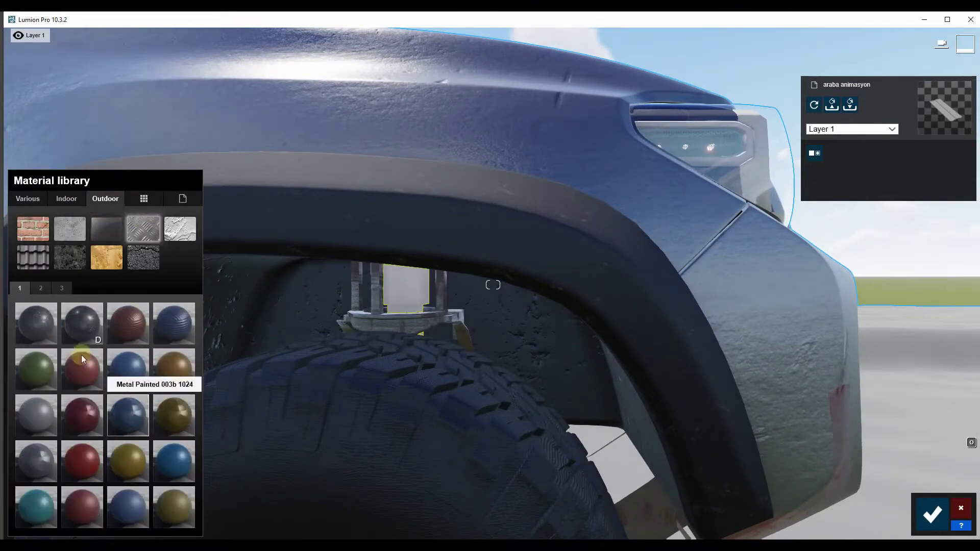
left_click(41, 289)
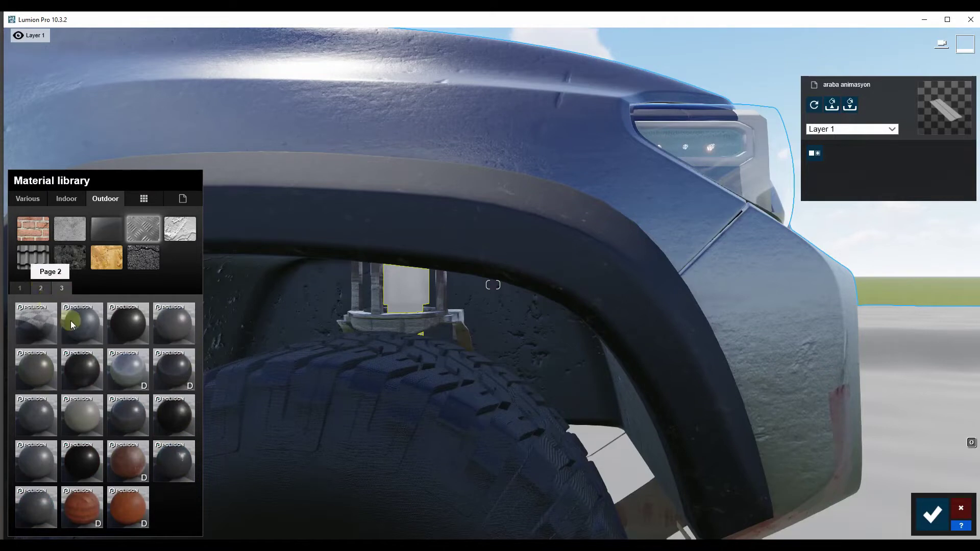
left_click(37, 376)
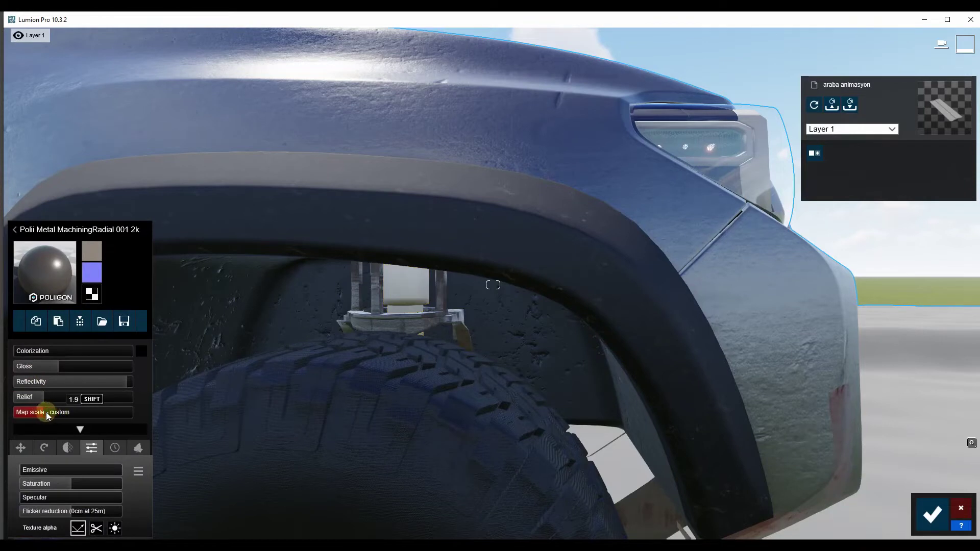
left_click_drag(45, 398, 94, 398)
mouse_move(109, 381)
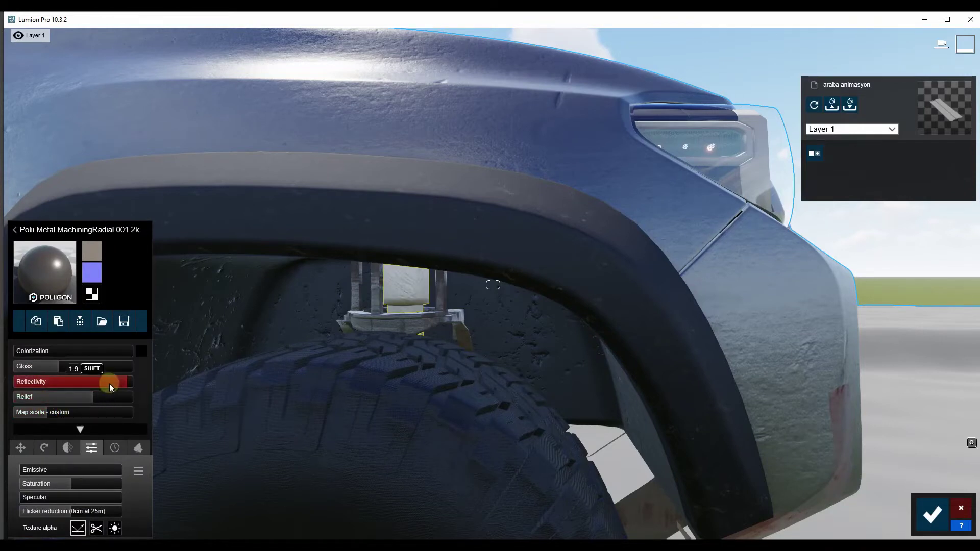
left_click(63, 351)
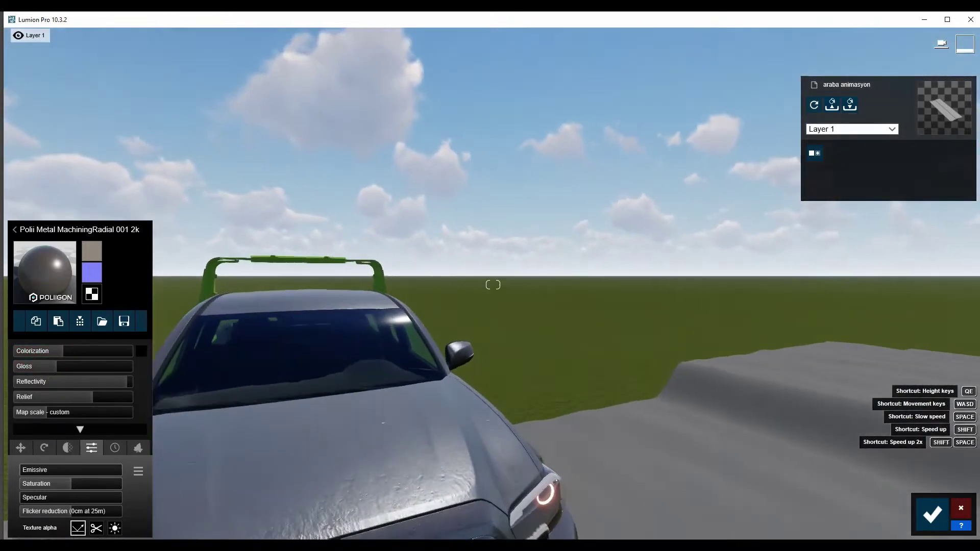
- Apply the Glass Advanced custom material to the windshield
right_click_drag(290, 321, 290, 321)
left_click(293, 329)
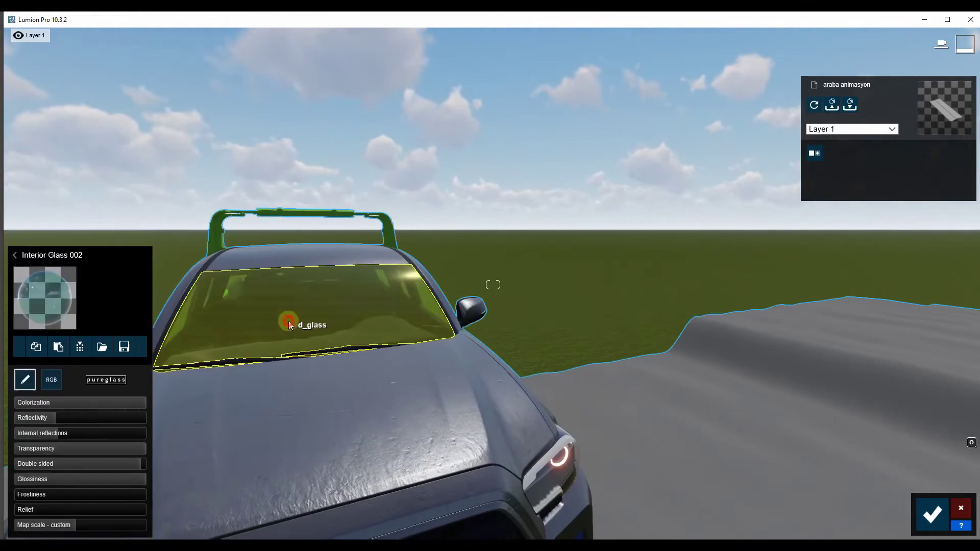
left_click(47, 308)
left_click(182, 199)
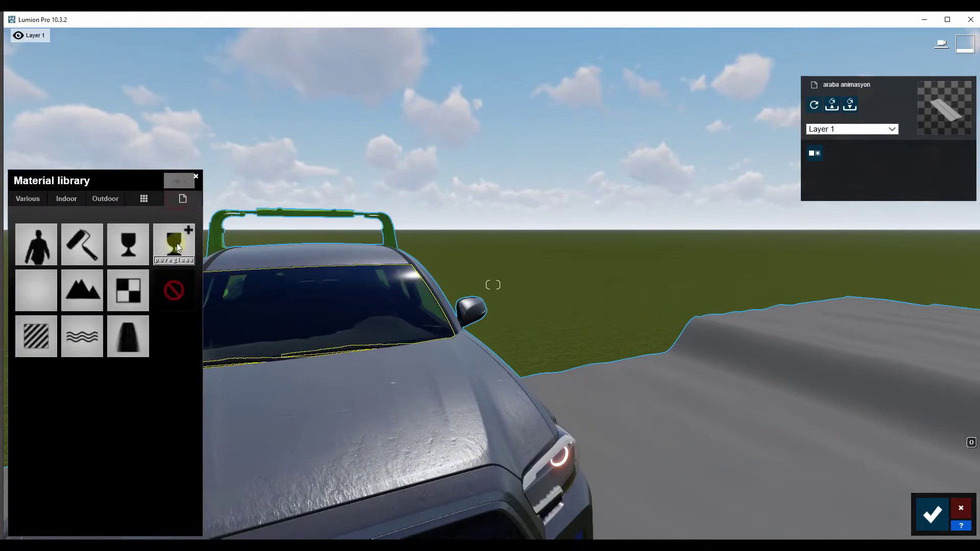
left_click(136, 240)
right_click_drag(175, 247, 175, 247)
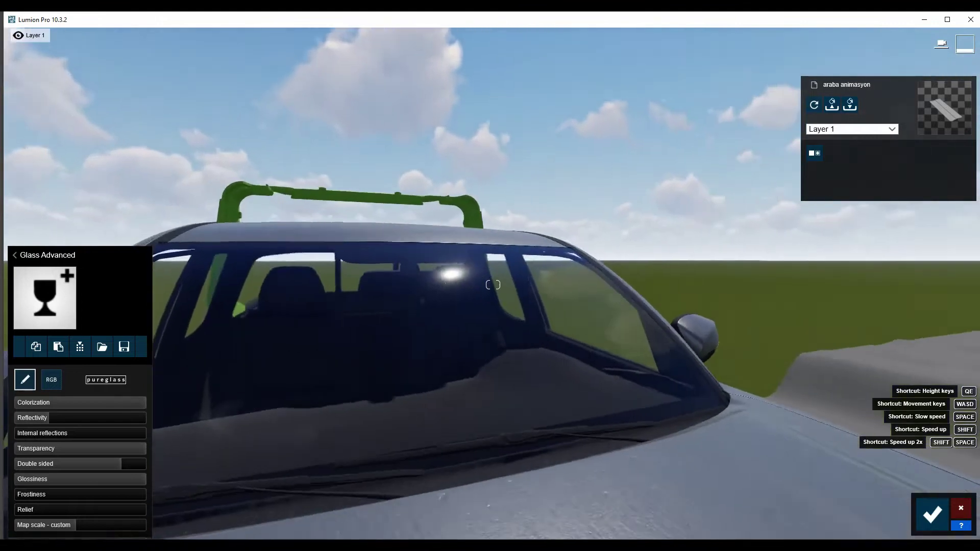
right_click_drag(334, 271, 335, 271)
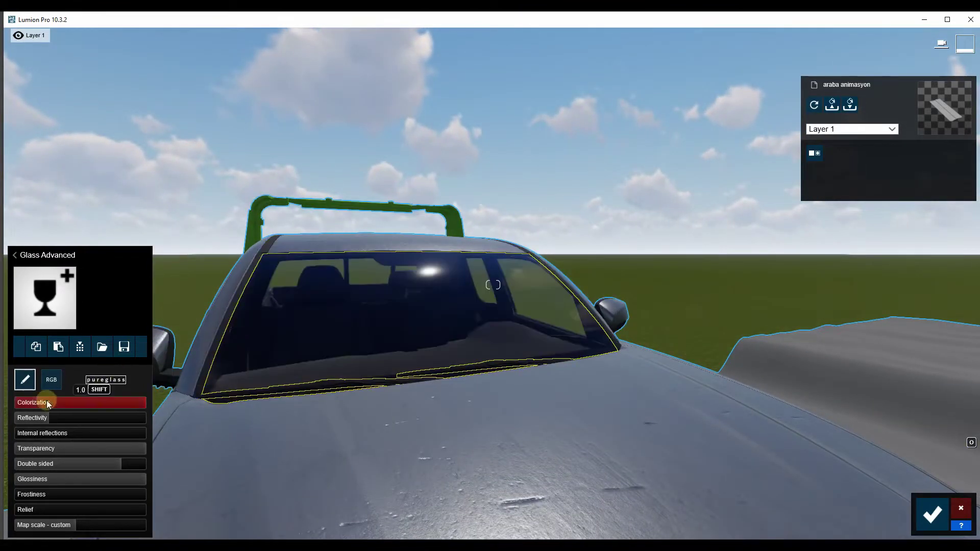
- Darken the windshield glass colour to black with colorization lowered to 0.1
left_click(51, 380)
left_click_drag(108, 414, 106, 471)
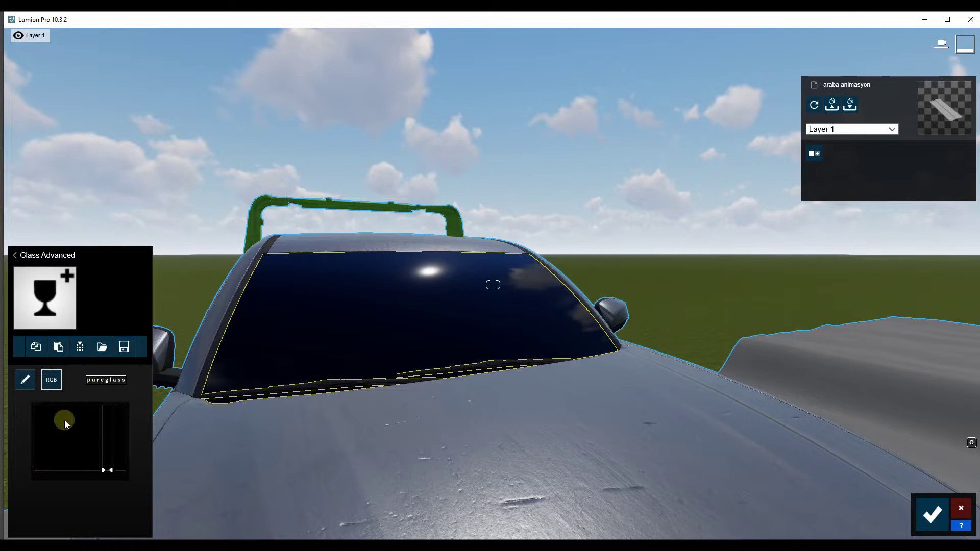
left_click(28, 381)
mouse_move(104, 403)
left_mouse_down()
mouse_move(51, 411)
mouse_move(140, 401)
left_mouse_up()
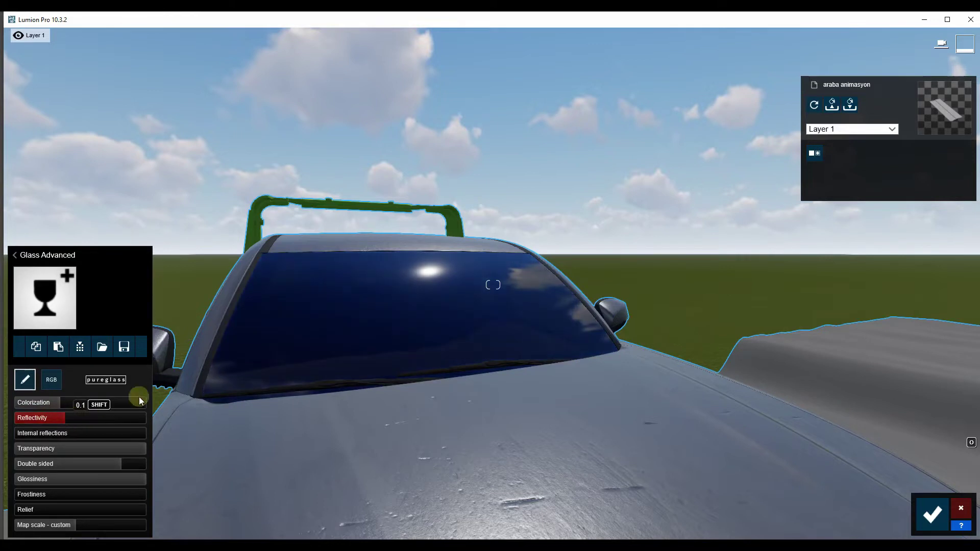
key("s")
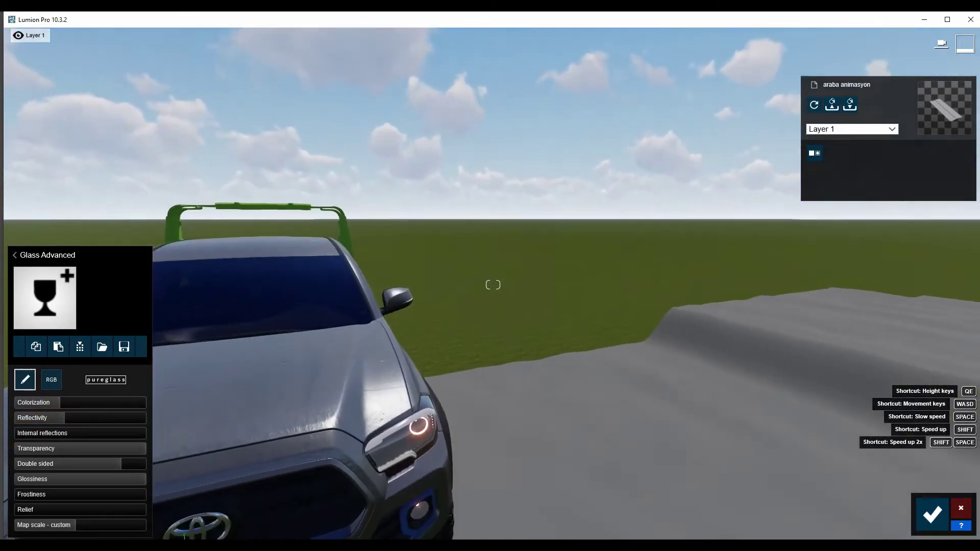
right_click_drag(492, 285, 26, 533)
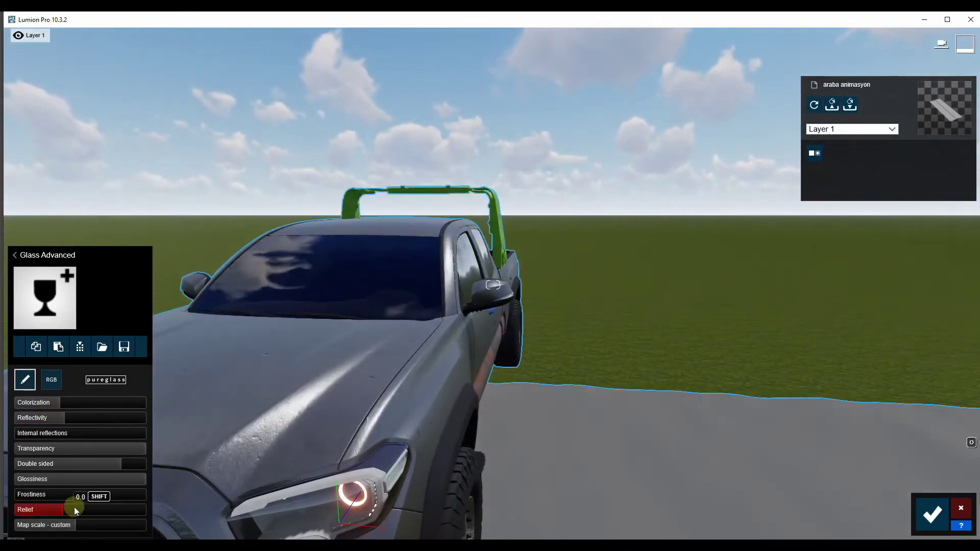
right_click_drag(81, 507, 51, 508)
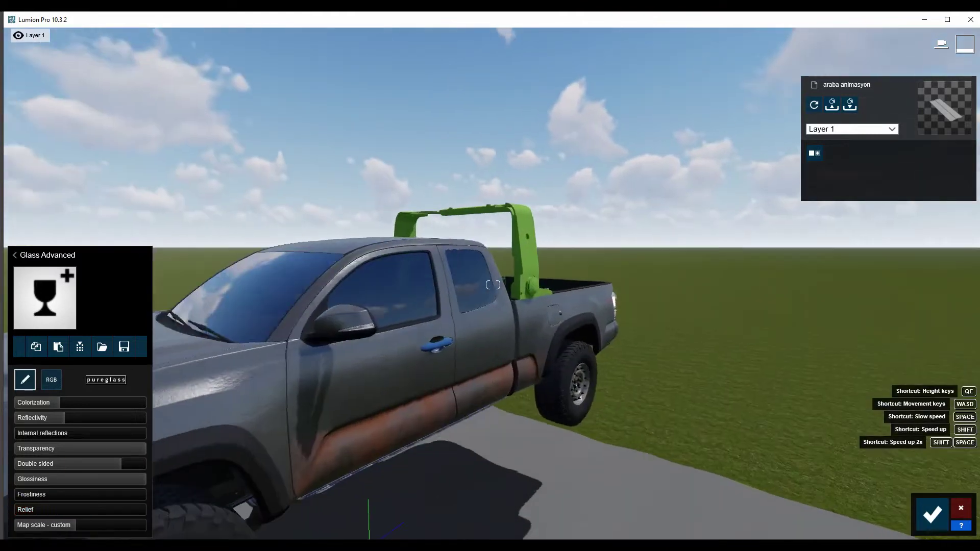
key("w")
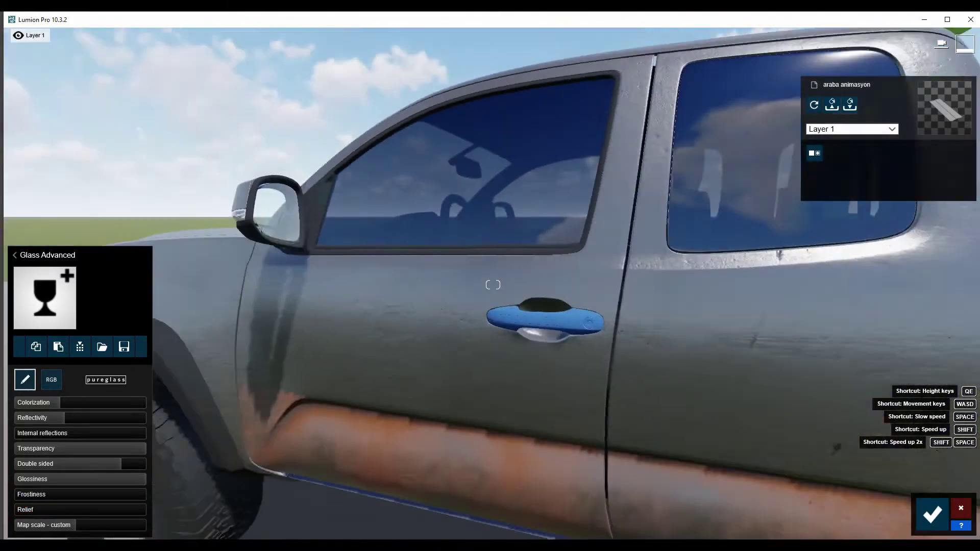
- Raise the side mirror's Interior Glass 002 reflectivity to about 0.7
right_click_drag(492, 285, 427, 312)
left_click(426, 313)
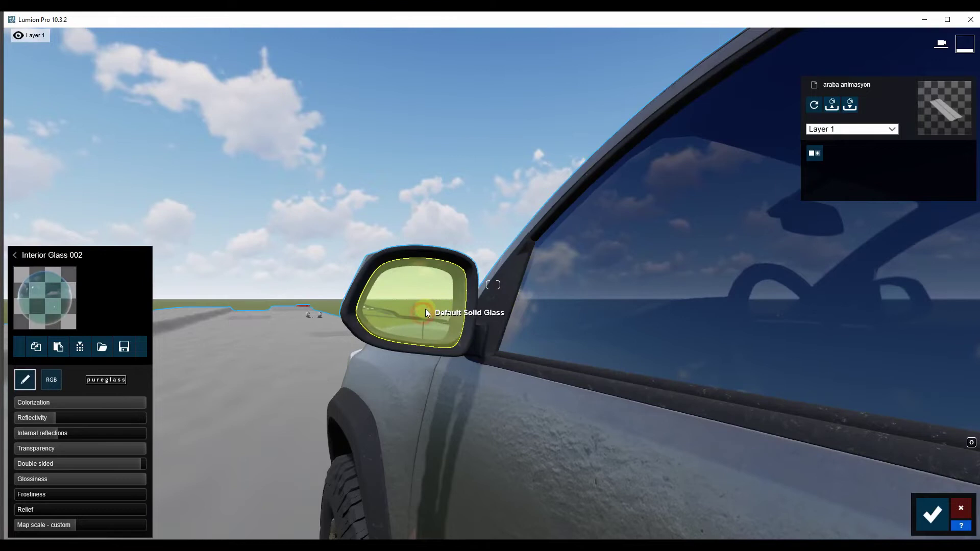
mouse_move(56, 417)
left_mouse_down()
mouse_move(146, 419)
mouse_move(24, 403)
left_mouse_up()
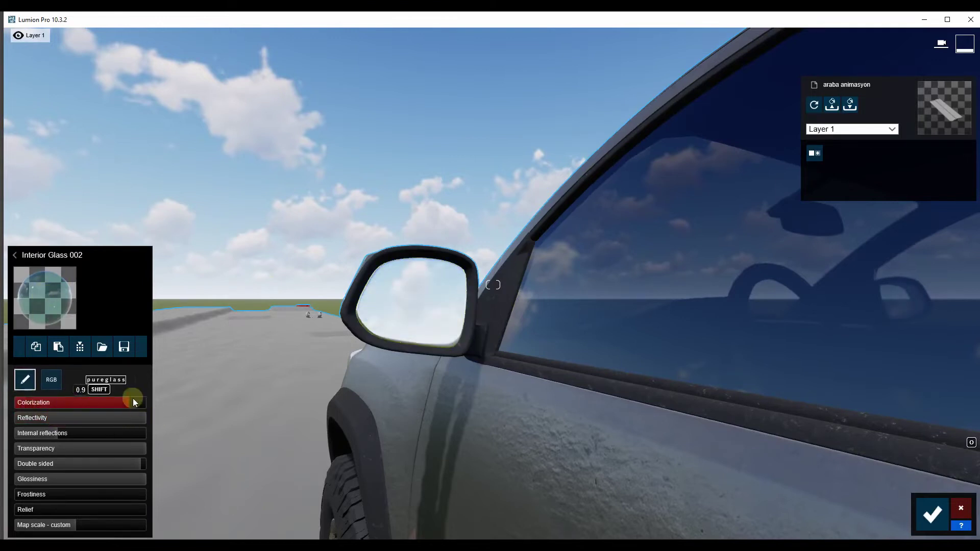
right_click_drag(178, 434, 215, 423)
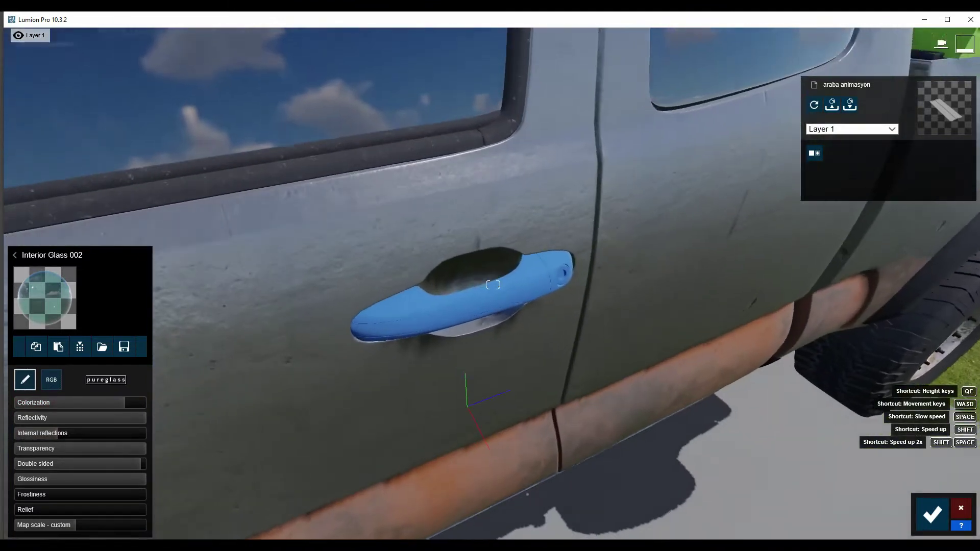
right_click_drag(214, 424, 393, 319)
left_click(394, 308)
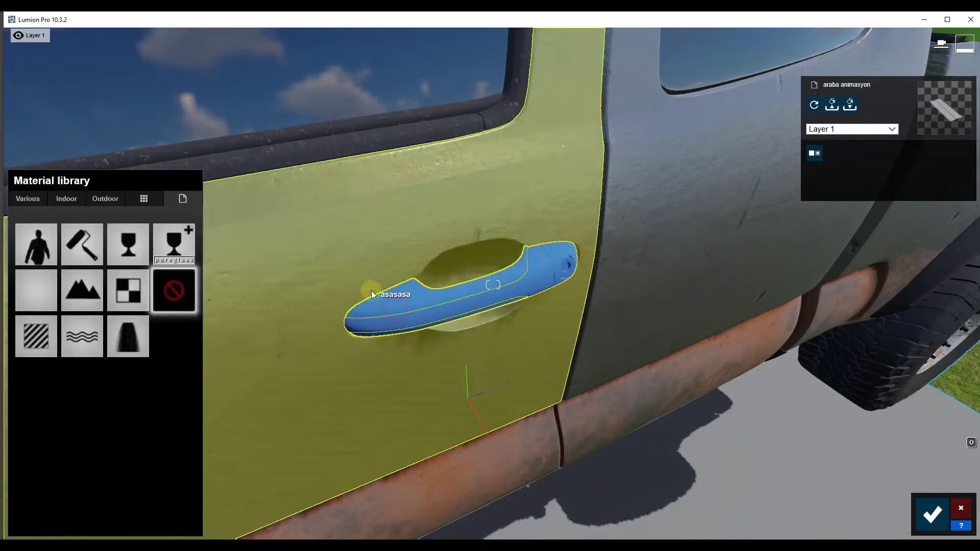
- Give the door handle Linoleum 004 1024 with zero relief and black colorization
left_click(105, 199)
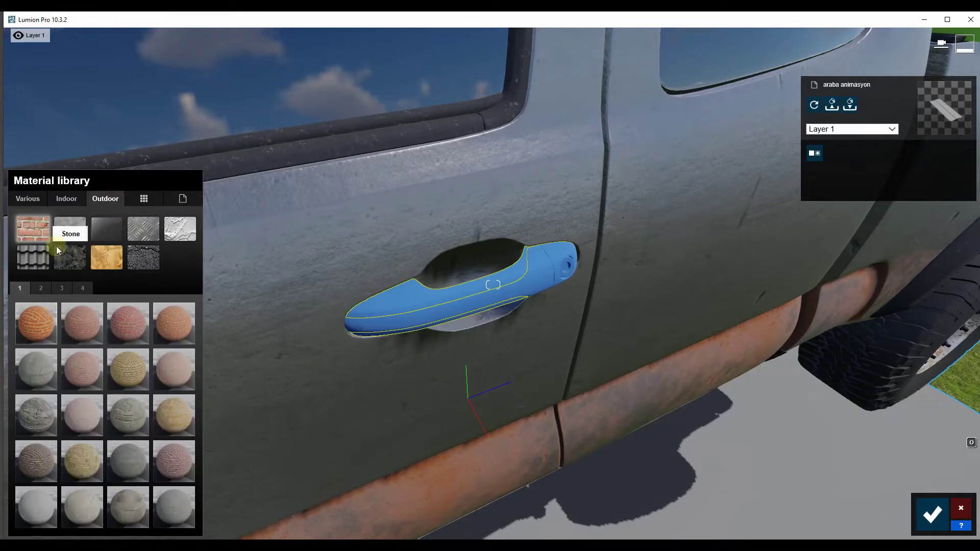
left_click(69, 199)
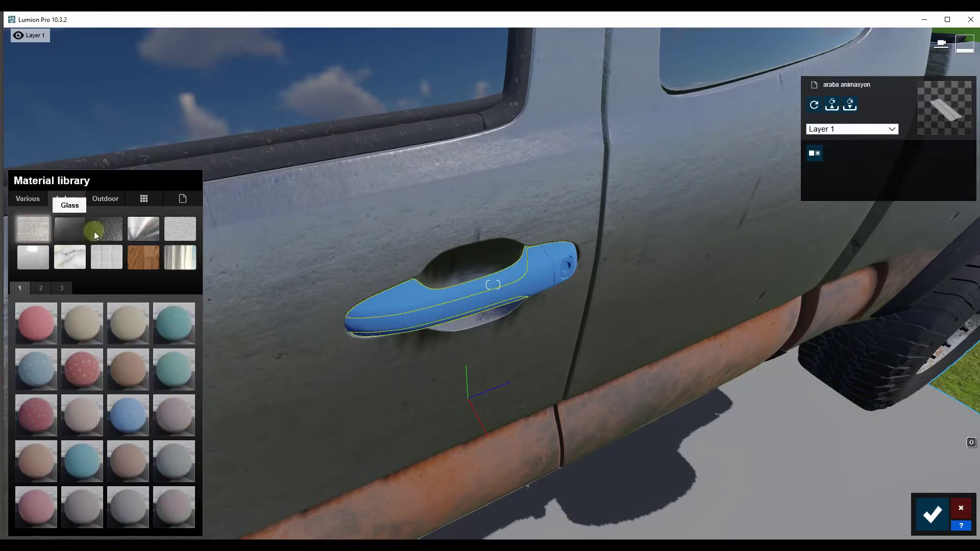
left_click(44, 262)
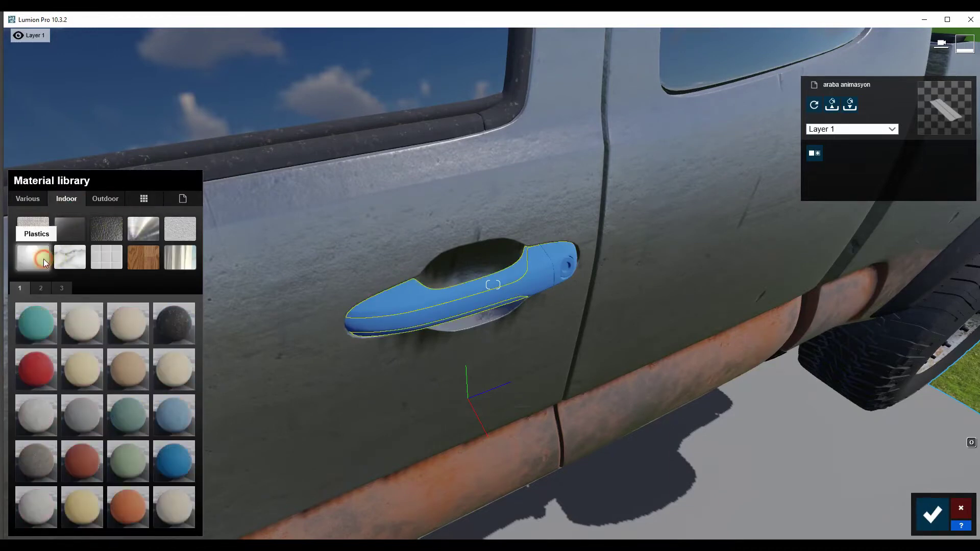
left_click(177, 332)
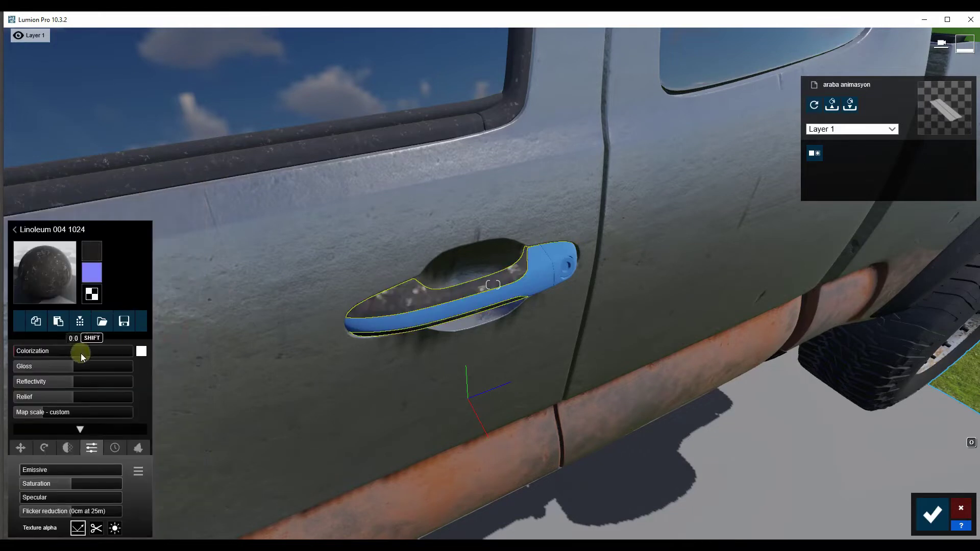
left_click_drag(36, 413, 27, 414)
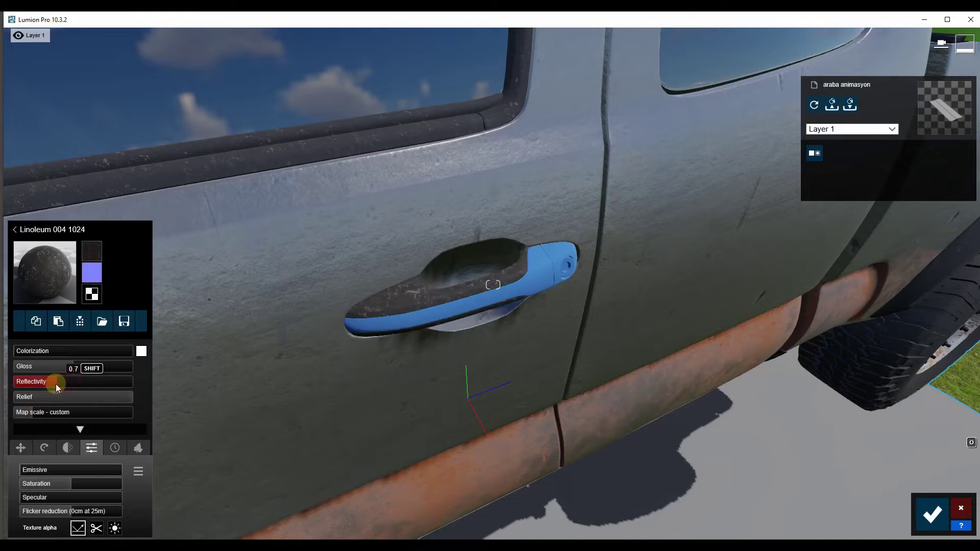
left_click(142, 351)
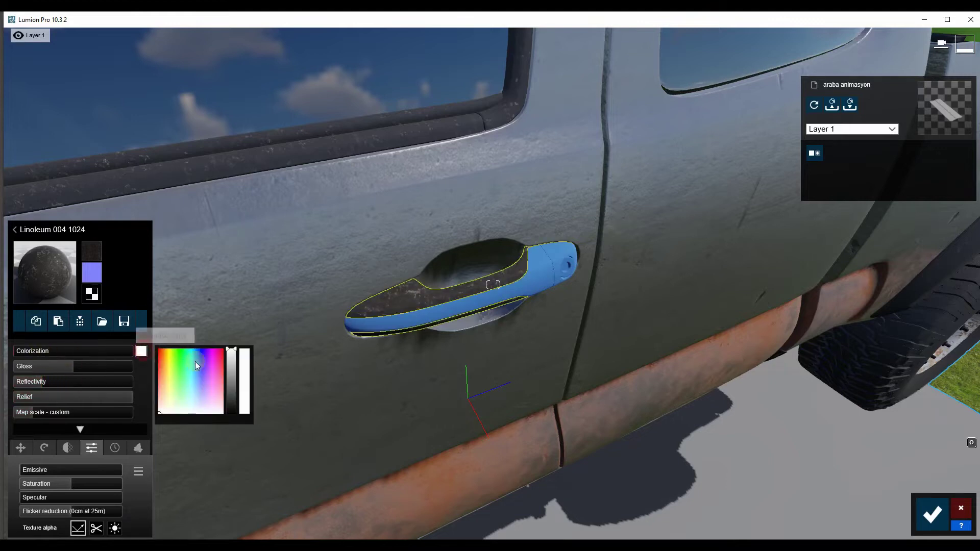
left_click(230, 411)
left_click(54, 351)
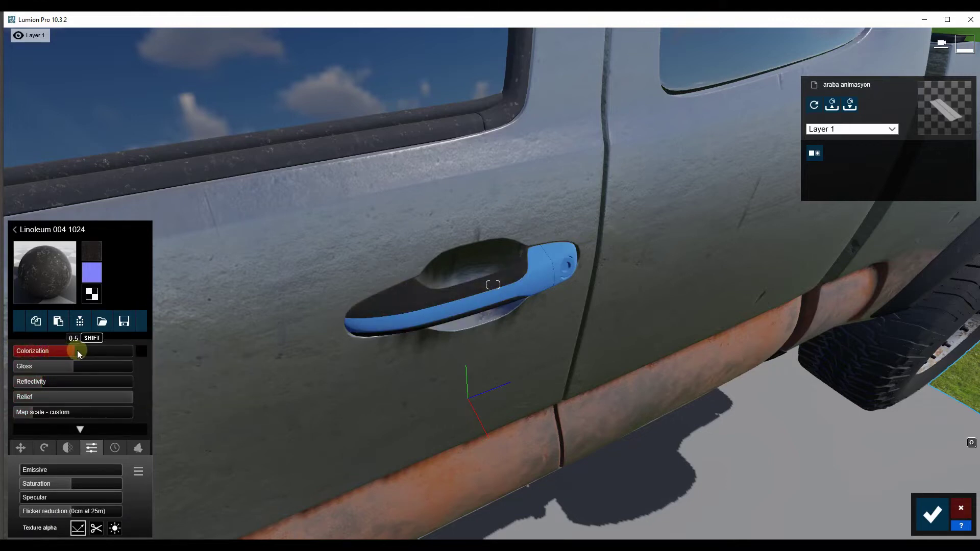
- Copy the handle's material, give the part a Standard material, and zoom toward the front headlight
left_click(37, 323)
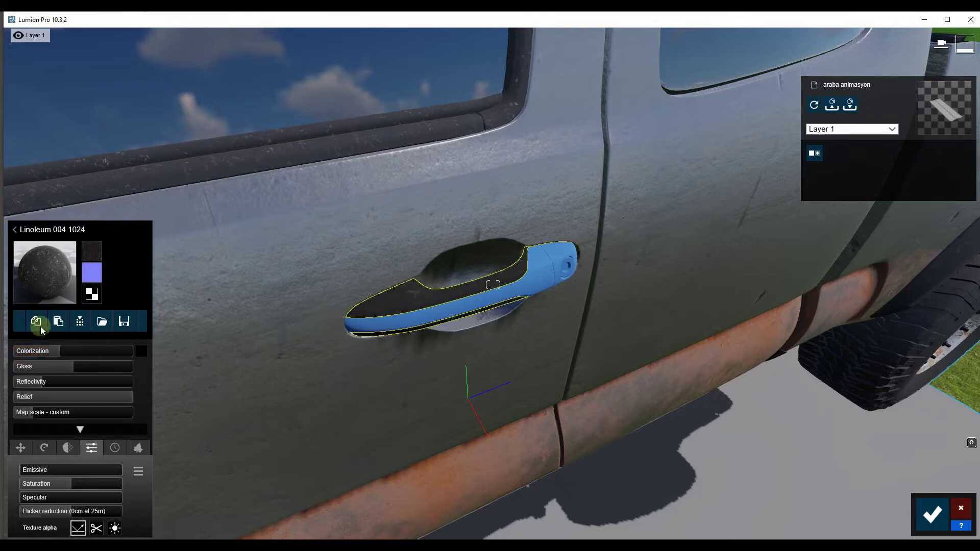
left_click(80, 325)
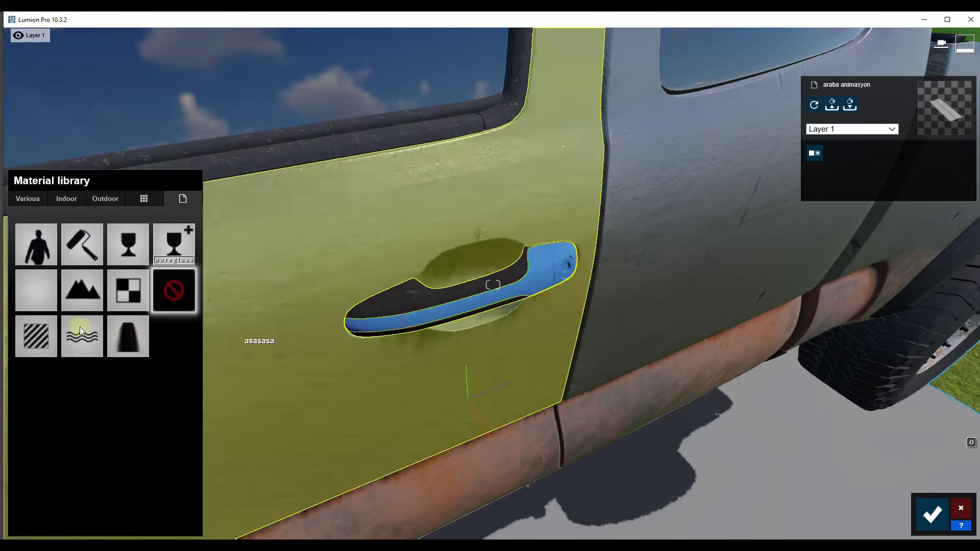
left_click(82, 322)
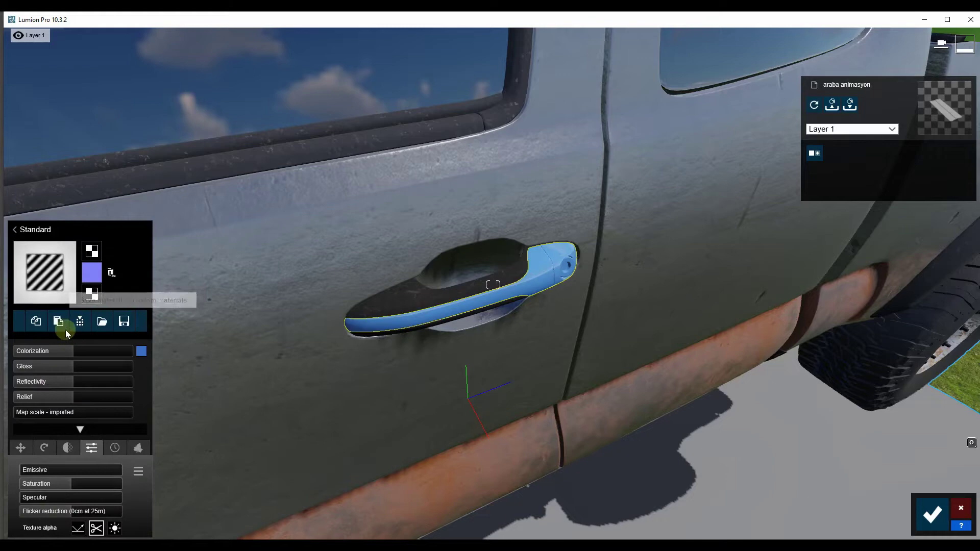
left_click(546, 224)
right_click_drag(546, 224, 510, 230)
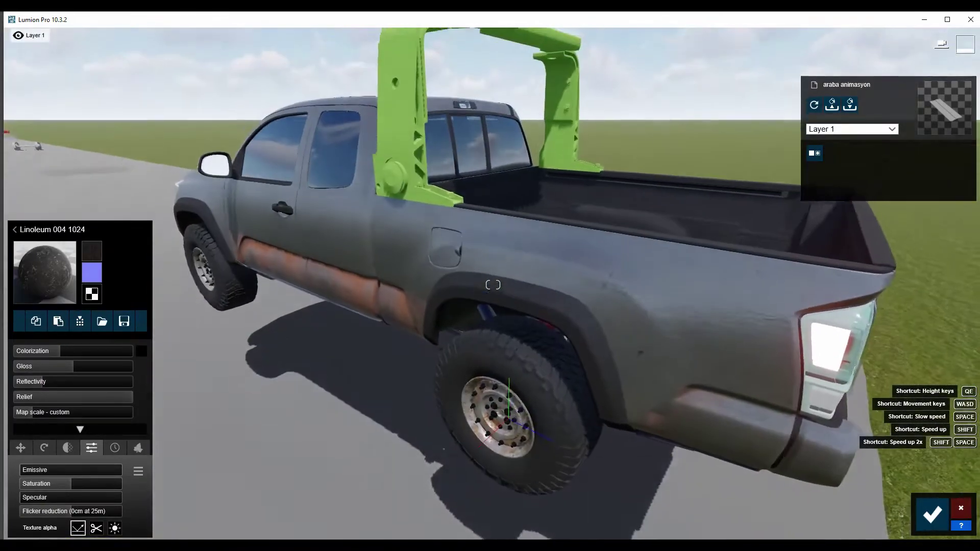
right_click_drag(493, 285, 493, 285)
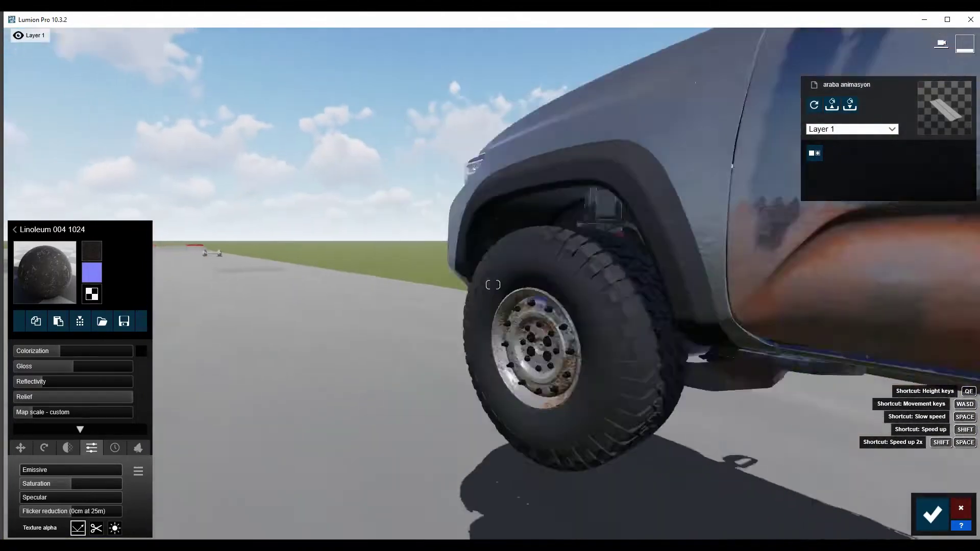
scroll(493, 285, "up", 5)
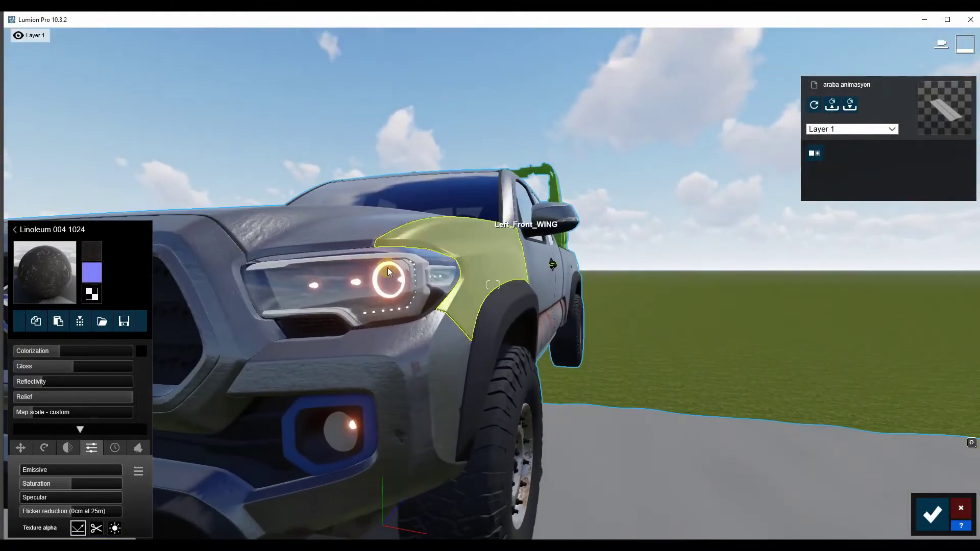
- Darken the headlight glass tint, raise its reflectivity and lower its double-sided amount
left_click(358, 286)
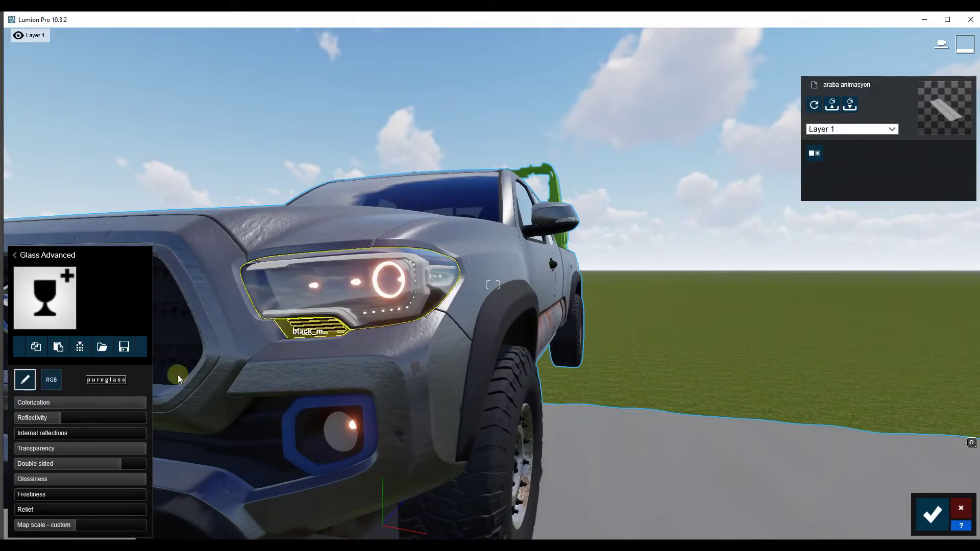
left_click(55, 387)
left_click_drag(110, 423, 105, 447)
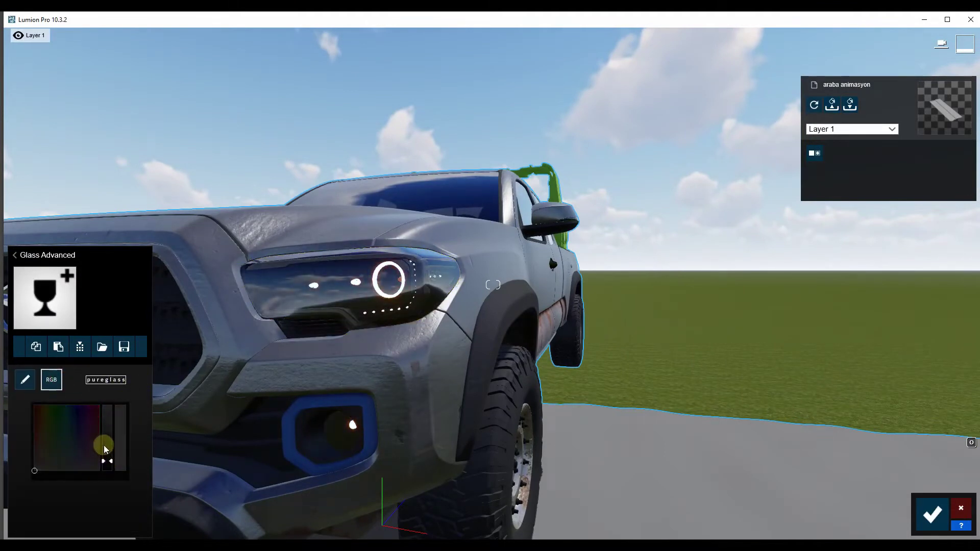
left_click(24, 380)
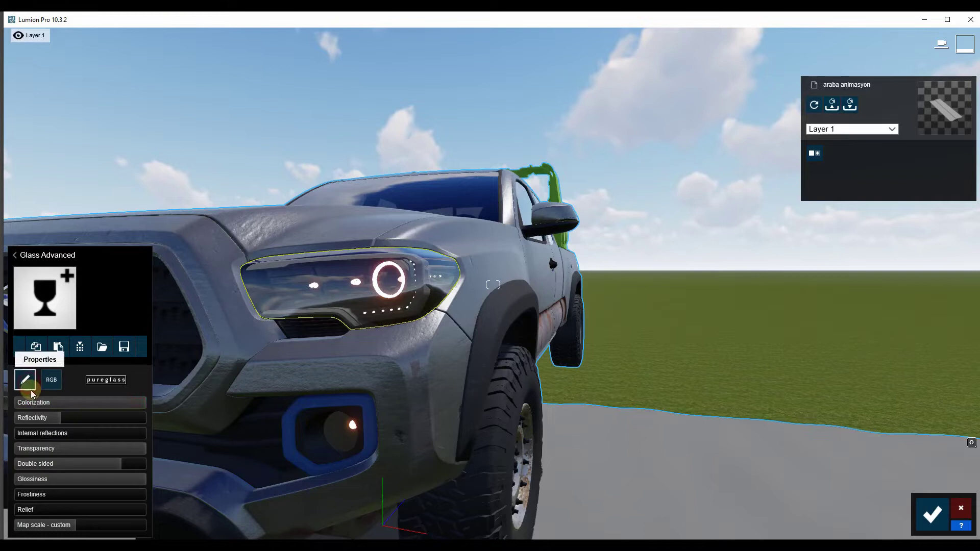
left_click_drag(60, 423, 71, 422)
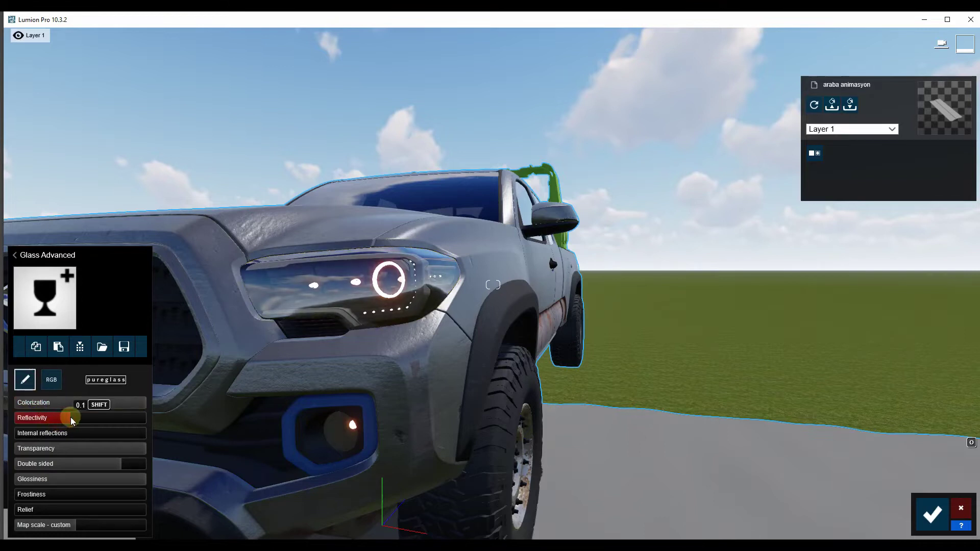
mouse_move(104, 463)
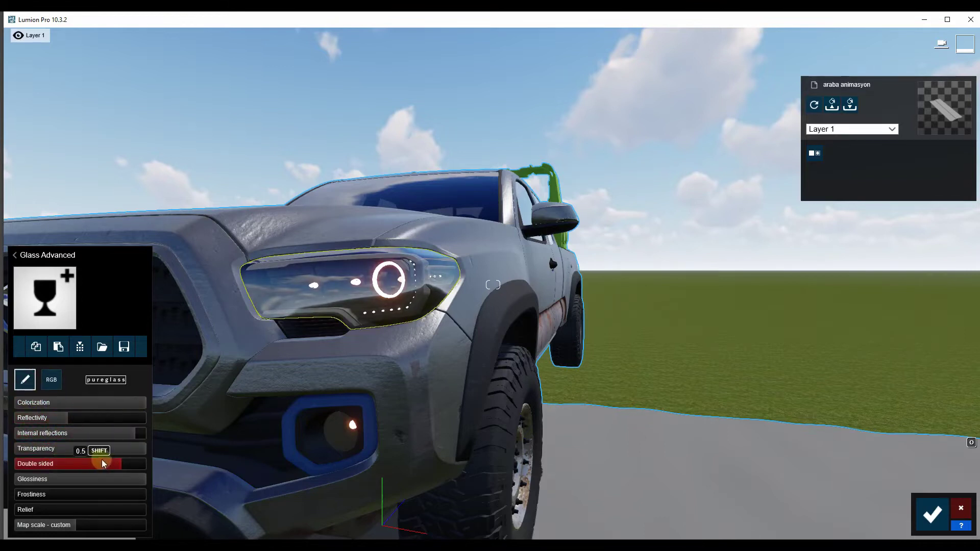
left_click_drag(156, 464, 52, 468)
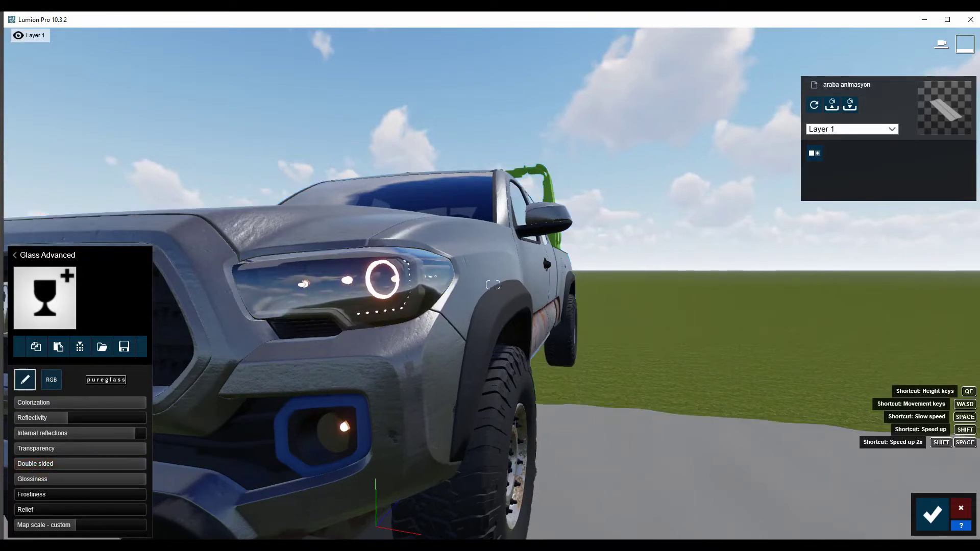
- Orbit around the truck and over its bed to the green roll bar
right_click_drag(347, 245, 459, 245)
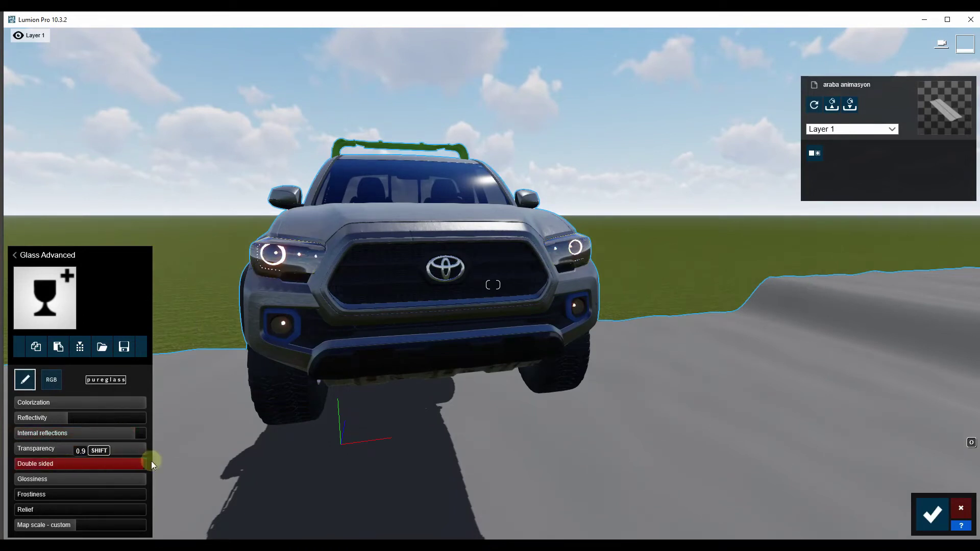
mouse_move(357, 306)
right_mouse_down()
mouse_move(460, 306)
mouse_move(358, 285)
right_mouse_up()
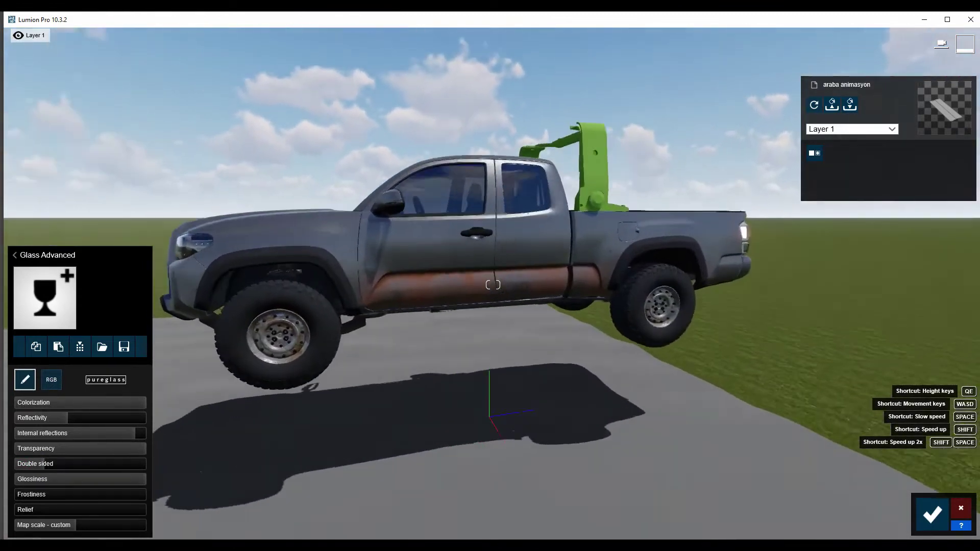
right_click_drag(493, 285, 493, 327)
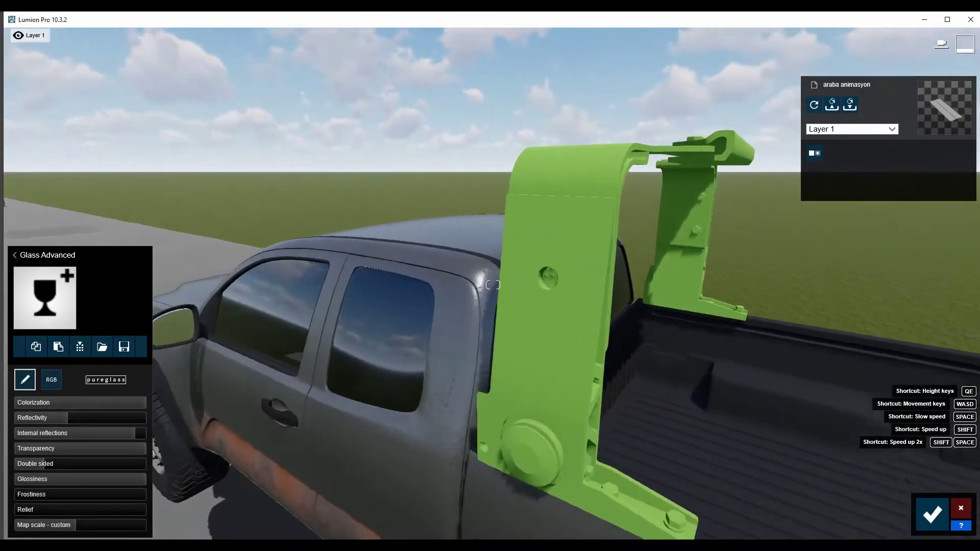
right_click_drag(493, 284, 460, 289)
- Give the green roll bar Metal Painted 006 1024 with stronger black colorization and maximum relief
left_click(432, 303)
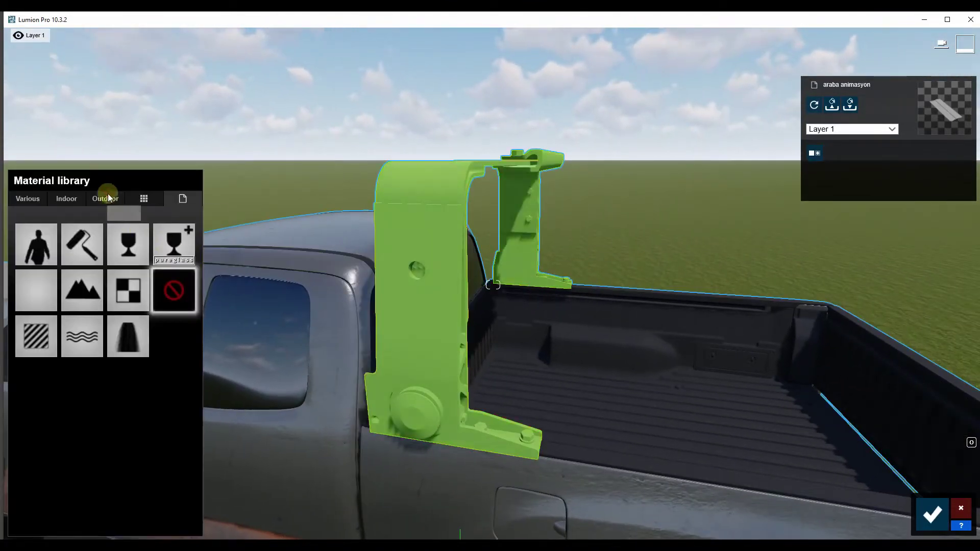
left_click(115, 203)
left_click(140, 236)
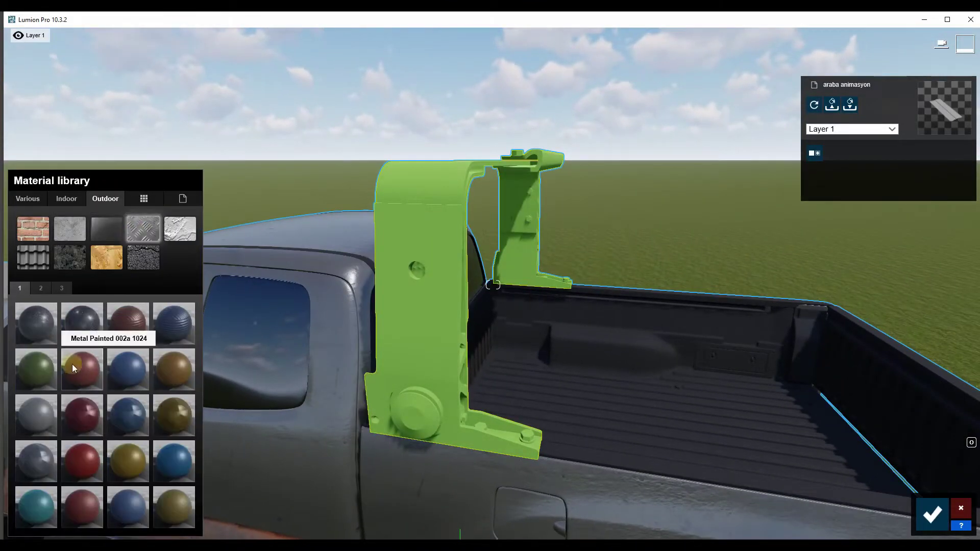
left_click(42, 288)
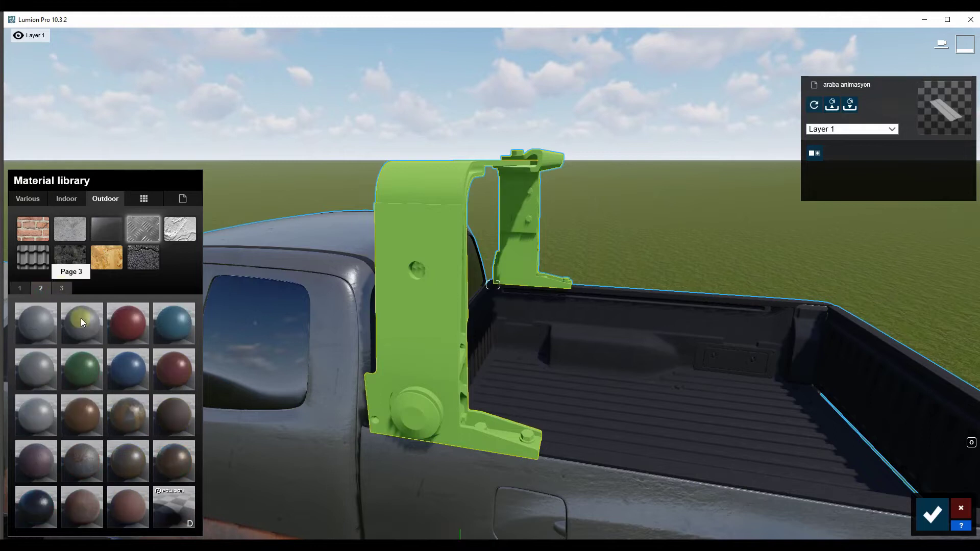
left_click(41, 327)
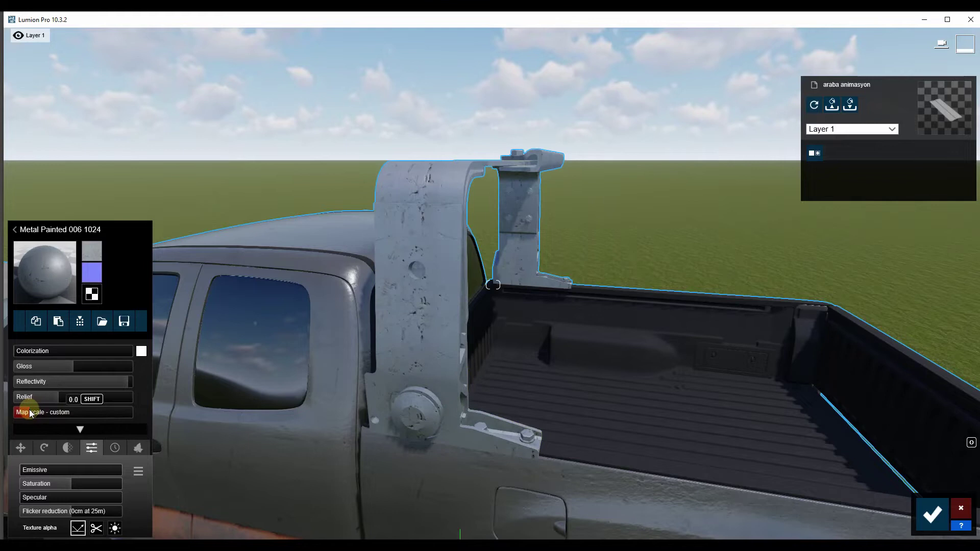
left_click(142, 351)
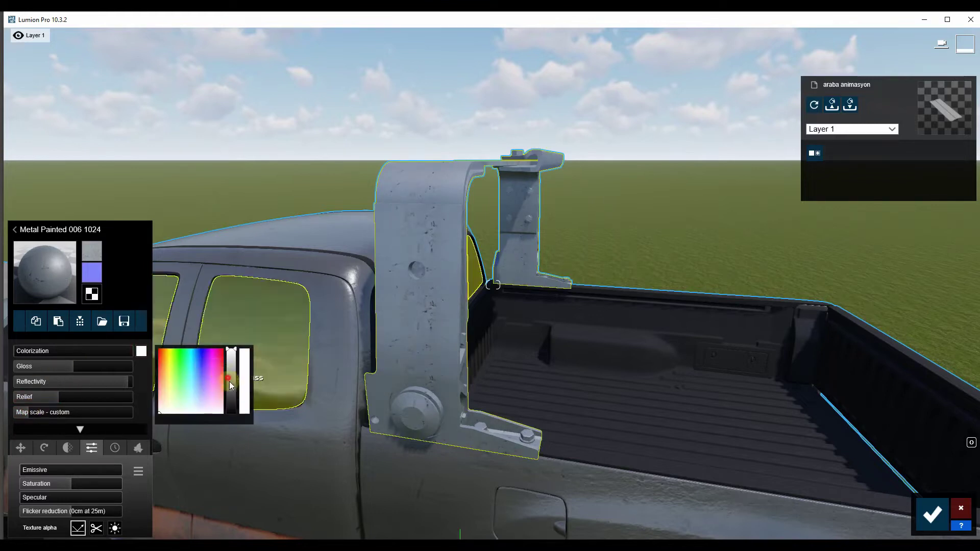
left_click_drag(36, 353, 72, 352)
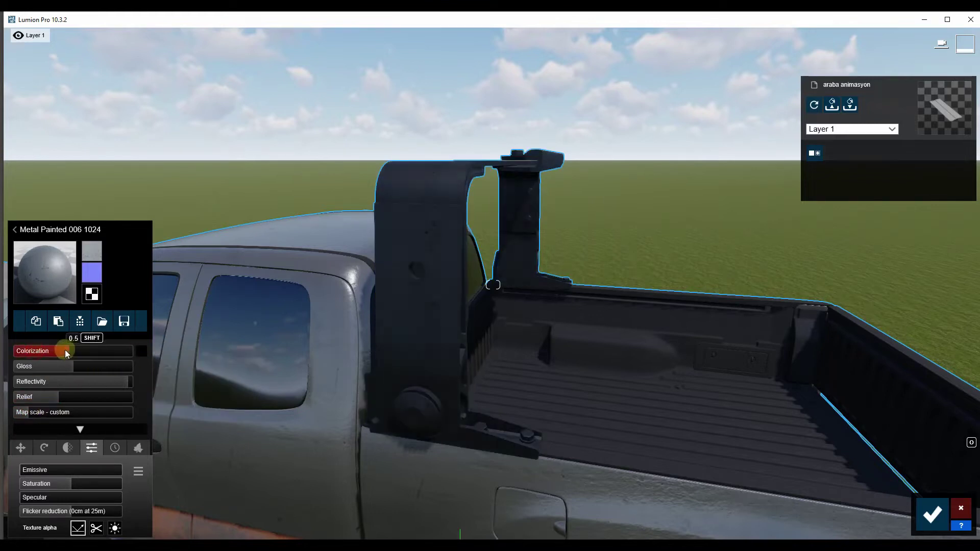
mouse_move(60, 398)
left_mouse_down()
mouse_move(140, 399)
mouse_move(115, 363)
left_mouse_up()
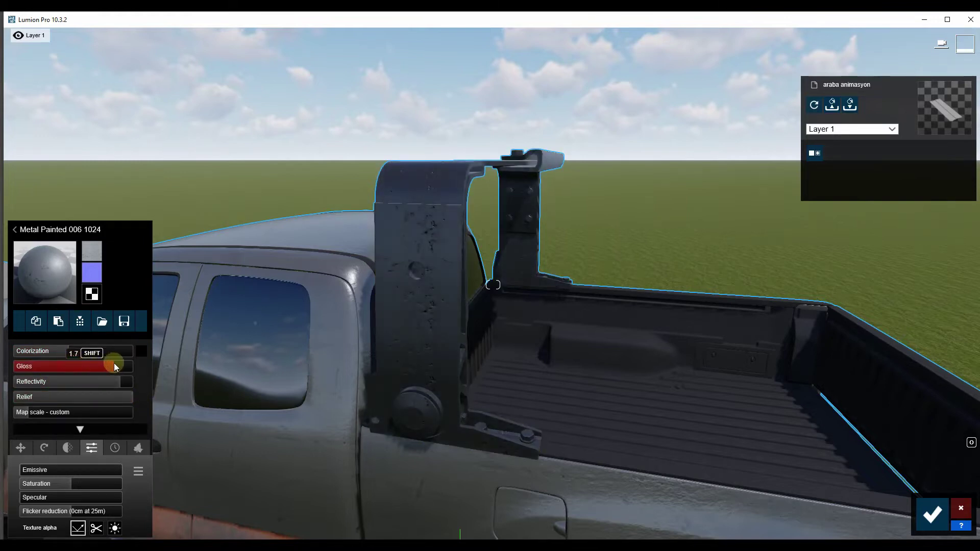
mouse_move(115, 363)
right_mouse_down()
mouse_move(92, 353)
mouse_move(942, 523)
right_mouse_up()
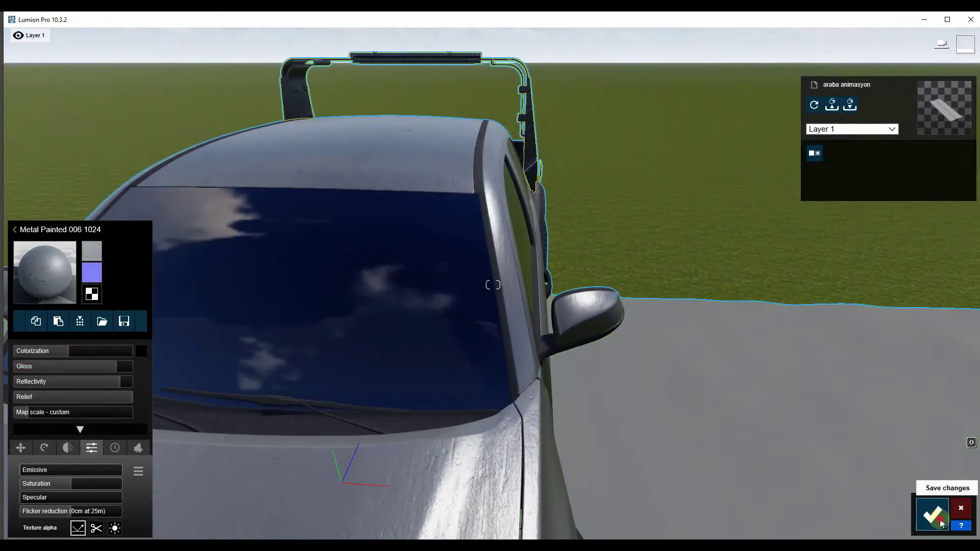
- Save the material edits, preview the truck's headlight in Realistic Photo mode, then return to Build mode
left_click(941, 520)
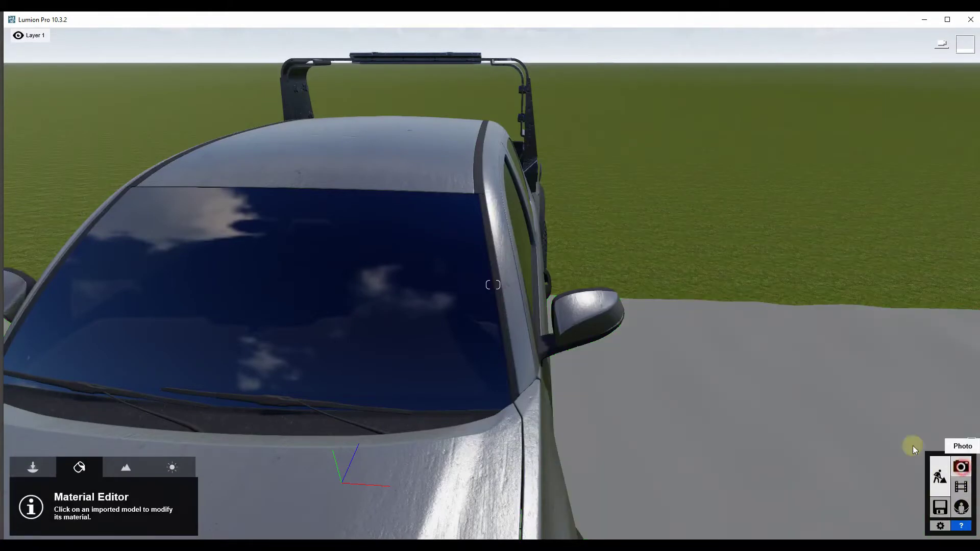
left_click(950, 465)
mouse_move(412, 261)
right_mouse_down()
mouse_move(388, 286)
mouse_move(562, 290)
right_mouse_up()
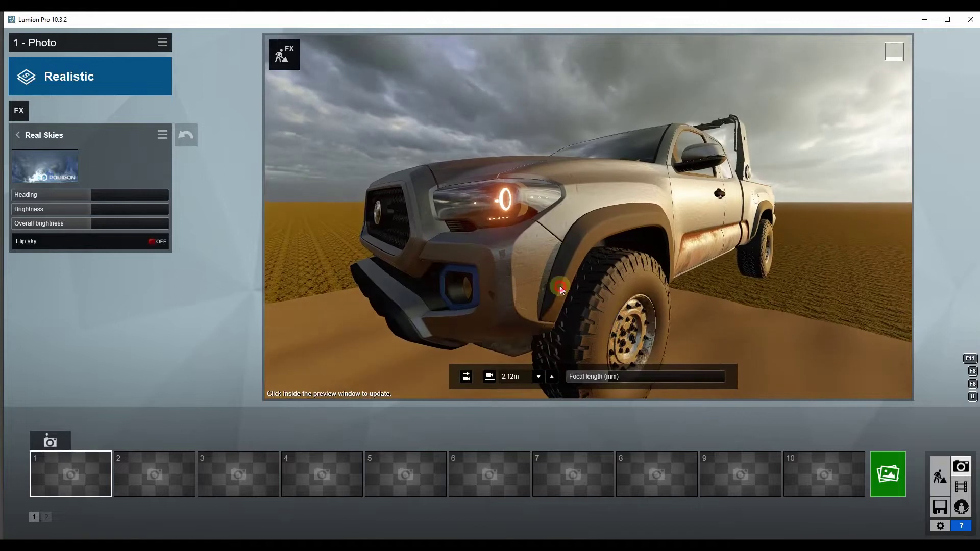
left_click(560, 288)
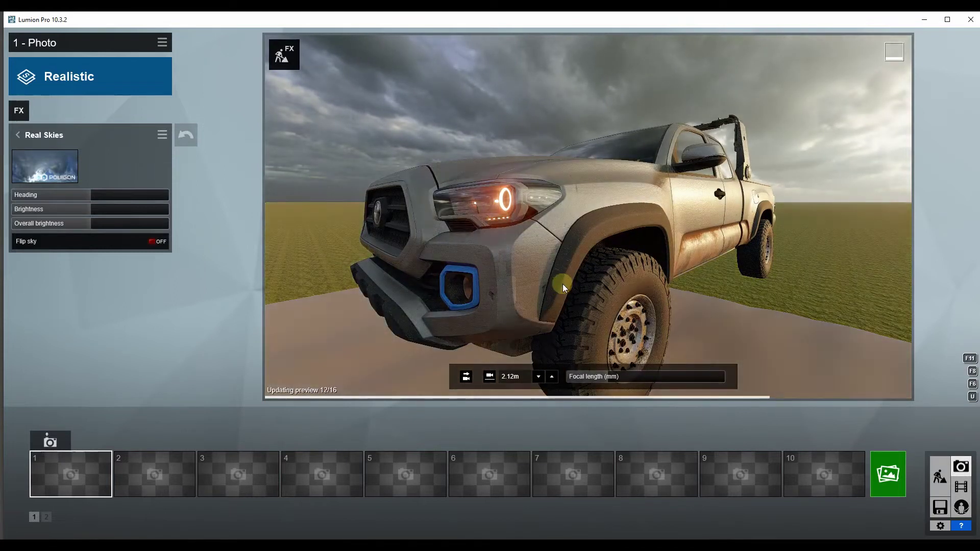
mouse_move(507, 277)
right_mouse_down()
mouse_move(562, 275)
mouse_move(339, 241)
mouse_move(587, 217)
mouse_move(587, 153)
right_mouse_up()
right_click_drag(588, 217, 588, 217)
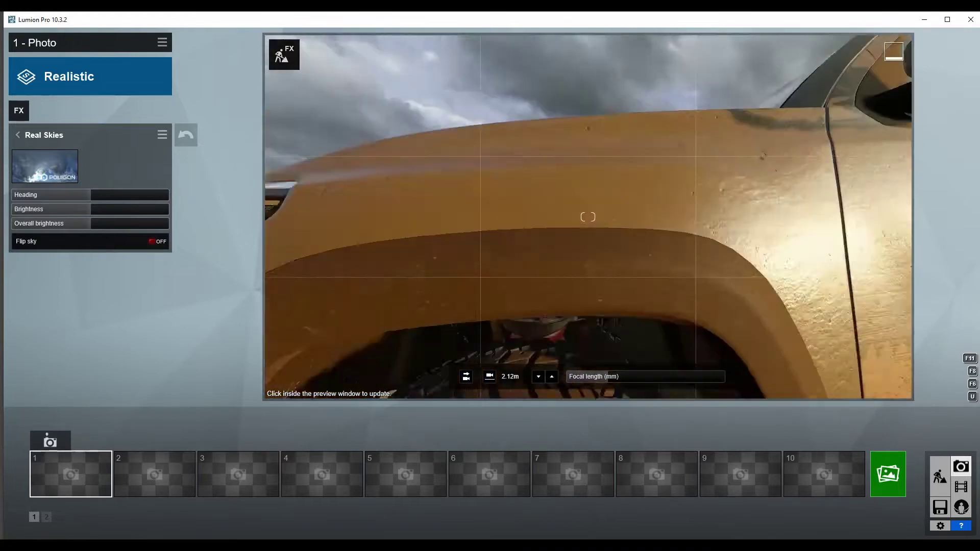
left_click(940, 476)
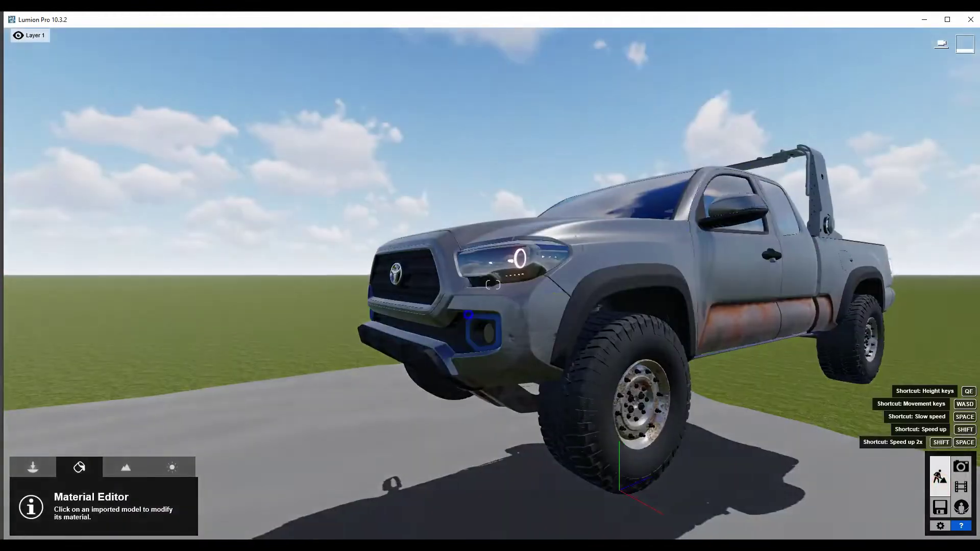
- Give the fog-light surround a Standard material and load the body's painted metal material
scroll(525, 282, "up", 5)
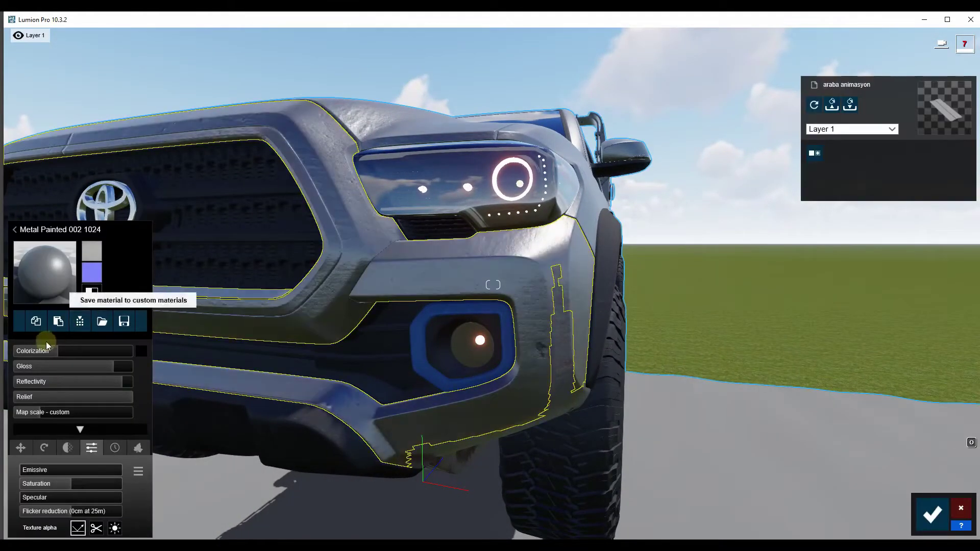
left_click(425, 378)
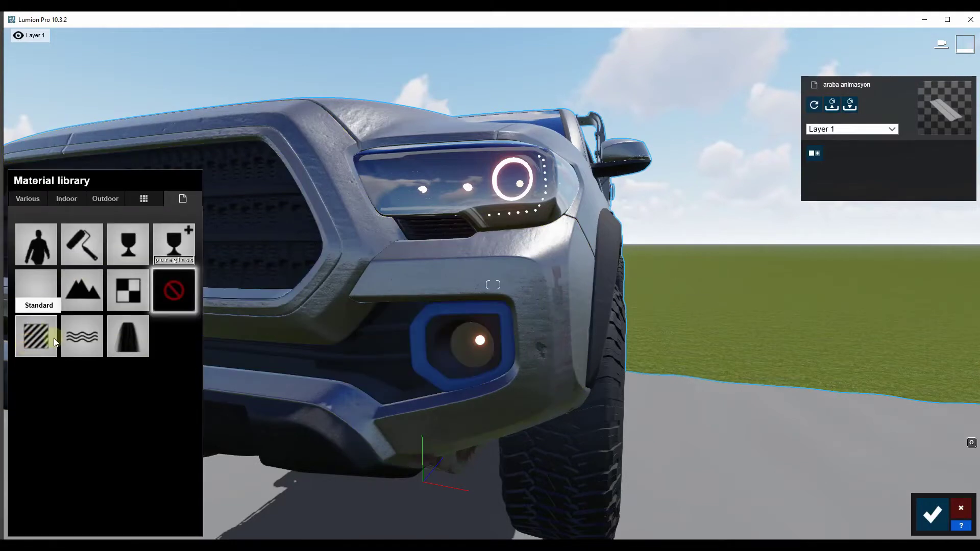
left_click(35, 290)
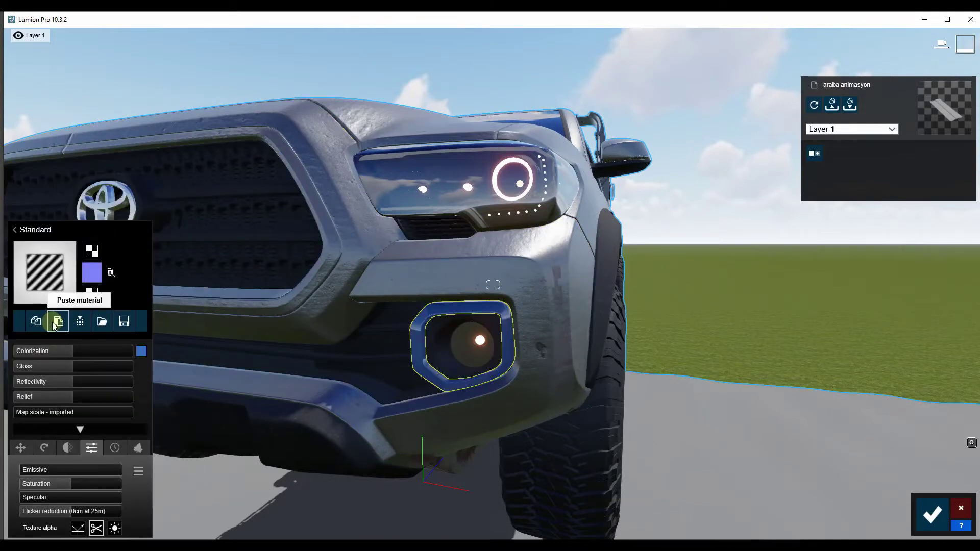
left_click(363, 335)
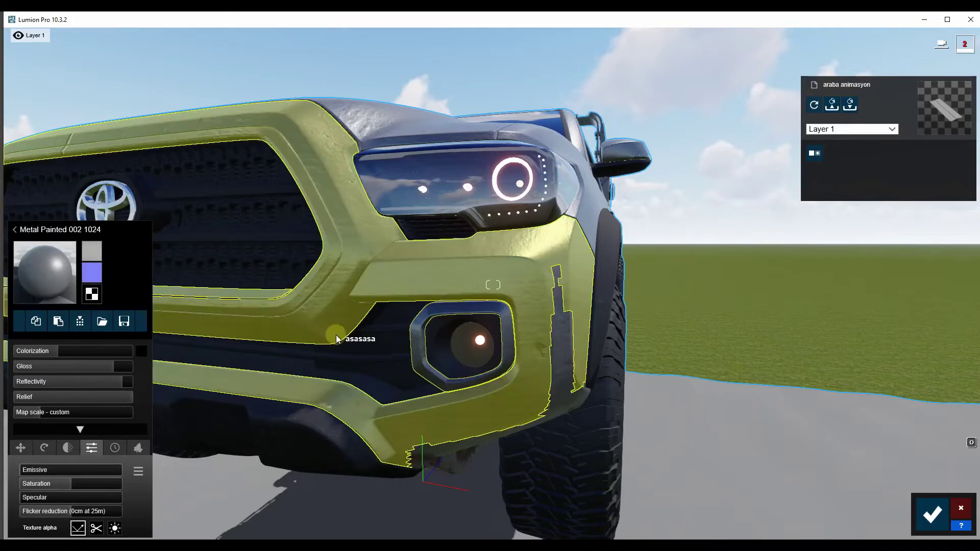
- Orbit around the truck from its driver side to a straight front view
right_click_drag(363, 335, 352, 332)
right_click_drag(493, 285, 493, 284)
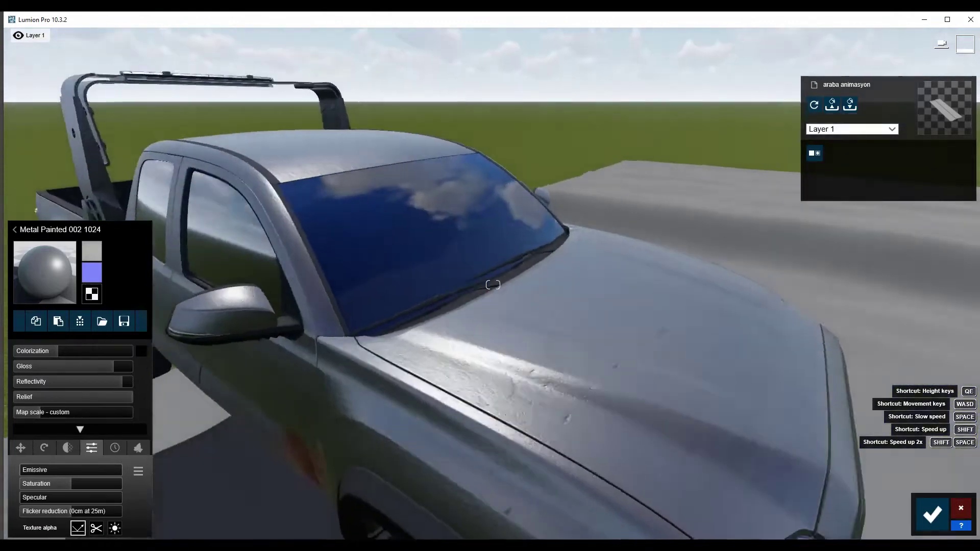
scroll(492, 284, "down", 5)
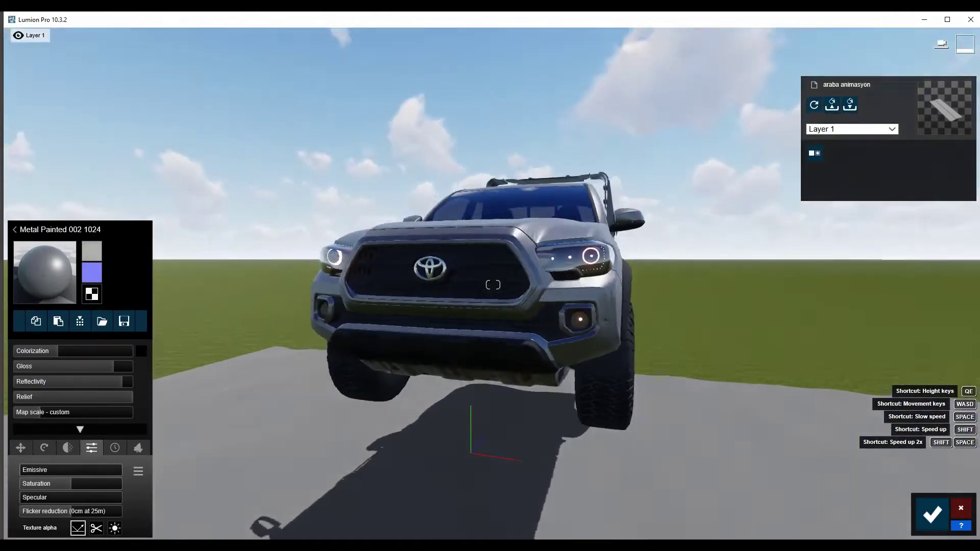
scroll(493, 284, "up", 10)
right_click_drag(492, 285, 565, 354)
right_click_drag(393, 319, 393, 320)
scroll(492, 284, "up", 2)
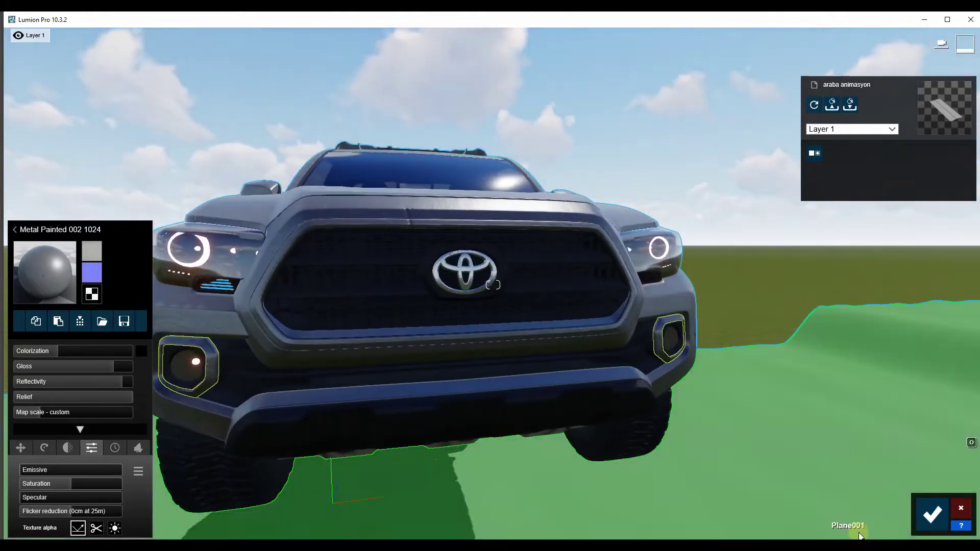
- Close the material editor and view the truck and the long grey ground strip
left_click(930, 518)
scroll(492, 285, "down", 3)
right_click_drag(493, 284, 493, 284)
scroll(493, 285, "down", 2)
scroll(493, 284, "down", 3)
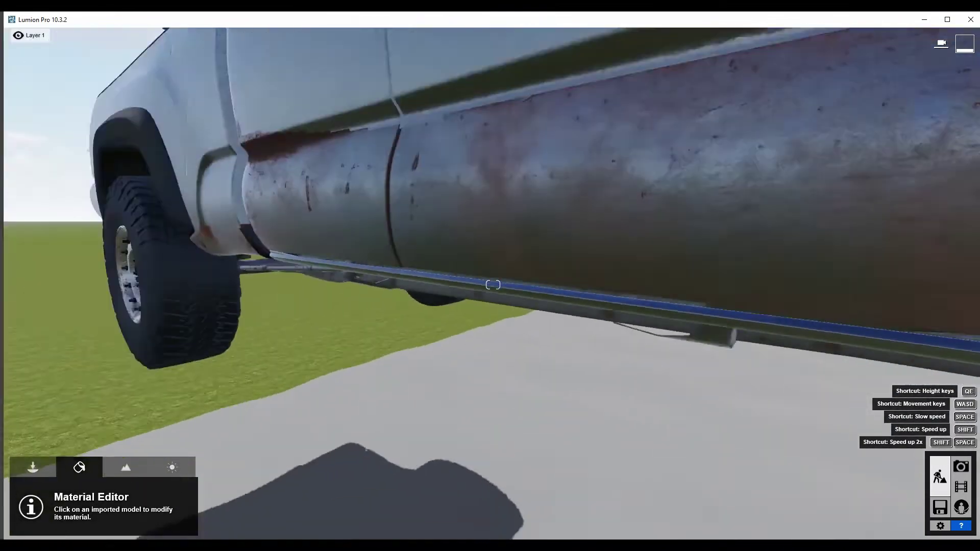
scroll(492, 284, "down", 5)
right_click_drag(493, 285, 492, 285)
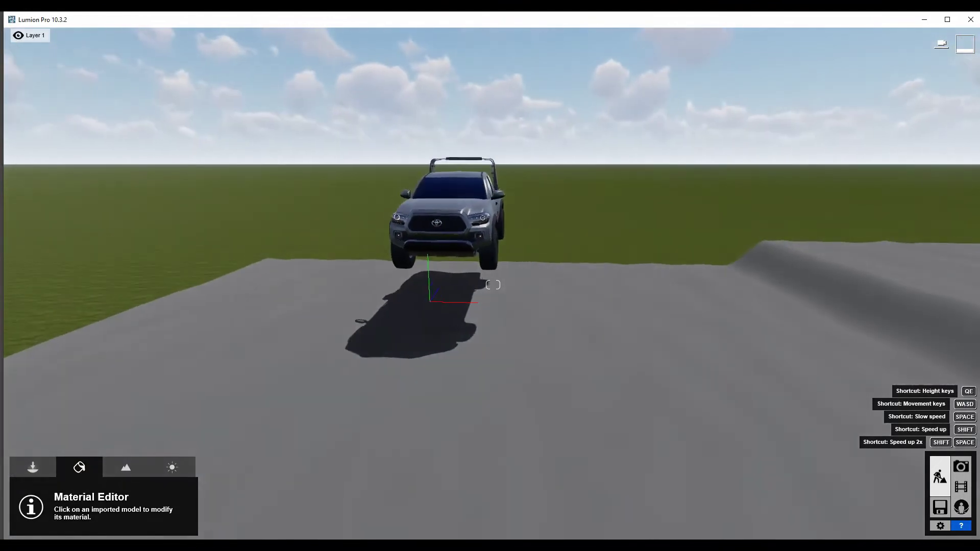
right_click_drag(245, 348, 245, 347)
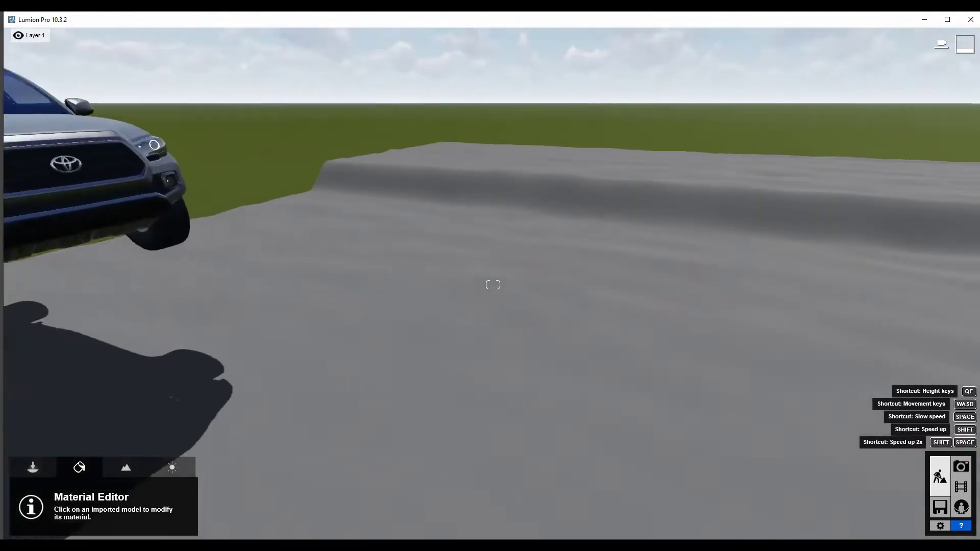
right_click_drag(493, 285, 493, 285)
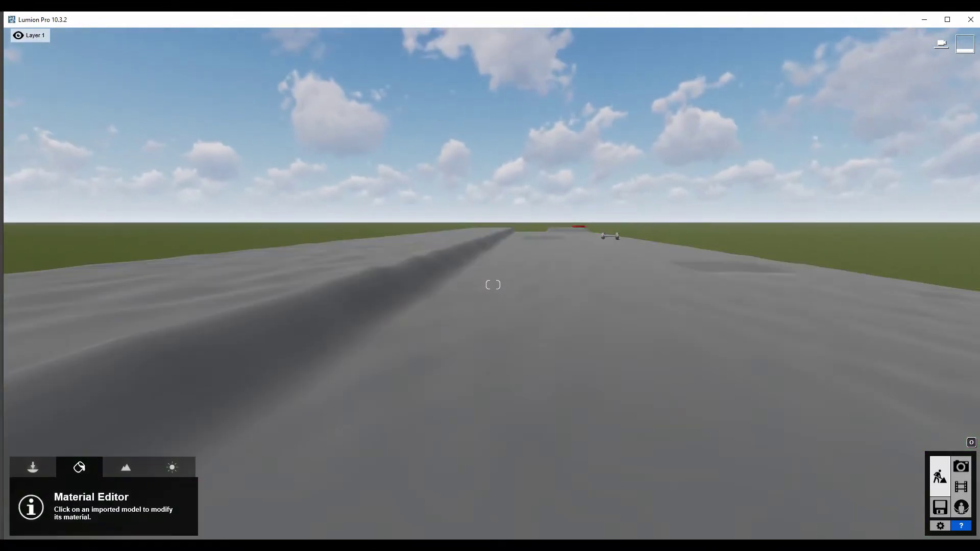
- Switch to Quixel Bridge and clear the Metal search filter
key("alt+Tab")
scroll(590, 333, "down", 3)
scroll(476, 324, "up", 4)
left_click(337, 122)
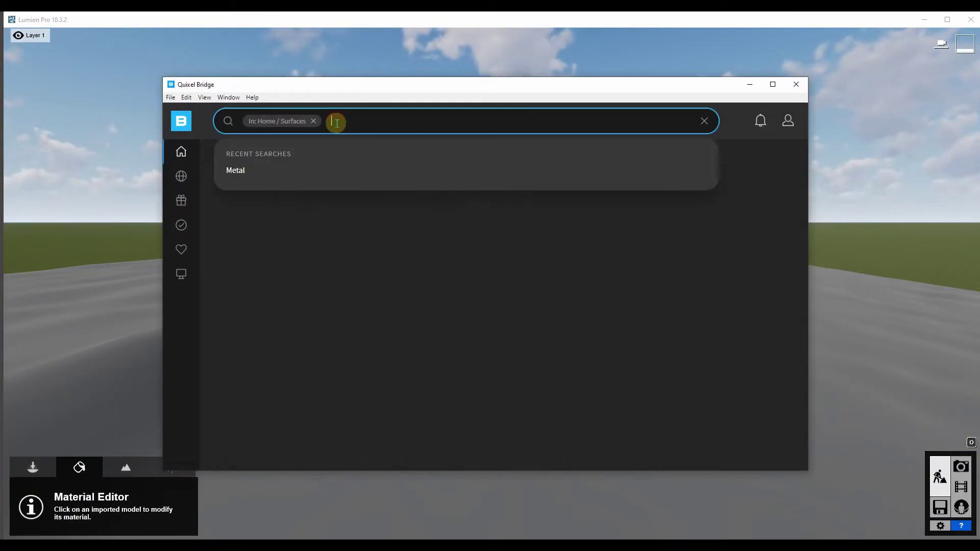
- Search Quixel Bridge for 'mud' surfaces, nudge its window left, then return to Lumion
type("mud")
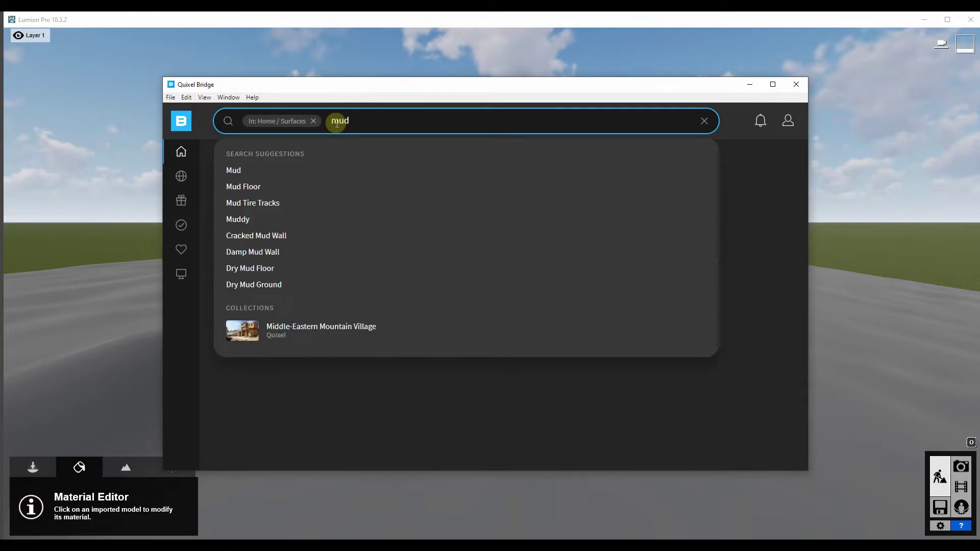
key("Return")
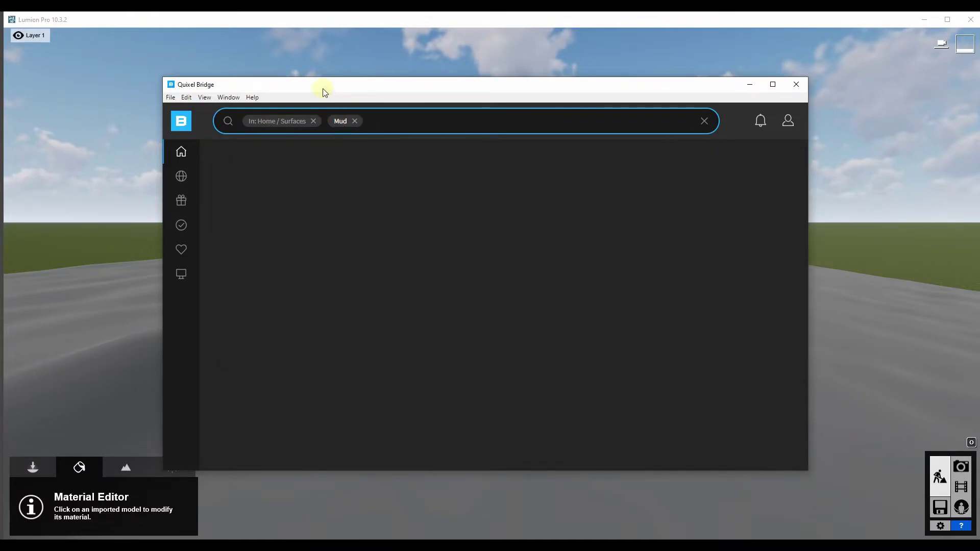
left_click_drag(323, 88, 304, 91)
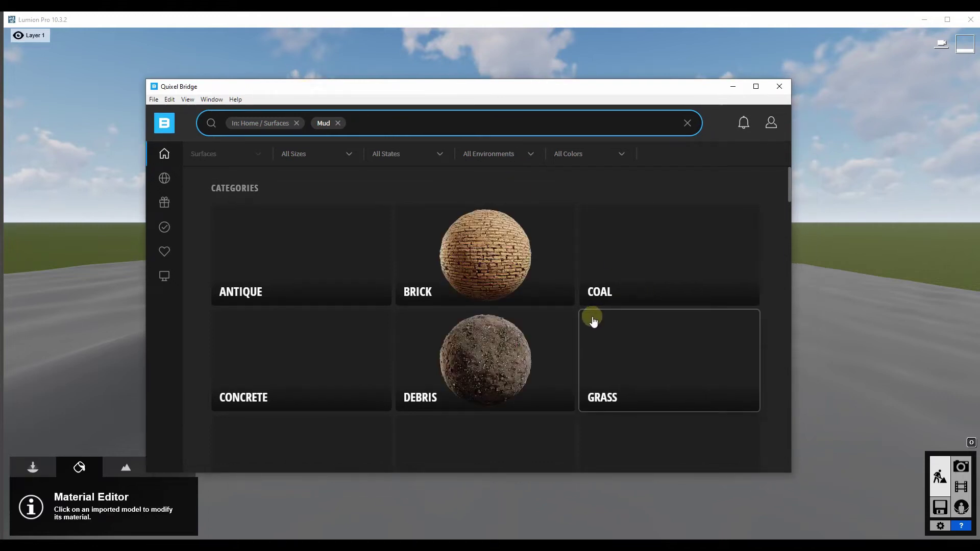
left_click(175, 23)
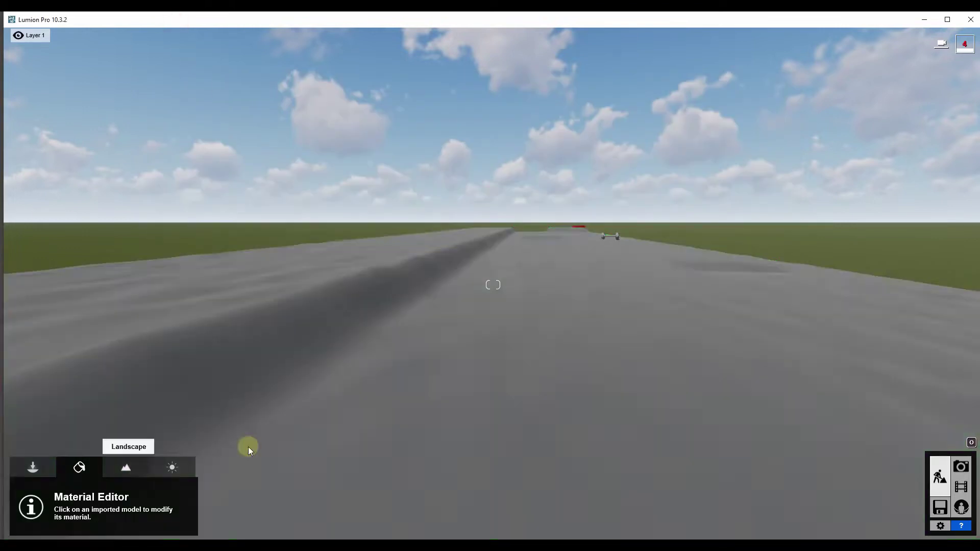
- Apply Evermotion Soil 001 2048 from the landscape collection to the Plane001 ground
left_click(462, 354)
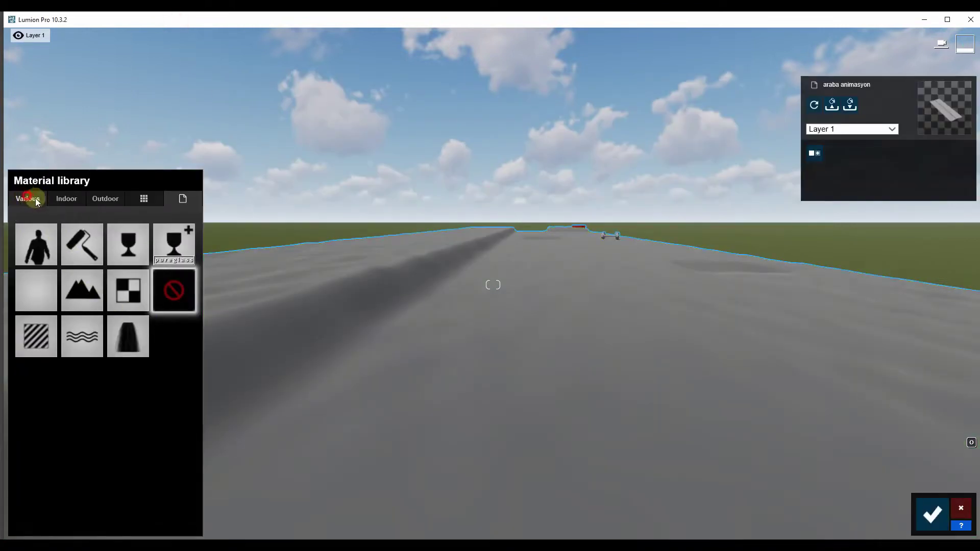
left_click(36, 203)
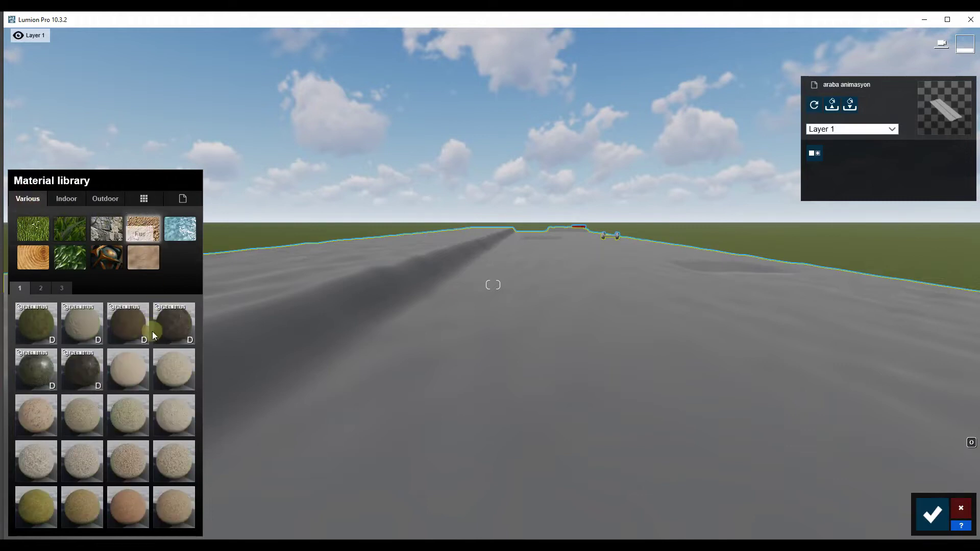
left_click(124, 331)
mouse_move(306, 357)
right_mouse_down()
mouse_move(383, 317)
mouse_move(252, 449)
right_mouse_up()
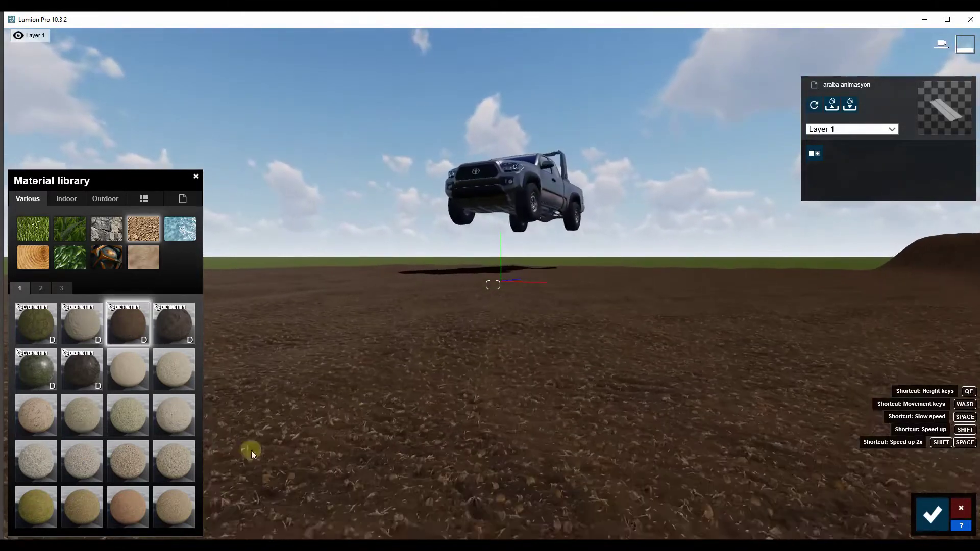
- Set the soil texture's map scale to 2.6 and inspect the surface
left_click(115, 329)
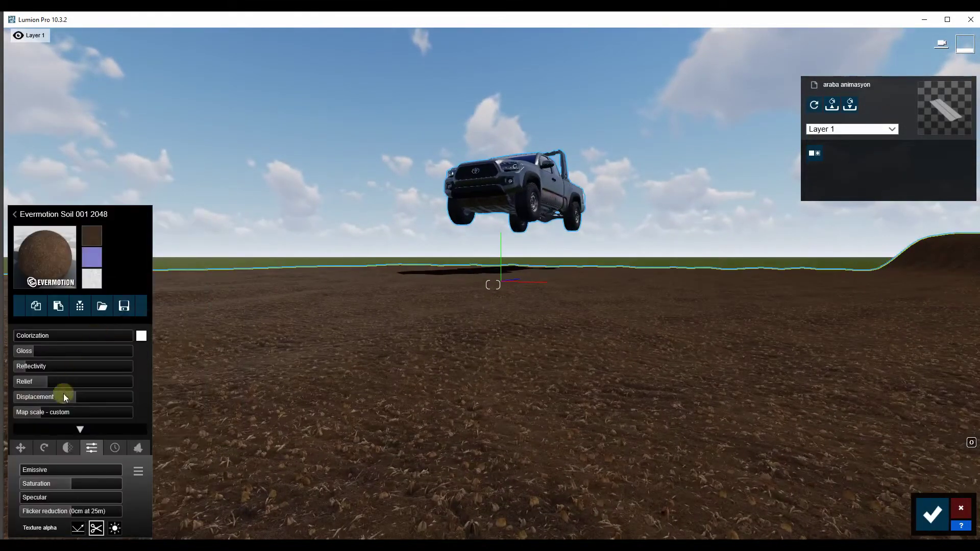
left_click_drag(40, 411, 48, 413)
right_click_drag(493, 285, 493, 357)
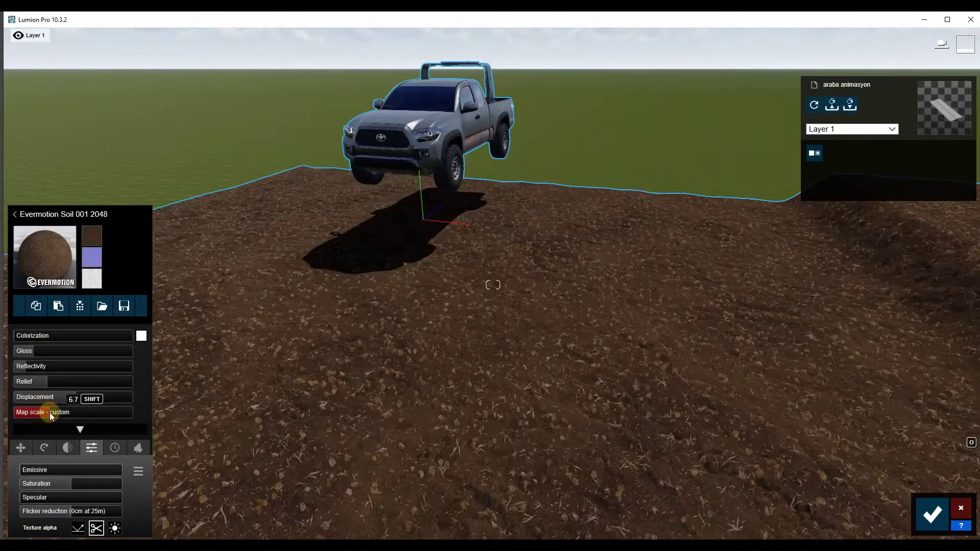
right_click_drag(493, 284, 460, 358)
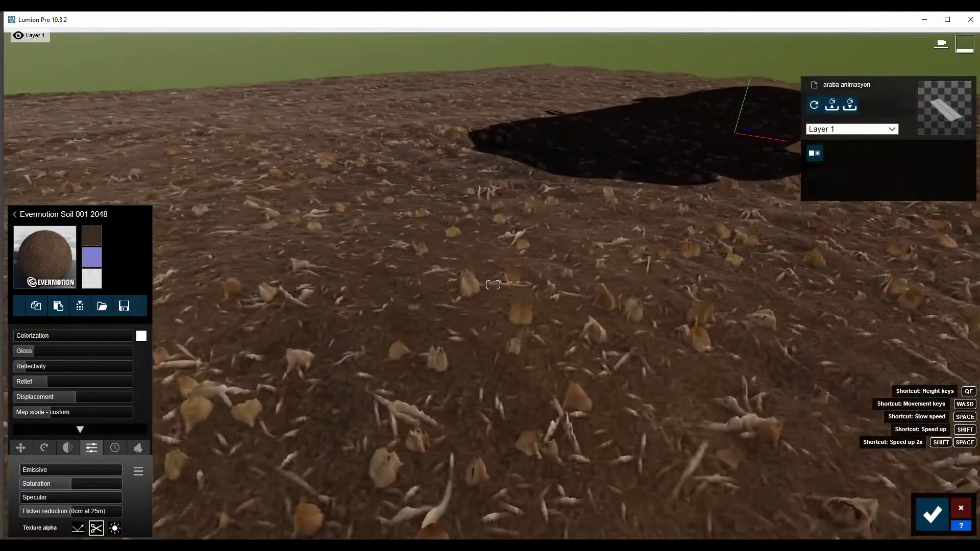
right_click_drag(493, 284, 464, 242)
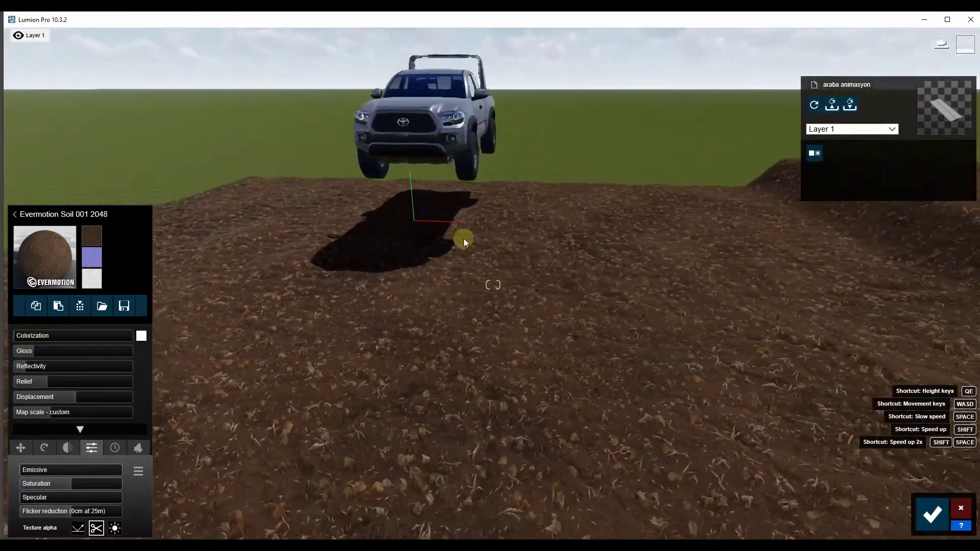
- Lower the soil's displacement, check it around the truck, and save the ground material
left_click(53, 397)
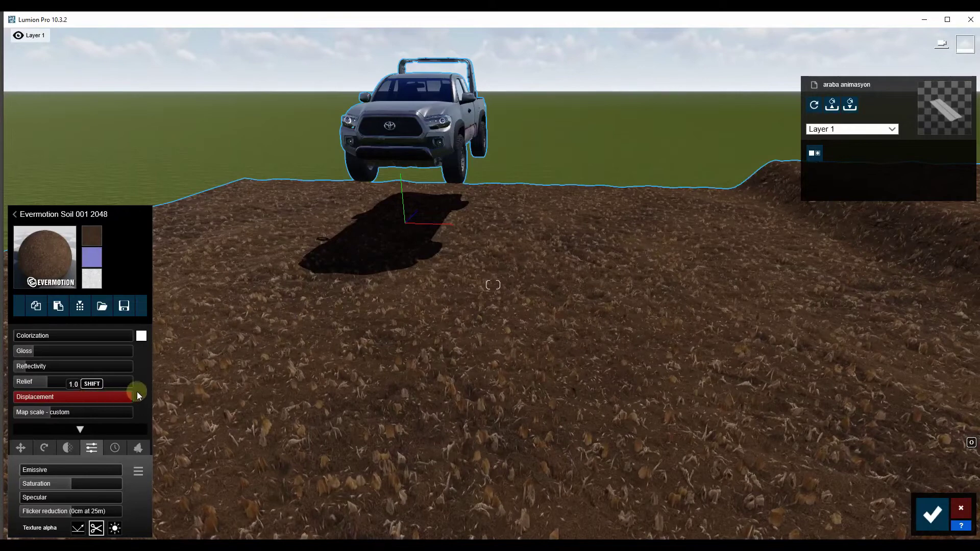
left_click_drag(88, 398, 74, 397)
mouse_move(492, 285)
right_mouse_down()
mouse_move(510, 255)
mouse_move(492, 245)
right_mouse_up()
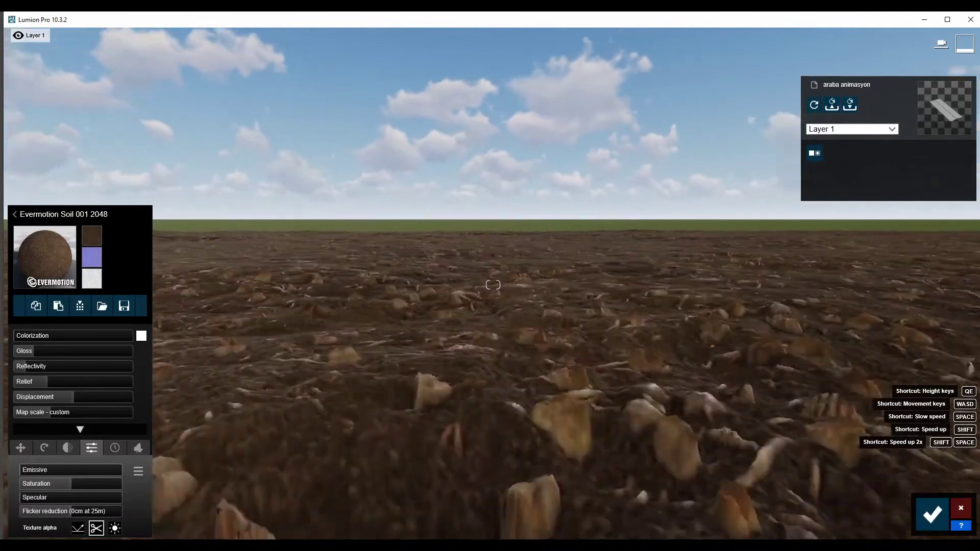
right_click_drag(493, 285, 562, 291)
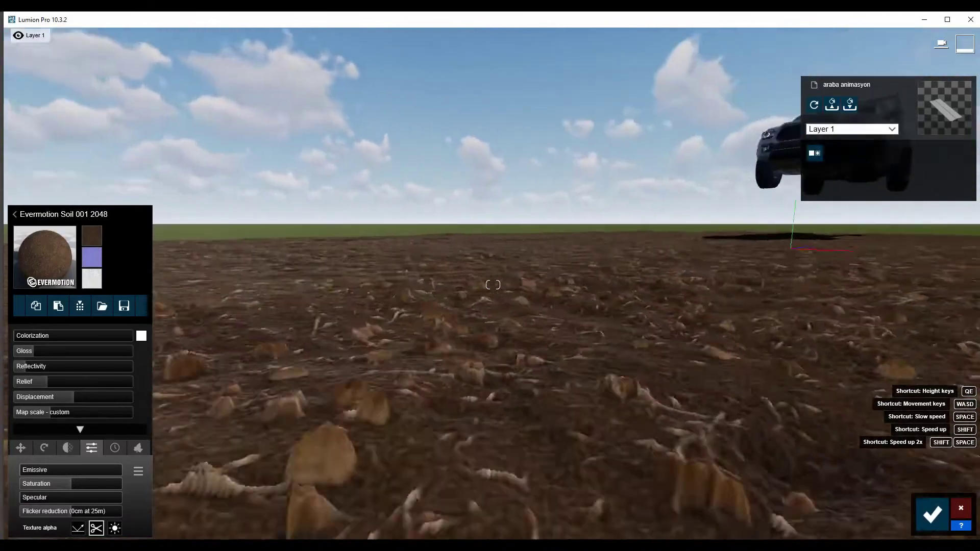
right_click_drag(493, 285, 191, 391)
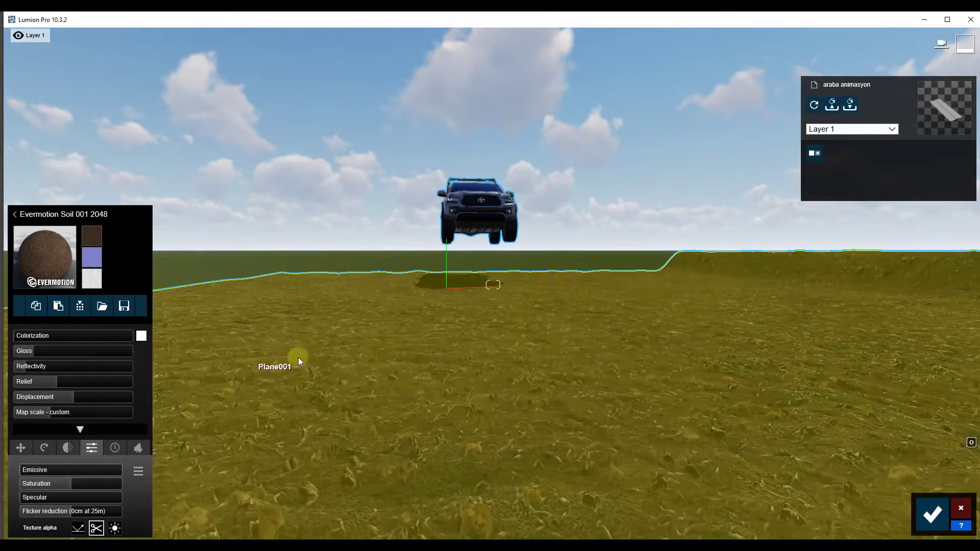
mouse_move(298, 361)
right_mouse_down()
mouse_move(298, 399)
mouse_move(214, 399)
right_mouse_up()
key("w")
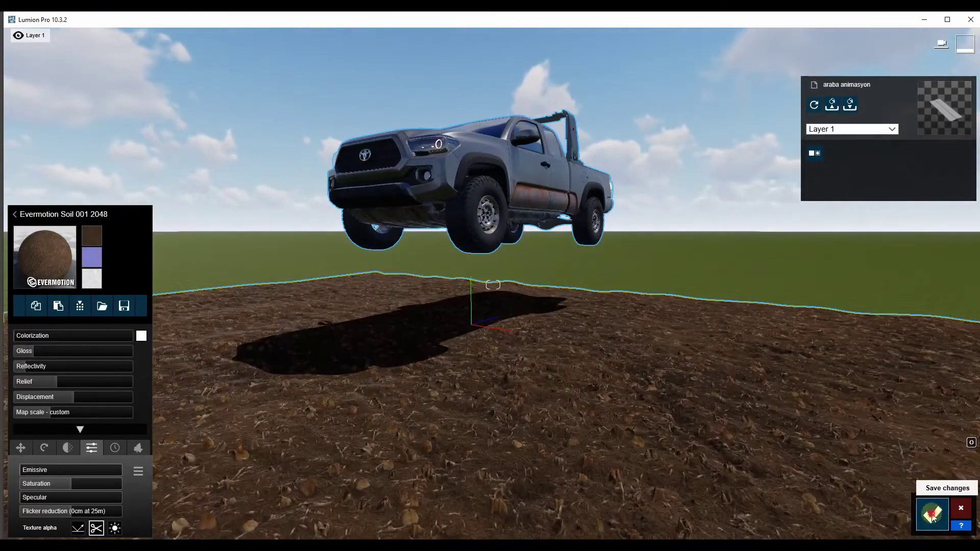
left_click(932, 515)
- Switch to object mode and fly around the truck to inspect it
left_click(31, 467)
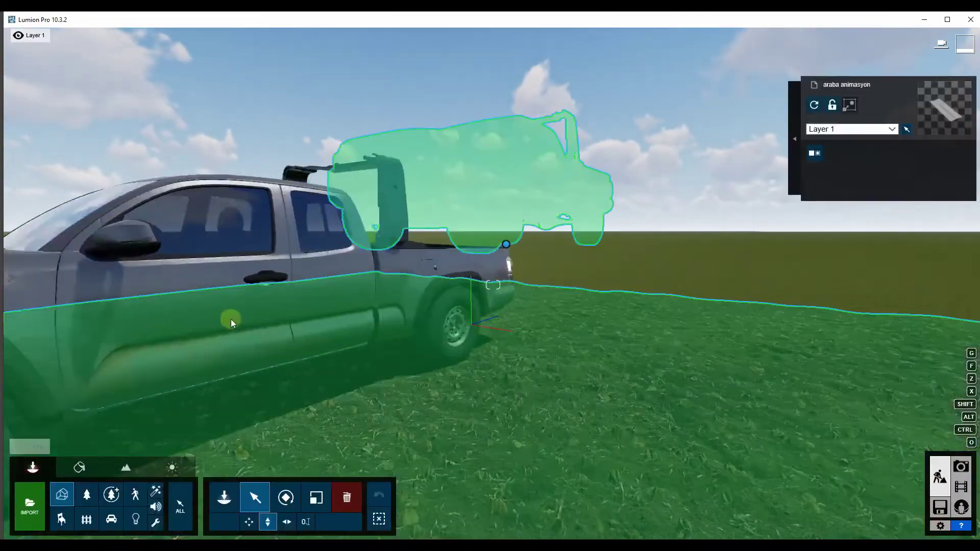
right_click_drag(358, 306, 255, 307)
key("s")
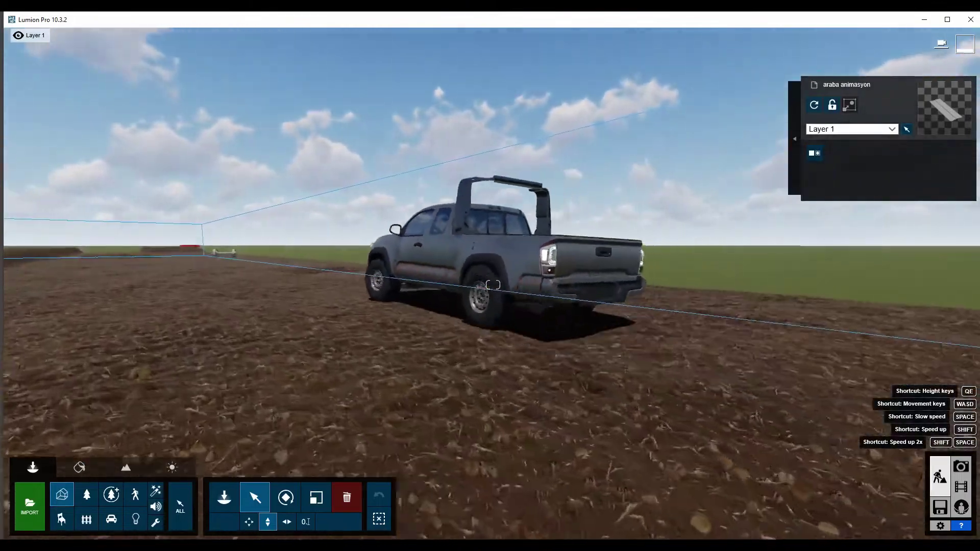
key("w")
key("s")
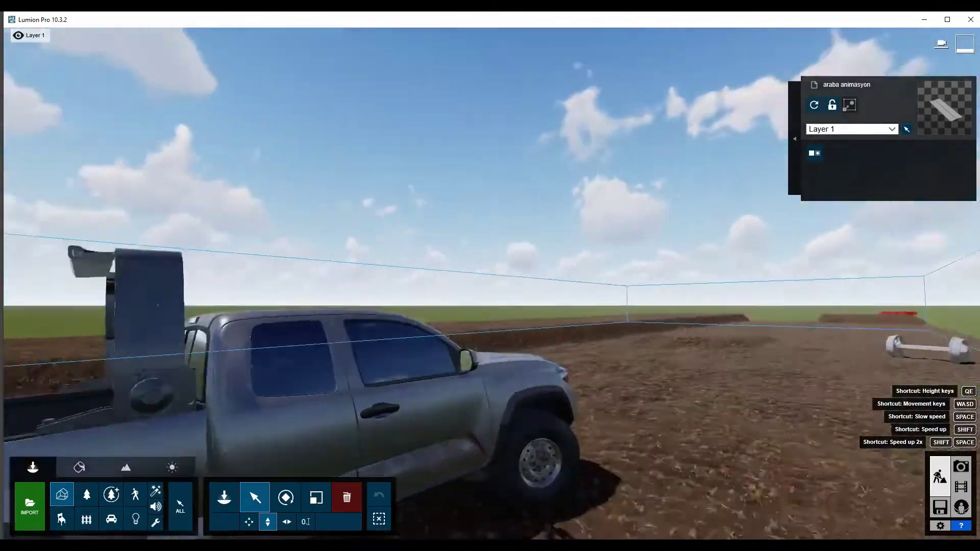
- Fly past the dirt ramp and down the field toward the white wheels
right_click_drag(494, 285, 562, 284)
key("s")
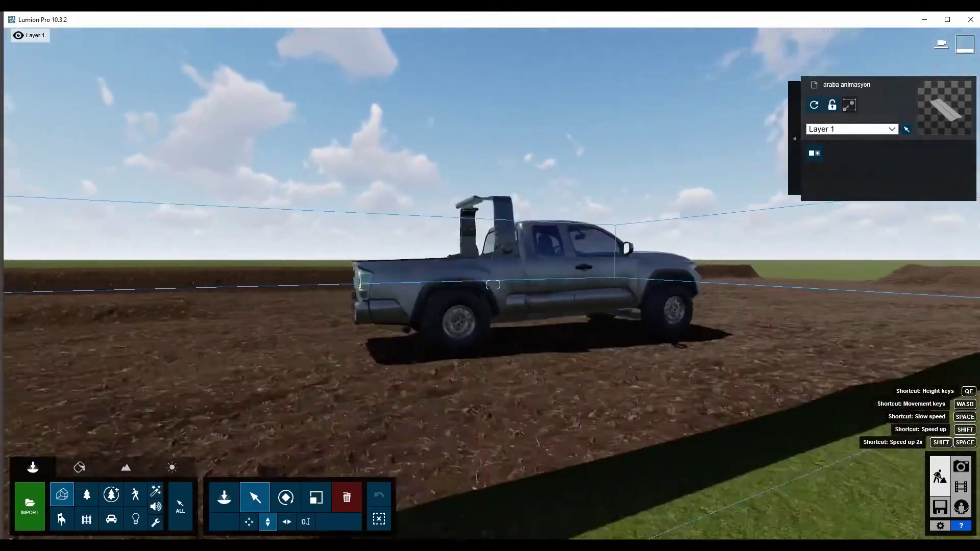
right_click_drag(493, 284, 562, 284)
key("s")
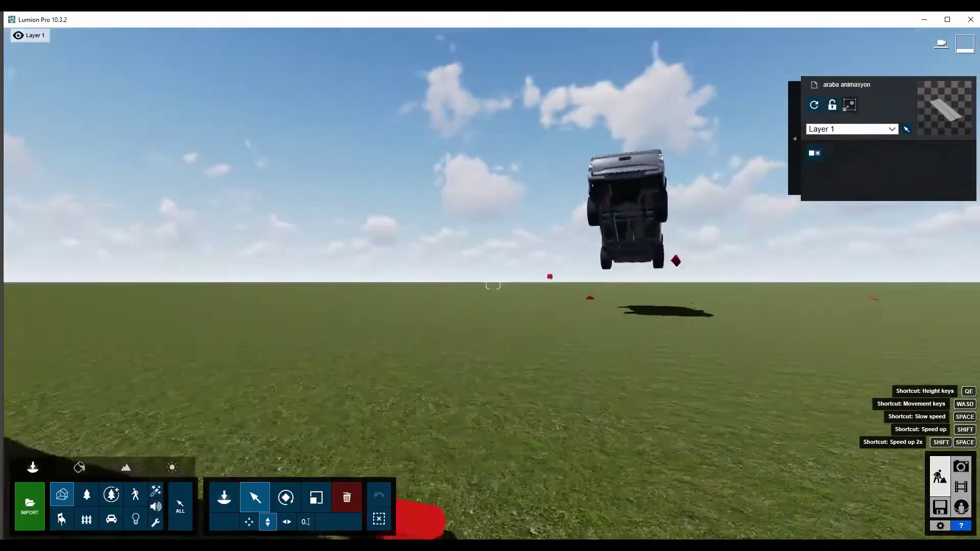
right_click_drag(493, 285, 408, 284)
key("e")
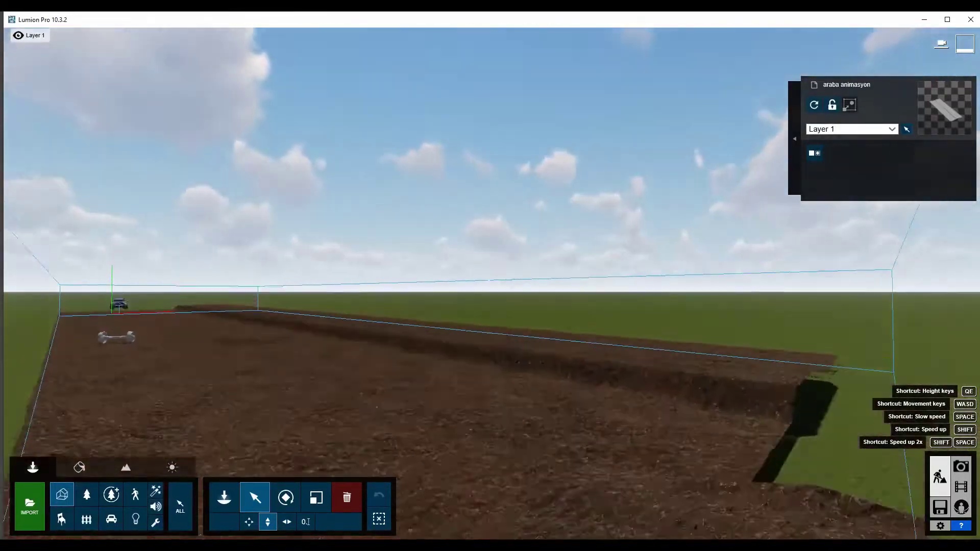
right_click_drag(494, 284, 562, 285)
key("w")
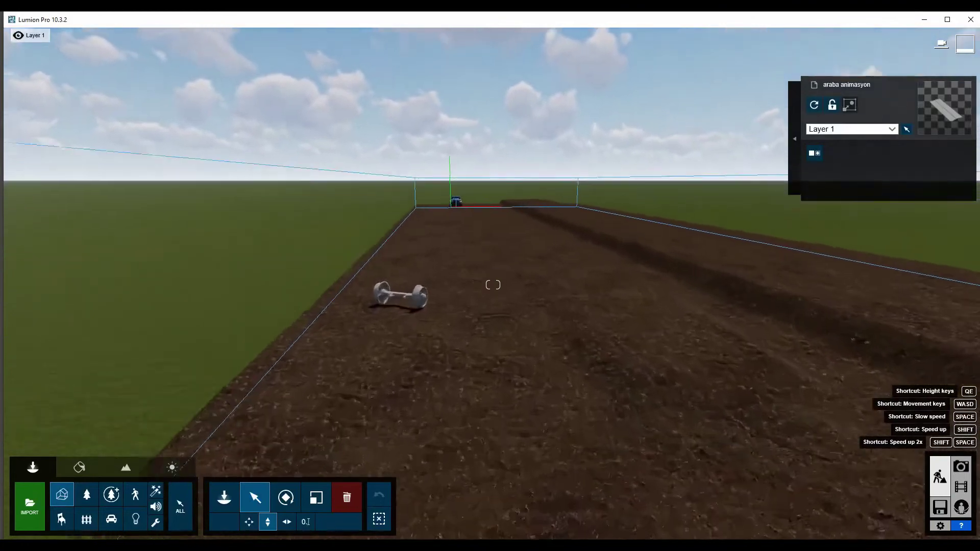
right_click_drag(493, 284, 493, 326)
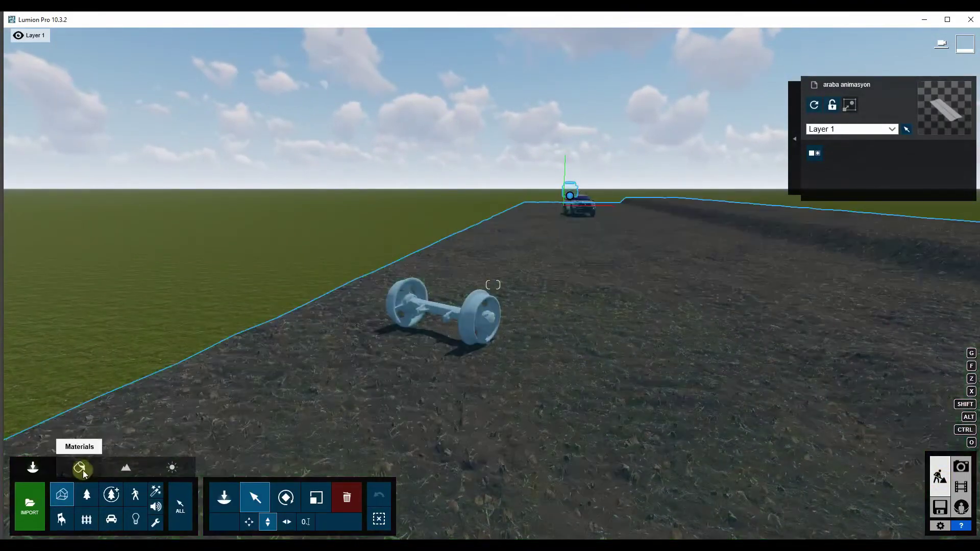
- Enter imported-model material editing and frame the wheel axle from the side
left_click(79, 468)
right_click_drag(420, 328, 449, 329)
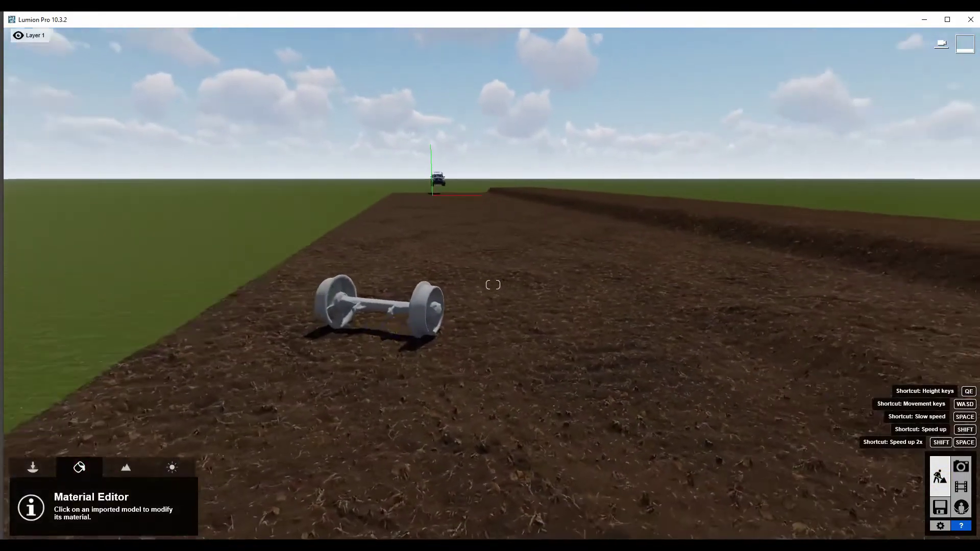
key("w")
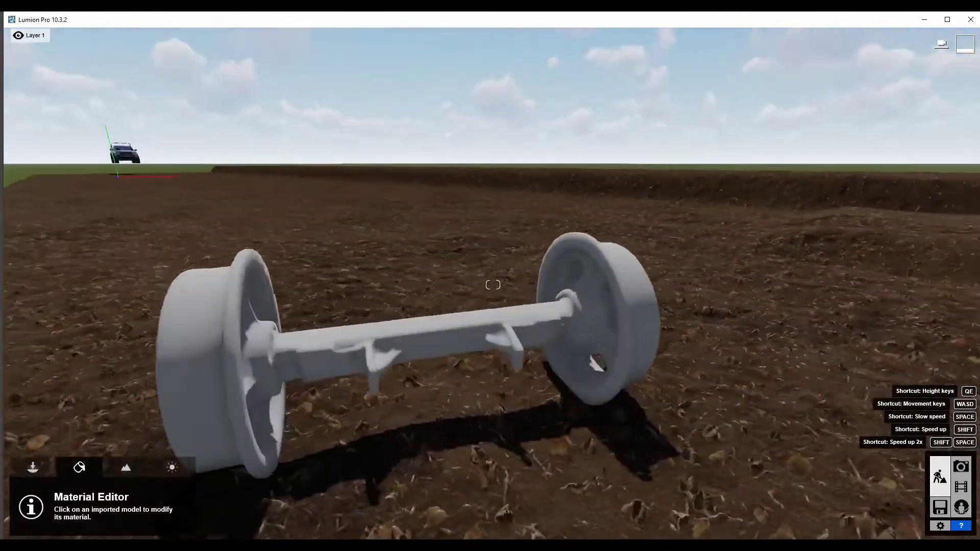
right_click_drag(493, 284, 357, 284)
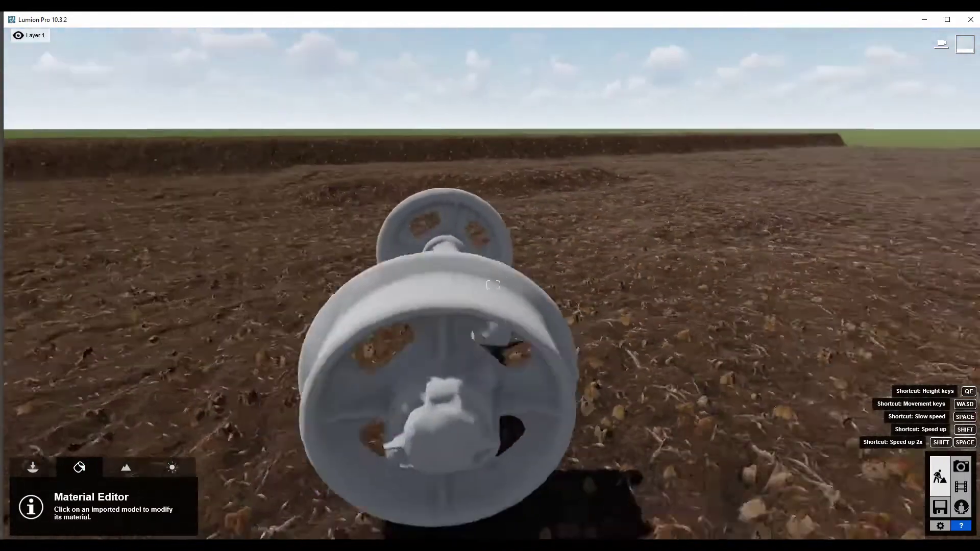
right_click_drag(493, 284, 446, 328)
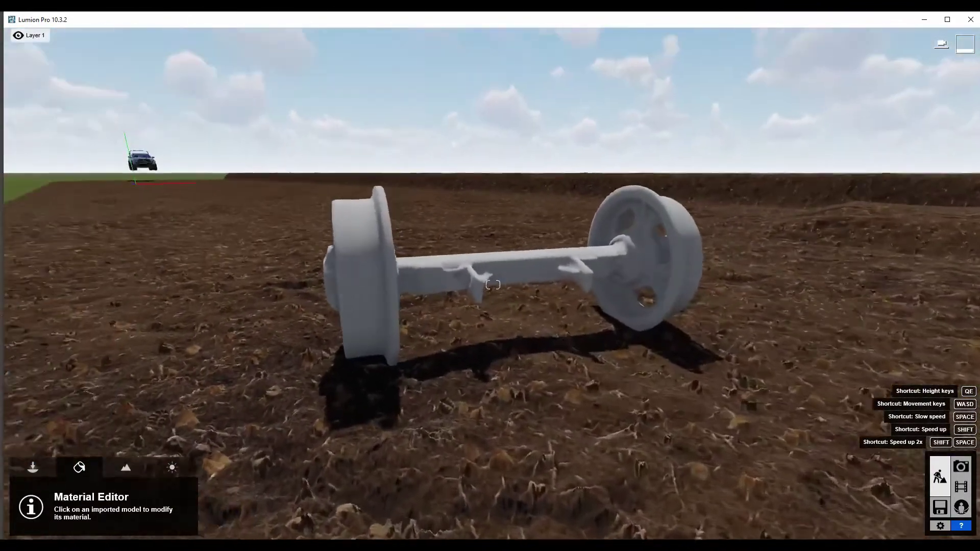
scroll(446, 328, "down", 2)
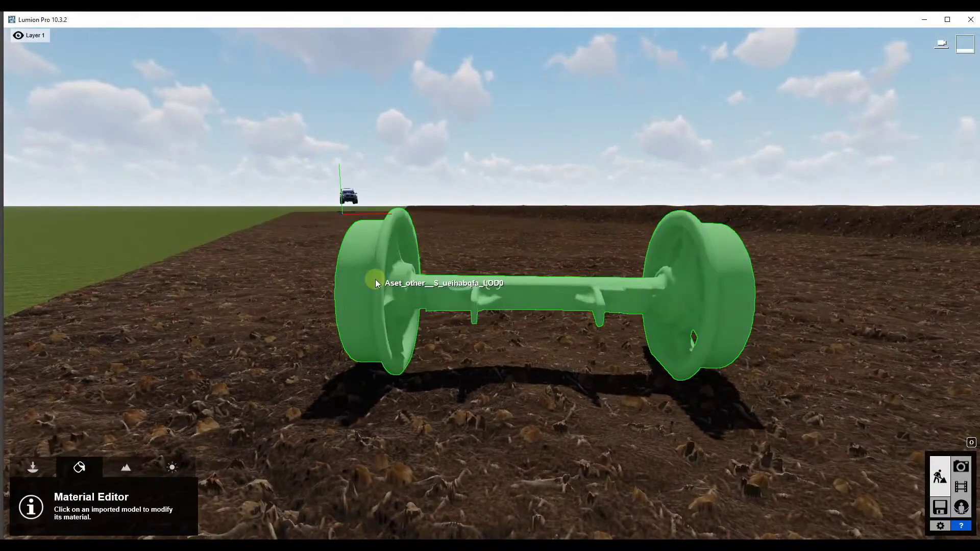
- Give the axle a Standard material with ueihabqfa_2K_Albedo.jpg from 3d_other_ueihabqfa as colour map
left_click(375, 280)
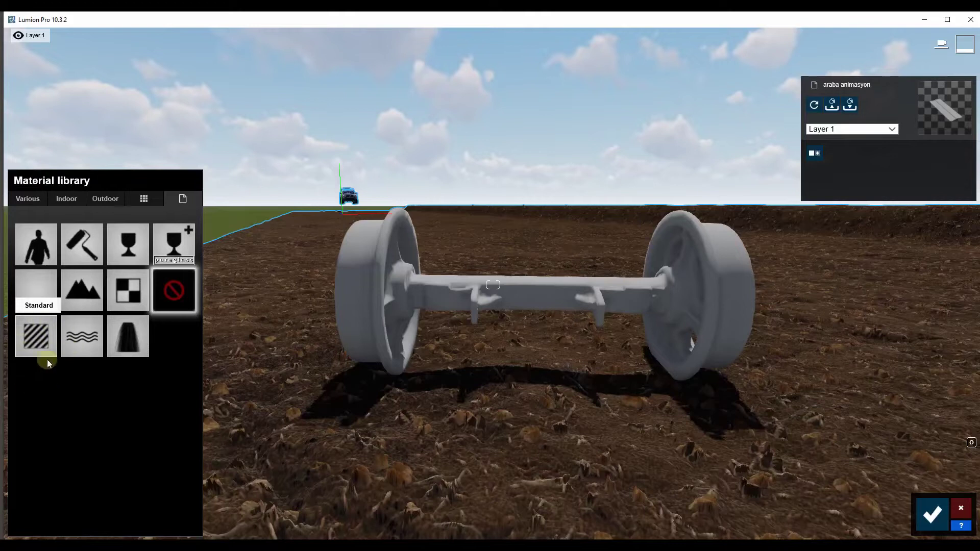
left_click(39, 339)
left_click(91, 251)
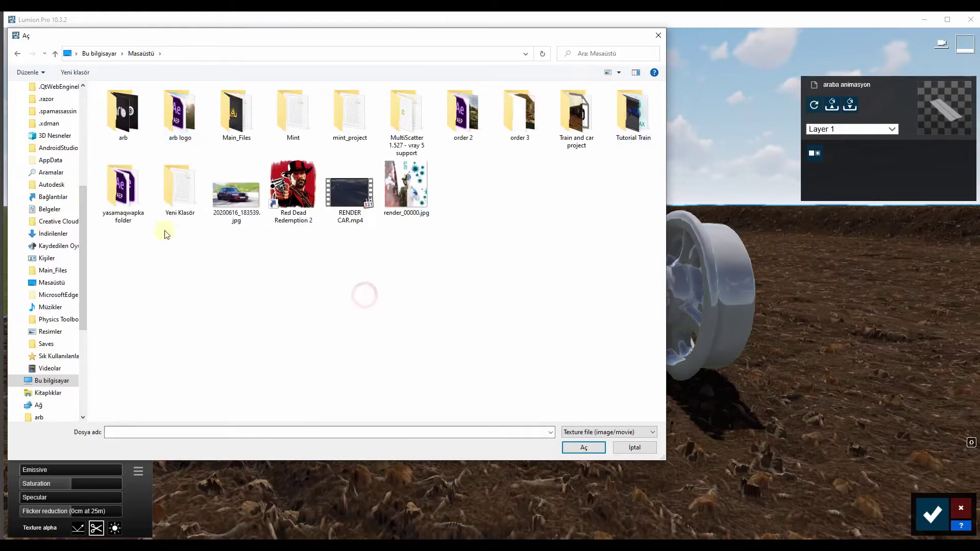
double_click(579, 118)
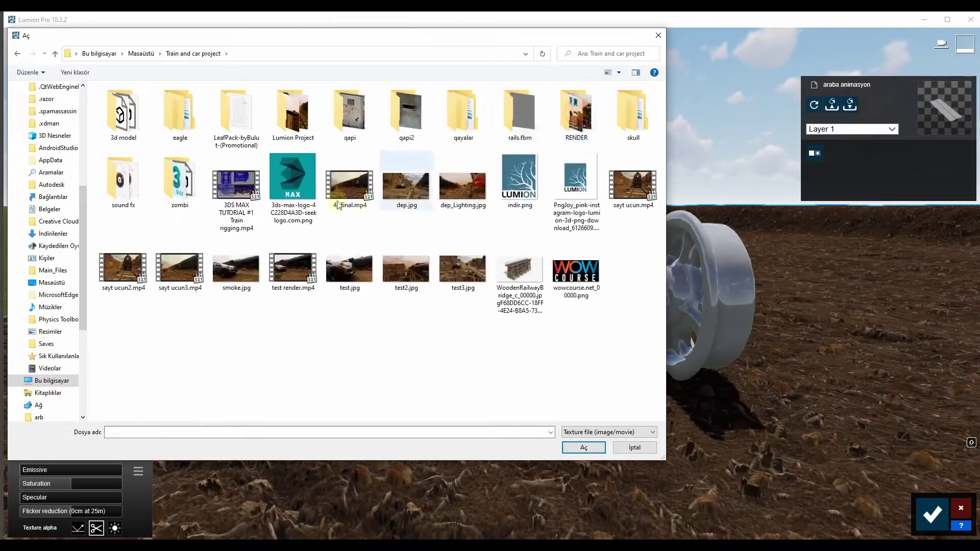
double_click(130, 113)
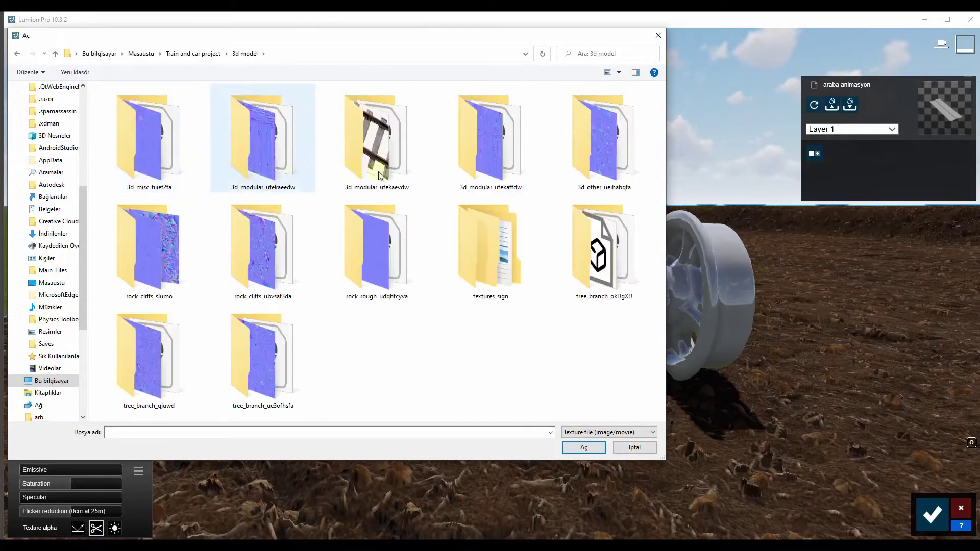
double_click(594, 152)
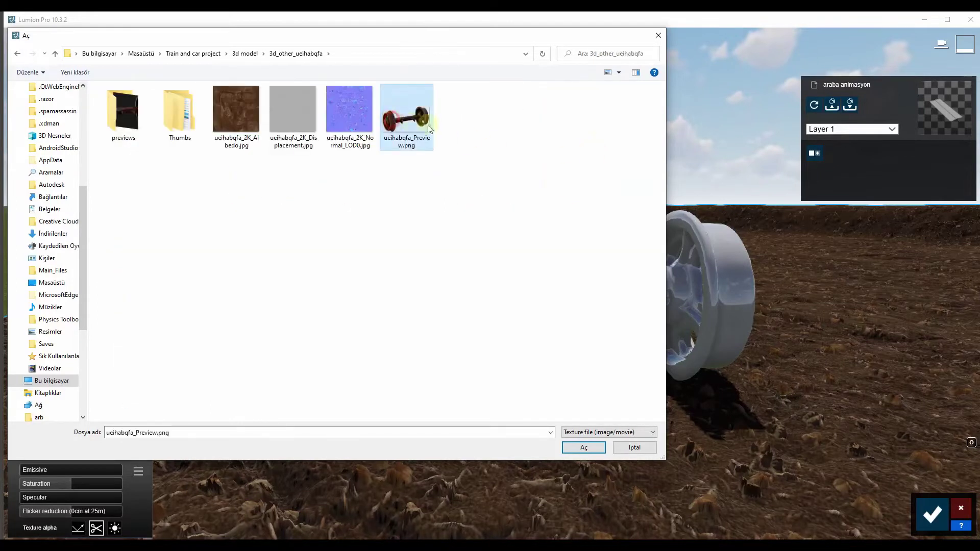
double_click(228, 110)
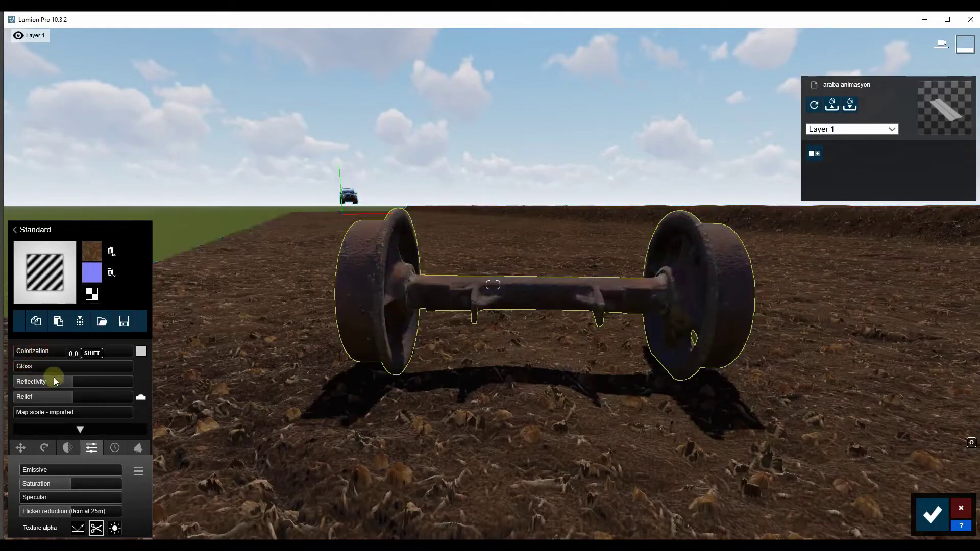
- Load the axle's normal map and displacement map images
mouse_move(191, 307)
right_mouse_down()
mouse_move(168, 358)
mouse_move(327, 245)
right_mouse_up()
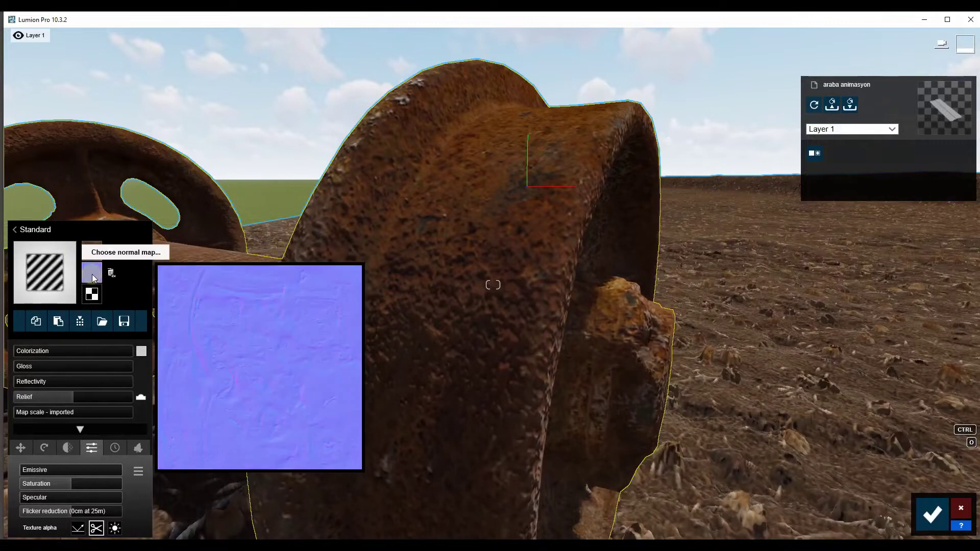
left_click(93, 274)
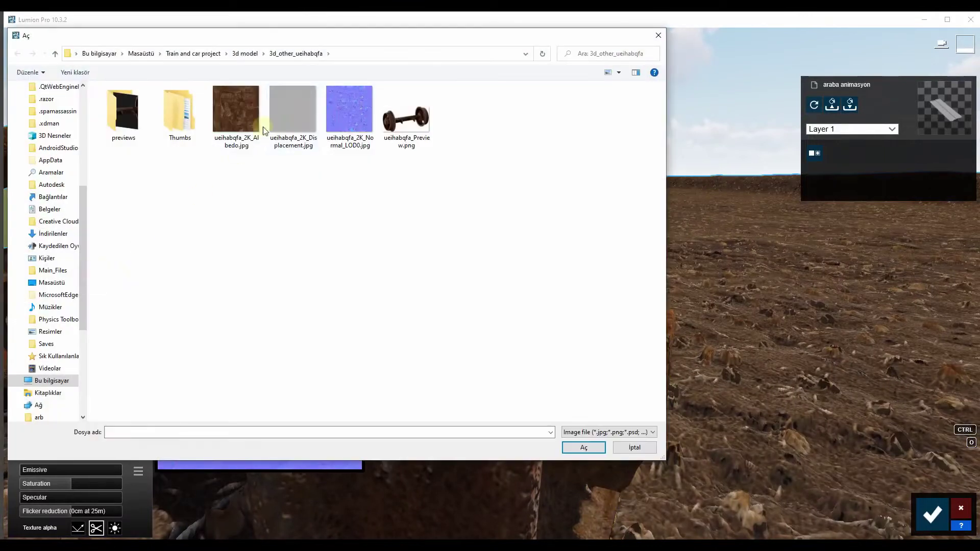
double_click(342, 114)
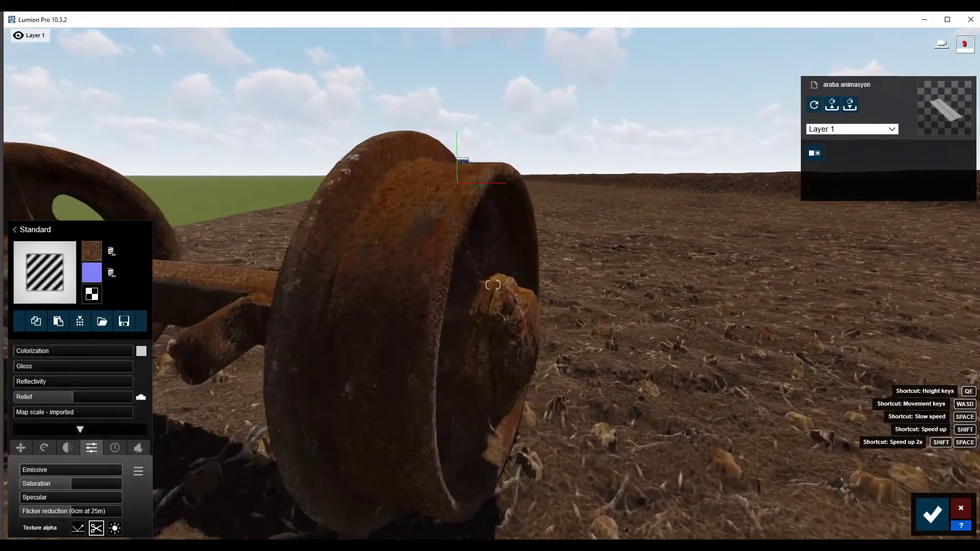
right_click_drag(317, 306, 335, 308)
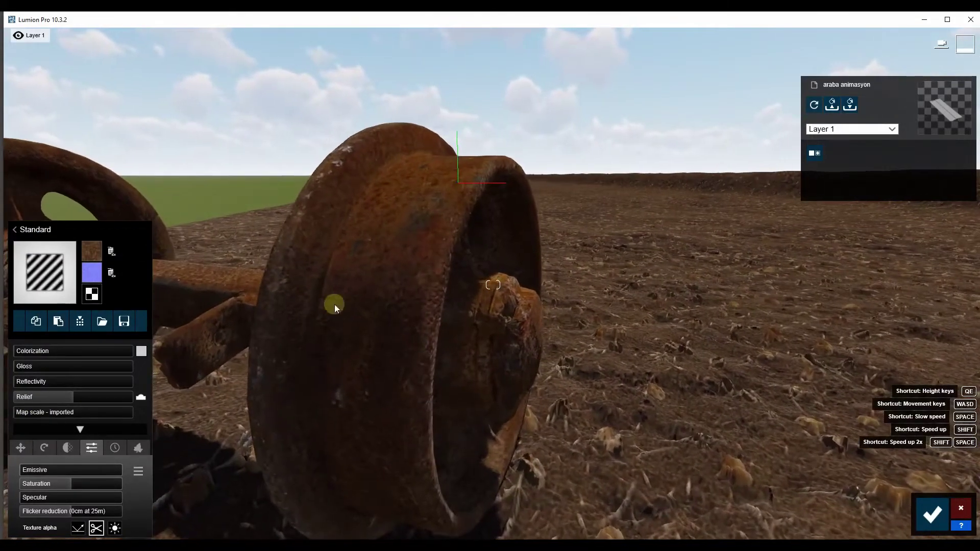
left_click(91, 293)
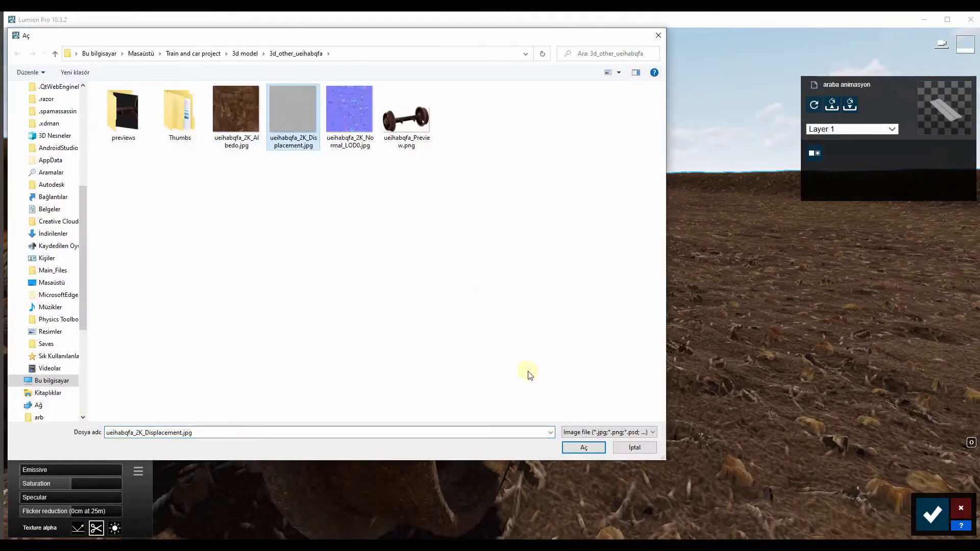
left_click(587, 447)
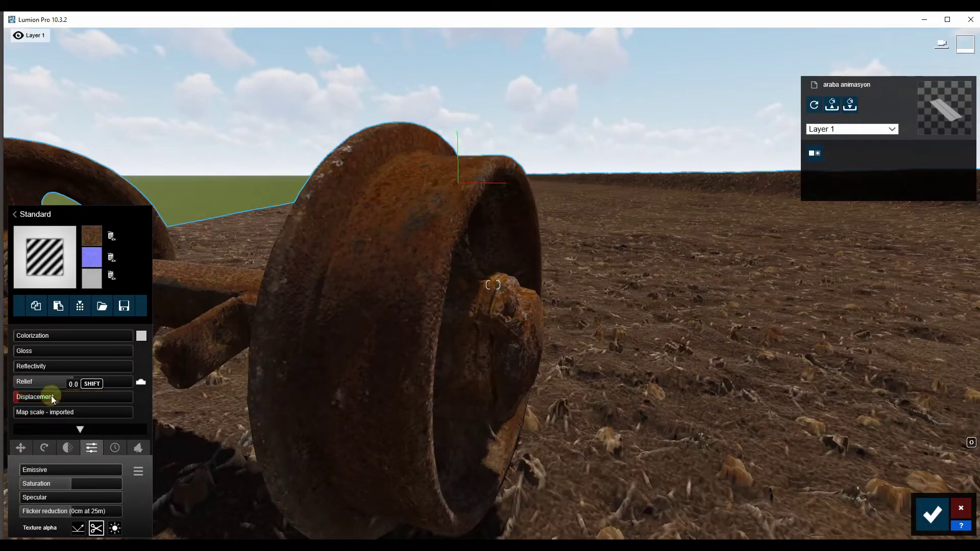
- Lower the axle's displacement strength to a low value and inspect it from around
mouse_move(134, 395)
left_mouse_down()
mouse_move(57, 394)
mouse_move(93, 394)
left_mouse_up()
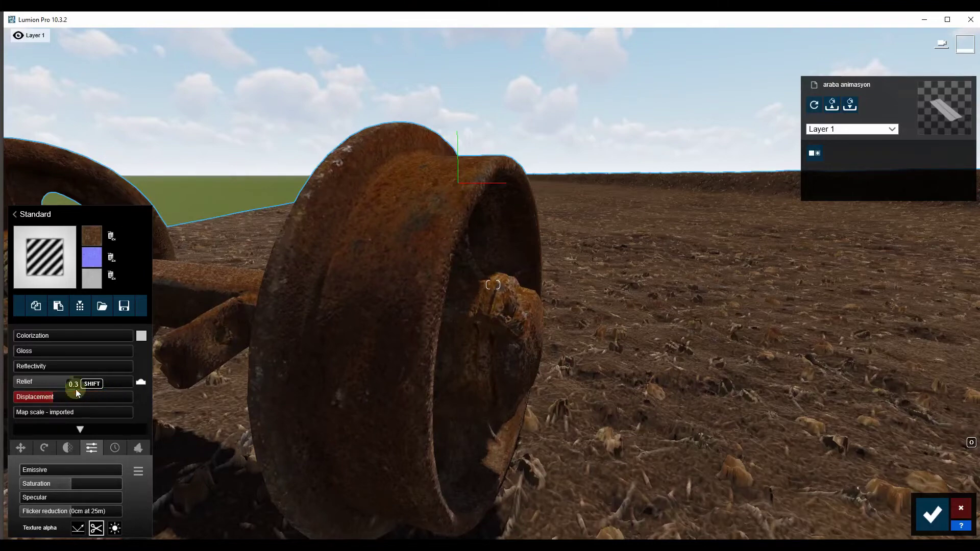
right_click_drag(53, 397, 153, 388)
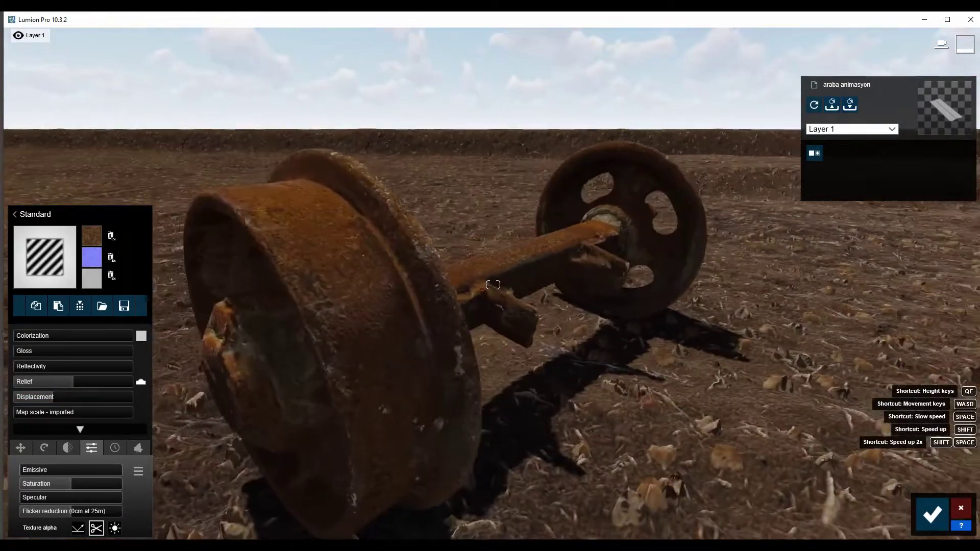
right_click_drag(493, 285, 493, 284)
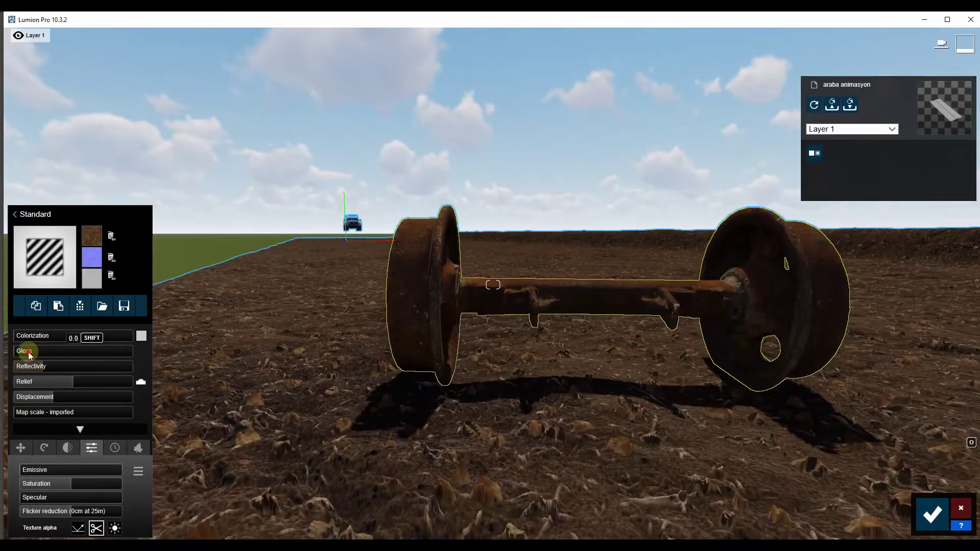
right_click_drag(44, 351, 44, 352)
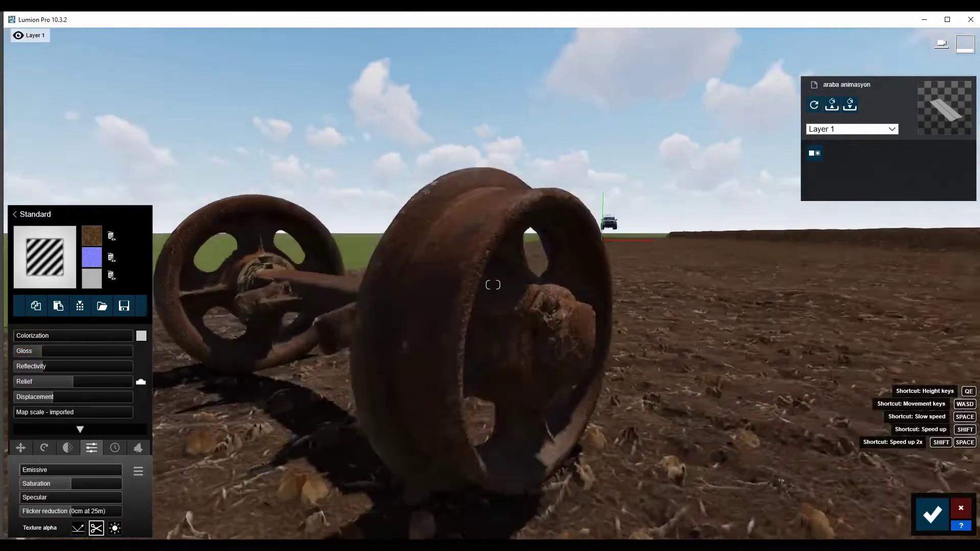
right_click_drag(494, 284, 493, 285)
key("s")
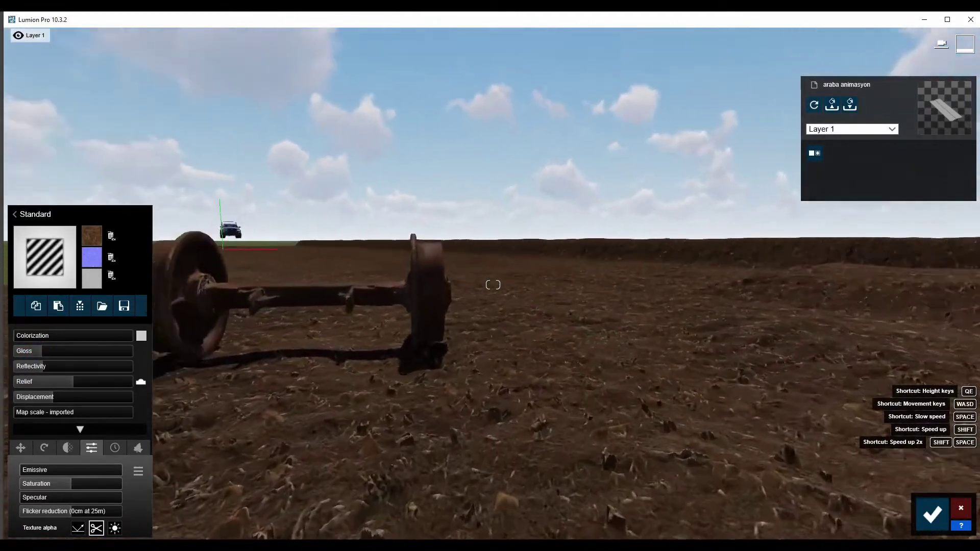
right_click_drag(493, 284, 438, 281)
- Test full emissive on the axle, reset emissive to 0.0, and accept the material
left_click_drag(42, 470, 122, 469)
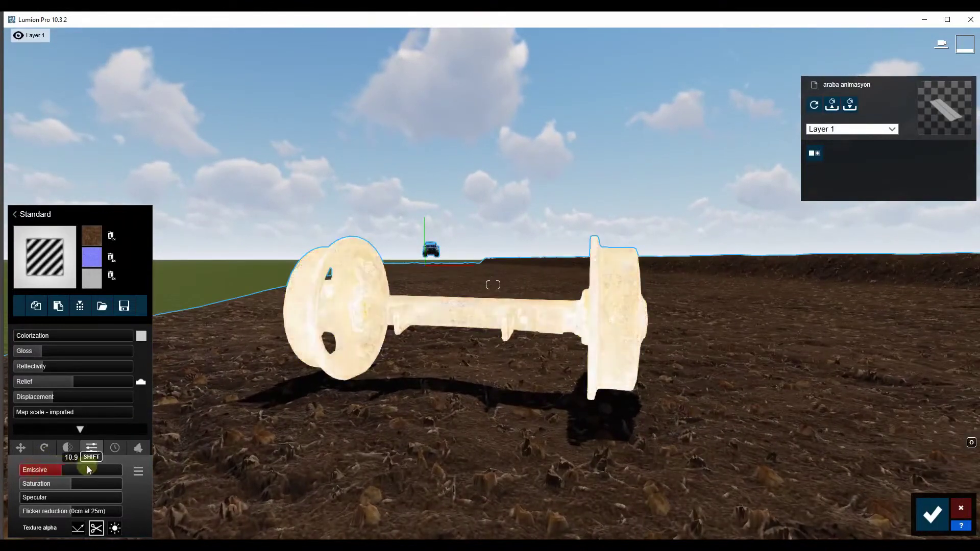
mouse_move(56, 471)
left_mouse_down()
mouse_move(94, 469)
mouse_move(20, 470)
left_mouse_up()
right_click_drag(333, 394, 333, 394)
right_click_drag(492, 284, 492, 284)
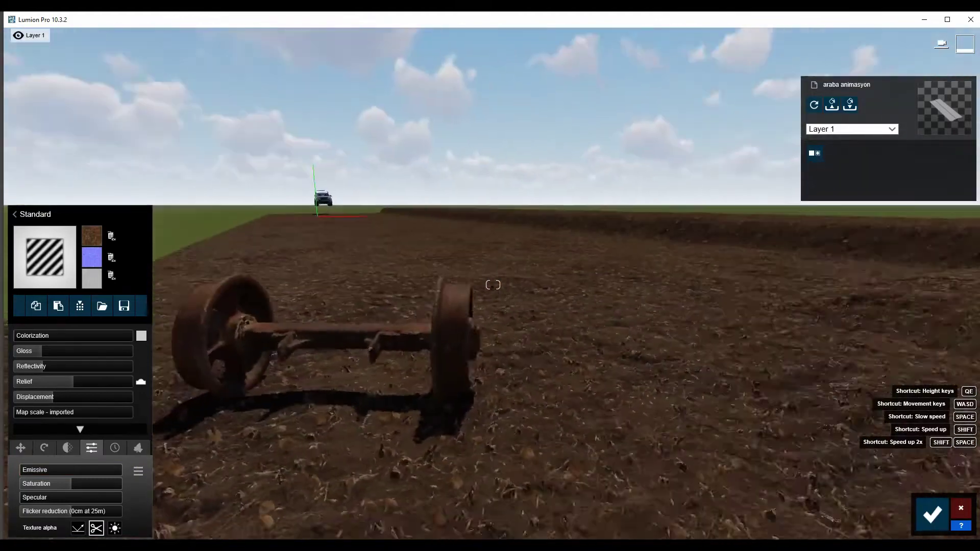
left_click(938, 520)
- Fly the camera over the dirt mound toward the red beam
right_click_drag(492, 284, 493, 285)
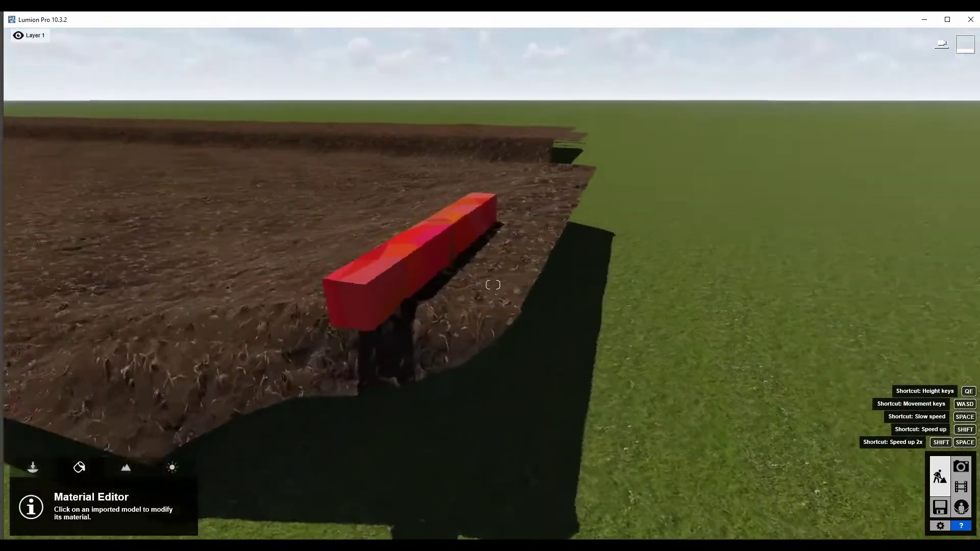
right_click_drag(493, 285, 492, 284)
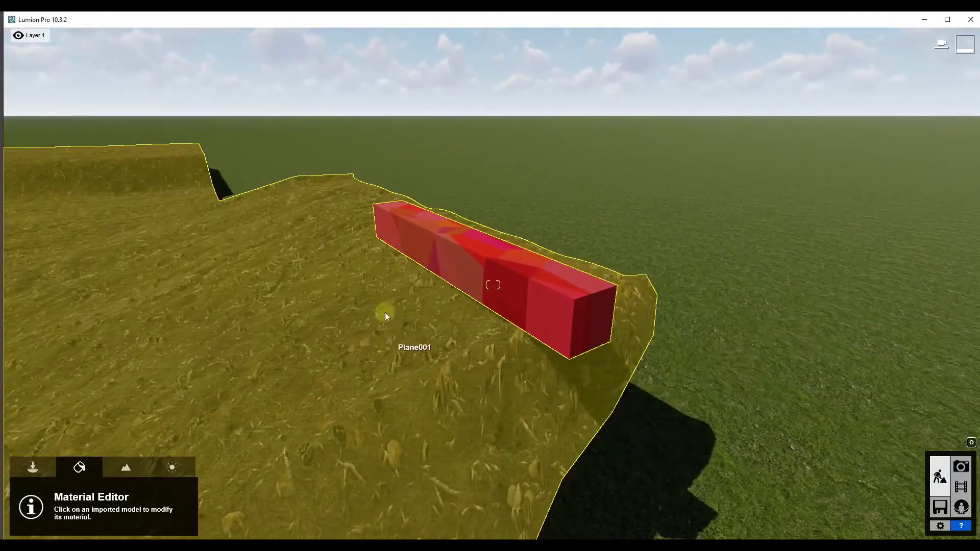
right_click_drag(385, 312, 385, 312)
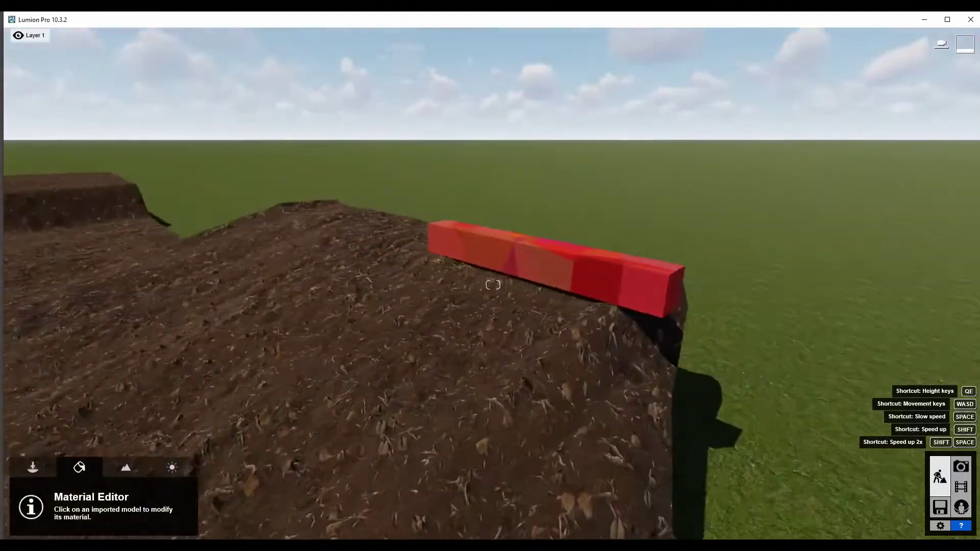
right_click_drag(492, 284, 492, 284)
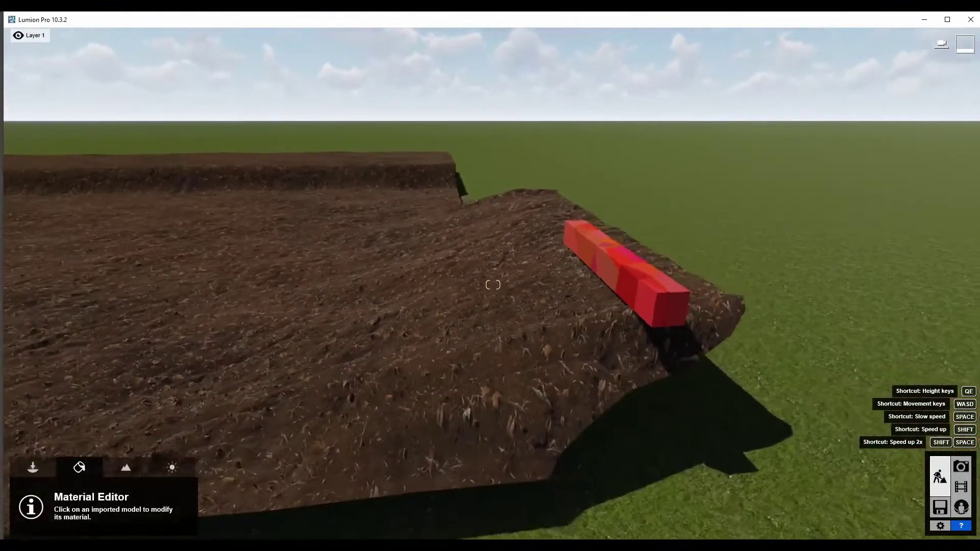
right_click_drag(314, 321, 314, 321)
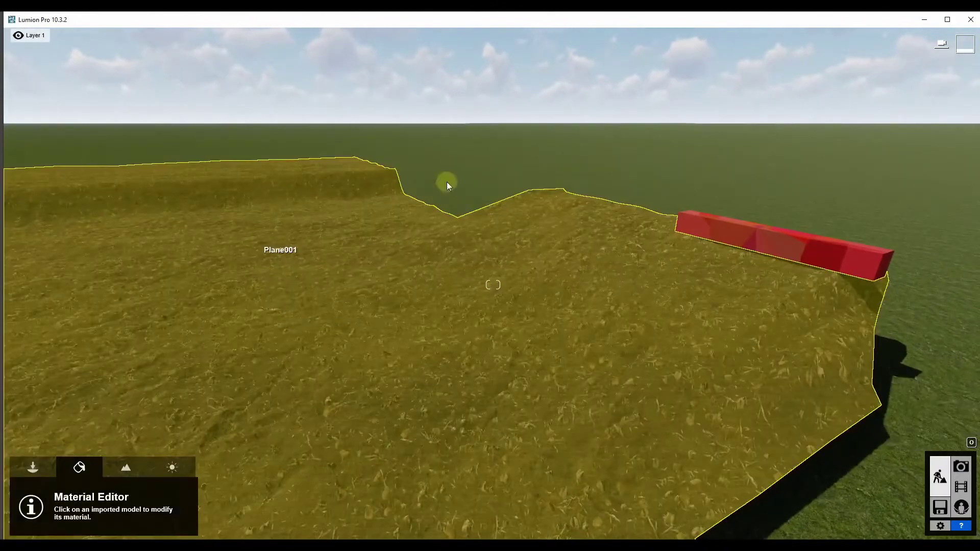
right_click_drag(374, 184, 373, 185)
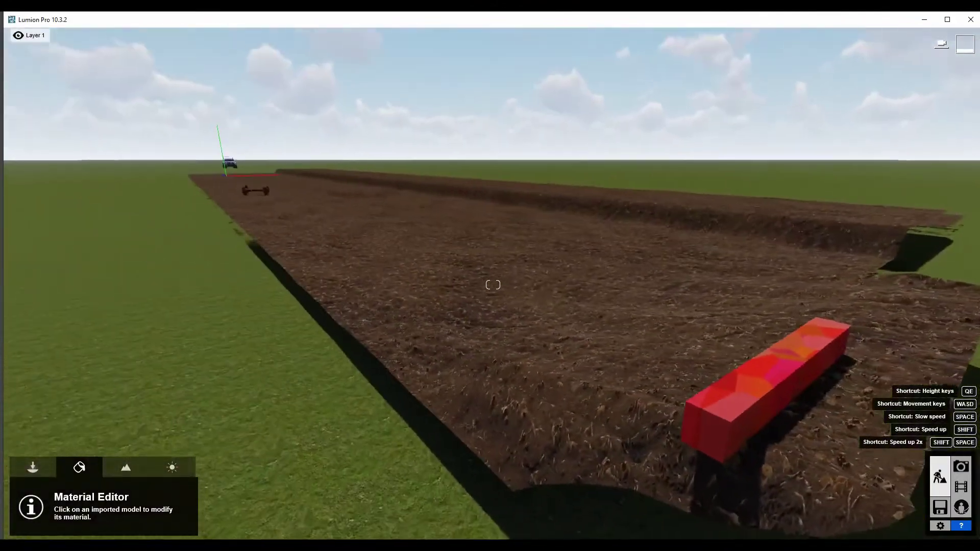
right_click_drag(534, 270, 535, 271)
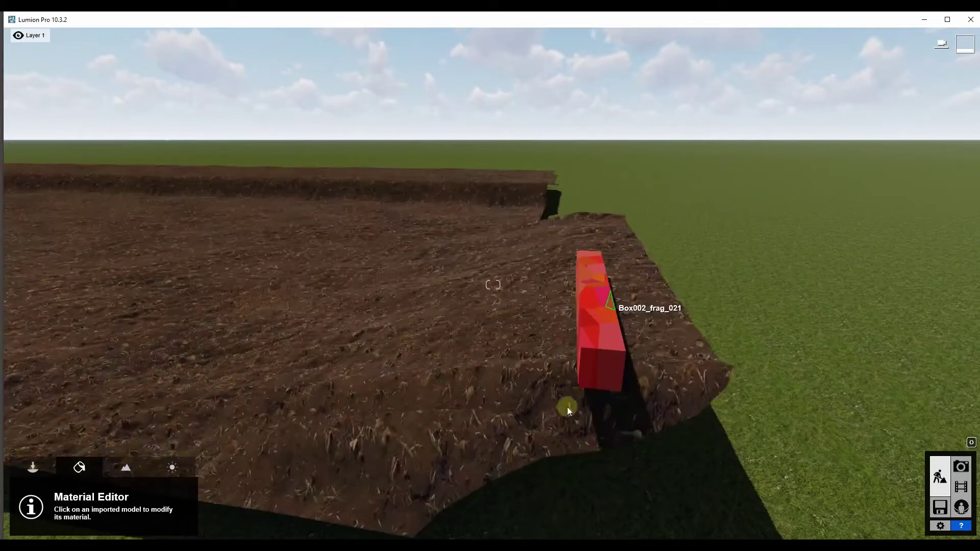
- Close in on the red box and pick its Box002_frag_021 fragment
right_click_drag(502, 430, 503, 431)
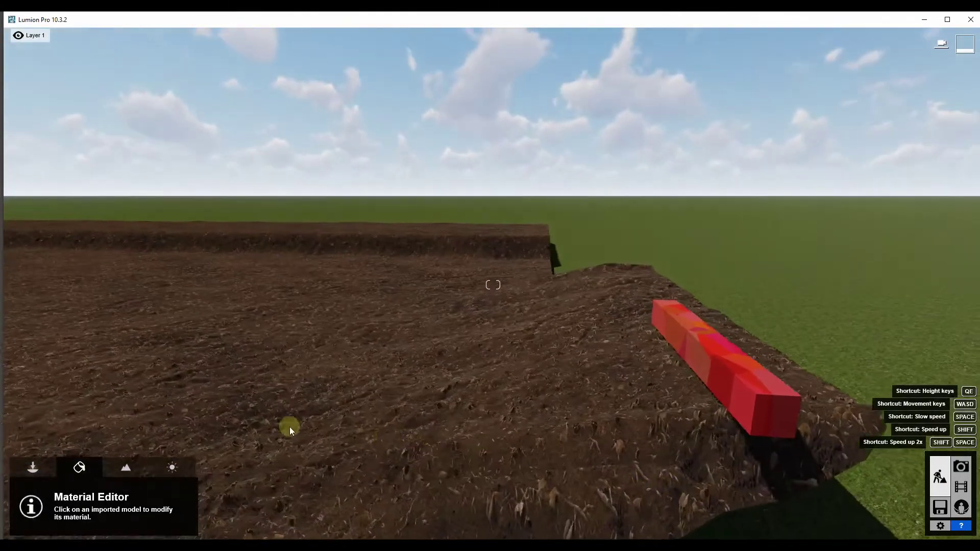
right_click_drag(646, 400, 646, 400)
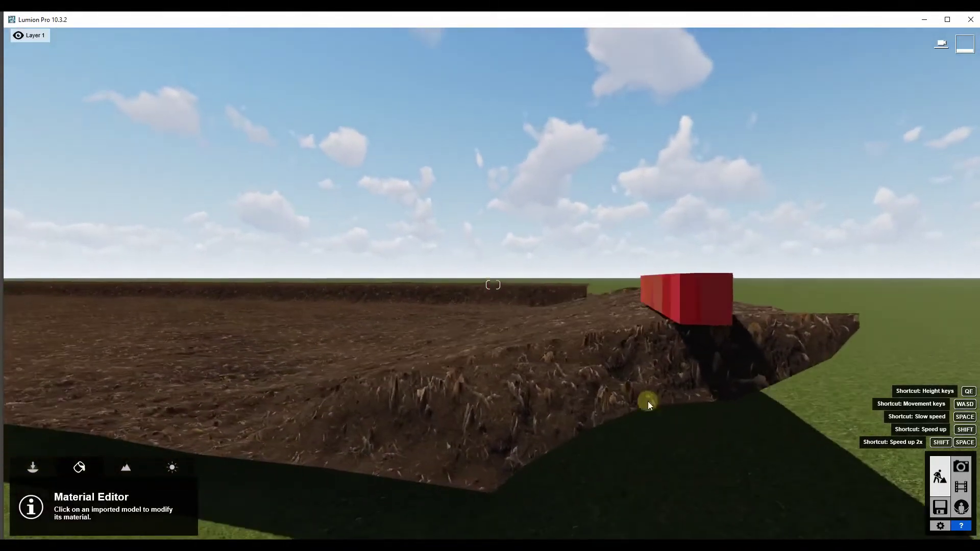
right_click_drag(645, 401, 647, 401)
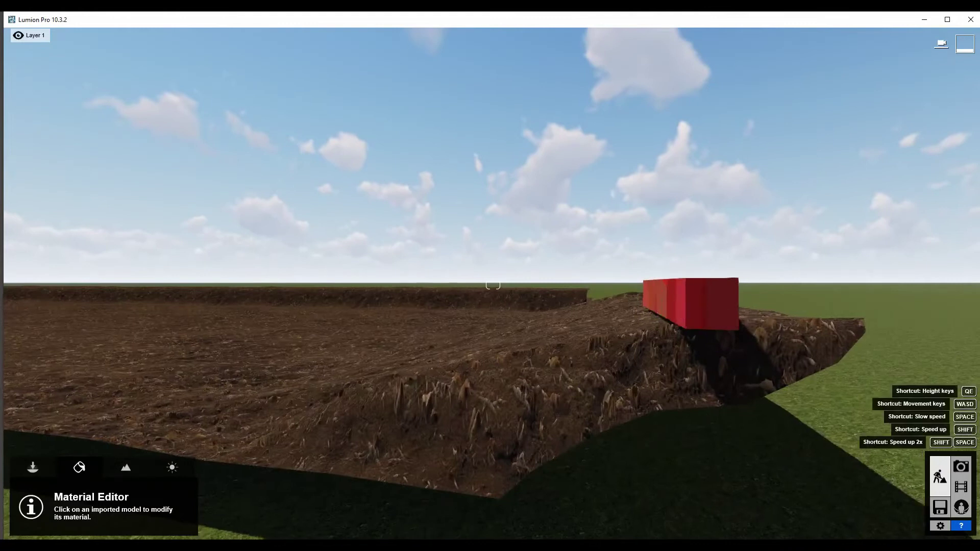
right_click_drag(691, 330, 690, 330)
key("w")
right_click_drag(492, 285, 646, 309)
key("s")
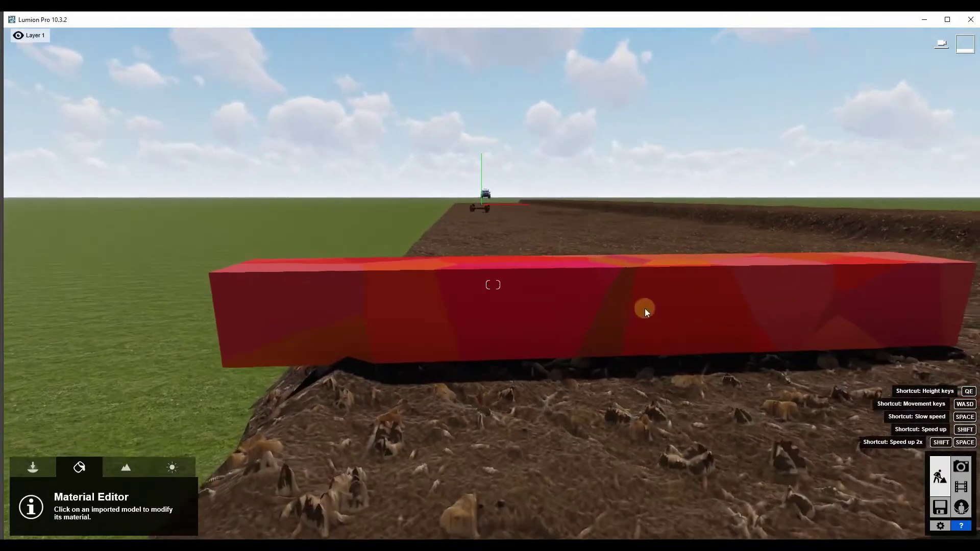
left_click(519, 296)
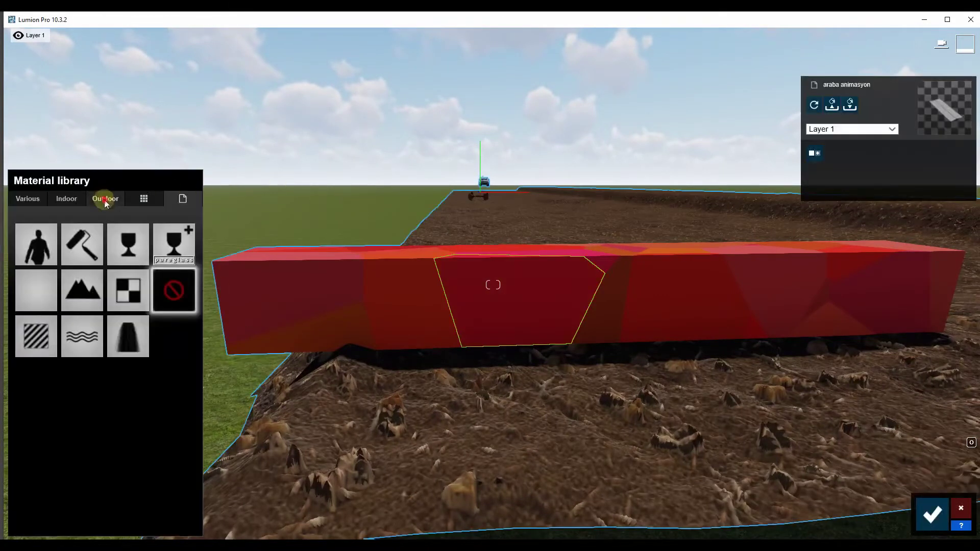
- Browse the material library to Various > Rock and choose Landscape 09 E
left_click(105, 199)
left_click(66, 203)
left_click(105, 198)
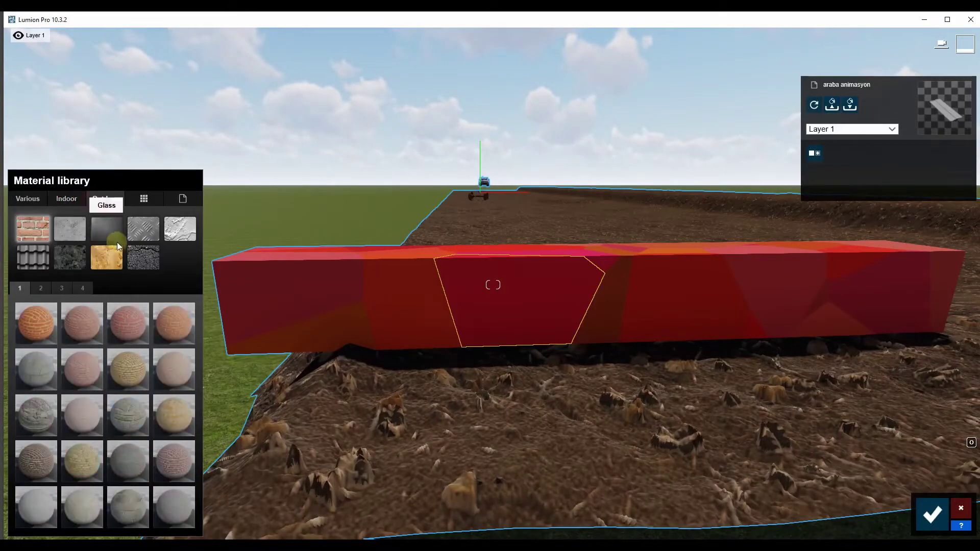
left_click(78, 203)
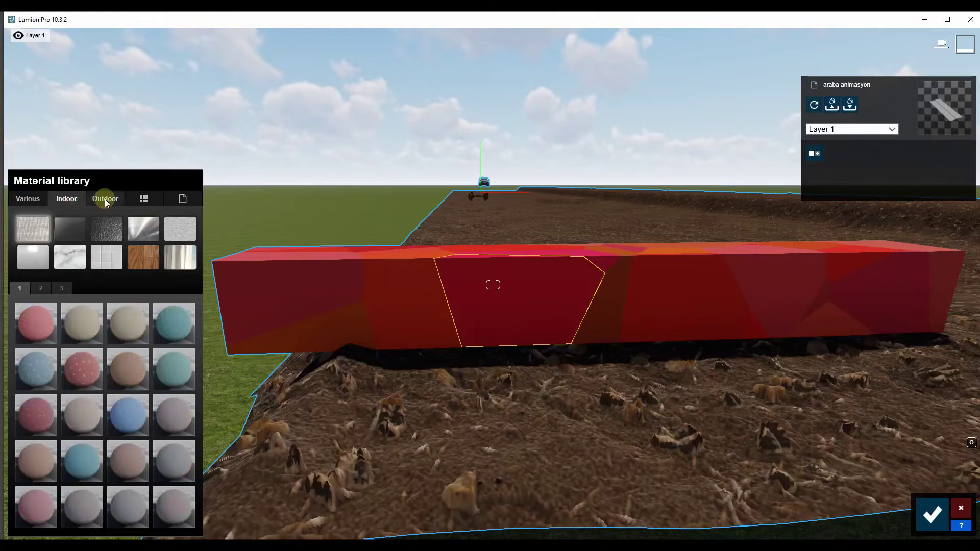
left_click(29, 202)
left_click(102, 233)
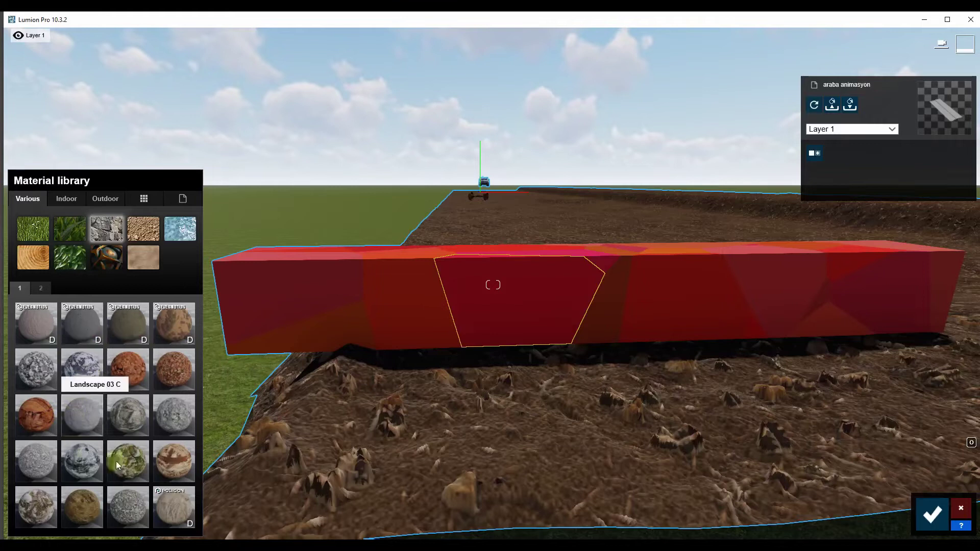
left_click(85, 516)
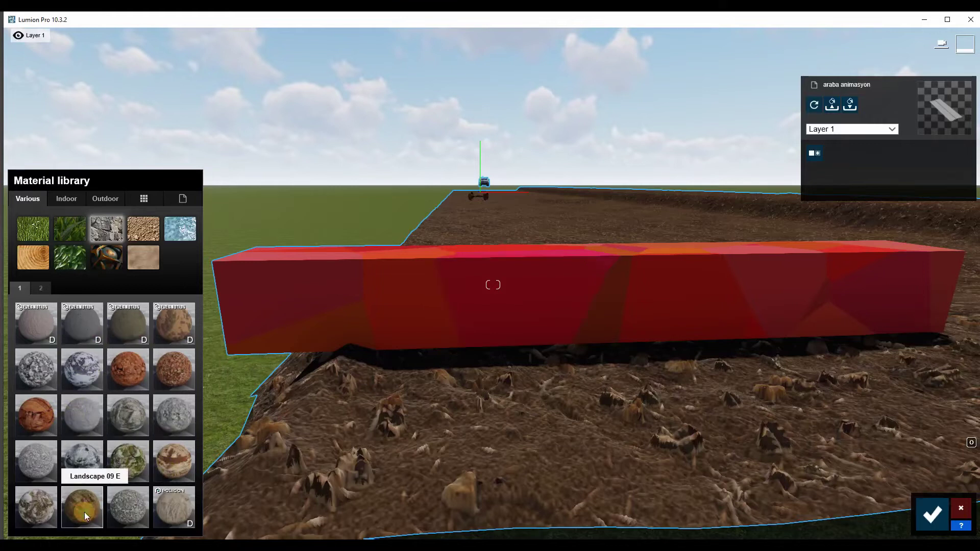
- Apply Landscape 09 E to two middle faces of the red box
left_click(379, 328)
right_click_drag(380, 329, 505, 311)
key("w")
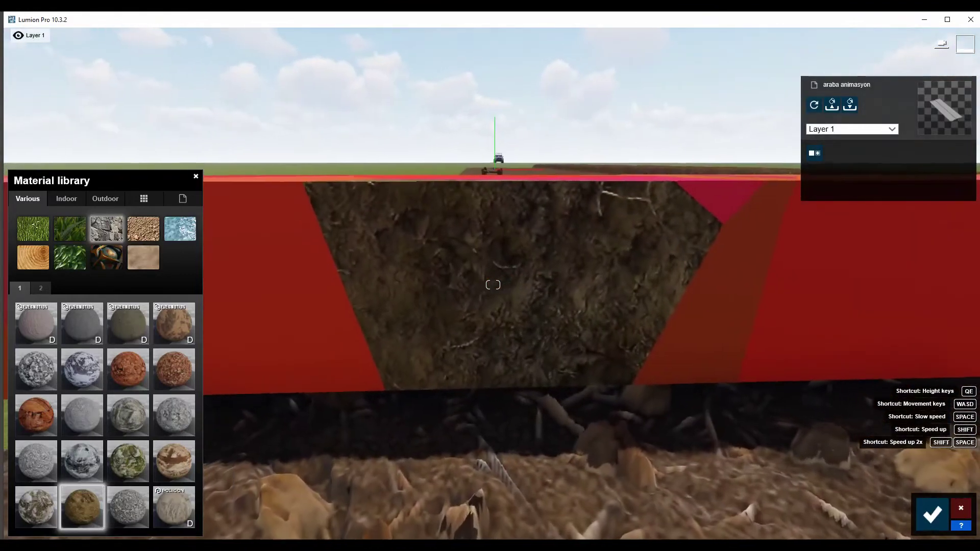
key("s")
right_click_drag(493, 285, 577, 275)
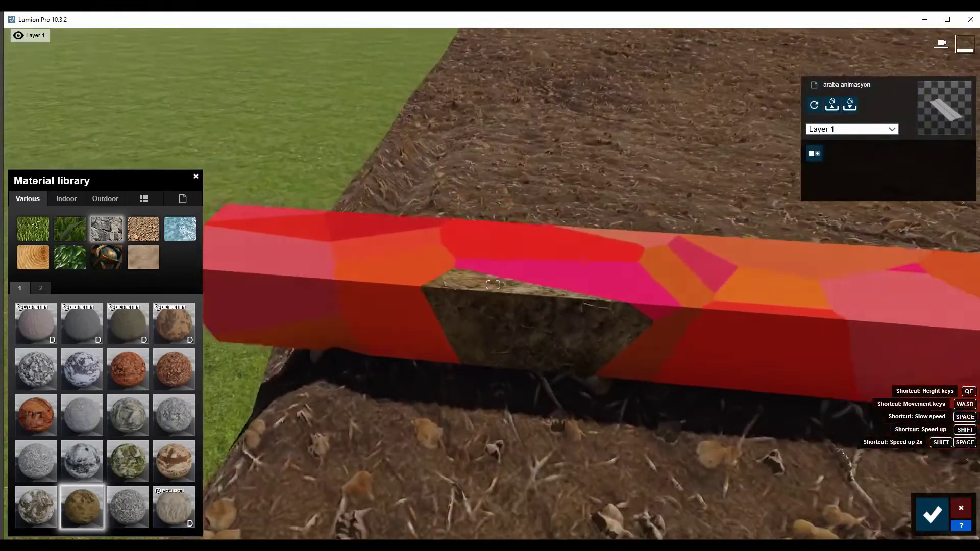
left_click(562, 290)
- Apply the same Landscape 09 E dirt material to the Plane001 ground
right_click_drag(495, 293, 475, 240)
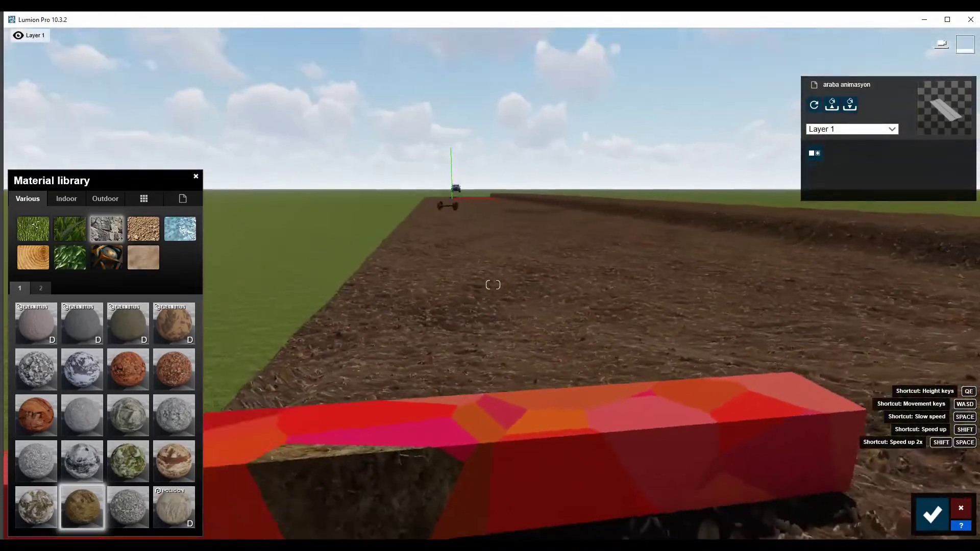
key("s")
right_click_drag(493, 285, 528, 289)
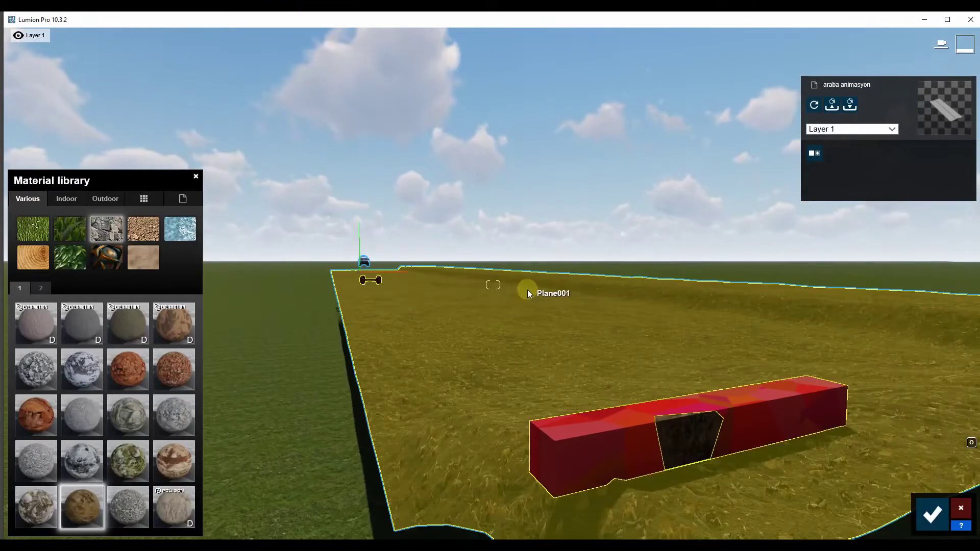
left_click(528, 289)
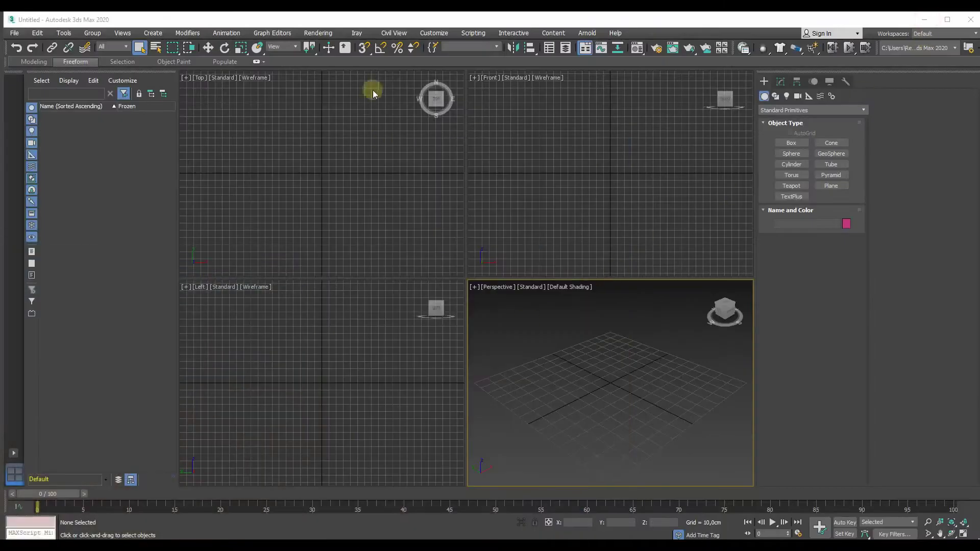
- Open the recent tutorial.max scene, accepting the gamma and missing-texture prompts
left_click(14, 33)
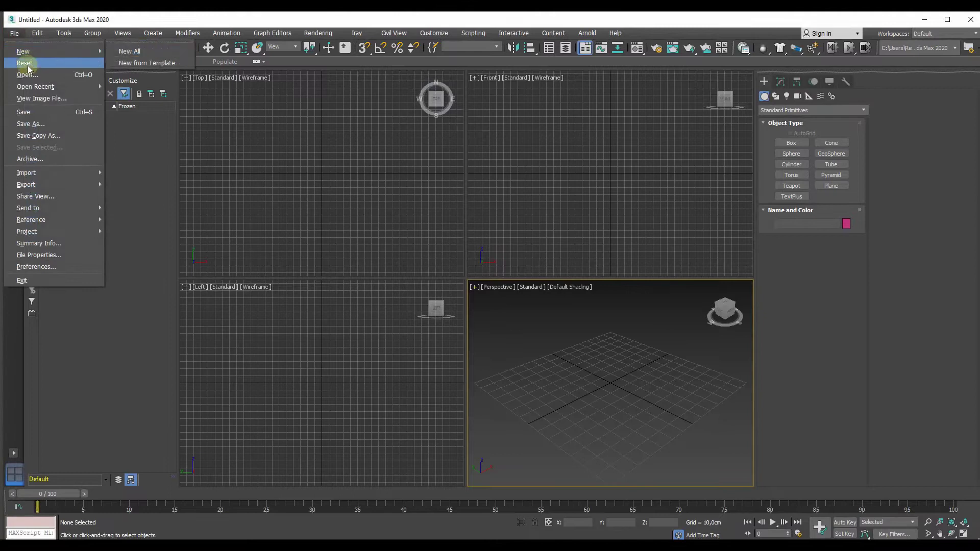
mouse_move(35, 87)
left_click(157, 86)
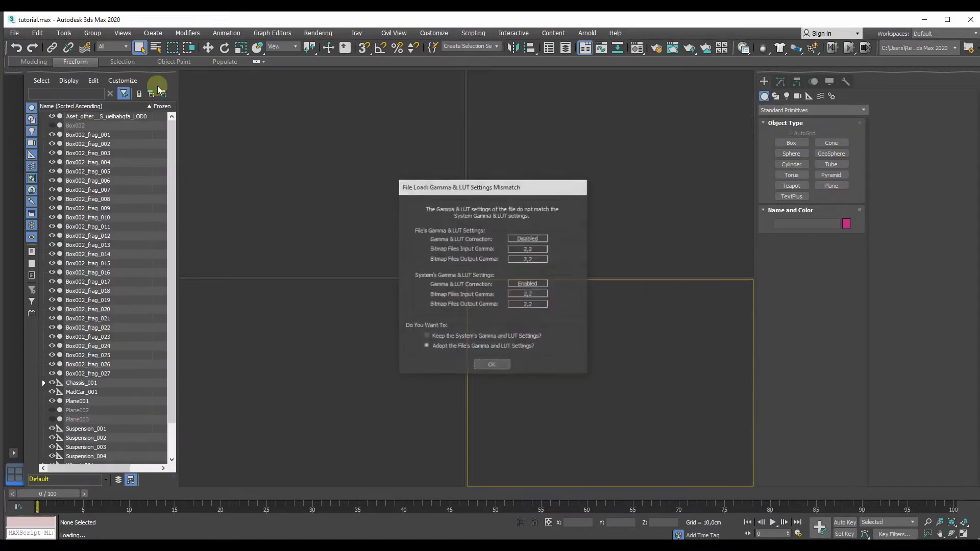
left_click(482, 365)
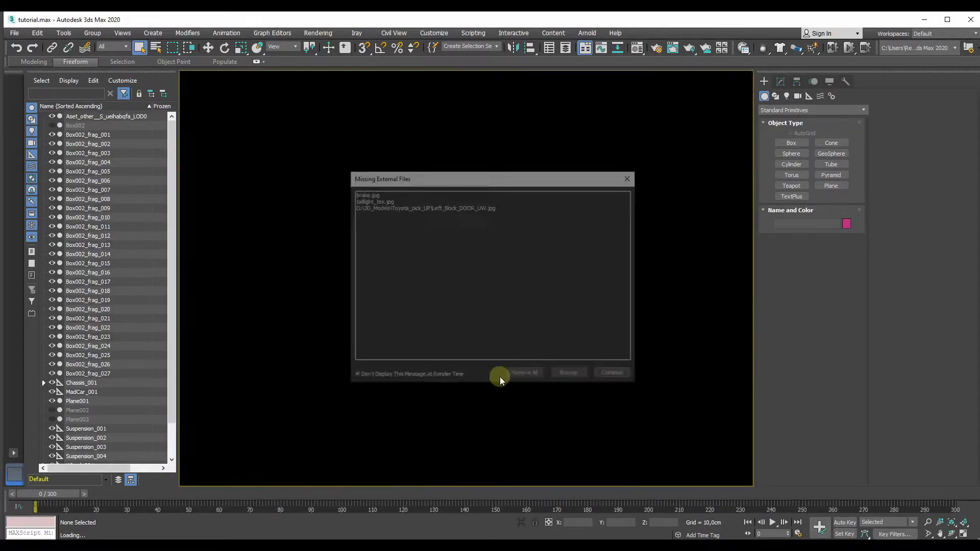
left_click(615, 376)
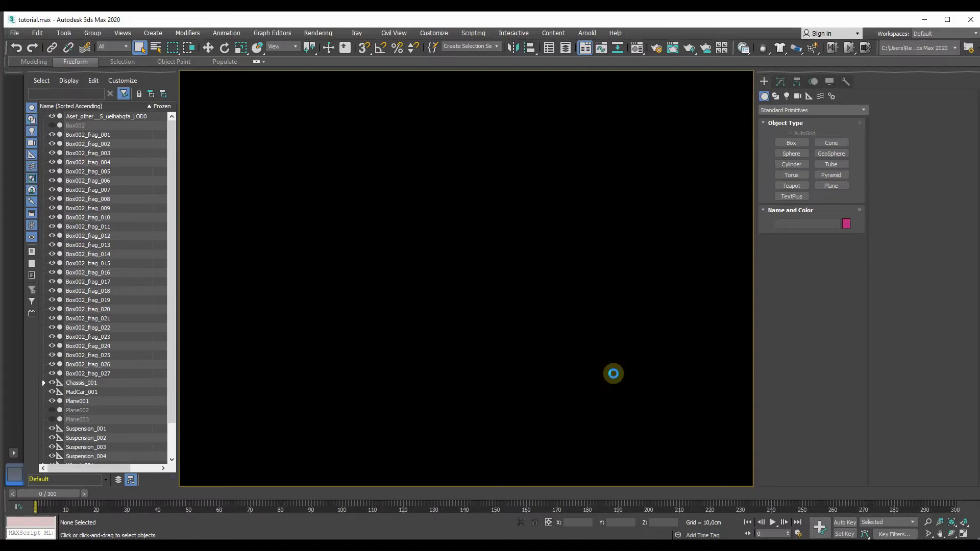
scroll(403, 360, "up", 3)
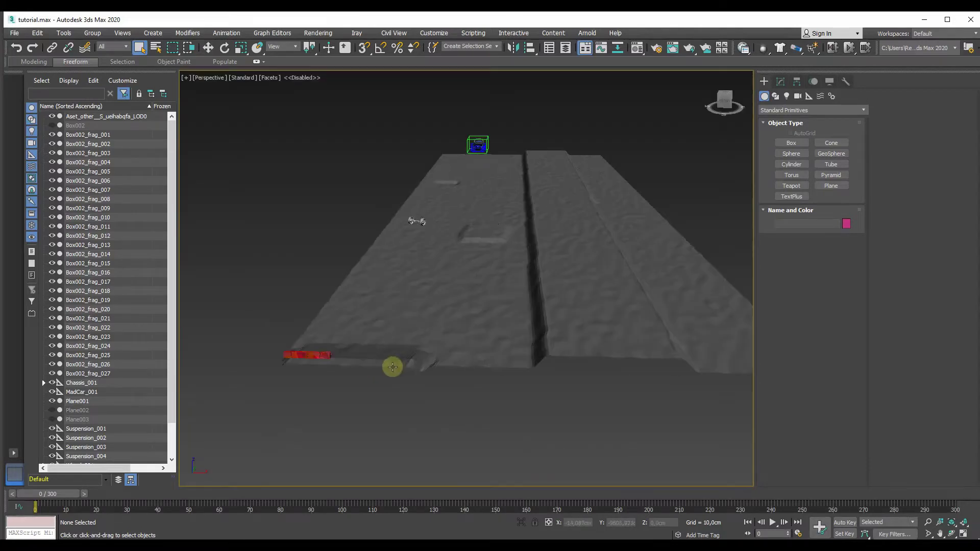
scroll(394, 365, "up", 2)
- Hide the Plane001 terrain and select all 27 box fragments
left_click(347, 350)
right_click(378, 313)
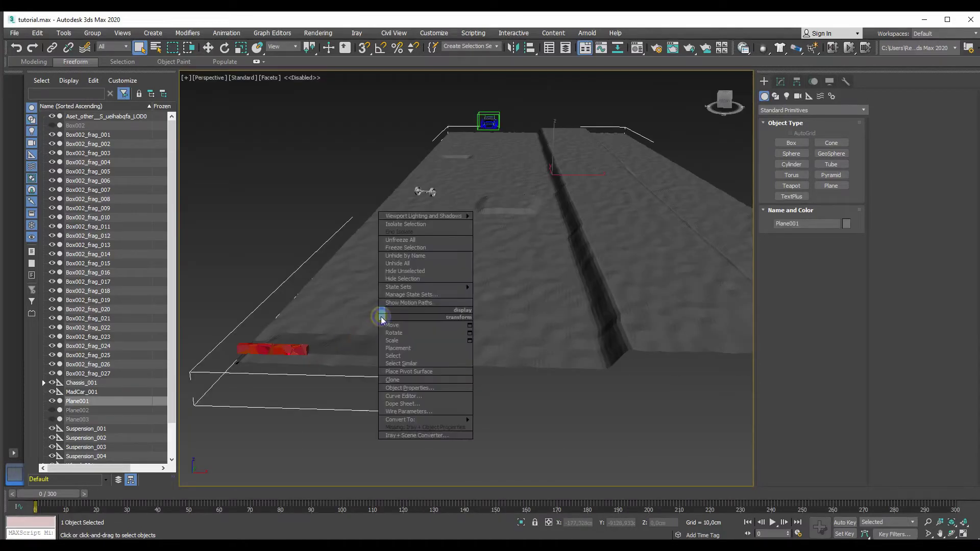
left_click(393, 294)
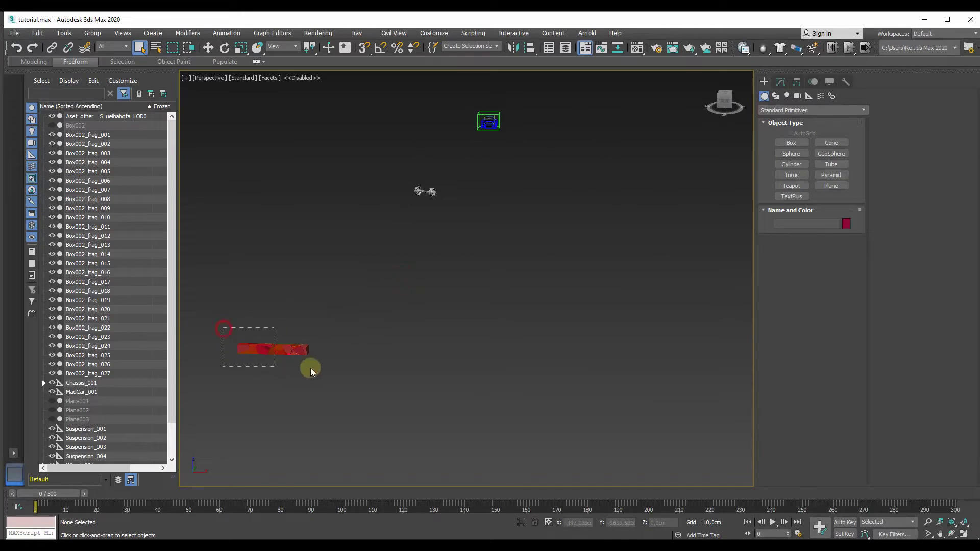
left_click_drag(311, 372, 339, 372)
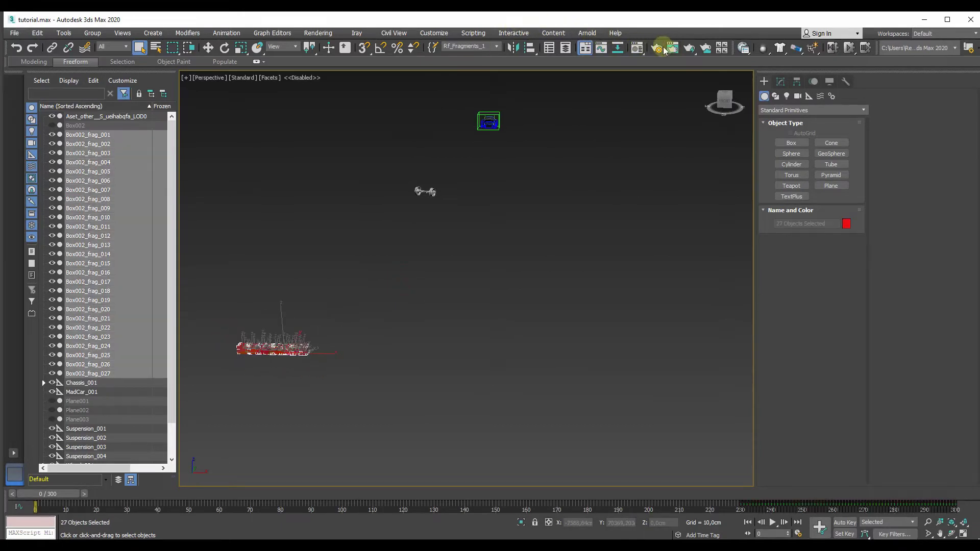
- Assign a brown wood material to the fragments, then unhide Plane001
left_click(638, 50)
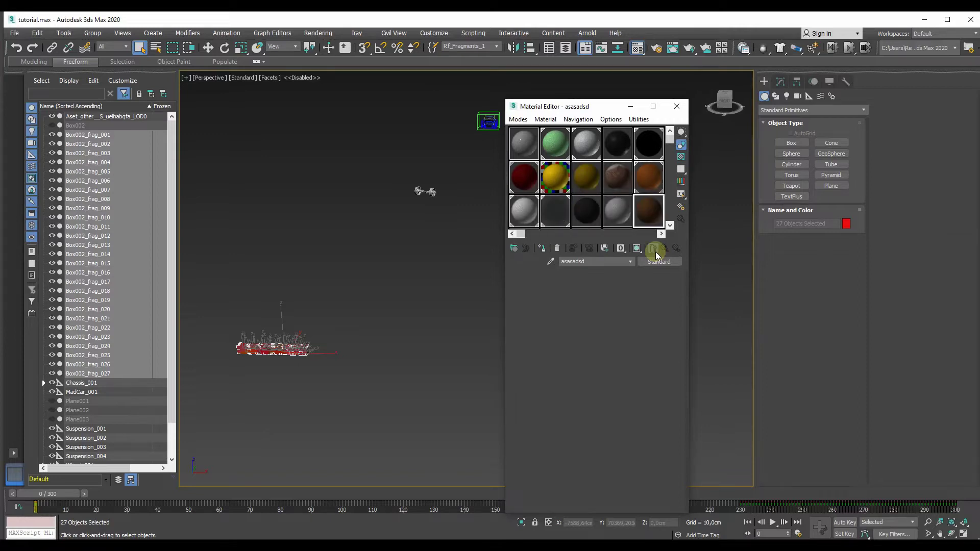
left_click_drag(651, 228, 619, 178)
left_click(619, 178)
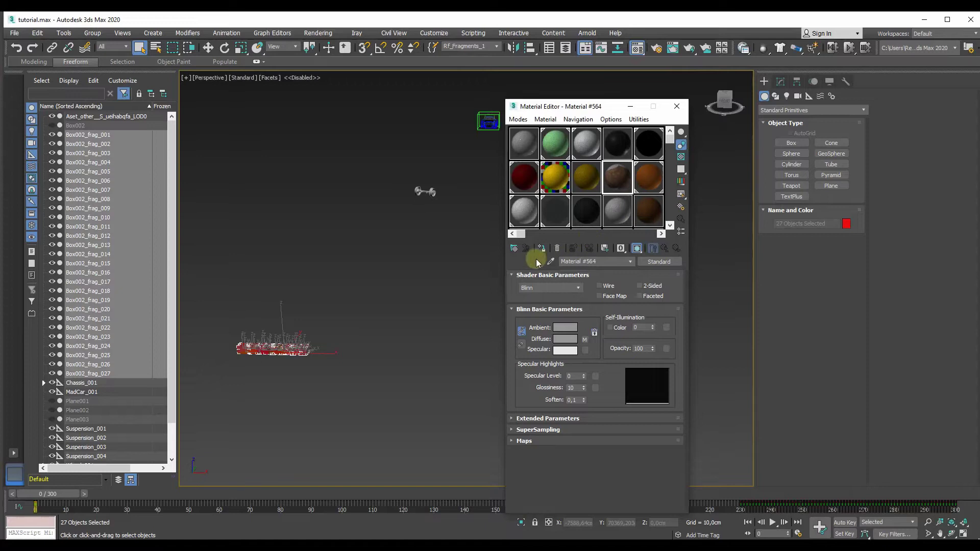
left_click(677, 107)
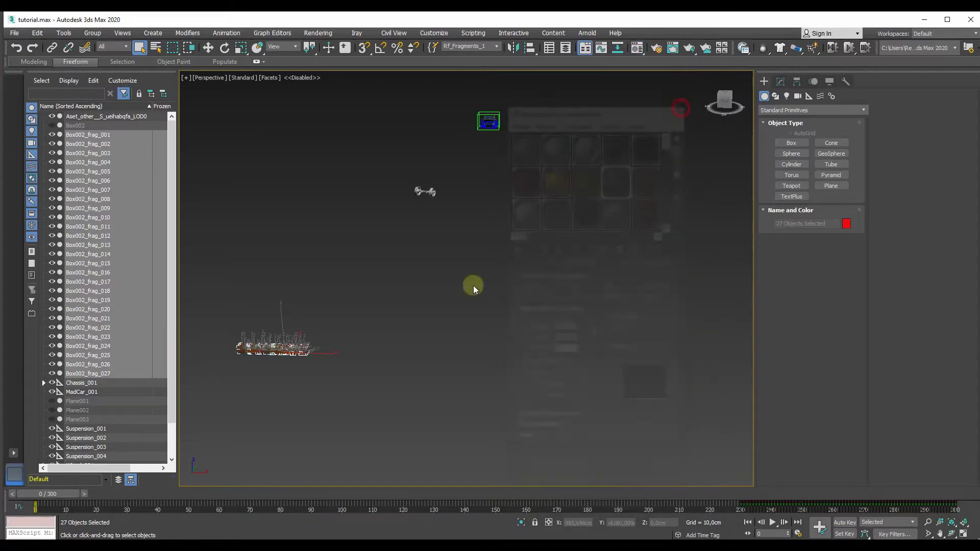
left_click(411, 322)
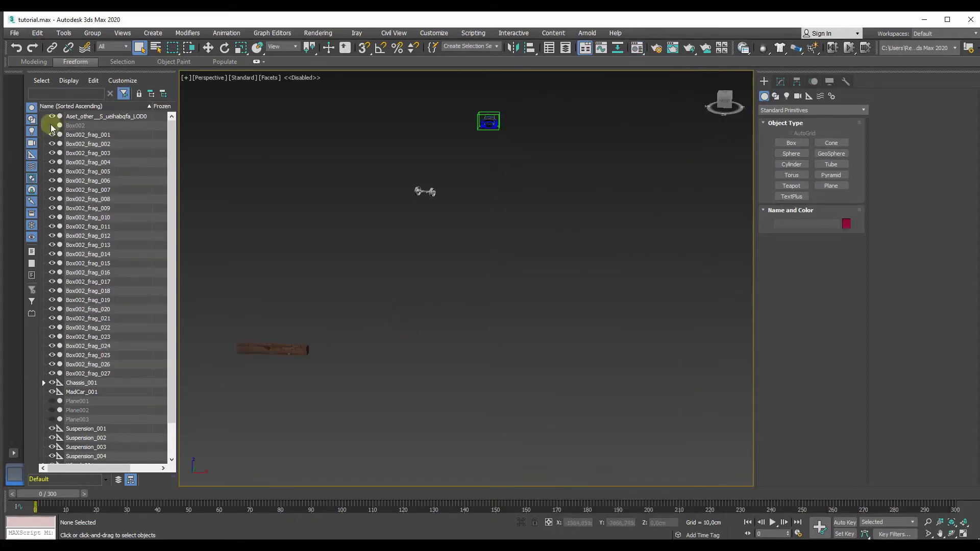
left_click(52, 402)
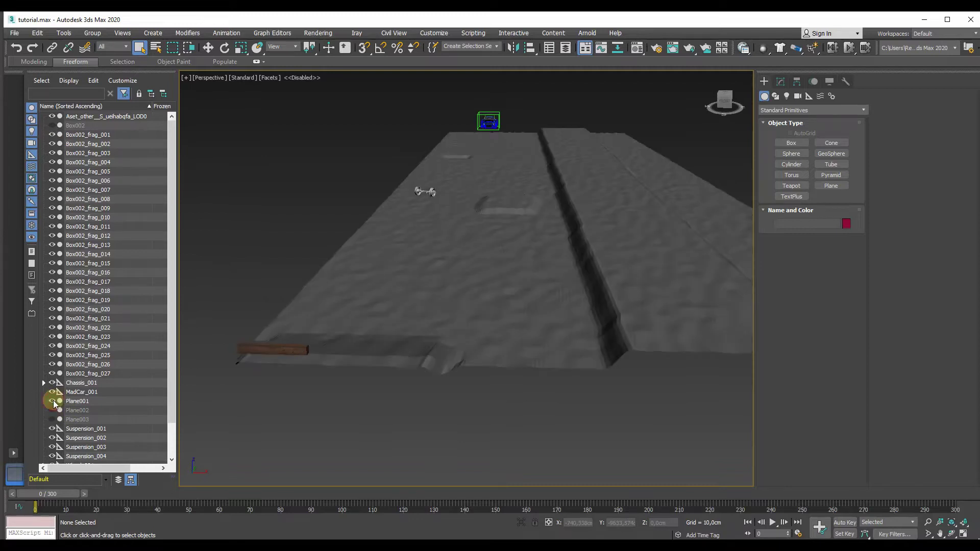
- Select the Plane001 terrain and open its Editable Mesh base in the modifier stack
left_click(379, 256)
mouse_move(368, 318)
middle_mouse_down("alt")
mouse_move(399, 320)
mouse_move(248, 315)
middle_mouse_up("alt")
scroll(436, 338, "up", 3)
middle_click_drag(436, 337, 465, 333)
scroll(440, 283, "down", 3)
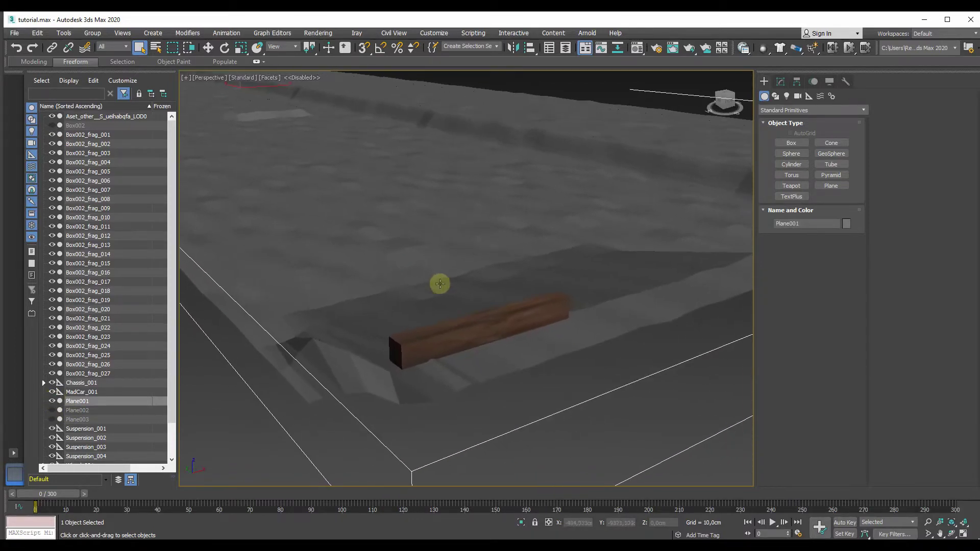
left_click(780, 83)
left_click(784, 134)
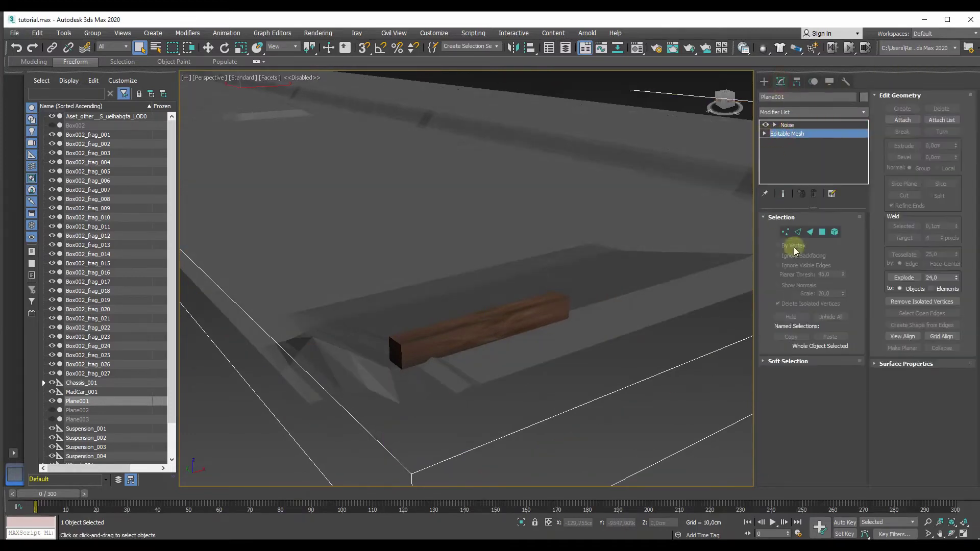
- Inspect the terrain at vertex level, then return to the Noise modifier
left_click(786, 232)
mouse_move(529, 263)
middle_mouse_down("alt")
mouse_move(547, 267)
mouse_move(492, 230)
mouse_move(490, 256)
mouse_move(400, 261)
mouse_move(471, 280)
mouse_move(486, 267)
mouse_move(492, 286)
mouse_move(507, 286)
mouse_move(564, 251)
mouse_move(476, 256)
mouse_move(521, 295)
mouse_move(505, 306)
mouse_move(525, 284)
mouse_move(536, 293)
mouse_move(473, 307)
mouse_move(436, 299)
mouse_move(552, 296)
mouse_move(571, 305)
mouse_move(547, 306)
middle_mouse_up("alt")
scroll(595, 271, "up", 5)
left_click(787, 124)
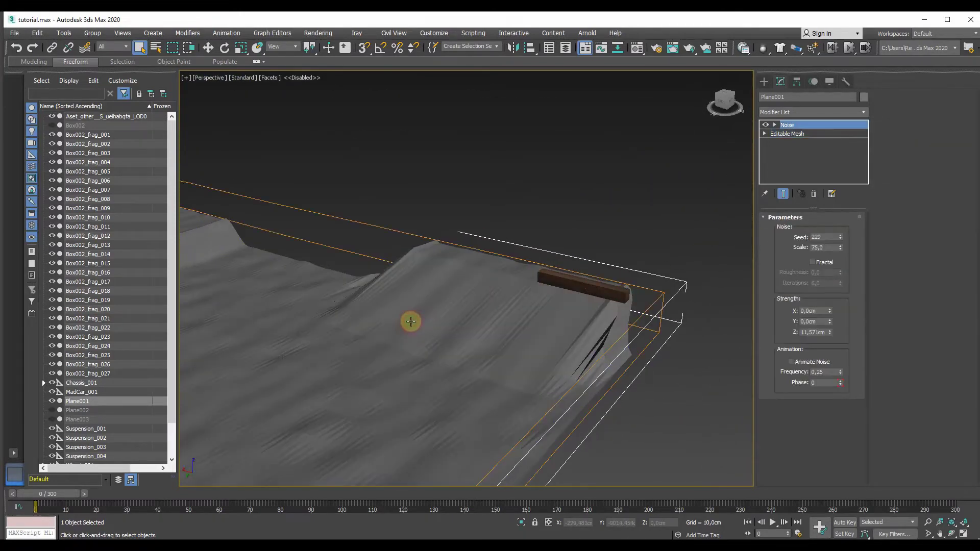
- Hide the Plane001 terrain and the 27 box fragments
right_click(415, 321)
left_click(428, 284)
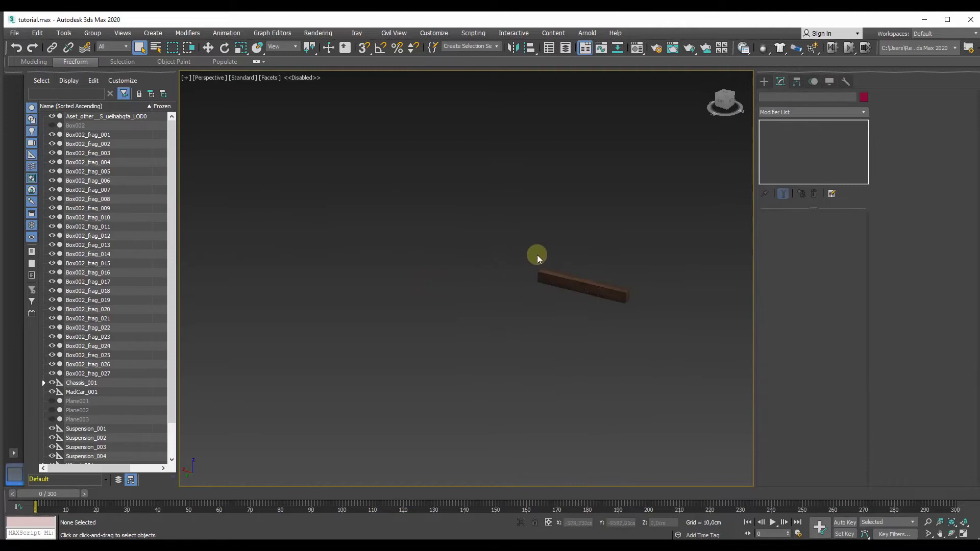
left_click_drag(652, 313, 652, 313)
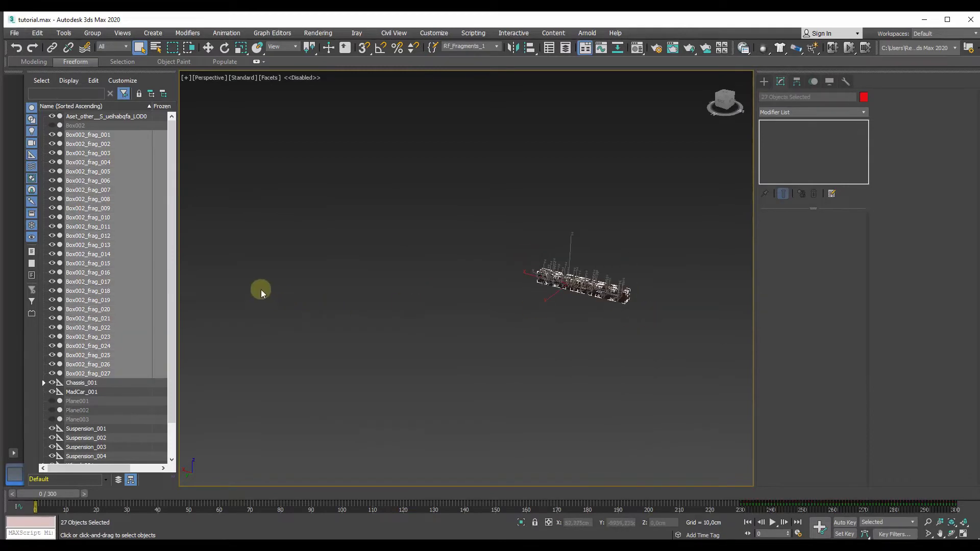
right_click(559, 284)
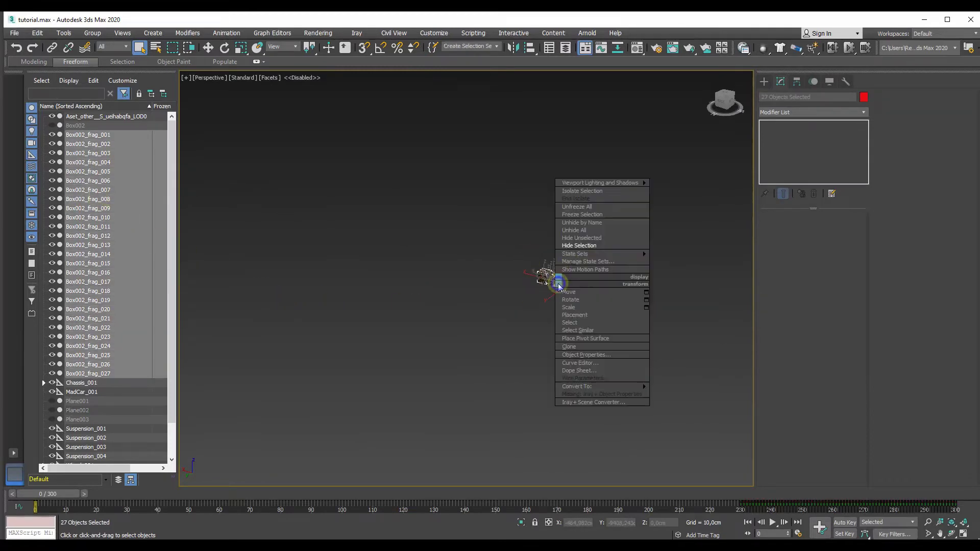
left_click(574, 245)
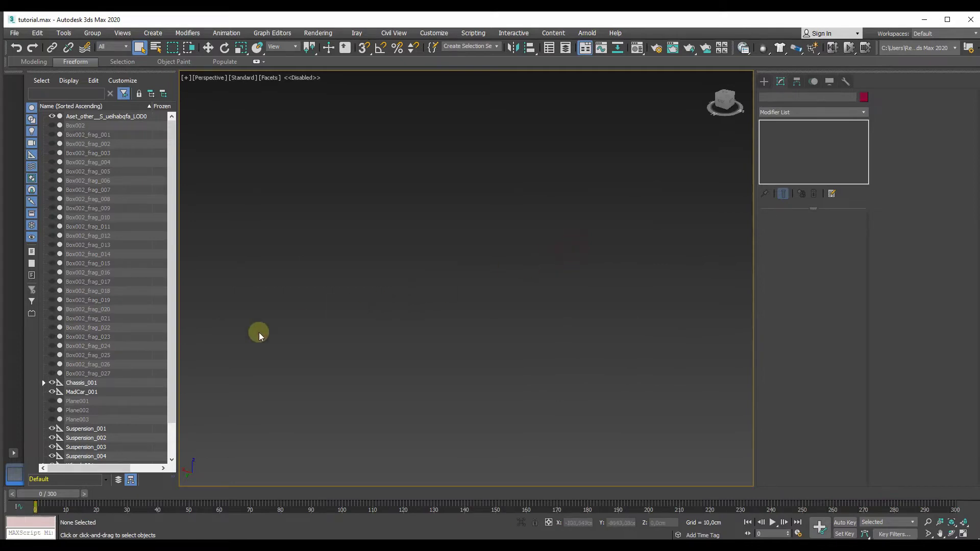
- Unhide Plane001, select it, and return to its Editable Mesh level
left_click(52, 401)
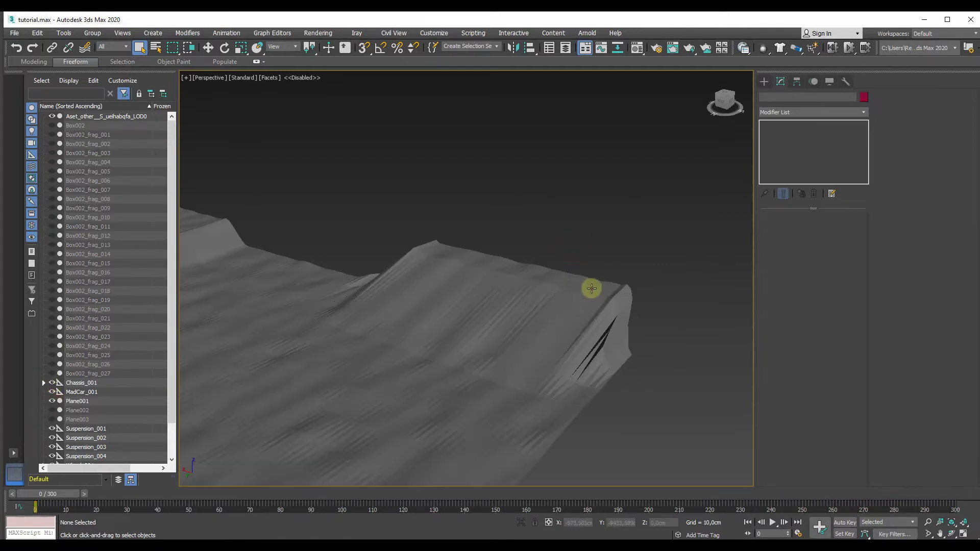
left_click(545, 295)
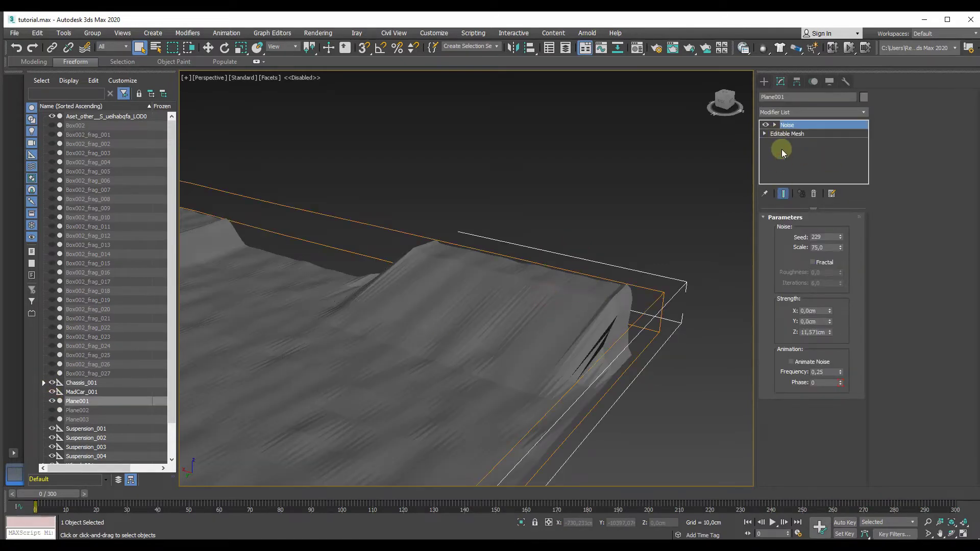
left_click(780, 137)
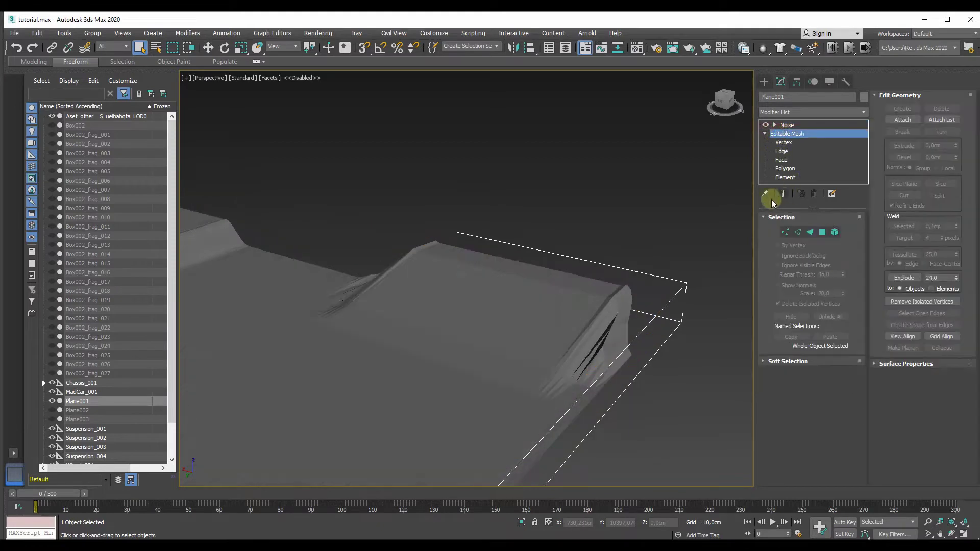
- Select the row of ramp vertices and move them down, then up along Z
left_click(785, 234)
mouse_move(575, 284)
middle_mouse_down("alt")
mouse_move(615, 276)
mouse_move(371, 224)
middle_mouse_up("alt")
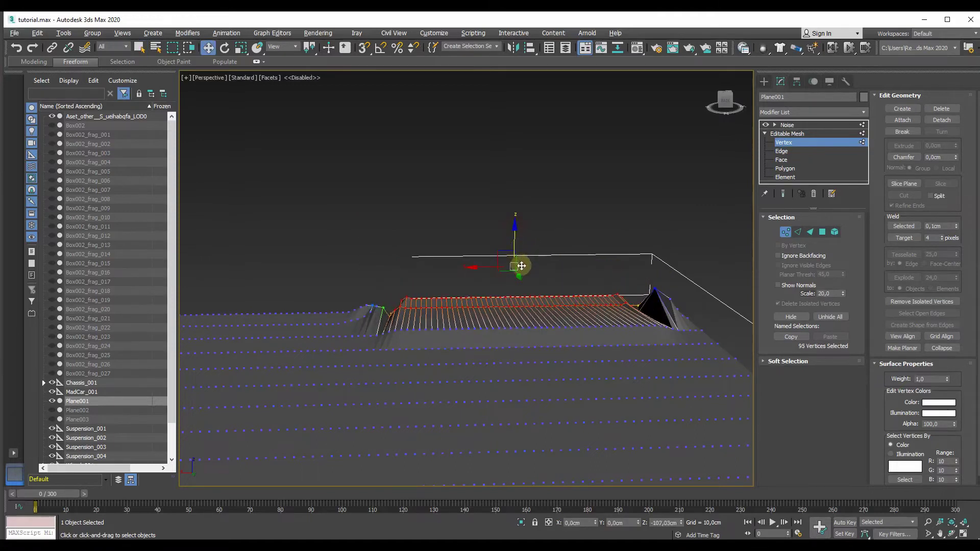
left_click_drag(514, 229, 535, 256)
mouse_move(535, 256)
middle_mouse_down("alt")
mouse_move(416, 284)
mouse_move(328, 241)
mouse_move(463, 259)
mouse_move(526, 256)
middle_mouse_up("alt")
mouse_move(513, 264)
left_mouse_down()
mouse_move(500, 278)
mouse_move(417, 298)
left_mouse_up()
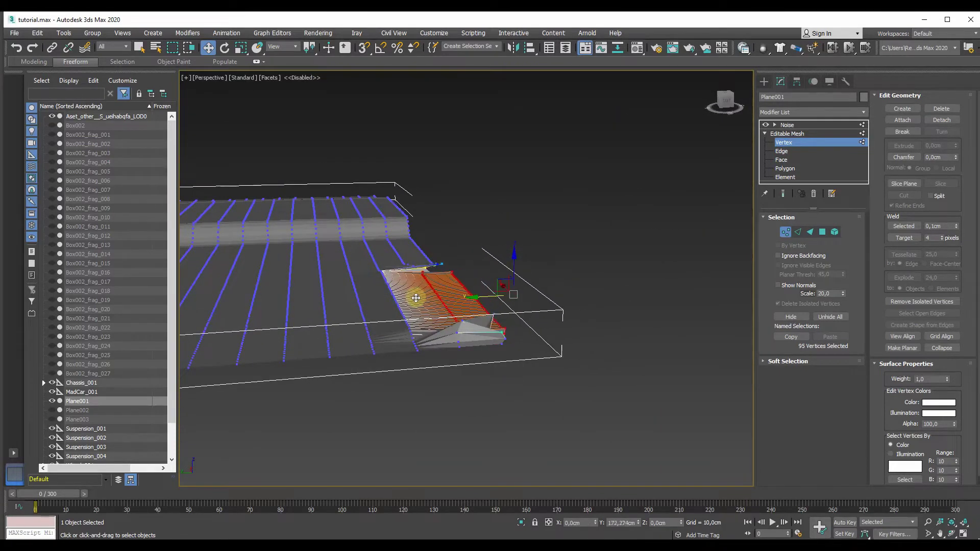
middle_click_drag(417, 299, 454, 259, "alt")
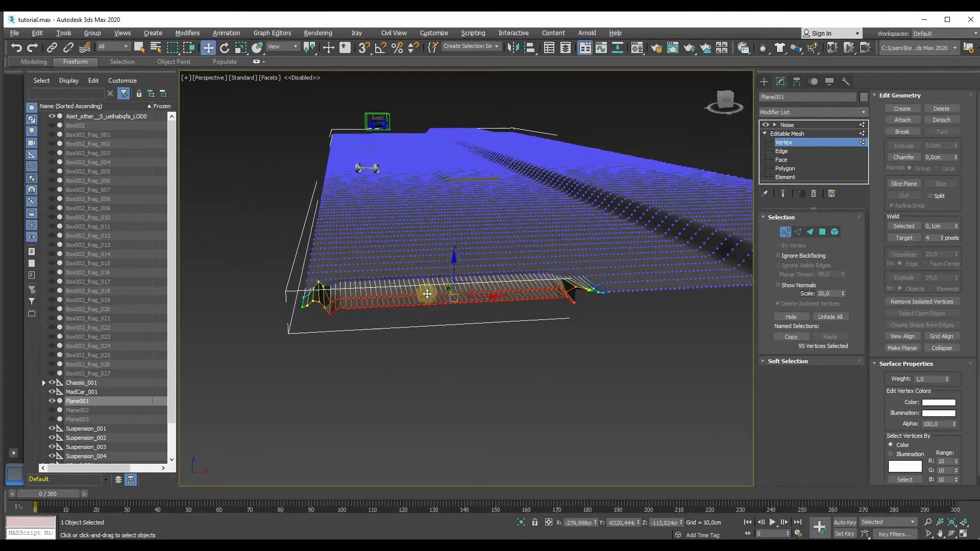
left_click_drag(453, 259, 453, 257)
left_click(600, 332)
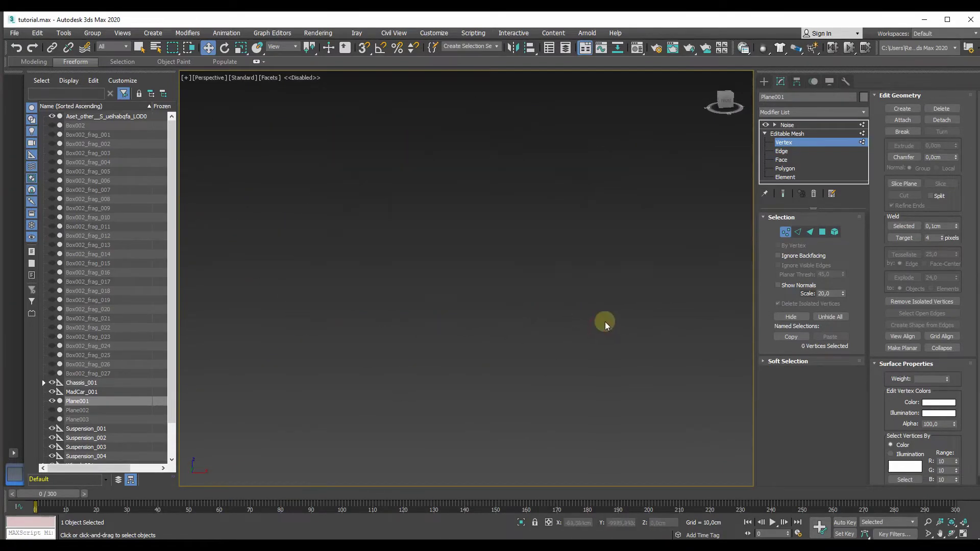
- Pull the two spike vertices upward and adjust a single ramp vertex
middle_click_drag(588, 315, 542, 291, "alt")
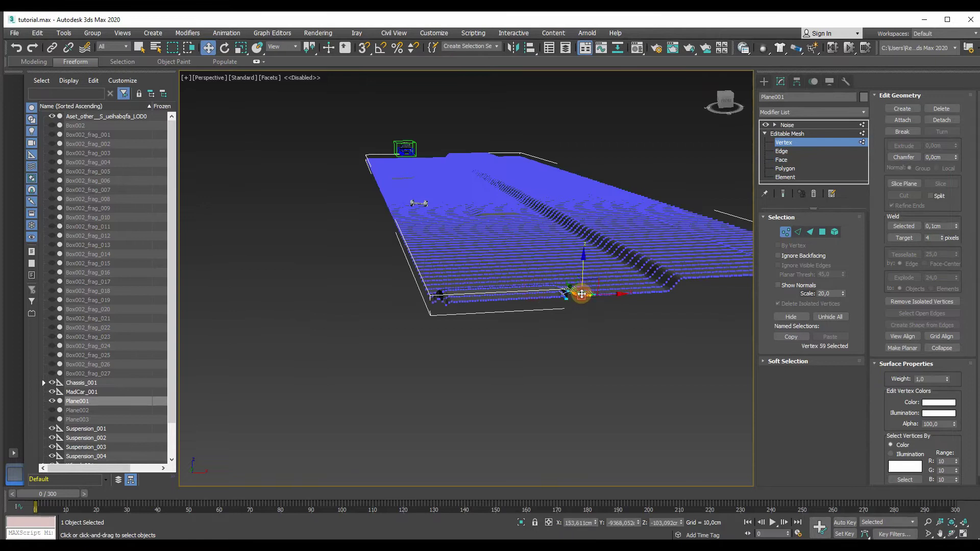
scroll(582, 294, "up", 3)
scroll(563, 300, "up", 3)
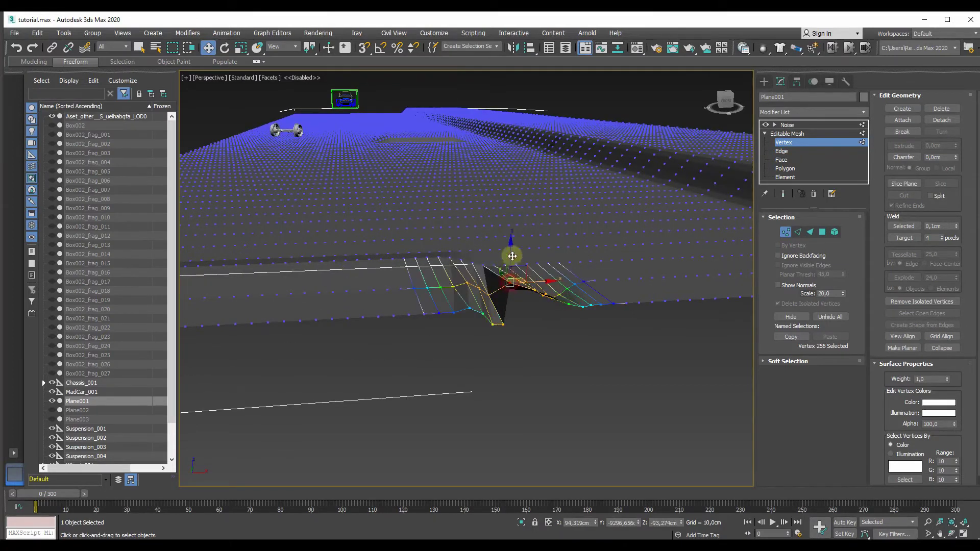
left_click_drag(485, 335, 499, 271)
left_click(510, 274)
scroll(422, 344, "down", 10)
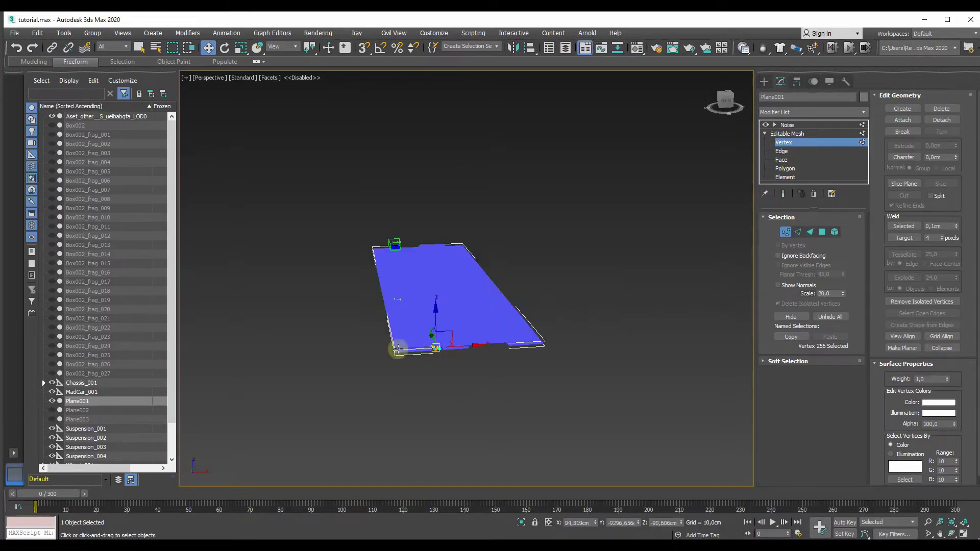
middle_click_drag(404, 365, 474, 356, "alt")
right_click(542, 343)
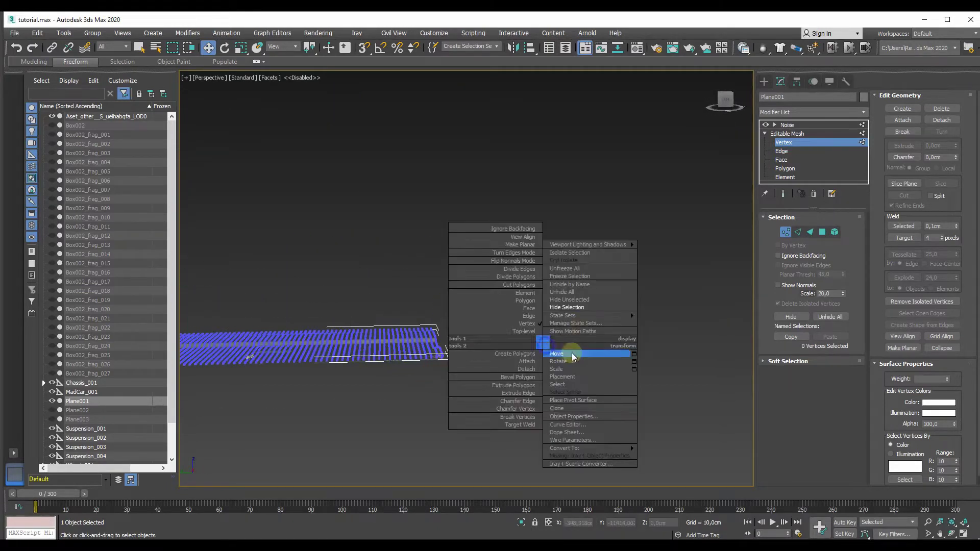
left_click(562, 296)
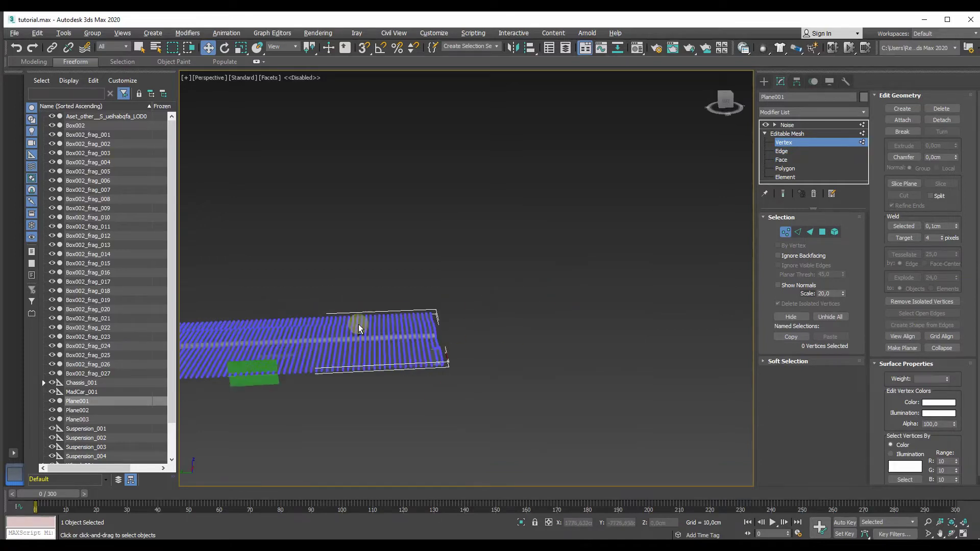
- Exit vertex editing and select the green plane Plane003
middle_click_drag(393, 316, 305, 324, "alt")
left_click(787, 236)
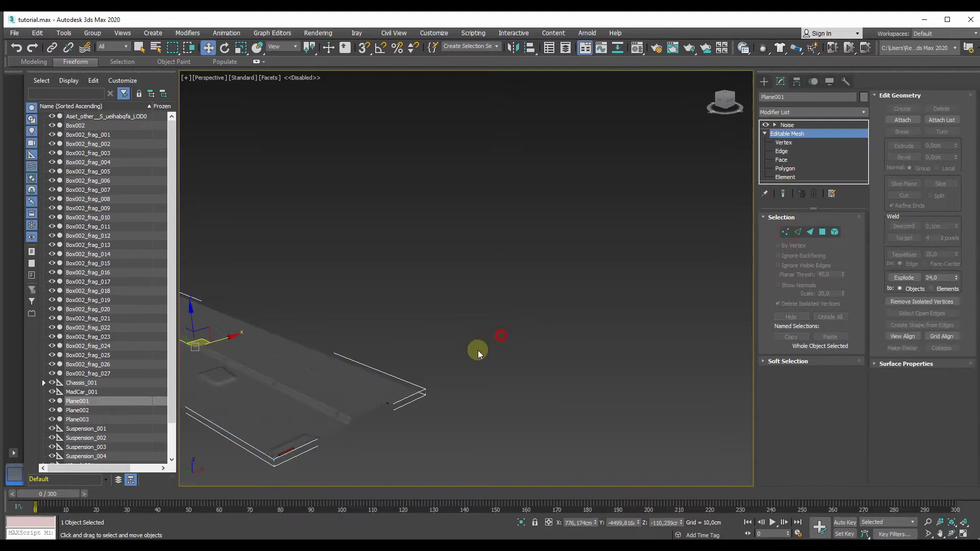
left_click(474, 350)
scroll(479, 337, "up", 3)
scroll(438, 333, "up", 3)
left_click(437, 346)
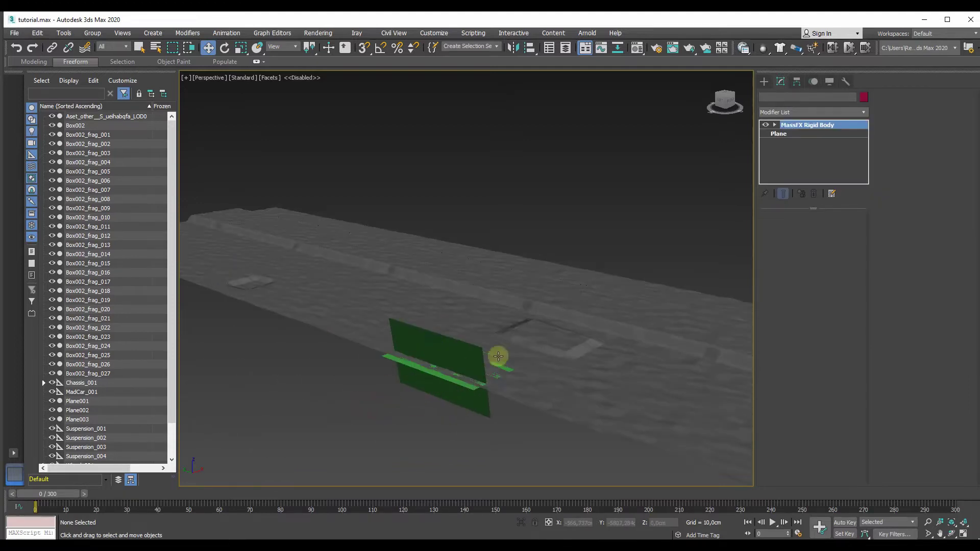
- Hide green planes Plane003 and Plane002, then jump the timeline to frame 247
right_click(411, 338)
left_click(433, 303)
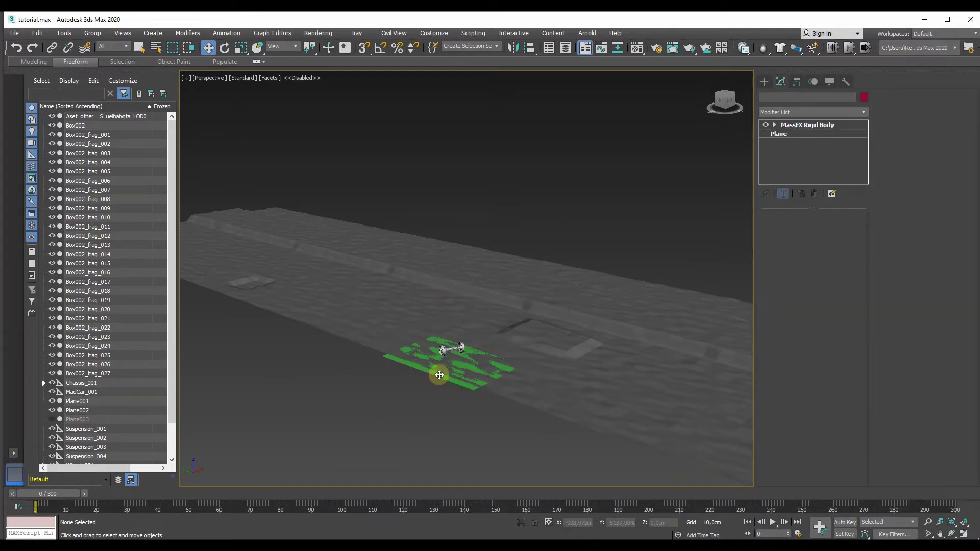
left_click(431, 375)
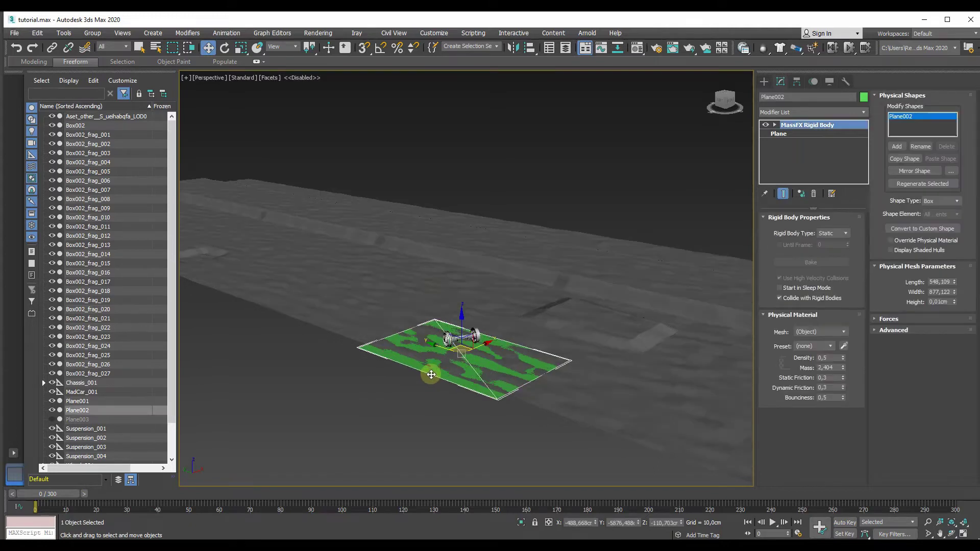
right_click(427, 374)
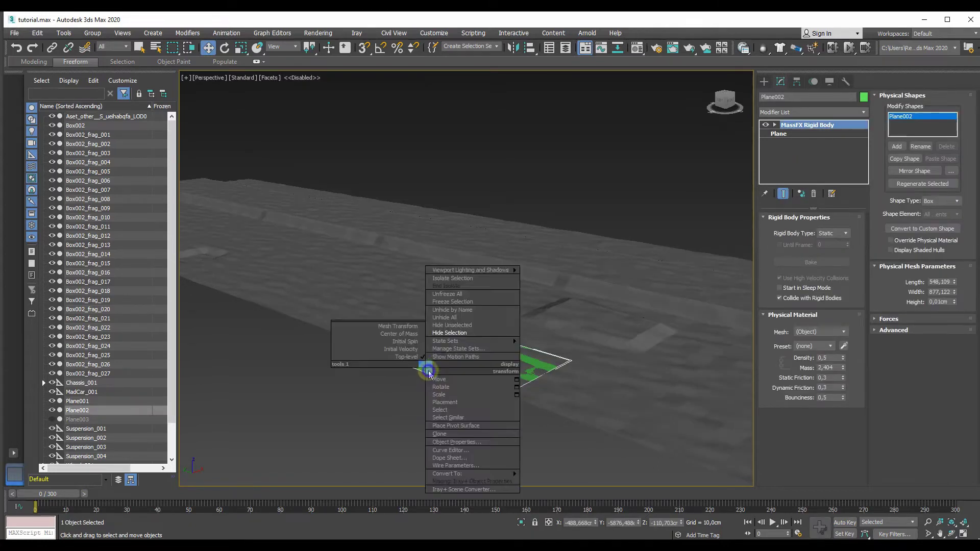
left_click(435, 343)
mouse_move(433, 344)
middle_mouse_down()
mouse_move(271, 334)
mouse_move(416, 337)
mouse_move(337, 273)
middle_mouse_up()
left_click_drag(148, 493, 753, 506)
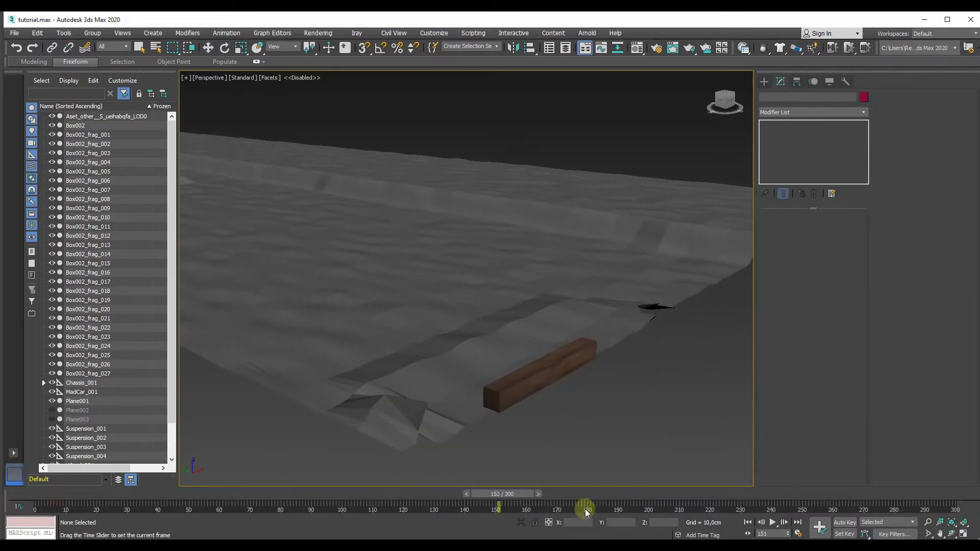
- Hide the red beam and the plane under the truck
left_click(509, 391)
right_click(509, 350)
left_click(525, 353)
key("alt+h")
mouse_move(449, 367)
middle_mouse_down()
mouse_move(467, 361)
mouse_move(491, 381)
mouse_move(606, 380)
mouse_move(639, 331)
middle_mouse_up()
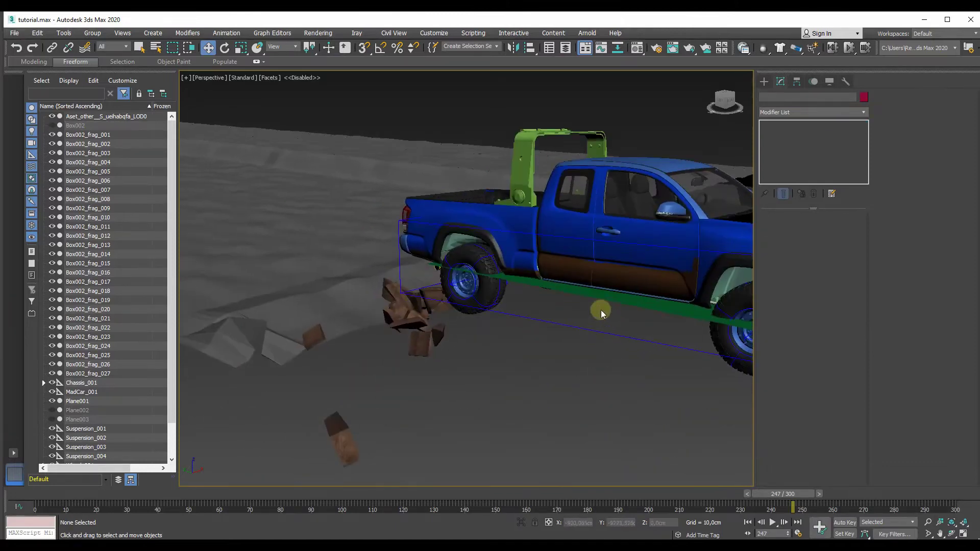
left_click(598, 296)
right_click(597, 295)
left_click(615, 259)
- Hide the purple box, lavender box and Box004 by the front wheel
mouse_move(628, 317)
middle_mouse_down("alt")
mouse_move(521, 318)
mouse_move(615, 312)
middle_mouse_up("alt")
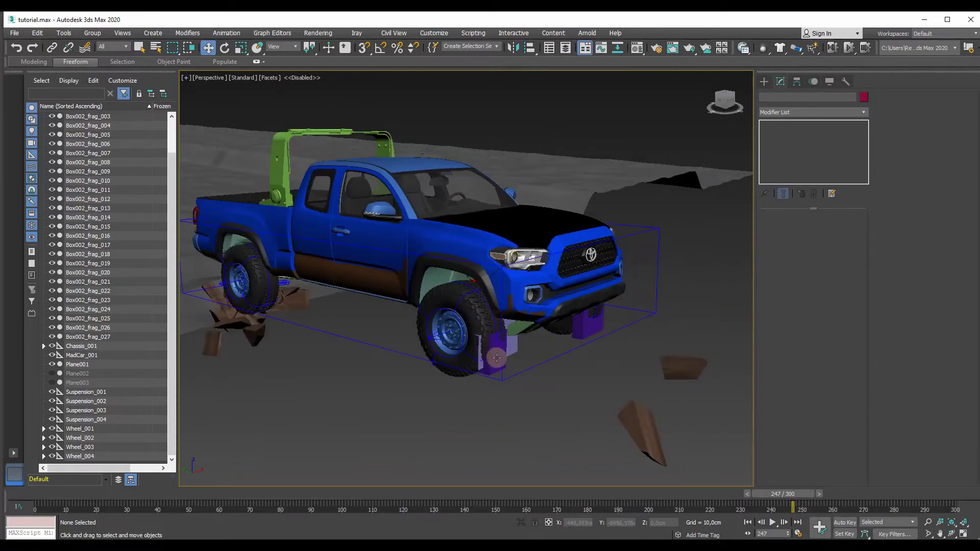
left_click(498, 357)
right_click(498, 357)
left_click(511, 345)
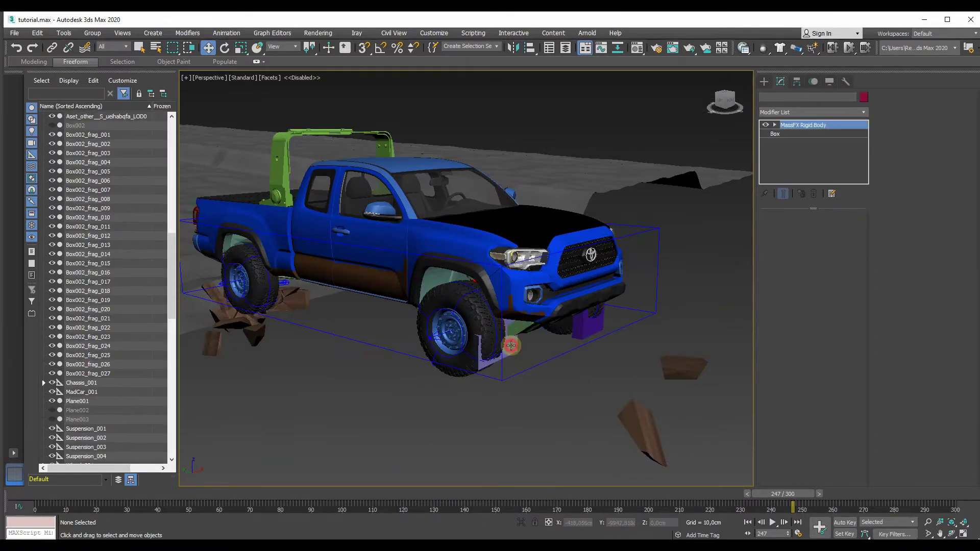
left_click(511, 346)
right_click(511, 346)
left_click(581, 334)
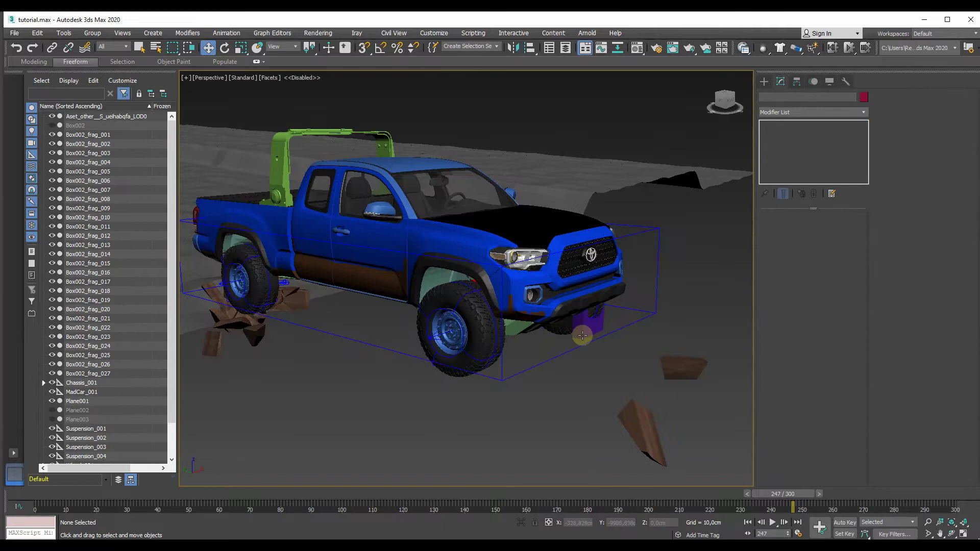
right_click(585, 332)
left_click(593, 308)
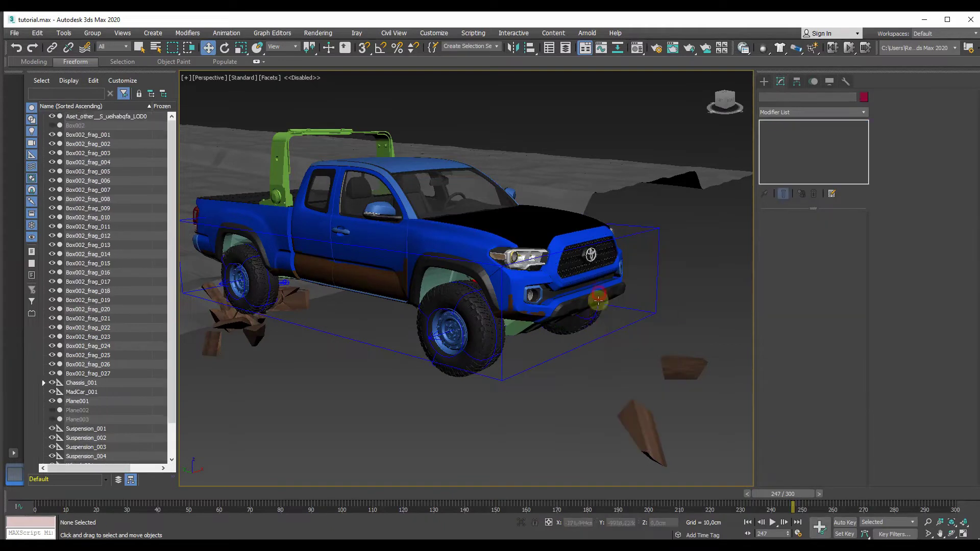
- Scrub the simulation back to frame 190
middle_click_drag(545, 383, 542, 370)
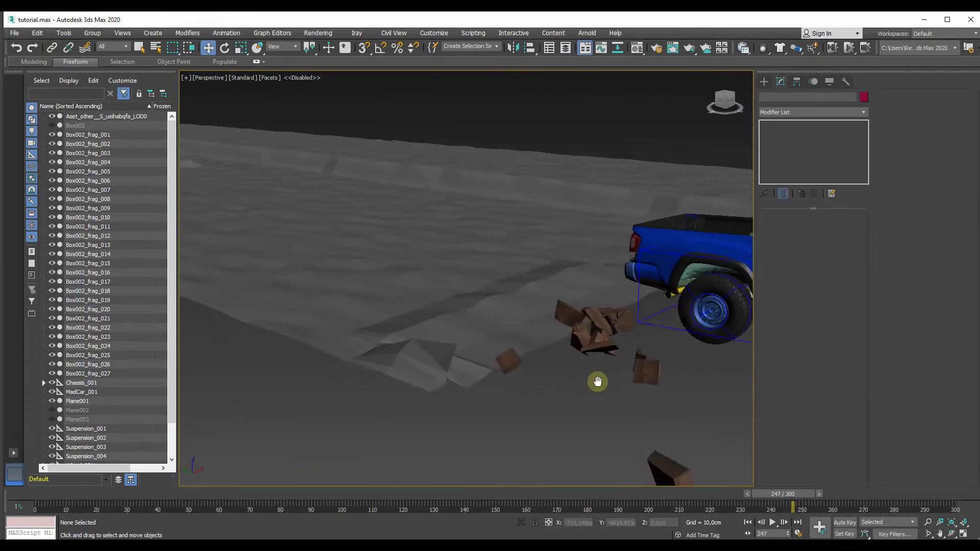
scroll(590, 378, "down", 5)
scroll(562, 375, "down", 2)
mouse_move(775, 498)
left_mouse_down()
mouse_move(615, 494)
mouse_move(898, 476)
mouse_move(831, 477)
left_mouse_up()
key("w")
scroll(587, 378, "up", 8)
- Orbit from the brick fragments to the truck and select the Plane001 terrain
middle_click_drag(298, 326, 380, 325, "alt")
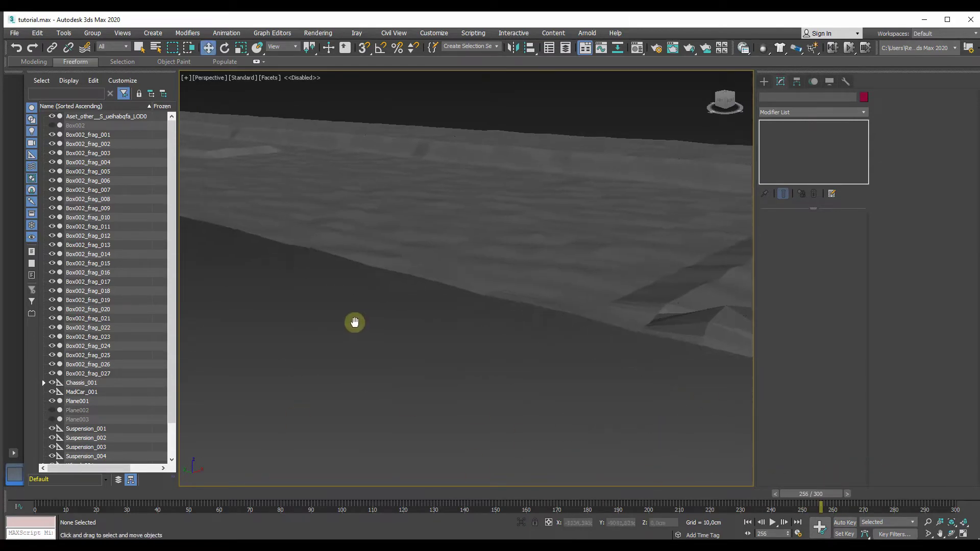
mouse_move(649, 381)
middle_mouse_down("alt")
mouse_move(540, 368)
mouse_move(584, 384)
middle_mouse_up("alt")
scroll(584, 384, "down", 6)
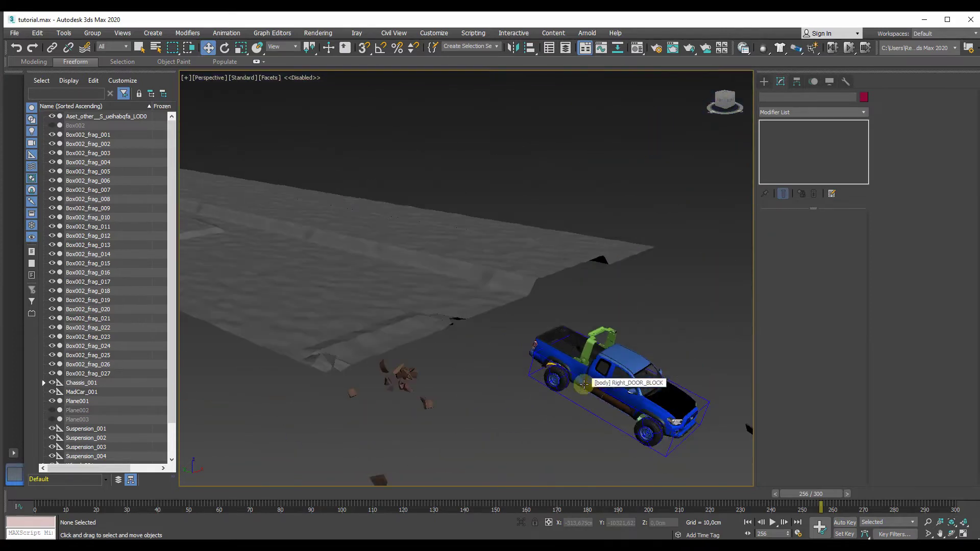
mouse_move(455, 404)
middle_mouse_down("alt")
mouse_move(473, 414)
mouse_move(492, 394)
mouse_move(607, 343)
middle_mouse_up("alt")
left_click(473, 415)
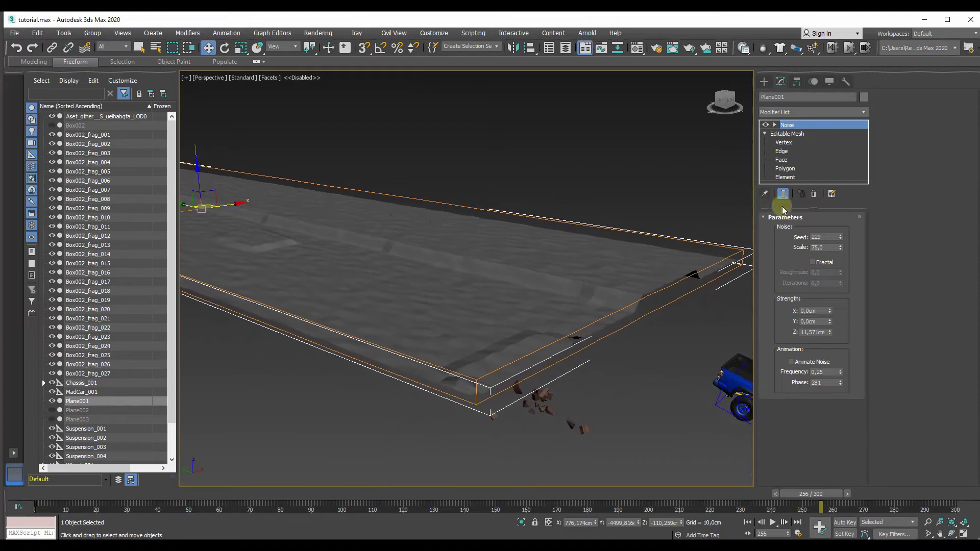
- Soft-select Plane001's raised edge vertices in Vertex mode and move them along Y to reshape the ramp
left_click(776, 135)
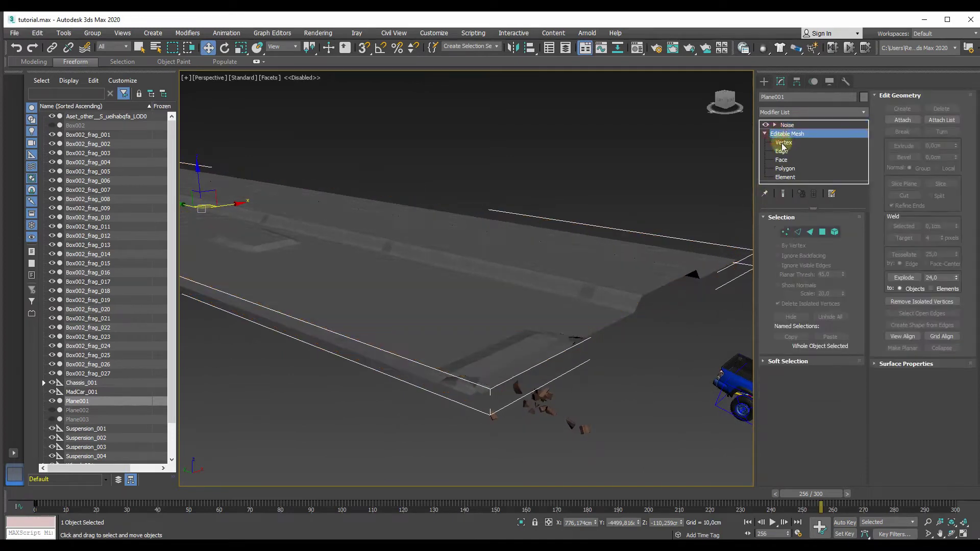
left_click(786, 233)
scroll(460, 400, "up", 5)
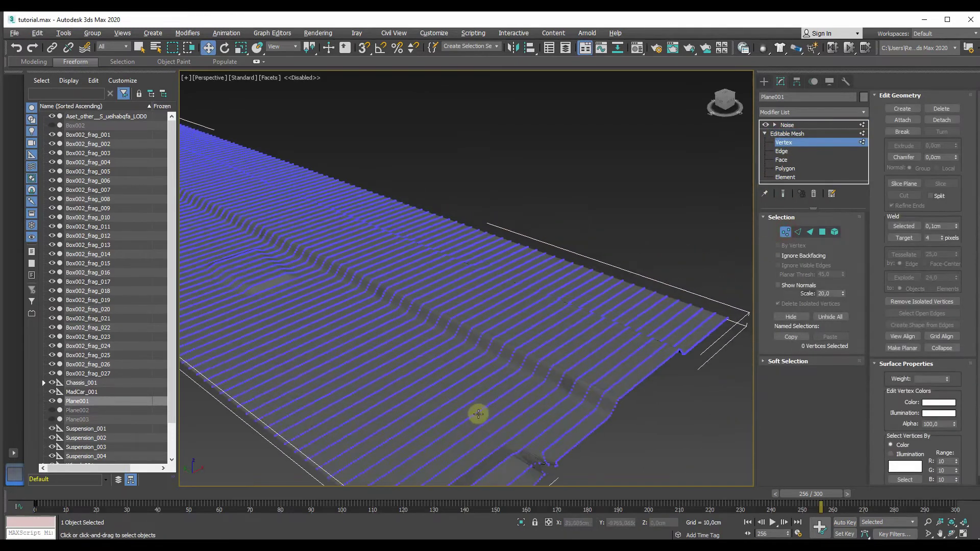
left_click(528, 446)
middle_click_drag(527, 447, 465, 445, "alt")
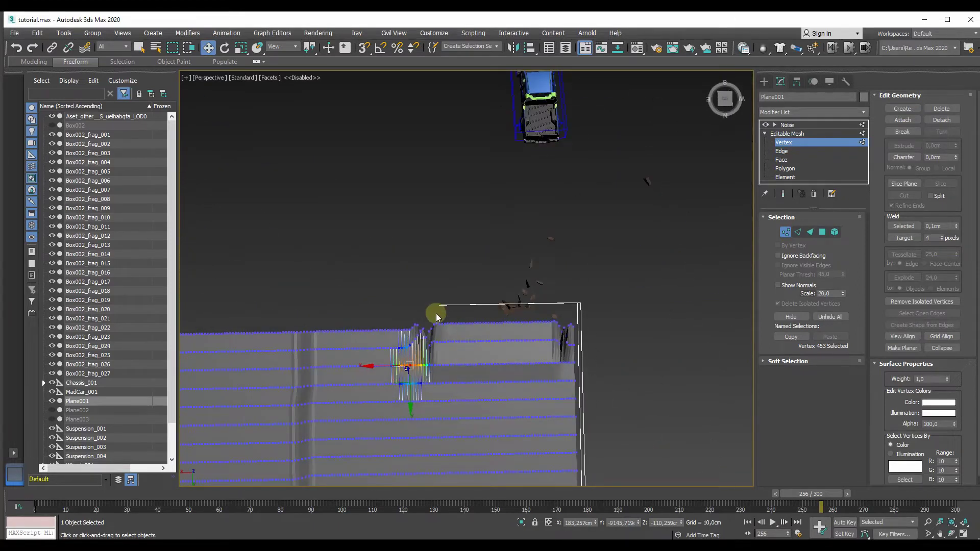
left_click_drag(497, 332, 480, 330)
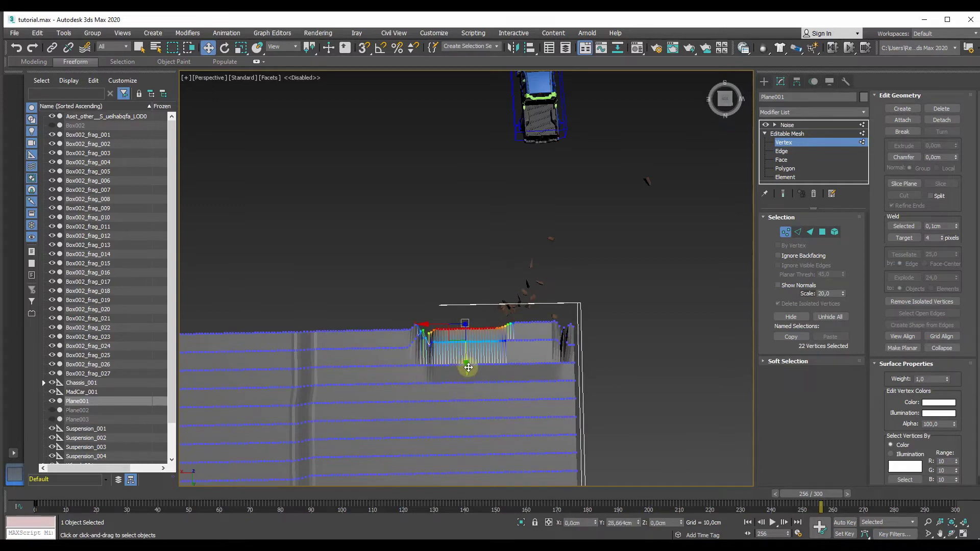
left_click(494, 320)
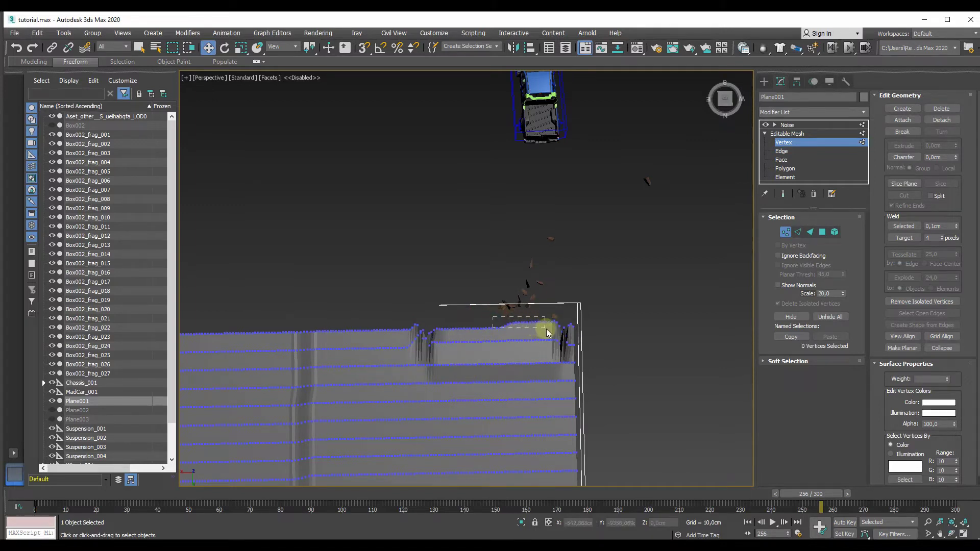
left_click_drag(546, 333, 549, 335)
left_click_drag(522, 366, 523, 373)
left_click(630, 361)
- Orbit to a tilted view and window-select the plane and truck together (44 entities)
middle_click_drag(551, 423, 538, 417, "alt")
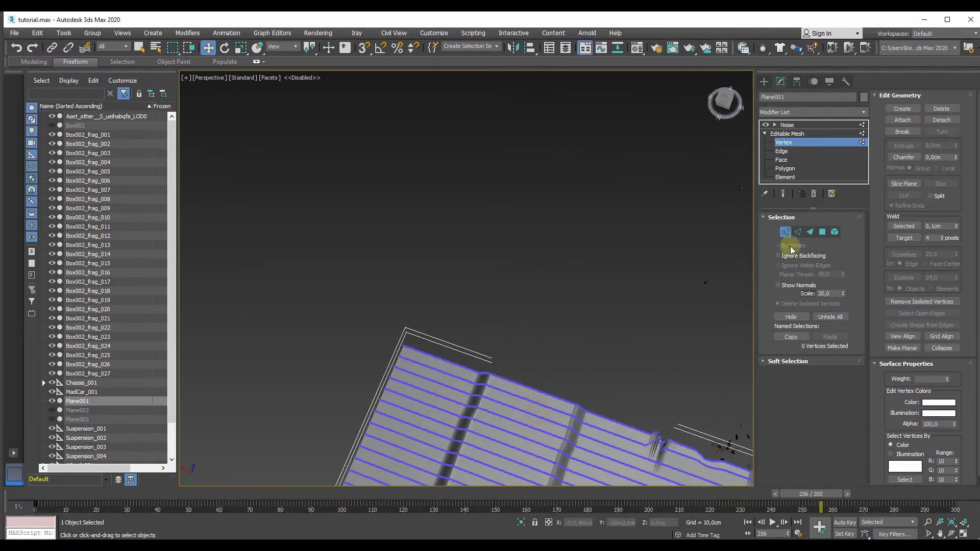
left_click(744, 258)
middle_click_drag(398, 436, 324, 199, "alt")
scroll(358, 257, "down", 3)
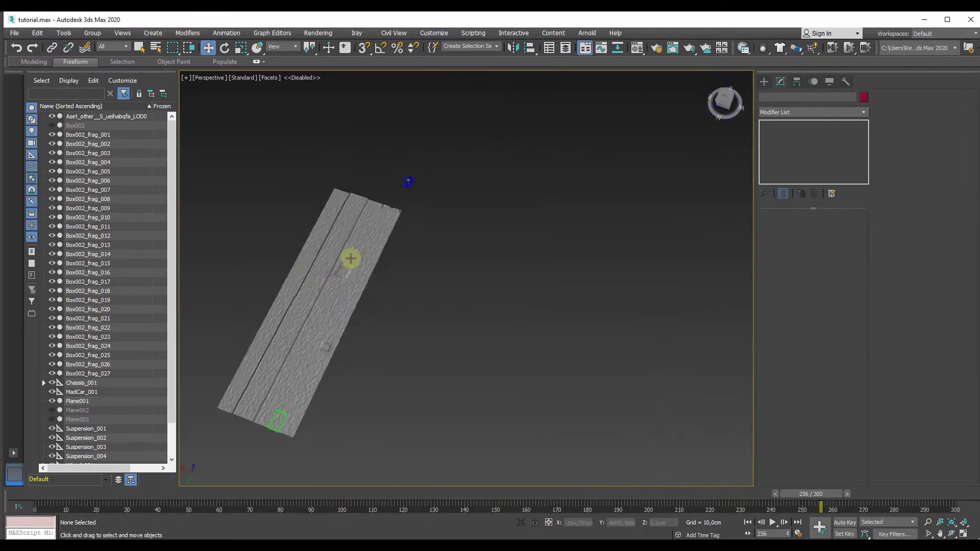
middle_click_drag(358, 257, 357, 273, "alt")
left_click_drag(557, 127, 228, 467)
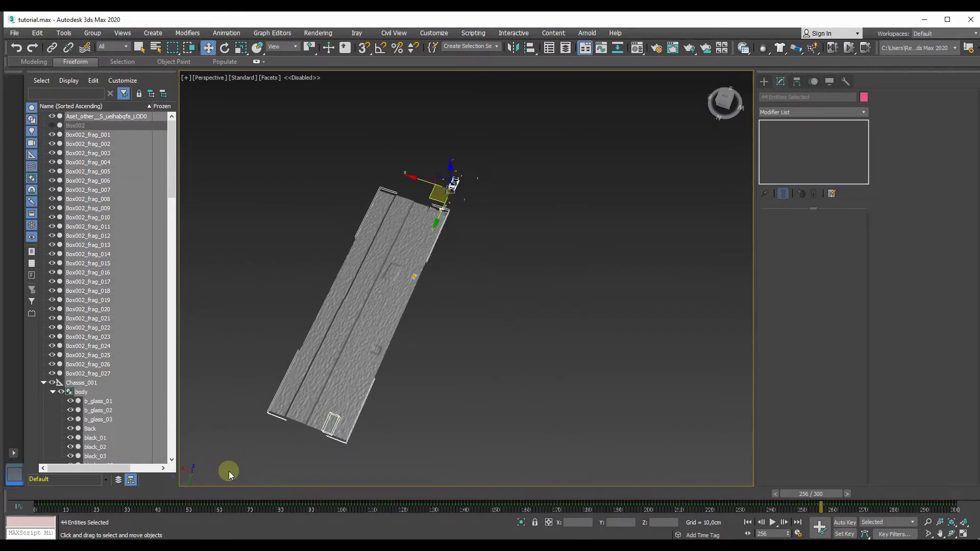
- Export the selection as araba animasyon2.FBX in Desktop\Tutorial Train with baked animation
left_click(15, 34)
mouse_move(26, 185)
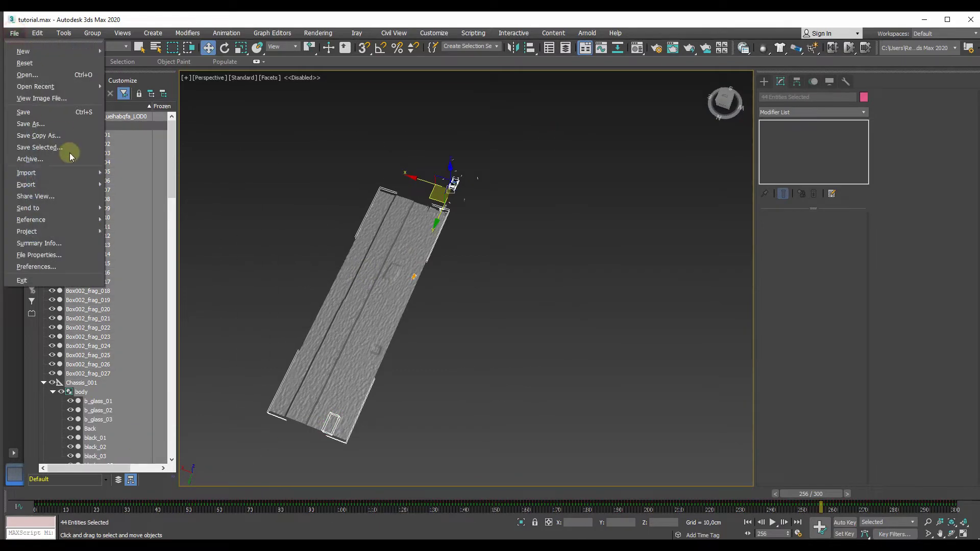
left_click(125, 184)
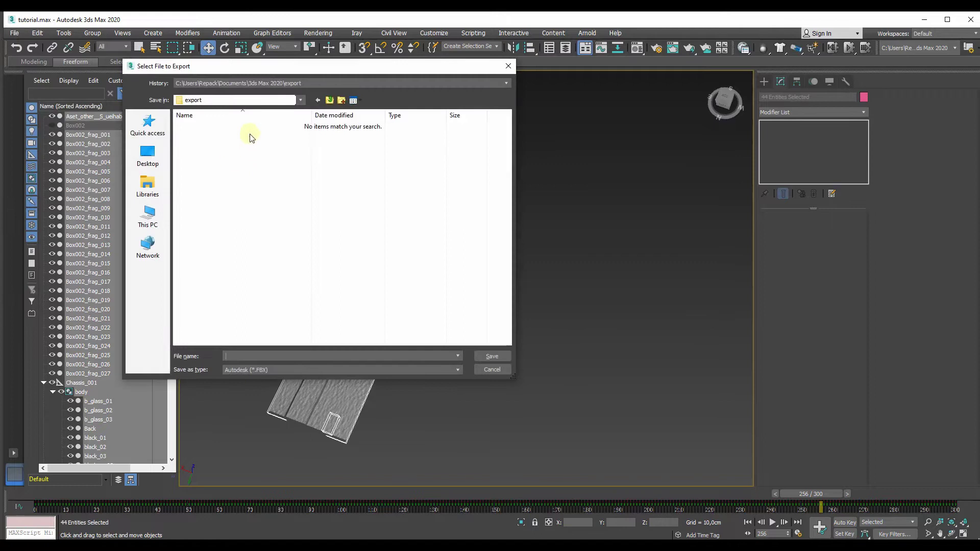
left_click(329, 101)
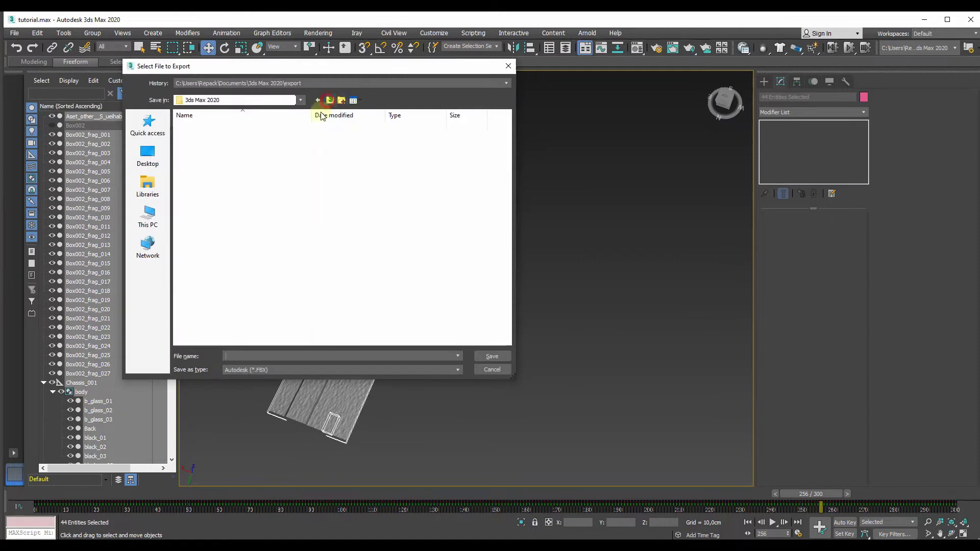
left_click(147, 156)
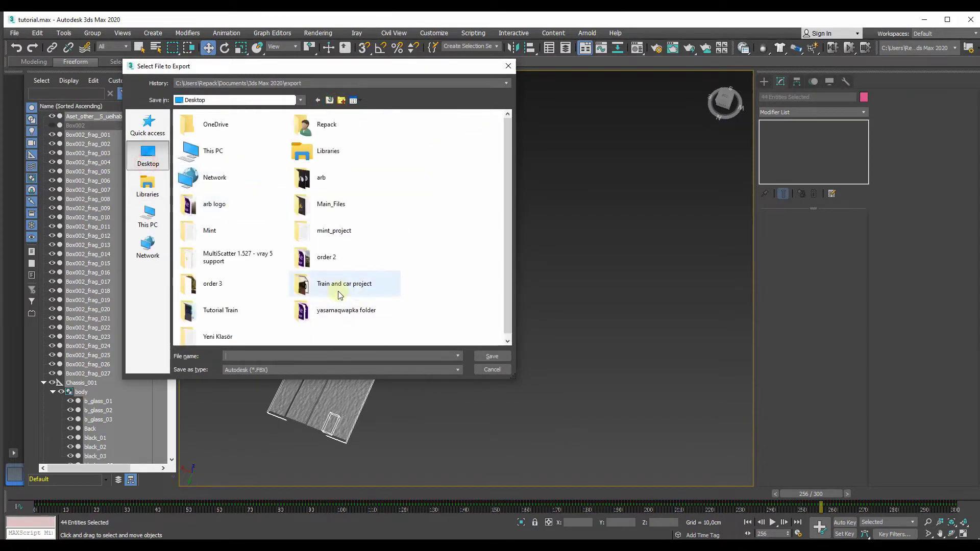
double_click(218, 311)
left_click(273, 195)
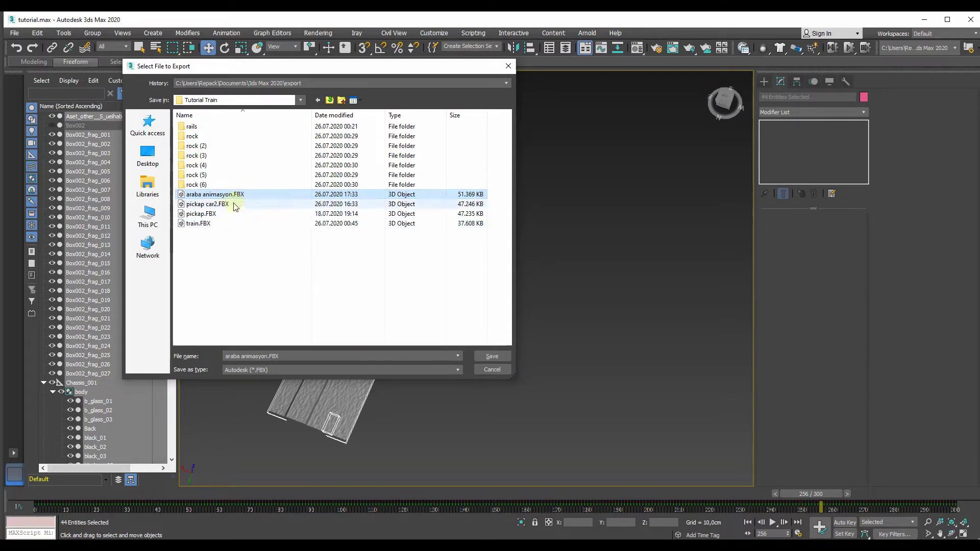
left_click(264, 355)
type("2")
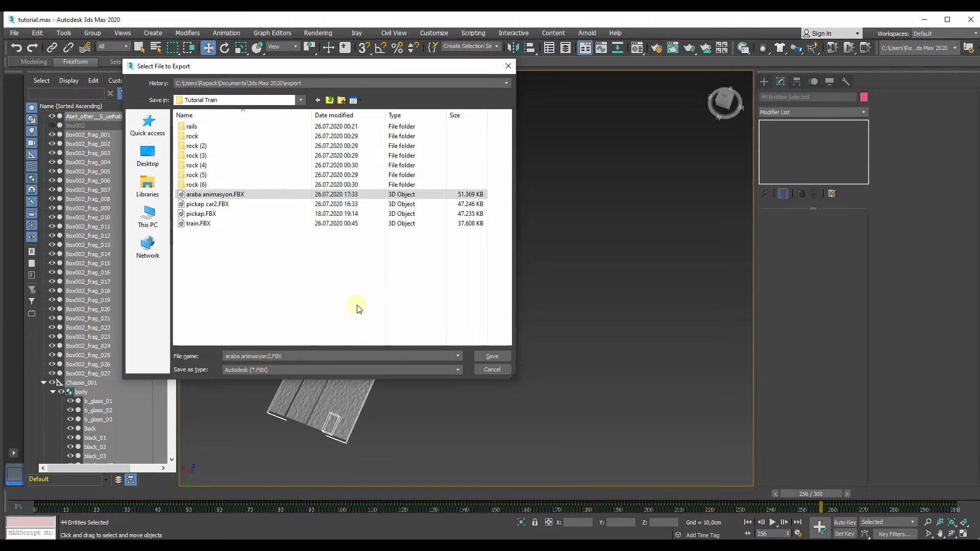
left_click(480, 358)
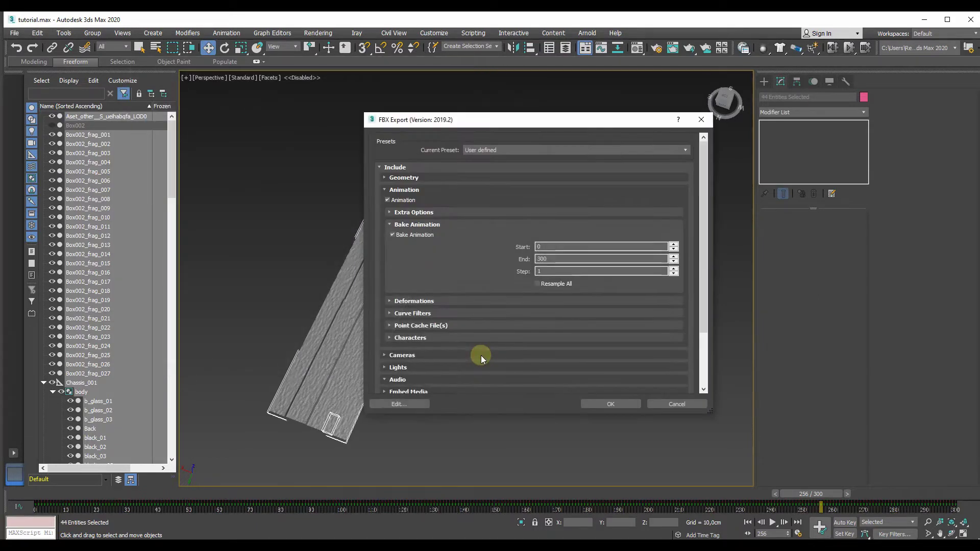
left_click(610, 403)
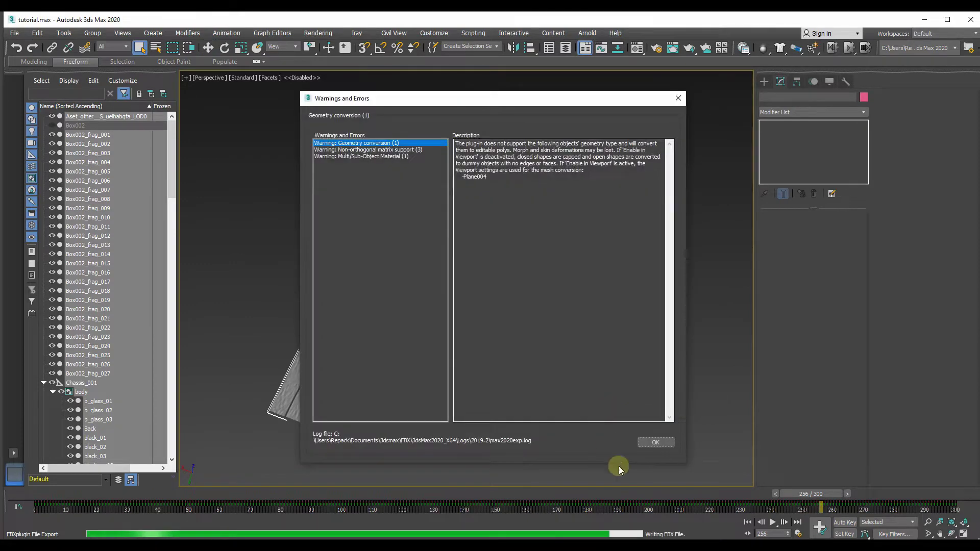
- Dismiss the export warnings and exit 3ds Max without saving the scene
left_click(657, 446)
left_click(971, 19)
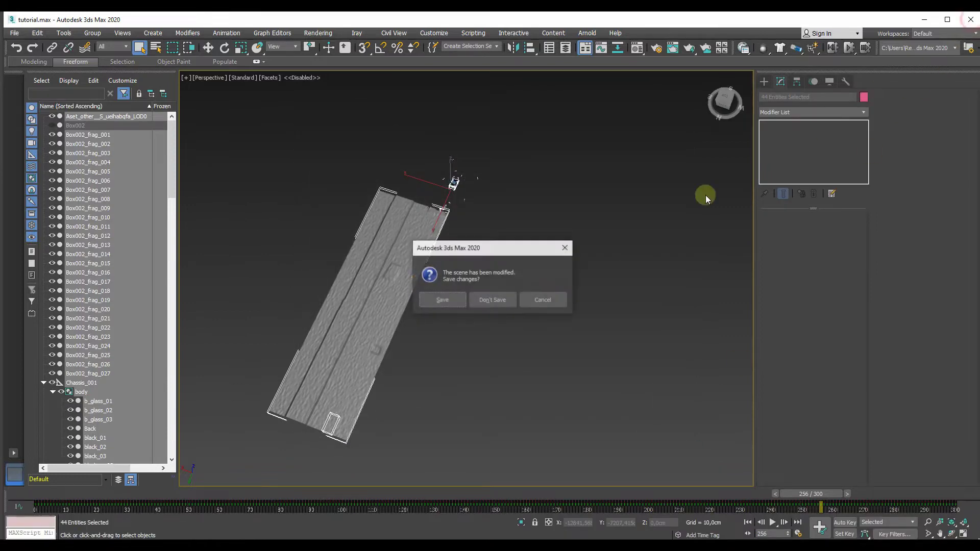
left_click(499, 298)
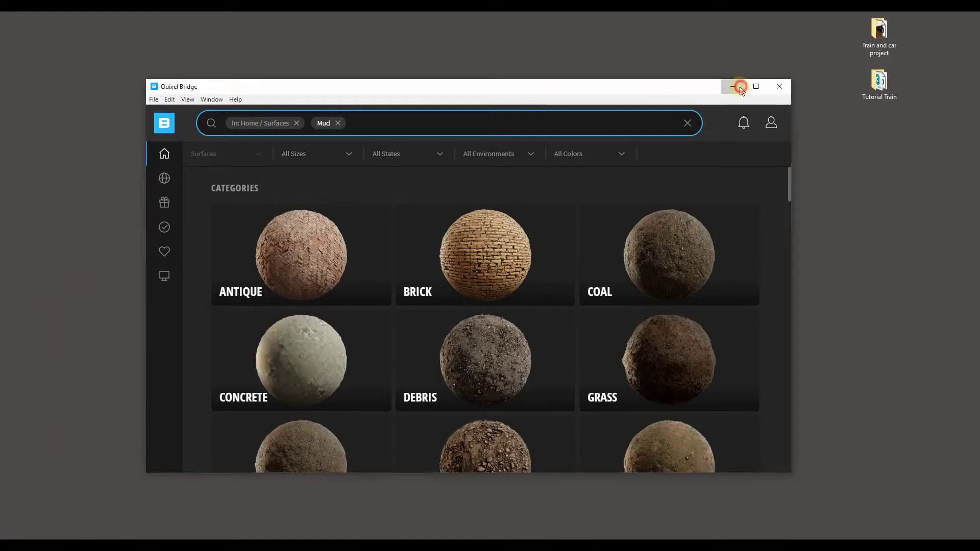
- Hide Quixel Bridge, assign a brown soil material to Plane001 in Lumion and save it
left_click(741, 88)
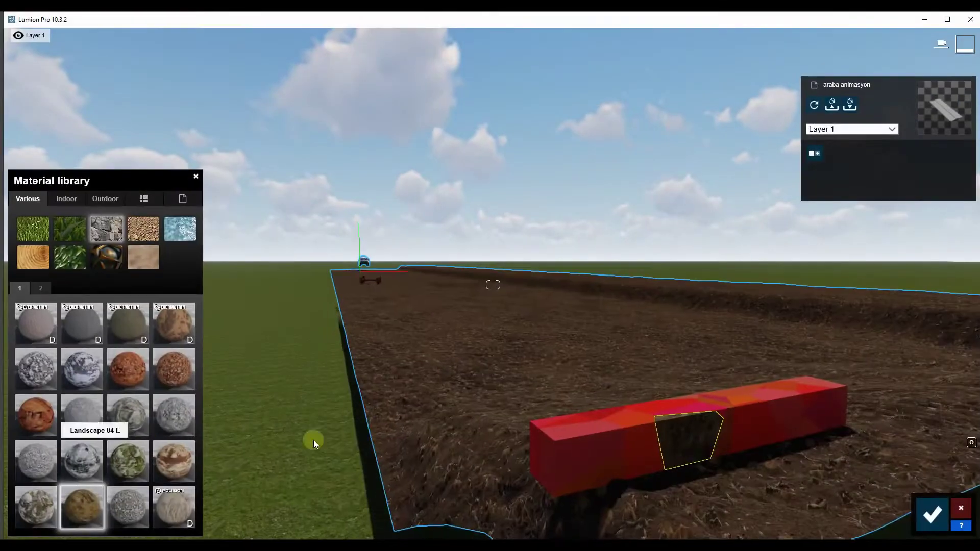
mouse_move(375, 413)
right_mouse_down()
mouse_move(480, 455)
mouse_move(577, 452)
right_mouse_up()
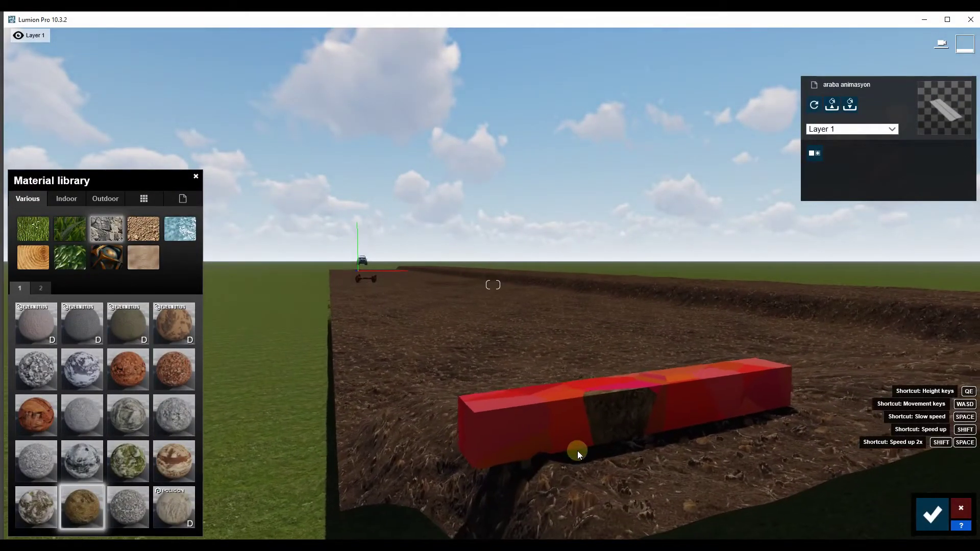
left_click(415, 369)
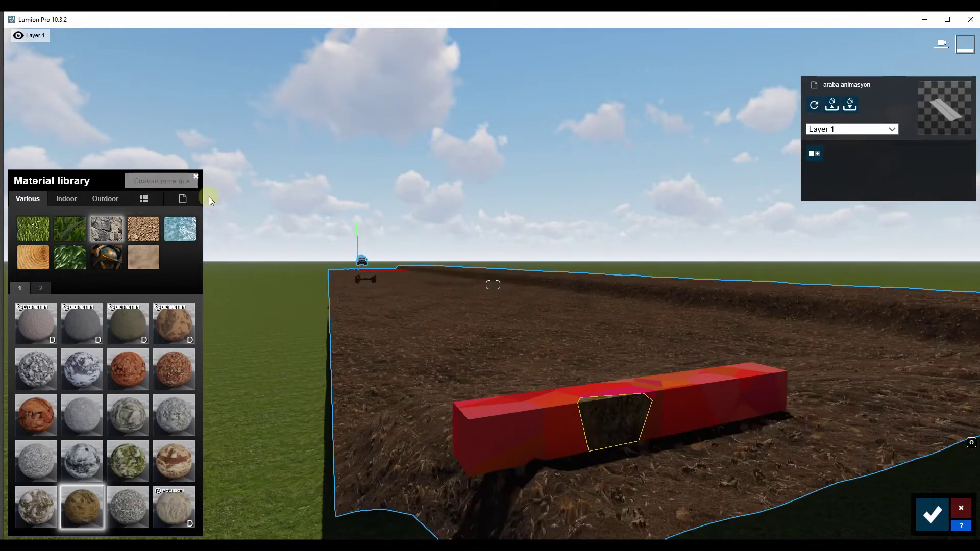
left_click(939, 520)
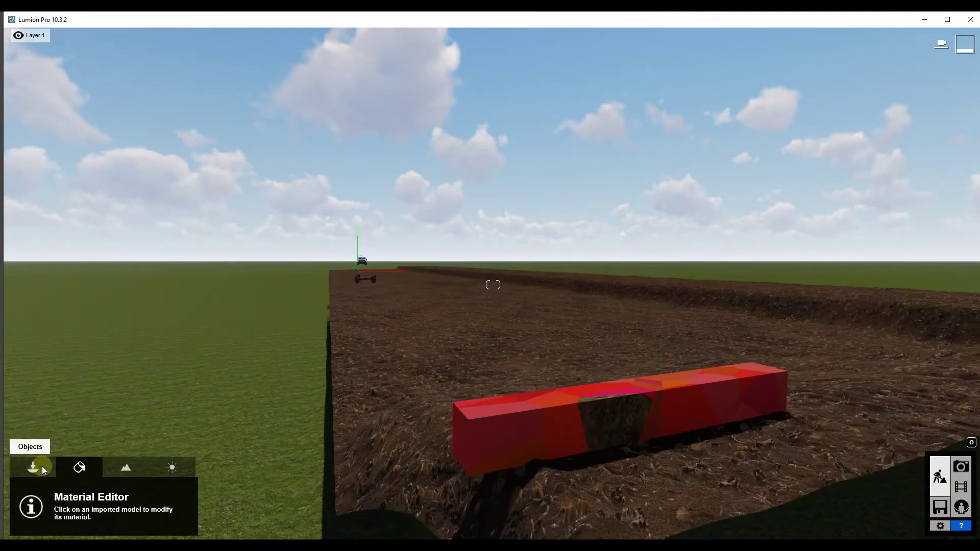
- Select the imported araba animasyon truck model and start re-importing it from a different file
left_click(42, 466)
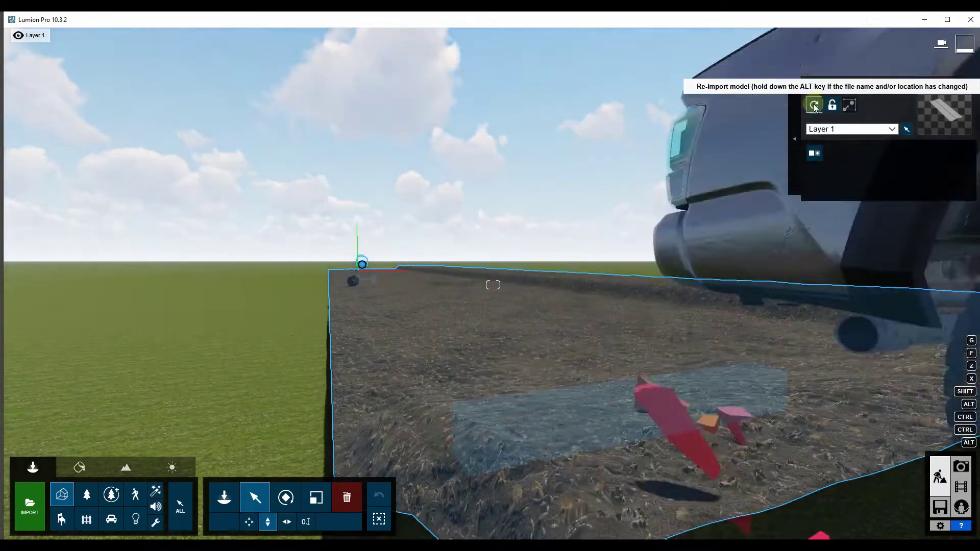
left_click(815, 106, "alt")
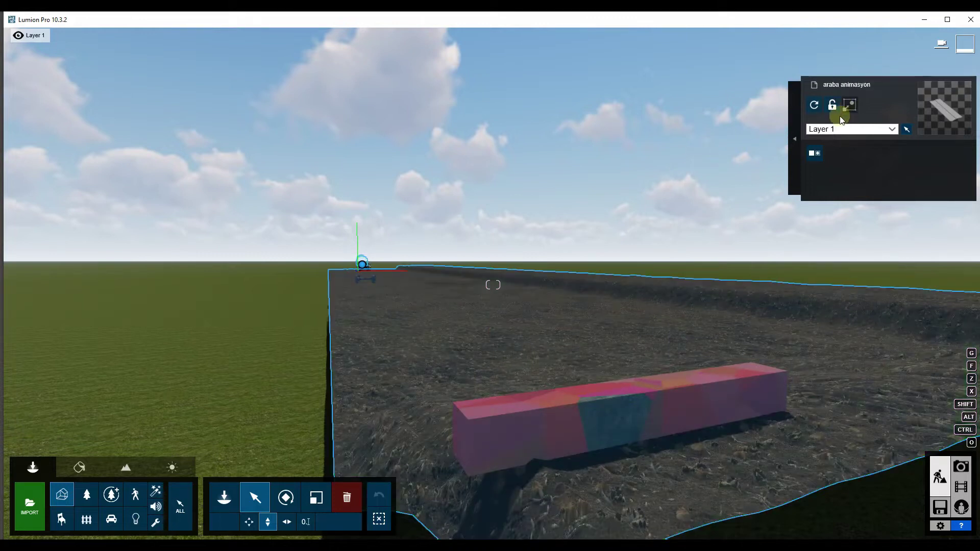
left_click(814, 106, "alt")
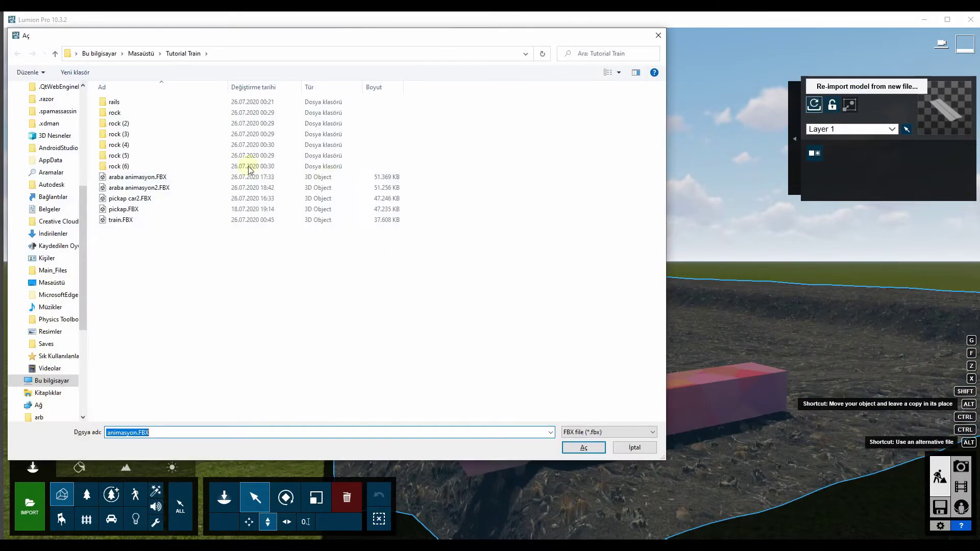
- Re-import the model from araba animasyon2.FBX and select the reshaped terrain
left_click(135, 188)
left_click(583, 448)
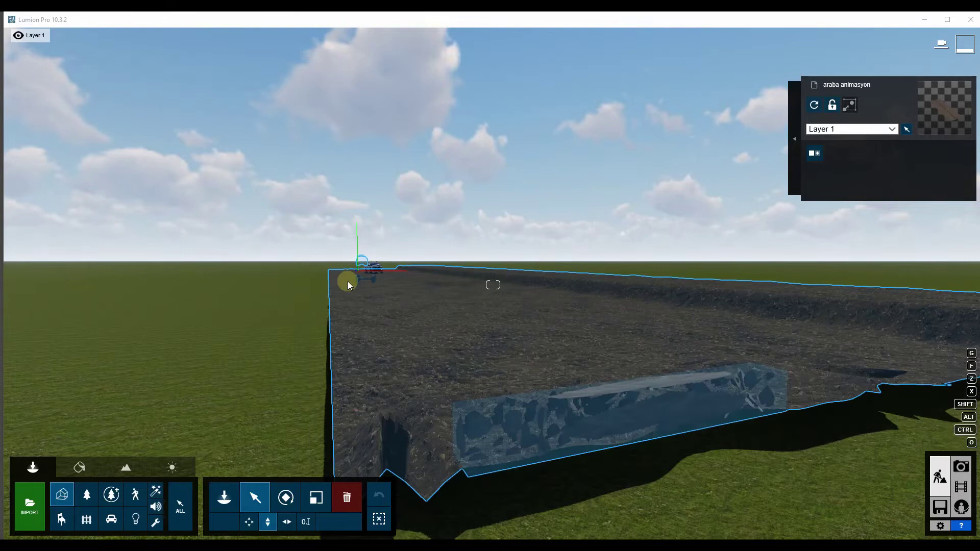
left_click(364, 280)
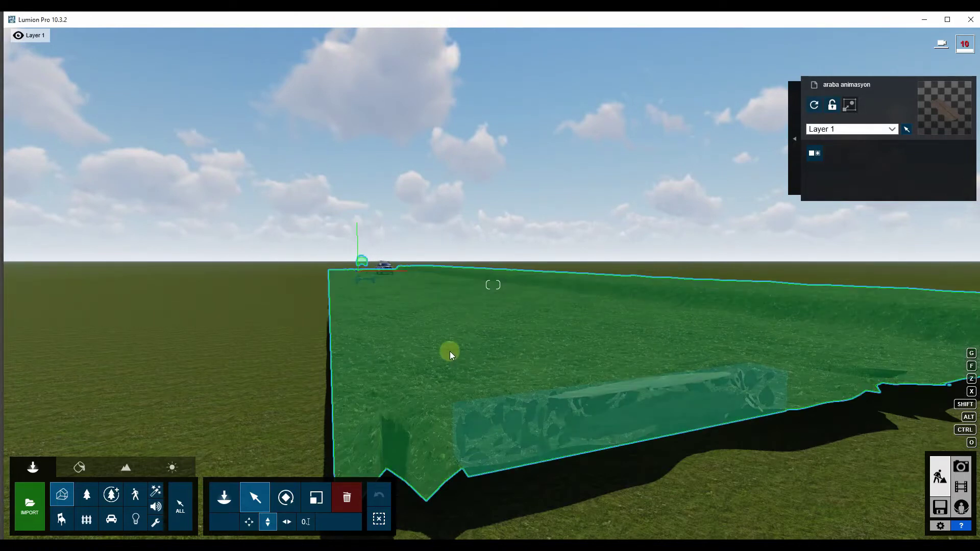
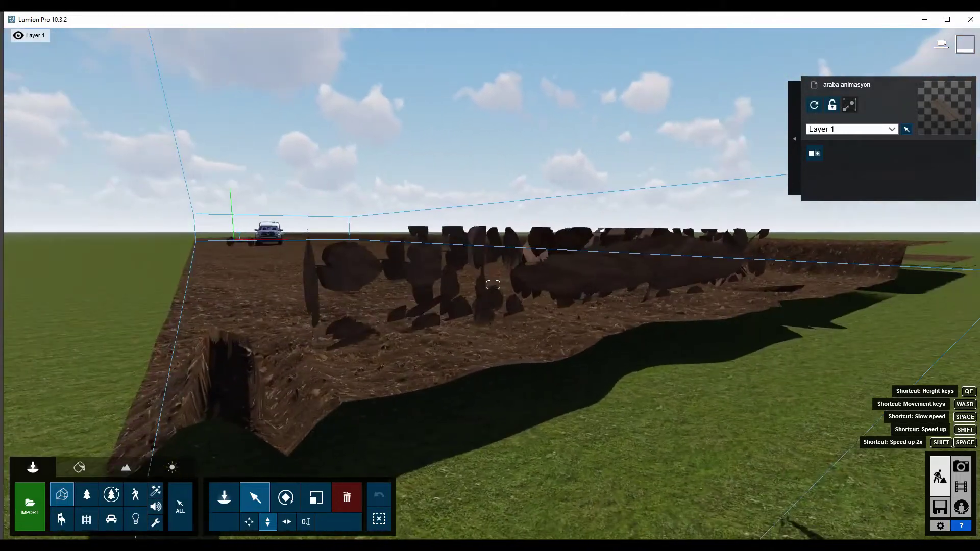
- Select the long beam beside the terrain in the Material Editor and give it the Standard material
right_click_drag(387, 263, 387, 264)
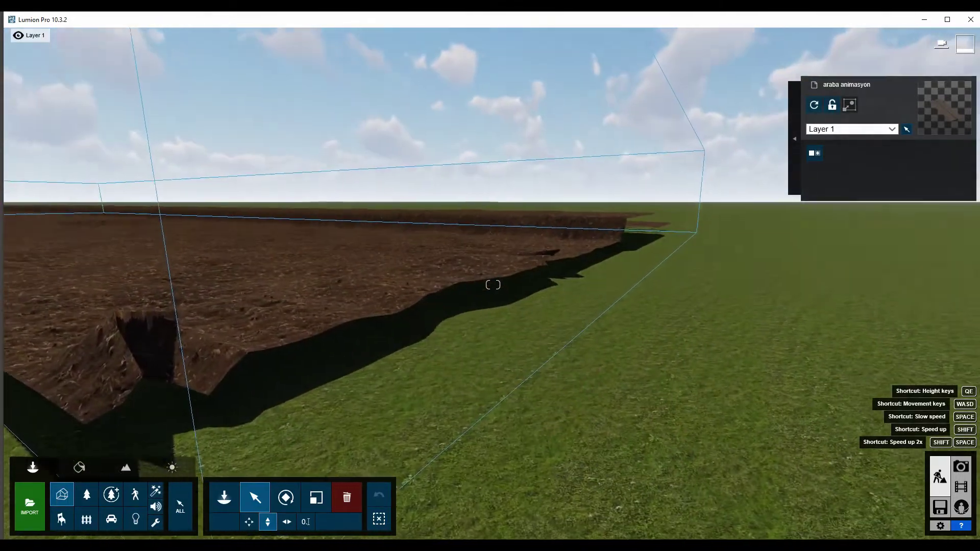
right_click_drag(387, 263, 383, 291)
left_click(254, 498)
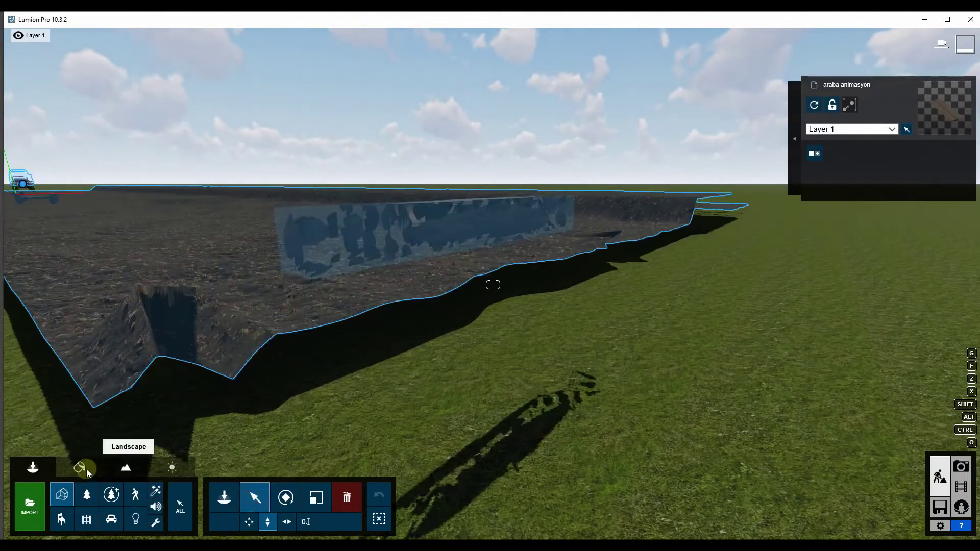
left_click(79, 467)
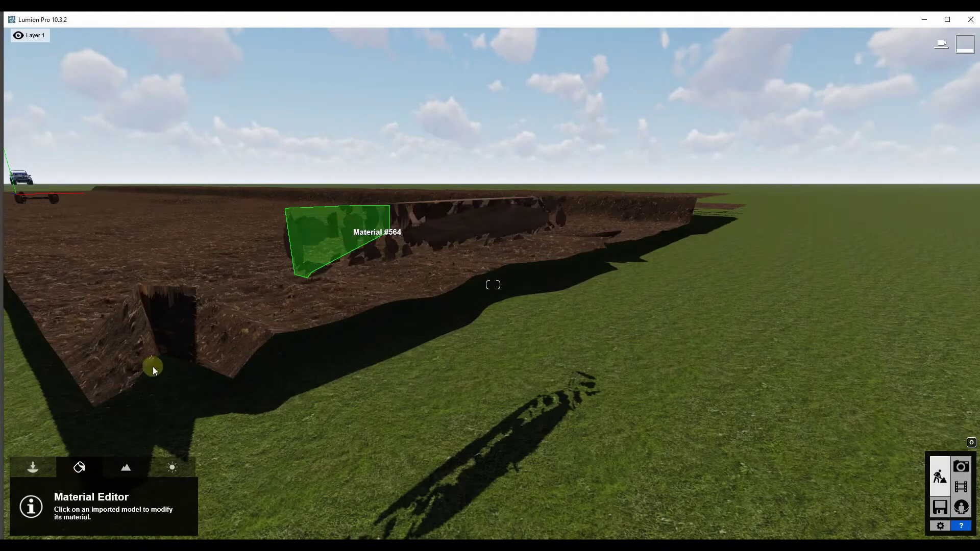
left_click(440, 228)
right_click_drag(440, 228, 440, 228)
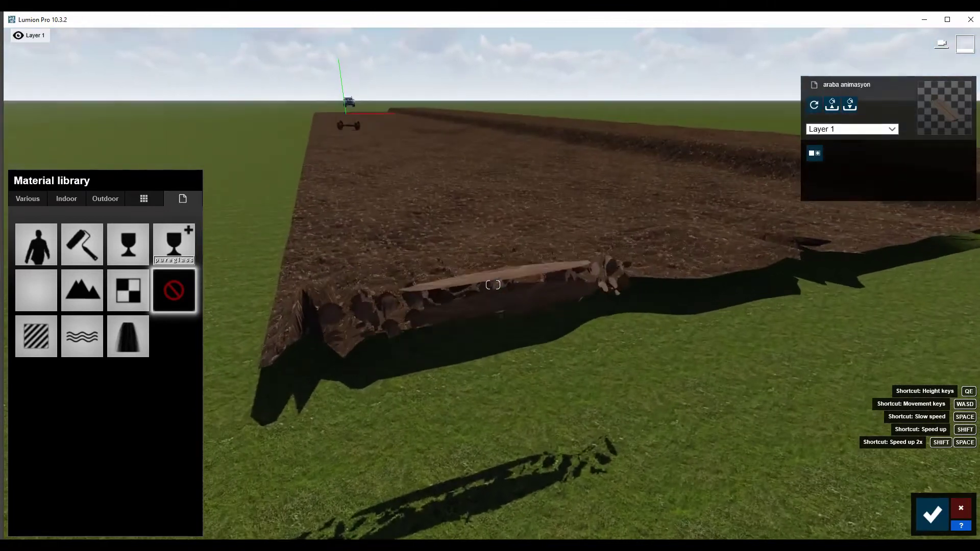
right_click_drag(493, 284, 361, 269)
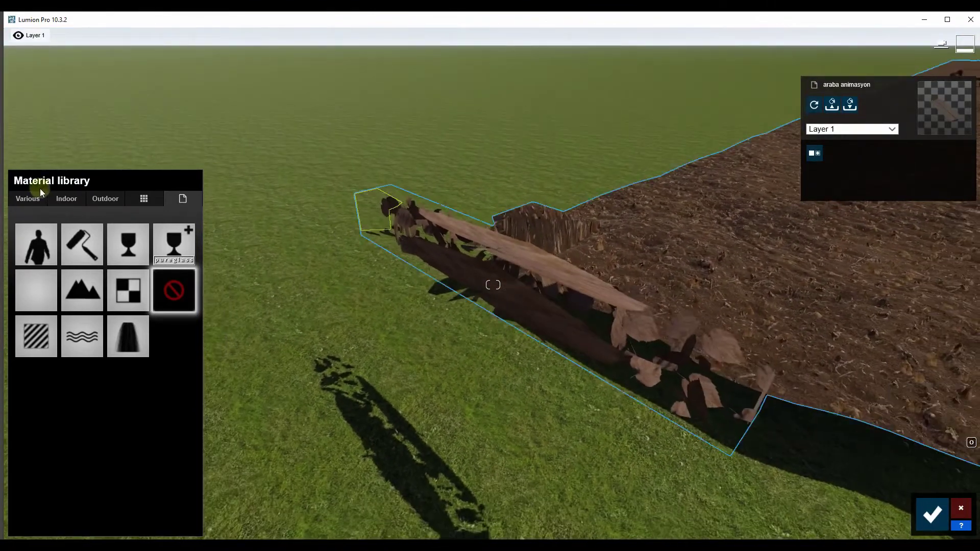
left_click(45, 342)
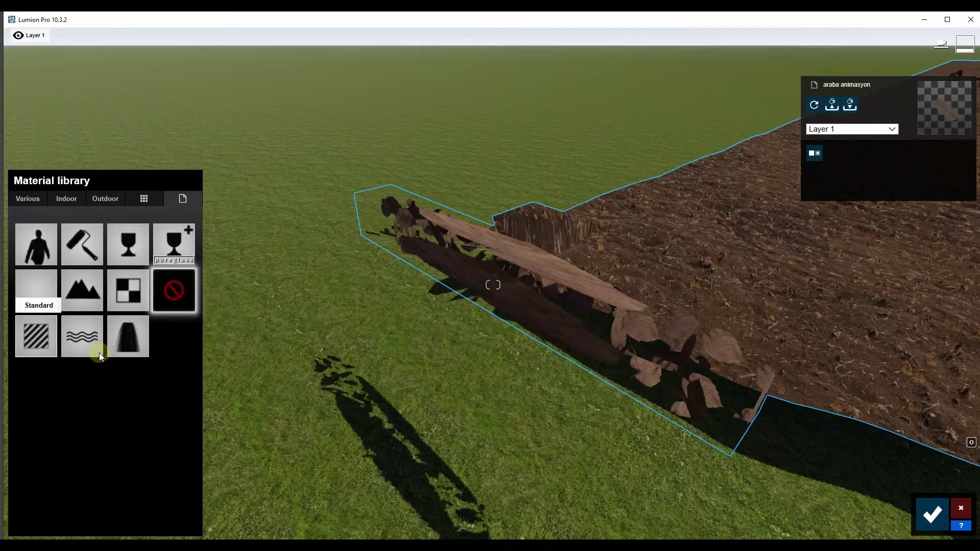
left_click(35, 336)
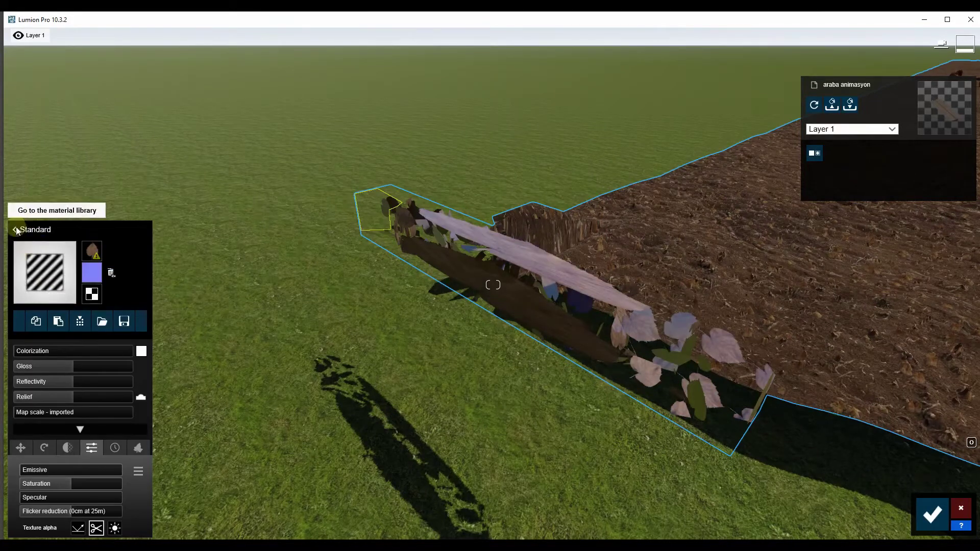
- Apply the Various > Landscape 03 E rock material to the beam
left_click(26, 246)
left_click(105, 199)
left_click(115, 231)
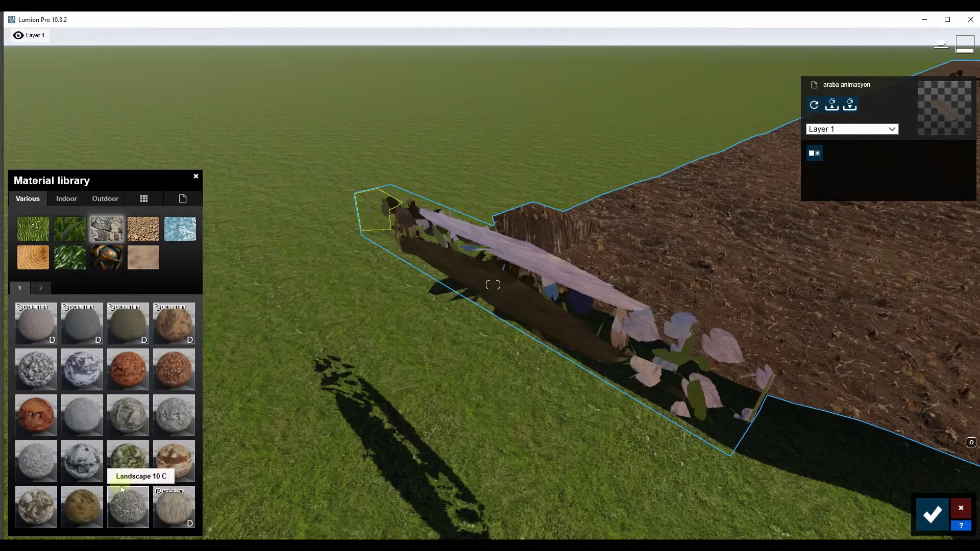
left_click(129, 413)
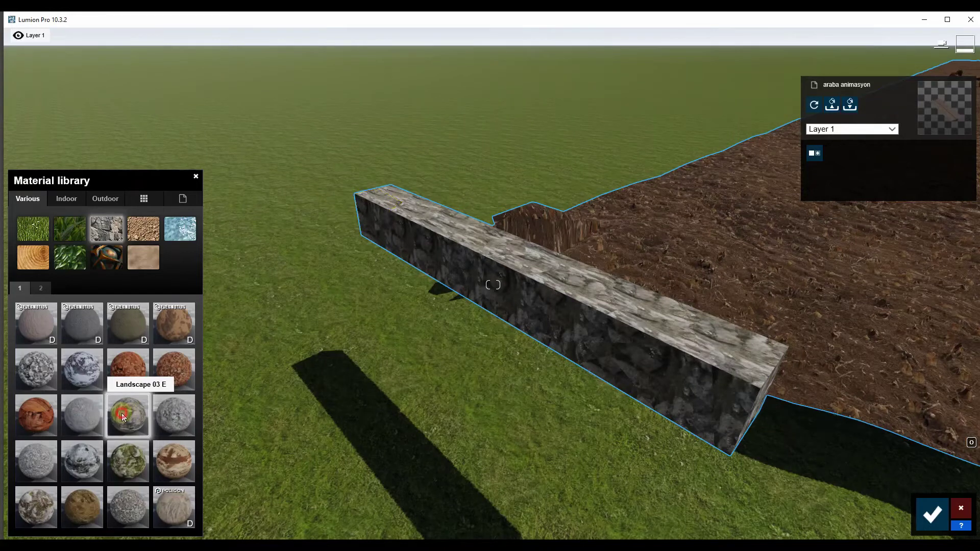
left_click(122, 413)
- Tint Landscape 03 E dark brown, raise its relief, set map scale to 0.5, and confirm
left_click(142, 352)
mouse_move(230, 372)
left_mouse_down()
mouse_move(228, 391)
mouse_move(165, 359)
left_mouse_up()
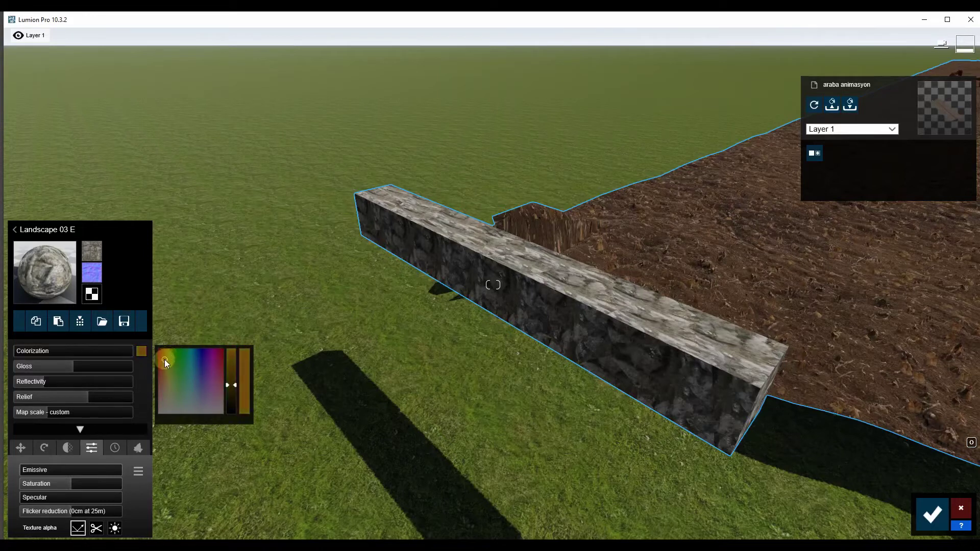
left_click_drag(235, 387, 232, 394)
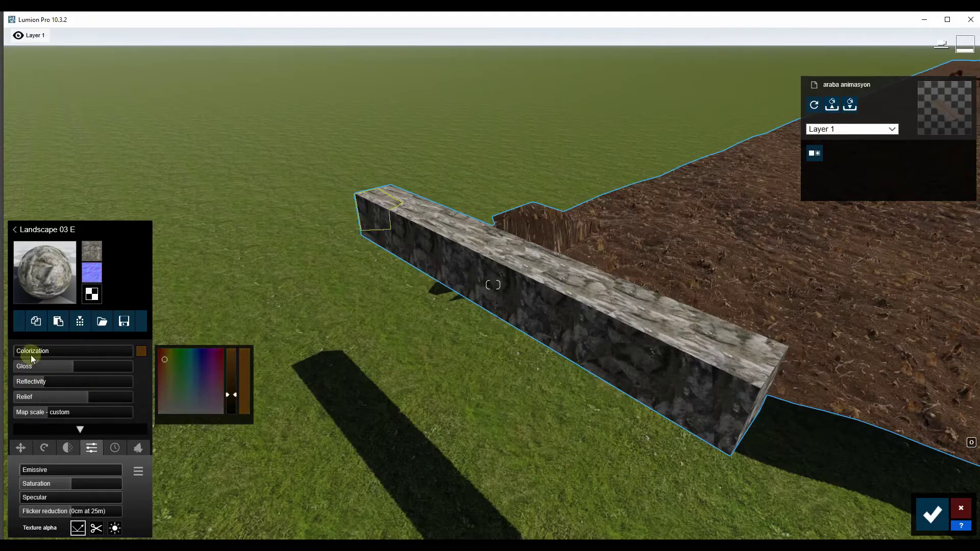
left_click_drag(33, 354, 73, 350)
left_click_drag(50, 397, 93, 397)
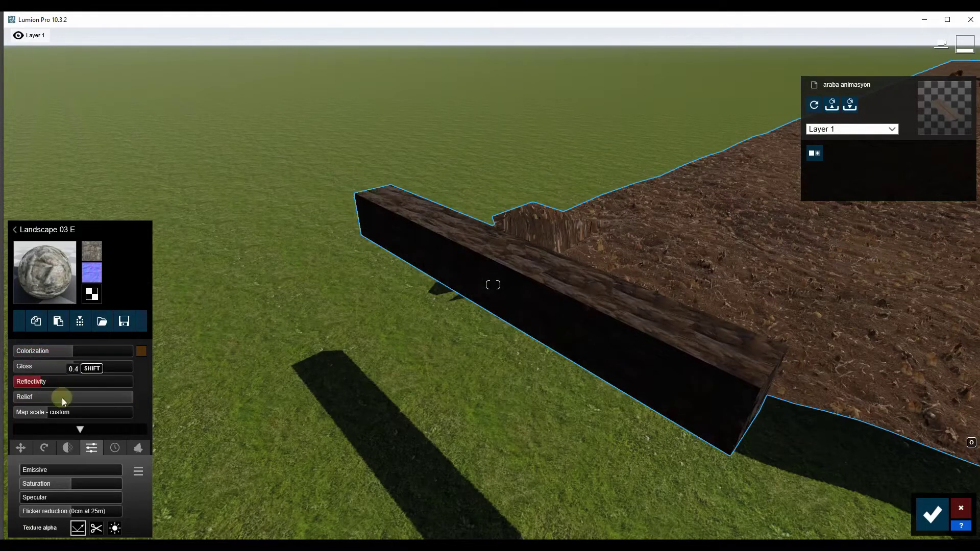
left_click_drag(43, 412, 39, 414)
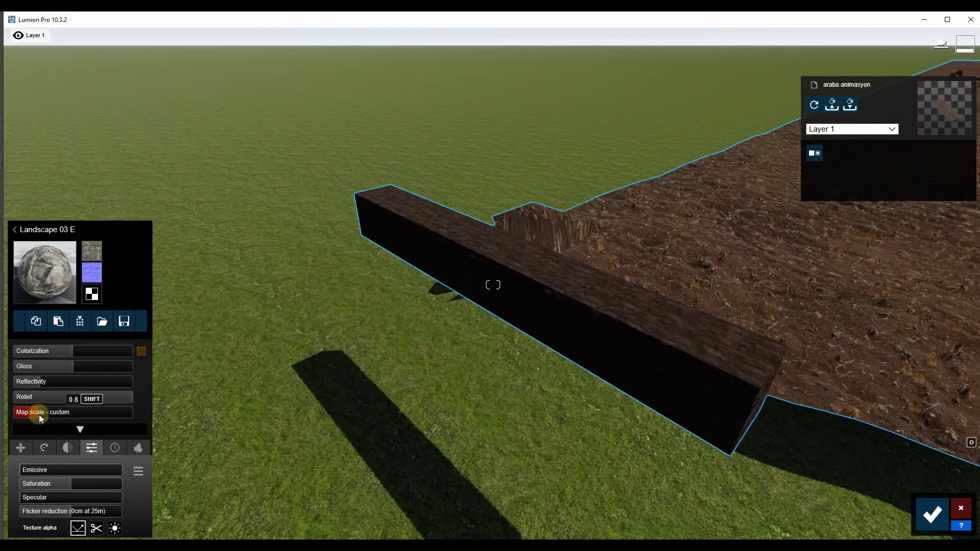
left_click(792, 525)
left_click(945, 517)
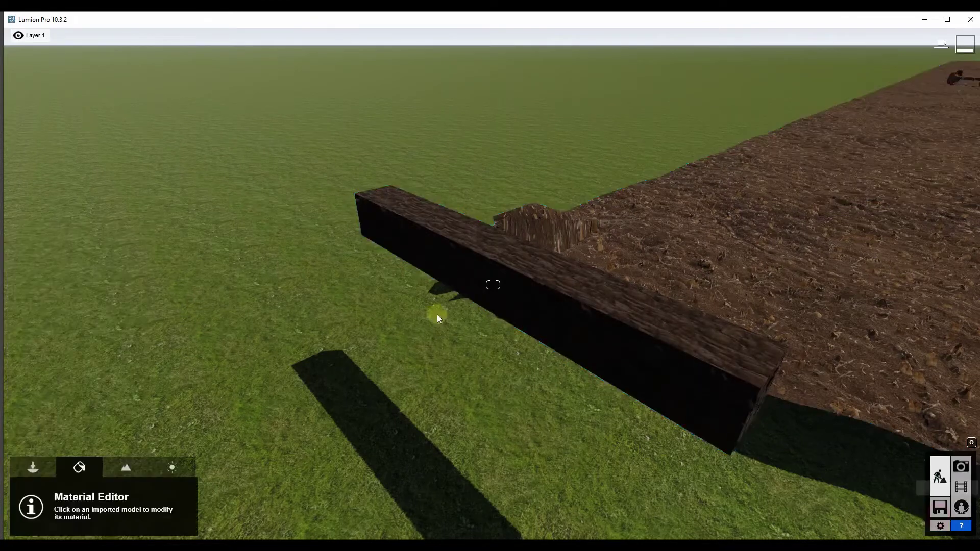
- Fly back past the car to the beam and reopen its material settings
right_click_drag(437, 317, 405, 296)
left_click(33, 471)
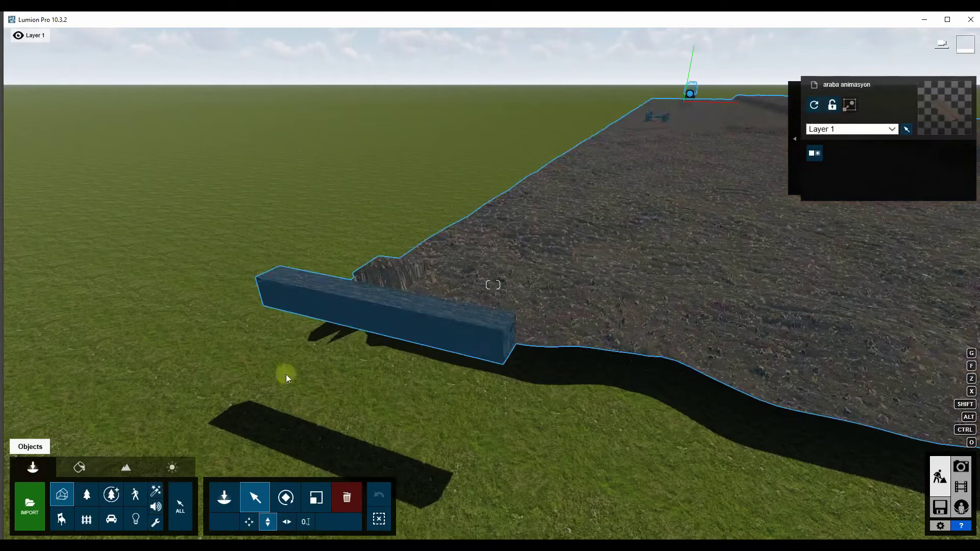
mouse_move(286, 375)
right_mouse_down()
mouse_move(286, 337)
mouse_move(312, 322)
right_mouse_up()
mouse_move(492, 285)
right_mouse_down()
mouse_move(531, 291)
mouse_move(492, 286)
right_mouse_up()
key("w")
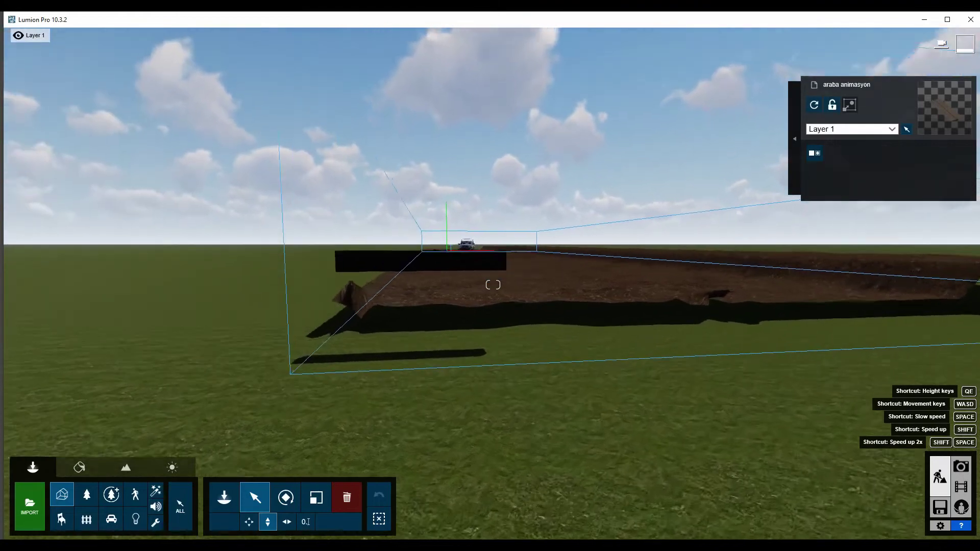
key("w")
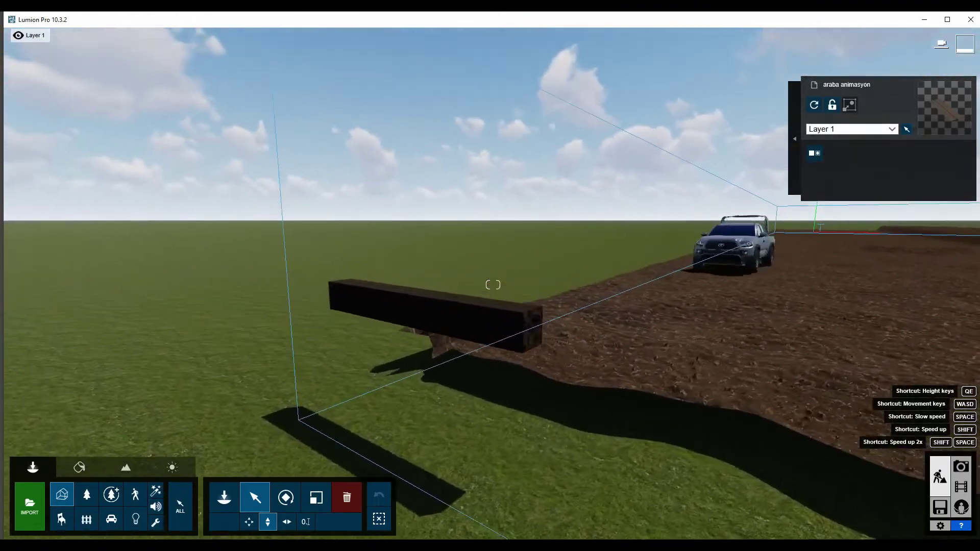
mouse_move(493, 285)
right_mouse_down()
mouse_move(428, 369)
mouse_move(477, 466)
right_mouse_up()
left_click(80, 467)
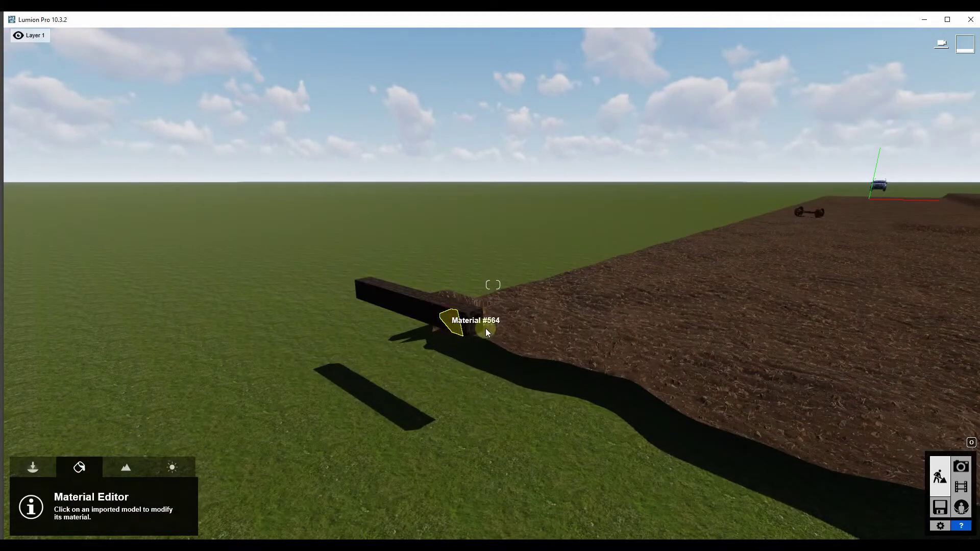
left_click(524, 328)
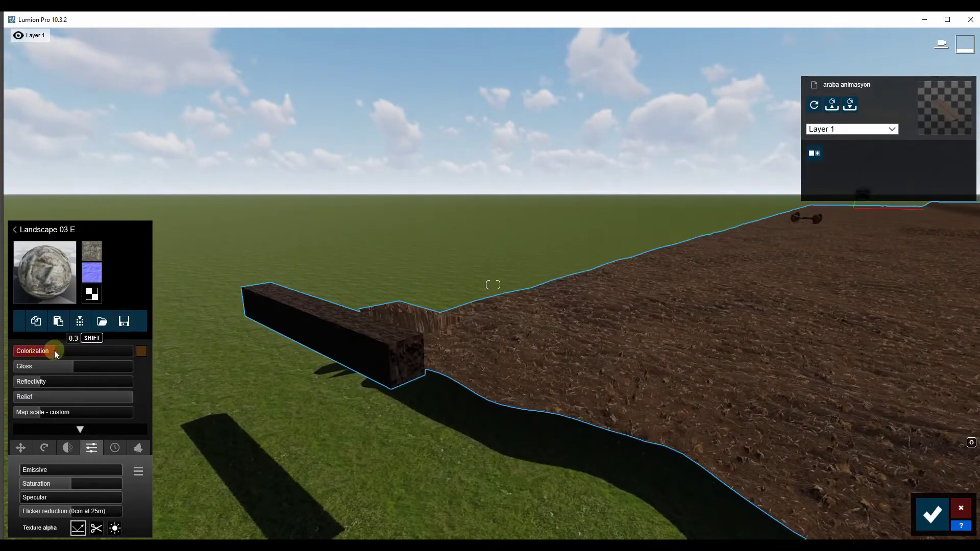
- Raise the beam's colorization to 0.5 with an orange tint and confirm
left_click_drag(54, 350, 69, 354)
left_click(142, 354)
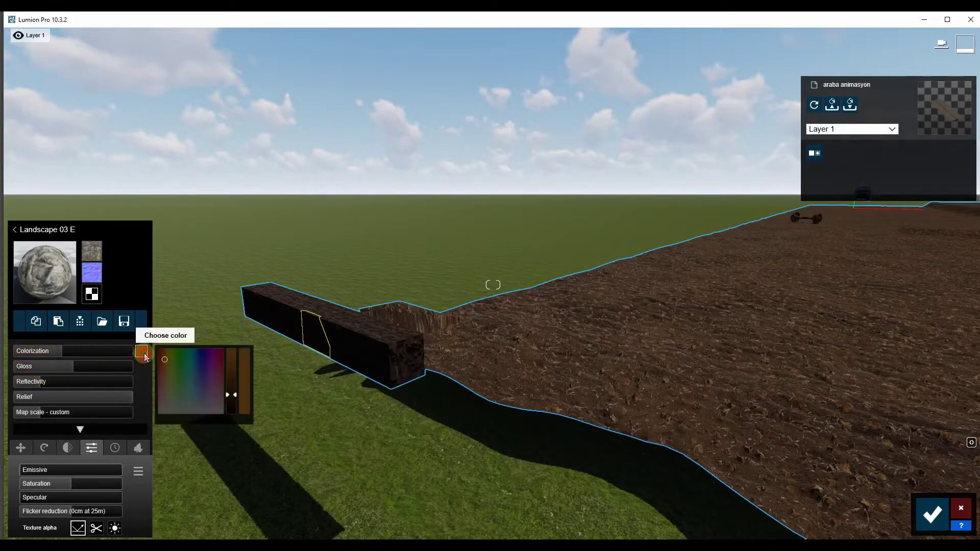
left_click(231, 360)
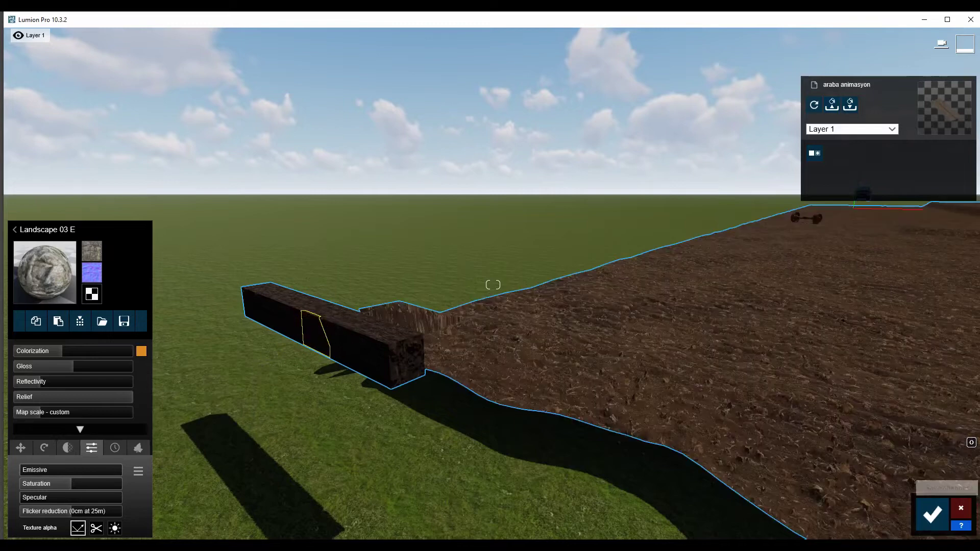
left_click(932, 515)
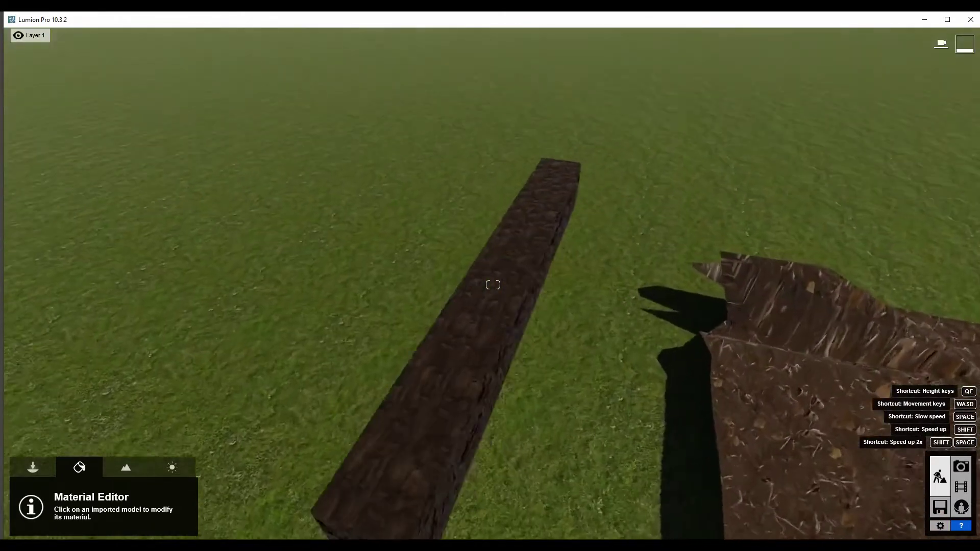
- Apply the Rock 002 material from the material library's second page to the beam
right_click_drag(493, 286, 494, 306)
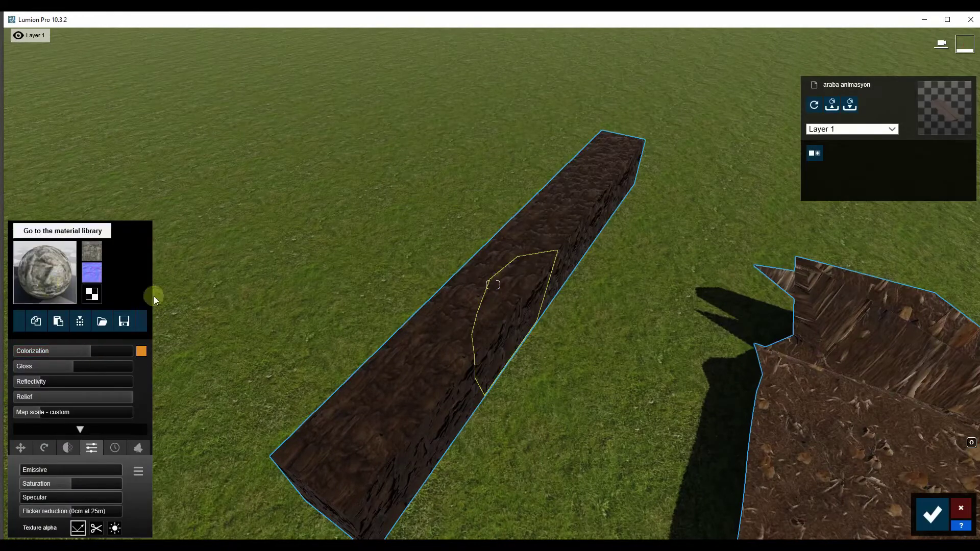
left_click(46, 277)
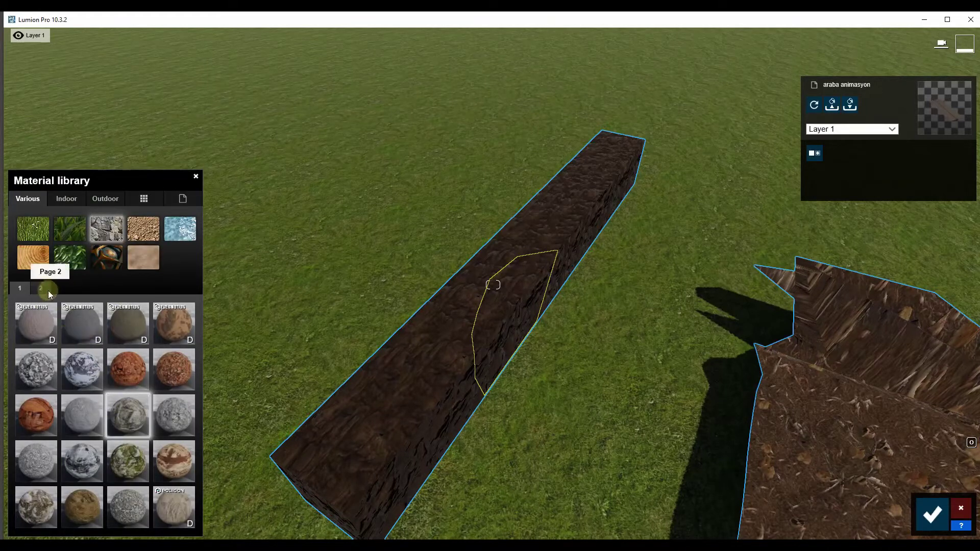
left_click(42, 288)
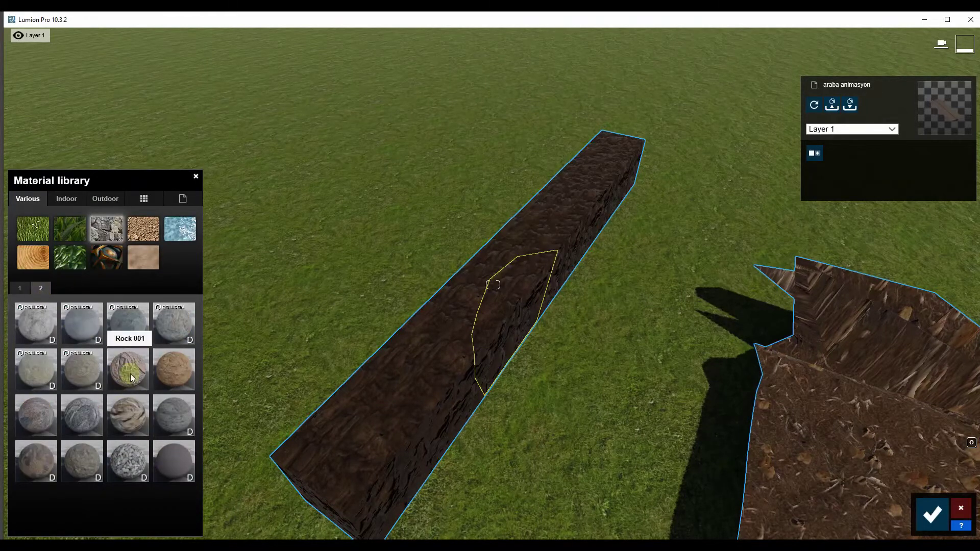
left_click(173, 377)
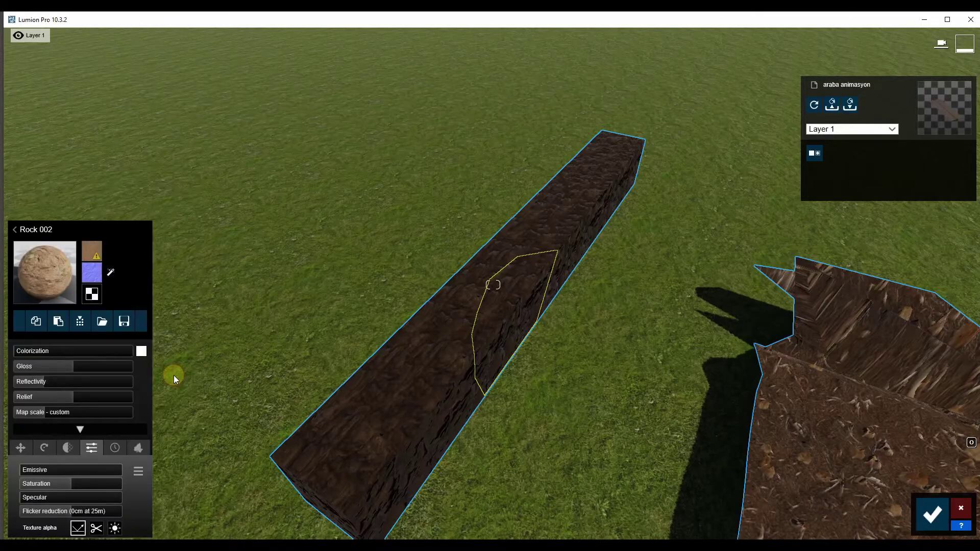
- Reopen the Rock 002 settings, confirm the material, and return to the Objects tools
mouse_move(377, 337)
right_mouse_down()
mouse_move(377, 306)
mouse_move(402, 332)
right_mouse_up()
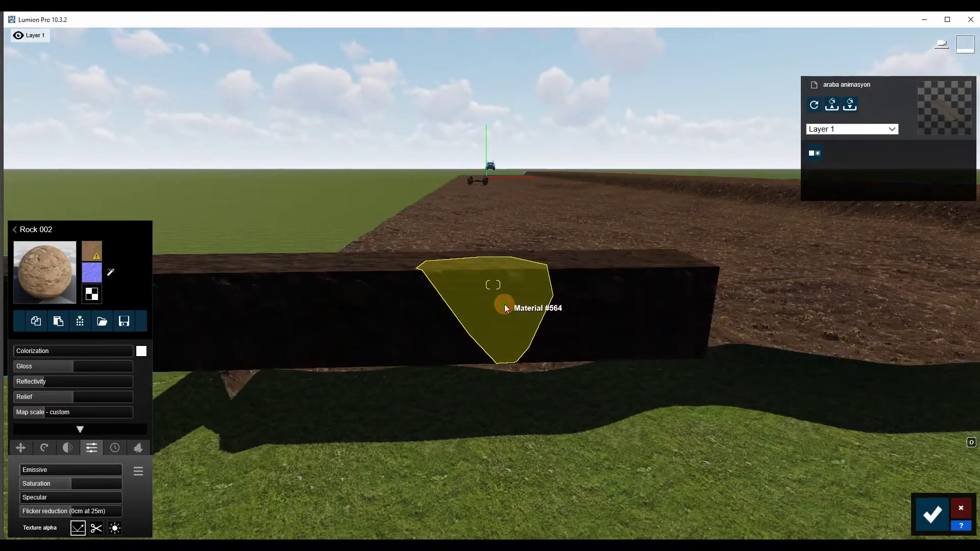
right_click_drag(439, 296, 424, 286)
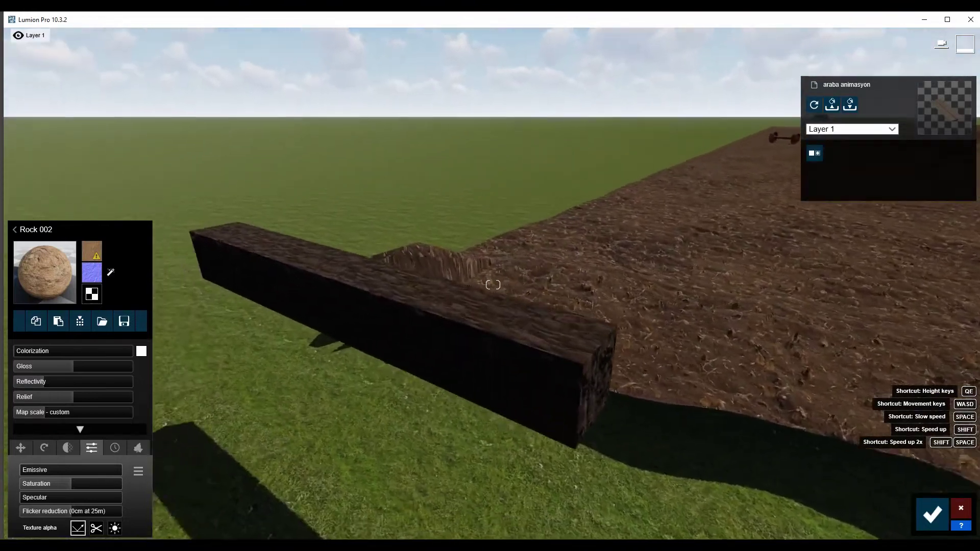
right_click_drag(425, 325, 441, 329)
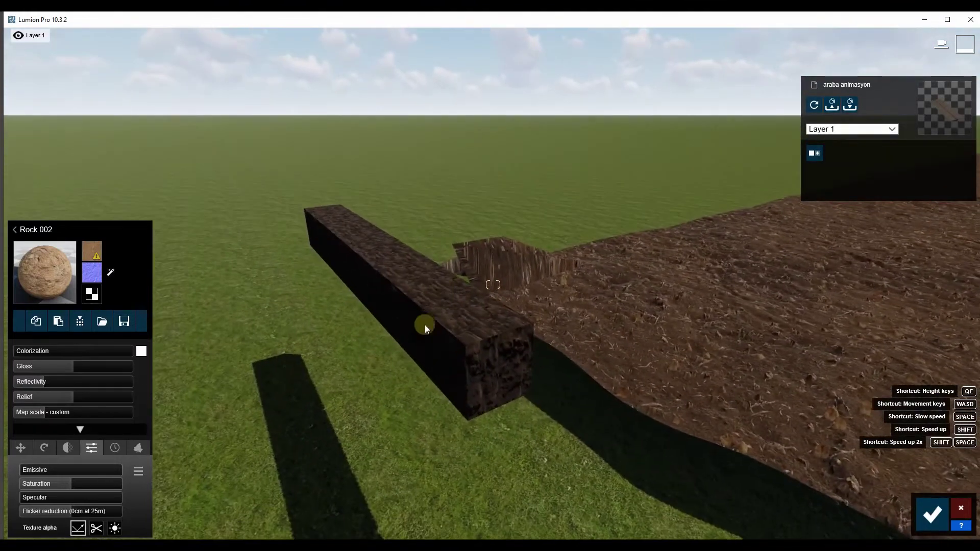
left_click(45, 279)
left_click(177, 368)
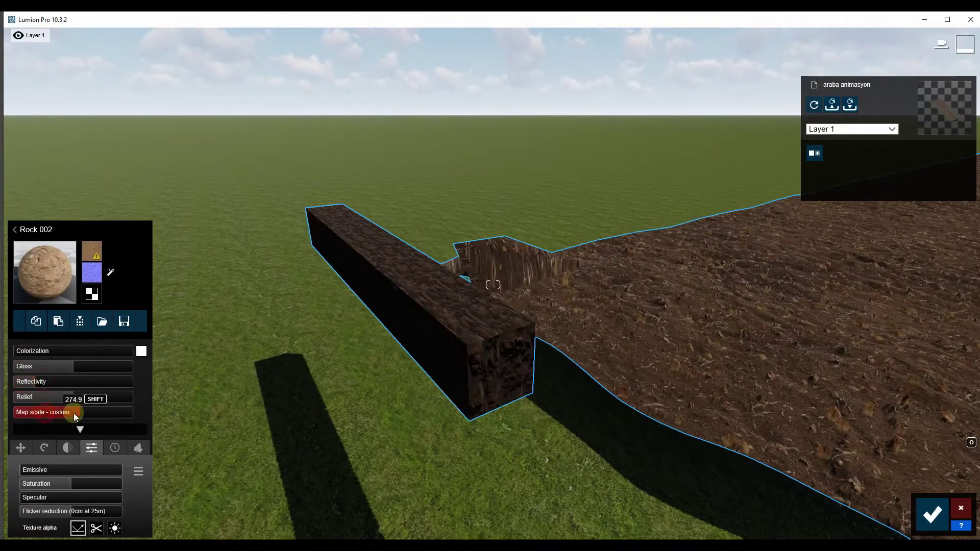
left_click(932, 514)
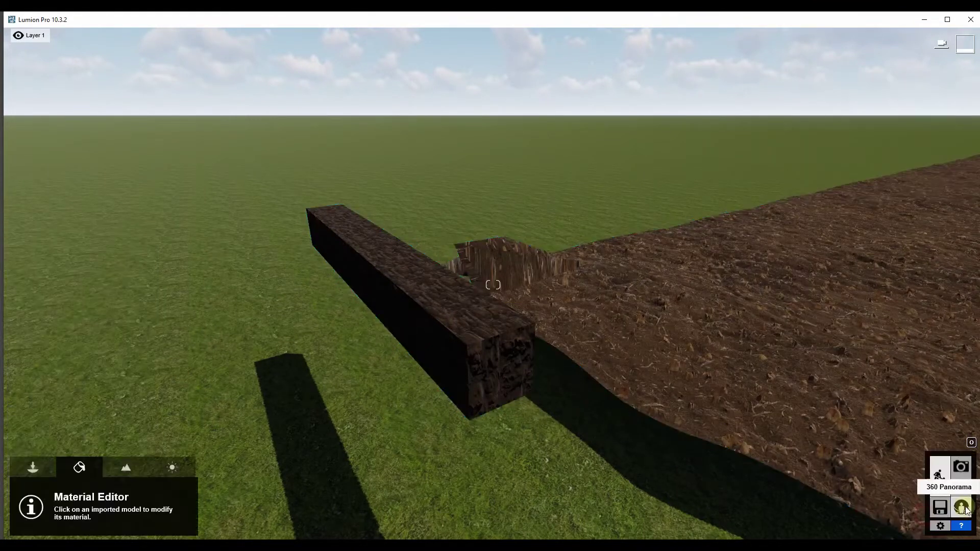
left_click(122, 472)
left_click(33, 468)
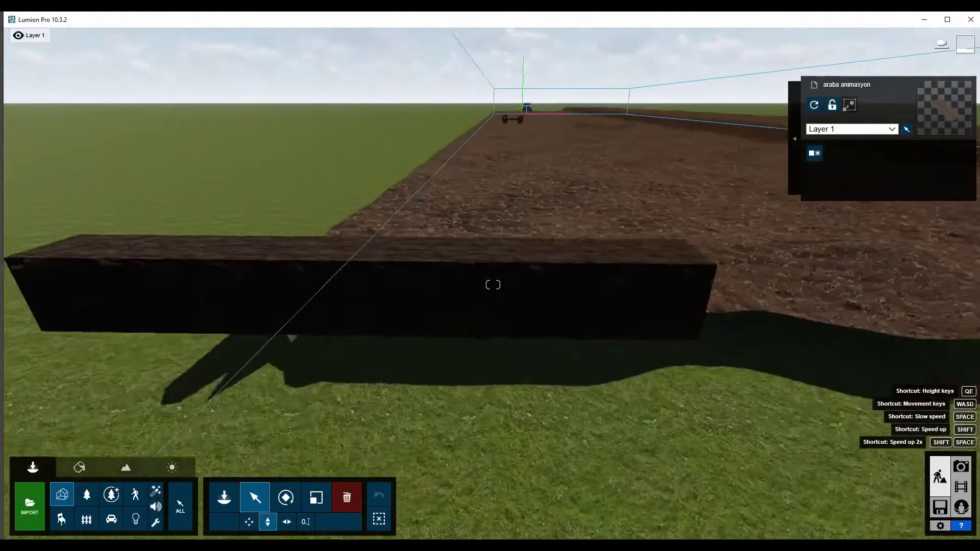
- Select the dark wall in the Material Editor to reopen its Rock 002 material
key("w")
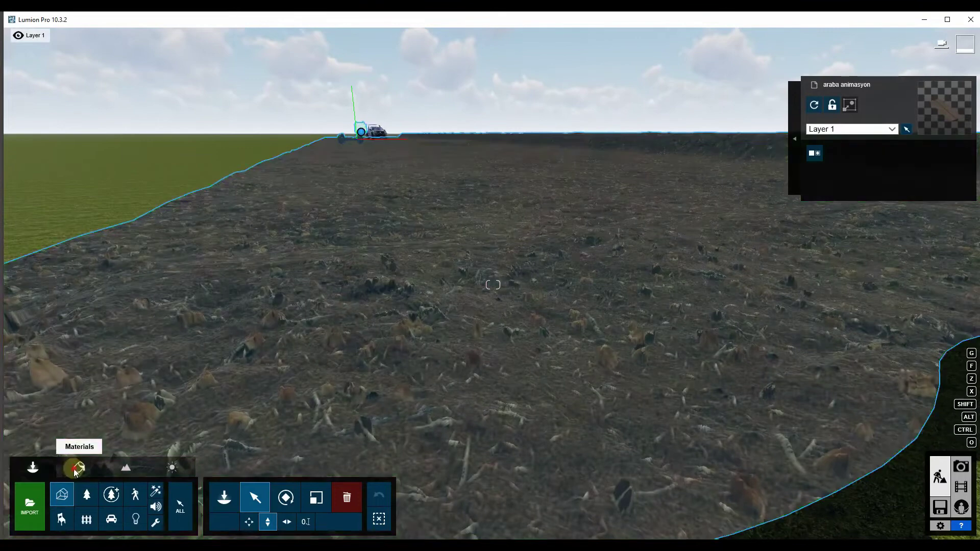
left_click(79, 468)
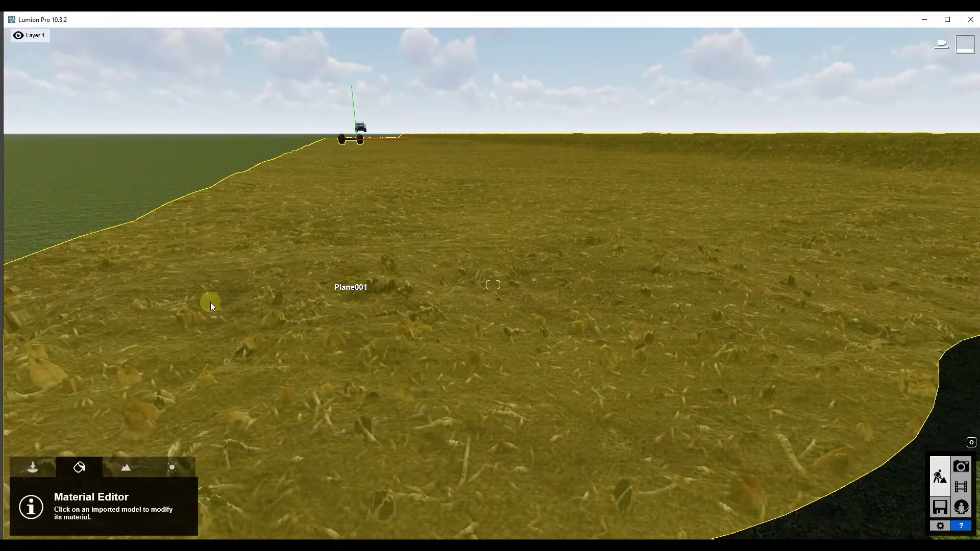
left_click(210, 302)
right_click_drag(242, 303, 158, 308)
left_click(251, 311)
left_click(59, 324)
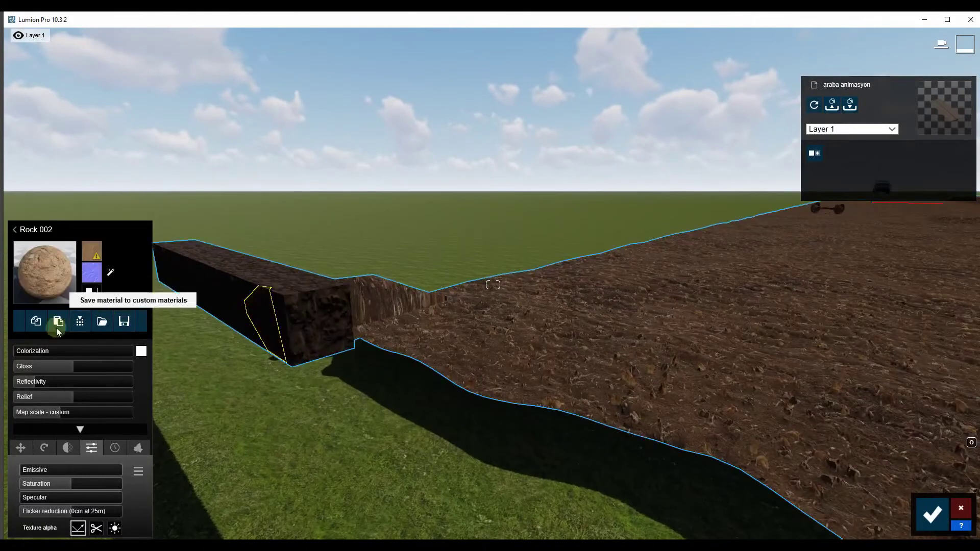
- Lower the Rock 002 colorization, clear its normal map, and start choosing a new colour map
left_click_drag(59, 355, 41, 355)
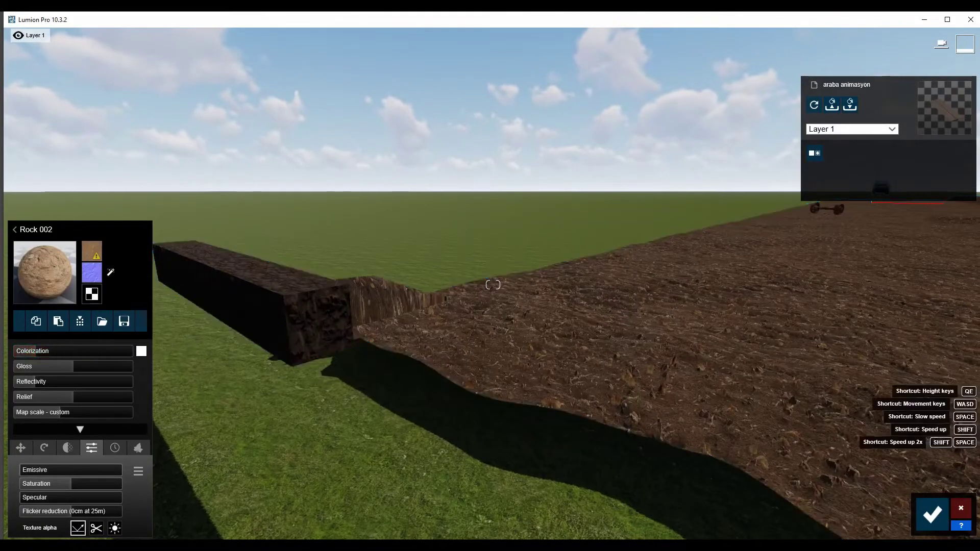
right_click_drag(41, 356, 103, 293)
left_click(110, 272)
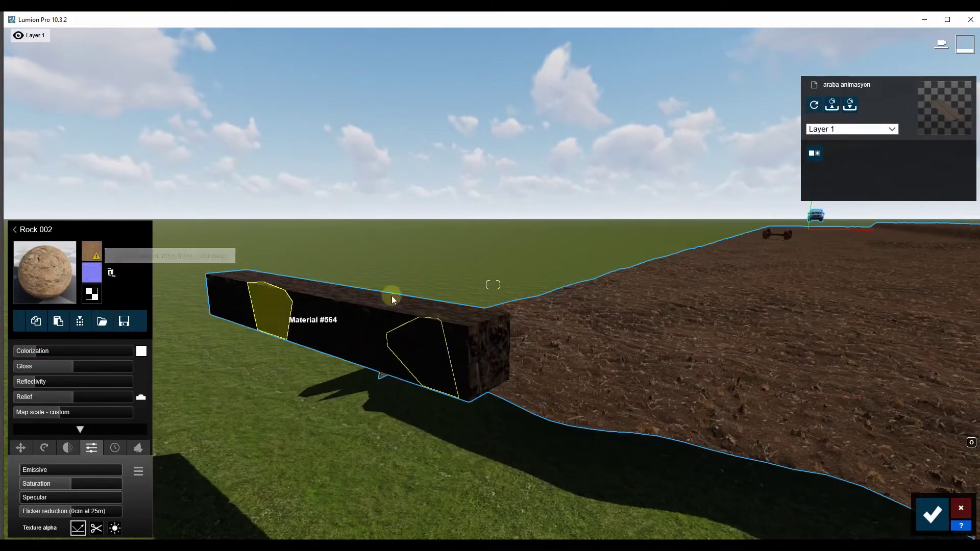
mouse_move(91, 272)
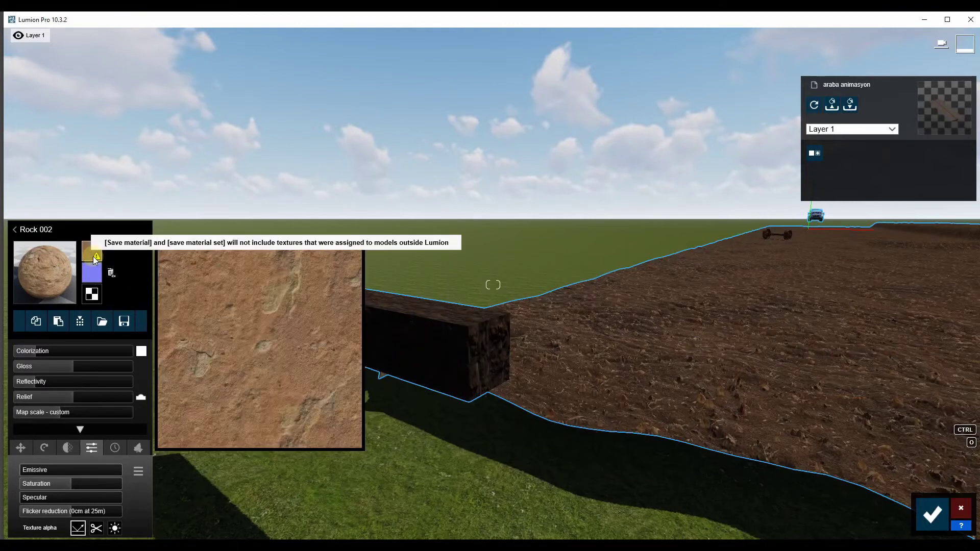
left_click(93, 252)
- Load the rock Albedo texture from Train and car project > qayalar > qala5 as the colour map
left_click(224, 242)
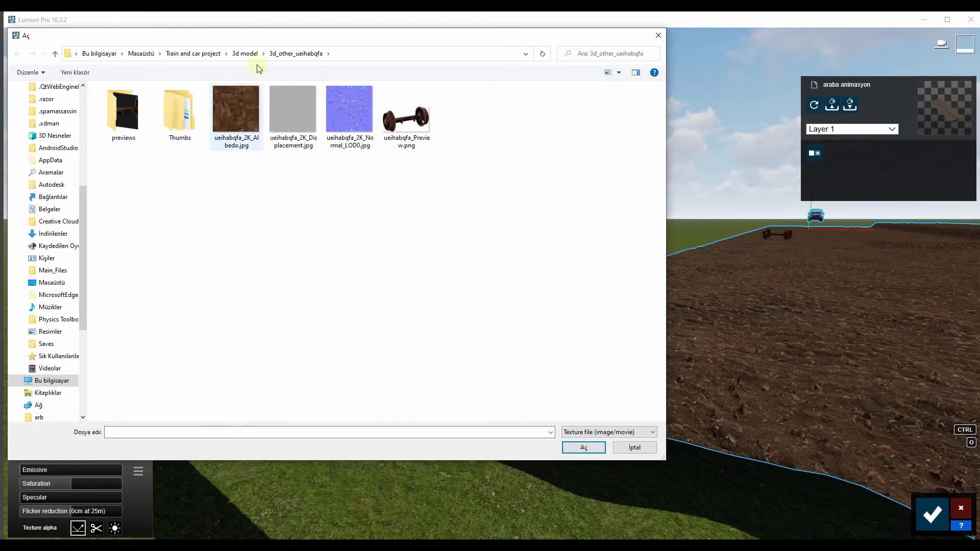
left_click(236, 54)
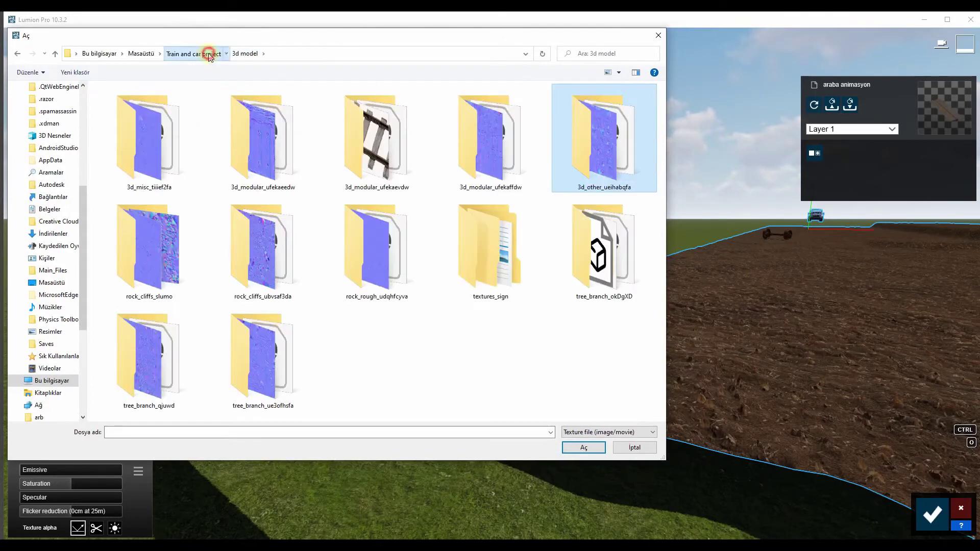
left_click(209, 55)
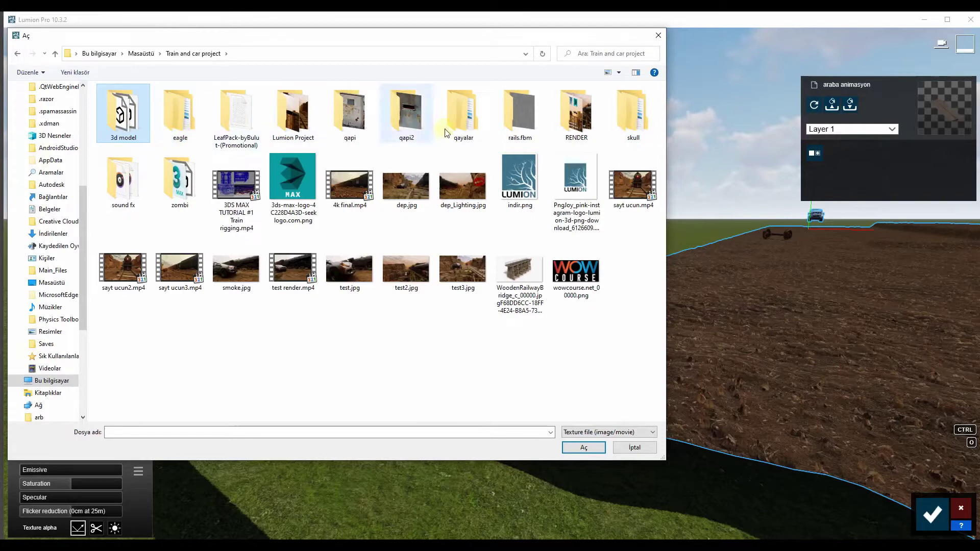
double_click(449, 128)
left_click(124, 104)
double_click(124, 104)
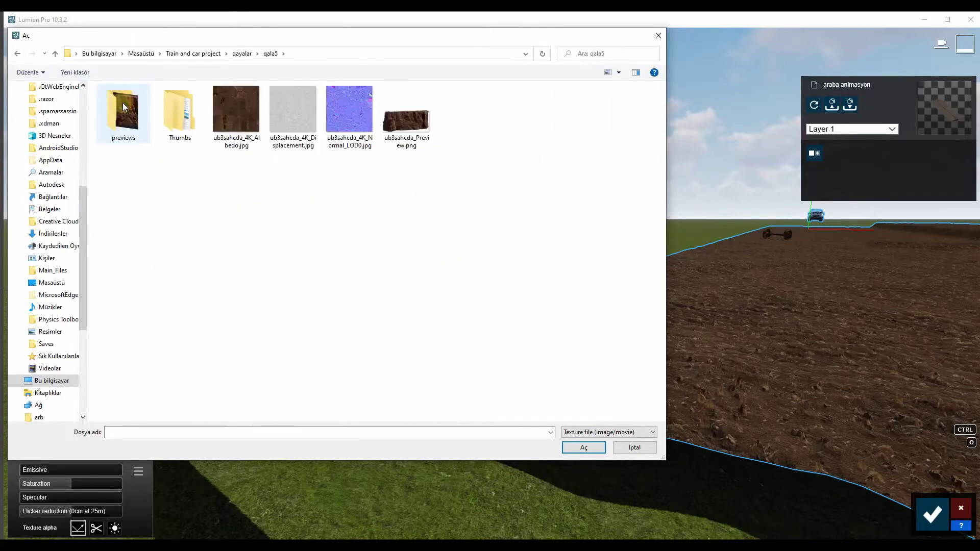
double_click(240, 125)
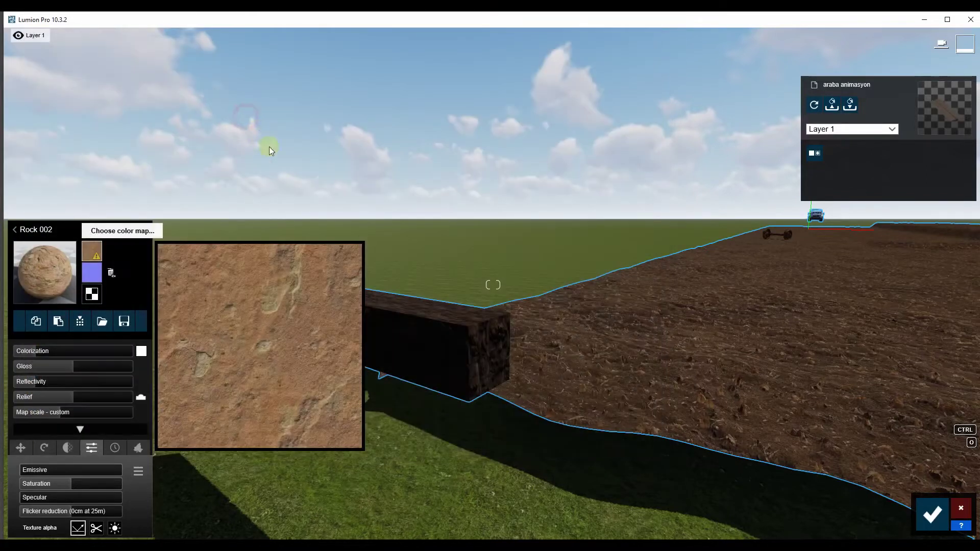
left_click(201, 314)
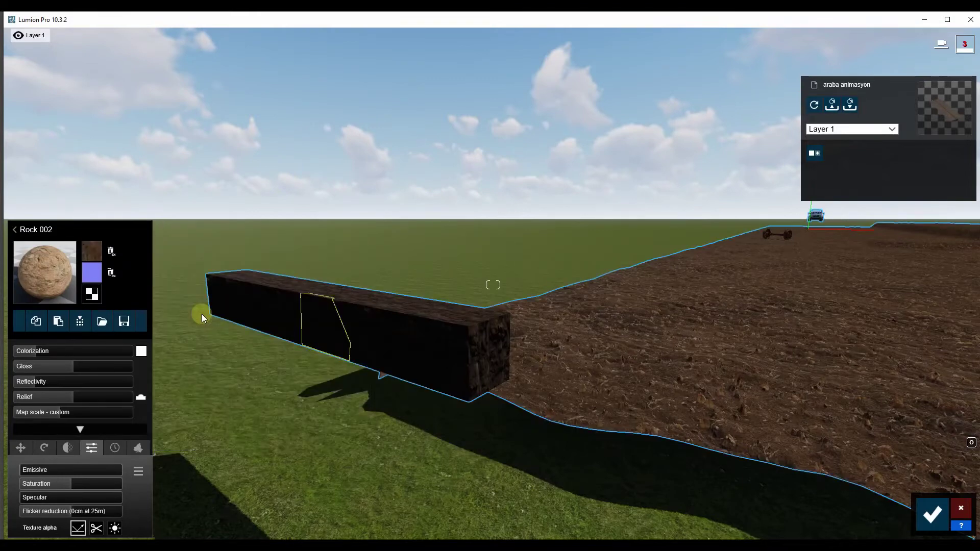
- Set the rock texture's map scale to 972.3 and bring up the material library
key("w")
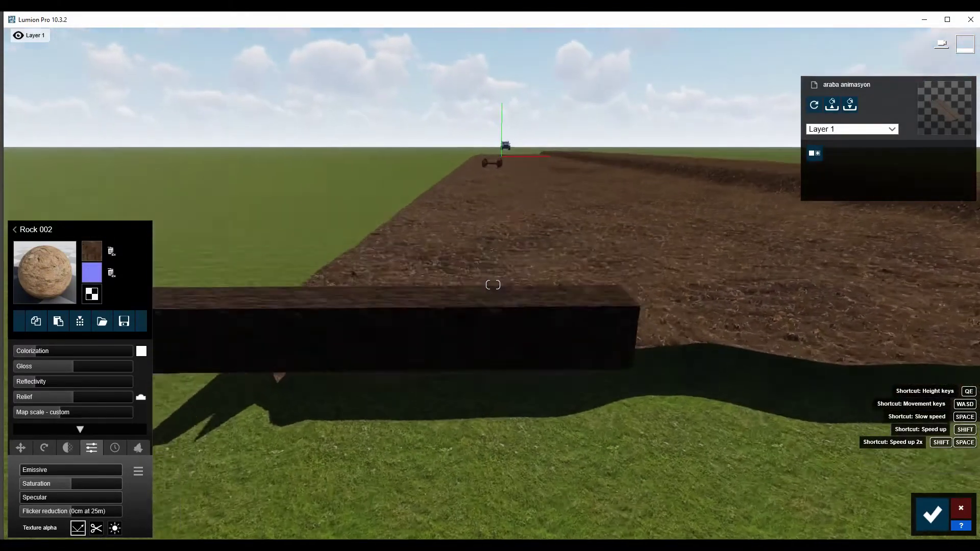
right_click_drag(493, 285, 493, 357)
key("s")
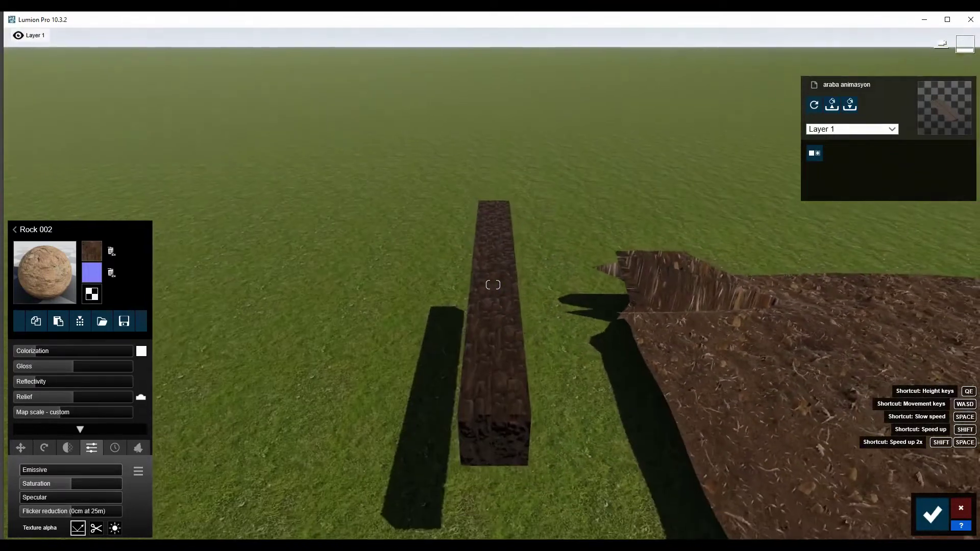
right_click_drag(493, 285, 805, 426)
left_click(933, 514)
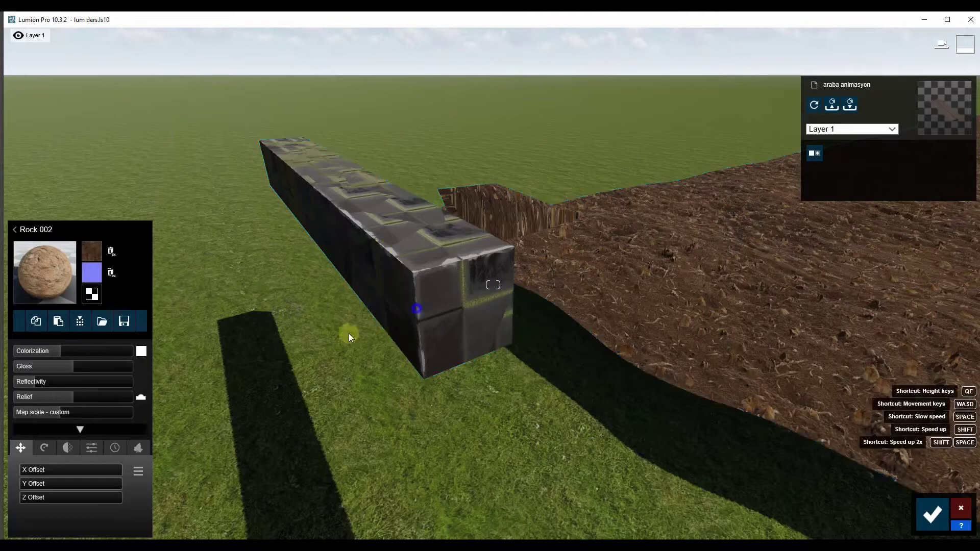
left_click(922, 23)
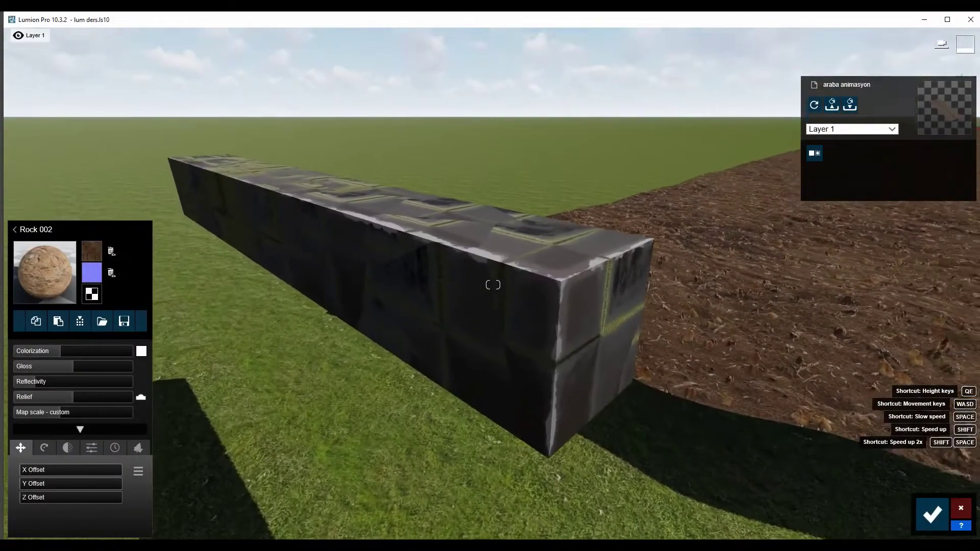
right_click_drag(222, 333, 222, 333)
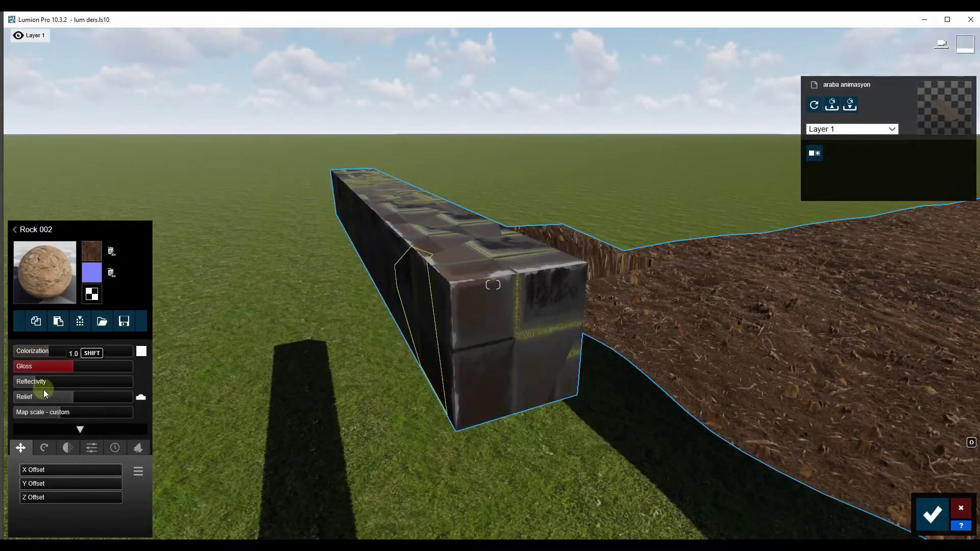
mouse_move(72, 412)
left_mouse_down()
mouse_move(84, 411)
mouse_move(54, 406)
left_mouse_up()
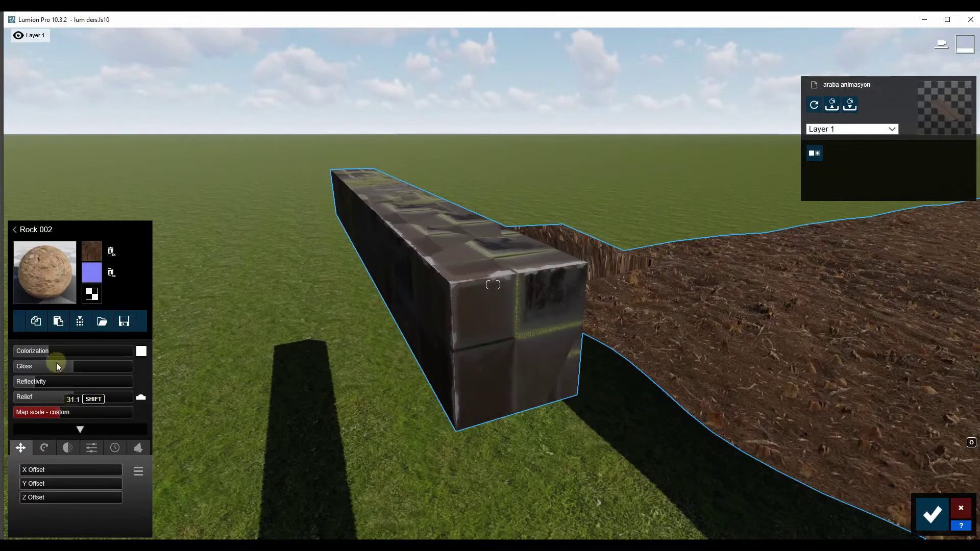
left_click(36, 229)
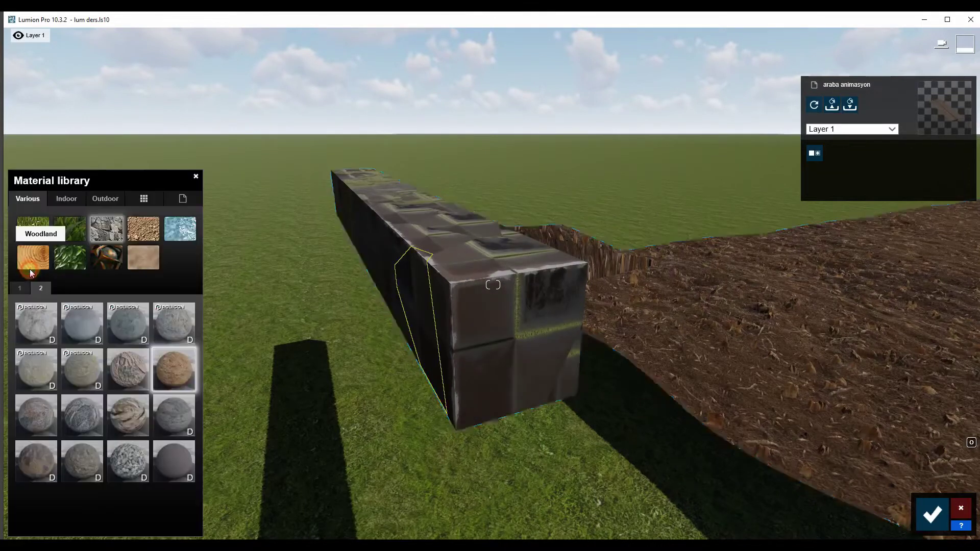
- Apply the grey Rock 004 material to the block and darken its colorization
left_click(80, 412)
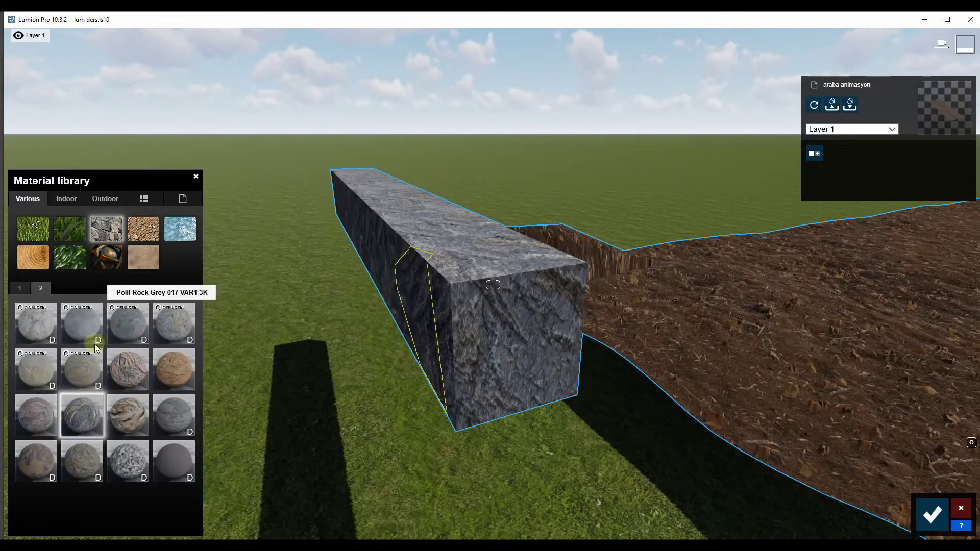
left_click(80, 419)
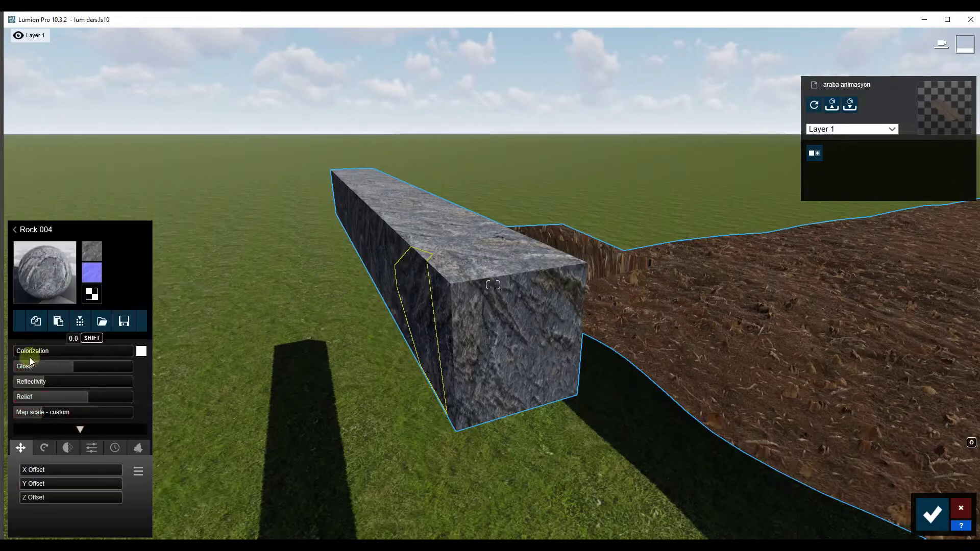
left_click(142, 351)
left_click(234, 399)
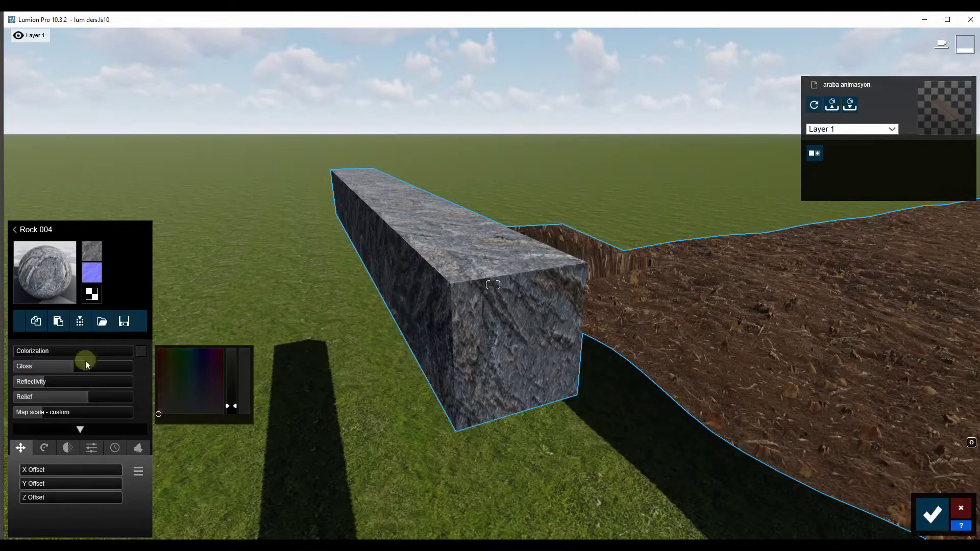
left_click(28, 354)
left_click_drag(27, 354, 58, 353)
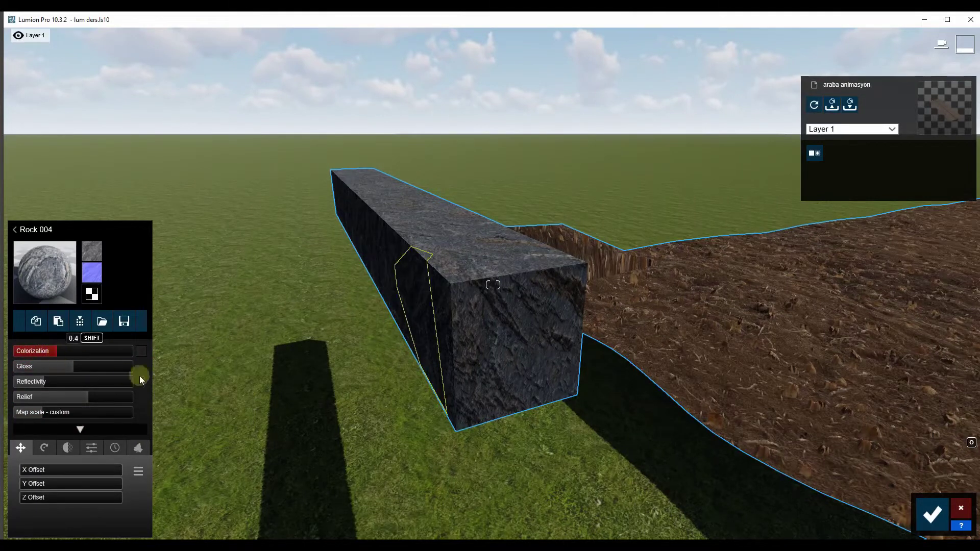
- Set colorization to 0.6 with a reddish-brown tint and lower the gloss
left_click(142, 351)
left_click(180, 377)
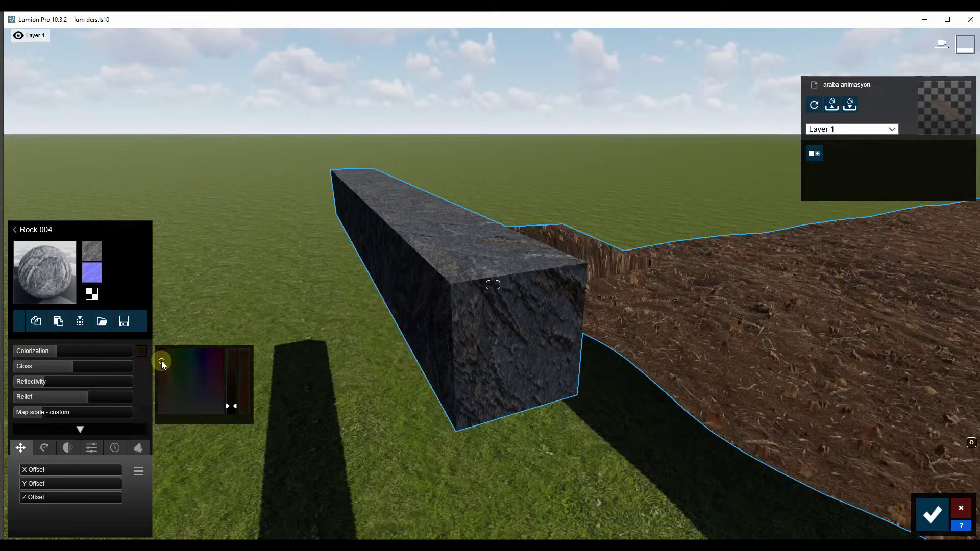
mouse_move(63, 352)
left_mouse_down()
mouse_move(90, 351)
mouse_move(55, 353)
left_mouse_up()
left_click(141, 352)
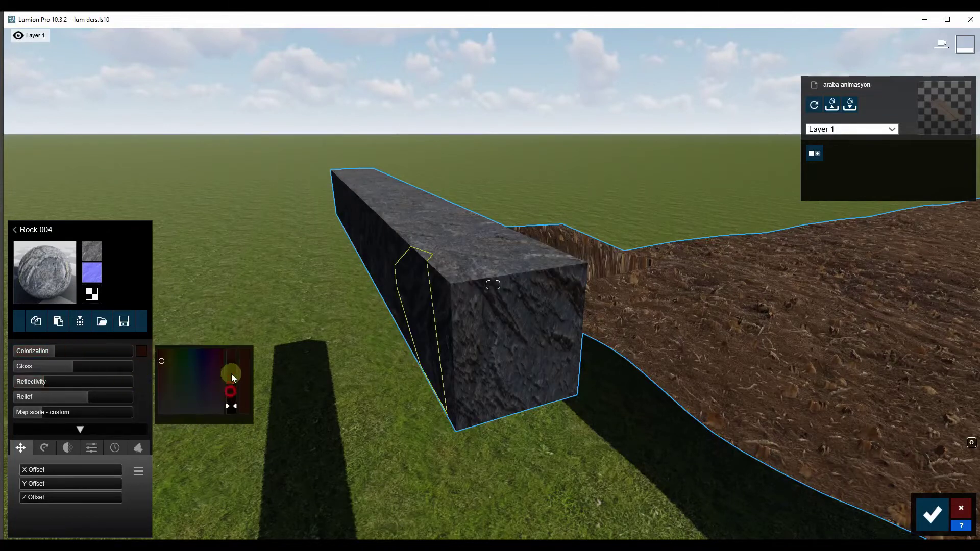
left_click_drag(231, 378, 232, 363)
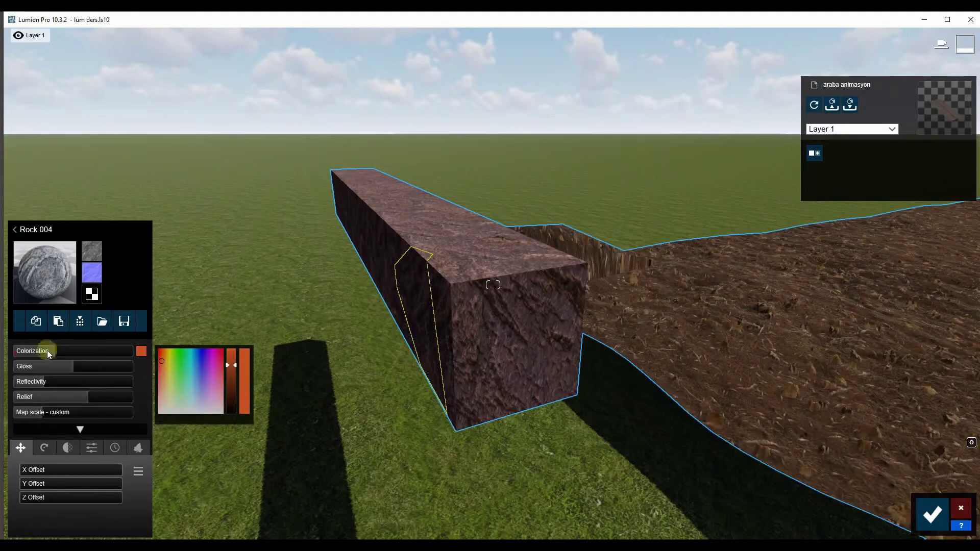
mouse_move(69, 364)
left_mouse_down()
mouse_move(51, 368)
mouse_move(93, 400)
mouse_move(65, 403)
left_mouse_up()
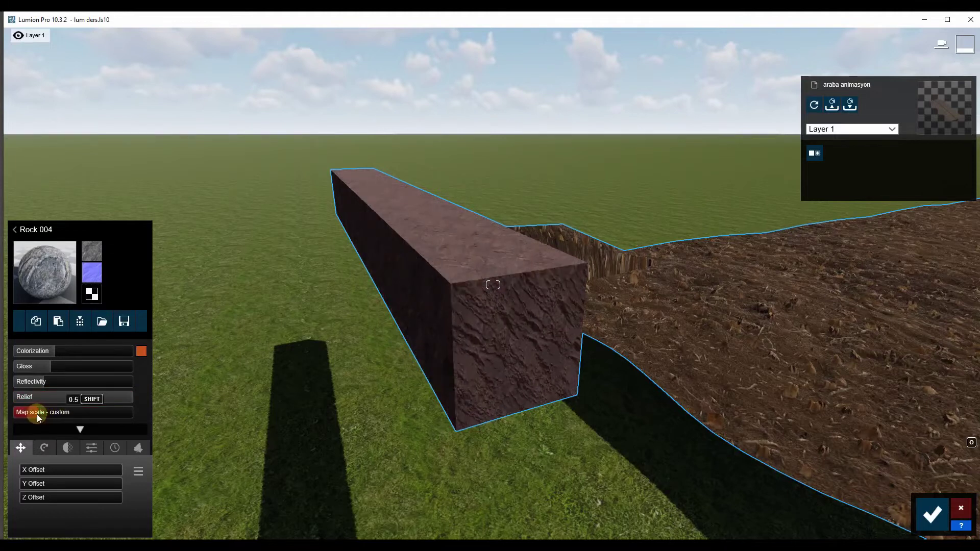
- Fine-tune the orange tint's brightness and apply the Rock 004 material changes
right_click_drag(381, 305, 209, 356)
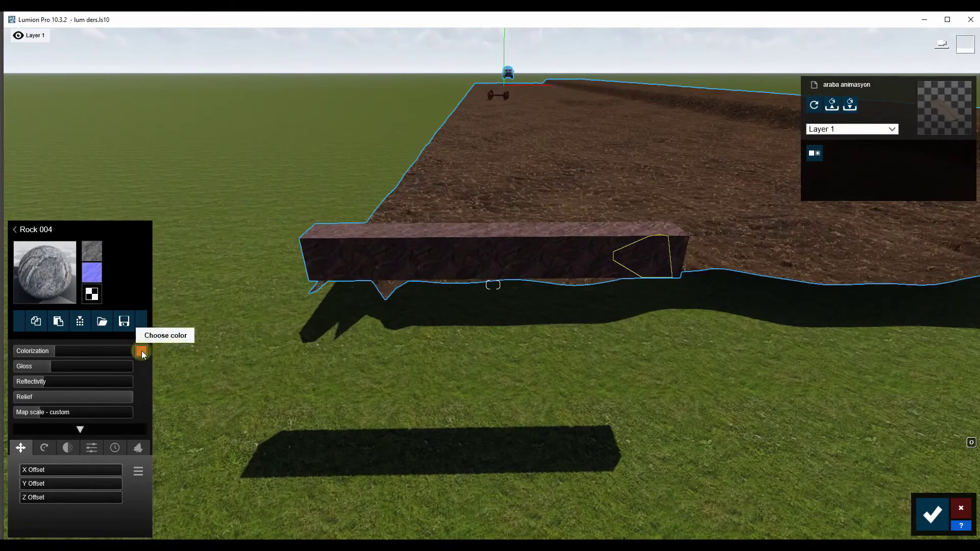
left_click(141, 352)
left_click_drag(229, 365, 225, 369)
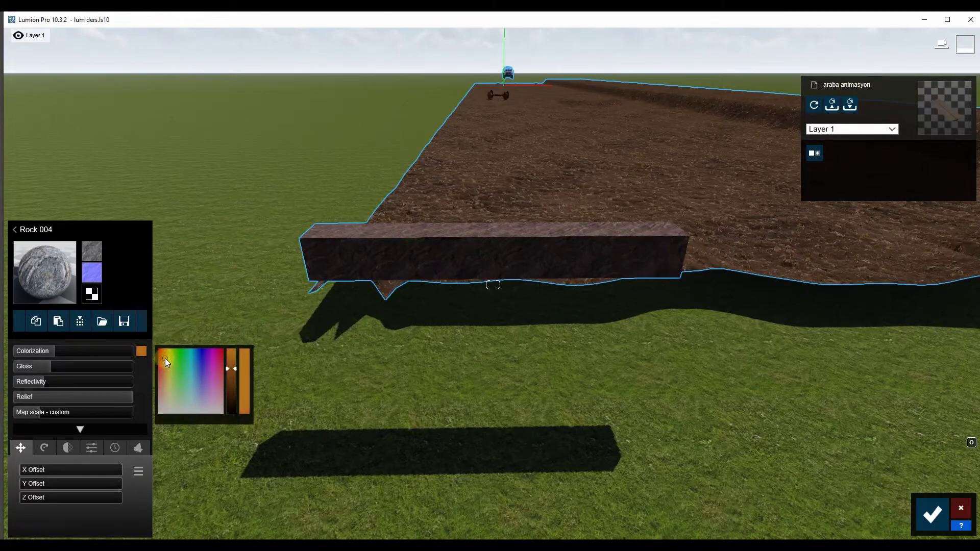
left_click(950, 517)
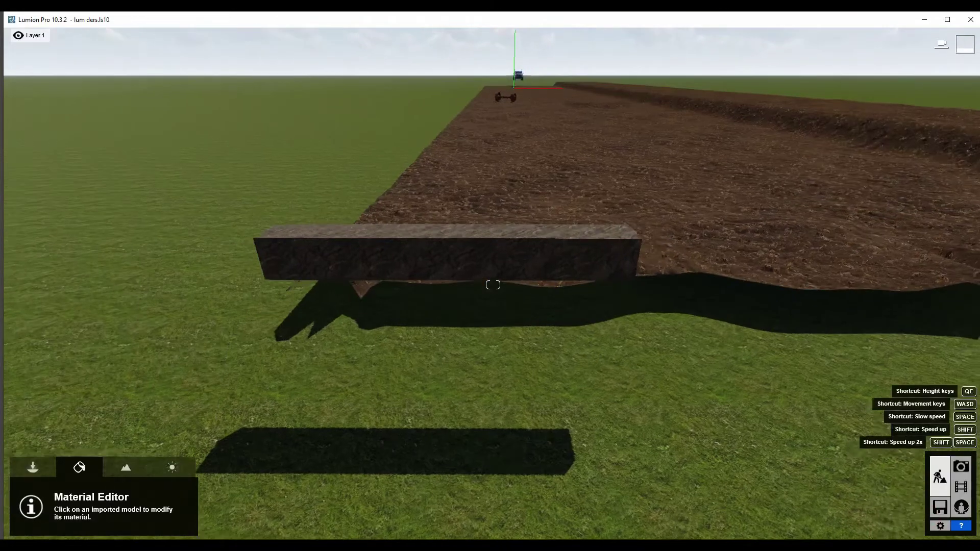
- Fly along the soil strip past the truck and wheelset, then bring up the Landscape tools
right_click_drag(817, 455, 664, 449)
key("s")
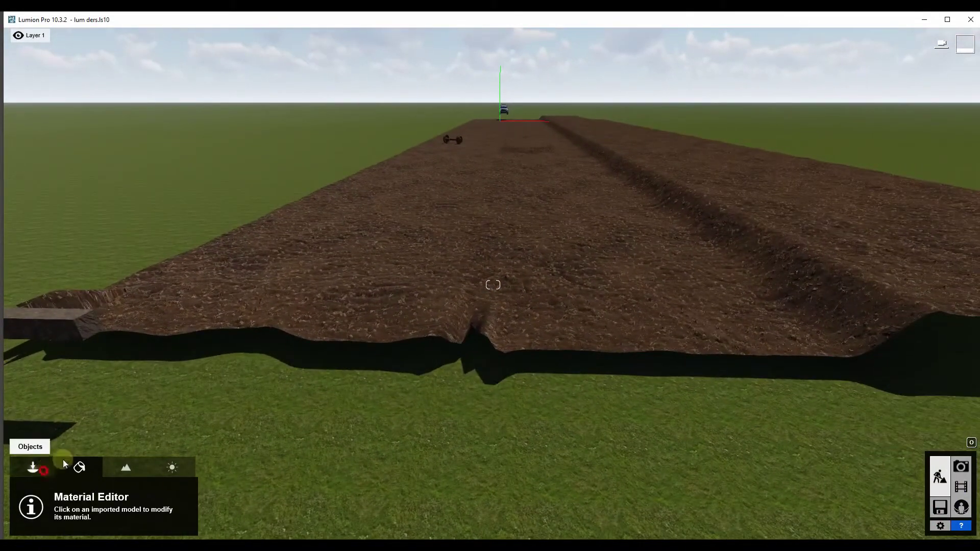
left_click(32, 467)
key("w")
right_click_drag(493, 284, 493, 286)
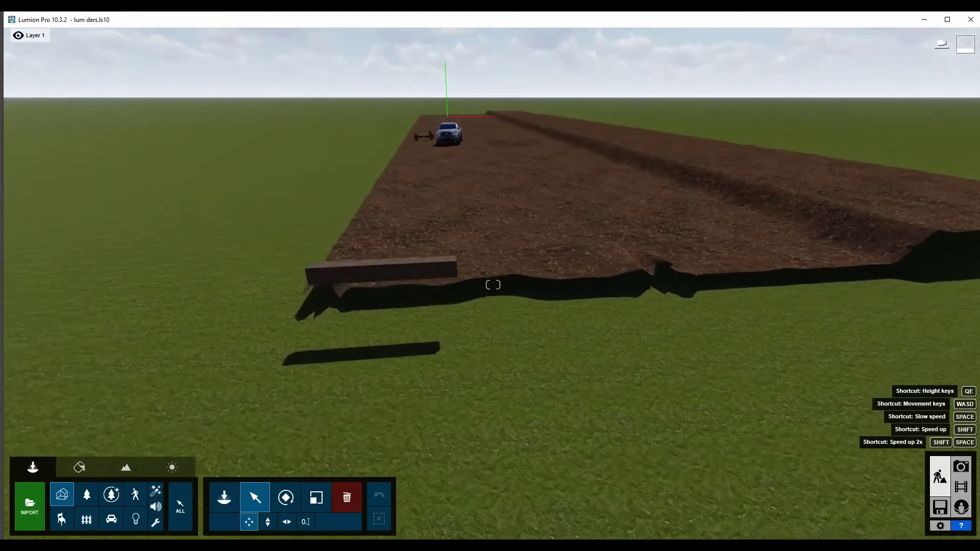
key("w")
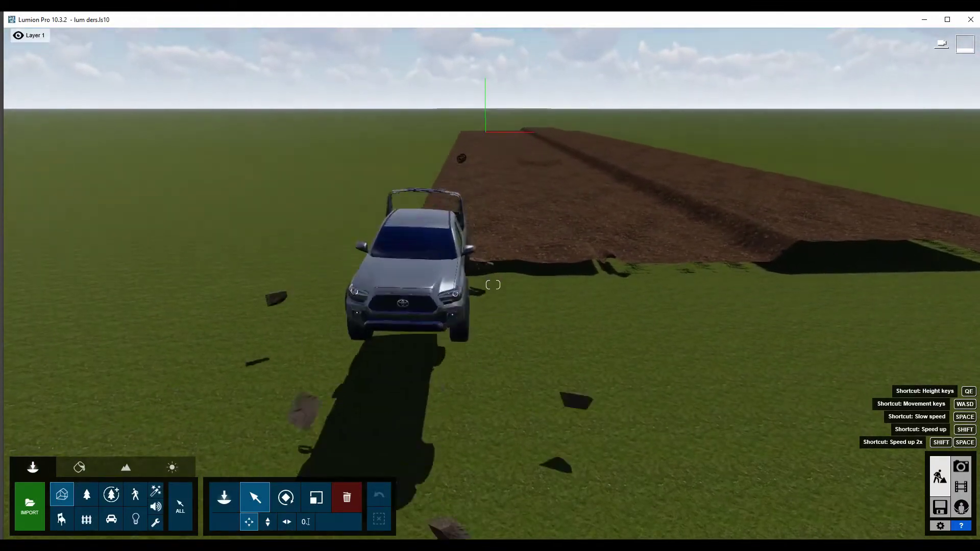
right_click_drag(493, 284, 493, 284)
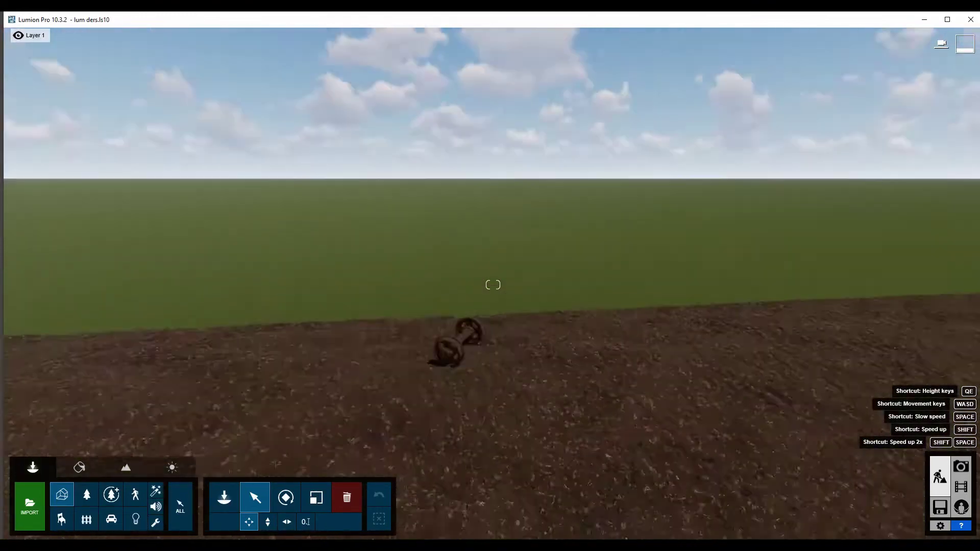
right_click_drag(493, 285, 371, 315)
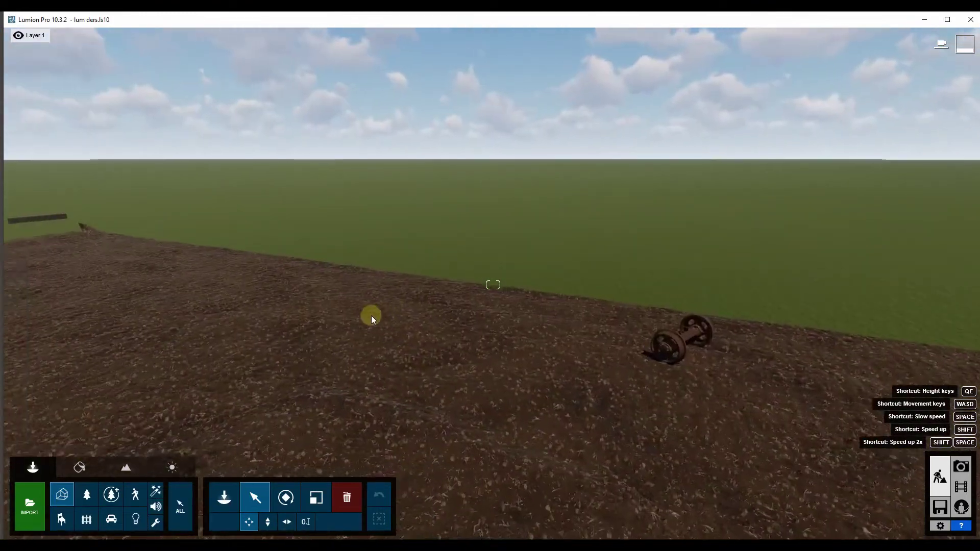
right_click_drag(244, 312, 244, 313)
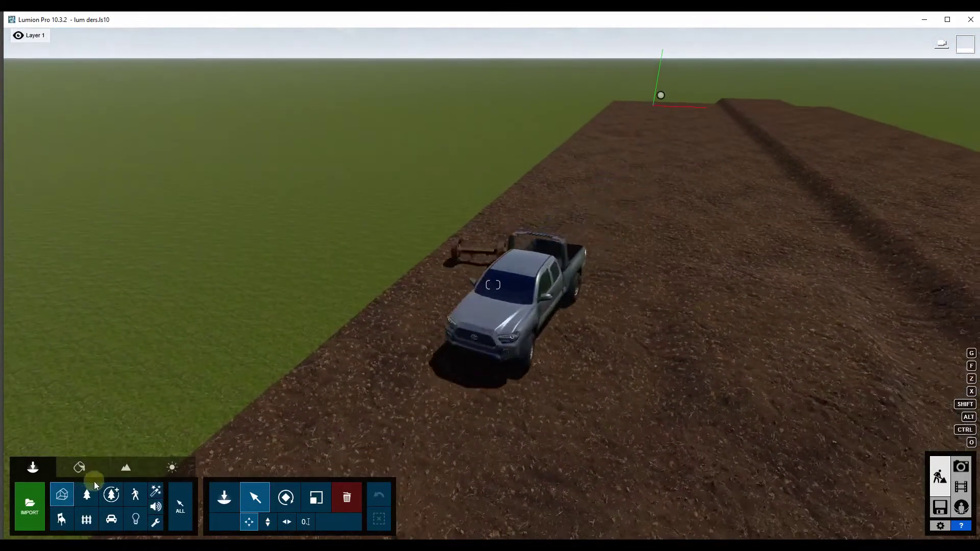
left_click(131, 468)
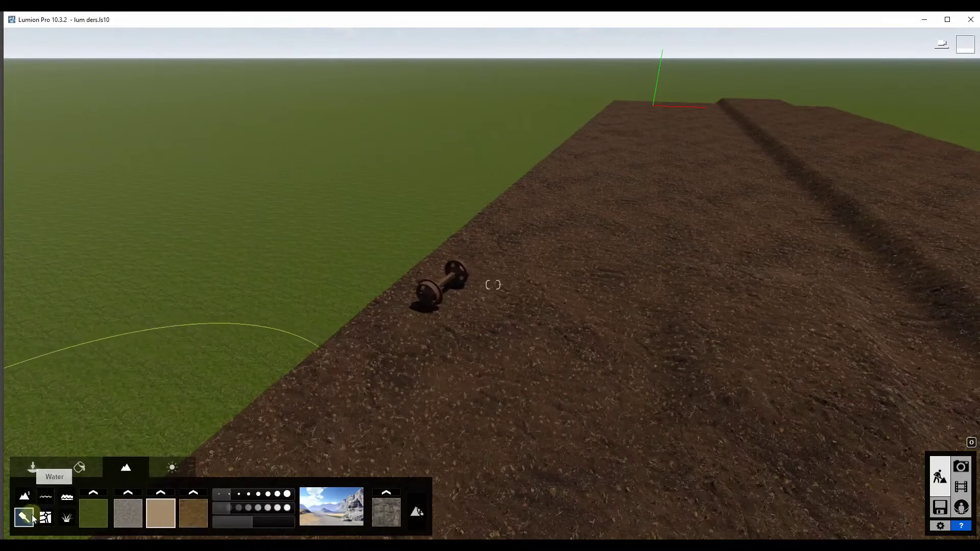
- Raise a grassy hill beside the soil strip with the Height brush, inspect it, then undo it
left_click(27, 498)
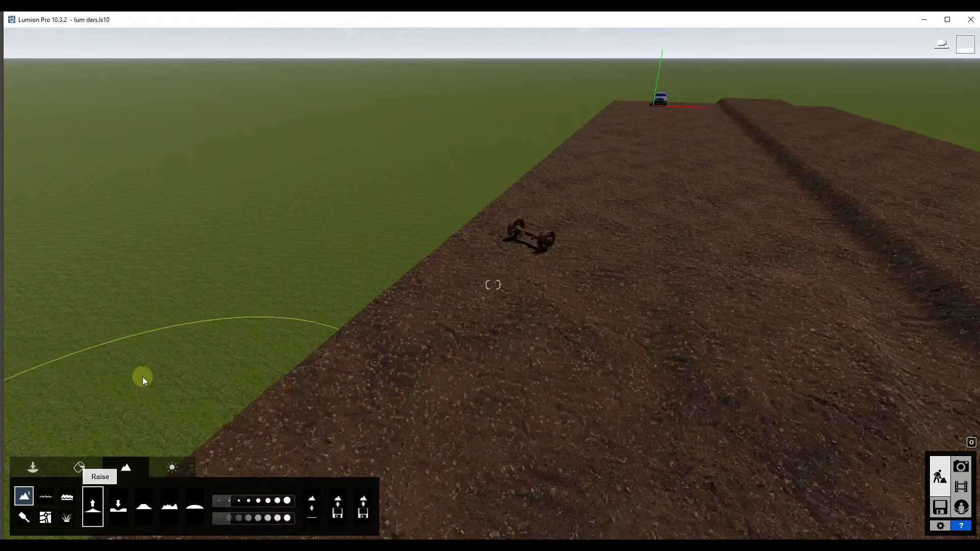
left_click_drag(150, 263, 327, 136)
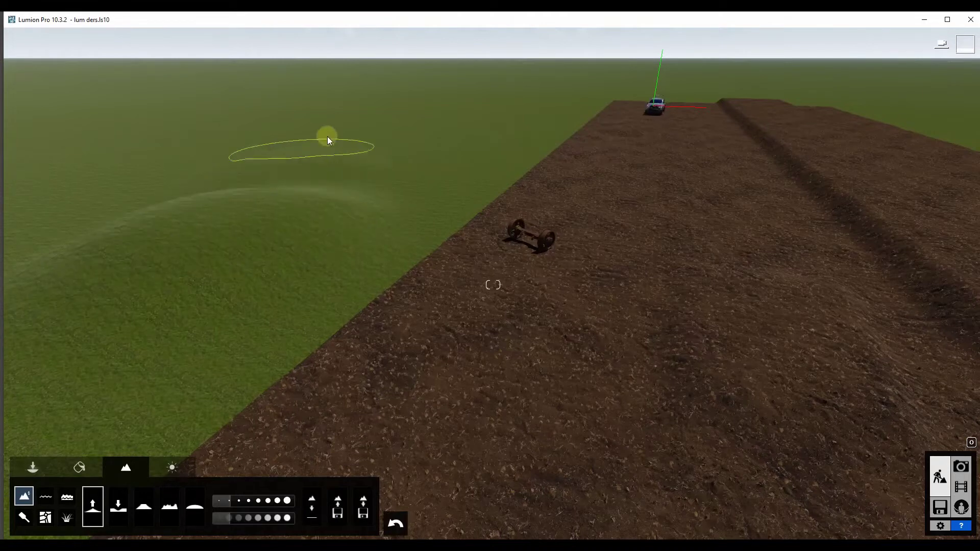
mouse_move(243, 214)
left_mouse_down()
mouse_move(124, 252)
mouse_move(320, 151)
mouse_move(424, 83)
left_mouse_up()
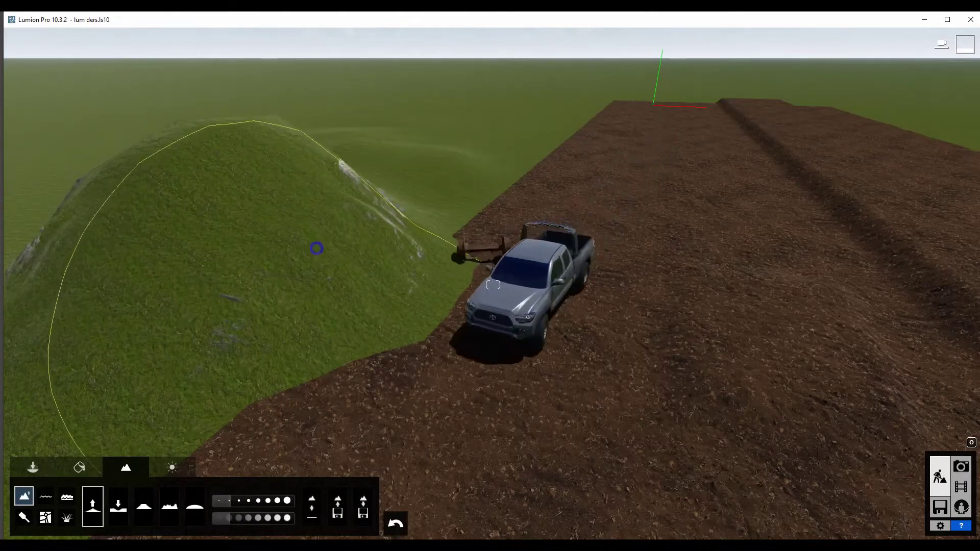
right_click_drag(316, 249, 316, 153)
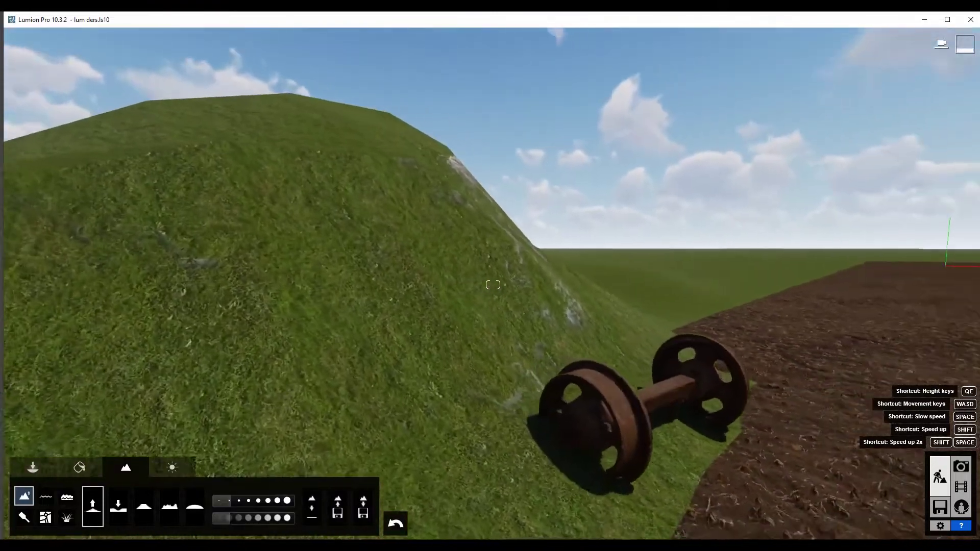
key("s")
key("w")
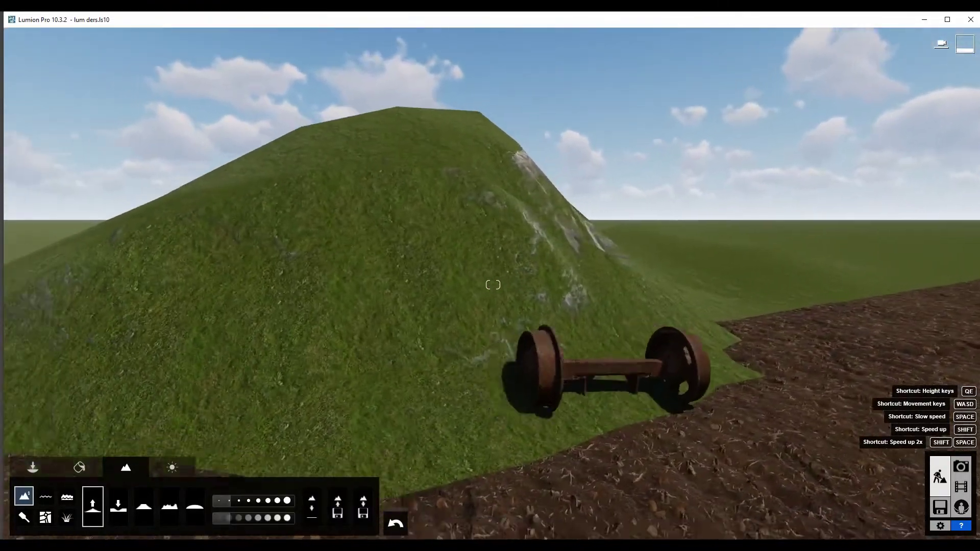
key("a")
left_click(397, 530)
- Survey the truck, wheelset and field trench, then return to the object tools
mouse_move(362, 374)
right_mouse_down()
mouse_move(562, 376)
mouse_move(408, 357)
right_mouse_up()
key("w")
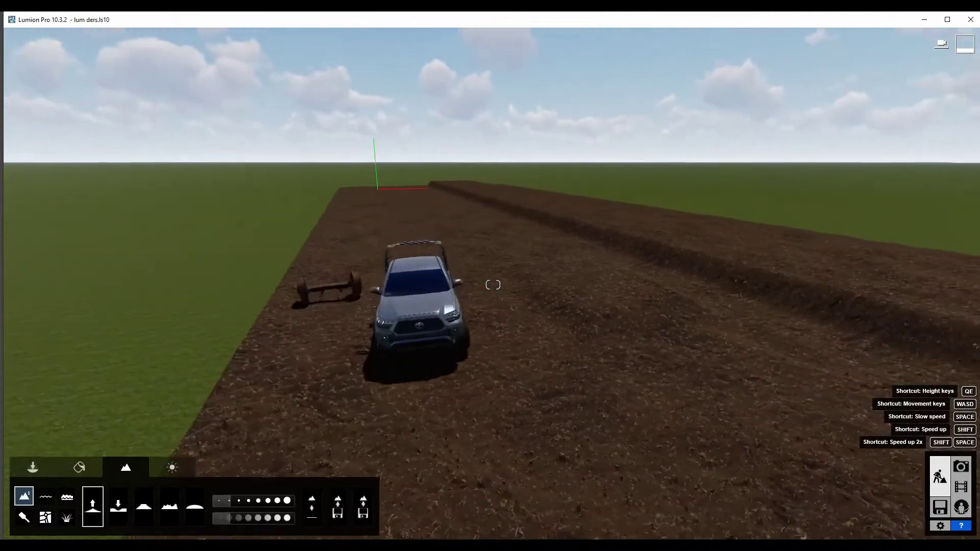
key("w")
right_click_drag(493, 284, 459, 317)
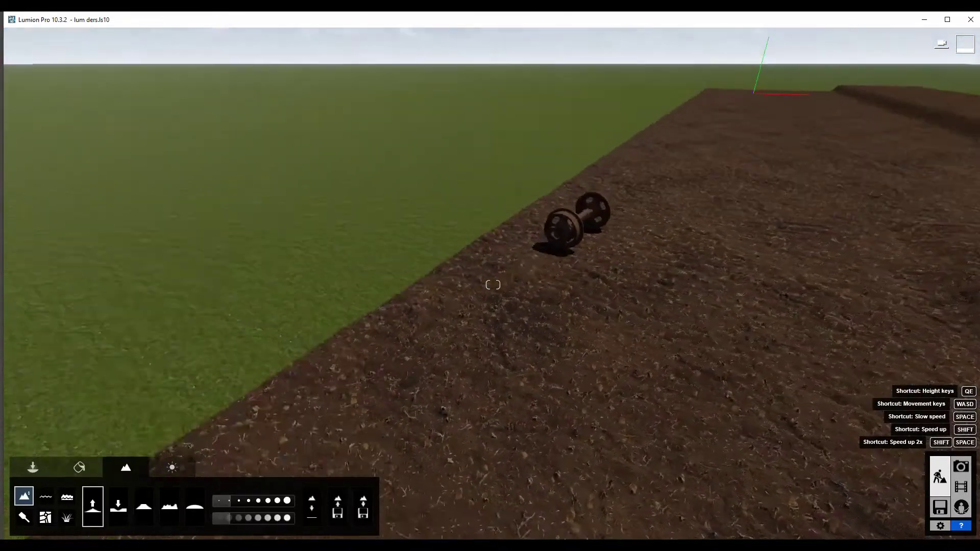
right_click_drag(493, 284, 638, 276)
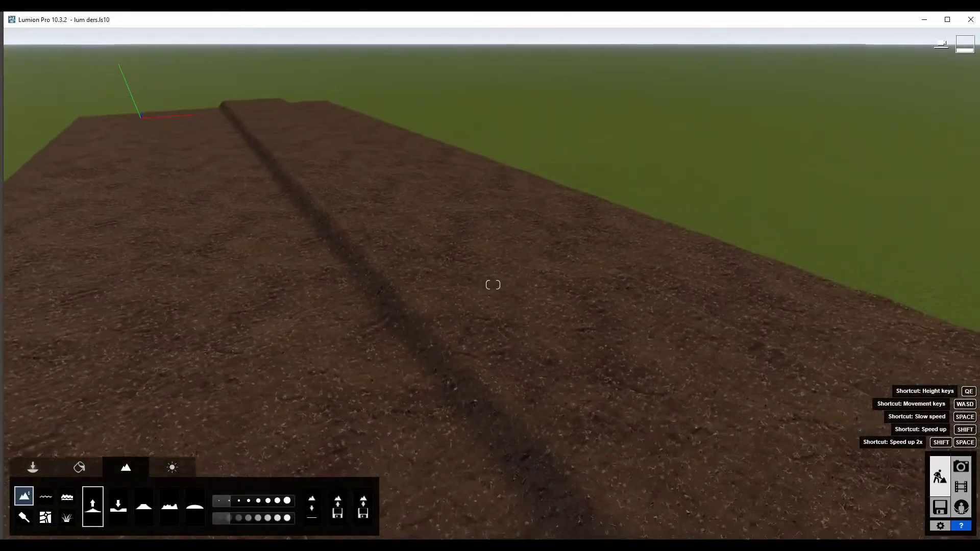
right_click_drag(493, 285, 388, 240)
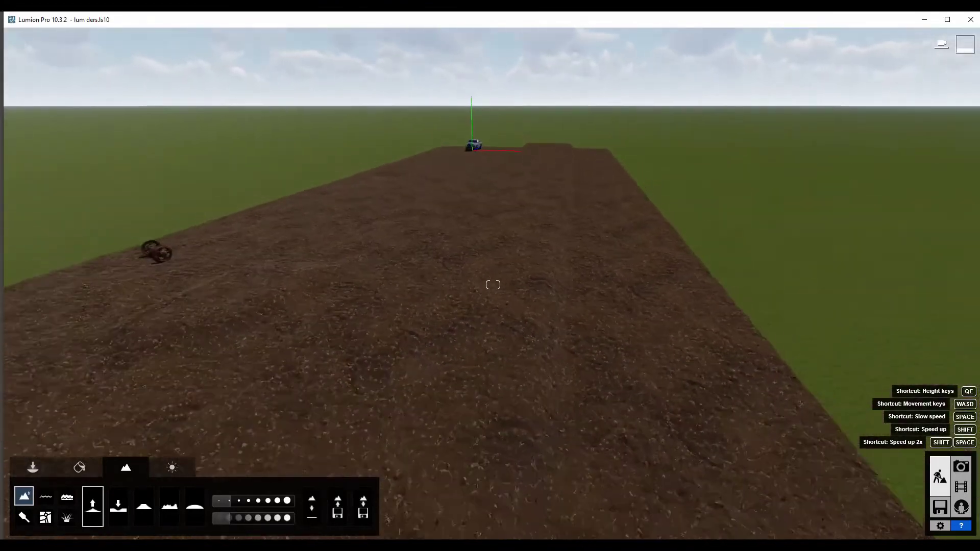
right_click_drag(493, 285, 639, 306)
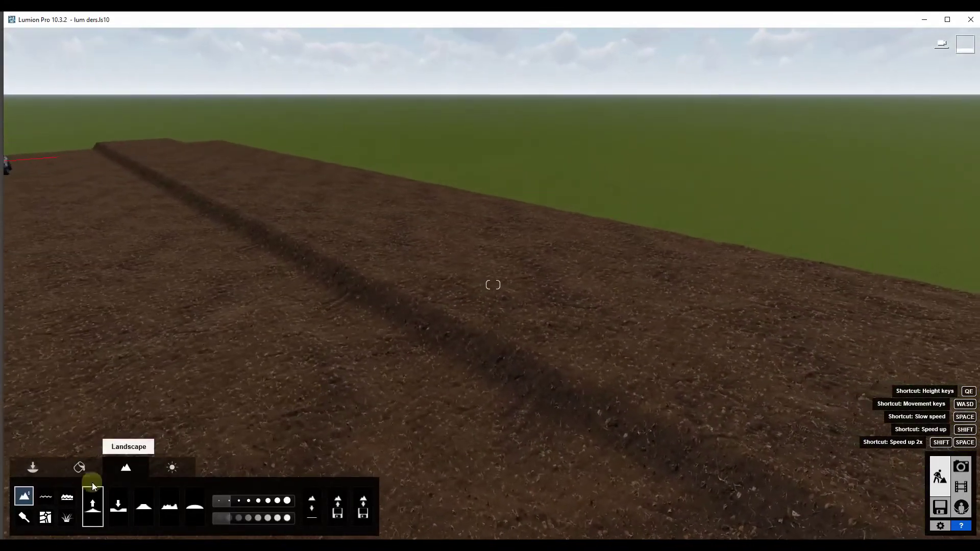
left_click(33, 468)
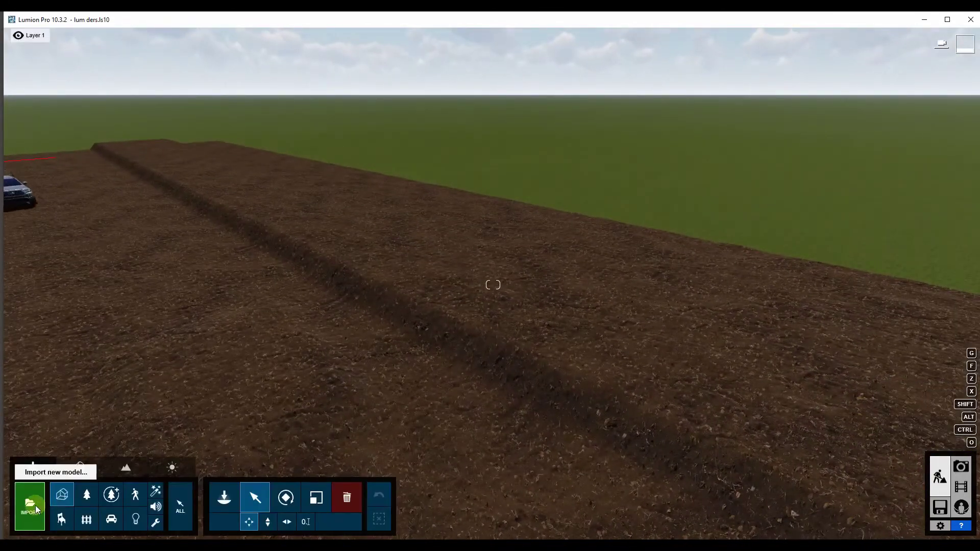
left_click(35, 505)
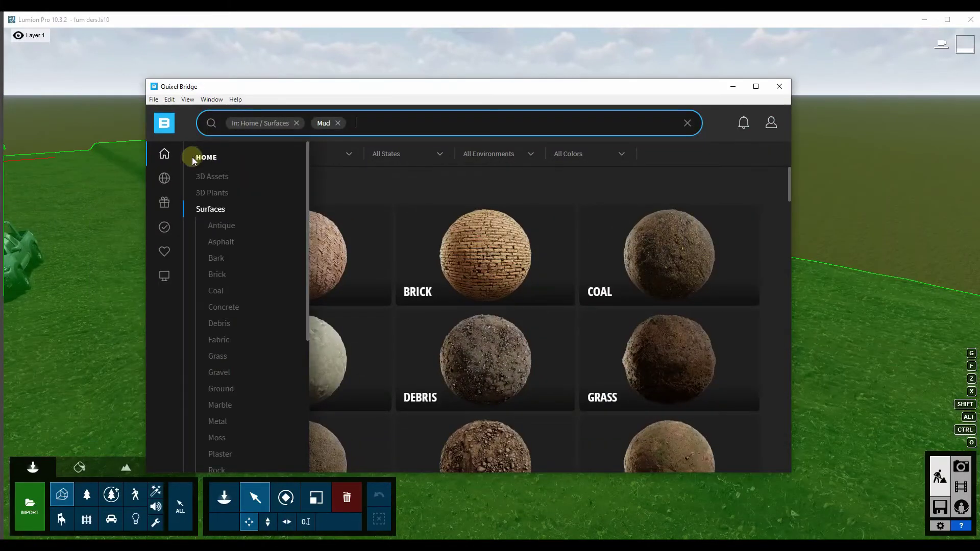
- Browse Favorites and the Local 3D Assets in Quixel Bridge, then minimize Bridge
left_click(164, 254)
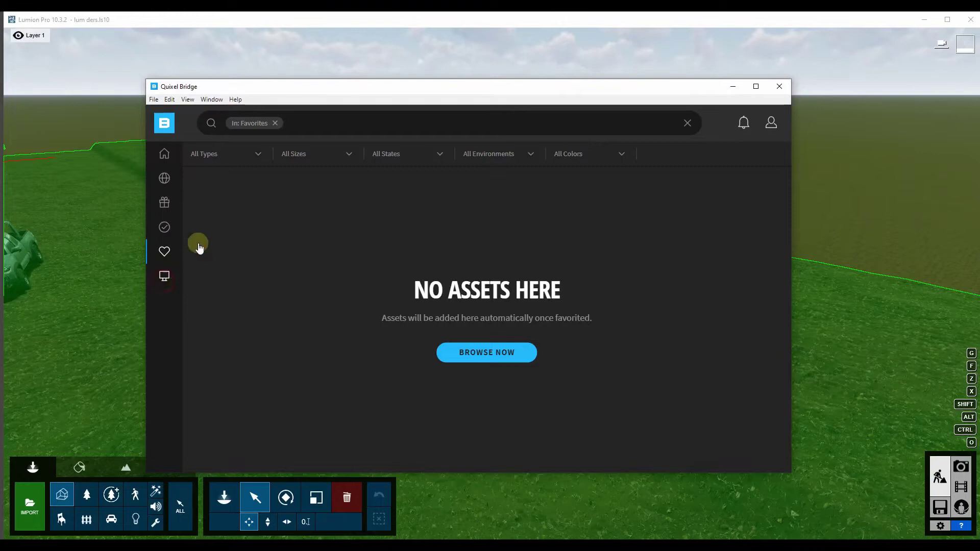
left_click(230, 195)
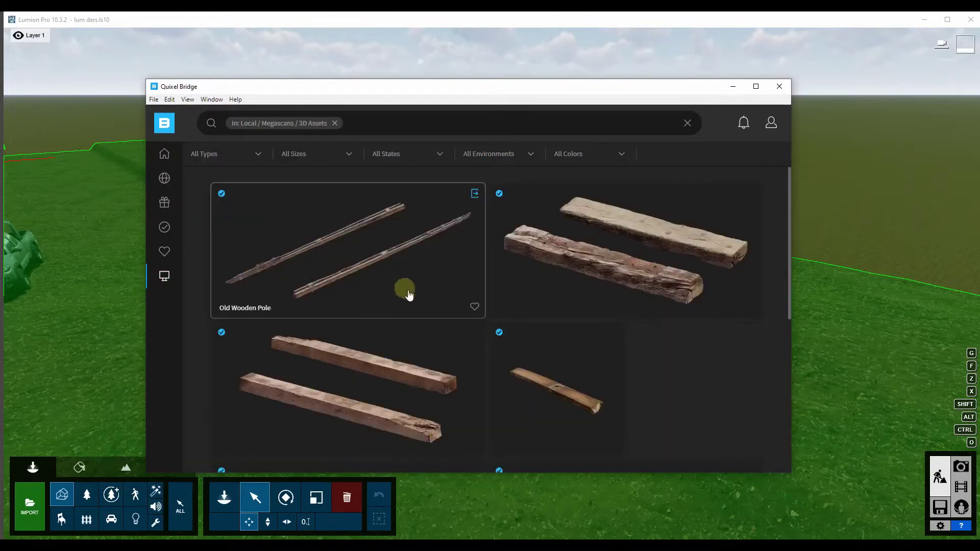
scroll(434, 306, "down", 3)
scroll(462, 322, "down", 3)
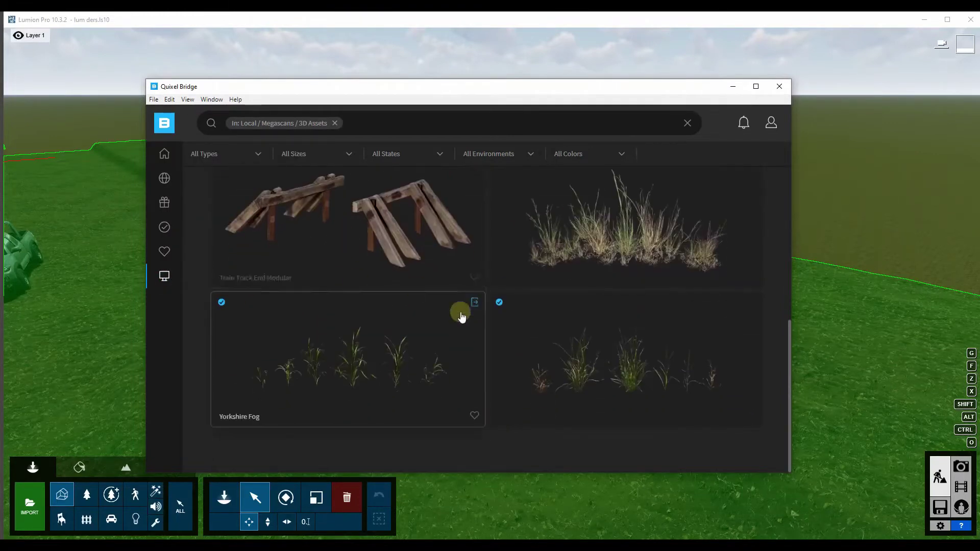
scroll(585, 337, "up", 3)
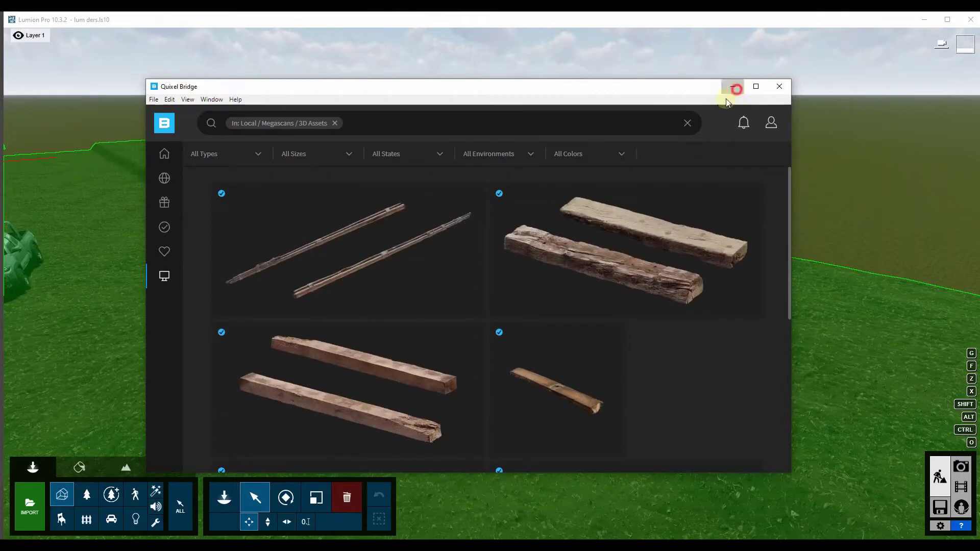
left_click(733, 87)
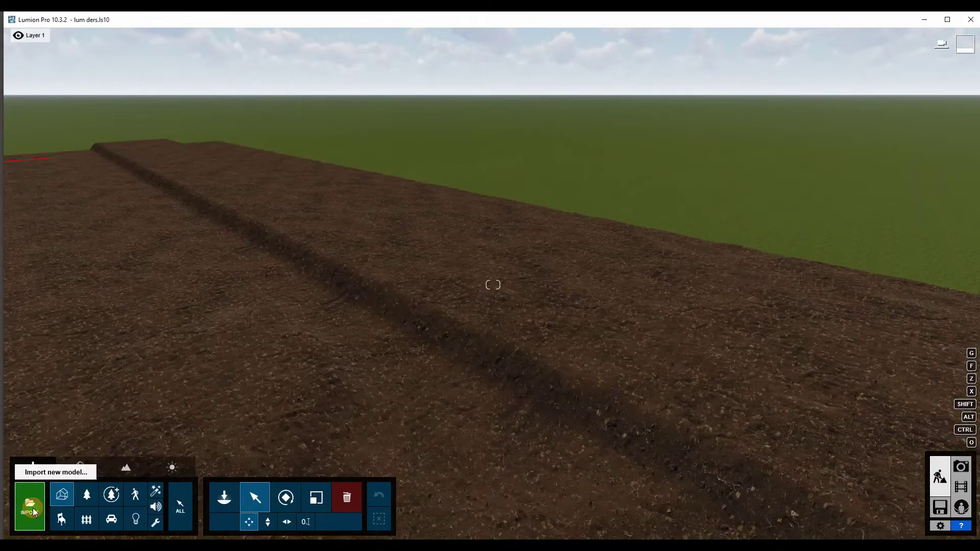
- Preview the rails .fbx model in 3D Viewer, then cancel the import
left_click(32, 510)
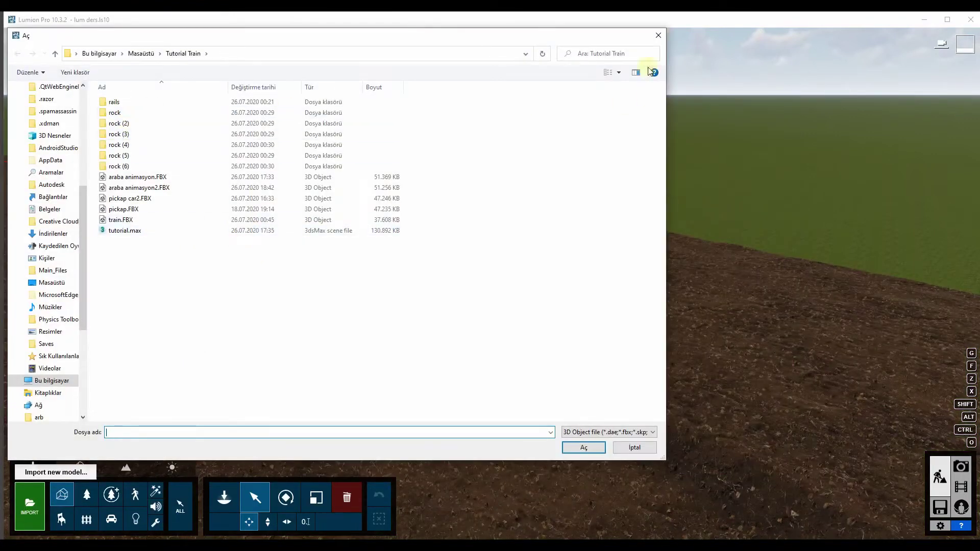
double_click(133, 100)
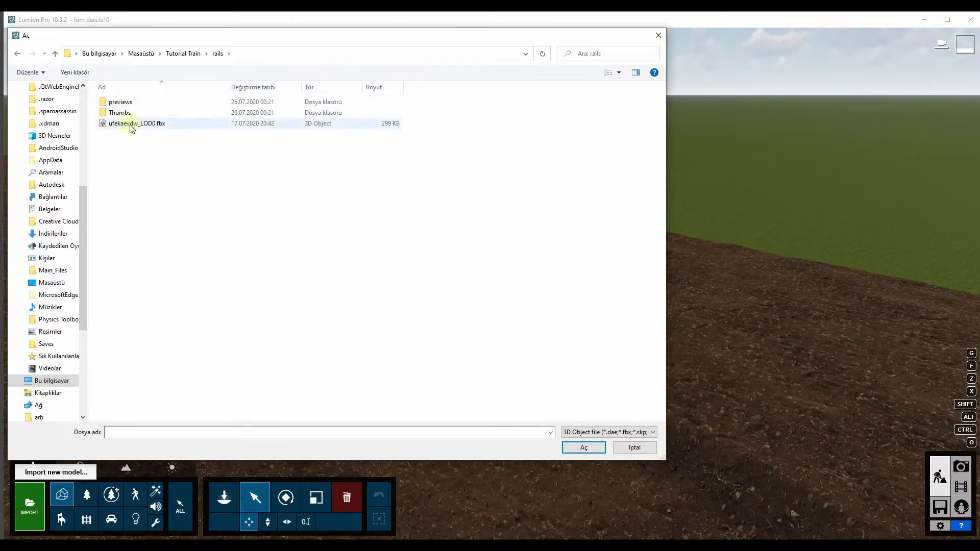
right_click(130, 126)
left_click(152, 148)
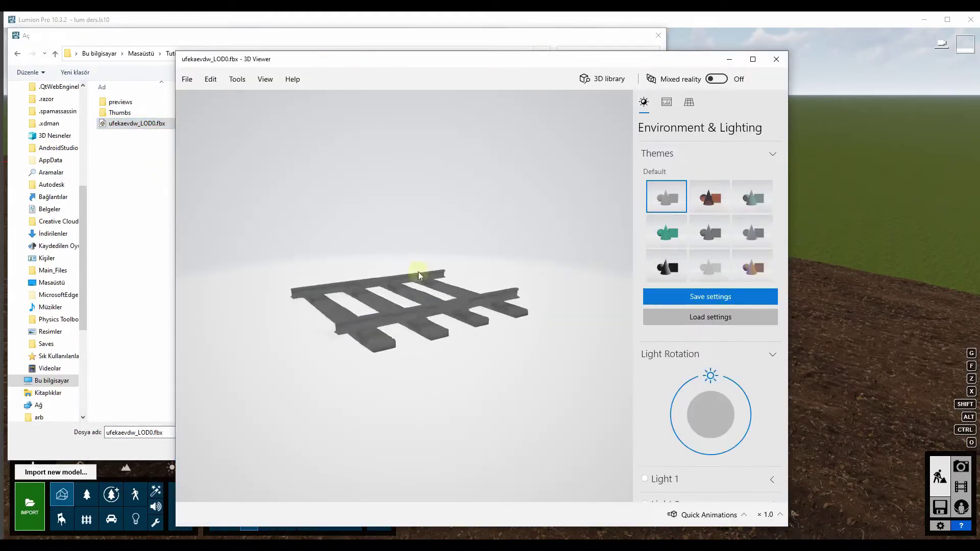
left_click_drag(418, 271, 403, 314)
scroll(403, 314, "up", 5)
mouse_move(286, 361)
left_mouse_down()
mouse_move(434, 332)
mouse_move(360, 347)
left_mouse_up()
left_click(776, 59)
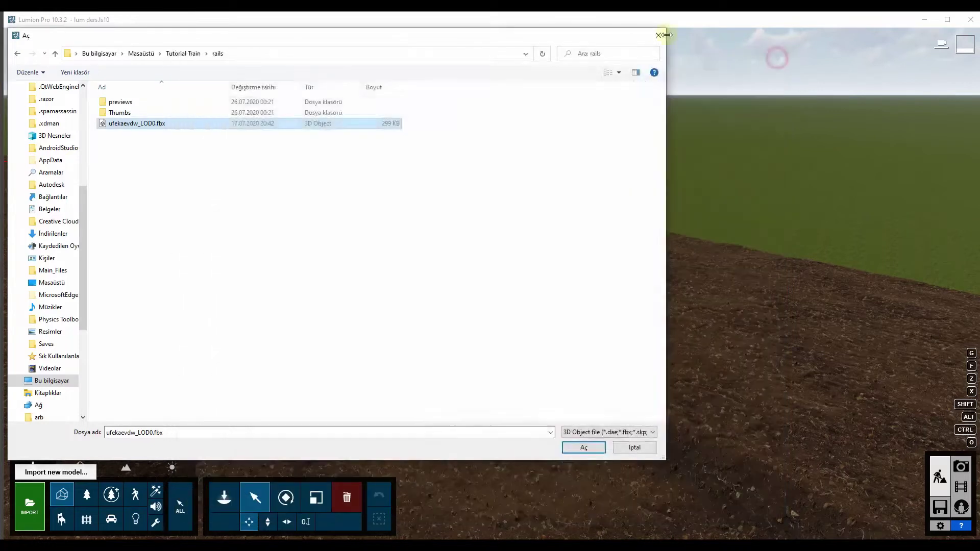
left_click(659, 36)
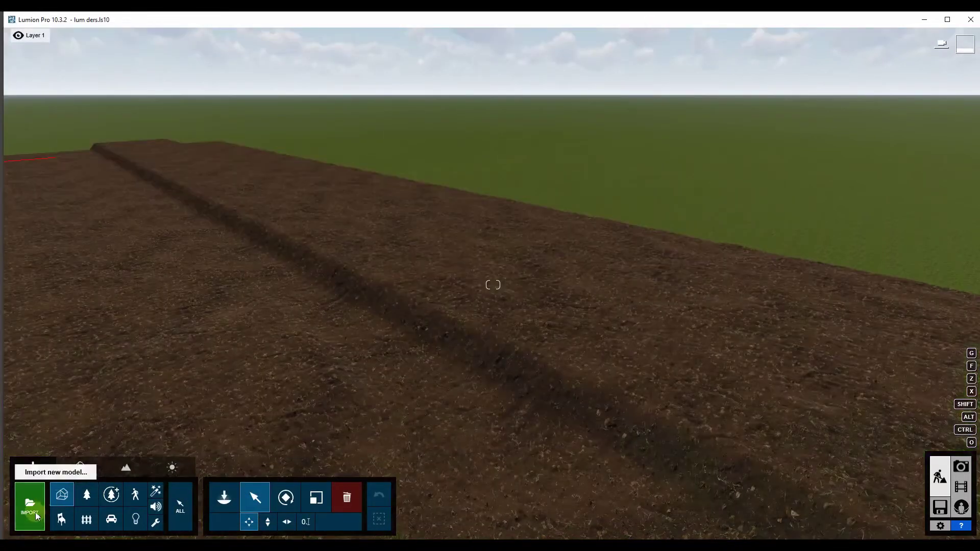
- Show the Train group in the Imported Models library
left_click(67, 494)
left_click(66, 498)
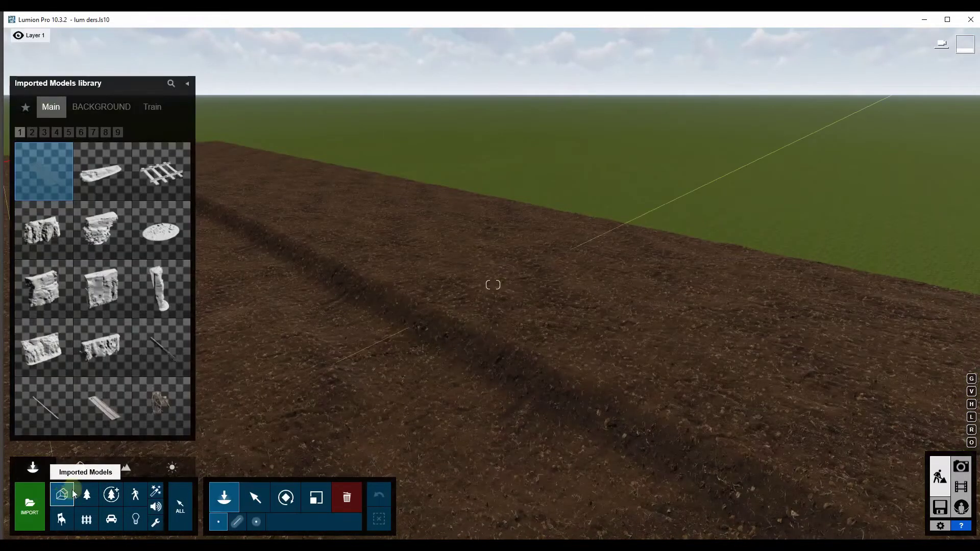
left_click(151, 106)
mouse_move(44, 171)
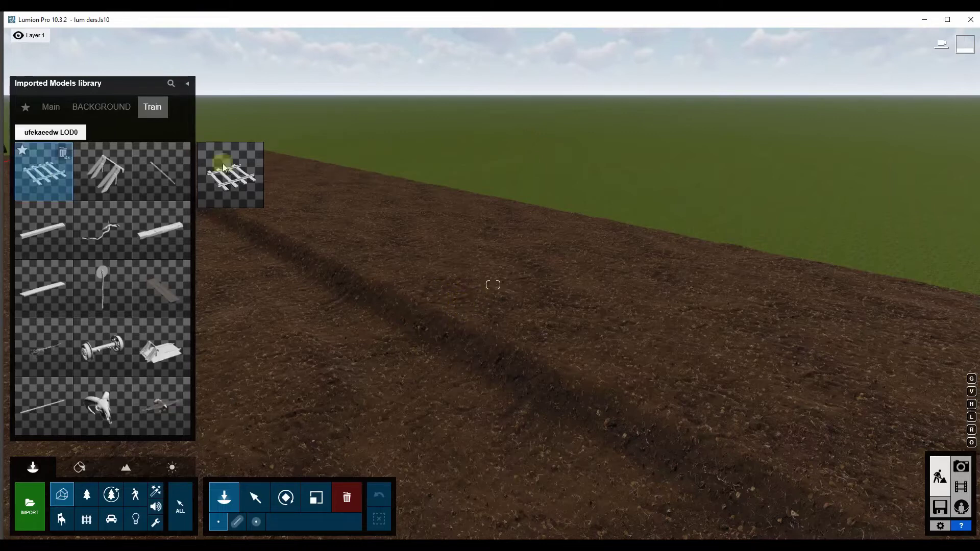
- Place the ufekaeedw LOD0 rail track on the dirt terrain and fly down to it
left_click(458, 309)
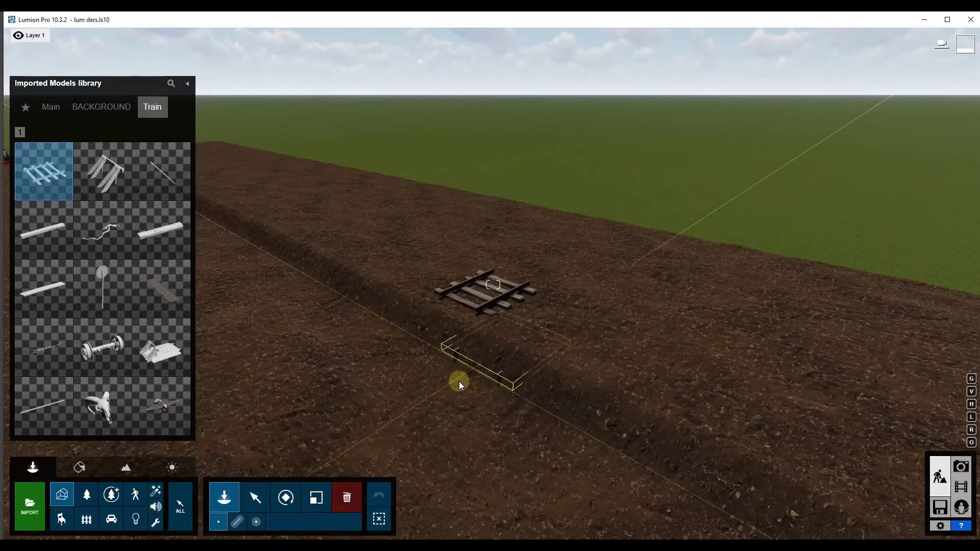
right_click_drag(458, 382, 462, 358)
right_click_drag(494, 284, 493, 275)
key("w")
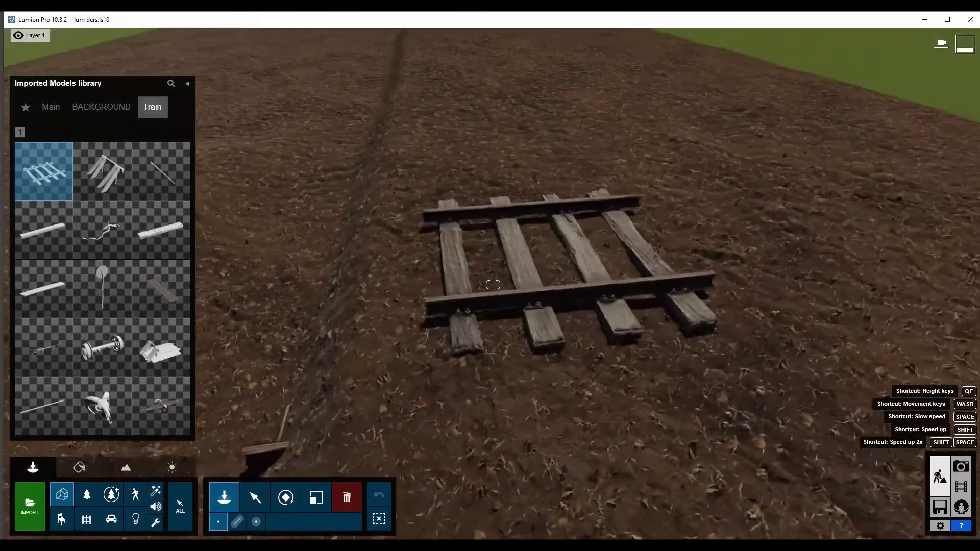
key("s")
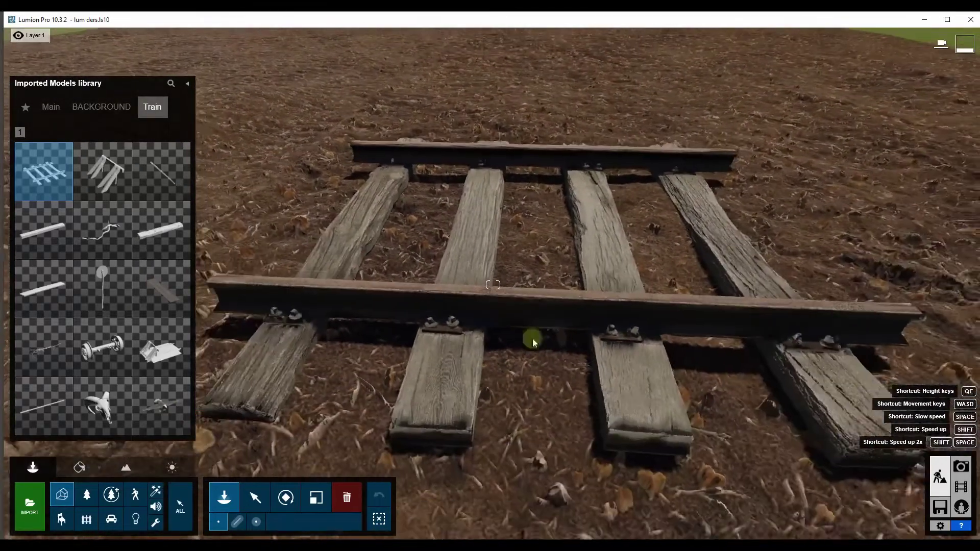
- Select the placed rail track and orbit around it to inspect it from several sides
left_click(255, 498)
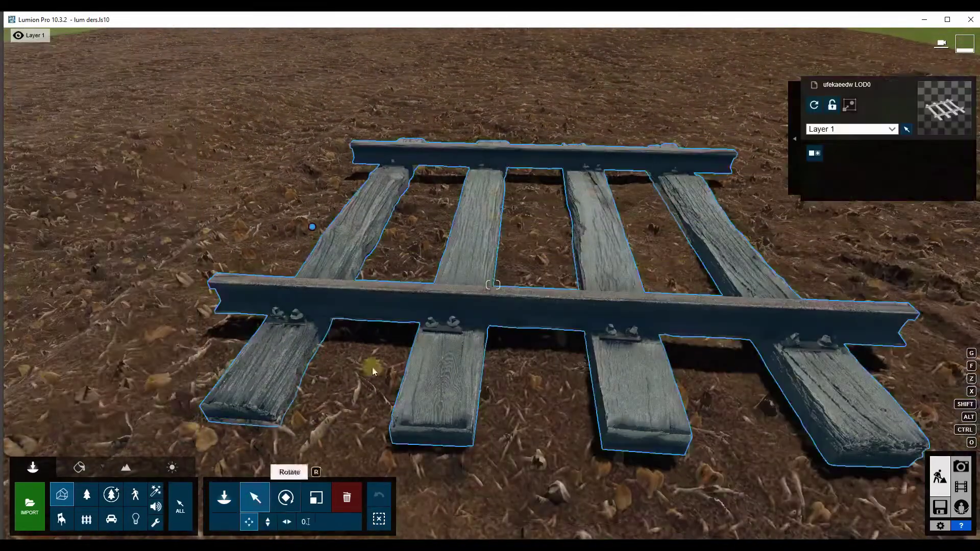
left_click(372, 329)
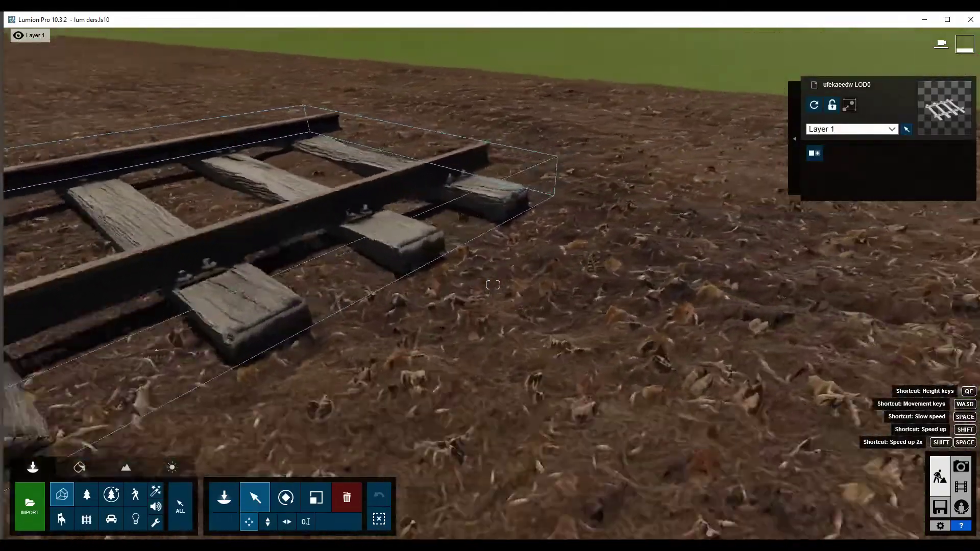
right_click_drag(493, 285, 511, 246)
right_click_drag(493, 285, 494, 327)
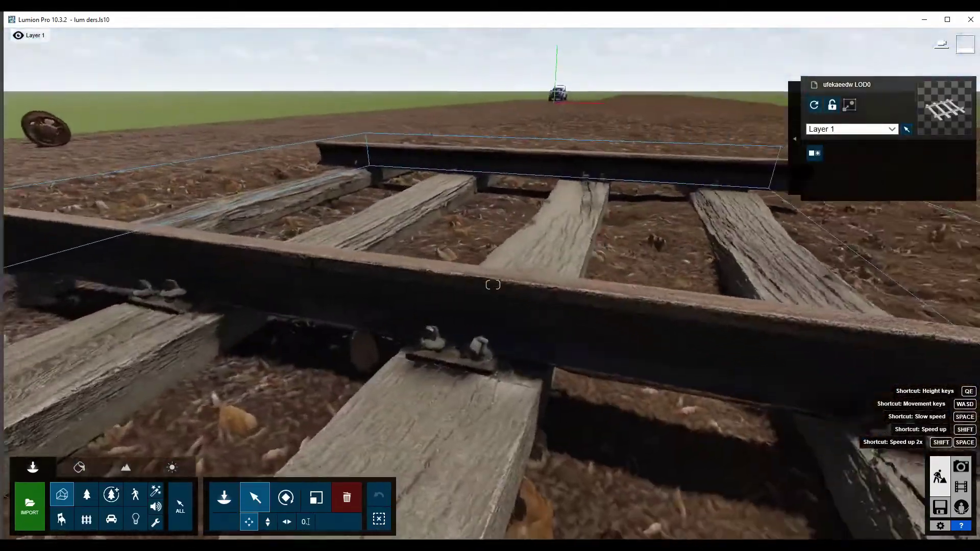
right_click_drag(493, 284, 562, 284)
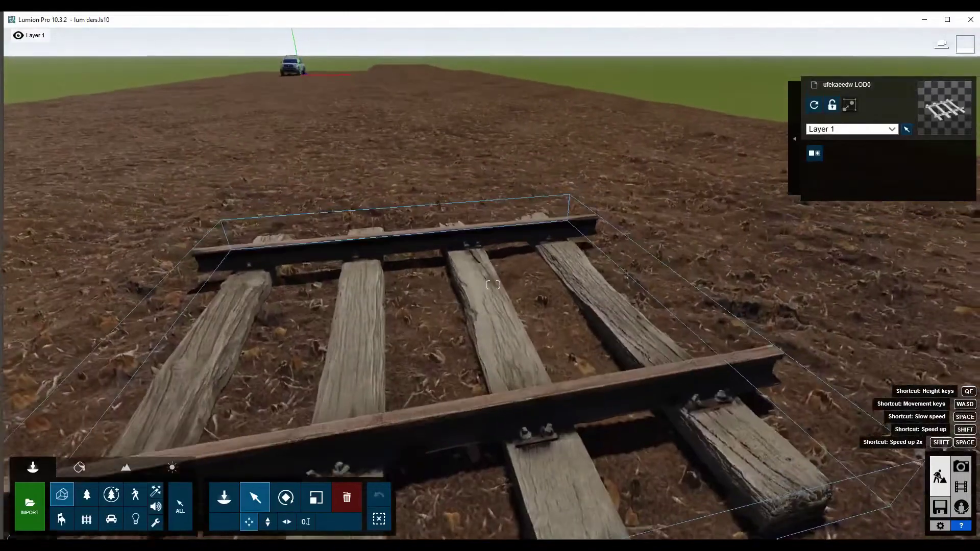
mouse_move(493, 285)
right_mouse_down()
mouse_move(494, 255)
mouse_move(587, 306)
right_mouse_up()
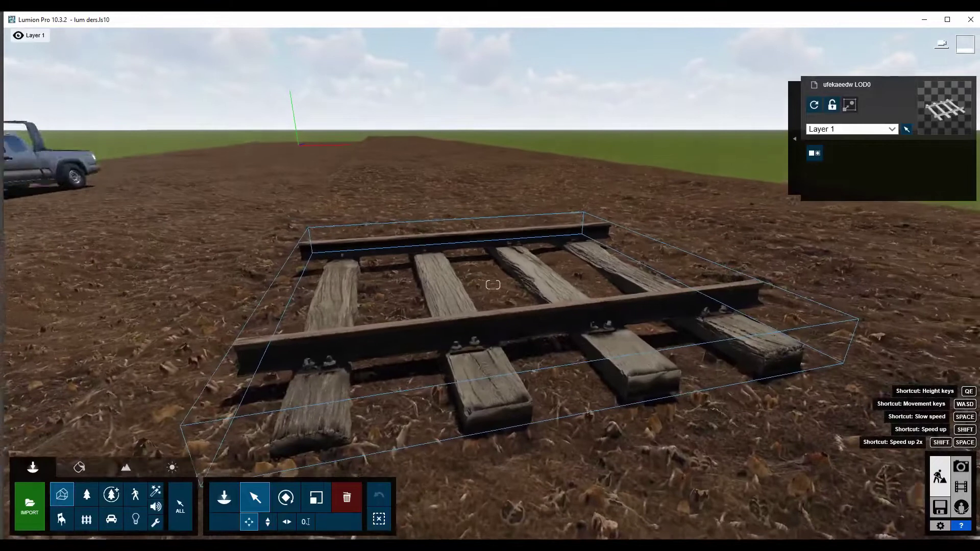
right_click_drag(493, 285, 327, 404)
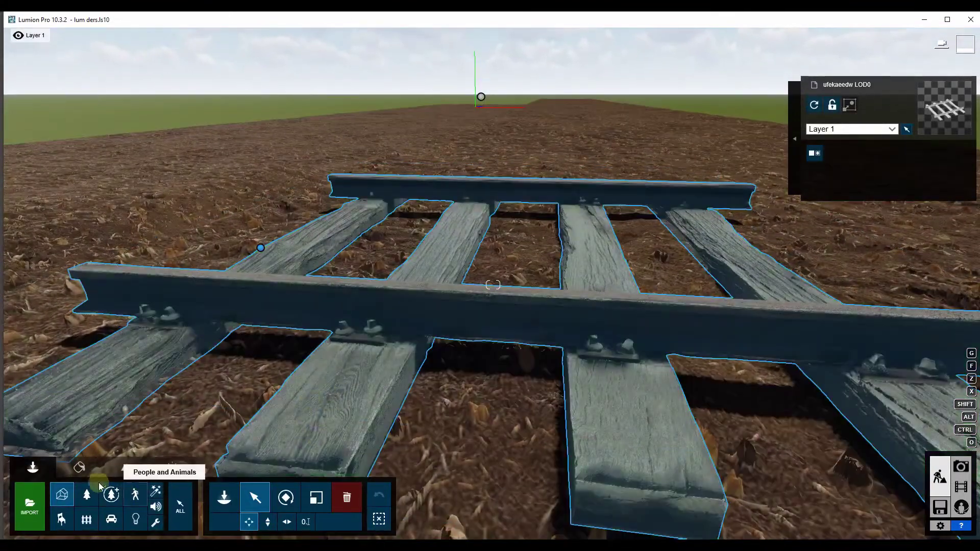
left_click(80, 467)
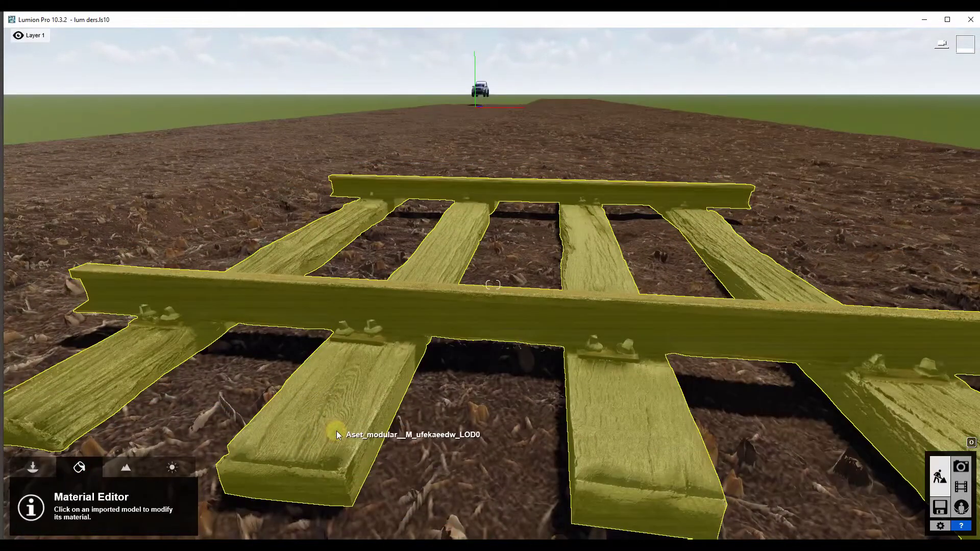
- Review the track material, browse the rails texture folder, cancel without changes, and save the material
left_click(337, 435)
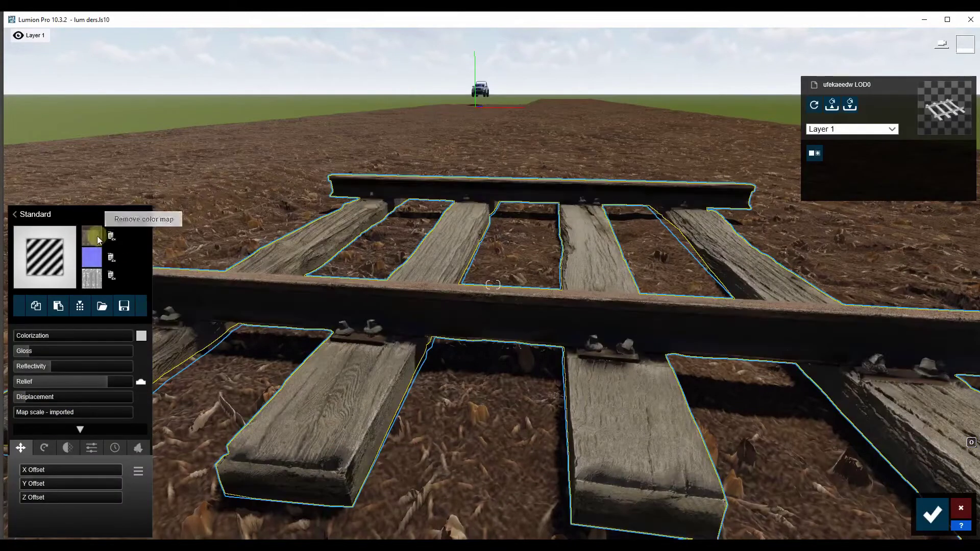
left_click(92, 236)
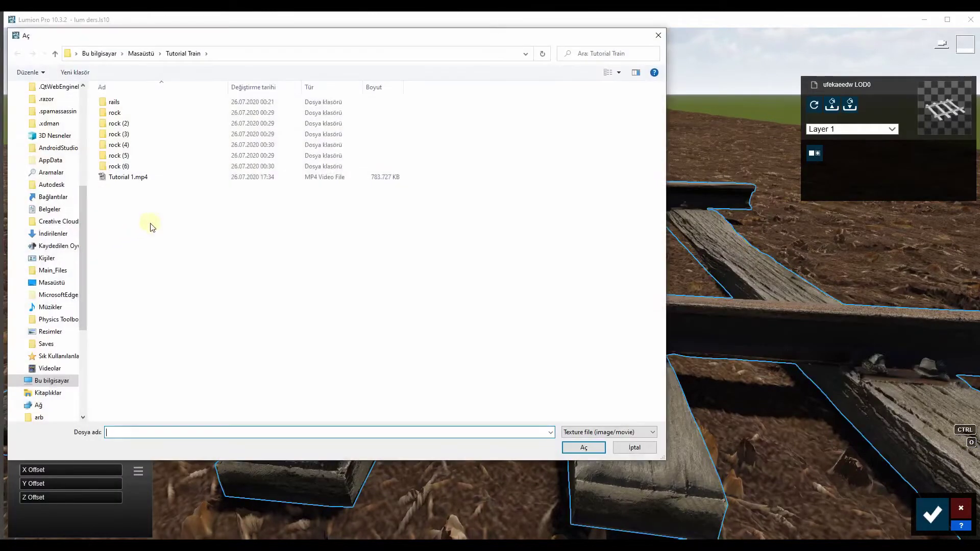
double_click(117, 102)
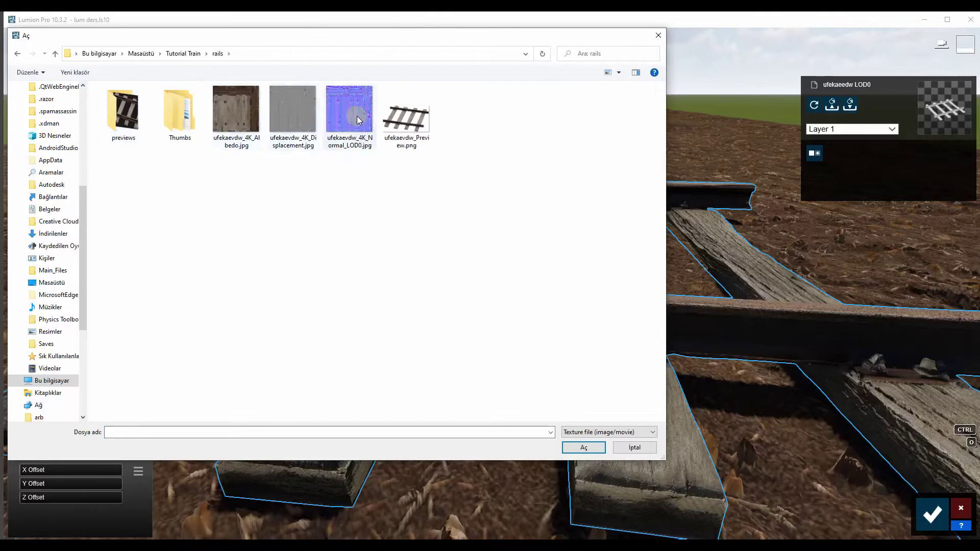
left_click(658, 36)
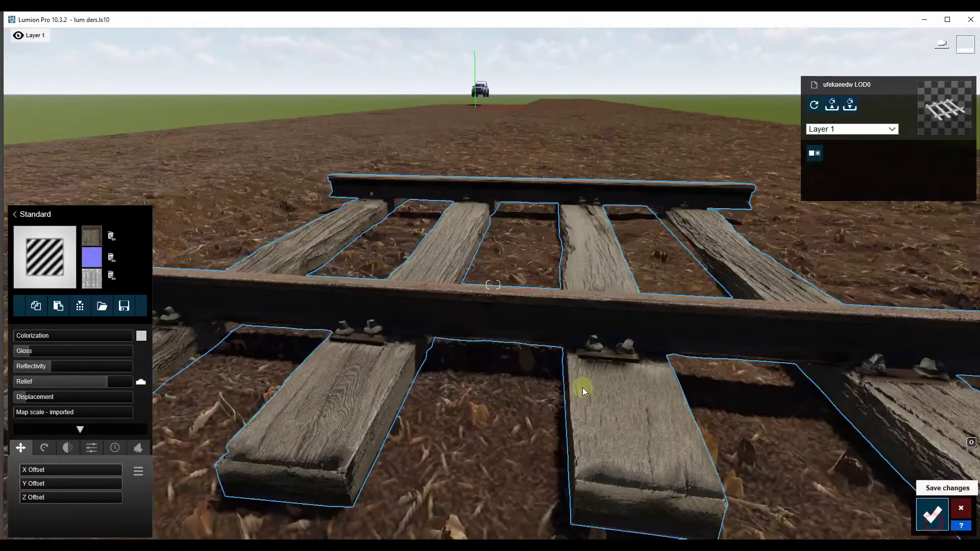
left_click(932, 515)
scroll(493, 285, "down", 5)
scroll(494, 284, "down", 3)
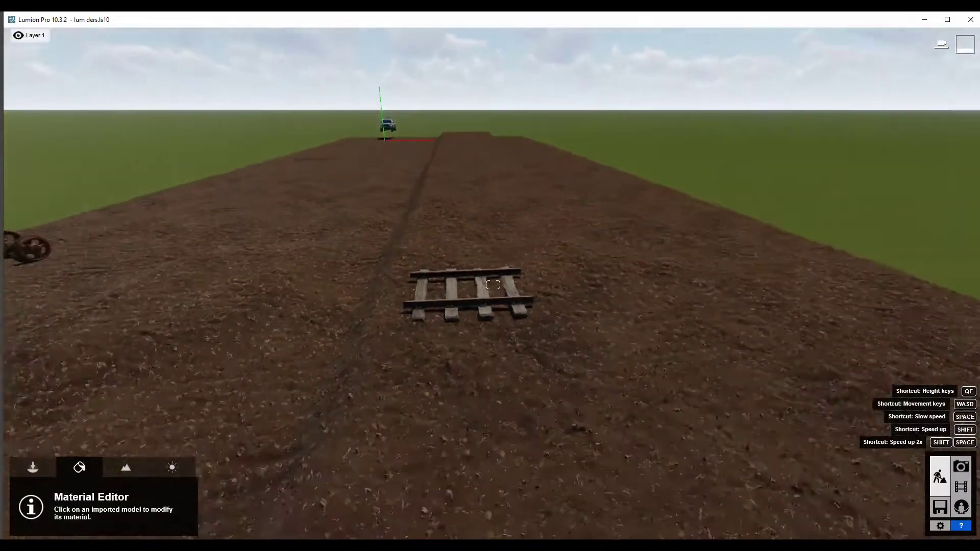
- Delete the single rail track piece and reopen the Train imported models with mass placement
scroll(493, 285, "down", 2)
right_click_drag(493, 285, 132, 511)
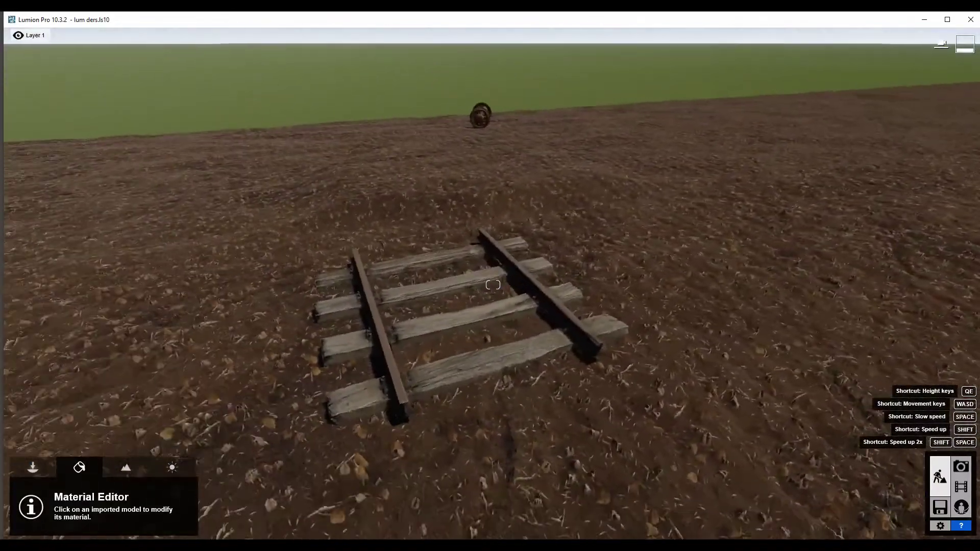
left_click(45, 476)
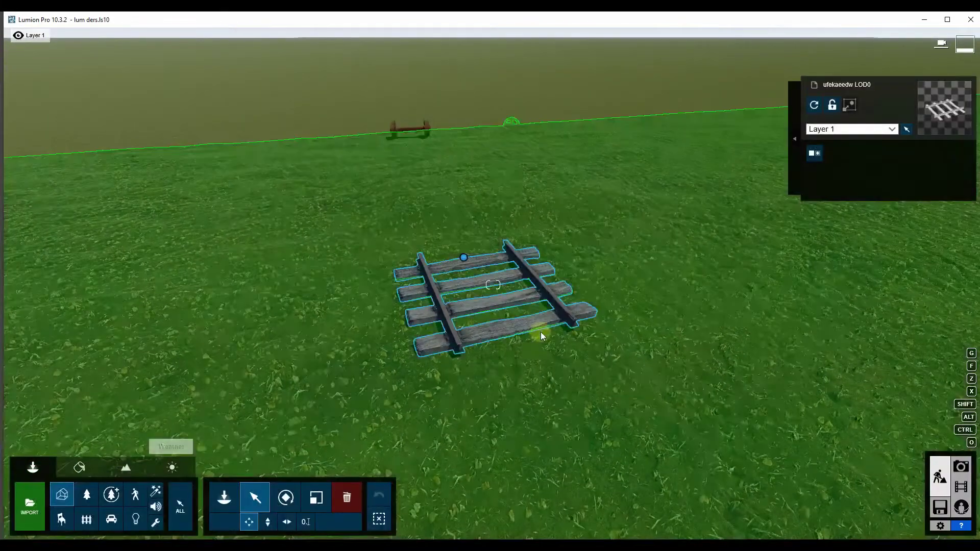
left_click(467, 325)
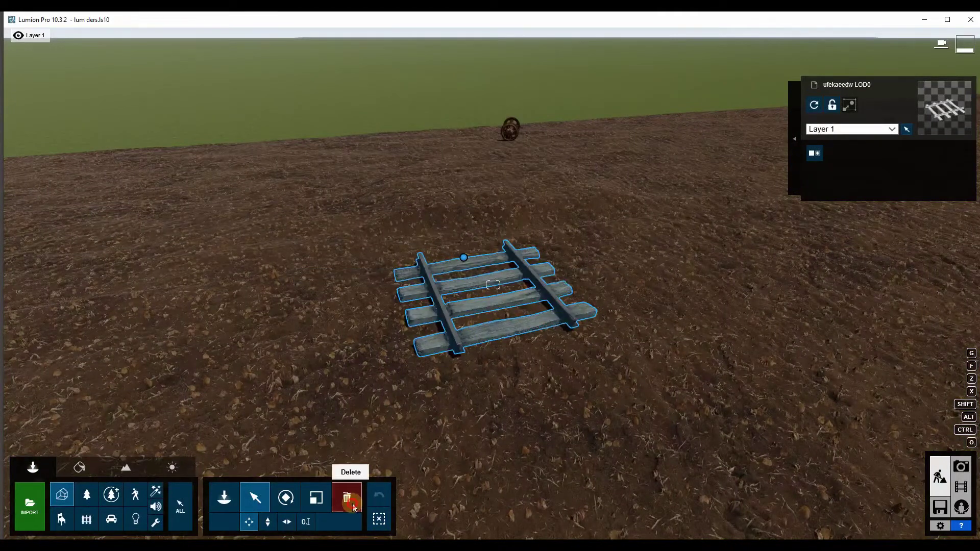
left_click(347, 497)
left_click(464, 265)
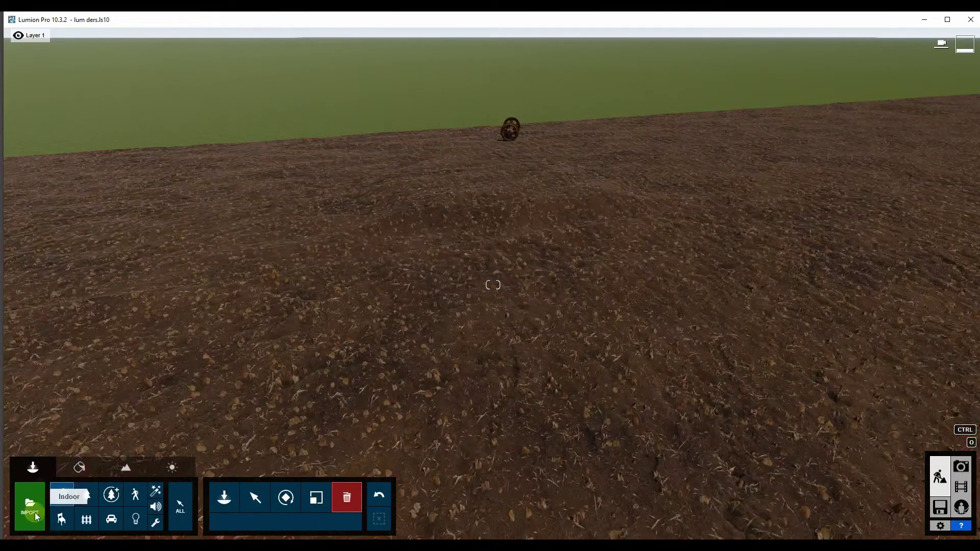
left_click(62, 493)
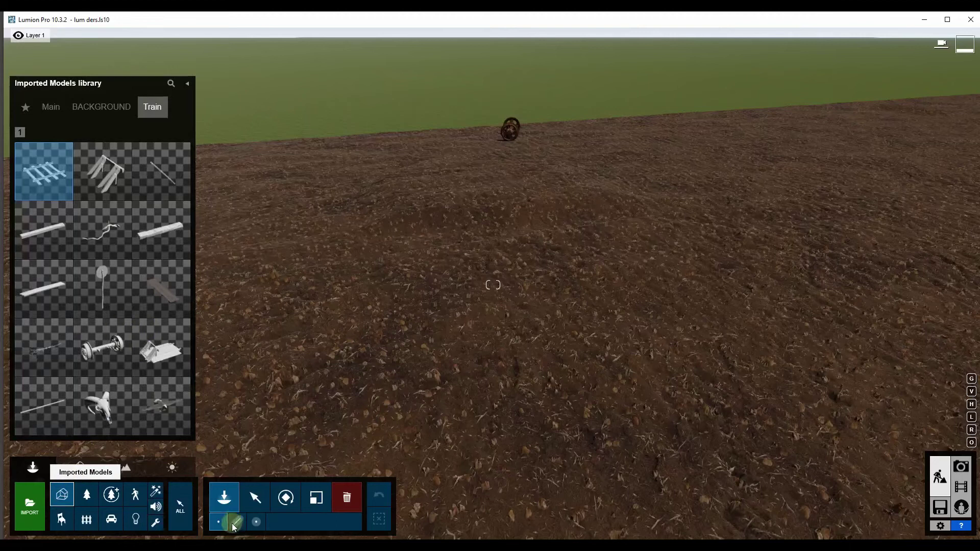
left_click(237, 523)
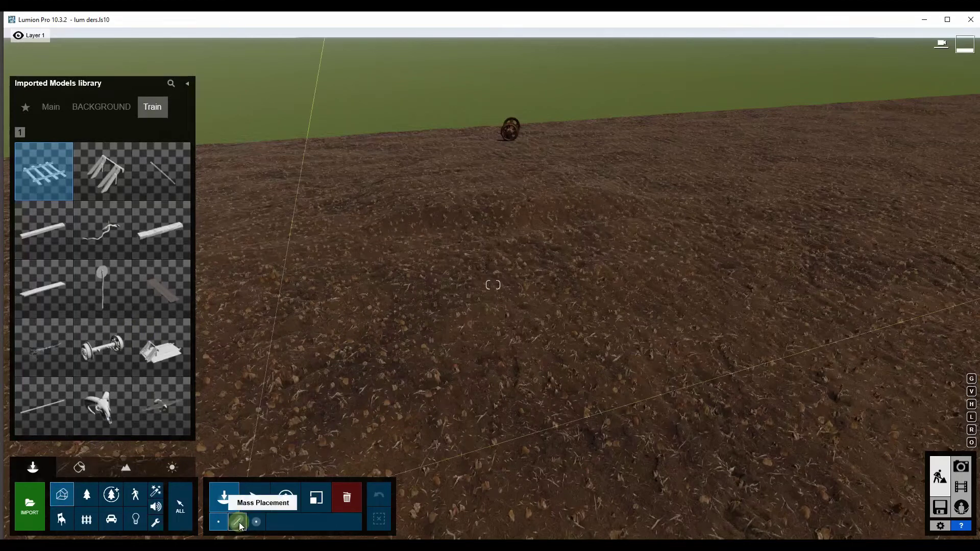
- Draw a mass-placement line of rail sections from the field's right end to its left end
left_click(350, 378)
key("s")
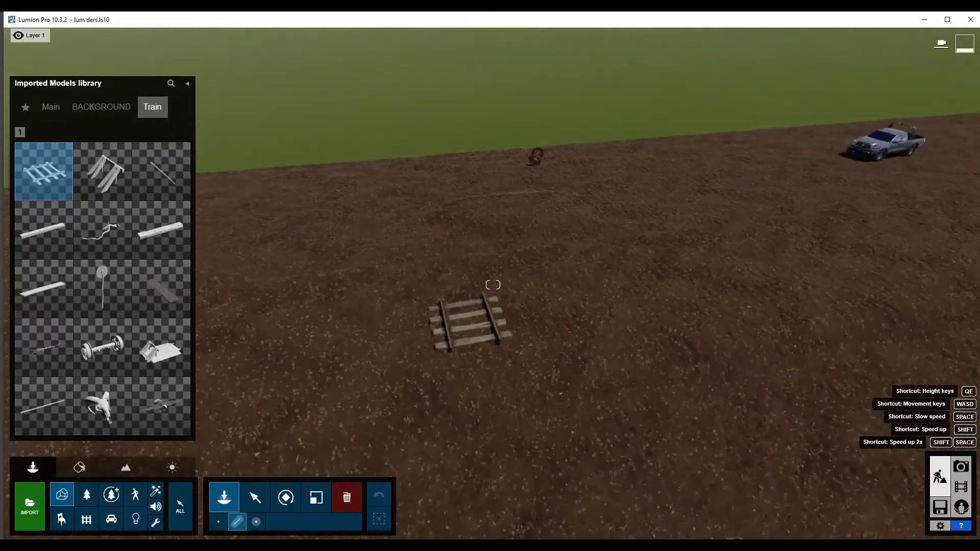
key("s")
right_click_drag(493, 285, 803, 299)
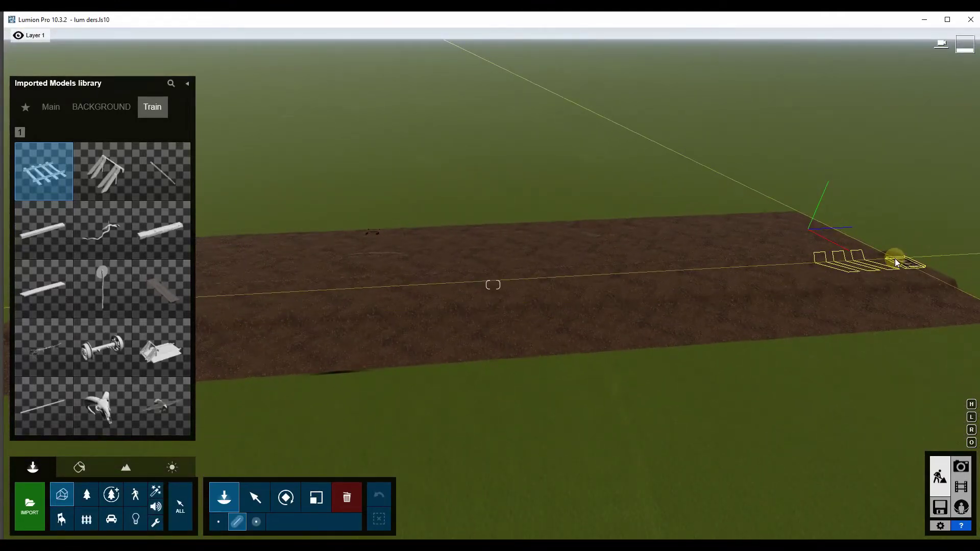
left_click(895, 260)
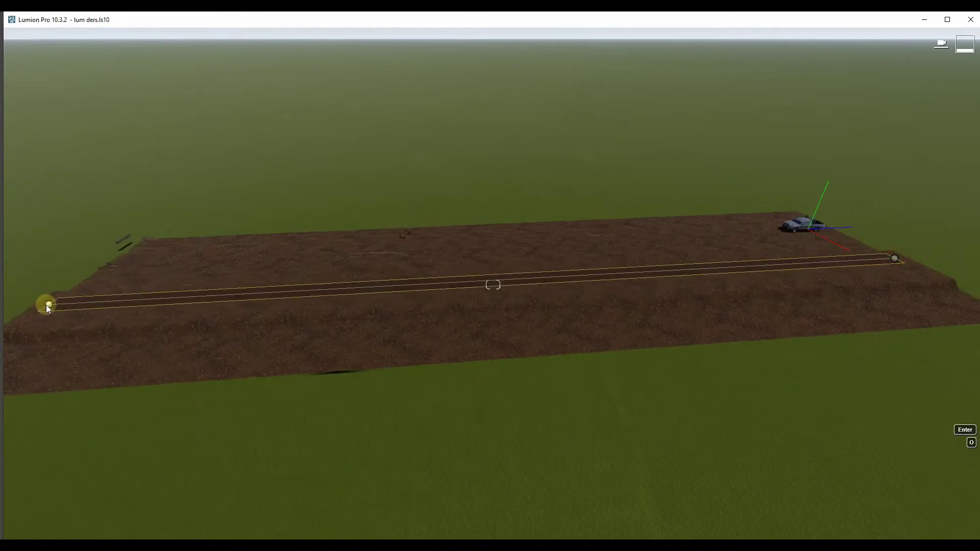
left_click(39, 304)
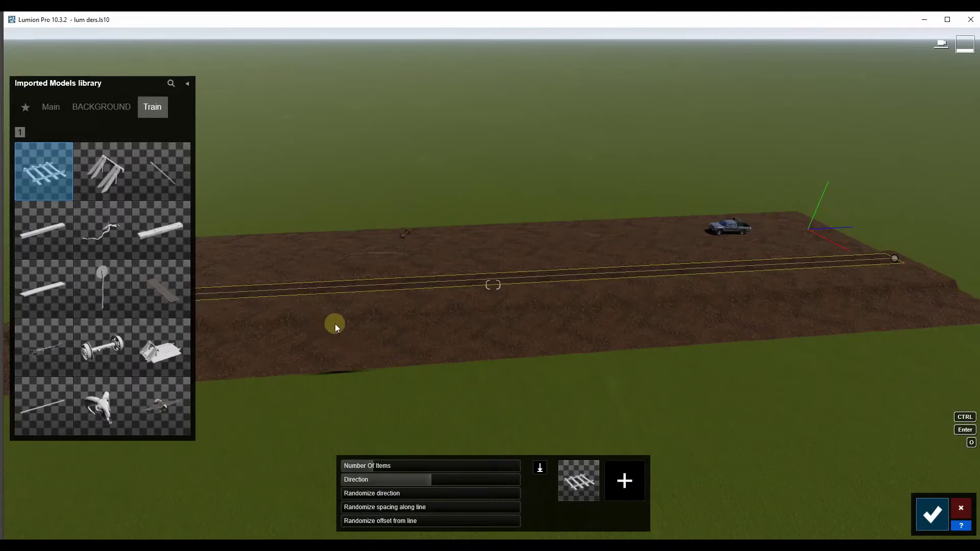
right_click_drag(478, 367, 541, 358)
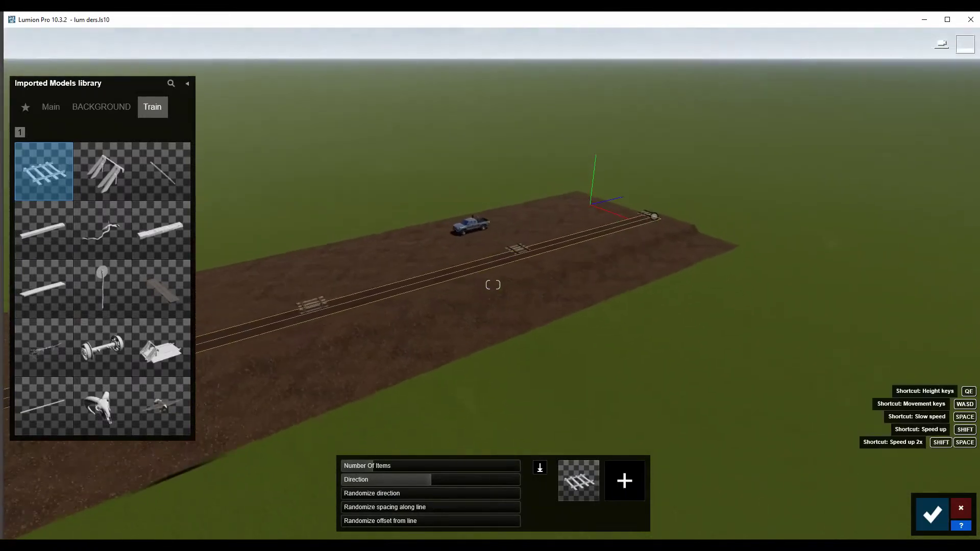
- Raise the row's Number Of Items to 17 track pieces
key("w")
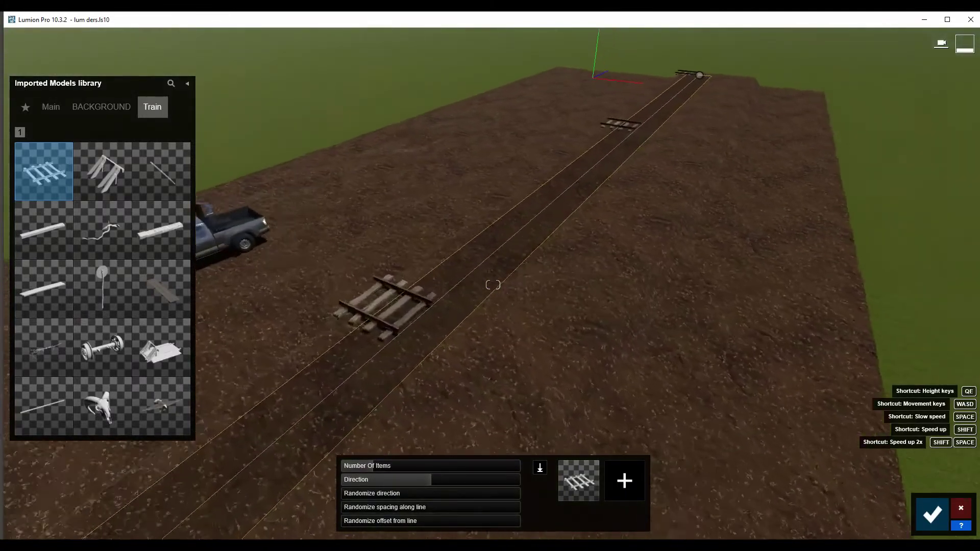
right_click_drag(493, 284, 562, 286)
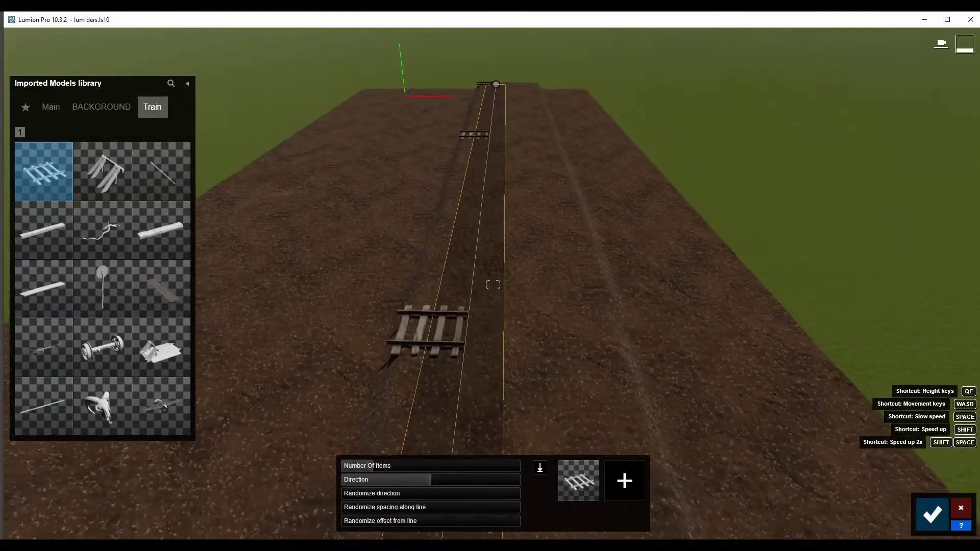
right_click_drag(493, 285, 520, 285)
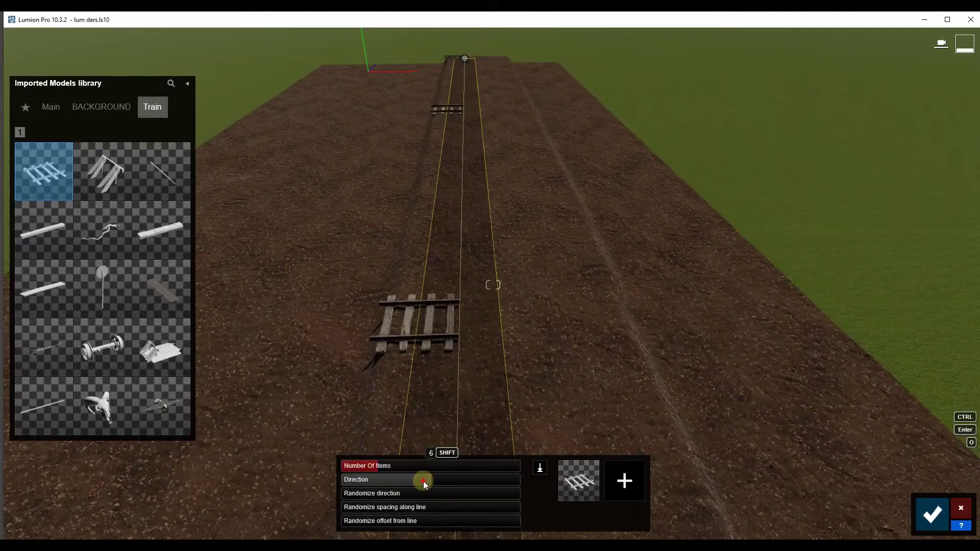
mouse_move(402, 469)
left_mouse_down()
mouse_move(441, 455)
mouse_move(464, 480)
left_mouse_up()
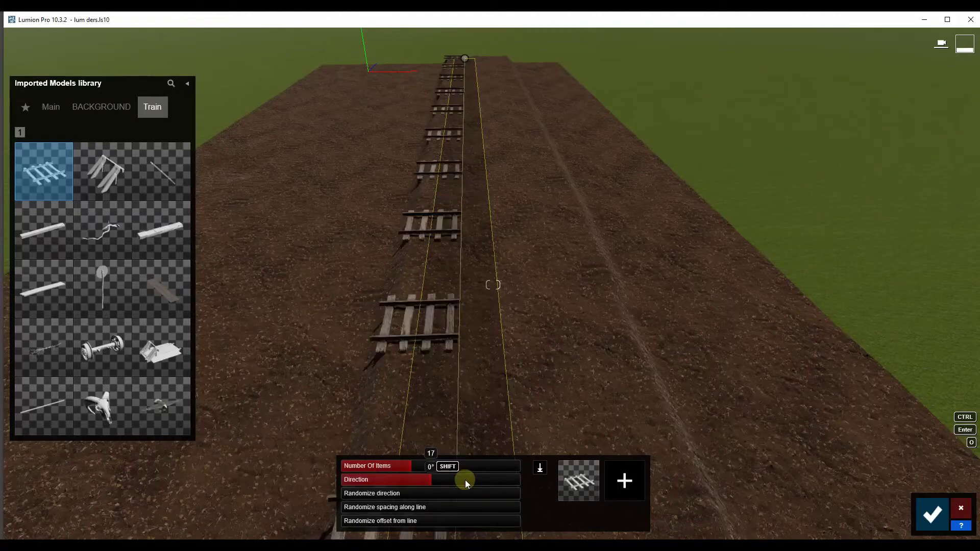
- Rotate the track pieces' direction through 60° and 164°, settling on 93° along the line
left_click(356, 334)
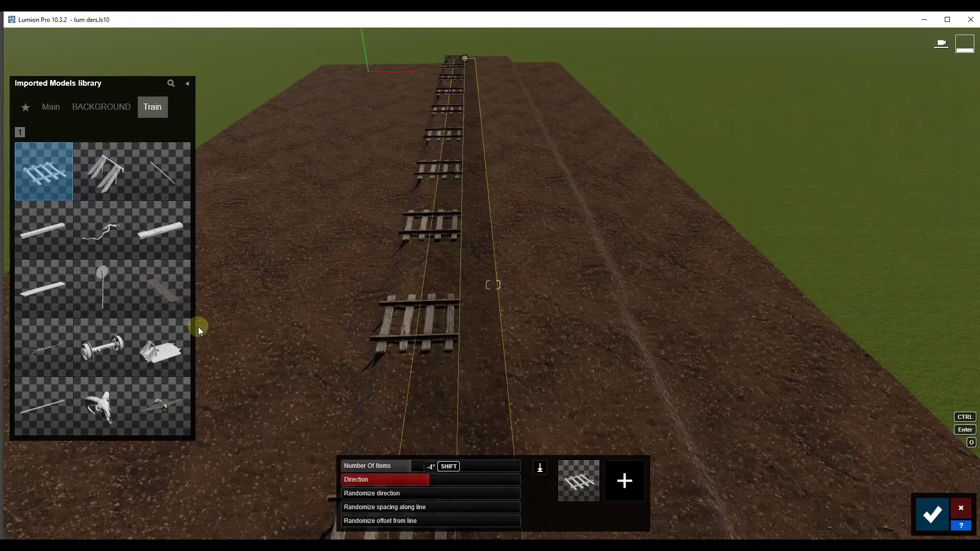
left_click_drag(194, 327, 219, 327)
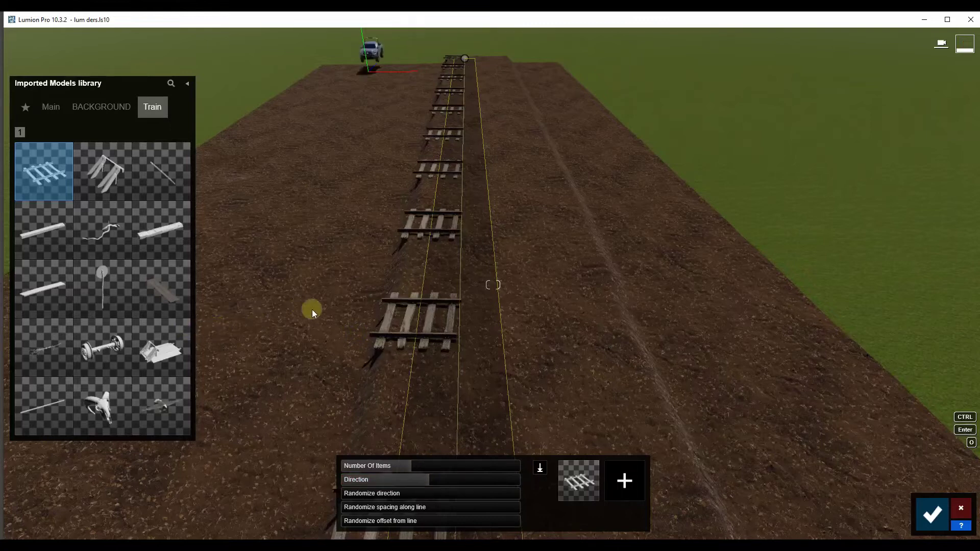
right_click_drag(333, 314, 322, 327)
key("w")
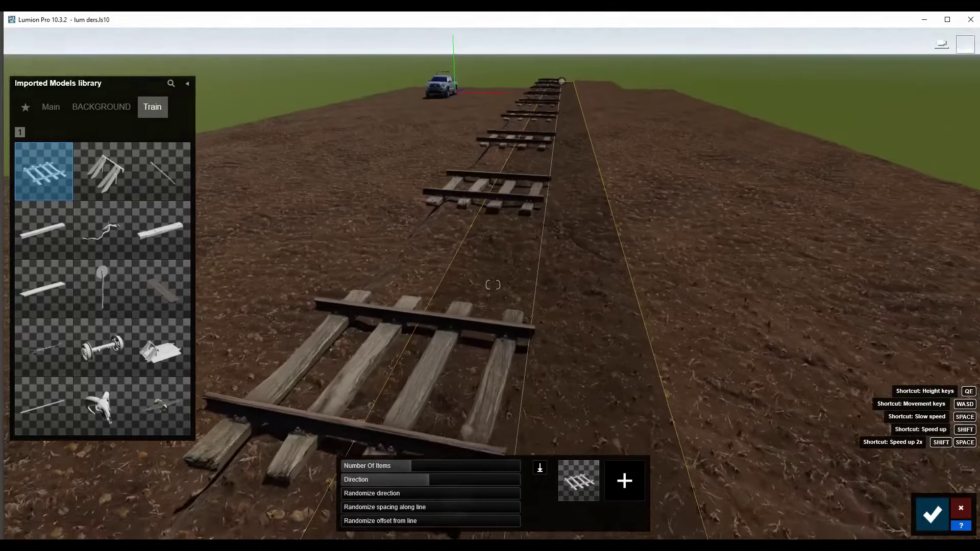
right_click_drag(321, 327, 329, 518)
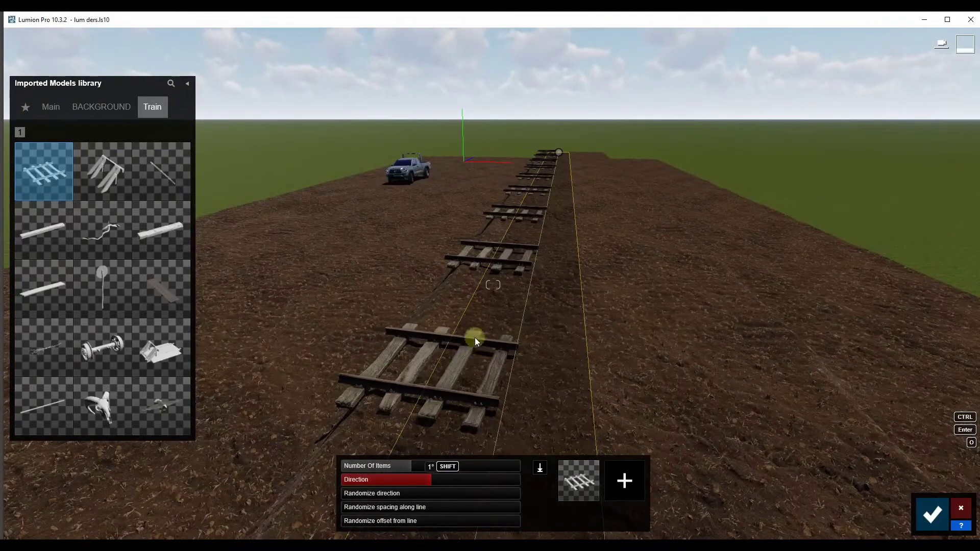
left_click_drag(475, 338, 459, 396)
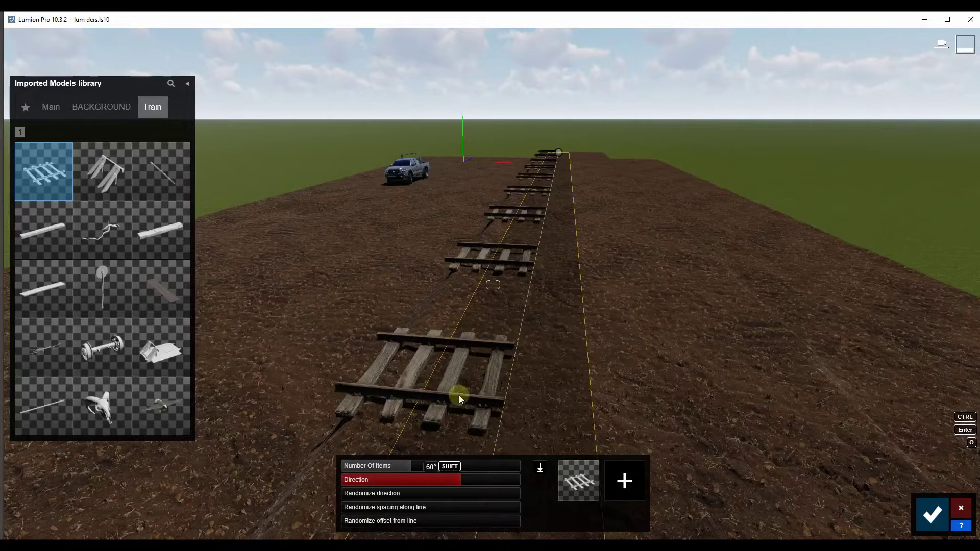
left_click(513, 480)
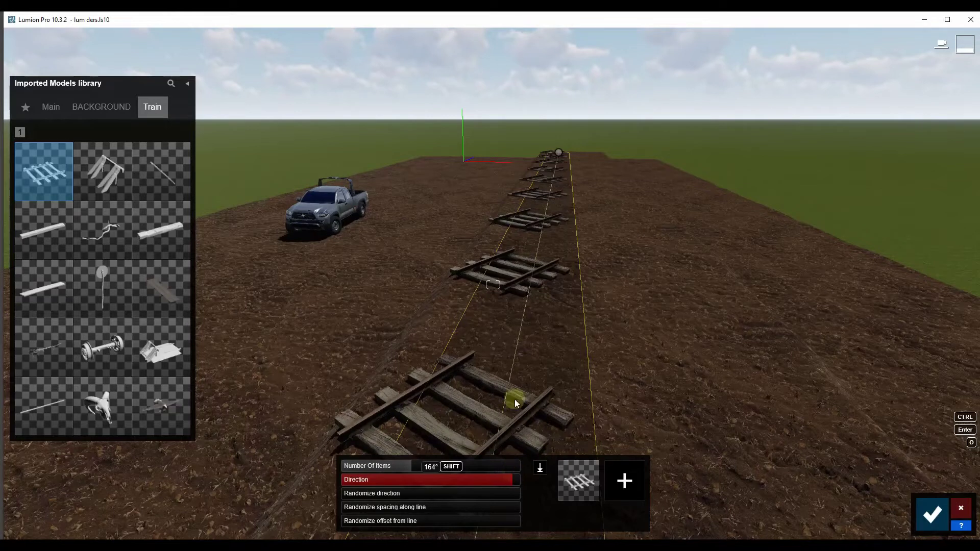
left_click(480, 475)
left_click(475, 479)
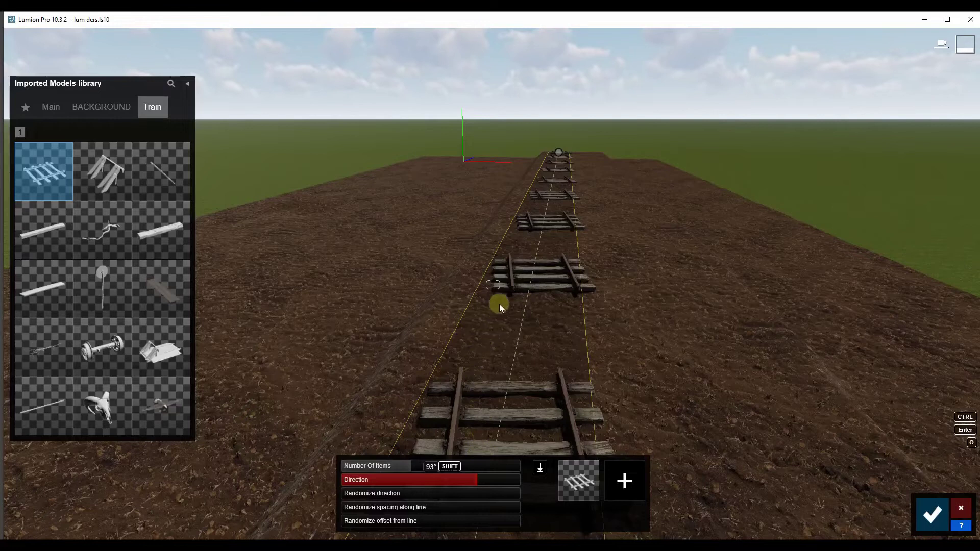
- Close the stray Quixel Bridge window and fly closer to the track sleepers
right_click_drag(256, 323, 327, 316)
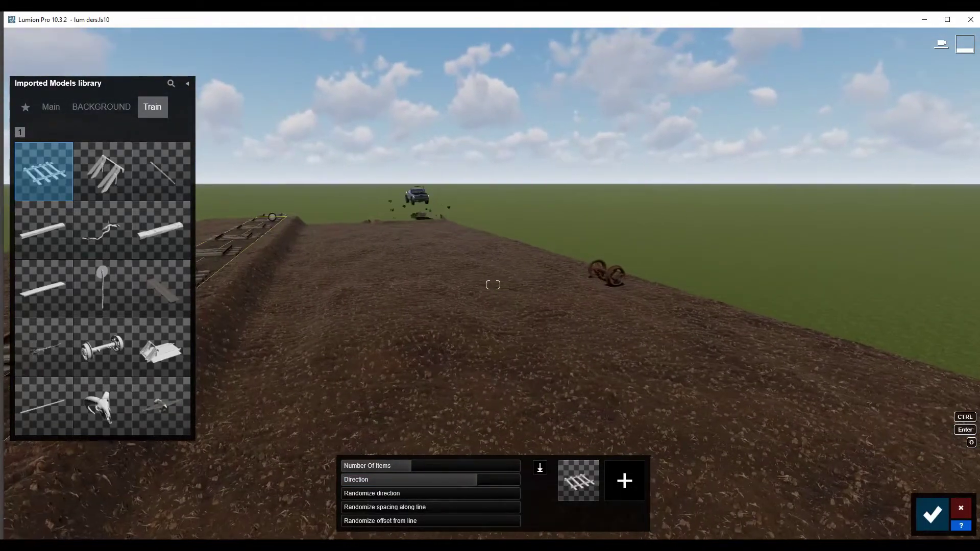
key("alt+Tab")
left_click(783, 89)
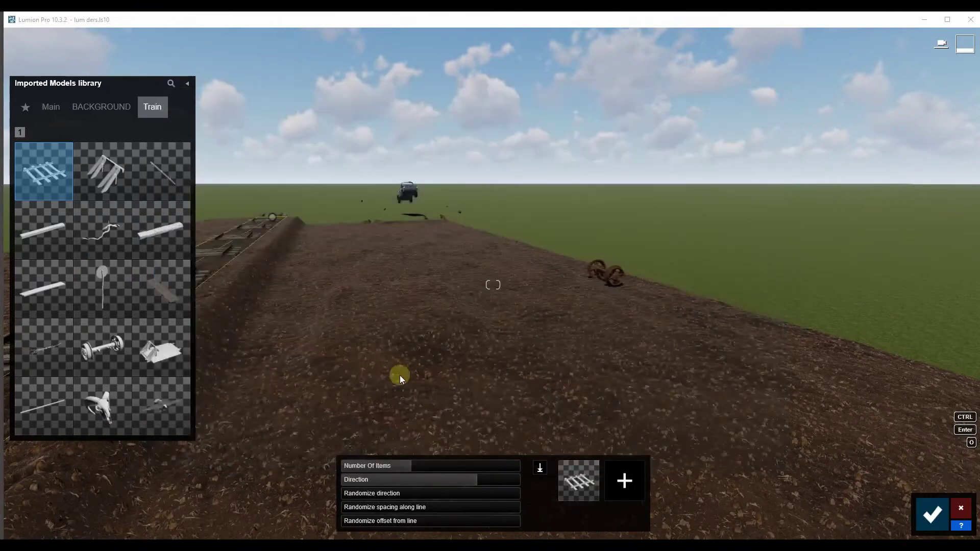
right_click_drag(400, 374, 293, 389)
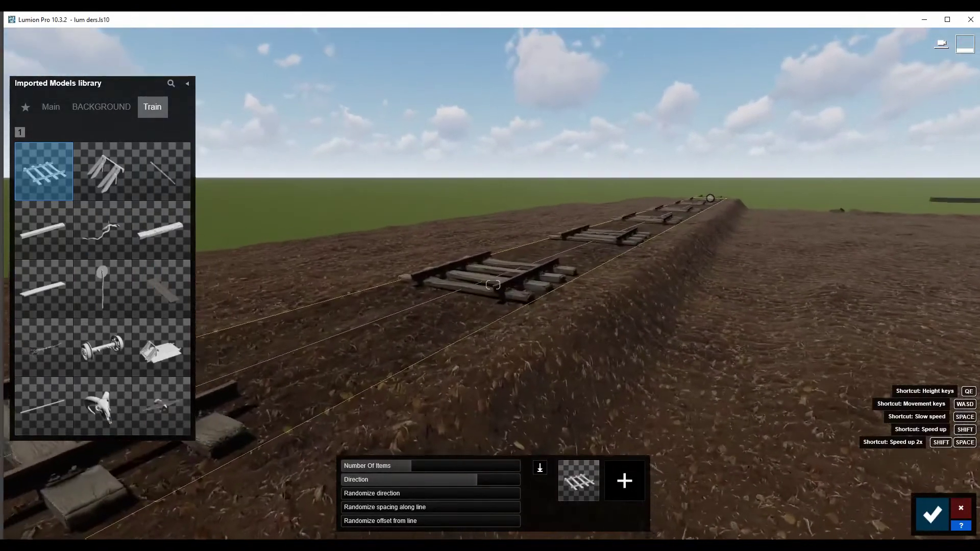
mouse_move(492, 285)
right_mouse_down()
mouse_move(492, 265)
mouse_move(492, 285)
right_mouse_up()
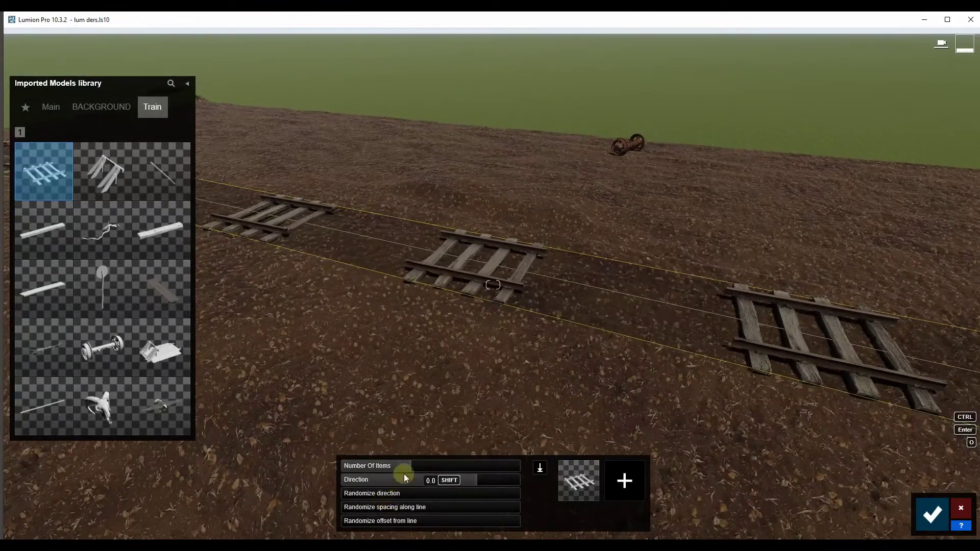
left_click(421, 467)
- Increase the track row to 37 pieces and lower the camera close to the rails
left_click_drag(448, 468, 449, 467)
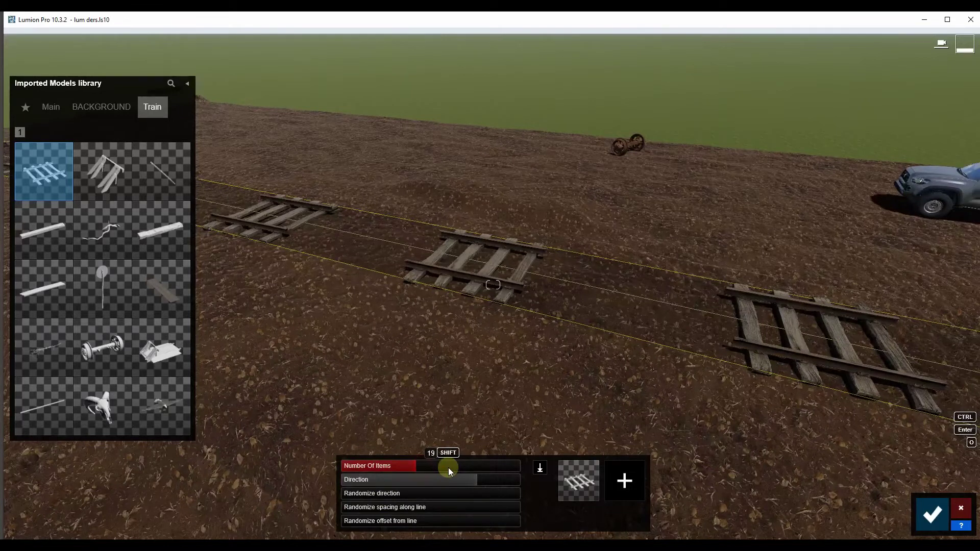
left_click(449, 468)
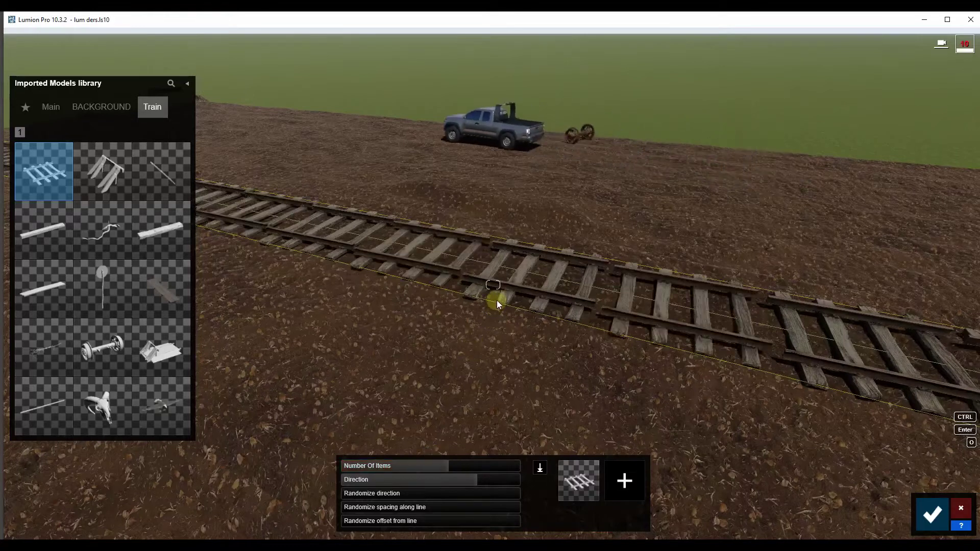
right_click_drag(452, 463, 388, 449)
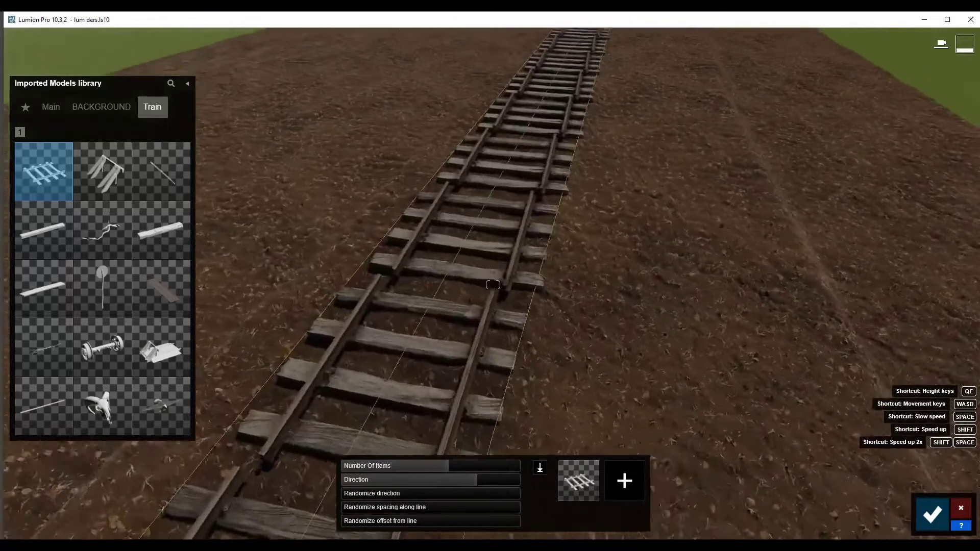
key("w")
right_click_drag(387, 450, 493, 419)
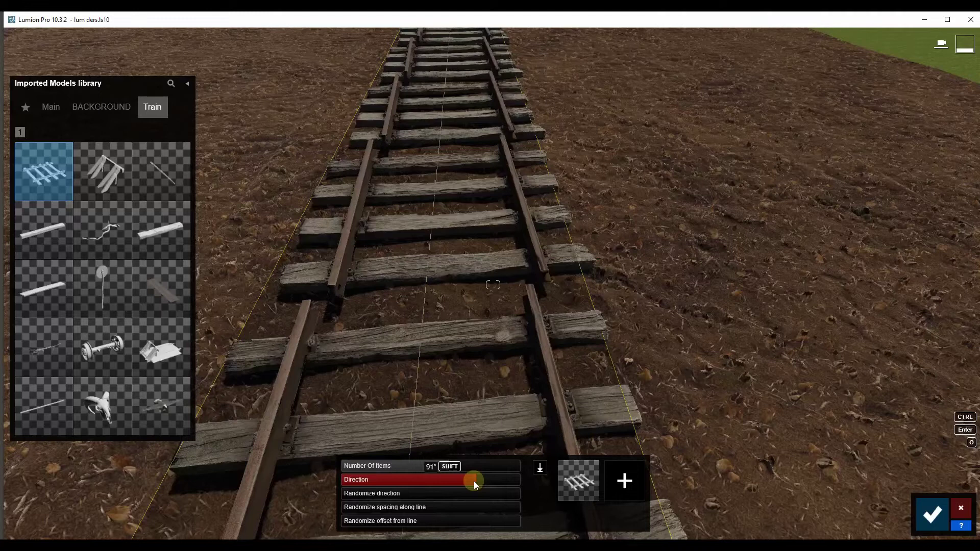
- Fine-tune direction to about 91°, try Randomize direction, then reset it to 0.0
left_click_drag(474, 481, 474, 480)
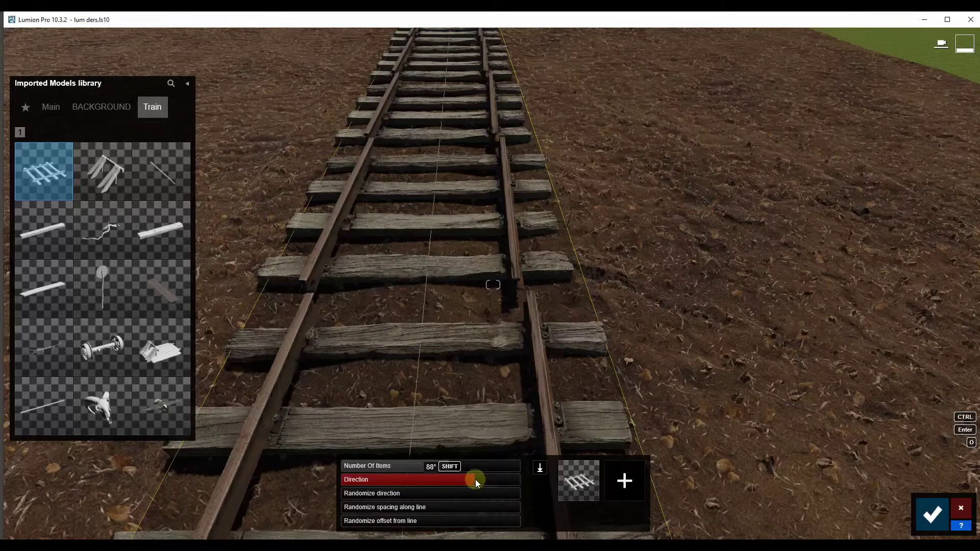
mouse_move(454, 479)
left_mouse_down()
mouse_move(476, 482)
mouse_move(406, 278)
left_mouse_up()
mouse_move(510, 230)
left_mouse_down()
mouse_move(535, 291)
mouse_move(470, 240)
left_mouse_up()
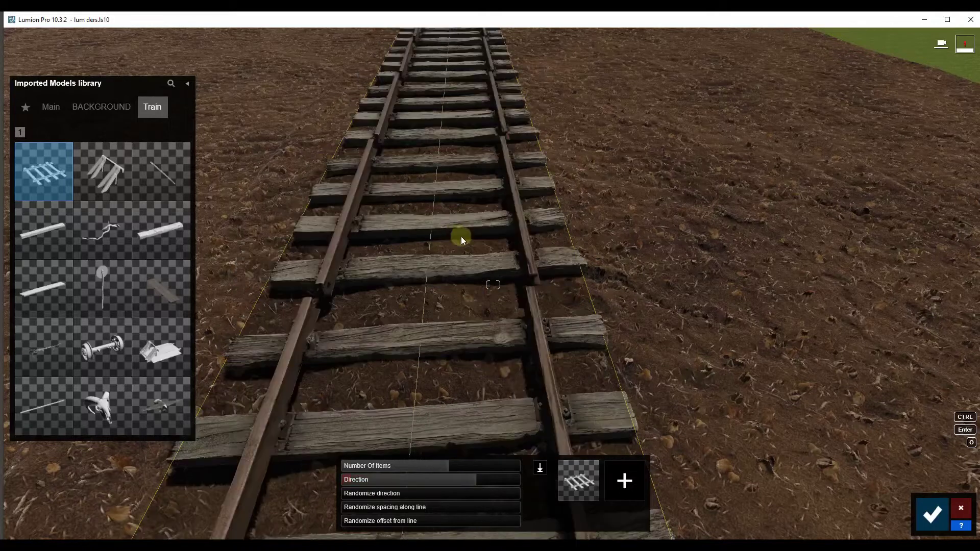
left_click(476, 484)
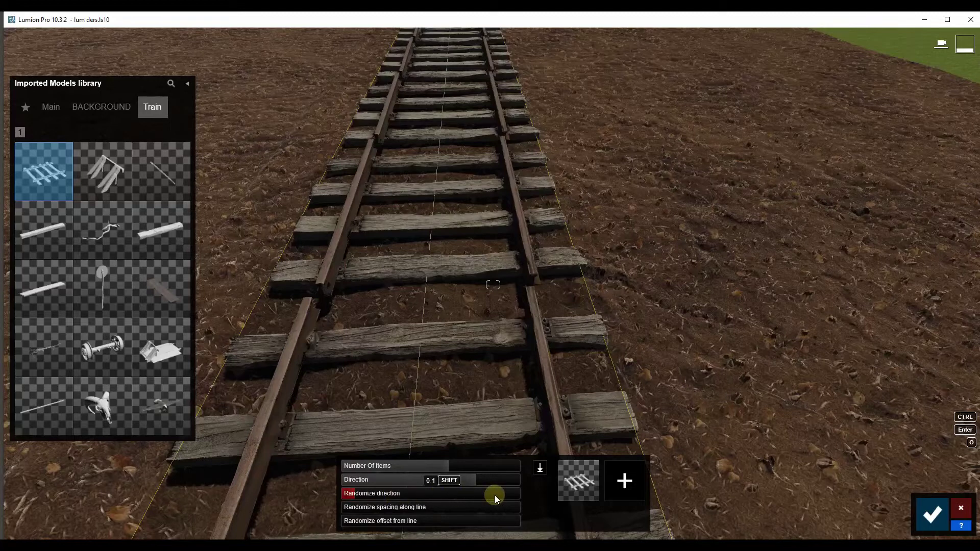
left_click_drag(495, 495, 494, 495)
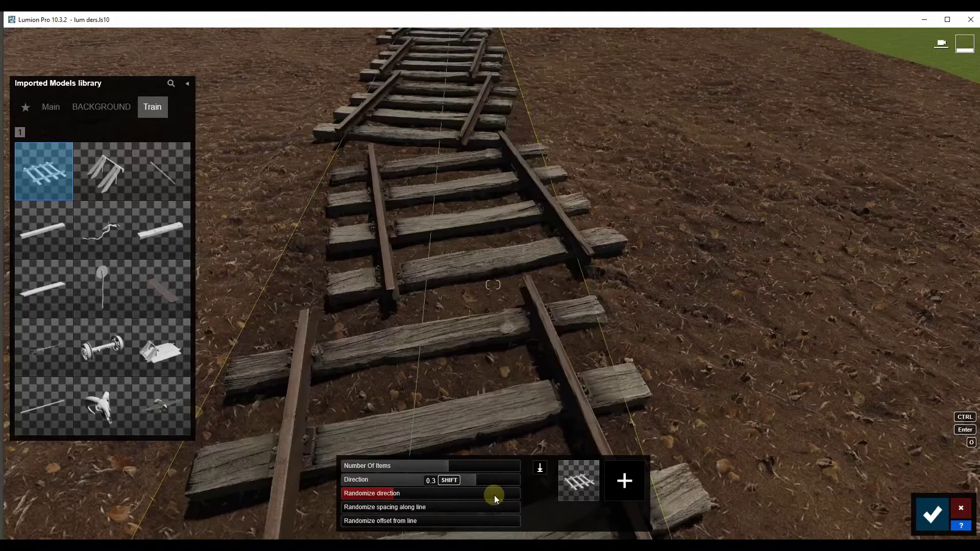
left_click_drag(333, 495, 299, 495)
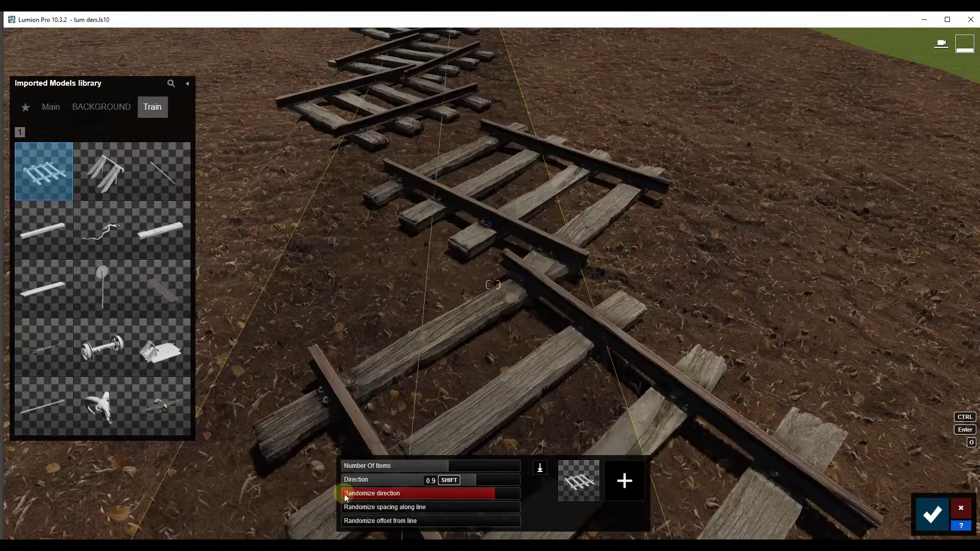
left_click_drag(345, 497, 343, 499)
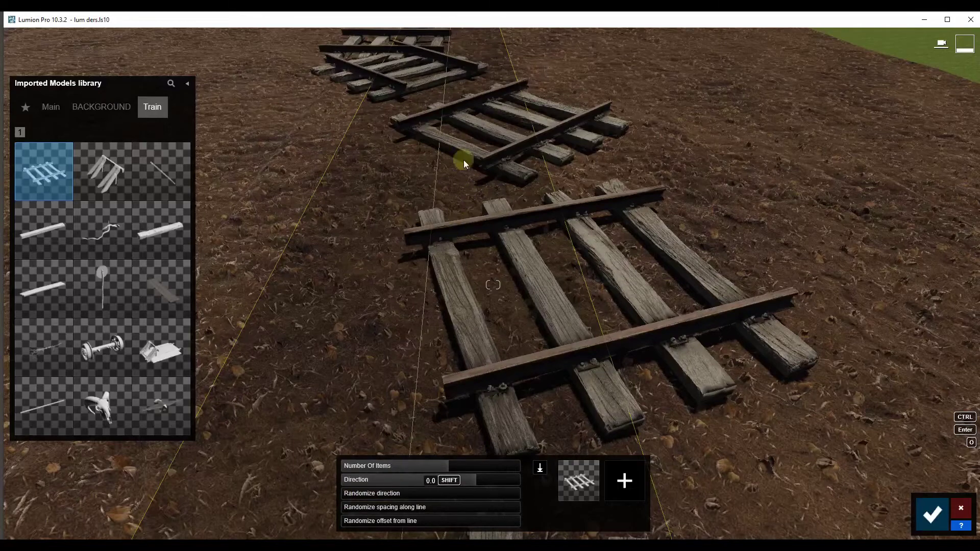
right_click_drag(465, 164, 465, 127)
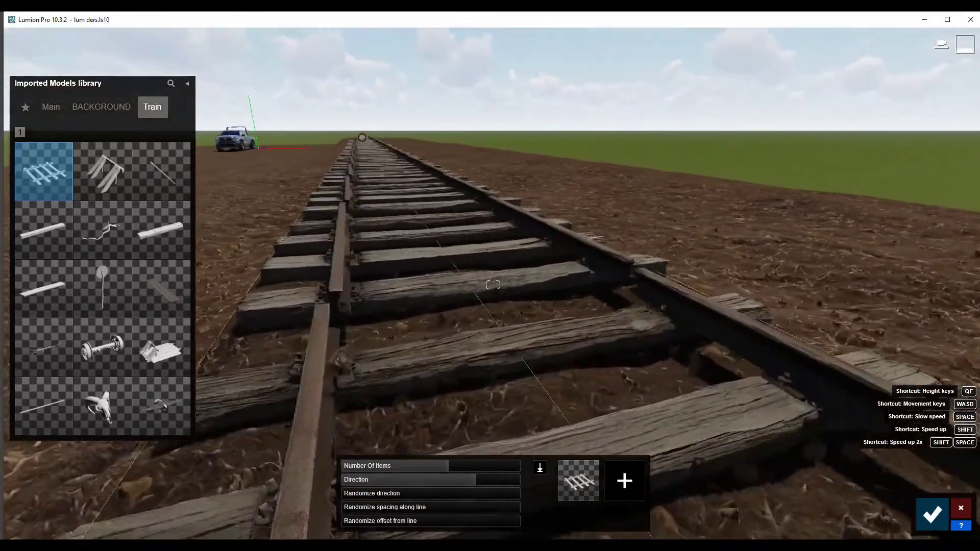
- Increase the mass-placed track row to 39 pieces
right_click_drag(493, 284, 493, 284)
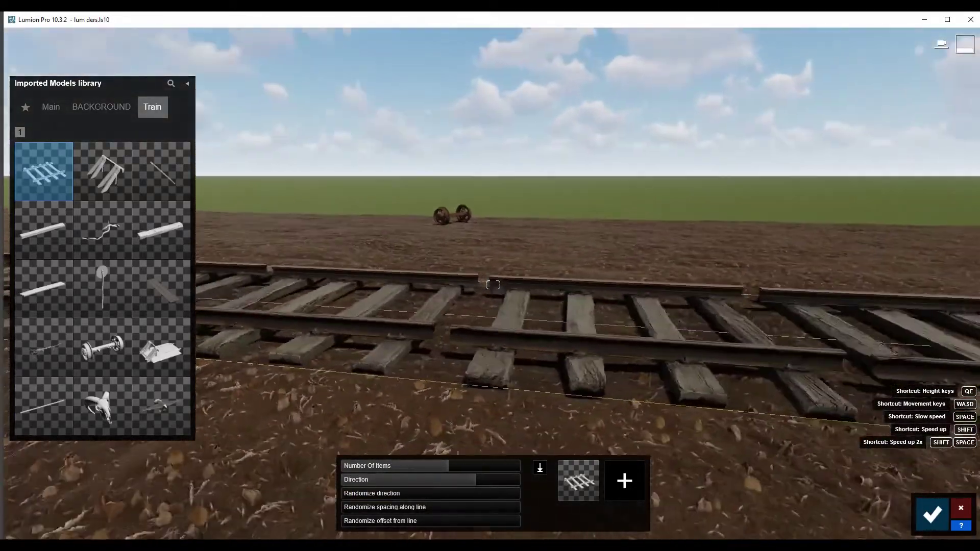
key("s")
right_click_drag(493, 284, 466, 170)
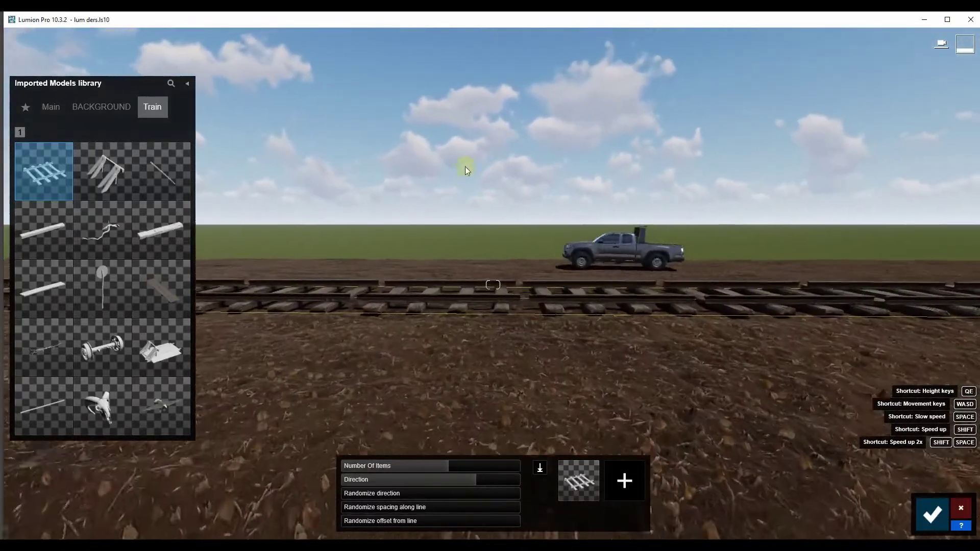
left_click_drag(439, 472, 449, 472)
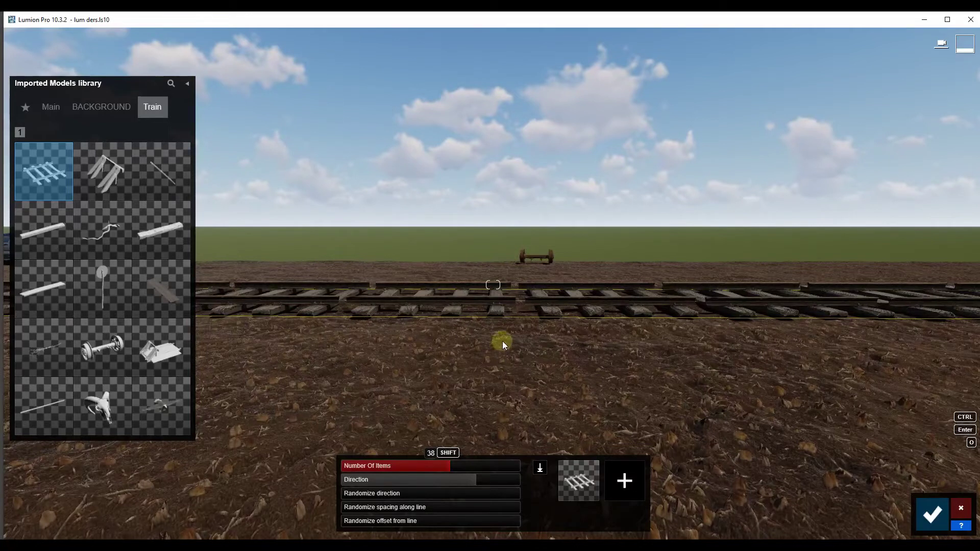
left_click_drag(516, 305, 548, 295)
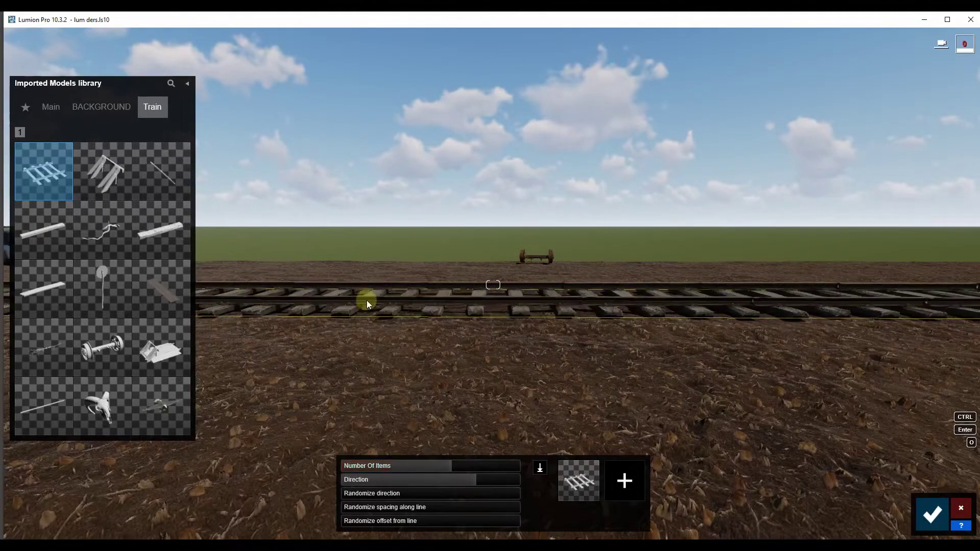
- Set the track pieces' direction to 88° so they follow the line
right_click_drag(365, 300, 408, 327)
key("w")
mouse_move(493, 285)
right_mouse_down()
mouse_move(459, 275)
mouse_move(394, 470)
right_mouse_up()
key("e")
key("q")
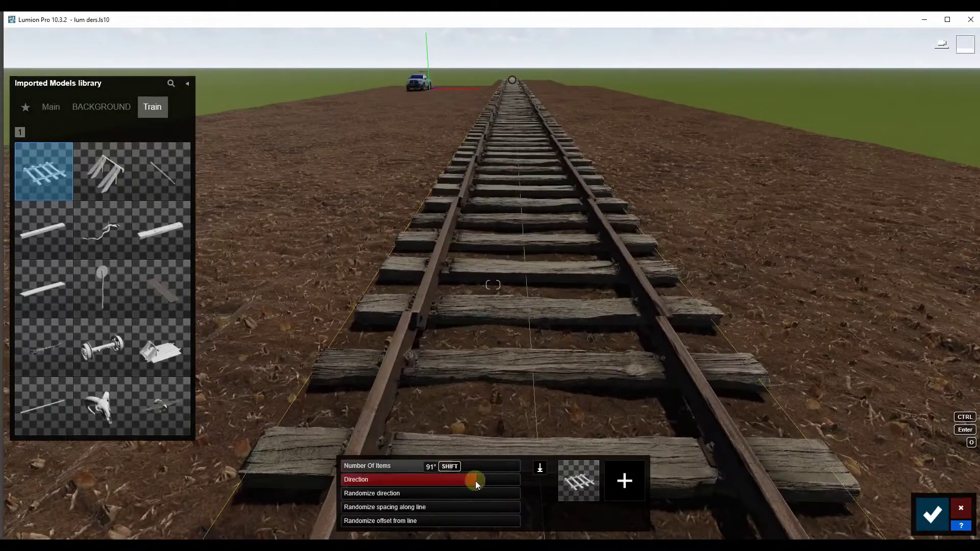
left_click_drag(476, 482, 473, 482)
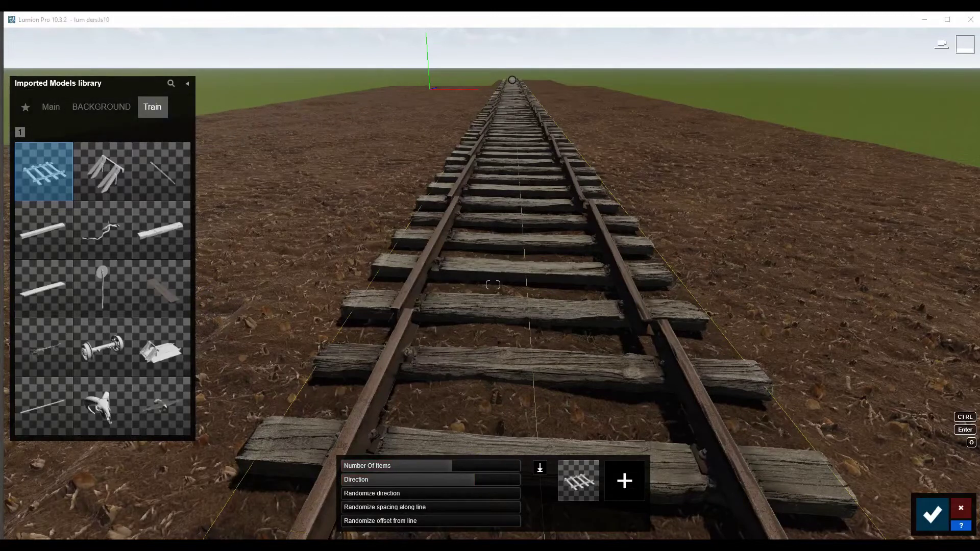
- Orbit around the continuous railway to inspect it alongside the pickup truck
right_click_drag(460, 331, 501, 335)
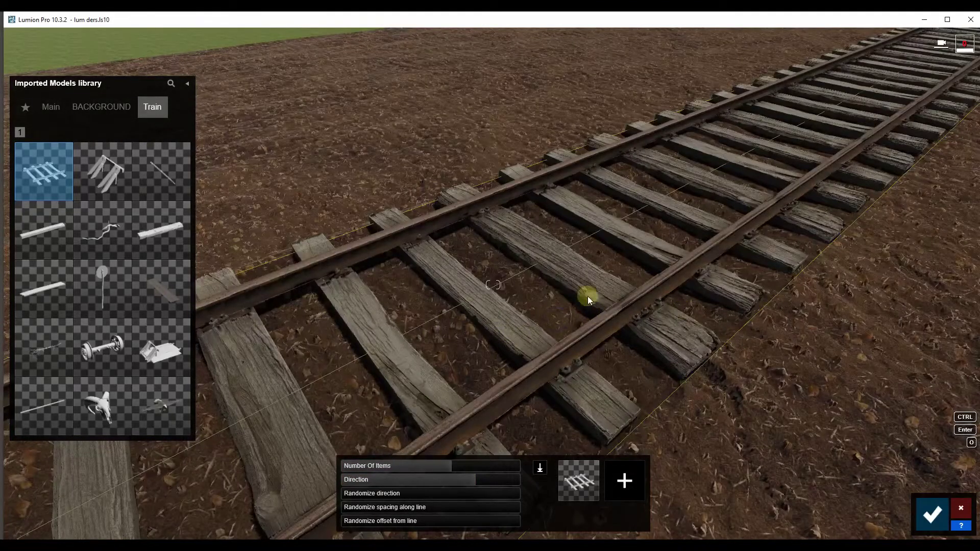
right_click_drag(560, 275, 663, 275)
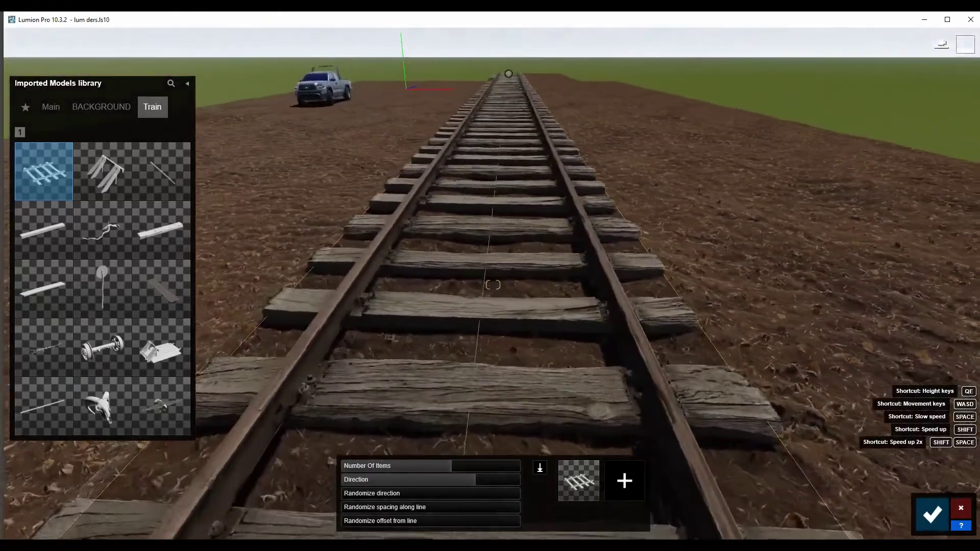
right_click_drag(492, 284, 390, 286)
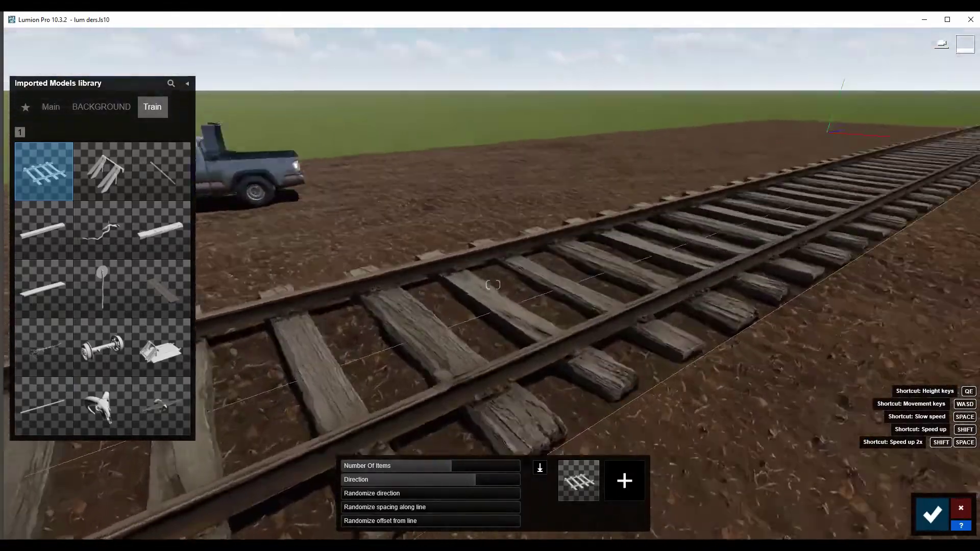
right_click_drag(493, 285, 391, 285)
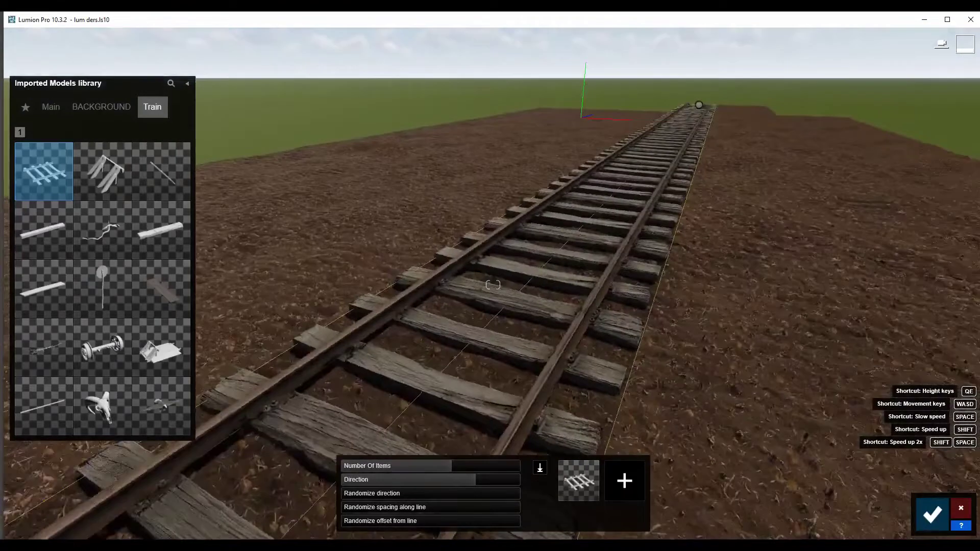
right_click_drag(493, 285, 482, 240)
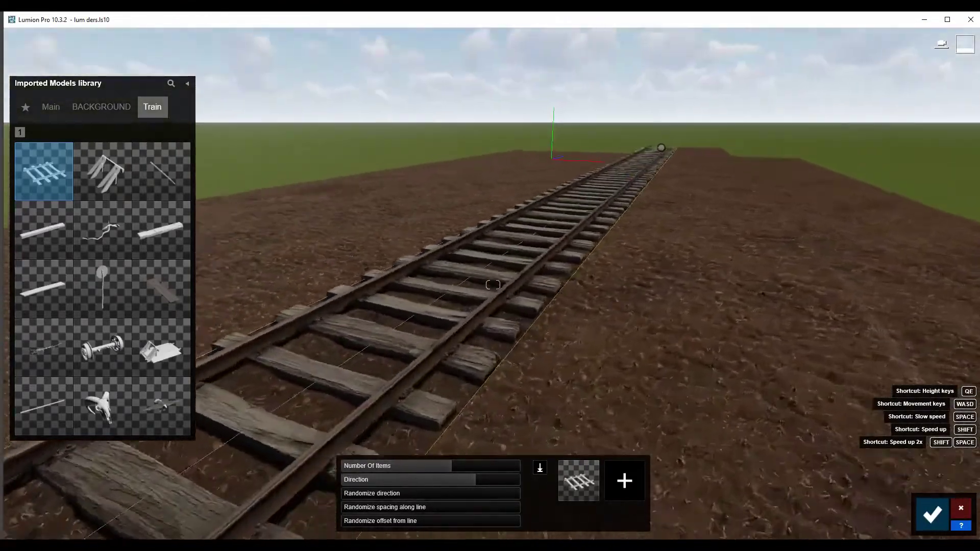
right_click_drag(493, 285, 543, 255)
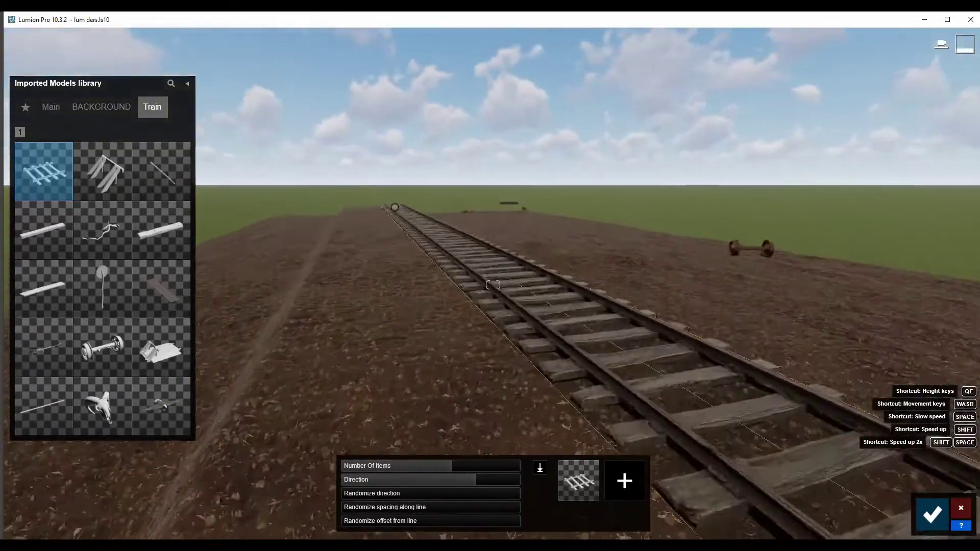
right_click_drag(492, 284, 493, 327)
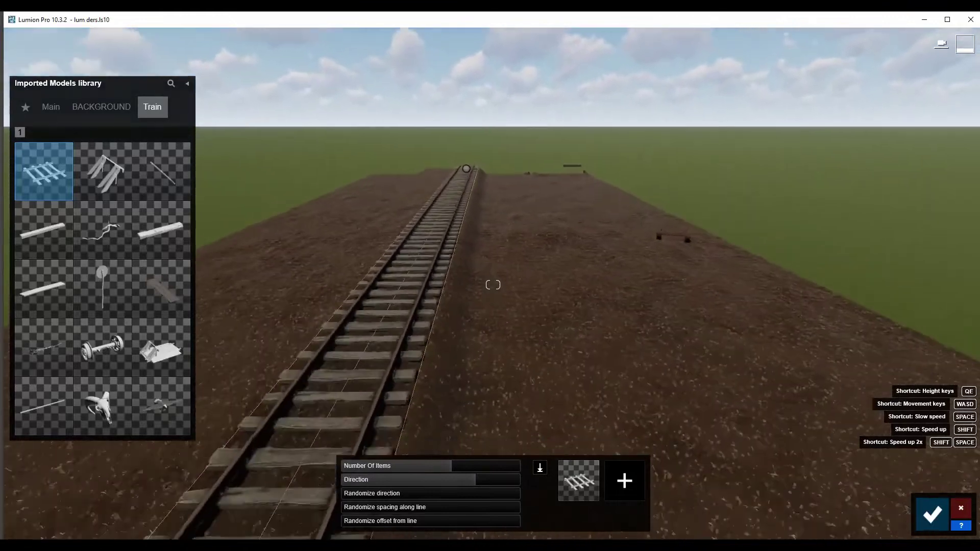
right_click_drag(492, 285, 493, 348)
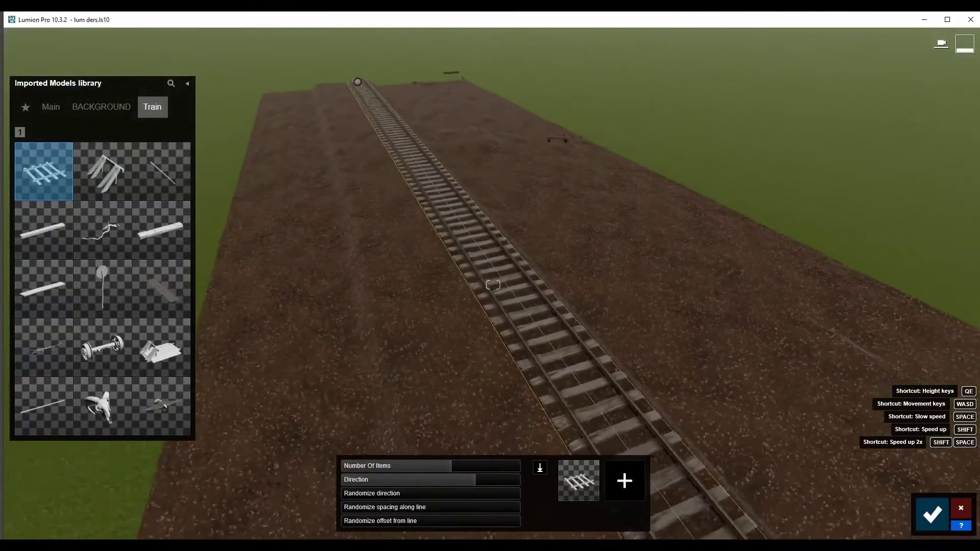
right_click_drag(493, 284, 544, 306)
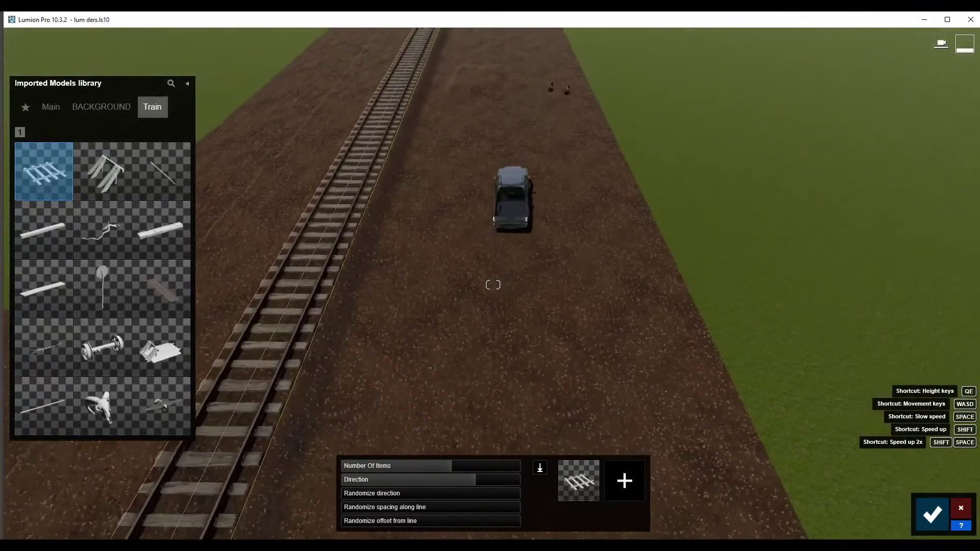
- Confirm the continuous railway placement and pull the camera back over the field
left_click(932, 515)
right_click_drag(531, 372, 460, 372)
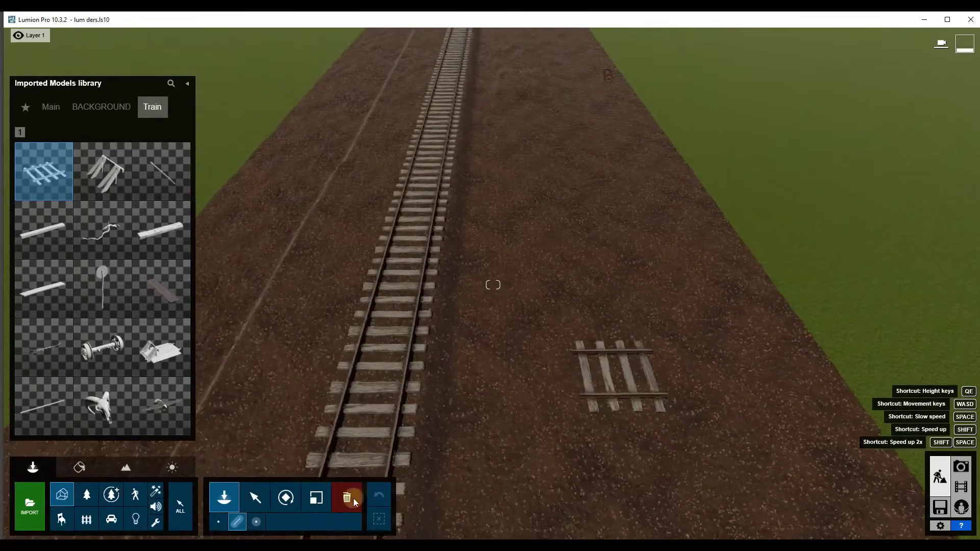
left_click(255, 497)
key("e")
mouse_move(311, 473)
right_mouse_down()
mouse_move(357, 500)
mouse_move(330, 277)
right_mouse_up()
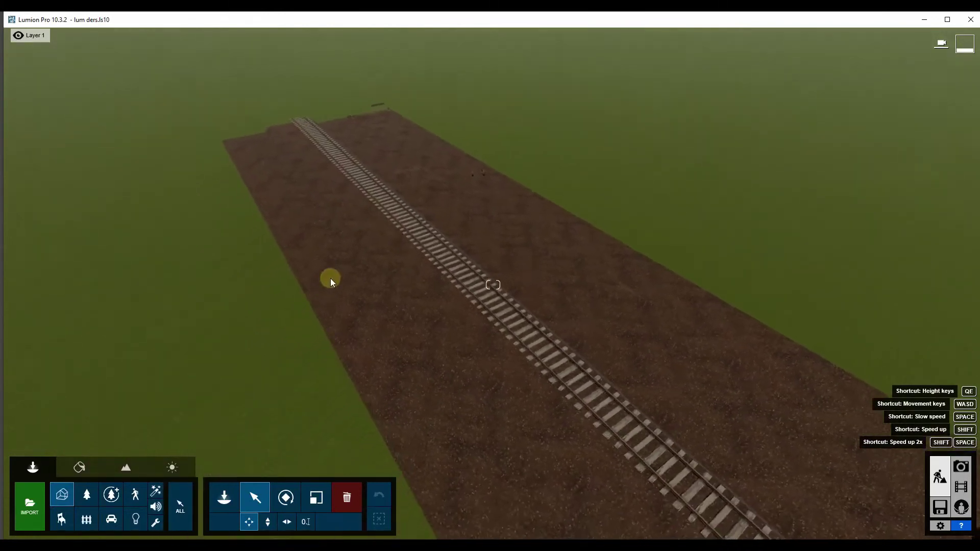
right_click_drag(390, 272, 306, 273)
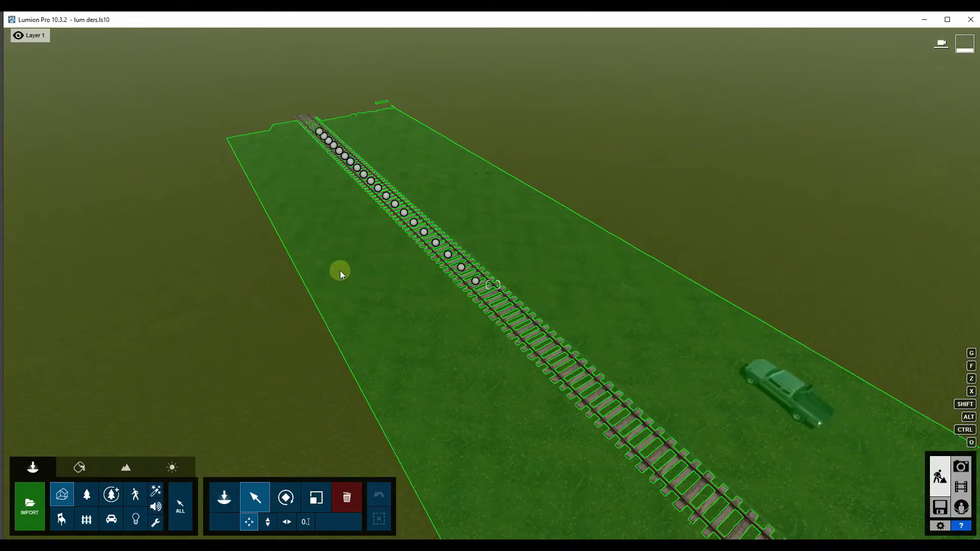
key("s")
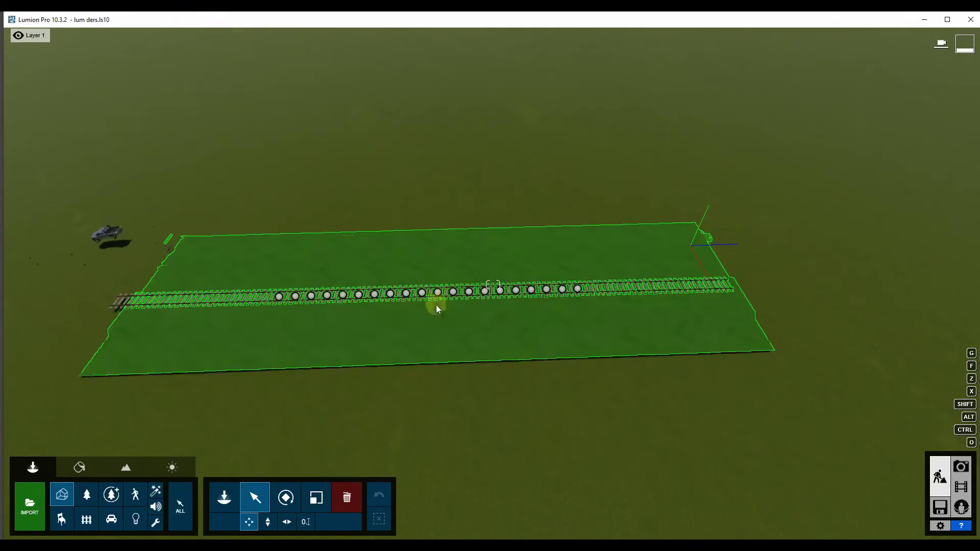
- Select the car animation model and shift it horizontally about 0.93 m
left_click(196, 350)
key("w")
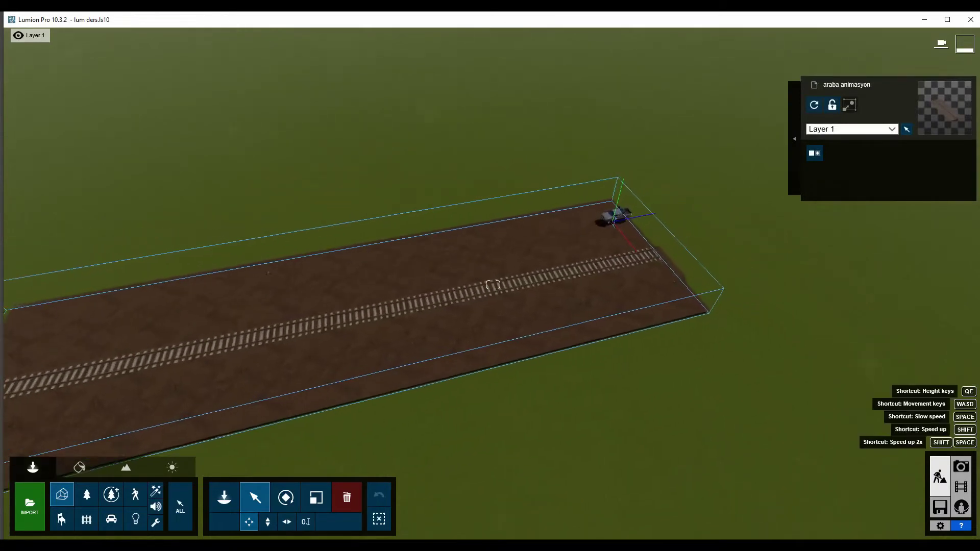
right_click_drag(416, 286, 270, 445)
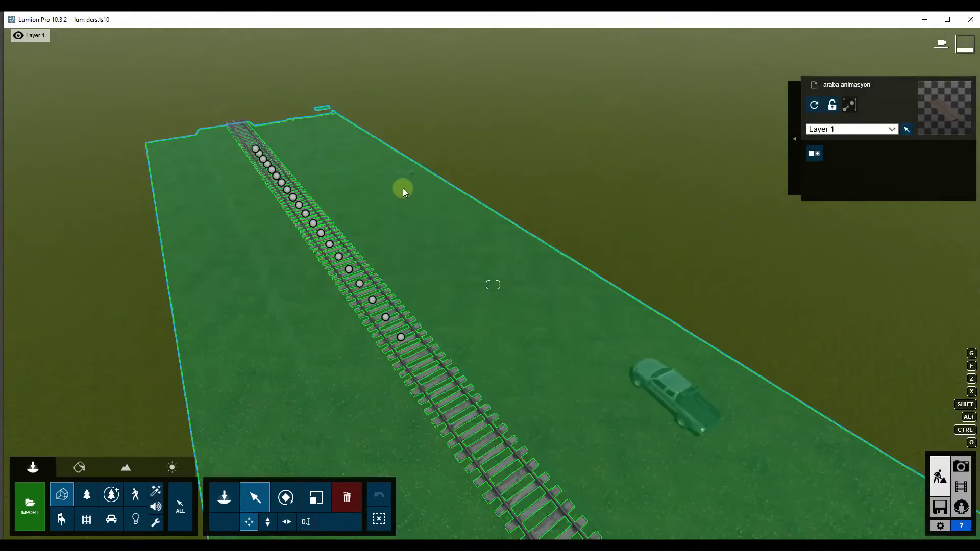
right_click_drag(400, 213, 426, 258)
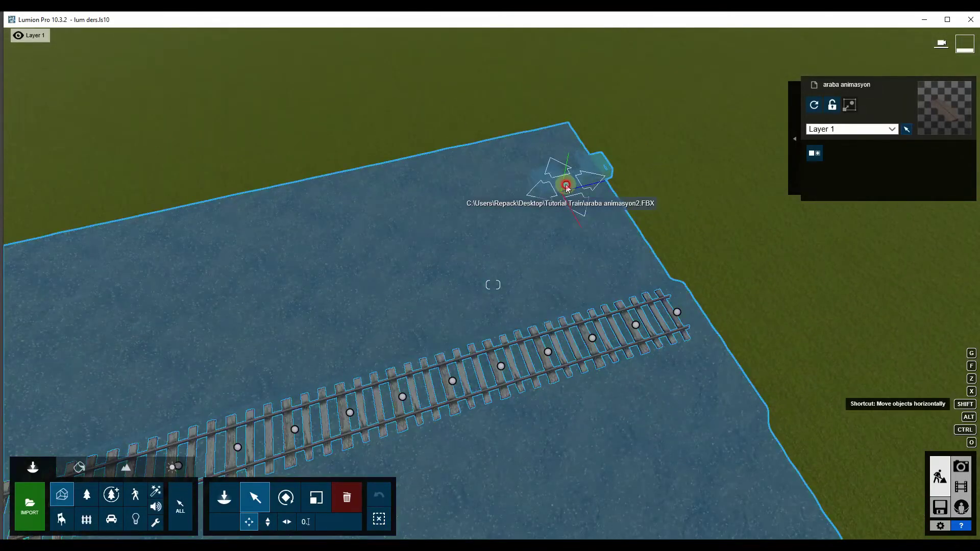
left_click_drag(565, 185, 561, 182)
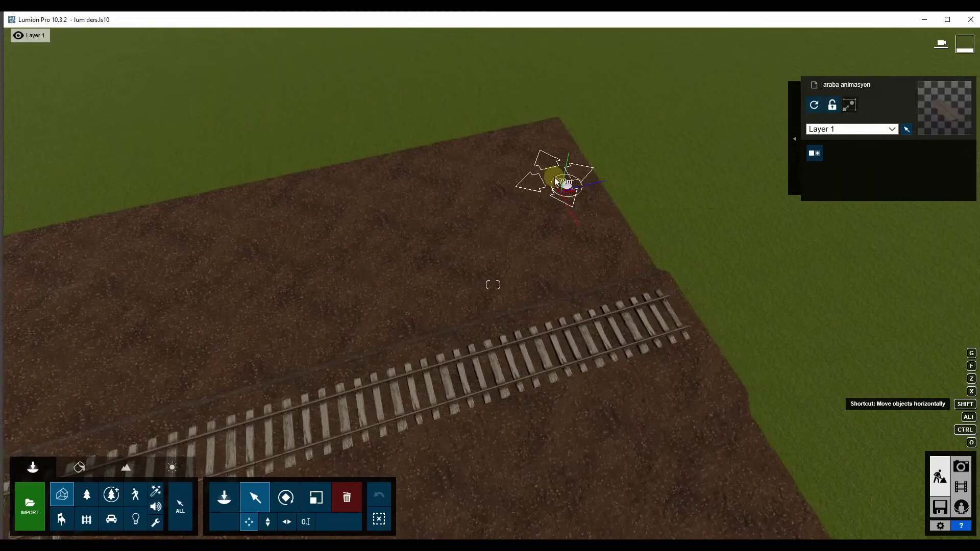
left_click_drag(556, 182, 555, 179)
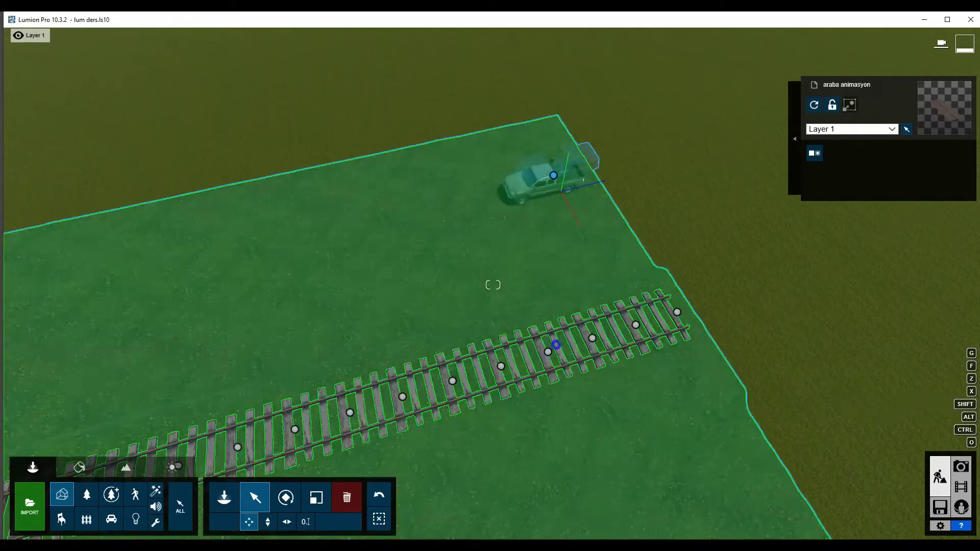
right_click_drag(556, 218, 515, 240)
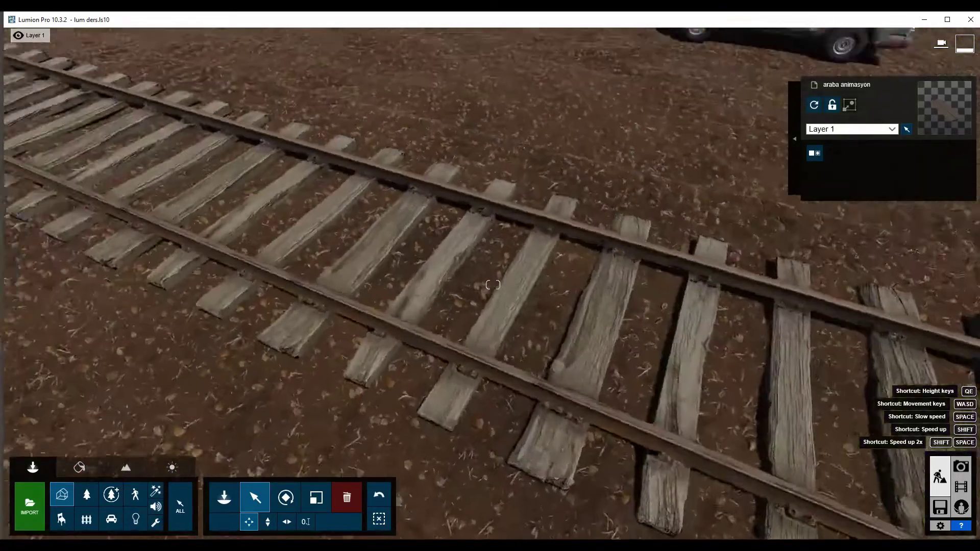
mouse_move(493, 285)
right_mouse_down()
mouse_move(492, 235)
mouse_move(483, 284)
mouse_move(447, 285)
right_mouse_up()
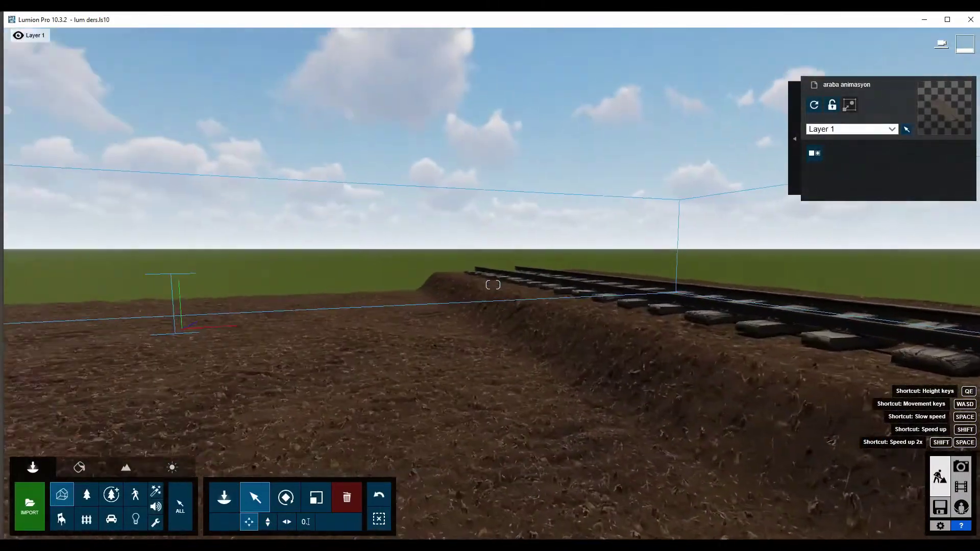
- Raise the car model to about 1.48 m so it sits beside the rails
left_click(267, 522)
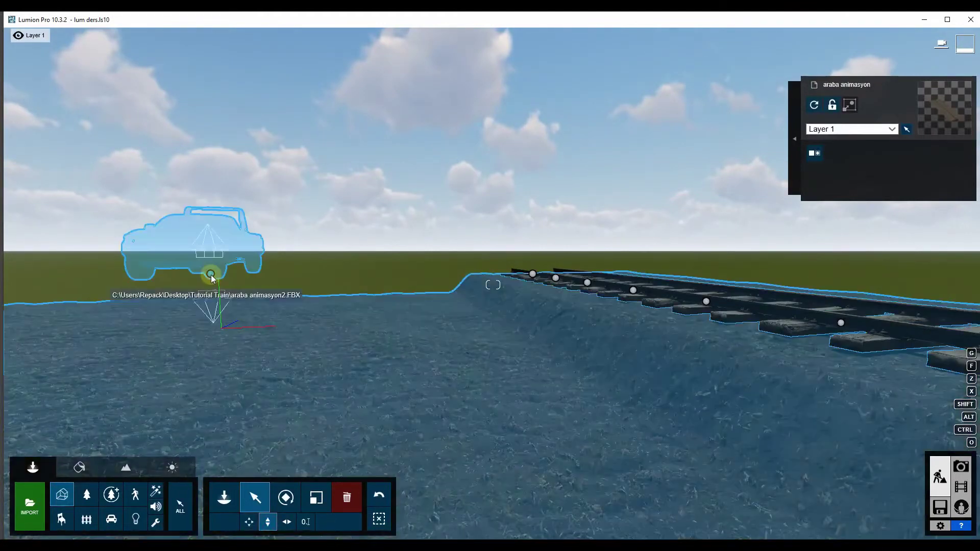
left_click_drag(211, 277, 212, 259)
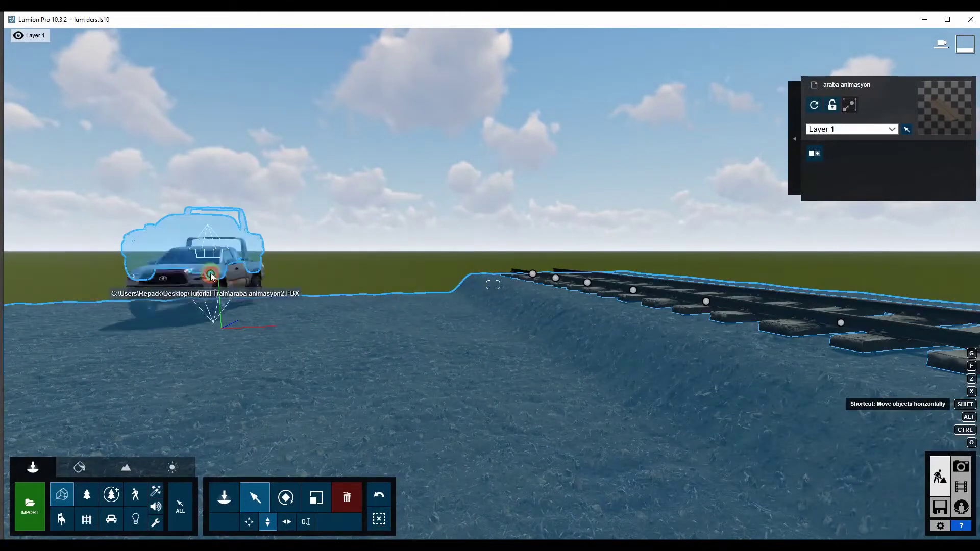
right_click_drag(211, 252, 358, 253)
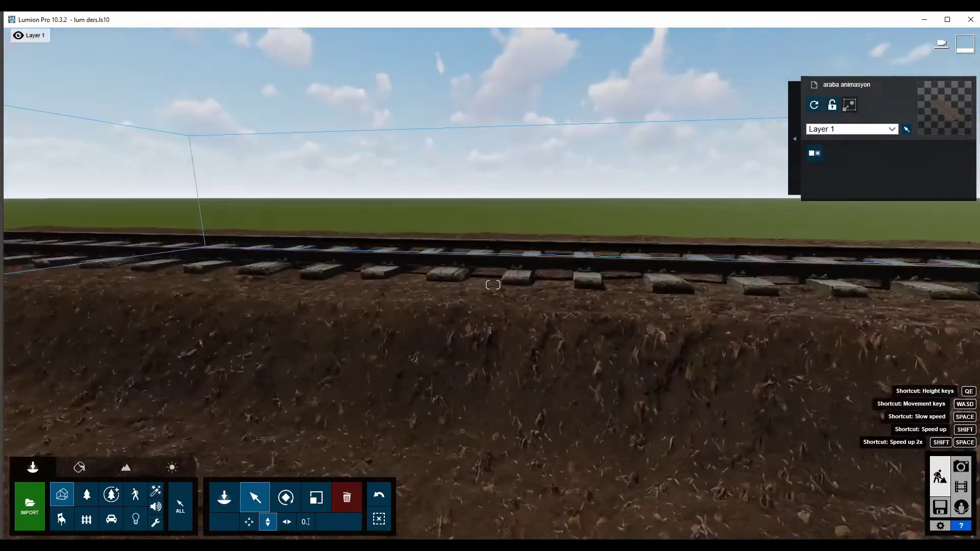
right_click_drag(492, 284, 492, 284)
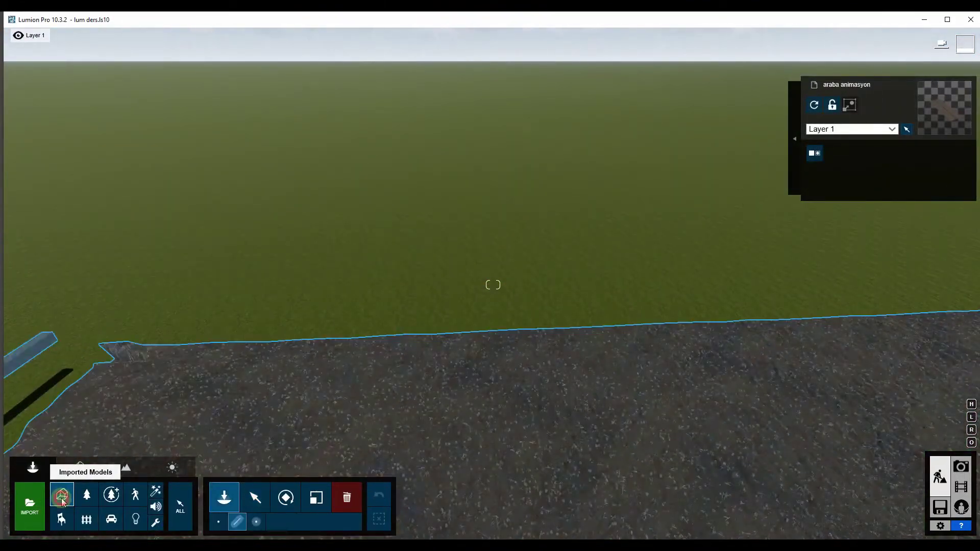
left_click(62, 500)
mouse_move(102, 288)
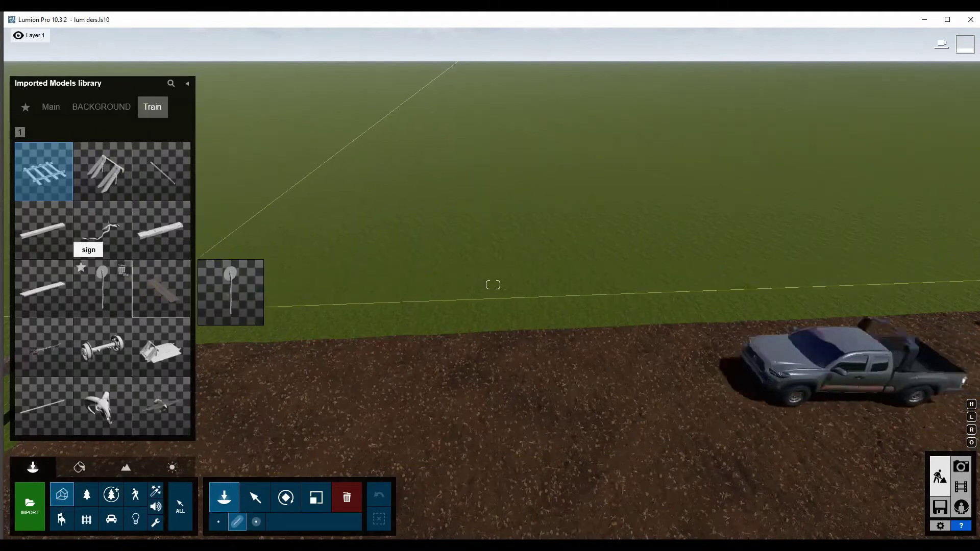
- Place the ubjuddqda rock cliff from the Imported Models Main group onto the dirt terrain
left_click(97, 107)
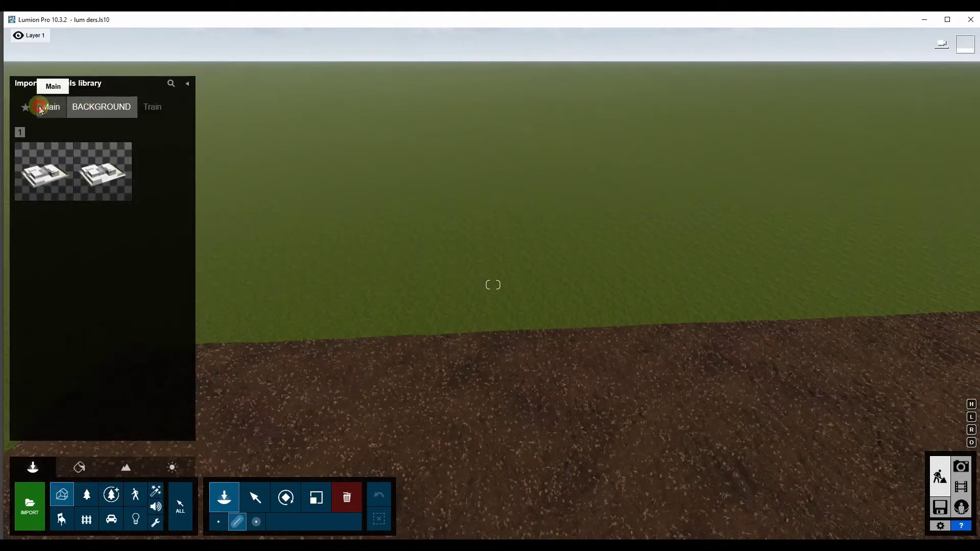
left_click(50, 106)
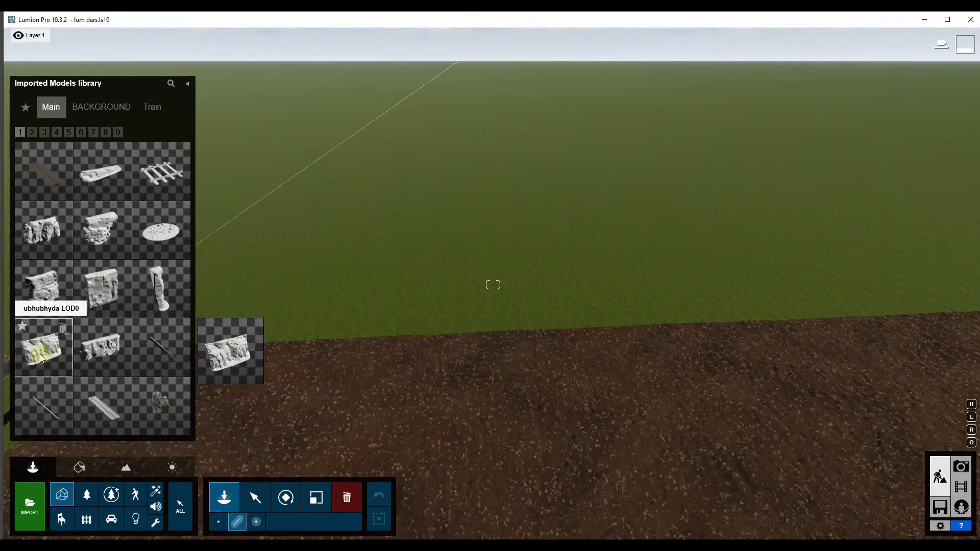
left_click(100, 296)
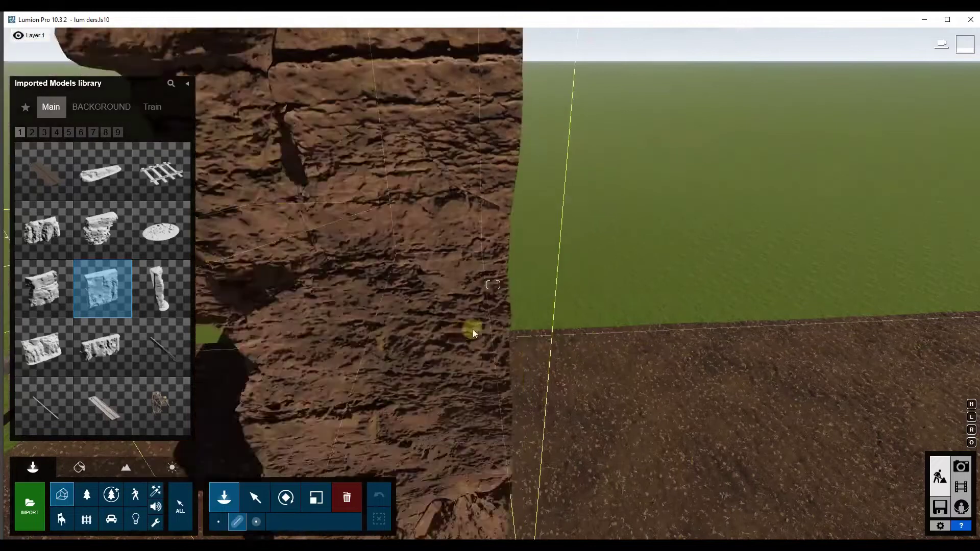
key("d")
key("Return")
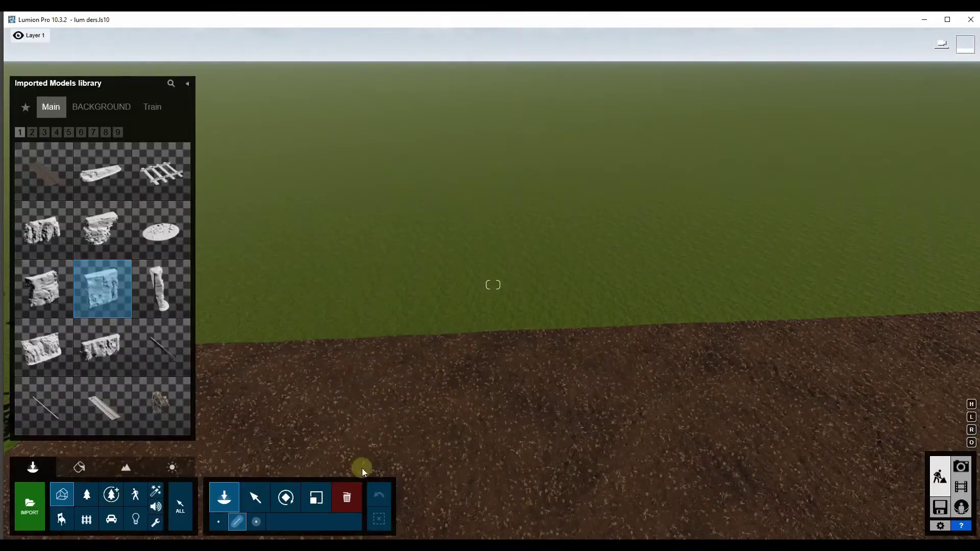
left_click_drag(352, 373, 462, 281)
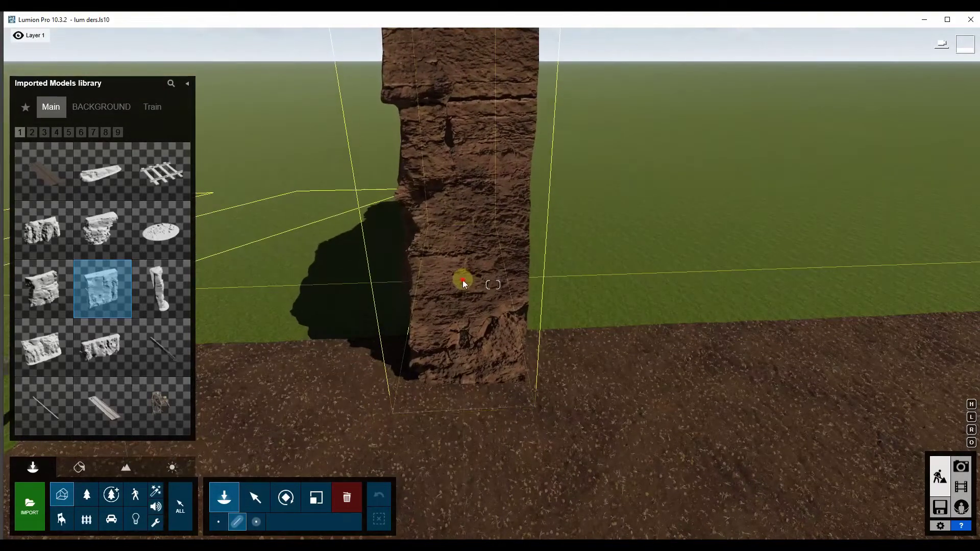
key("Return")
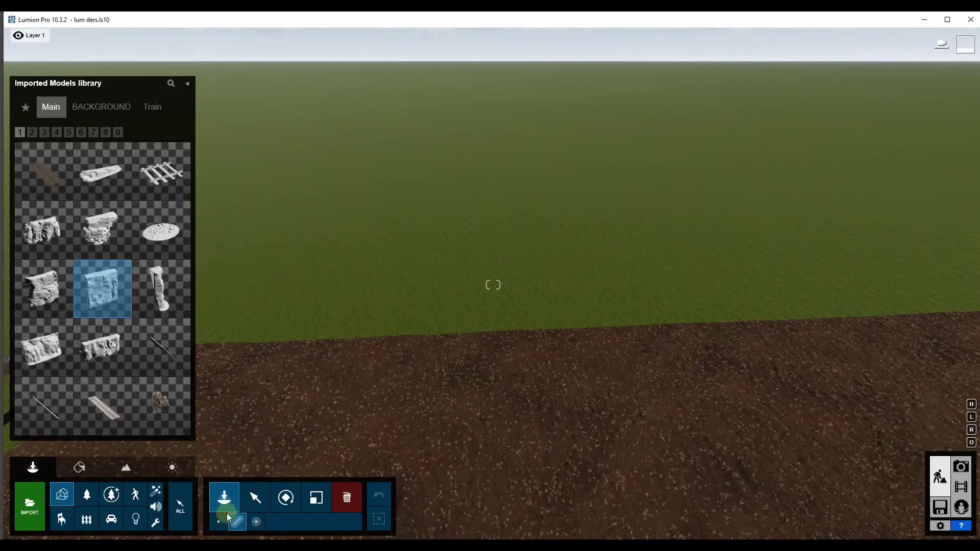
left_click(253, 500)
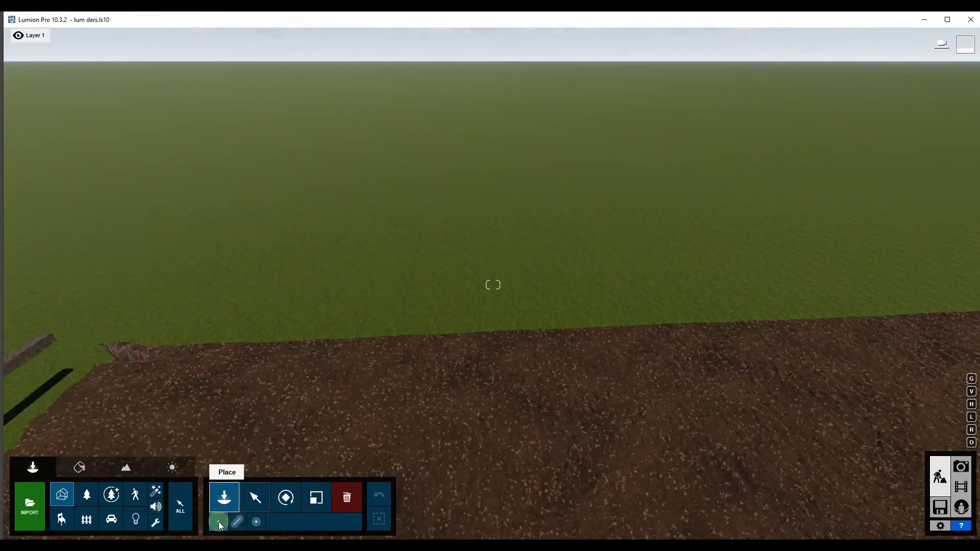
left_click(218, 522)
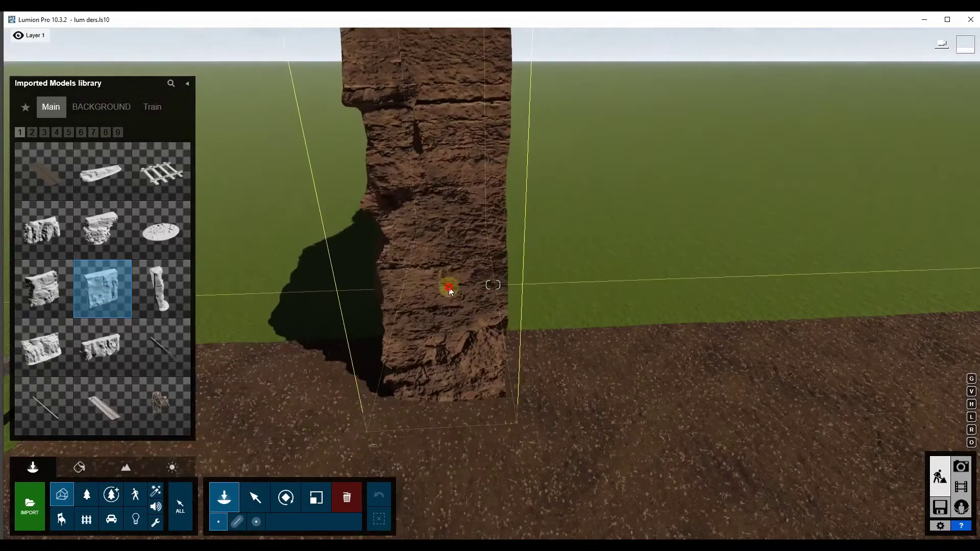
left_click(448, 284)
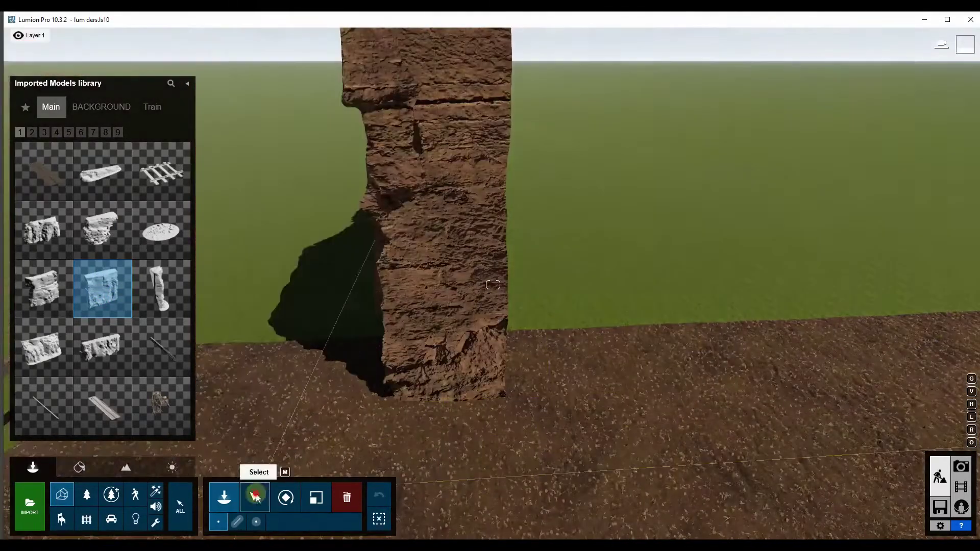
- Rotate the placed cliff around its vertical axis to line up with the terrain
left_click(255, 498)
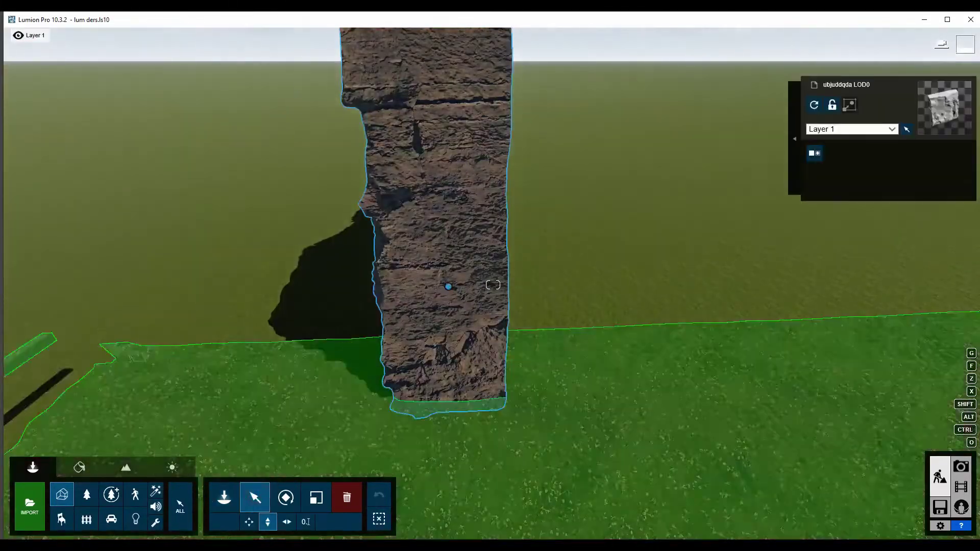
key("s")
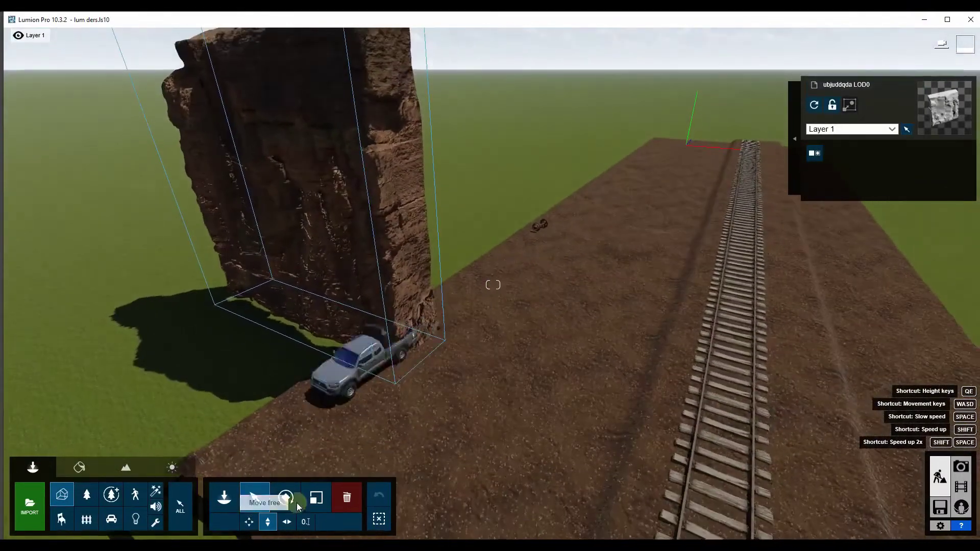
left_click(295, 522)
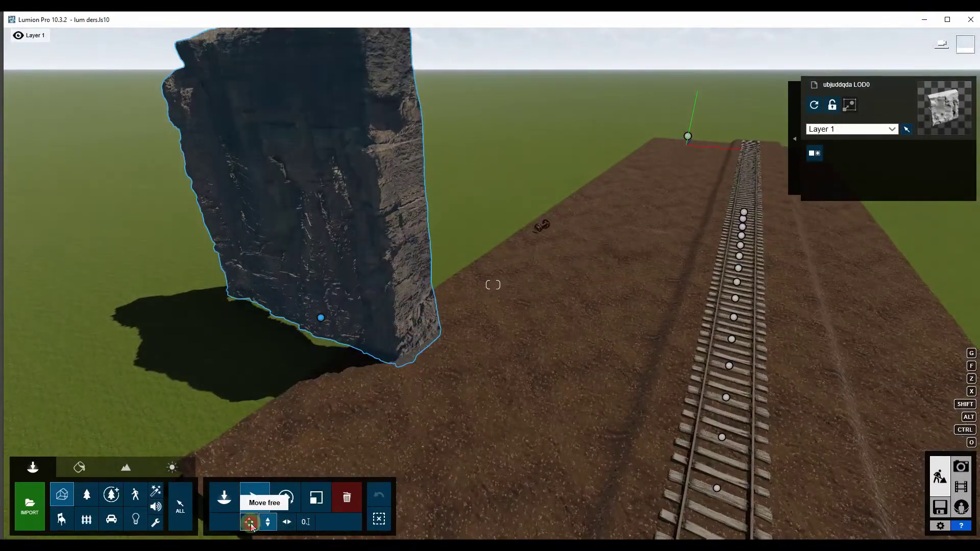
left_click(293, 496)
left_click_drag(463, 499, 485, 494)
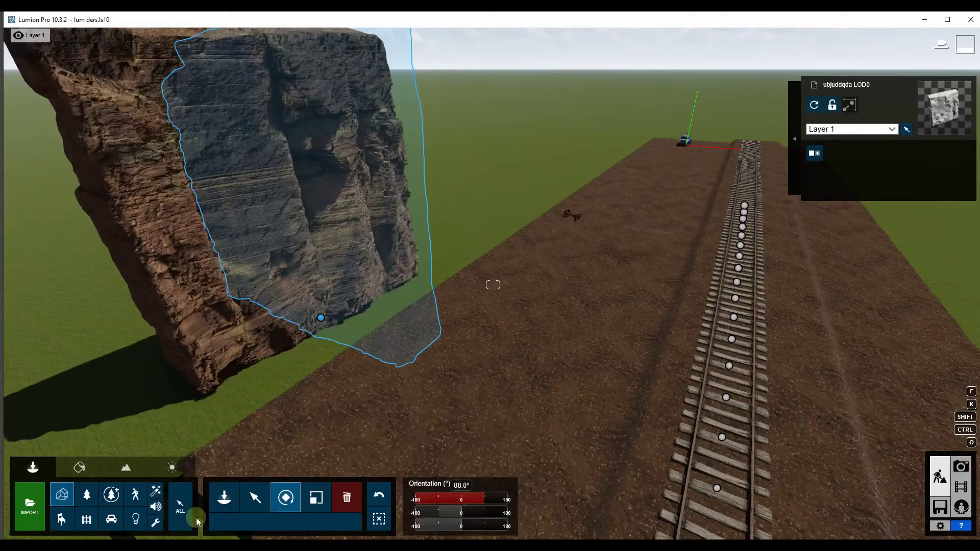
- Move the cliff beside the dirt strip, nudging it slightly to the left
left_click(249, 507)
left_click_drag(309, 317, 387, 336)
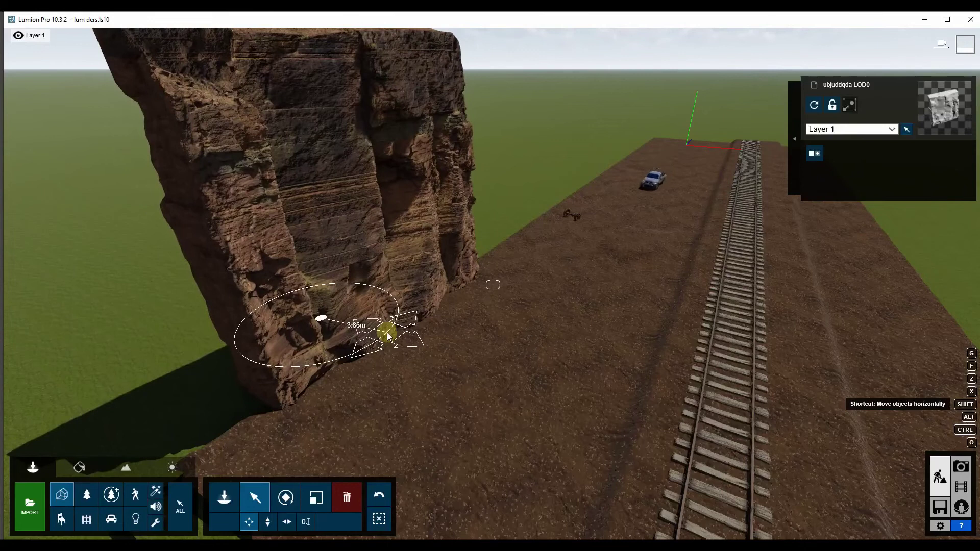
left_click_drag(387, 336, 436, 334)
mouse_move(437, 334)
right_mouse_down()
mouse_move(490, 286)
mouse_move(474, 302)
right_mouse_up()
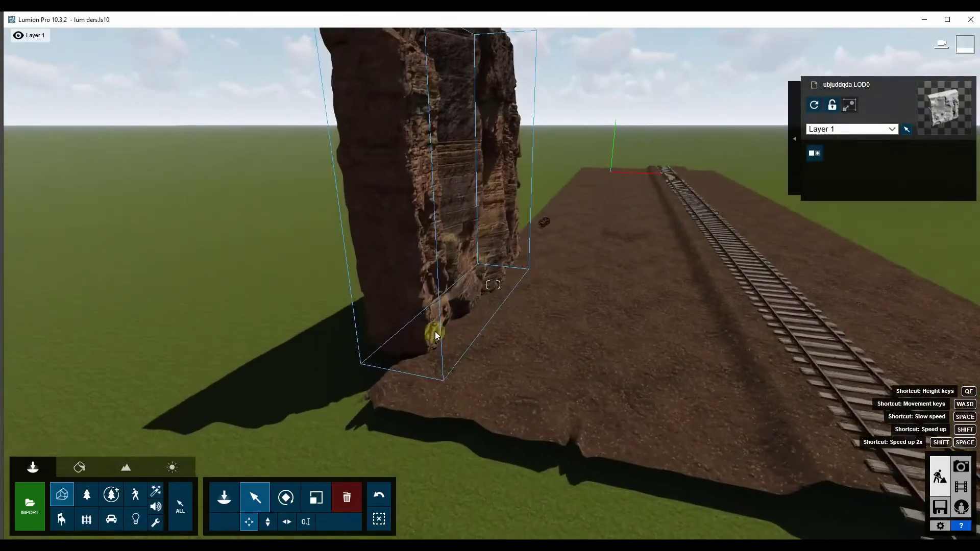
left_click_drag(466, 307, 454, 300)
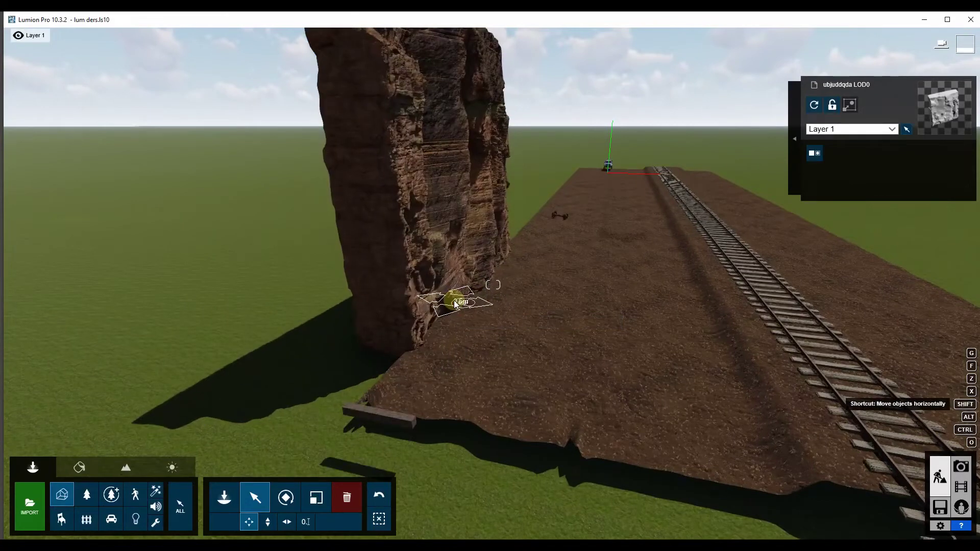
right_click_drag(493, 285, 493, 285)
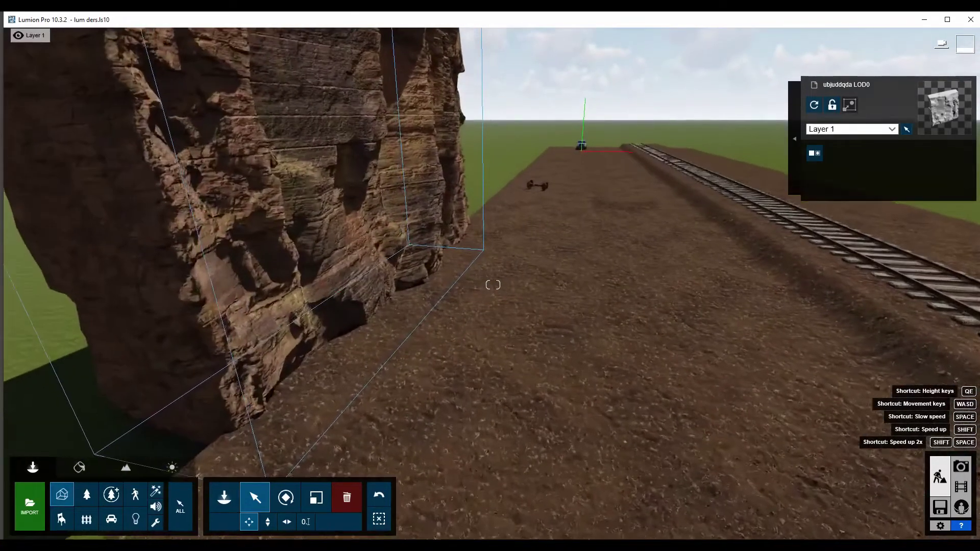
key("s")
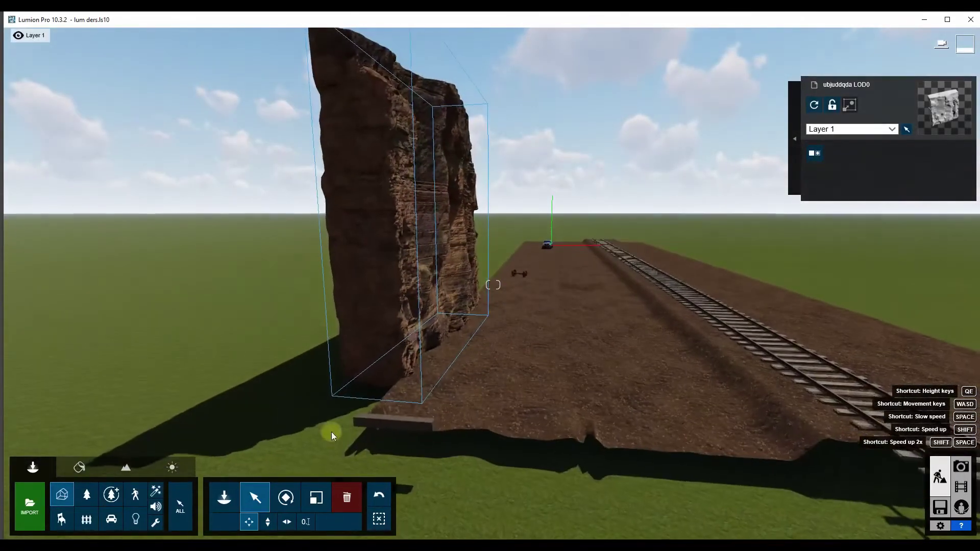
- Scale the cliff down to a smaller size and inspect it up close
left_click(322, 494)
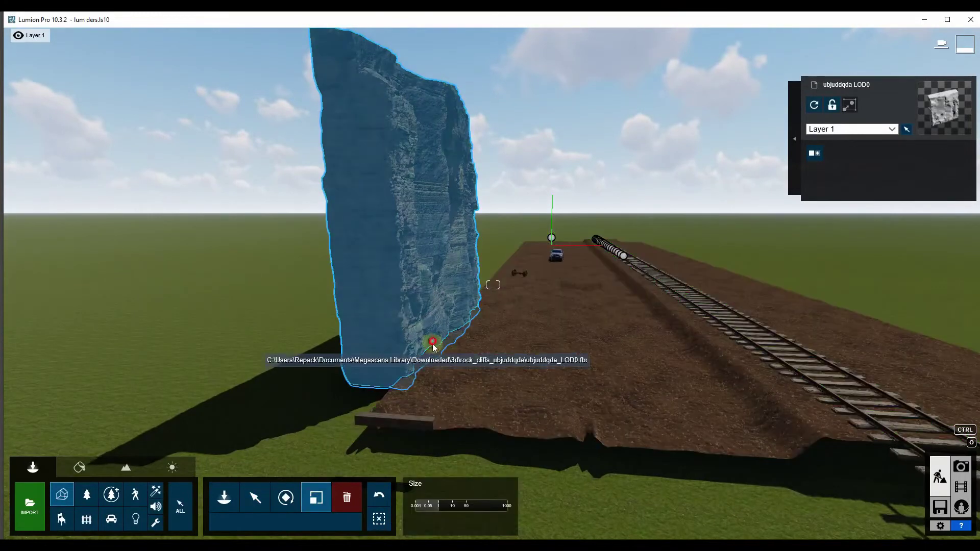
left_click_drag(433, 342, 430, 353)
left_click(432, 352)
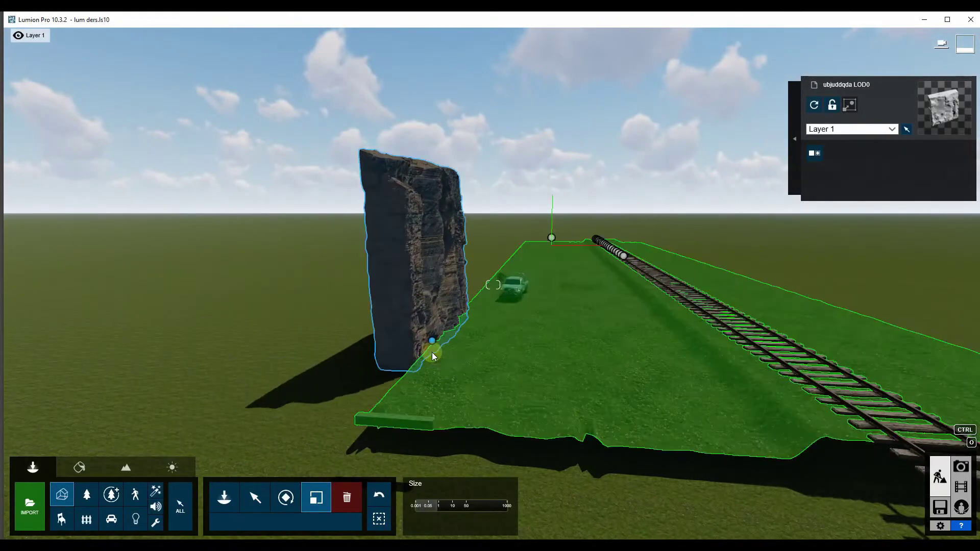
right_click_drag(432, 352, 357, 353)
right_click_drag(493, 285, 494, 285)
key("w")
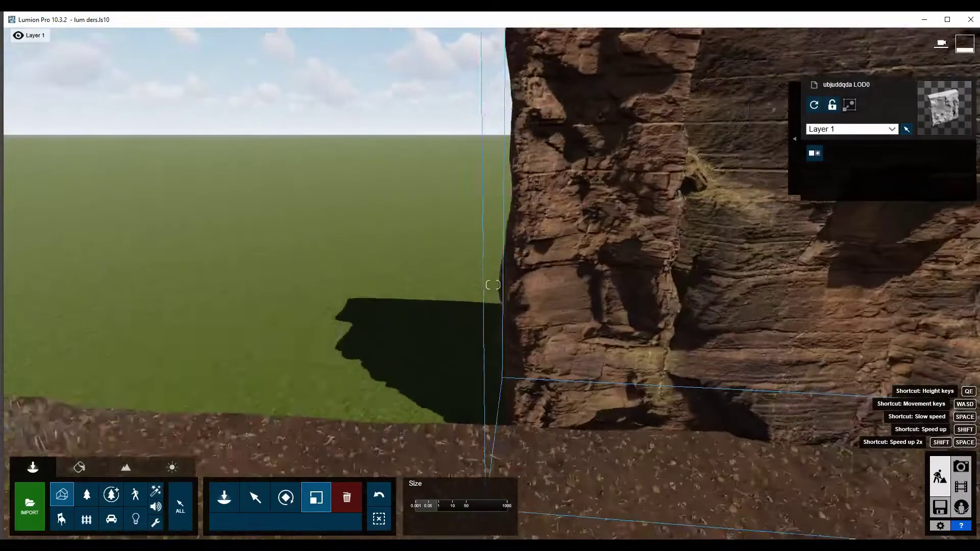
key("s")
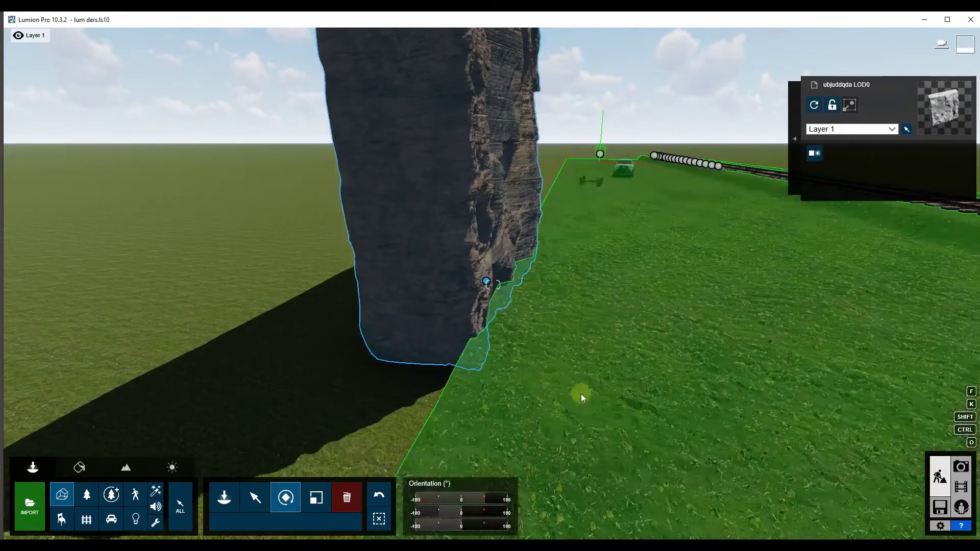
right_click_drag(580, 393, 581, 393)
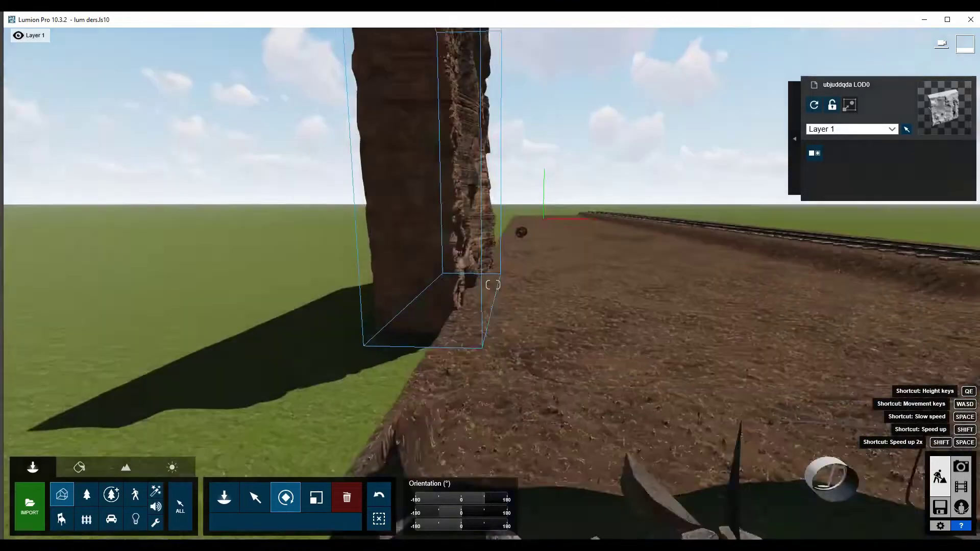
right_click_drag(581, 393, 584, 437)
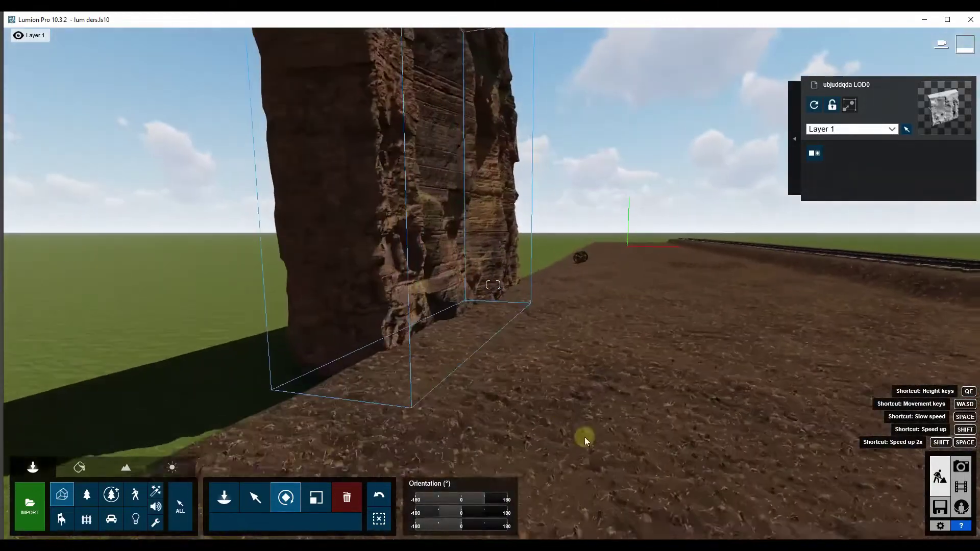
- Shift the cliff slightly along the ground near the truck and view it whole
left_click(255, 497)
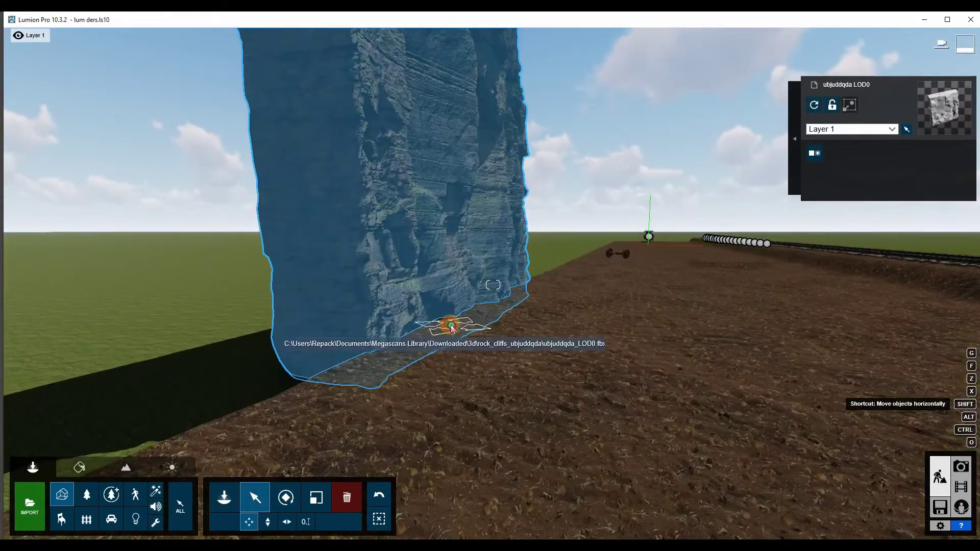
left_click_drag(451, 327, 455, 330)
right_click_drag(458, 330, 398, 316)
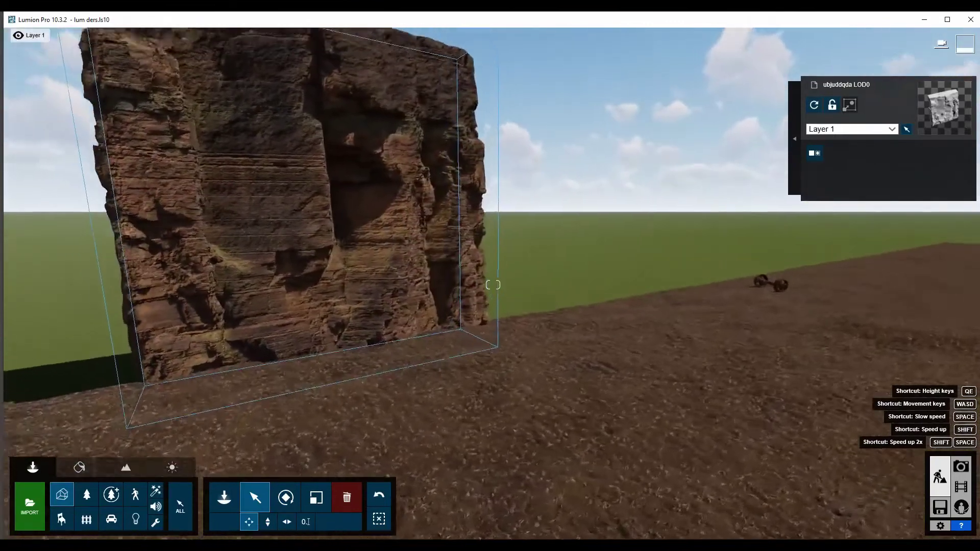
right_click_drag(493, 285, 230, 431)
key("s")
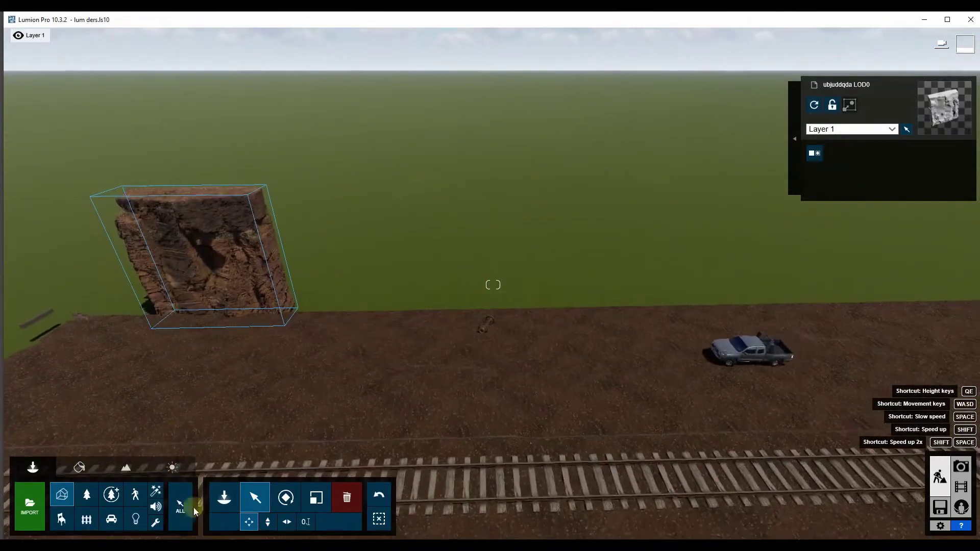
mouse_move(225, 317)
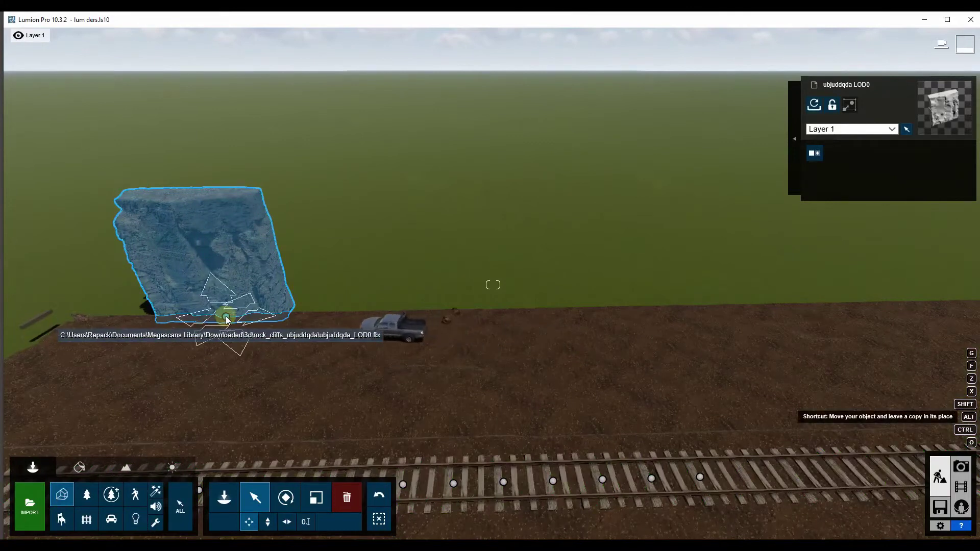
- Copy the rock about 41 m to the right and place another cliff model on the terrain
left_click_drag(227, 320, 794, 316, "alt")
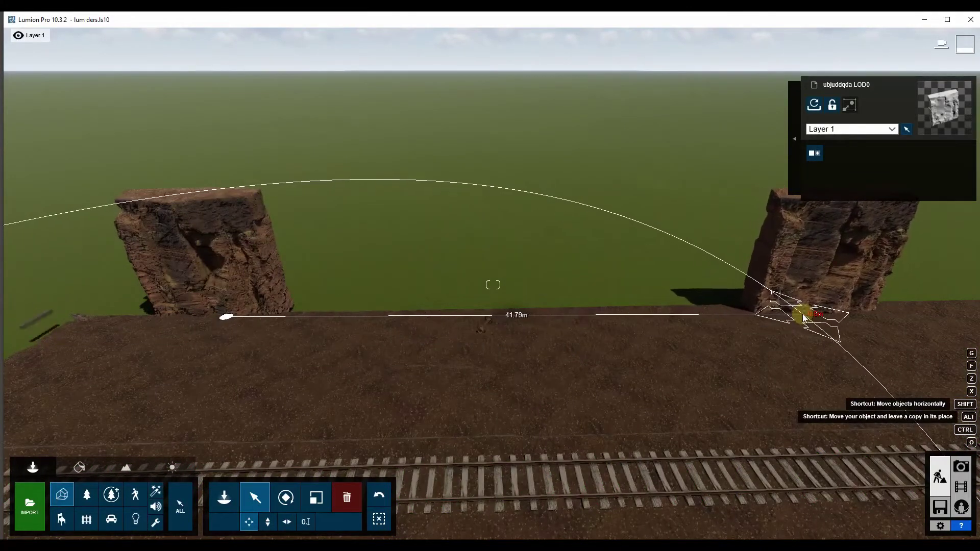
left_click_drag(800, 316, 801, 314, "alt")
left_click(58, 499)
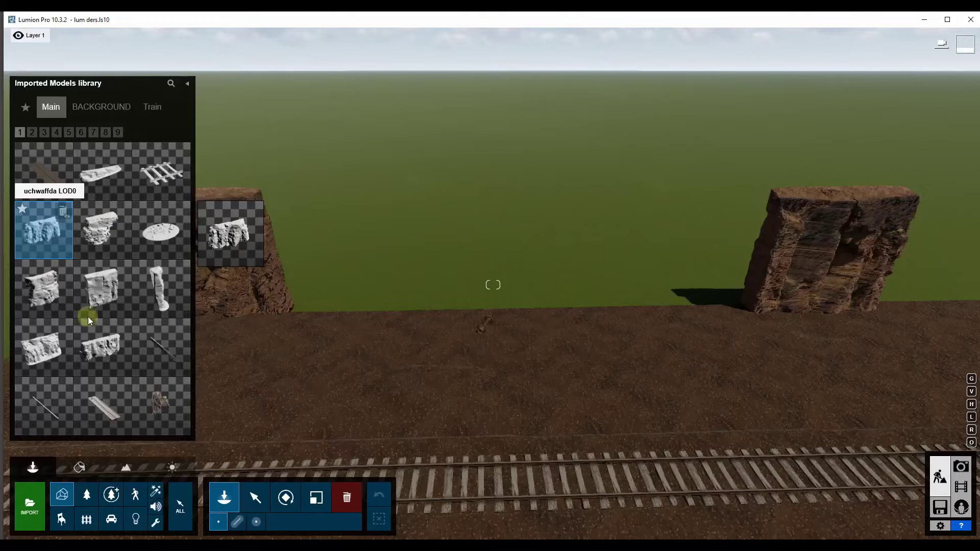
left_click(334, 305)
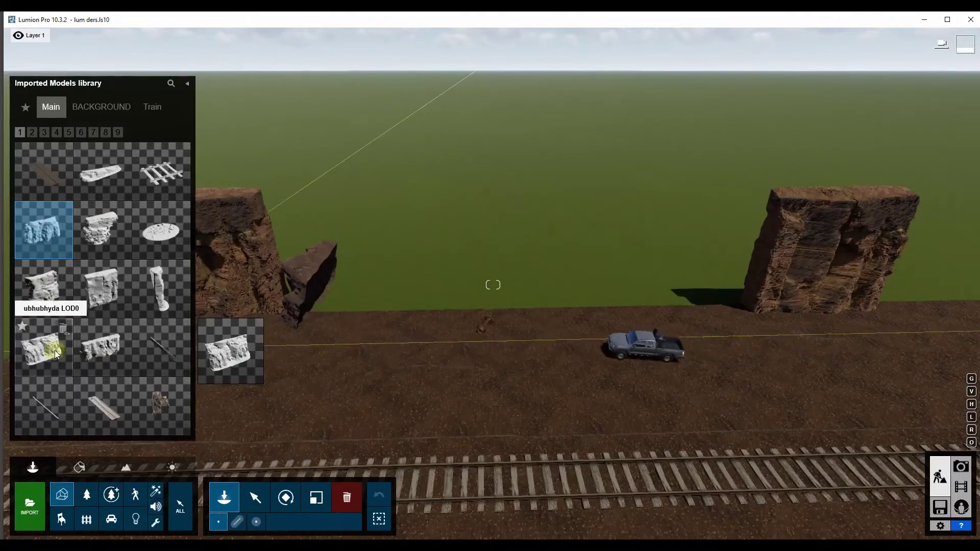
- Place a different tall rock mid-scene and a second small rock nearby
left_click(76, 350)
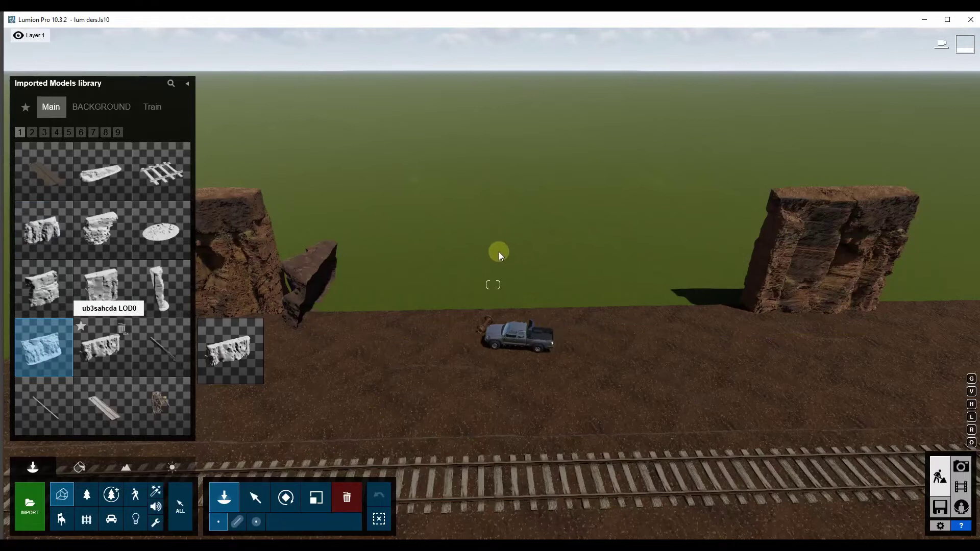
left_click(479, 257)
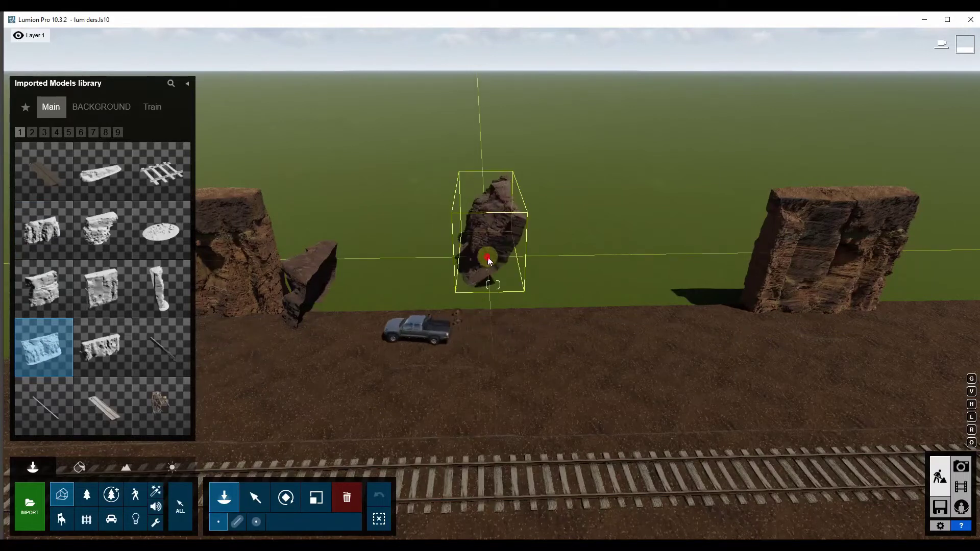
left_click(607, 231)
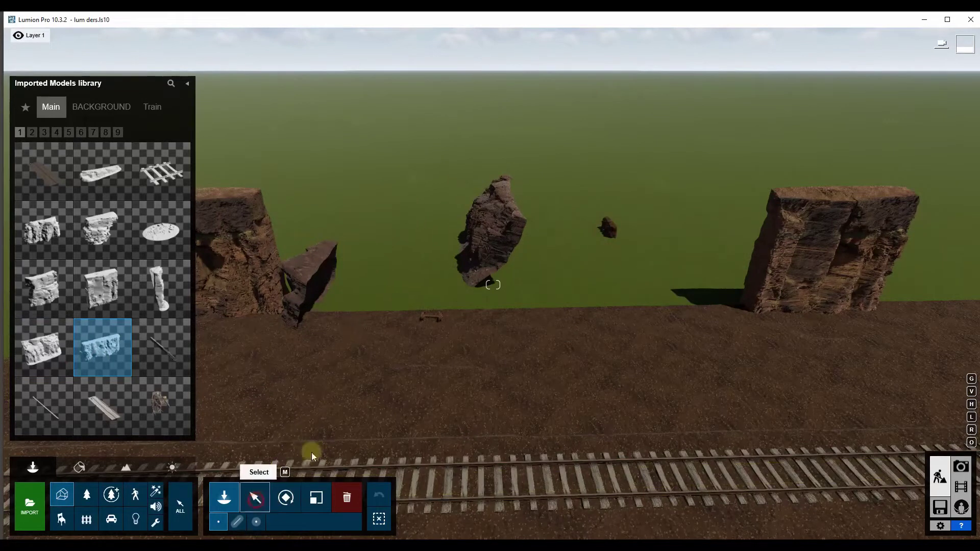
- Select the new rock and try turning its heading to 96°, then undo the rotation
key("m")
right_click_drag(313, 455, 384, 297)
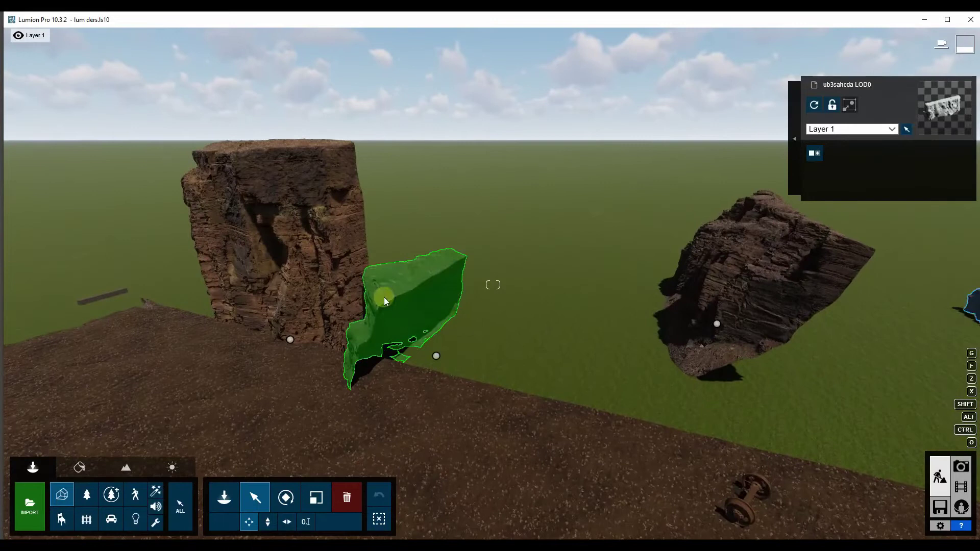
left_click(384, 297)
key("r")
left_click_drag(476, 503, 488, 501)
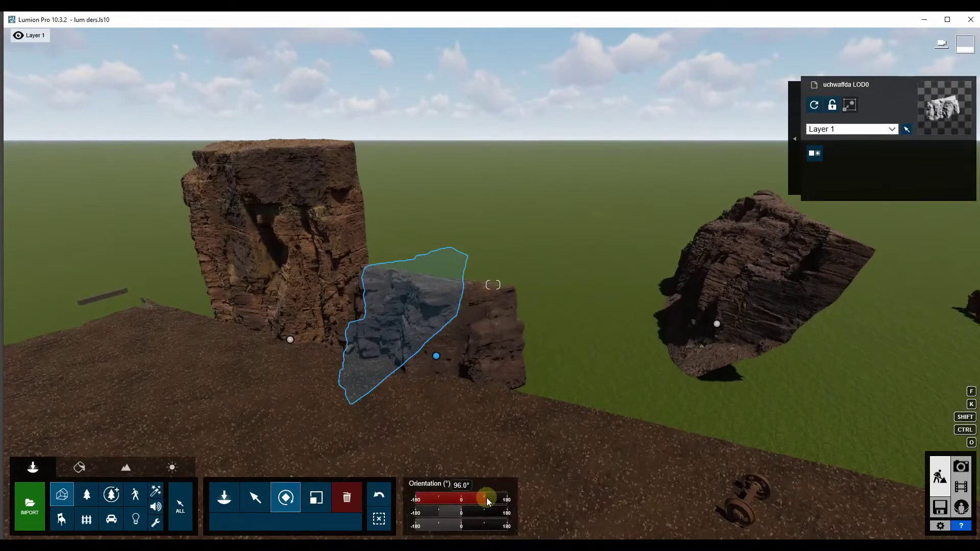
key("ctrl+z")
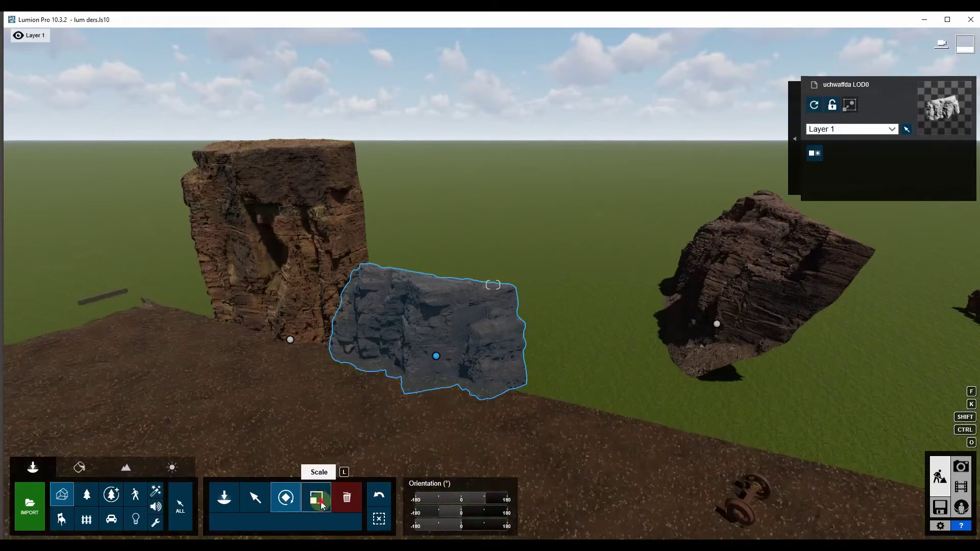
- Enlarge the rock into a large cliff block and move it 3.27 m to the right
left_click(317, 498)
left_click_drag(434, 354, 451, 329)
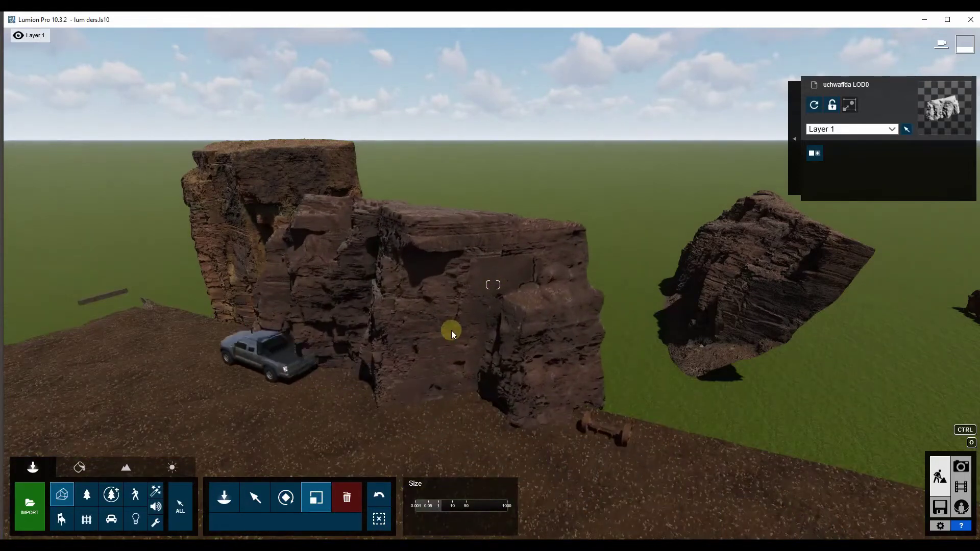
left_click(258, 510)
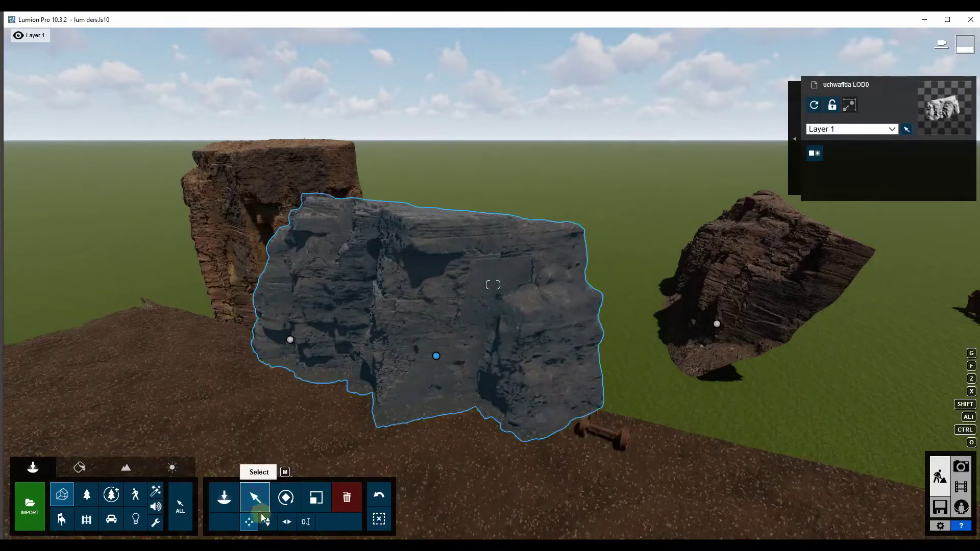
left_click_drag(436, 356, 517, 365)
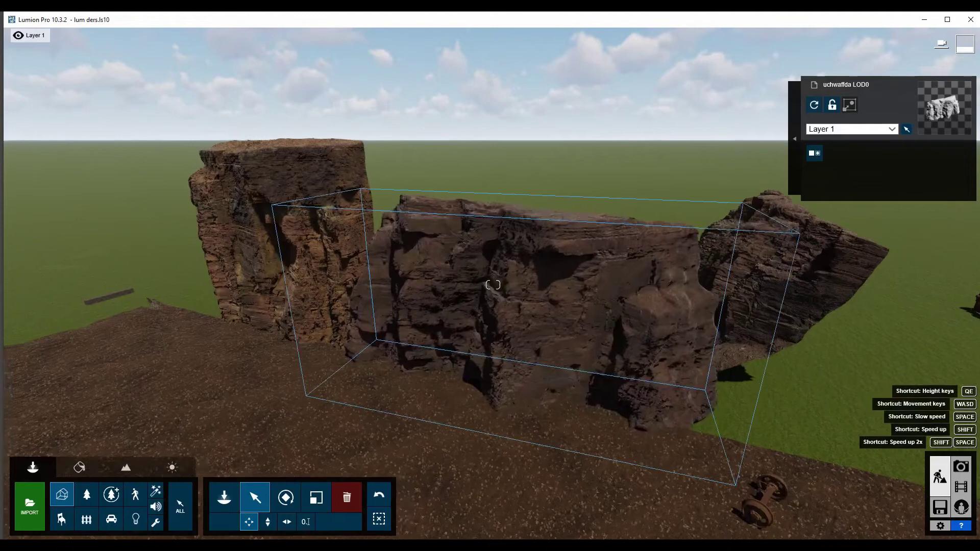
- Fine-tune the cliff block's position against the left pillar, checking it from several views
right_click_drag(517, 365, 587, 365)
key("w")
right_click_drag(493, 284, 493, 284)
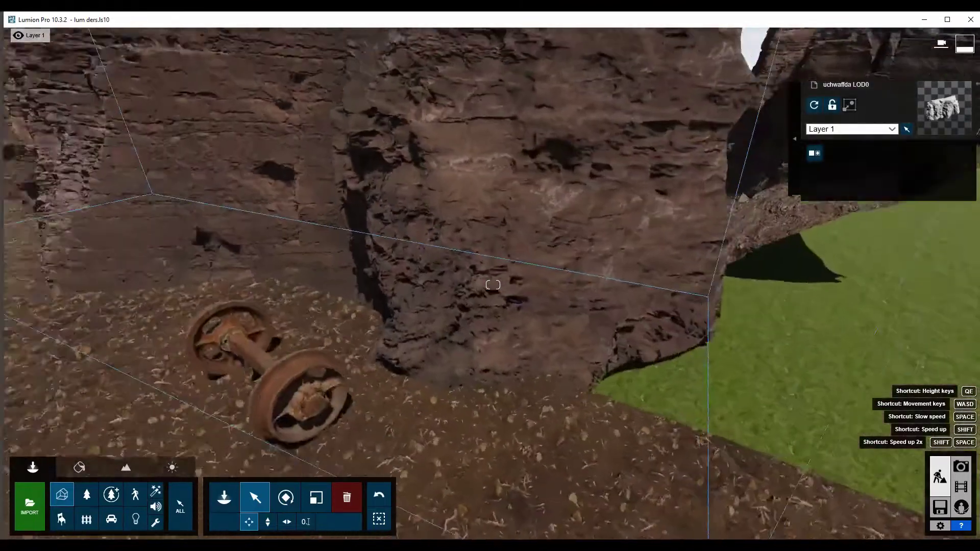
right_click_drag(492, 284, 468, 379)
left_click(539, 276)
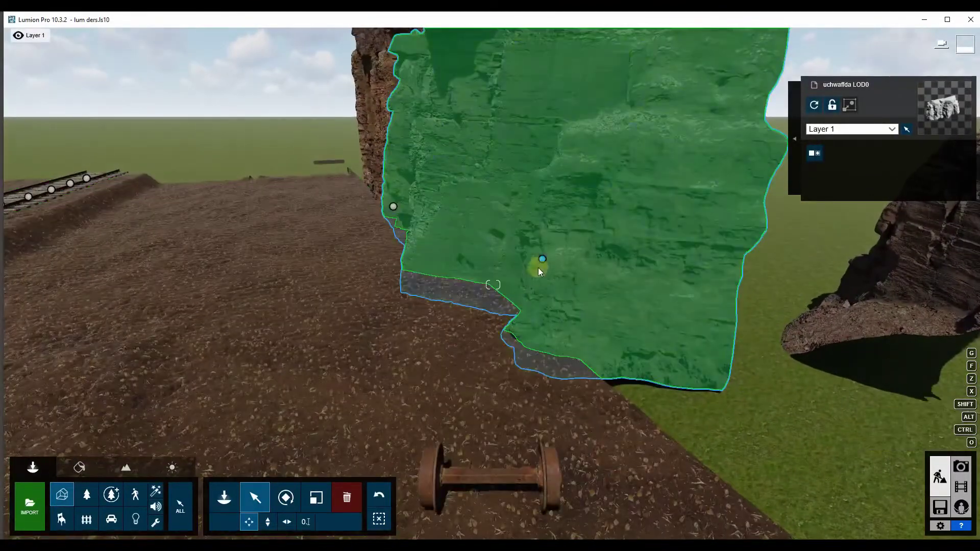
left_click_drag(539, 263, 535, 260)
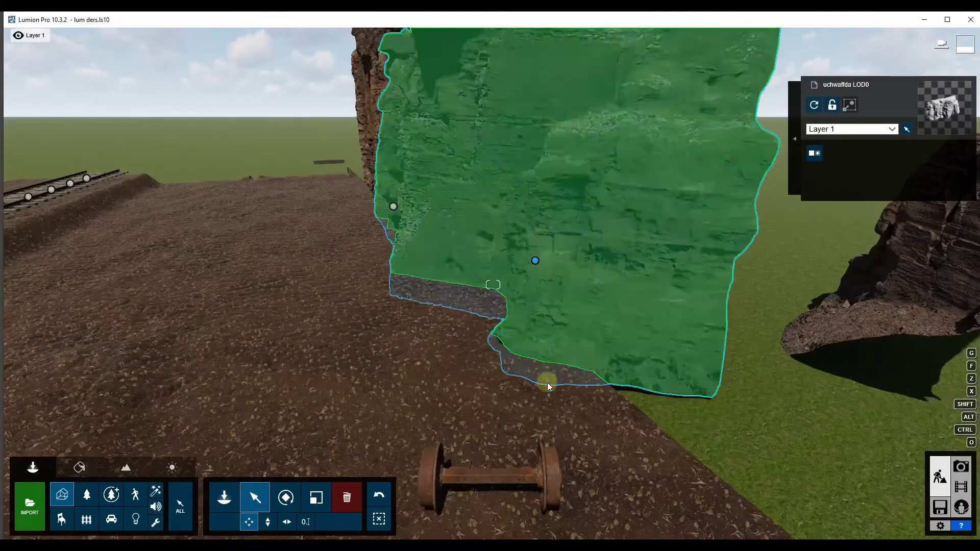
right_click_drag(492, 284, 493, 284)
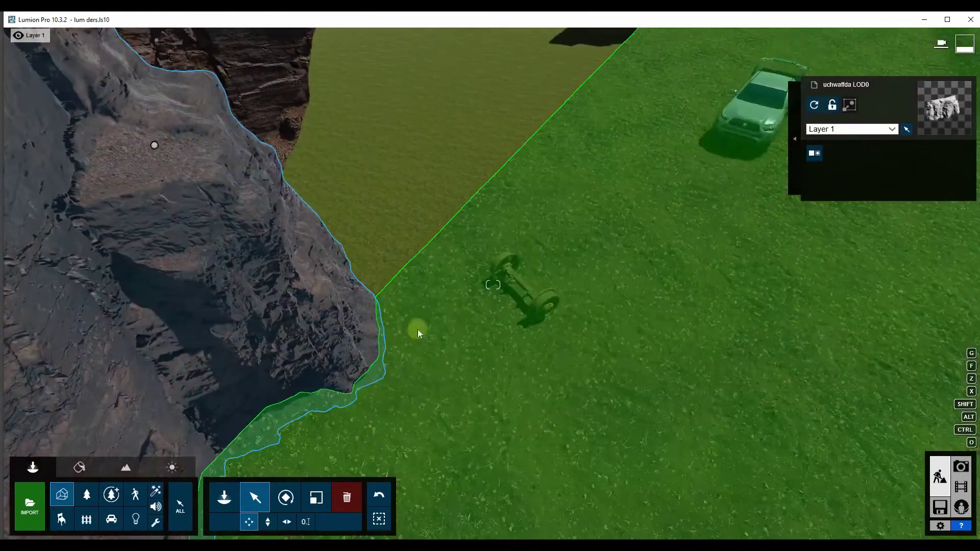
key("ctrl+z")
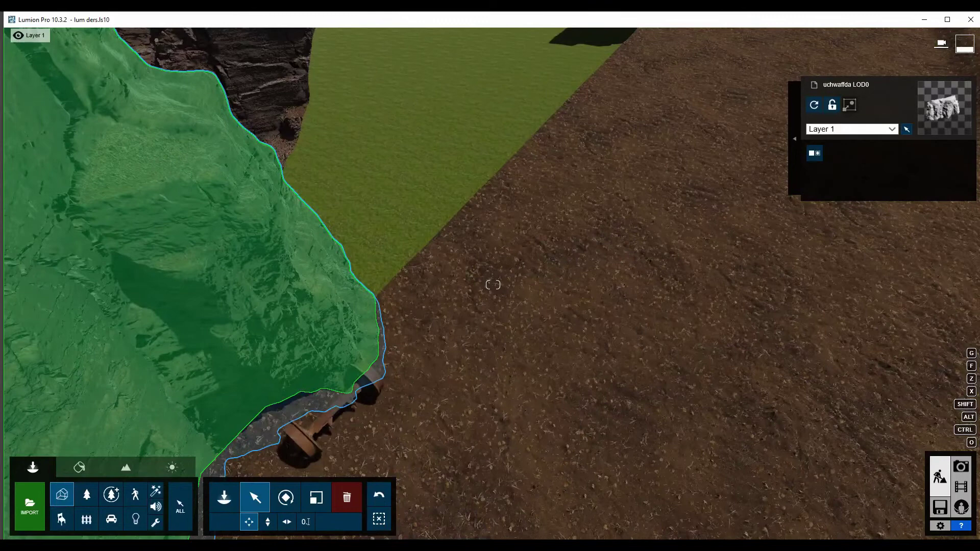
right_click_drag(492, 284, 493, 284)
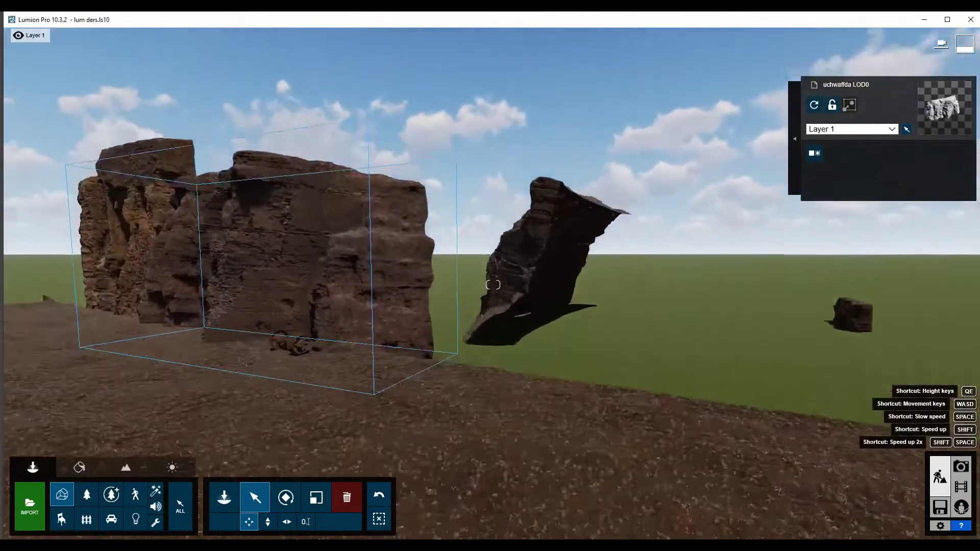
right_click_drag(268, 432, 268, 432)
left_click(286, 498)
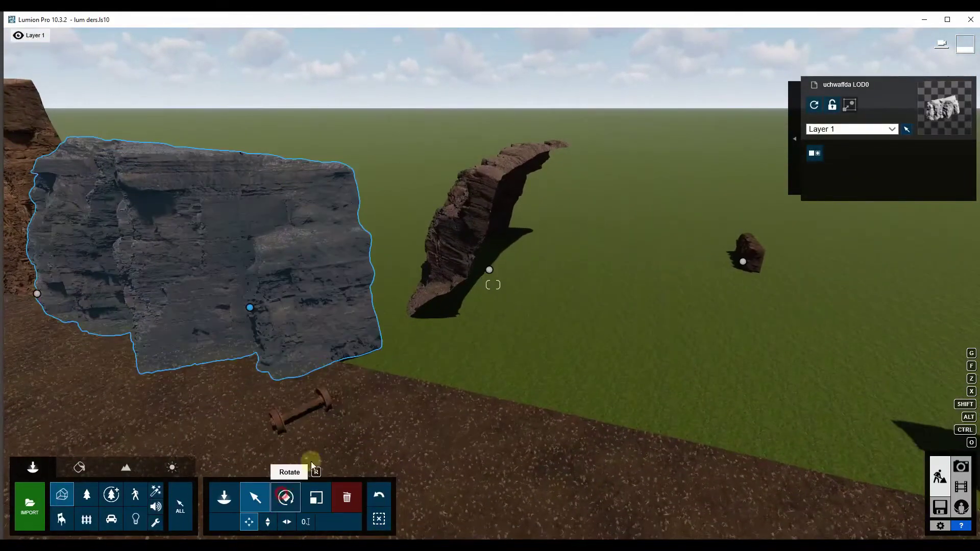
- Turn the ubhubhyda middle rock to face forward and slide it against the cliff wall
left_click(443, 269)
left_click_drag(475, 498, 479, 497)
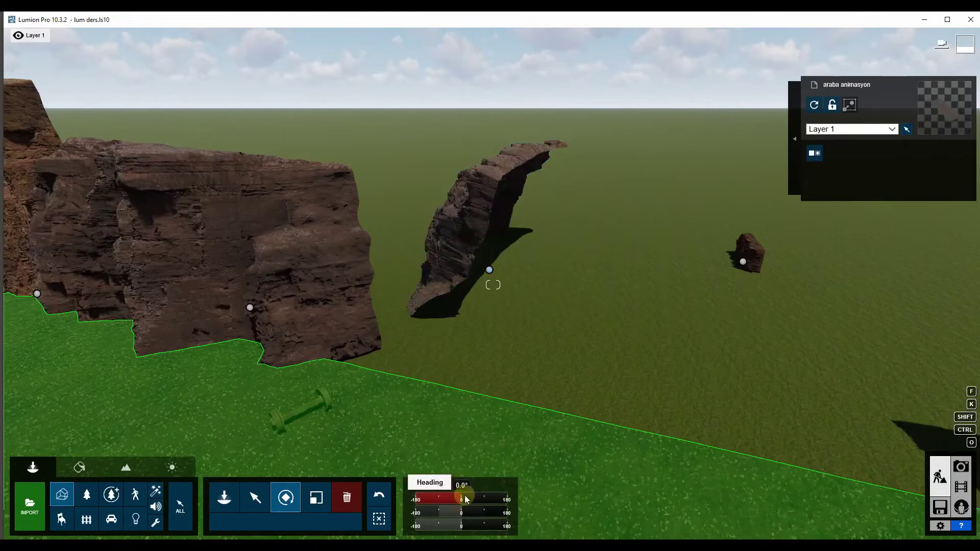
left_click(452, 264)
mouse_move(460, 497)
left_mouse_down()
mouse_move(485, 494)
mouse_move(468, 498)
left_mouse_up()
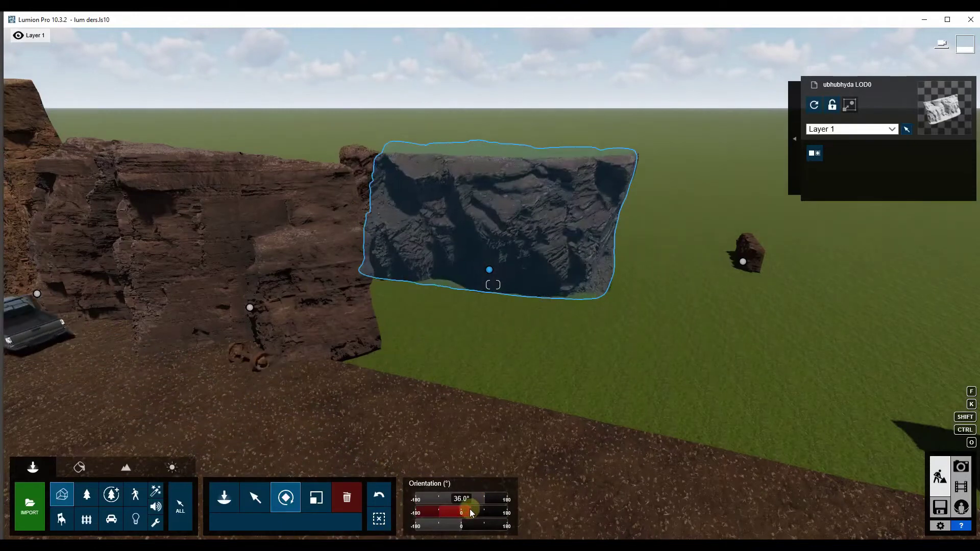
left_click(255, 498)
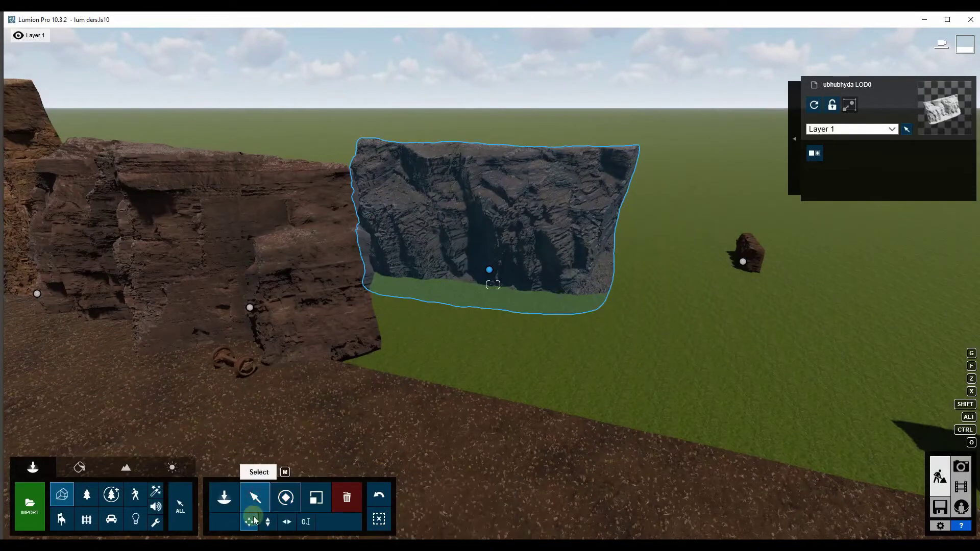
left_click_drag(490, 281, 520, 381)
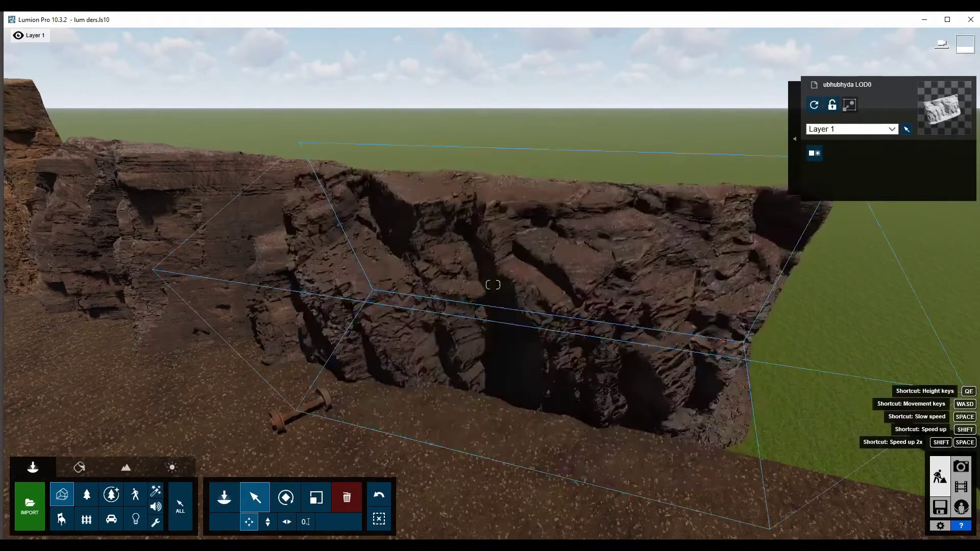
- Fine-tune the rock's heading to about 89° and nudge it 0.42 m into line
right_click_drag(537, 391, 491, 286)
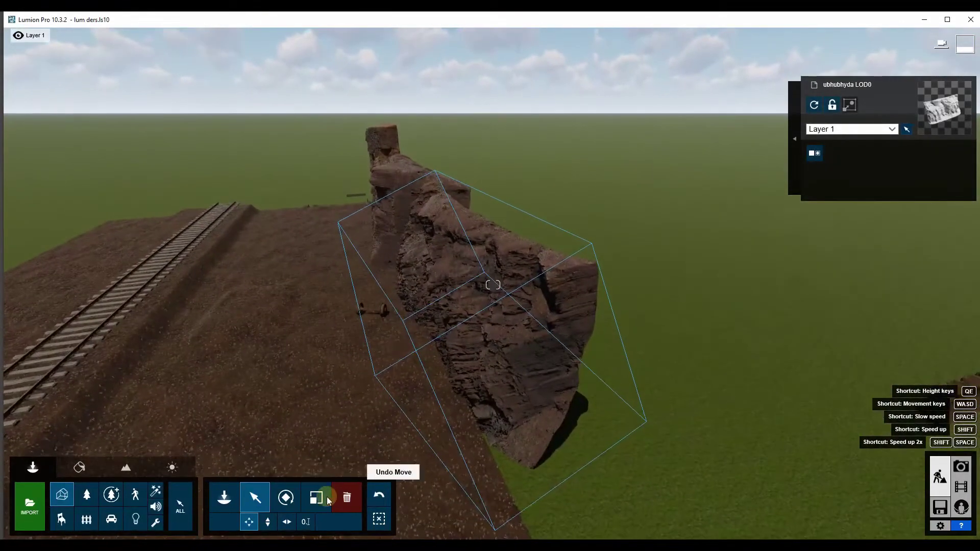
left_click(286, 498)
left_click_drag(489, 498, 484, 499)
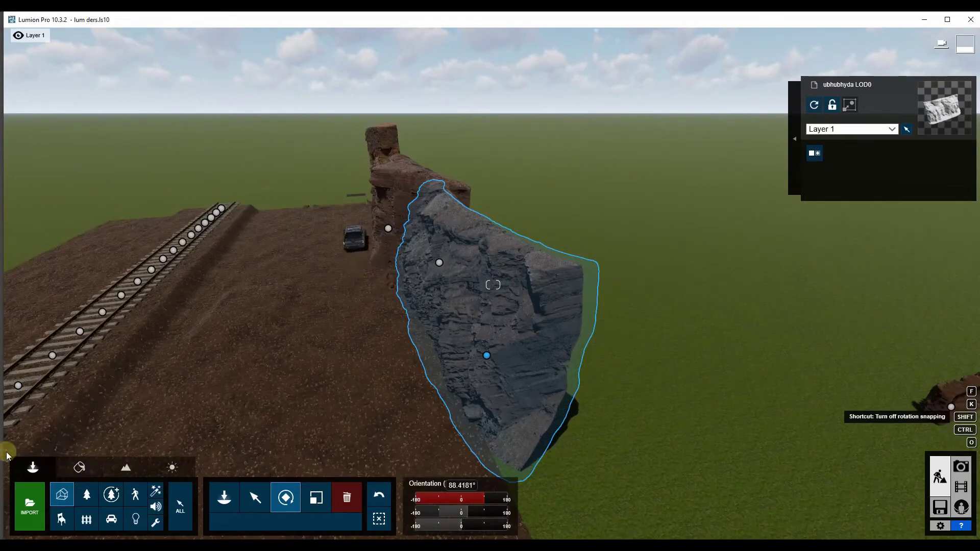
right_click_drag(490, 286, 388, 285)
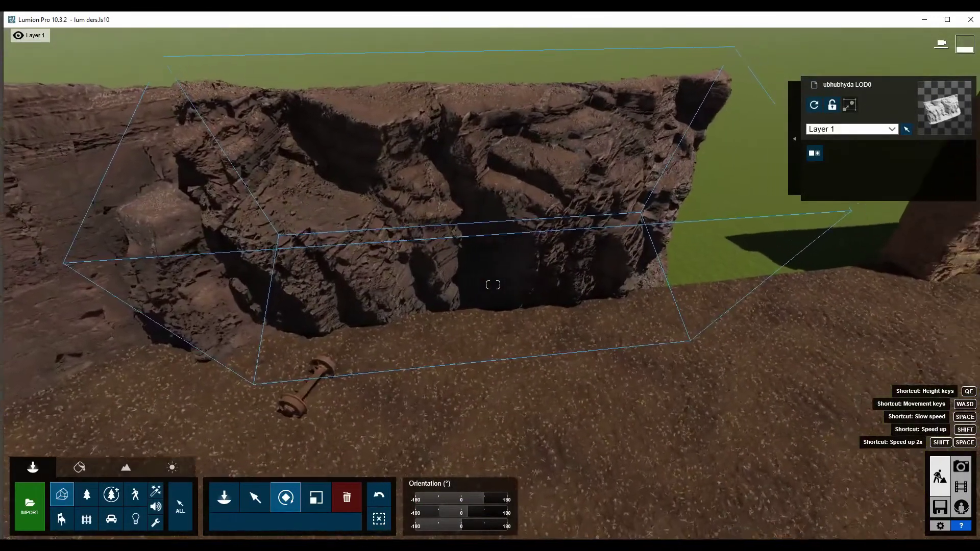
right_click_drag(490, 285, 173, 483)
left_click(250, 507)
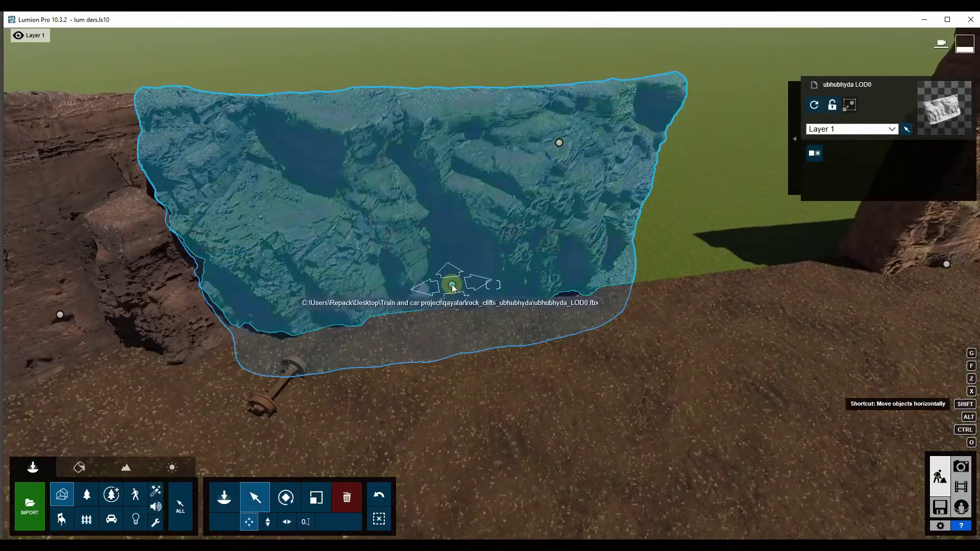
left_click_drag(452, 284, 459, 290)
- Copy the rock 23.65 m to the right to close the gap between pillars
right_click_drag(510, 313, 493, 285)
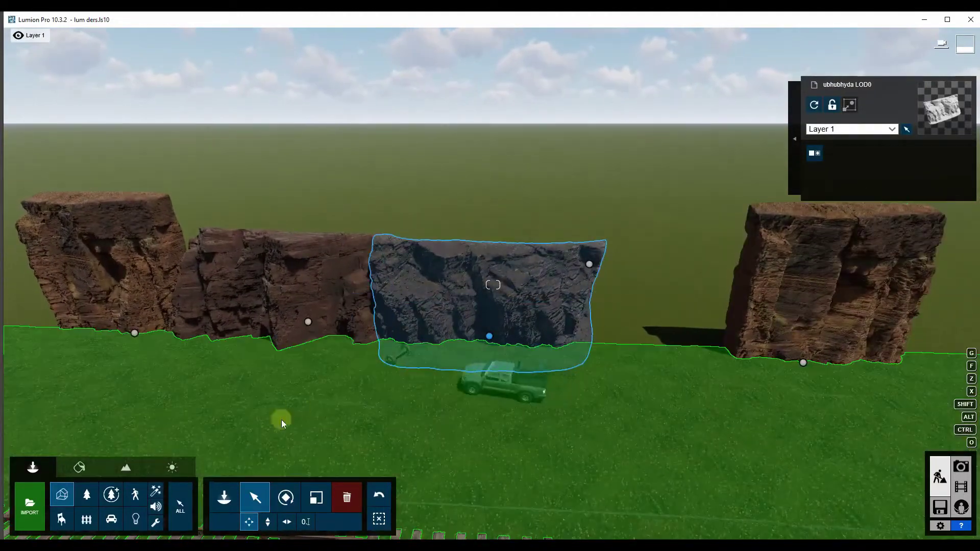
left_click_drag(281, 419, 279, 387)
left_click_drag(308, 322, 630, 321)
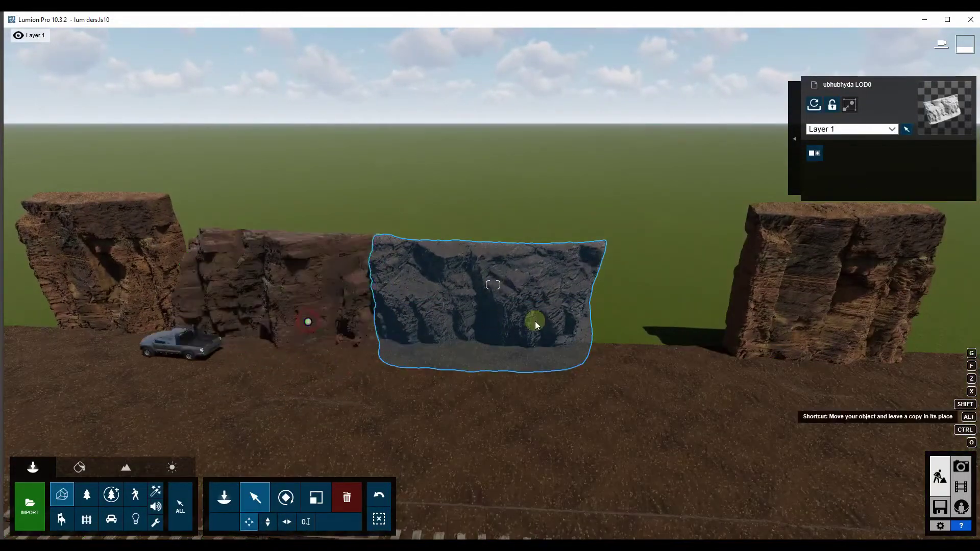
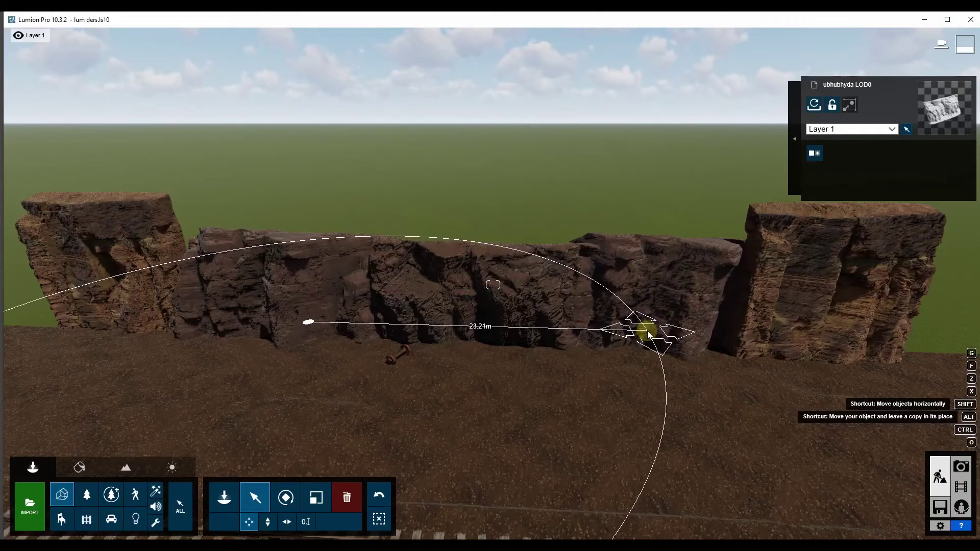
- Slide one rock piece about 29 m right into line with the cliff wall
left_click_drag(646, 335, 646, 335)
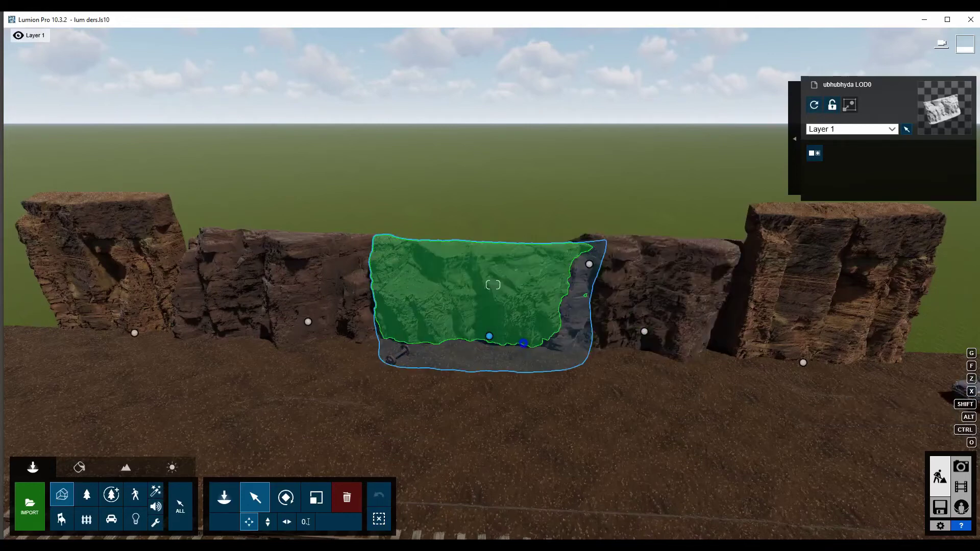
key("w")
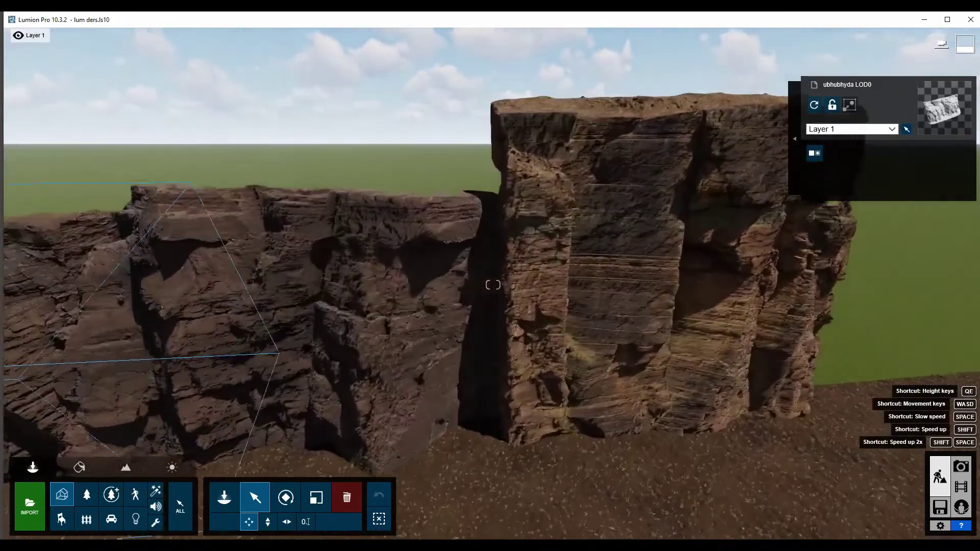
right_click_drag(493, 284, 493, 285)
key("s")
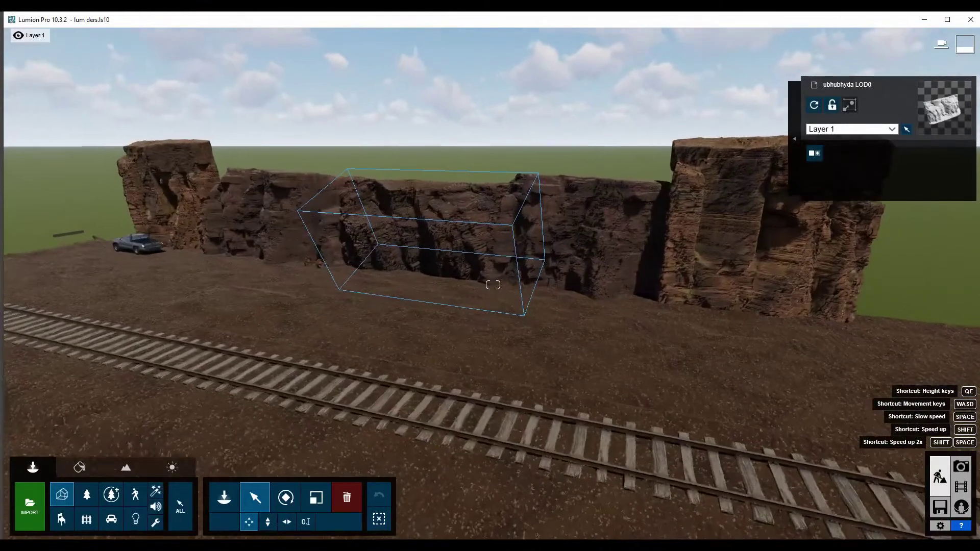
right_click_drag(493, 285, 528, 342)
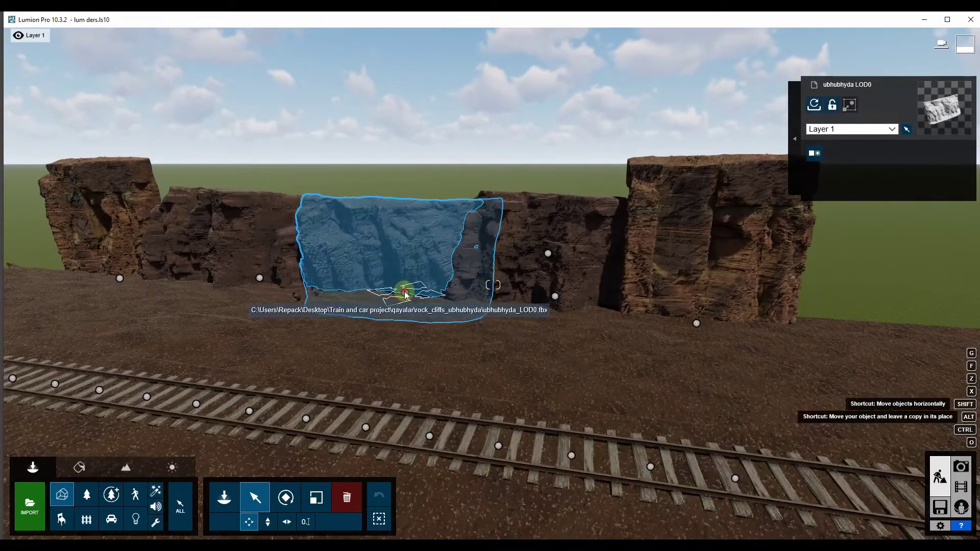
left_click_drag(405, 294, 906, 338)
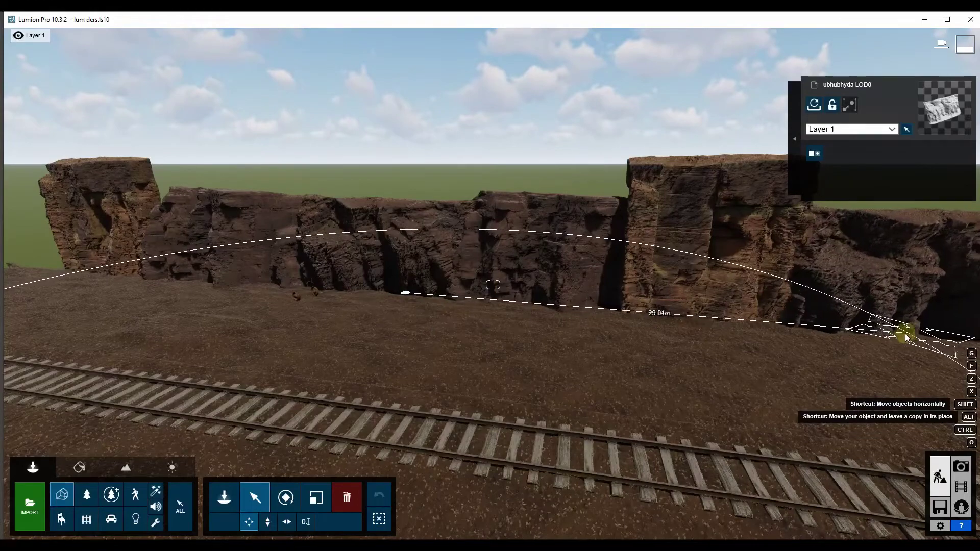
left_click_drag(906, 338, 906, 338)
- Slide another cliff piece about 20 m along the ground to extend the wall
right_click_drag(547, 317, 460, 327)
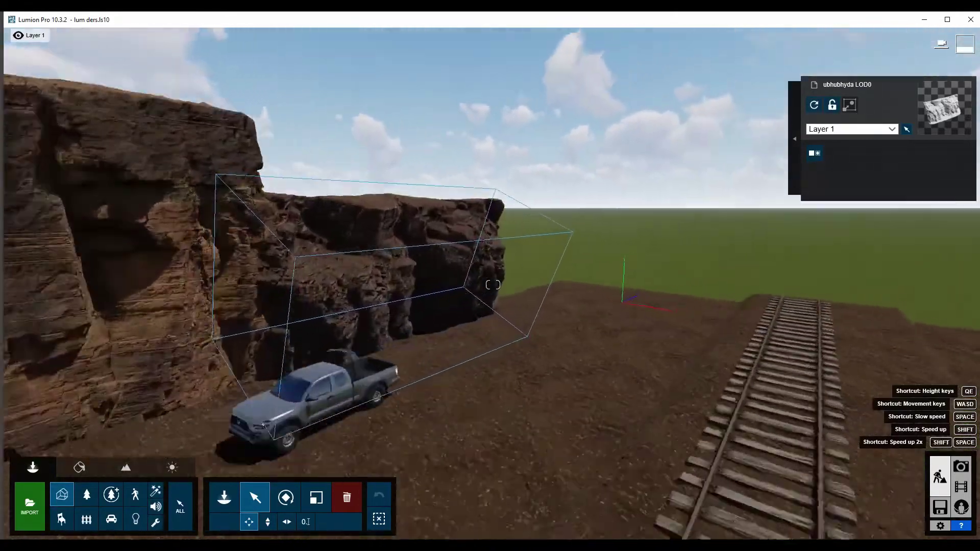
right_click_drag(494, 284, 493, 285)
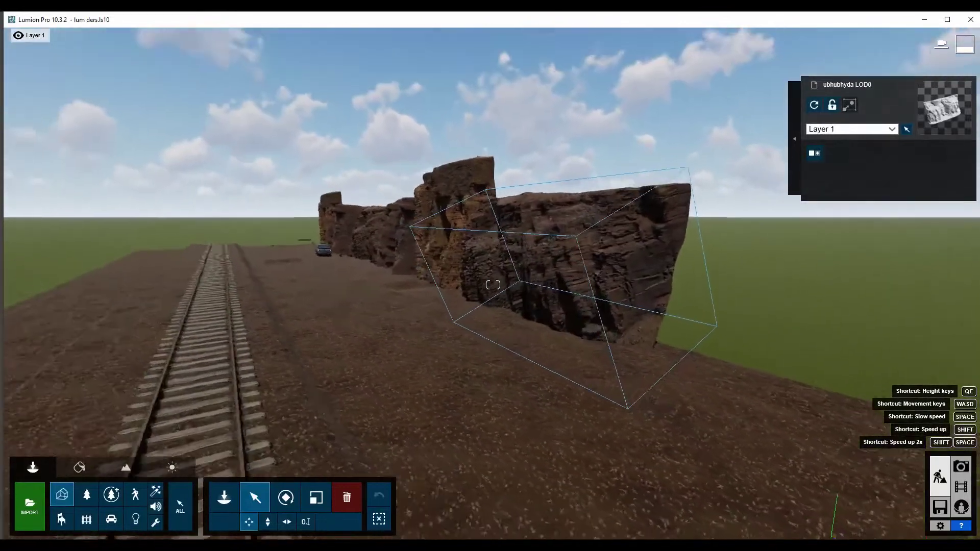
right_click_drag(493, 284, 547, 310)
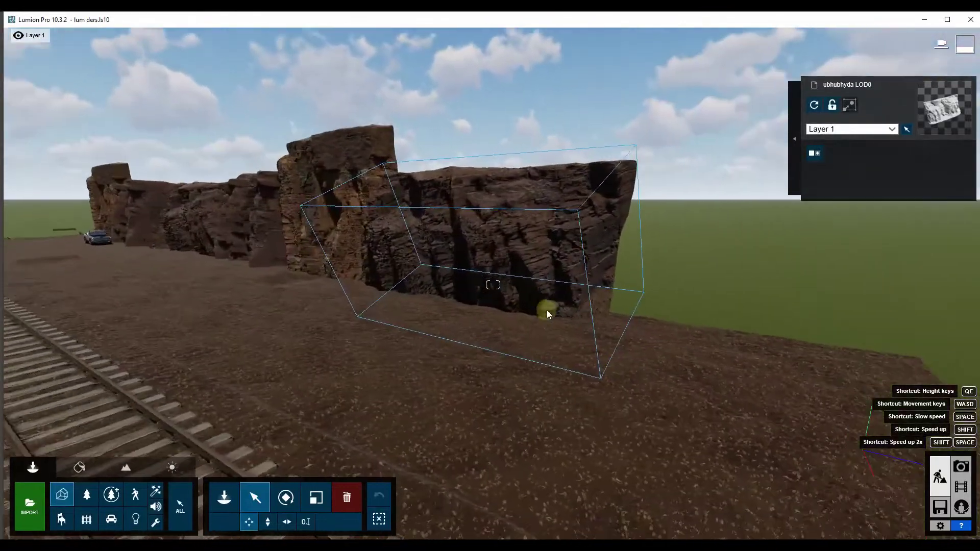
right_click_drag(332, 277, 319, 281)
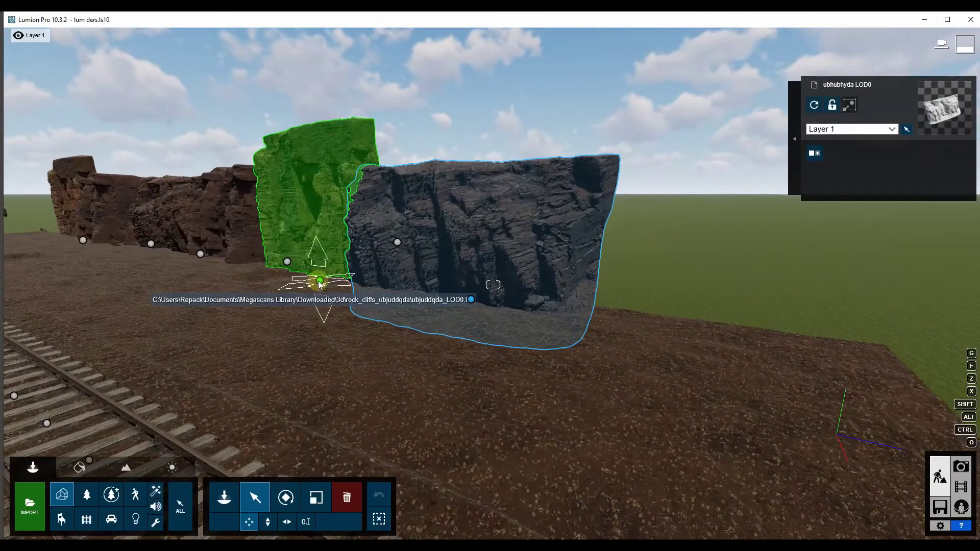
left_click_drag(319, 284, 697, 345)
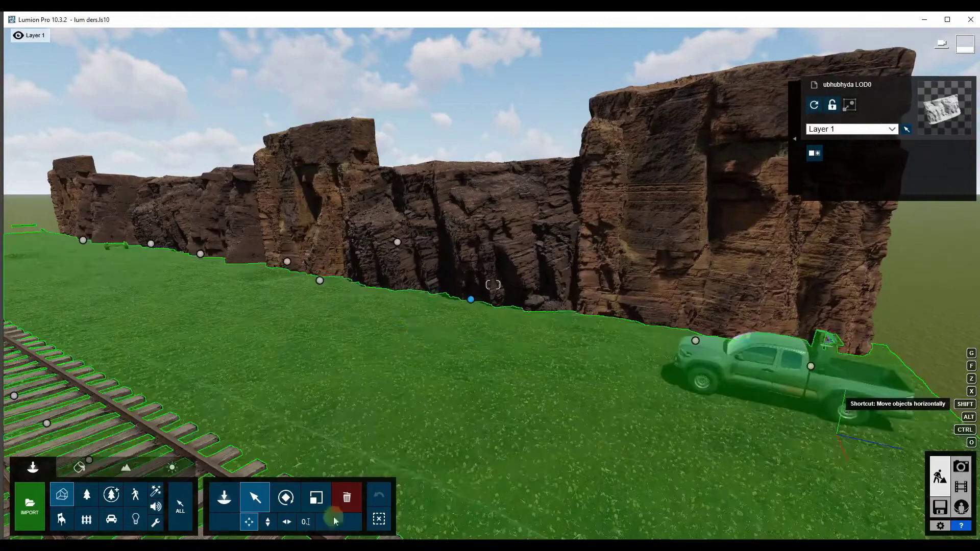
- Sink the cliff pieces into the ground, lowering the middle one about 1.19 m
left_click(267, 522)
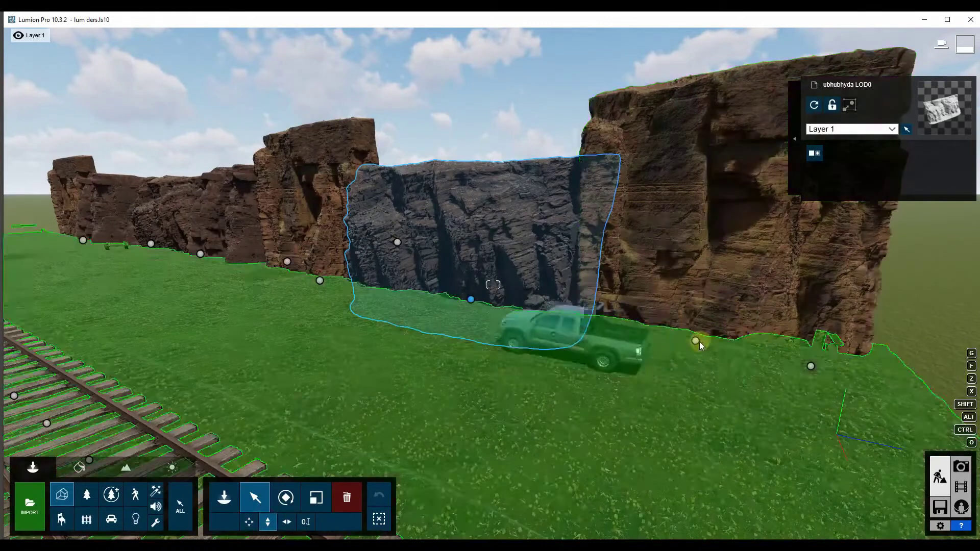
left_click_drag(696, 341, 669, 492)
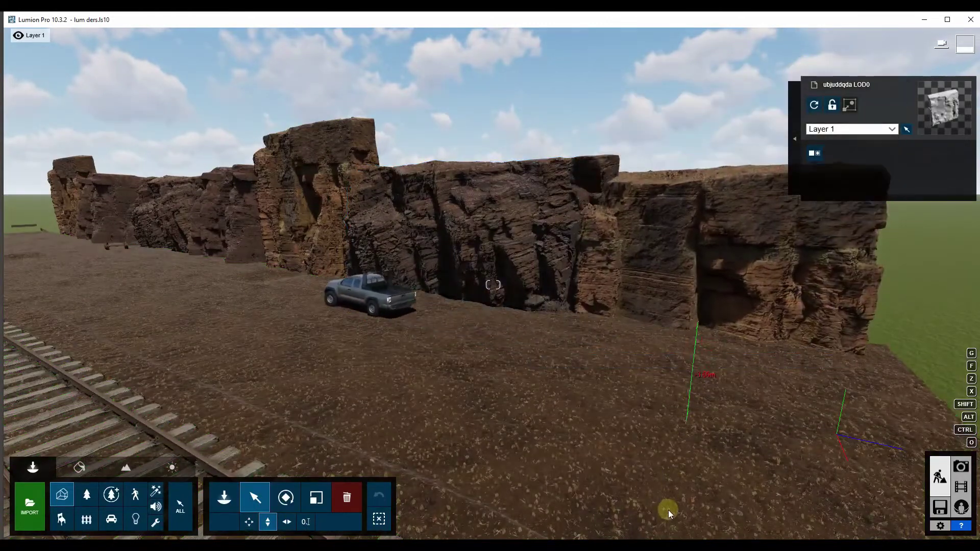
right_click_drag(521, 290, 380, 259)
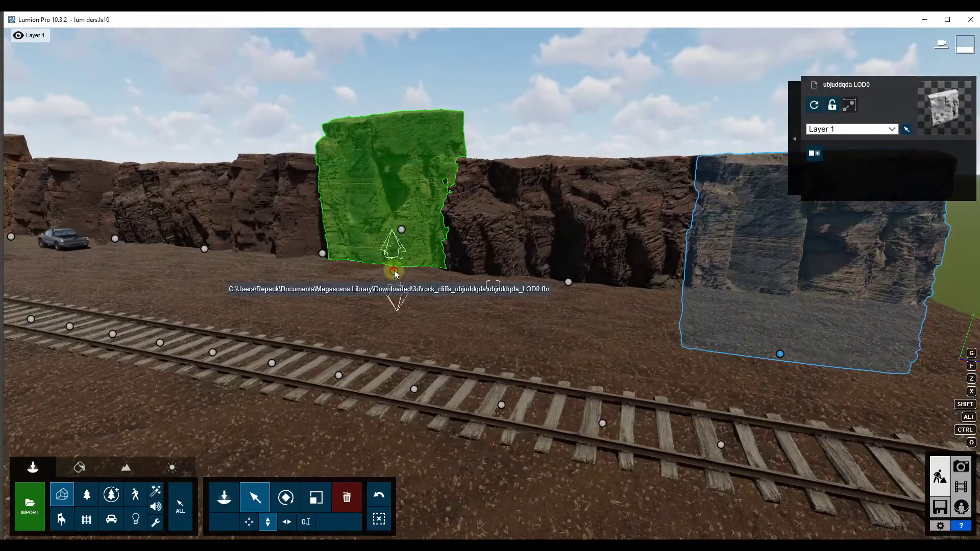
left_click_drag(393, 273, 390, 296)
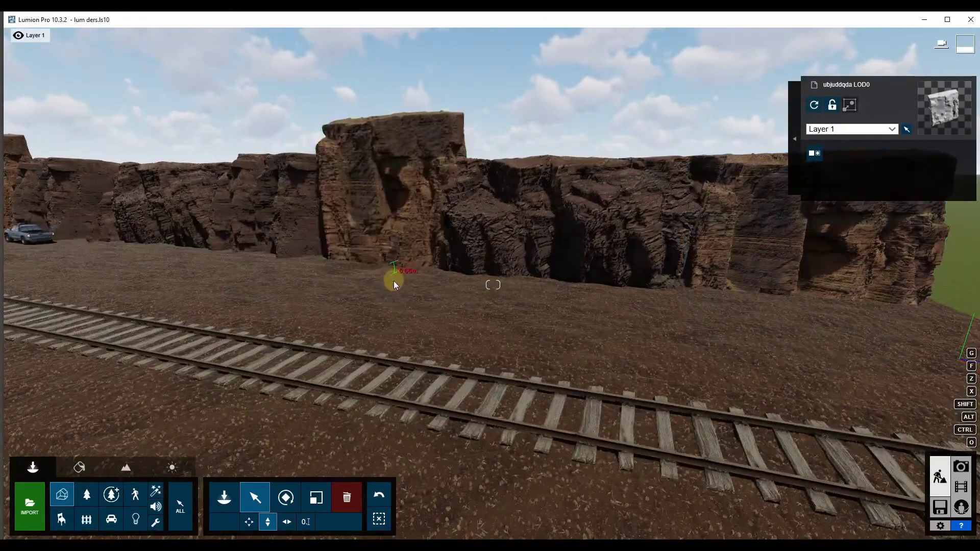
right_click_drag(390, 296, 316, 337)
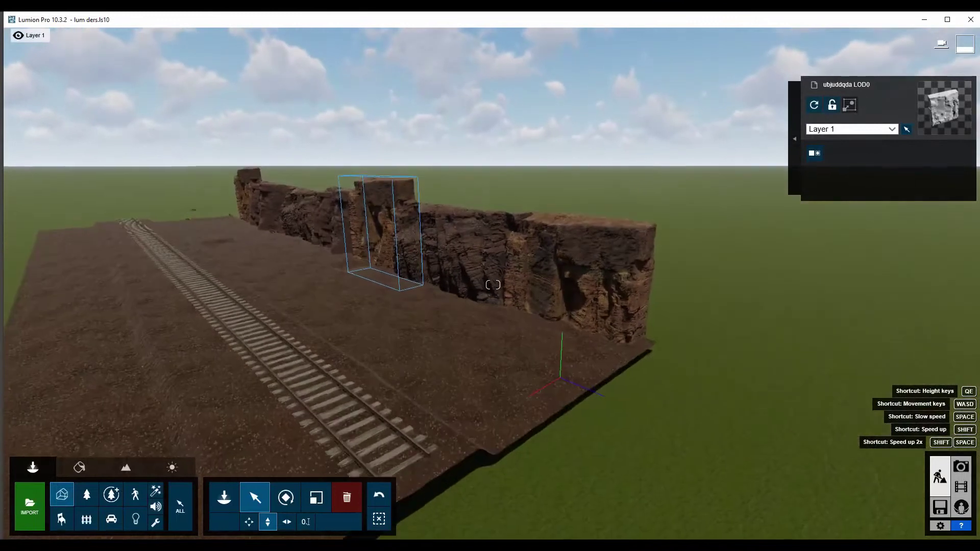
right_click_drag(317, 337, 306, 357)
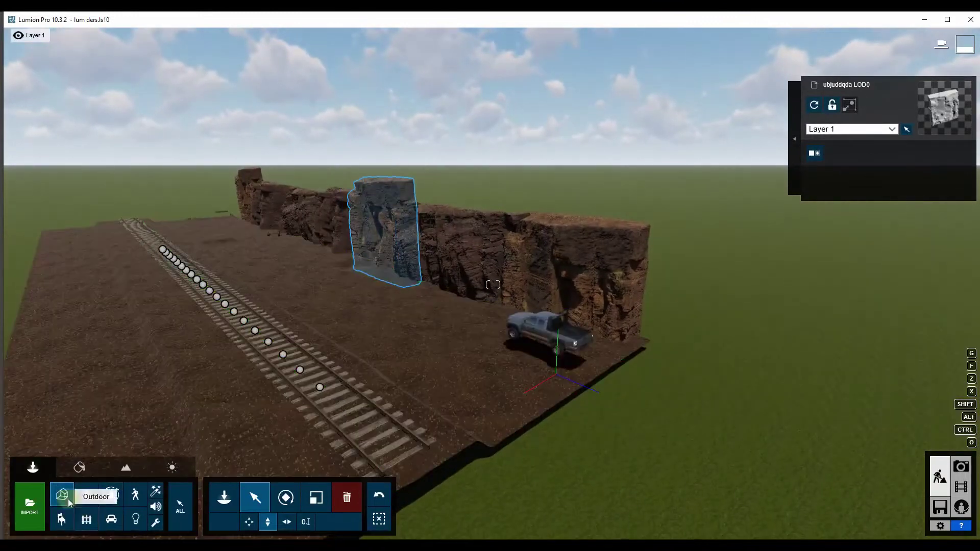
left_click(63, 495)
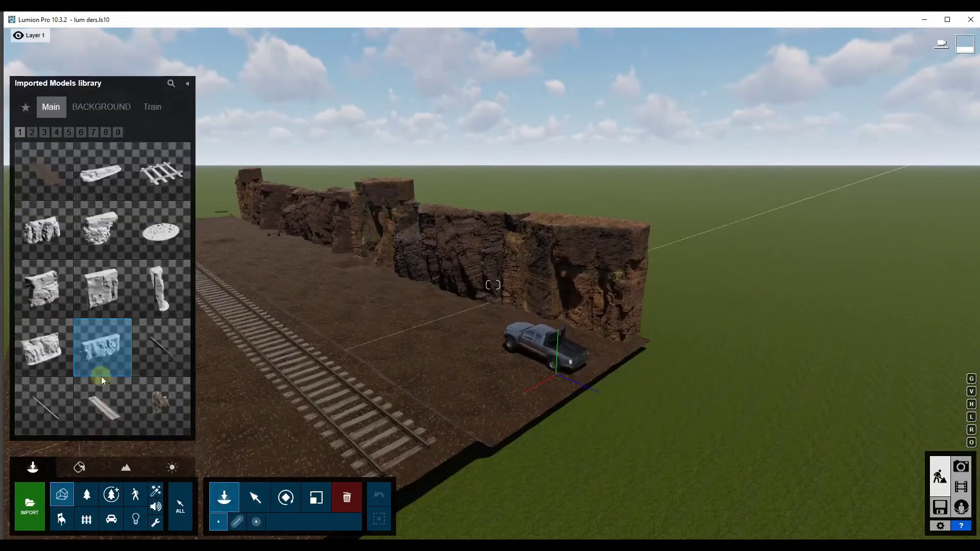
- Place the uchudhida LOD0 rock model by the cliff and delete the tall rock piece
left_click(111, 248)
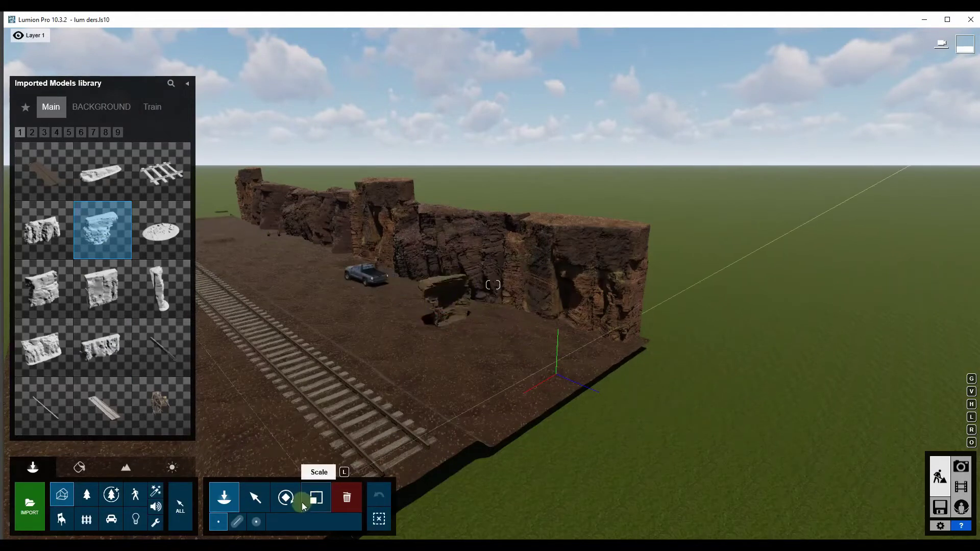
left_click(346, 502)
left_click(376, 276)
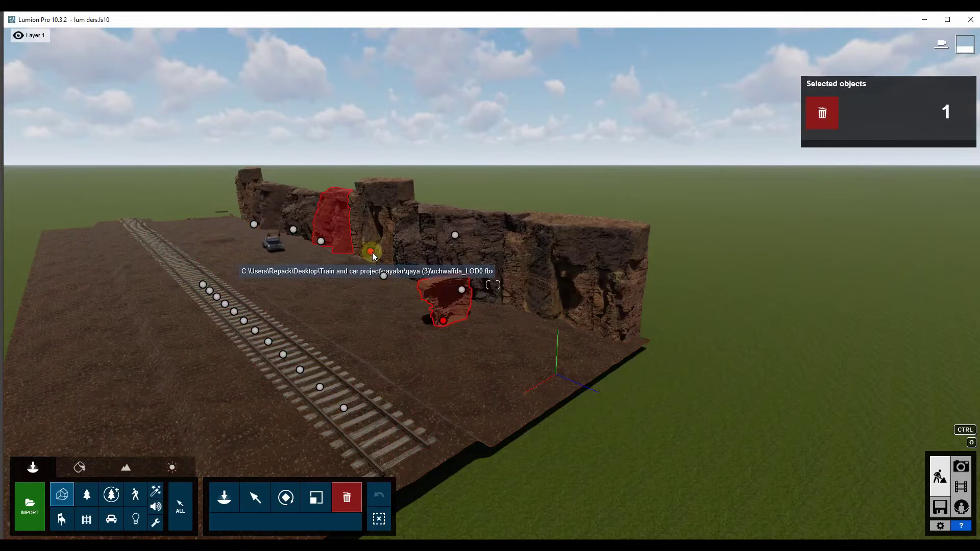
left_click(383, 278)
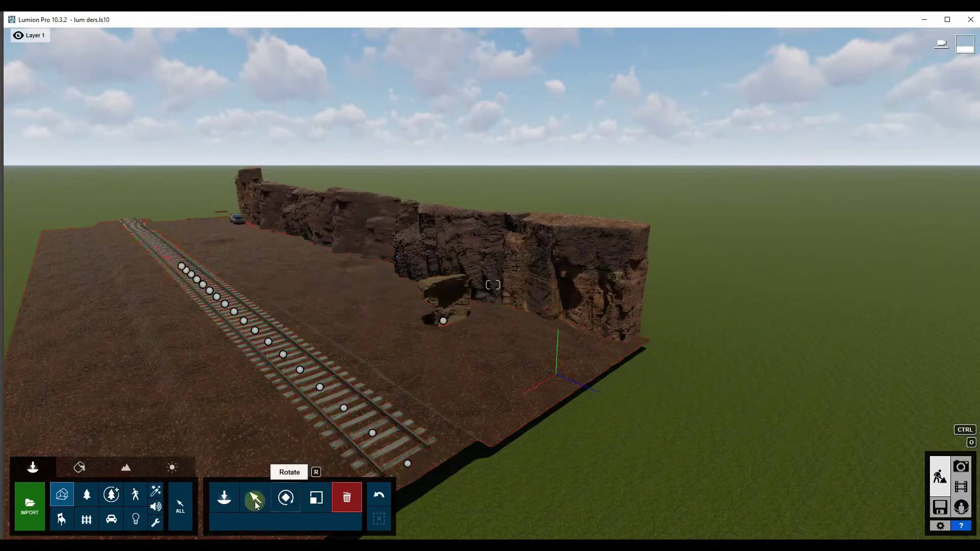
- Turn the uchudhida rock to about 136° and enlarge it about 2.2 times
key("r")
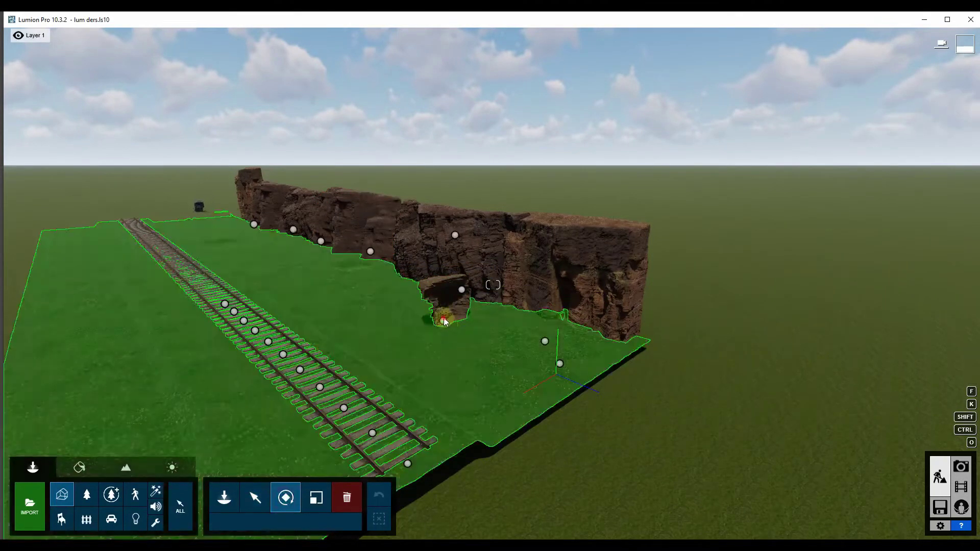
left_click(443, 320)
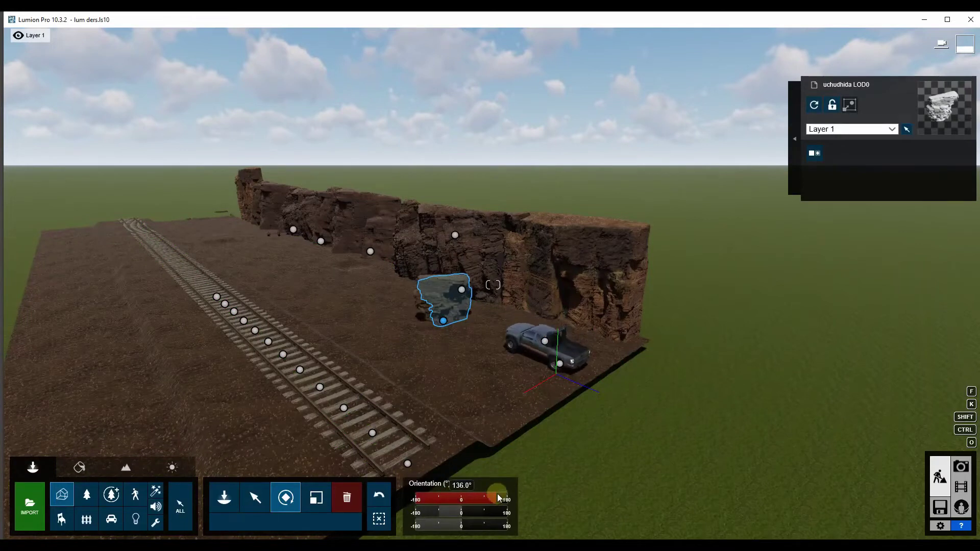
mouse_move(464, 500)
left_mouse_down()
mouse_move(486, 498)
mouse_move(443, 508)
left_mouse_up()
left_click(322, 503)
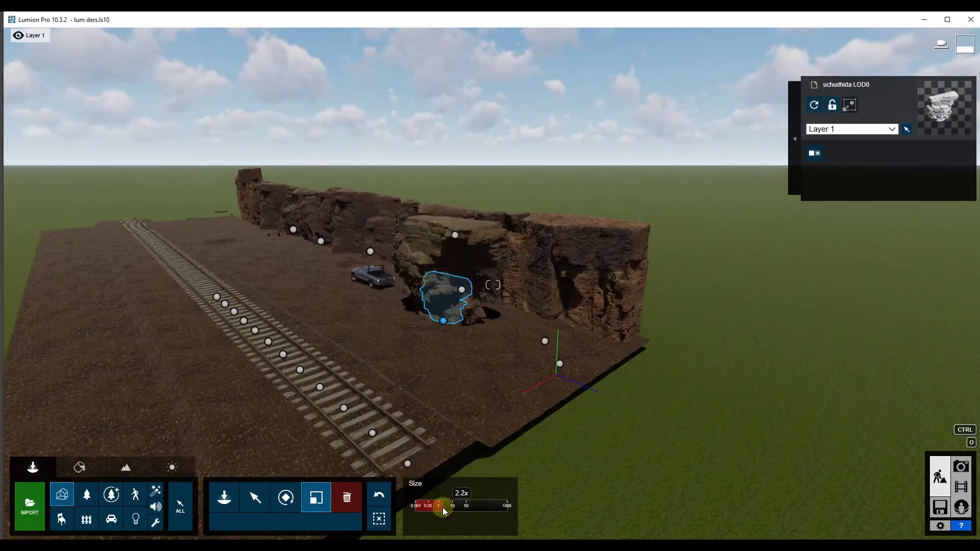
mouse_move(385, 317)
right_mouse_down()
mouse_move(398, 306)
mouse_move(382, 373)
right_mouse_up()
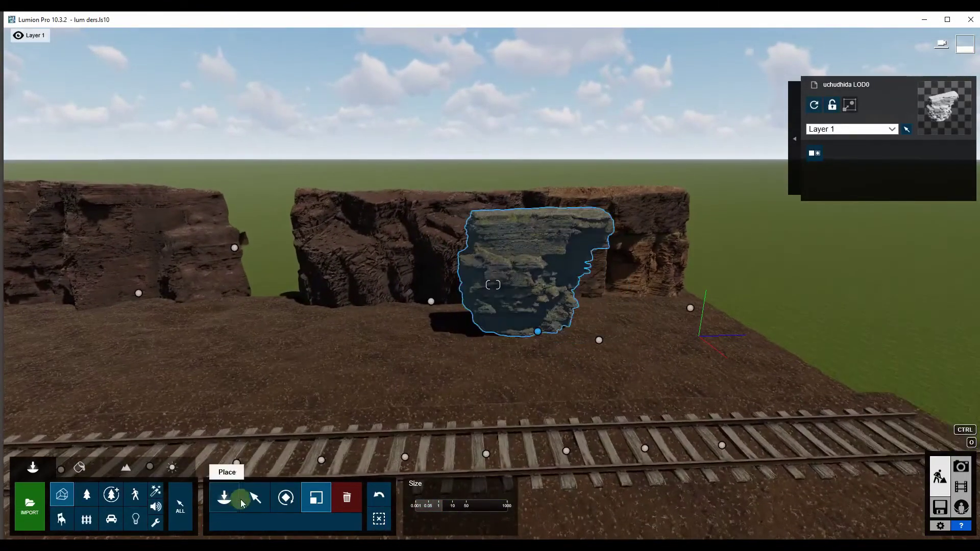
- Move the rock about 14.5 m left into the gap by the left cliff
left_click(256, 498)
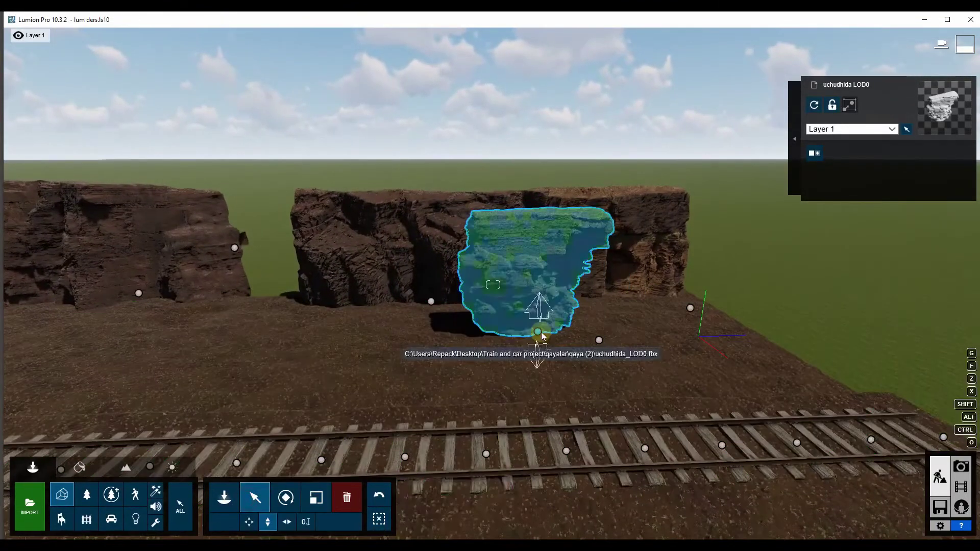
left_click_drag(538, 332, 277, 298)
left_click(318, 502)
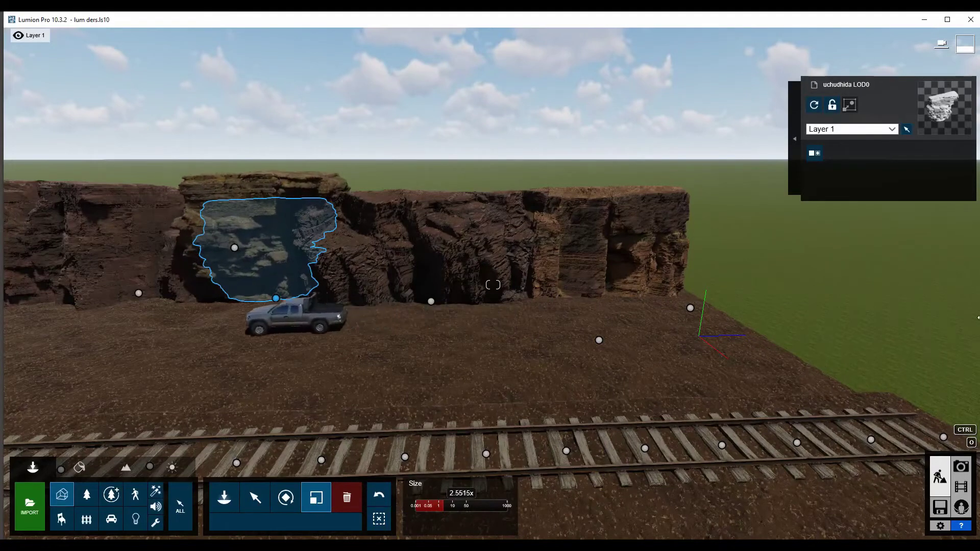
right_click_drag(160, 221, 215, 225)
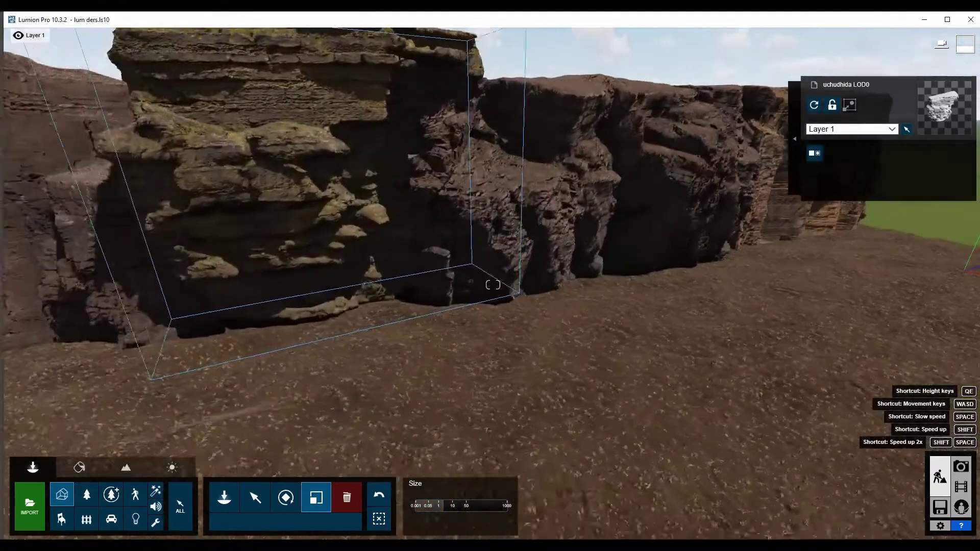
right_click_drag(493, 285, 492, 284)
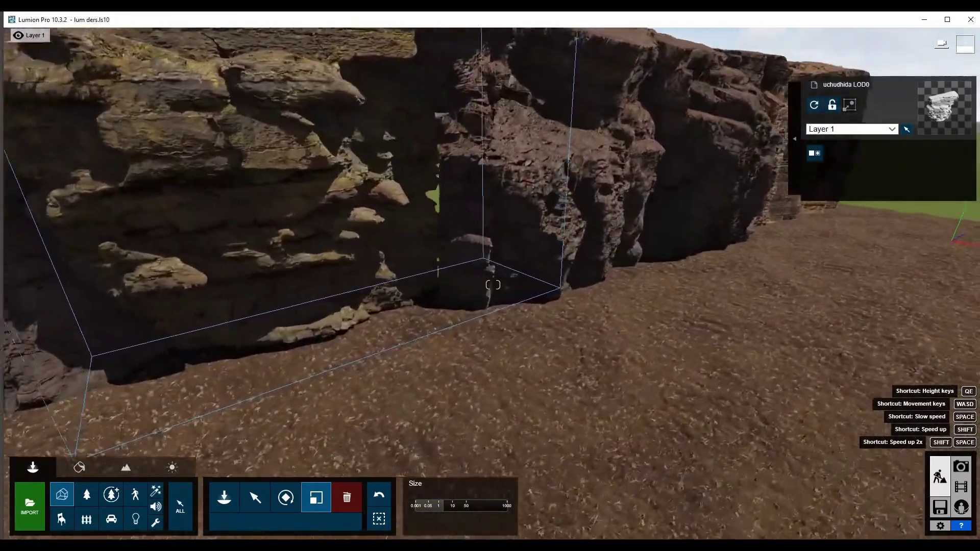
key("s")
left_click(255, 498)
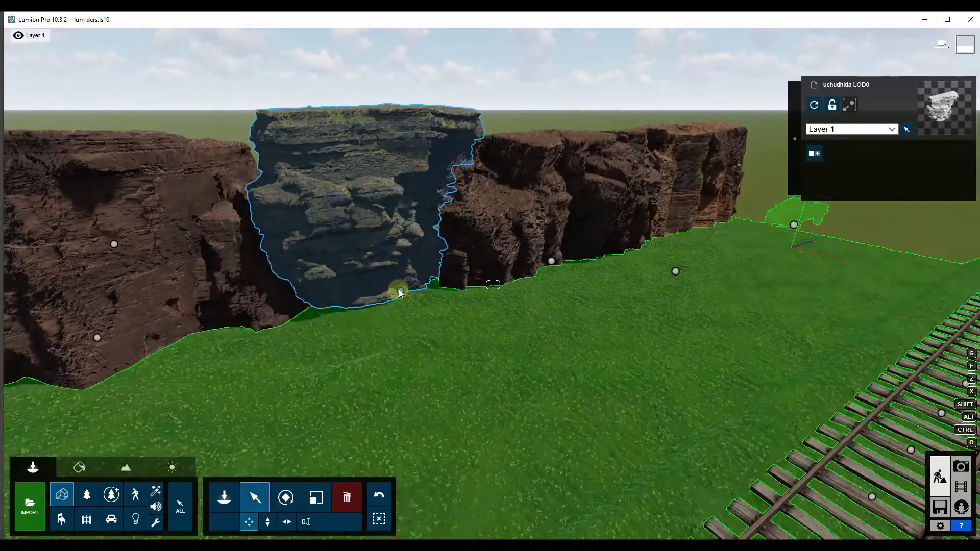
- Nudge the rock about 1.22 m into the gap and enlarge it with the size slider
left_click_drag(399, 292, 408, 306)
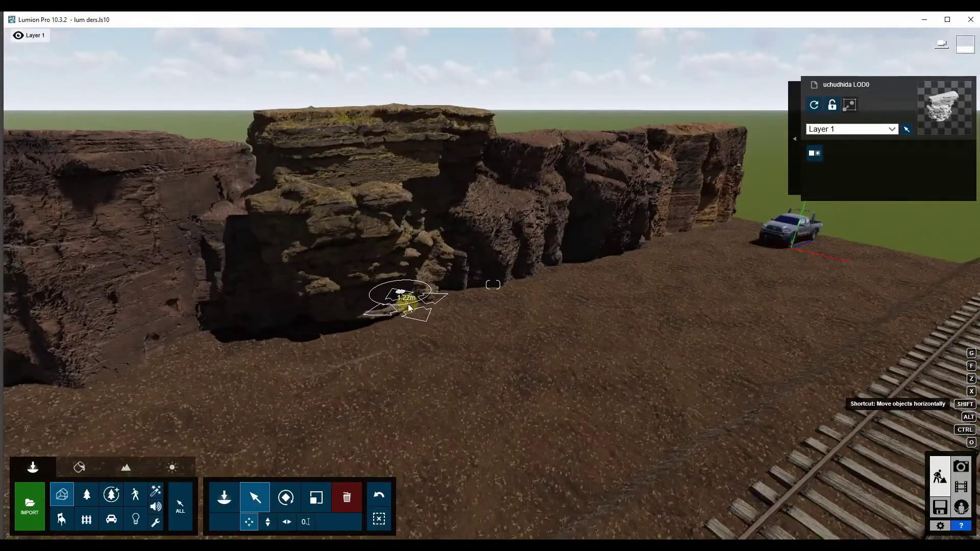
right_click_drag(409, 307, 408, 307)
scroll(493, 285, "down", 5)
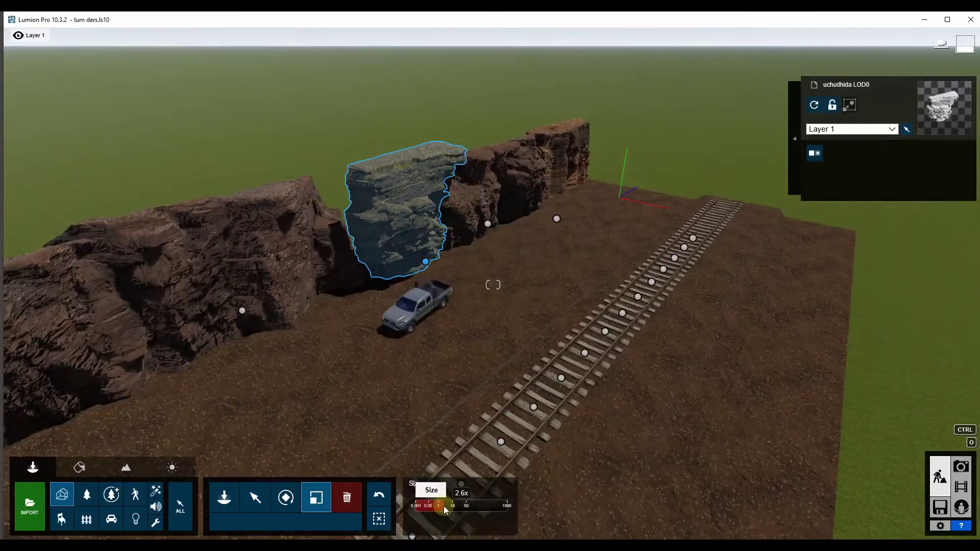
left_click_drag(443, 505, 722, 443)
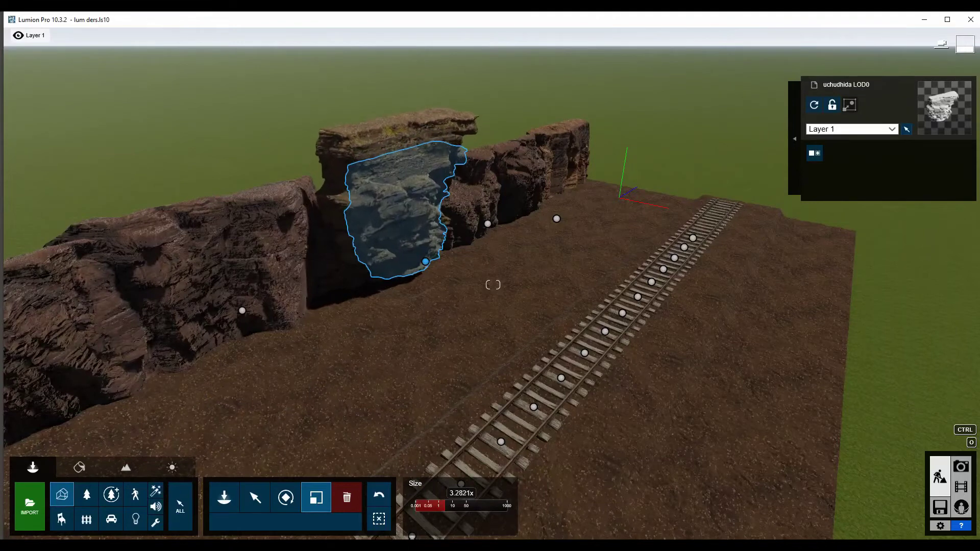
scroll(578, 223, "up", 5)
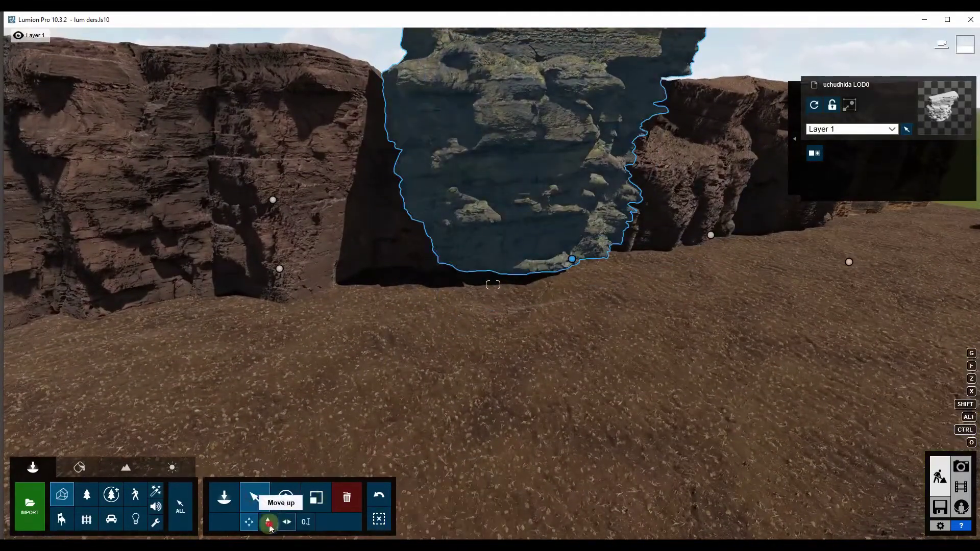
- Lower the rock partly into the ground and delete the stray small rock
left_click(270, 526)
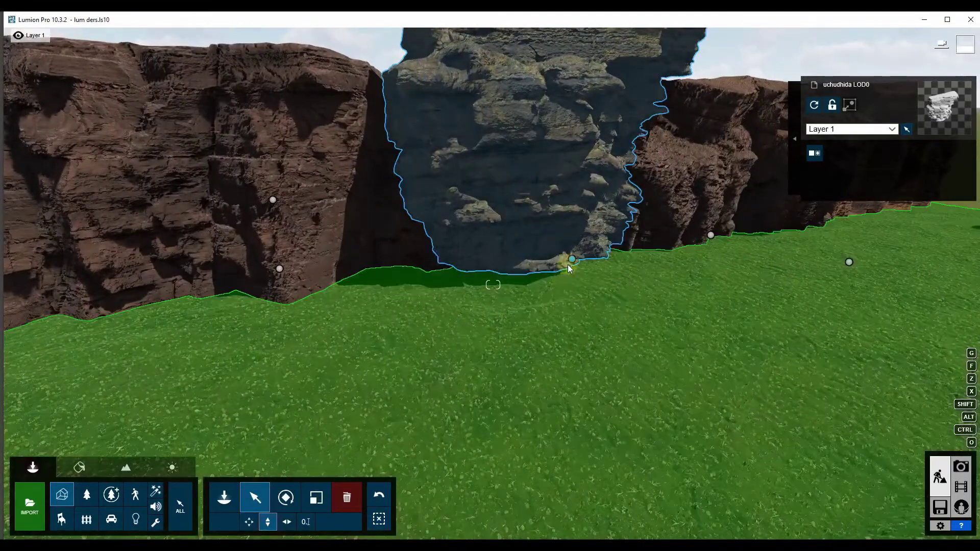
left_click_drag(572, 260, 571, 294)
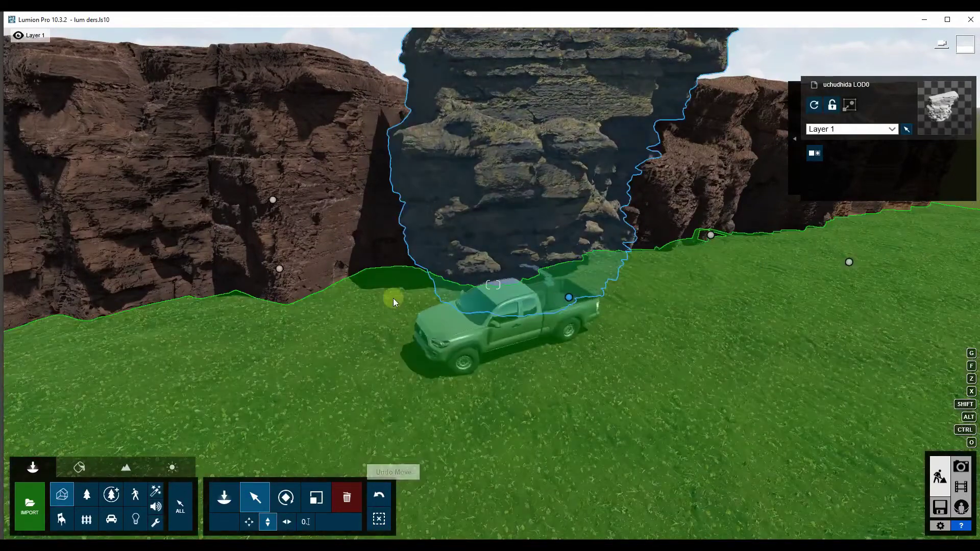
right_click_drag(393, 298, 393, 298)
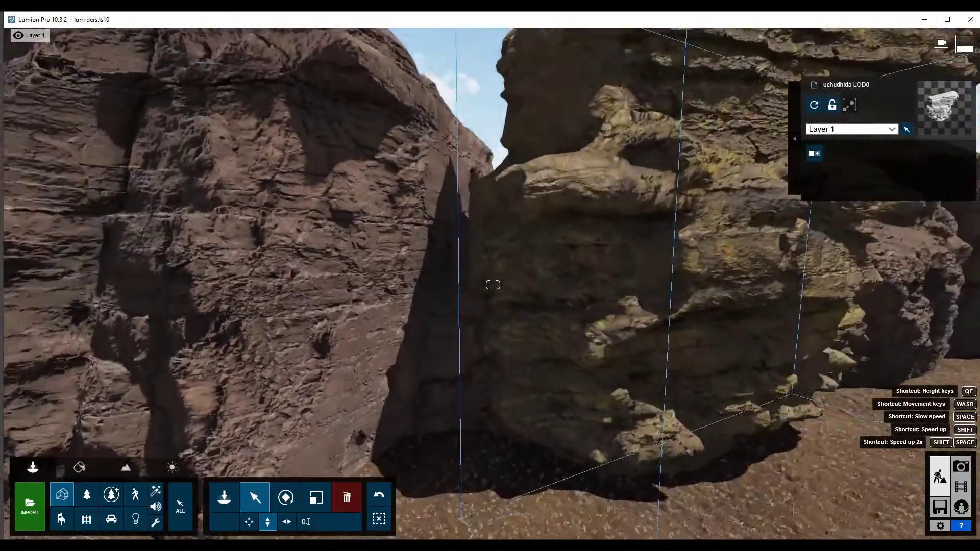
key("q")
right_click_drag(393, 298, 393, 298)
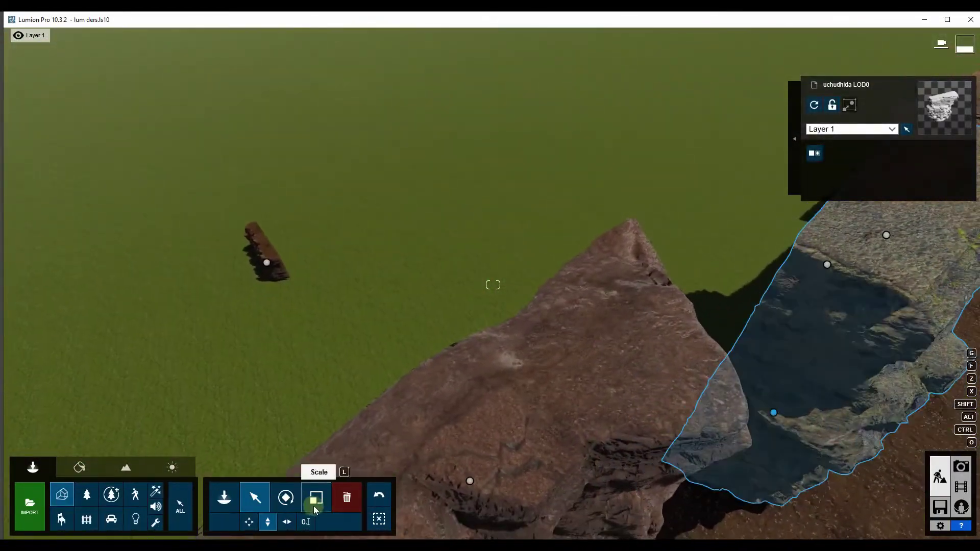
left_click(349, 508)
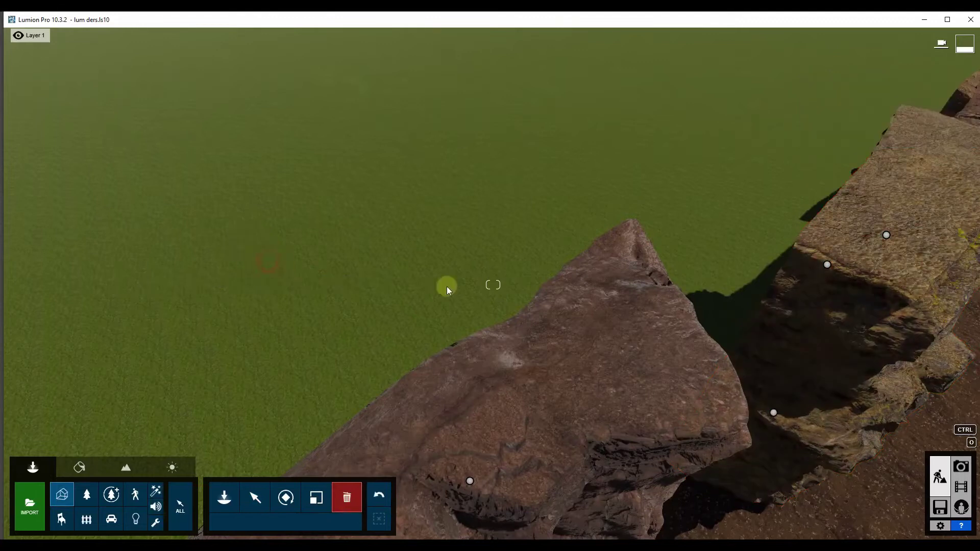
right_click_drag(446, 286, 112, 454)
left_click(62, 494)
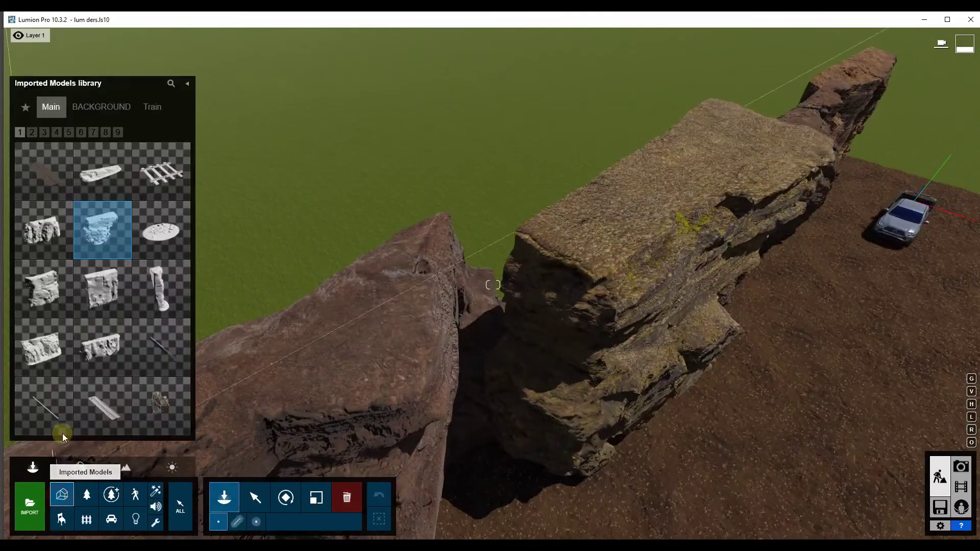
- Place the ubhwbepda LOD0 pillar rock between the cliff blocks
left_click(158, 290)
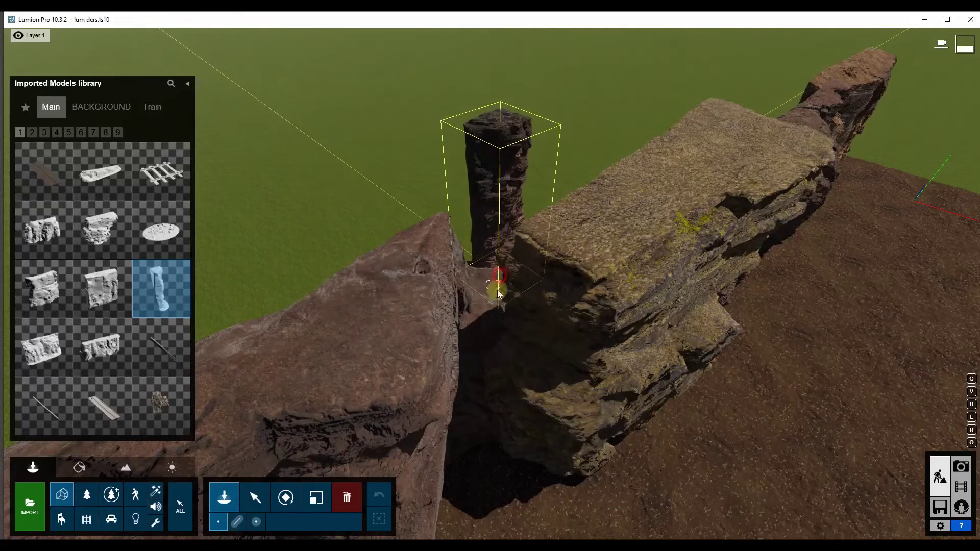
left_click(499, 280)
left_click(255, 498)
left_click(499, 283)
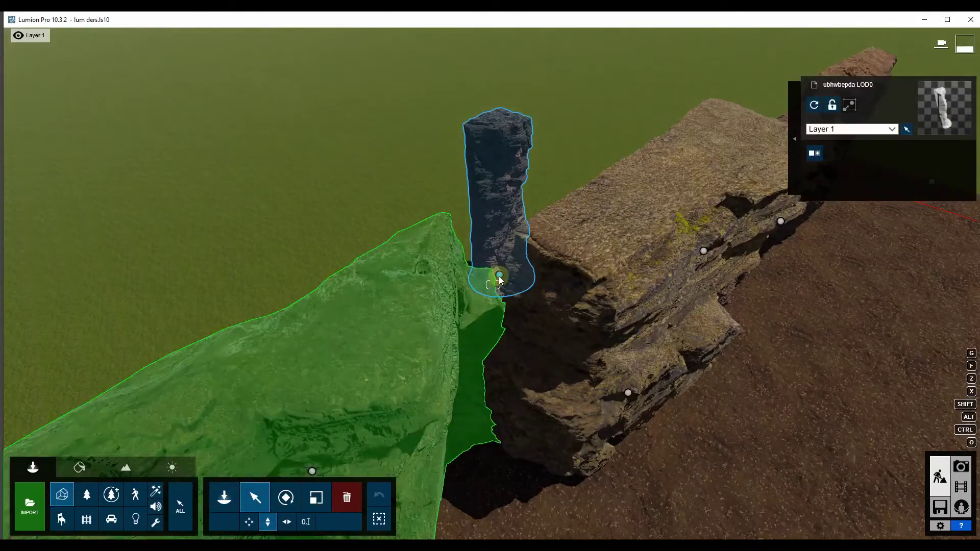
key("m")
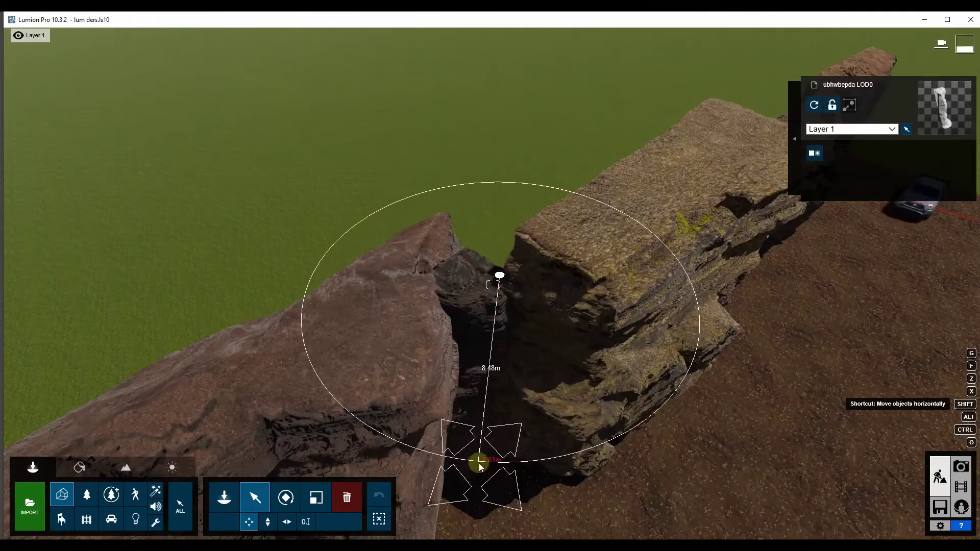
right_click_drag(534, 430, 534, 357)
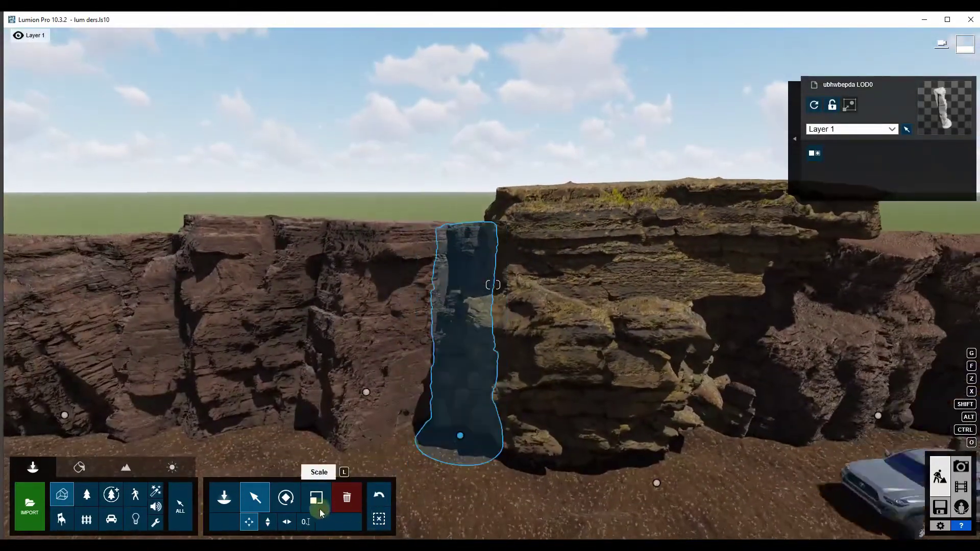
- Reposition the pillar rock along the cliff wall
left_click(317, 503)
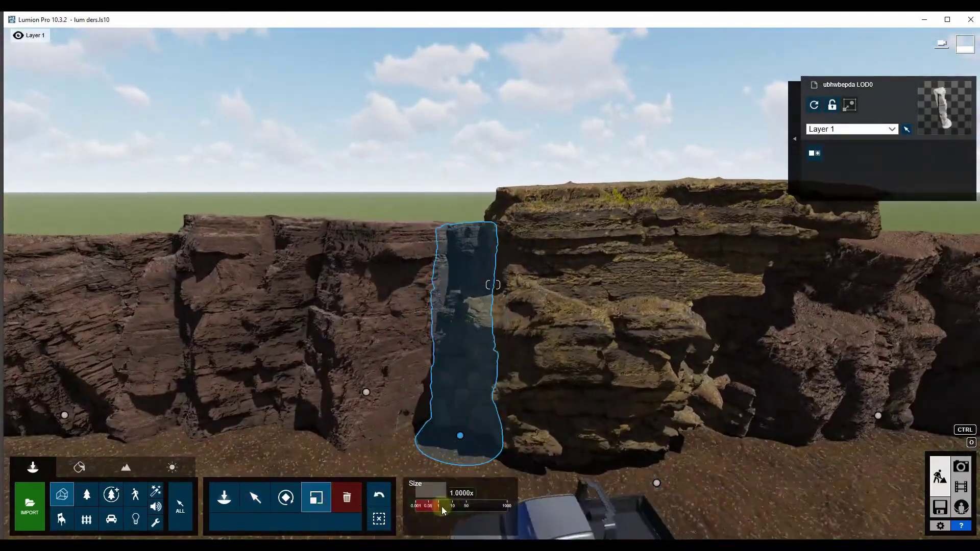
right_click_drag(692, 437, 638, 437)
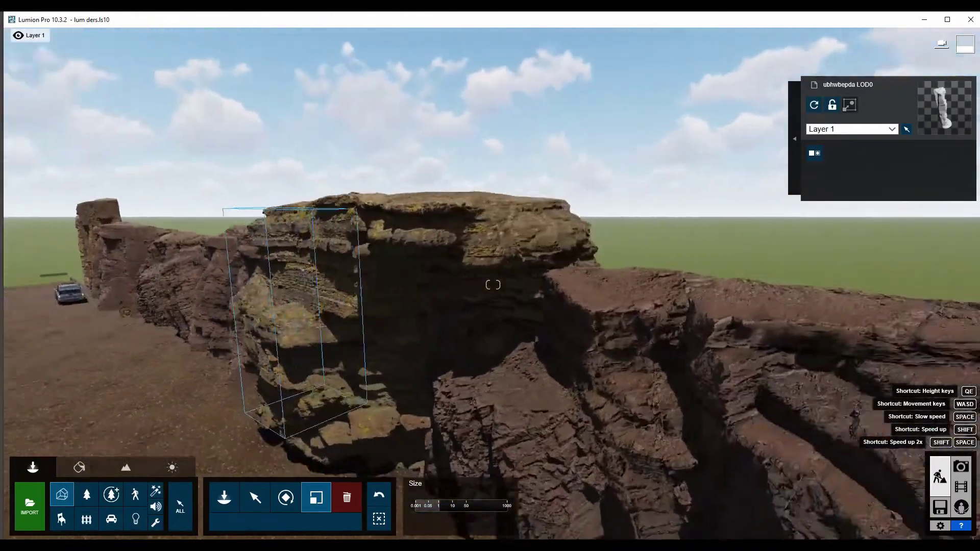
right_click_drag(493, 285, 494, 284)
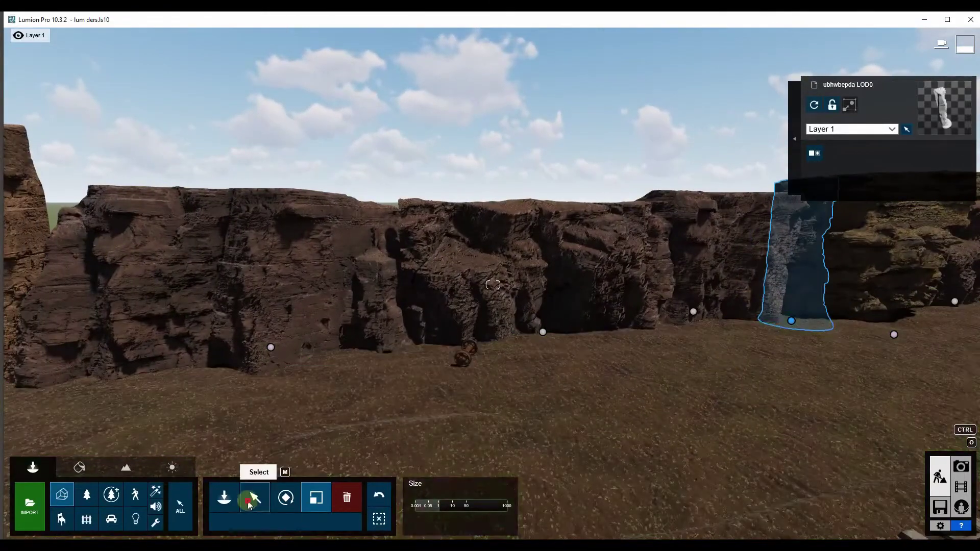
left_click(255, 497)
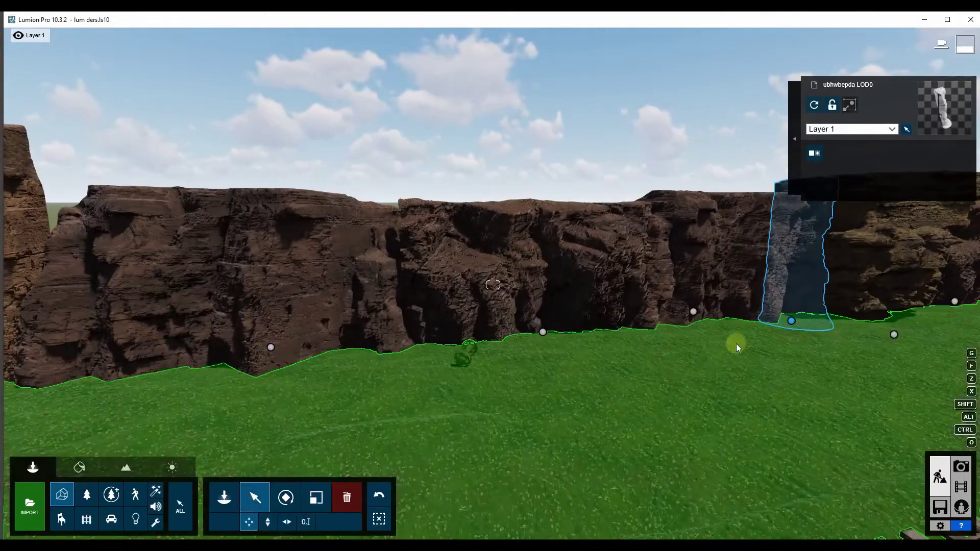
left_click_drag(797, 324, 786, 325)
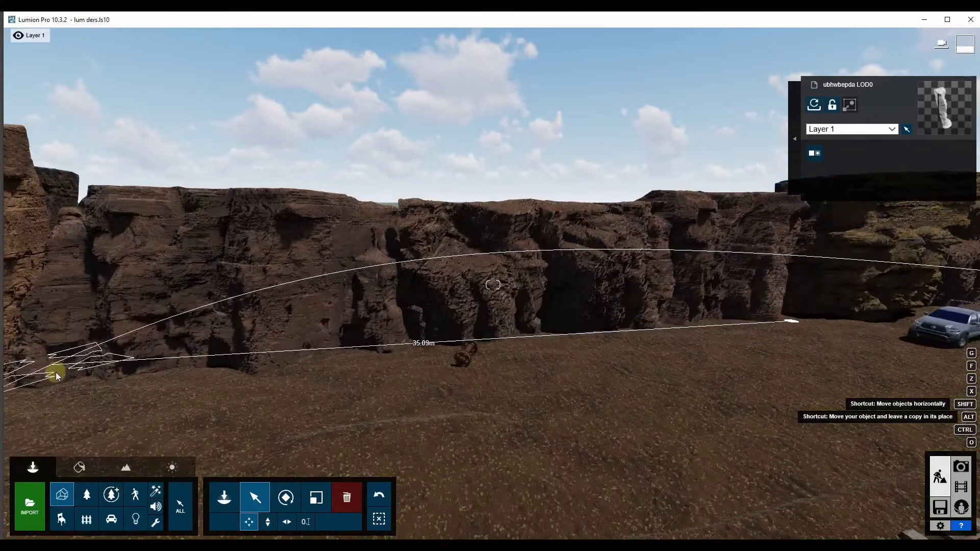
left_click_drag(73, 394, 161, 305)
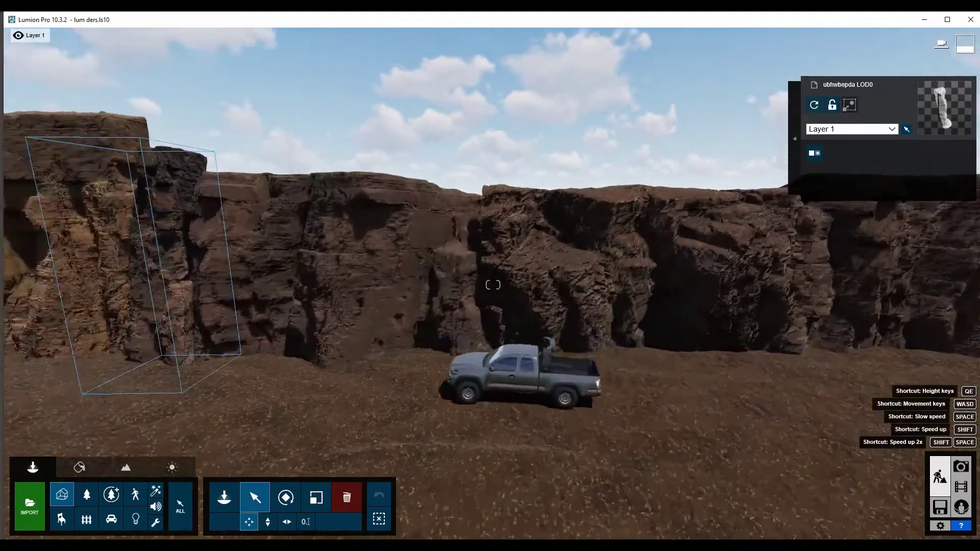
right_click_drag(162, 306, 287, 500)
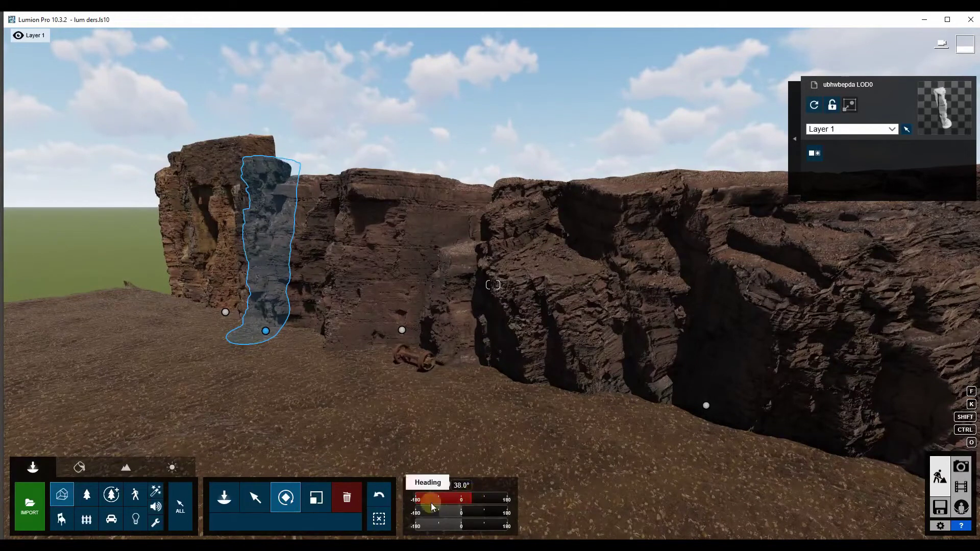
- Enlarge the pillar rock to 1.7 times its size
left_click(316, 498)
left_click_drag(439, 505, 443, 511)
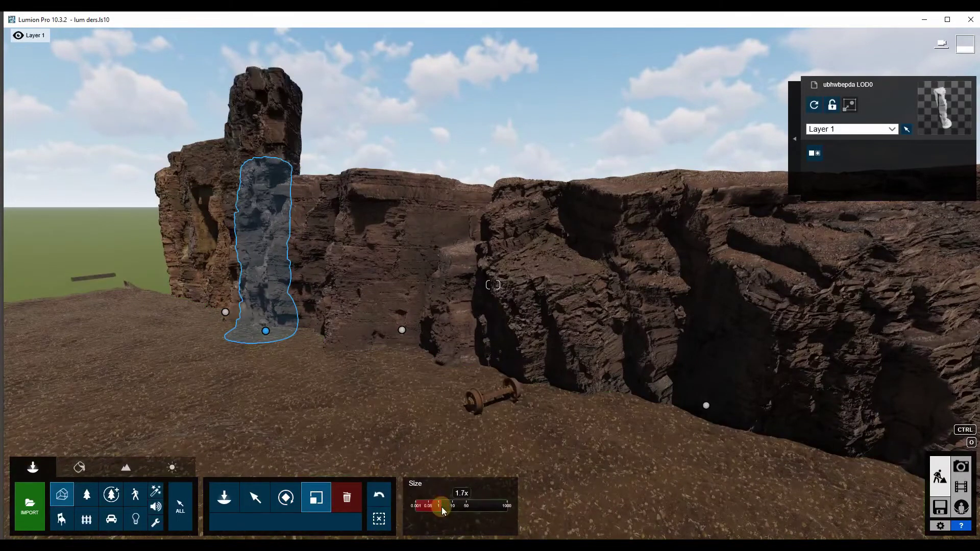
right_click_drag(368, 286, 306, 286)
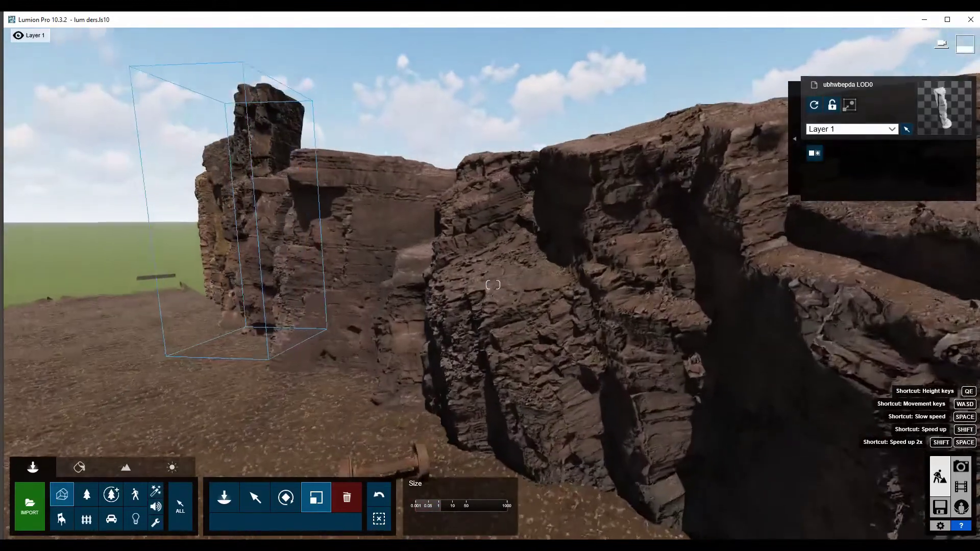
key("s")
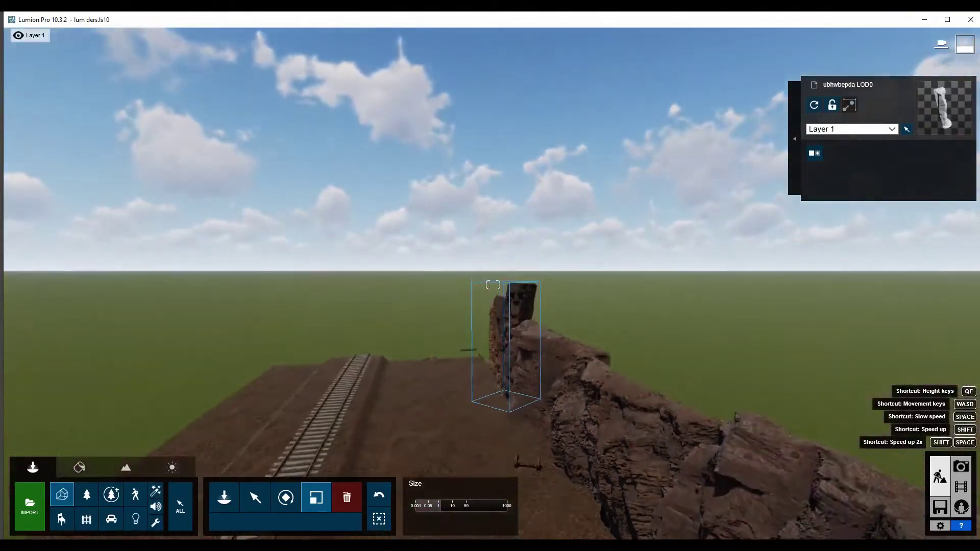
key("w")
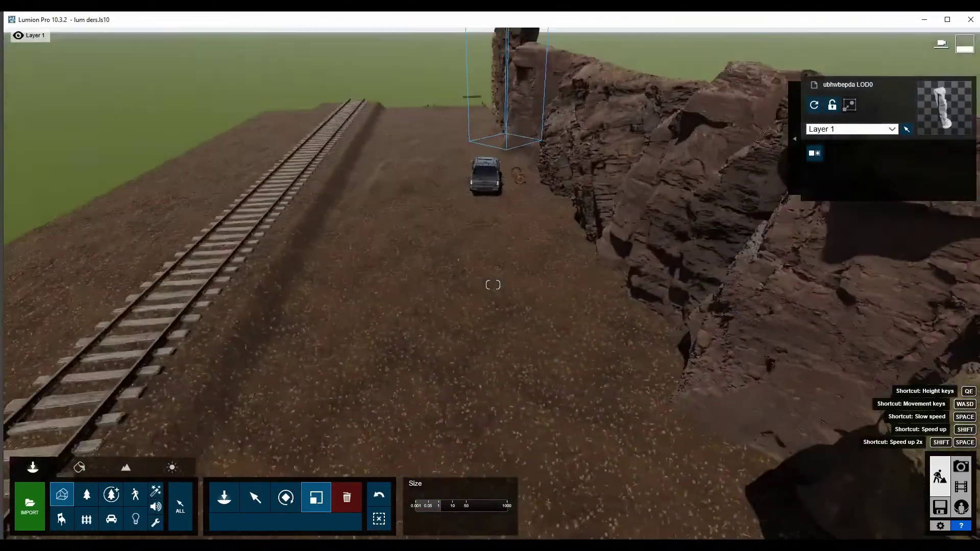
key("s")
key("e")
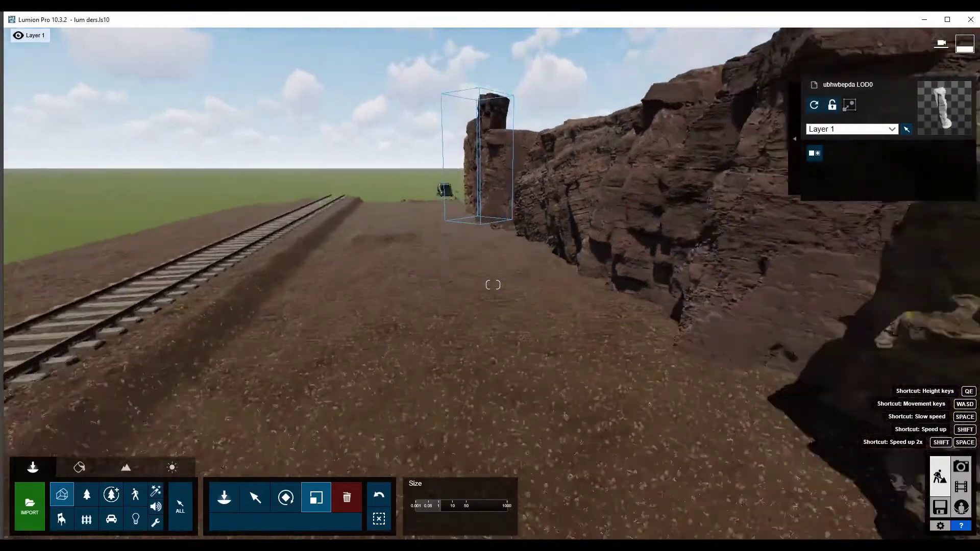
- Orbit around the canyon to inspect the pillar against the railway and cliffs
key("q")
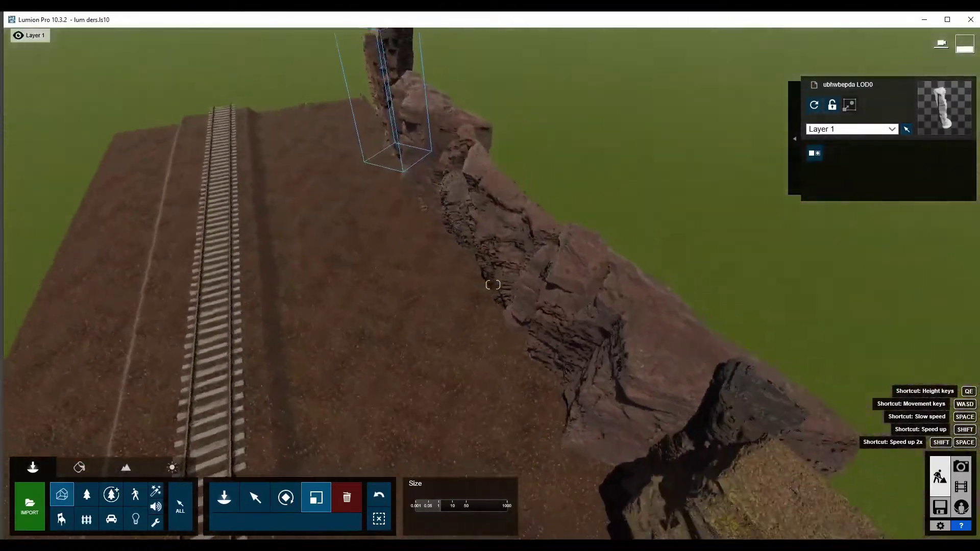
right_click_drag(494, 285, 493, 285)
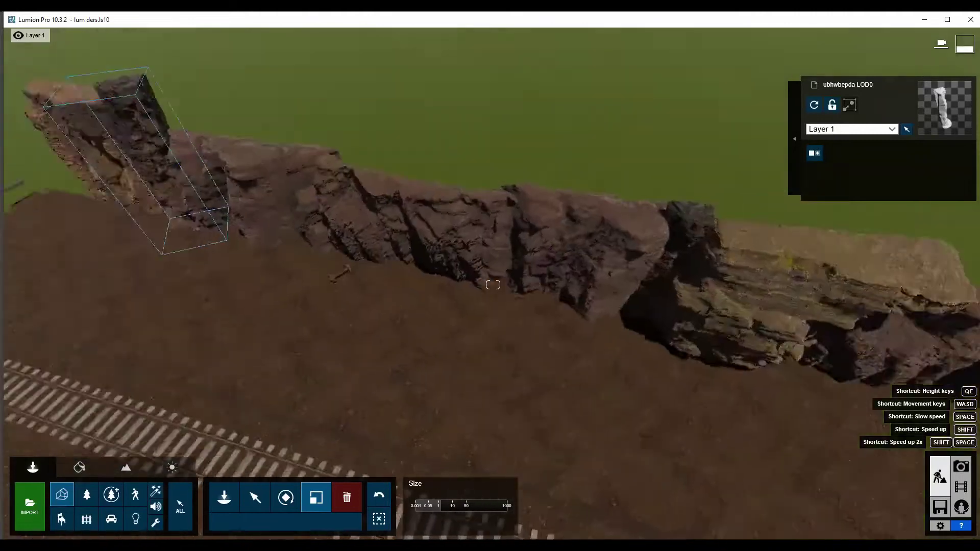
right_click_drag(278, 300, 278, 299)
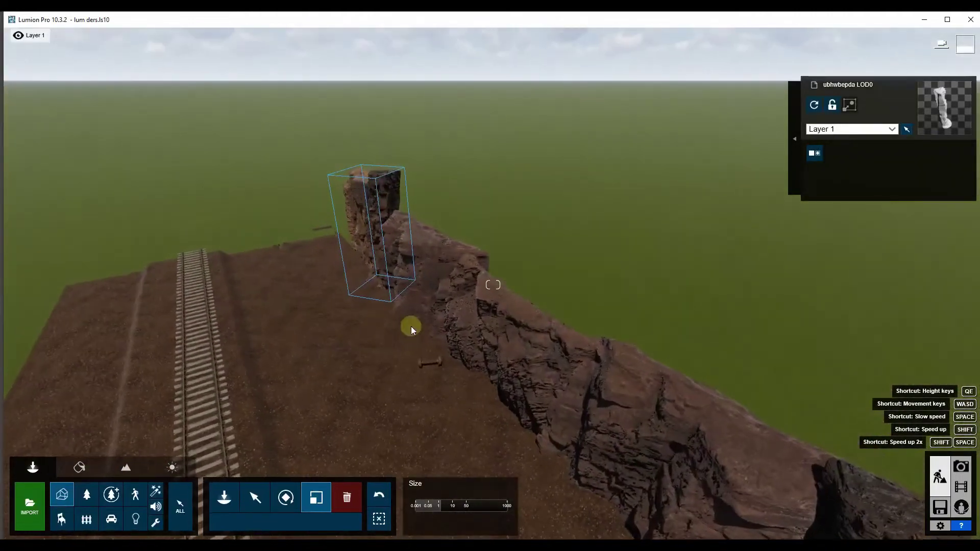
right_click_drag(434, 377, 434, 377)
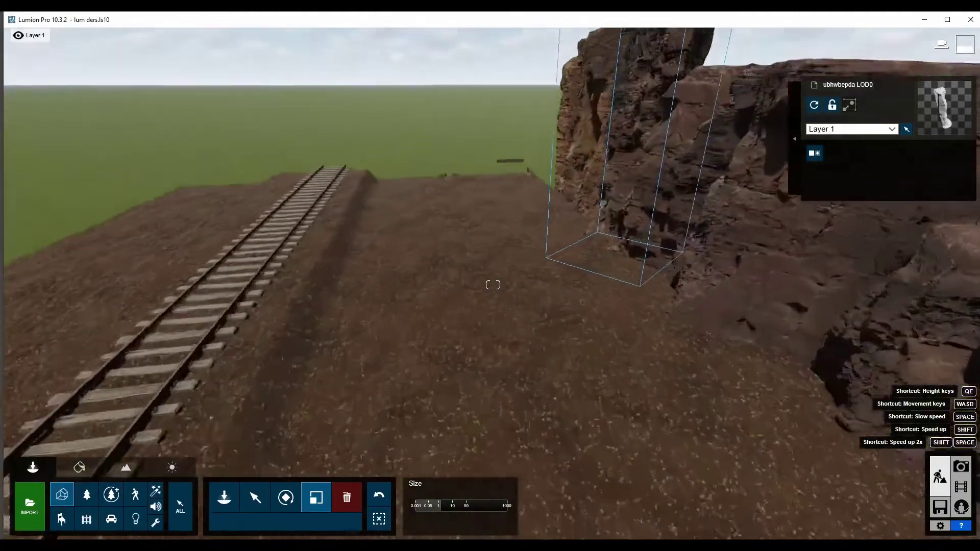
right_click_drag(493, 285, 341, 374)
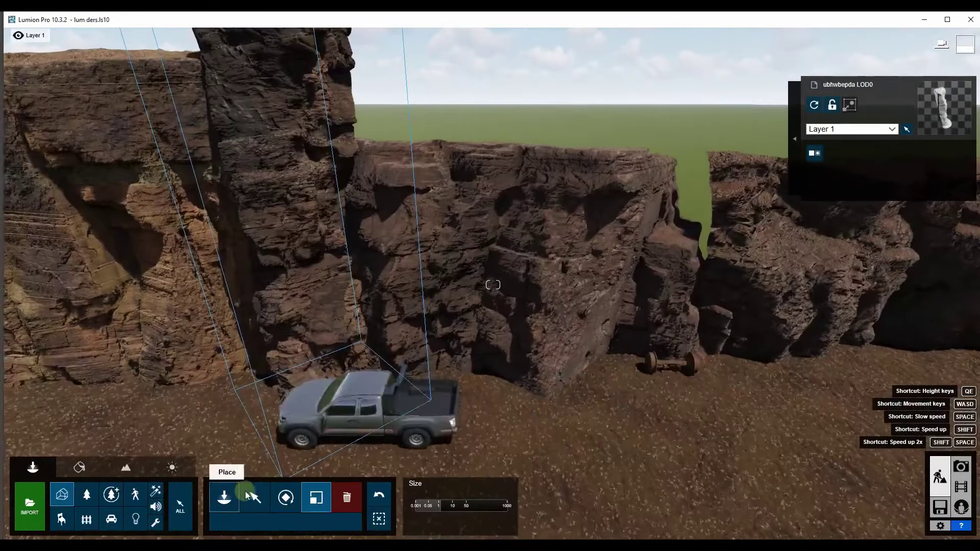
left_click(255, 498)
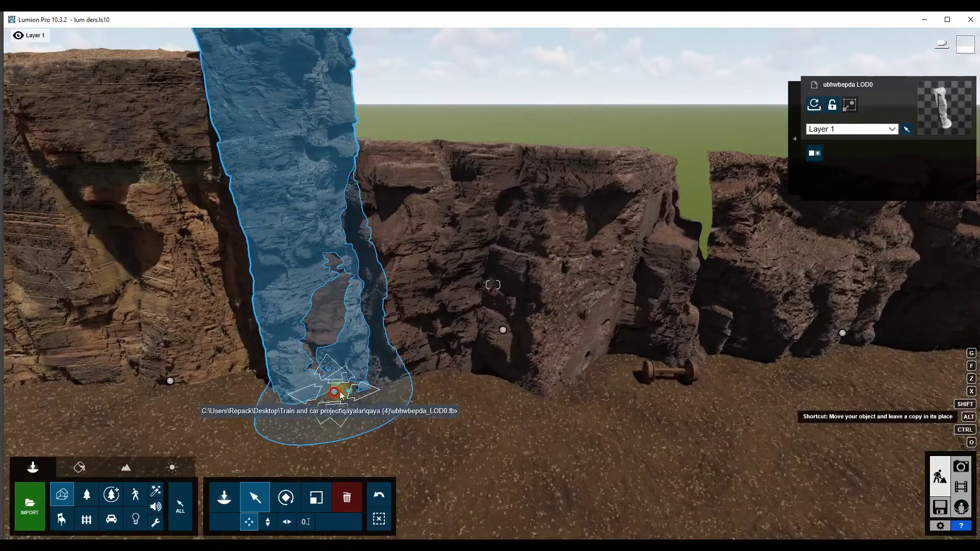
- Slide the pillar about 10 m along the cliffs and sink it partly into the ground
left_click_drag(335, 394, 642, 345)
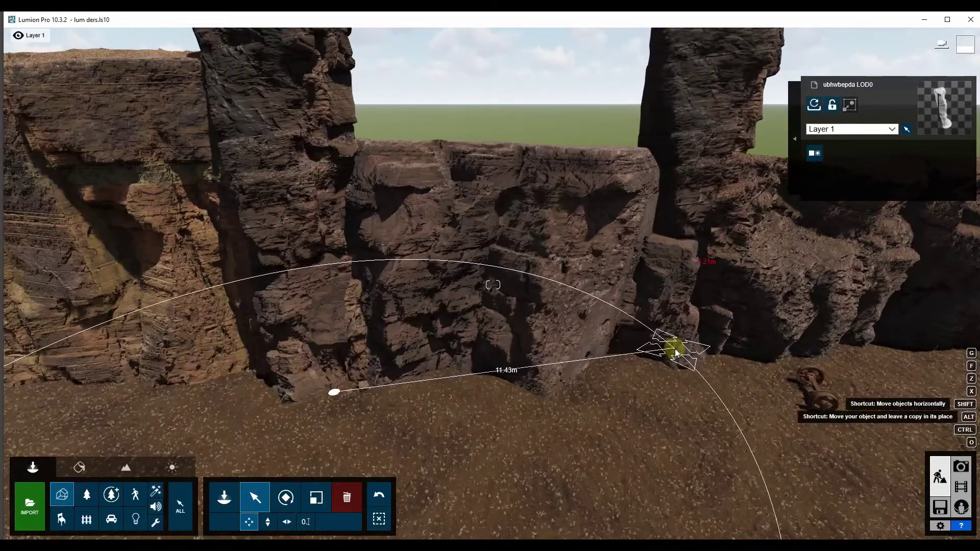
scroll(482, 445, "down", 5)
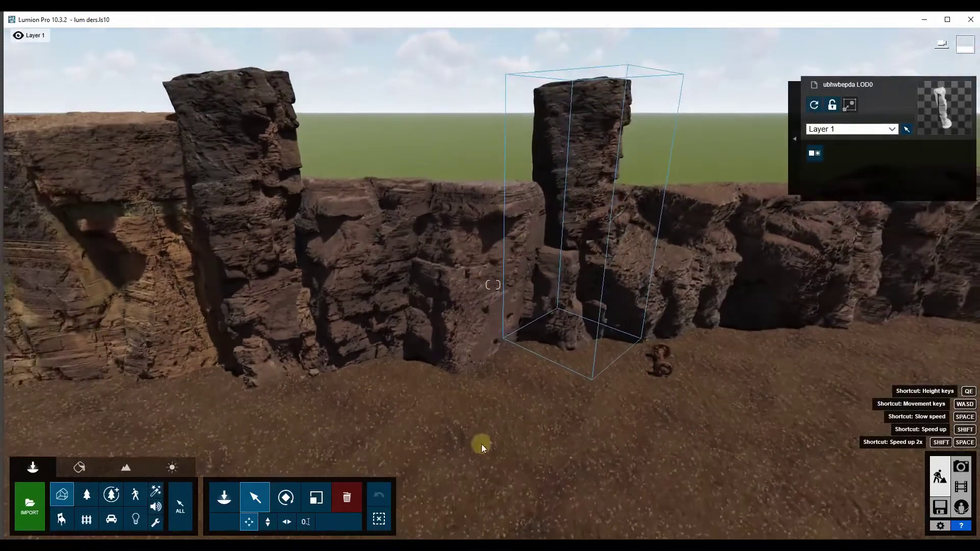
mouse_move(572, 337)
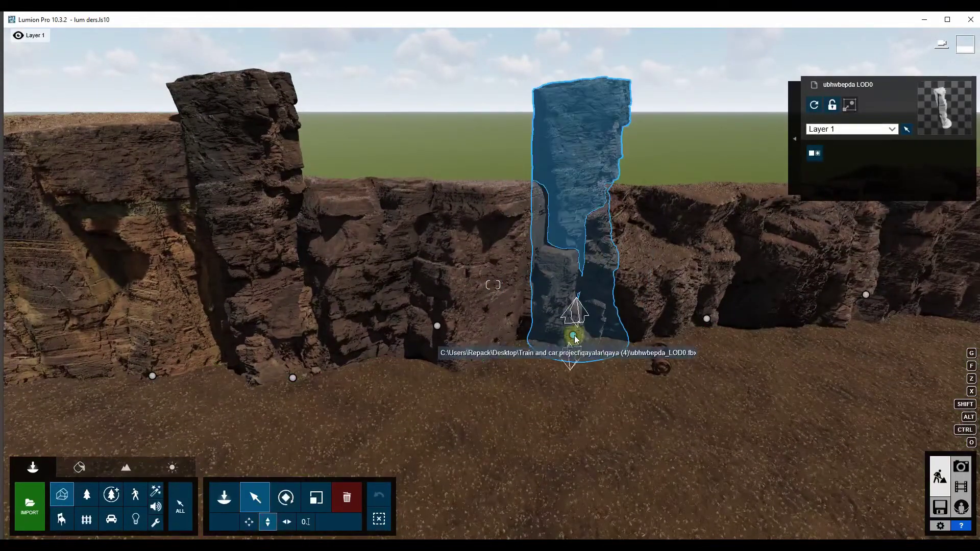
left_click_drag(573, 355, 572, 373)
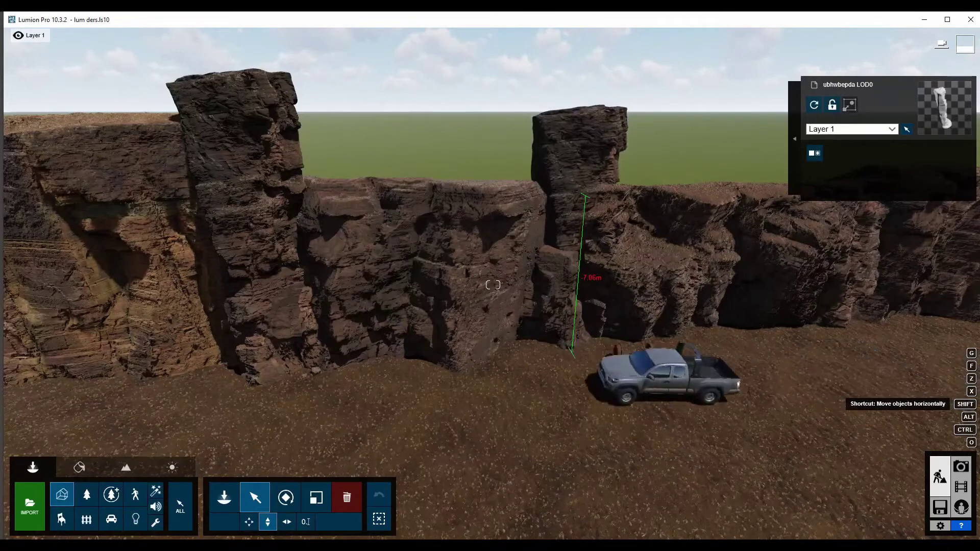
- Fly the camera over the ridge to look down the railway
right_click_drag(493, 284, 612, 286)
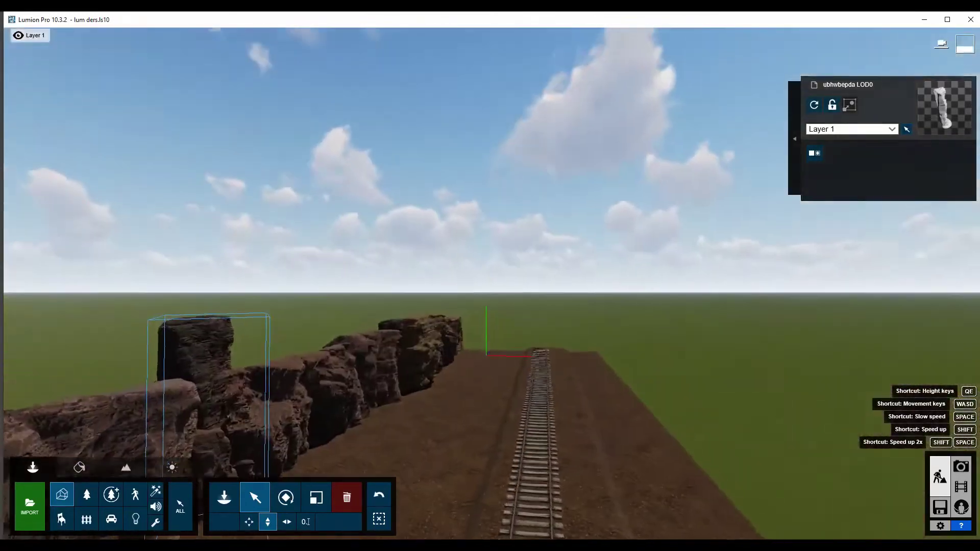
right_click_drag(492, 285, 493, 285)
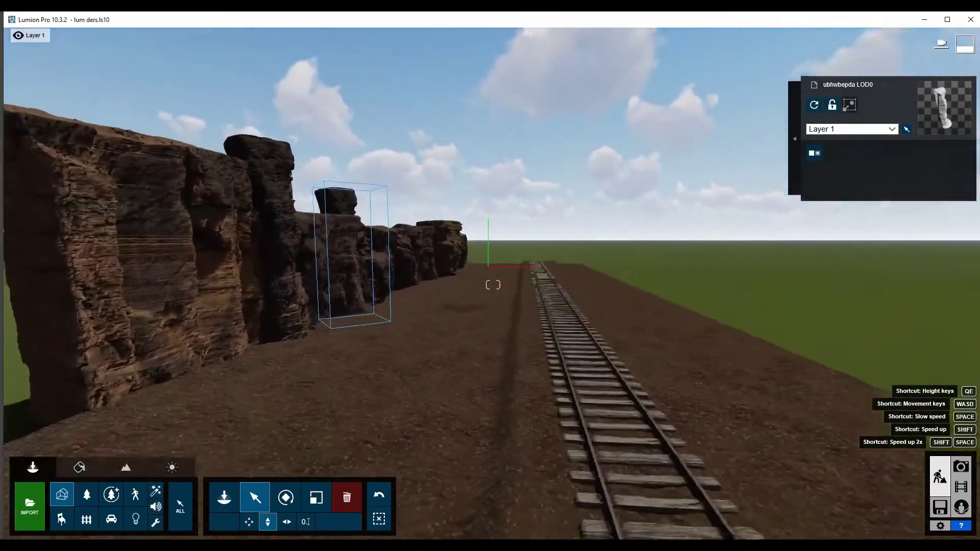
right_click_drag(493, 285, 496, 91)
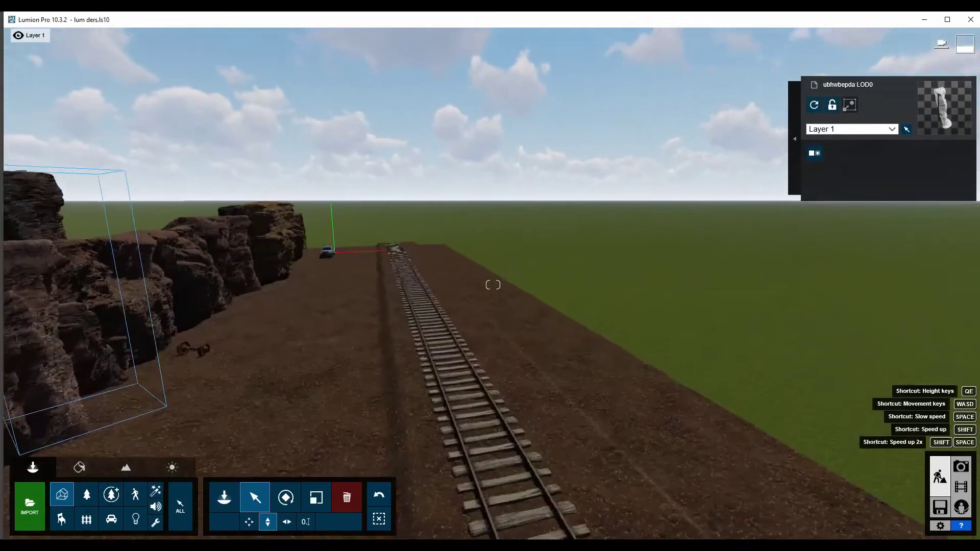
mouse_move(262, 345)
right_mouse_down()
mouse_move(268, 335)
mouse_move(180, 400)
right_mouse_up()
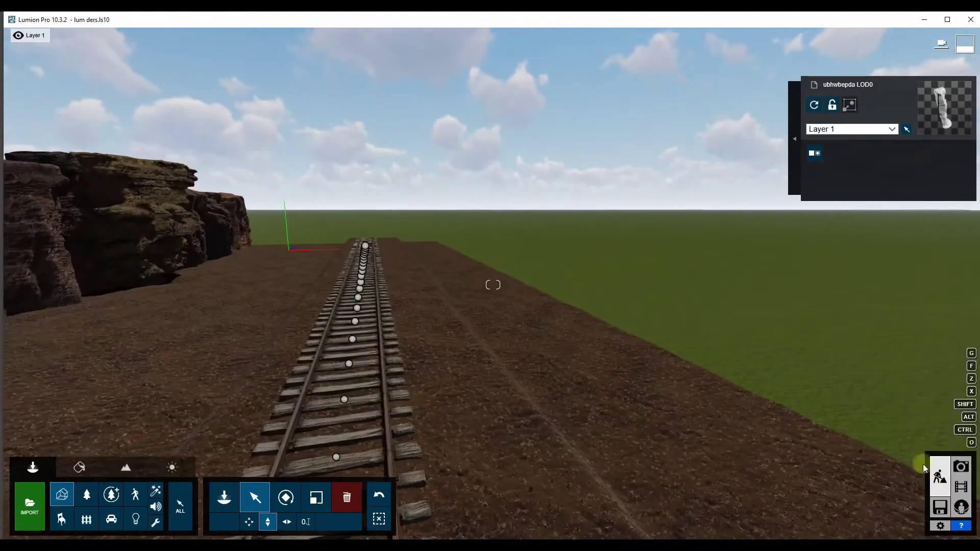
left_click(937, 507)
- Save the project, go back to Build mode and minimize Lumion
left_click(508, 278)
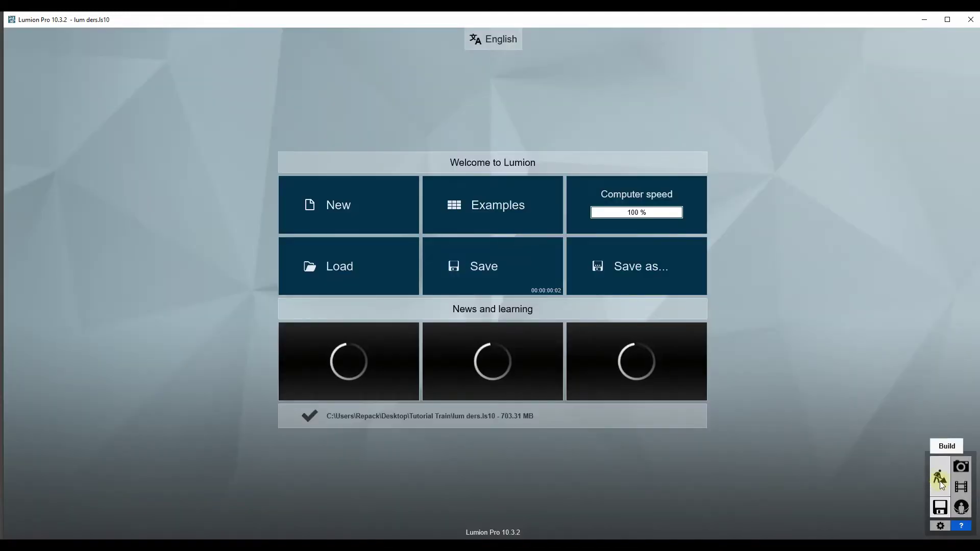
left_click(922, 476)
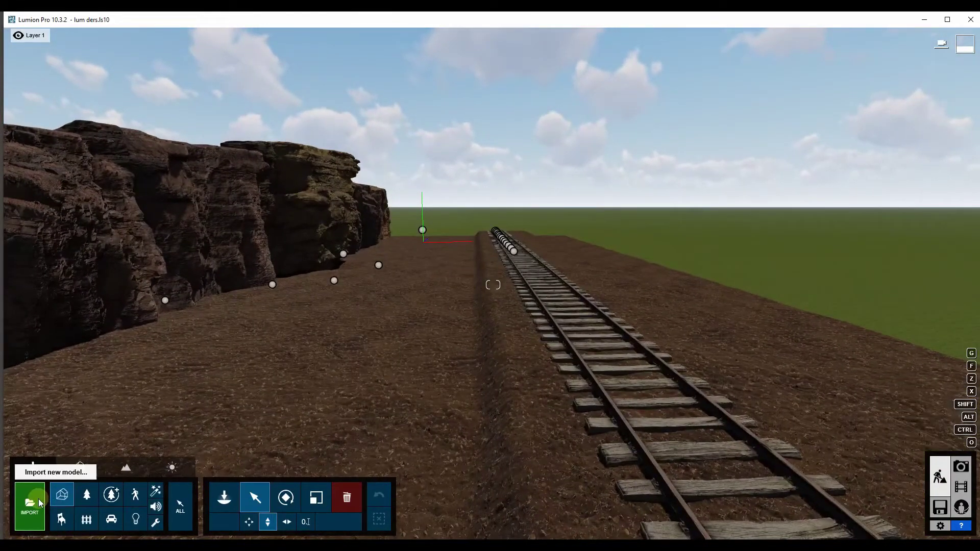
left_click(926, 21)
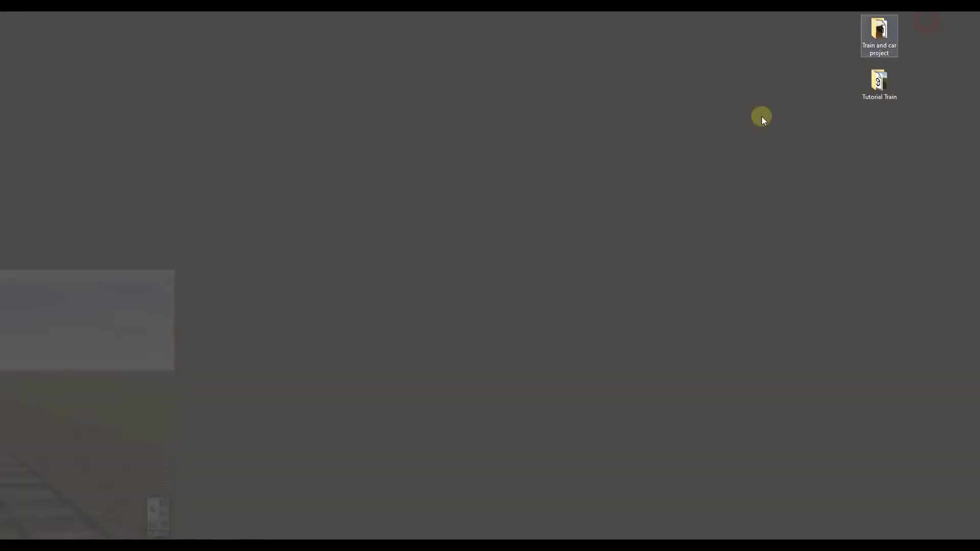
- Open the Tutorial Train desktop folder to review its files
double_click(879, 84)
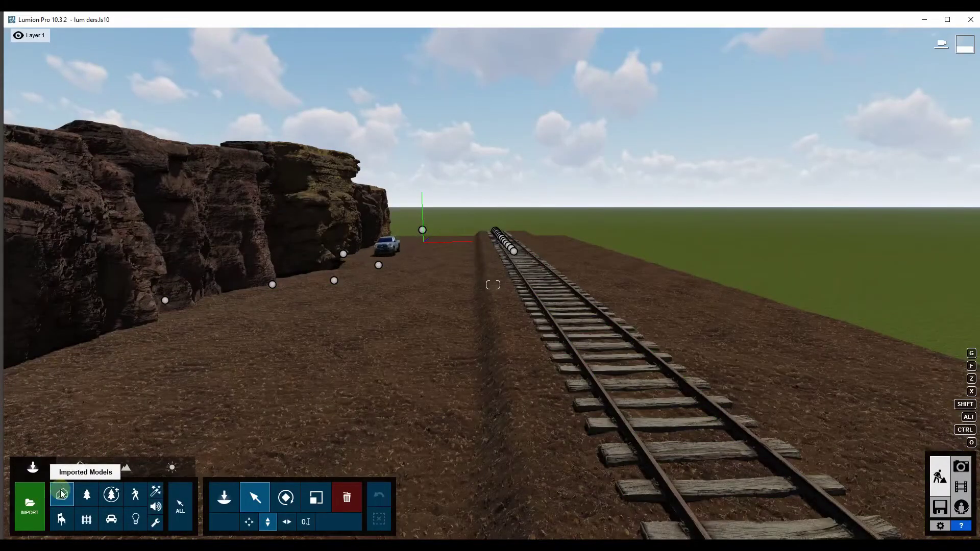
- Place the imported train model on the railway track and select it for a close look
left_click(62, 493)
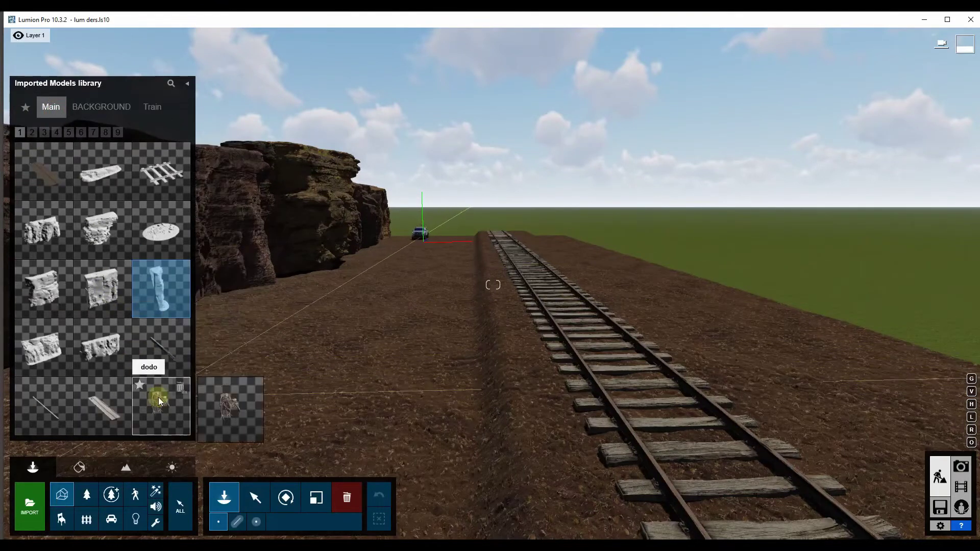
left_click(155, 350)
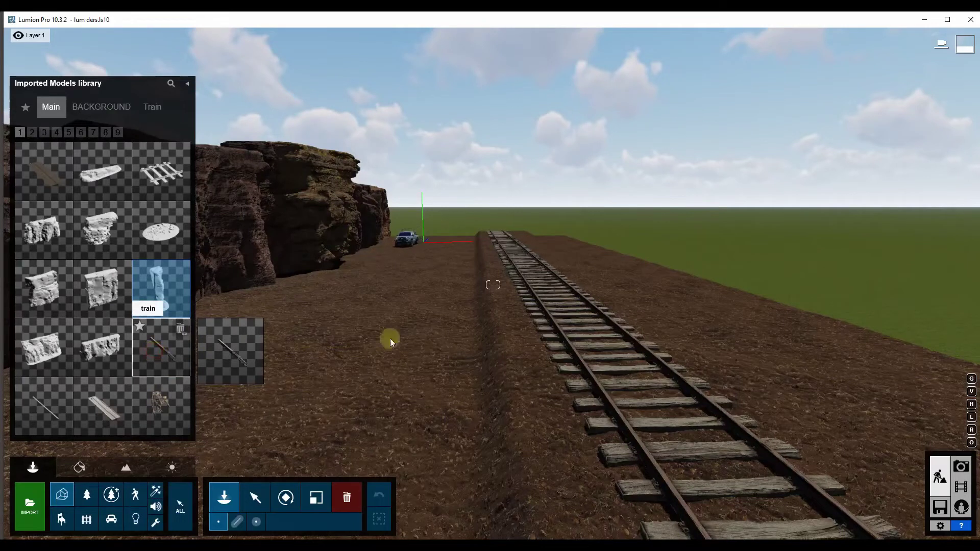
left_click(568, 317)
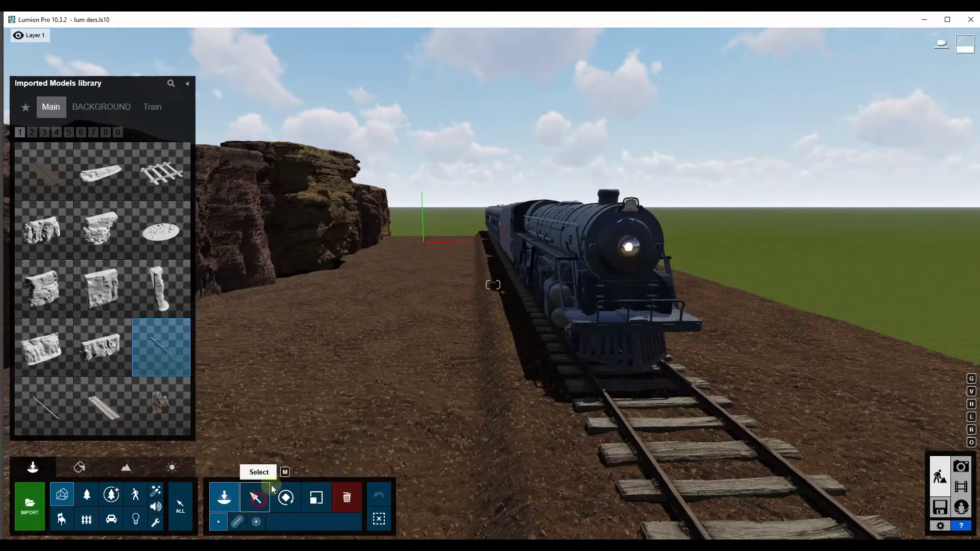
left_click(255, 497)
right_click_drag(391, 339, 411, 316)
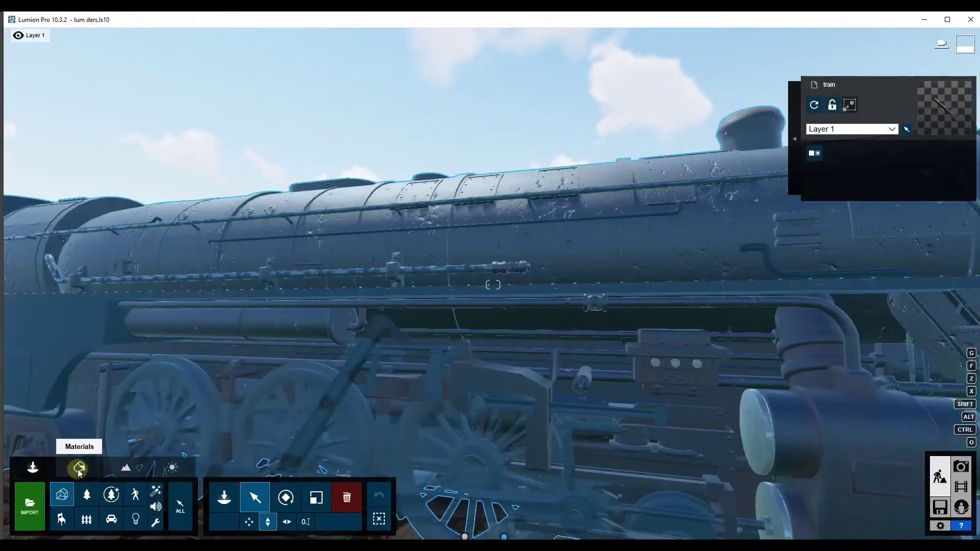
- Open the train's Metal Rusty 005 1024 material for editing
left_click(79, 468)
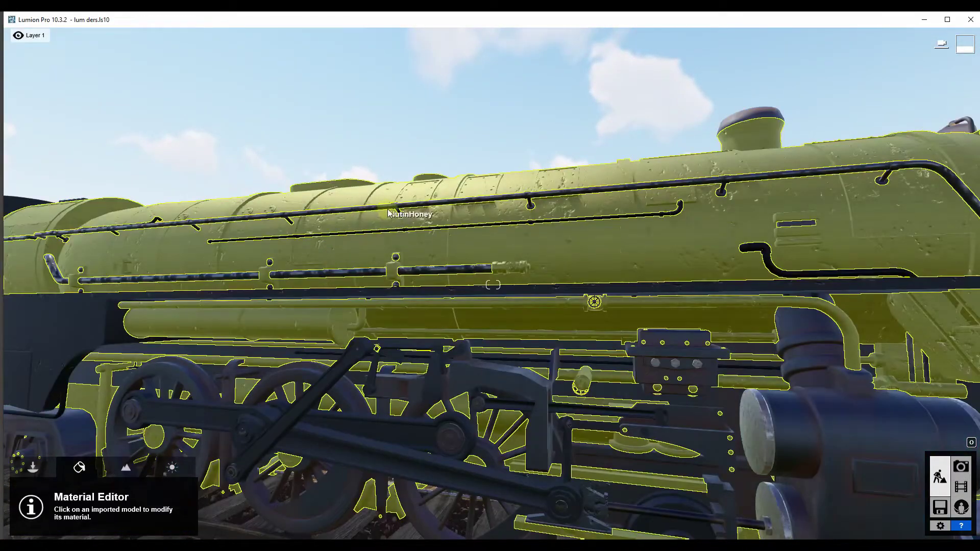
right_click_drag(386, 213, 647, 357)
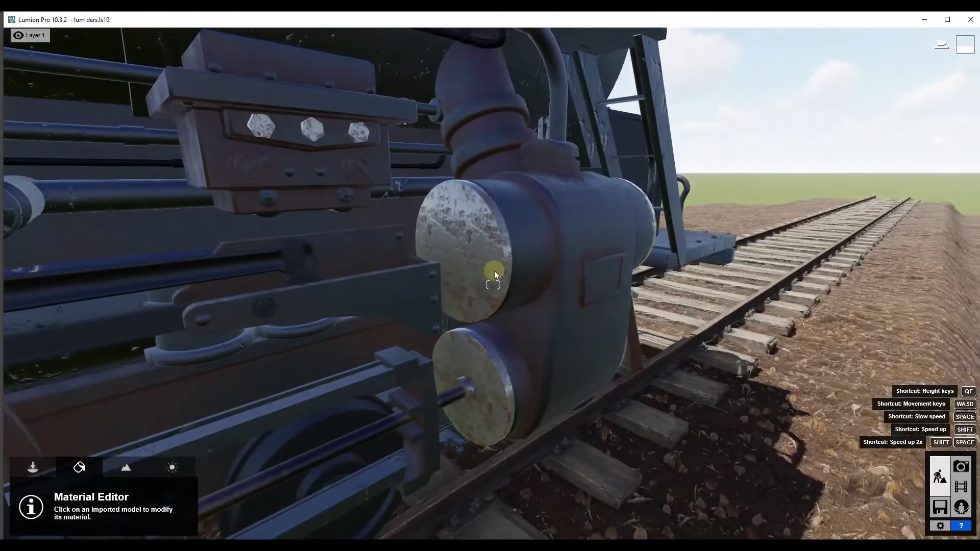
right_click_drag(646, 354, 480, 263)
left_click(157, 334)
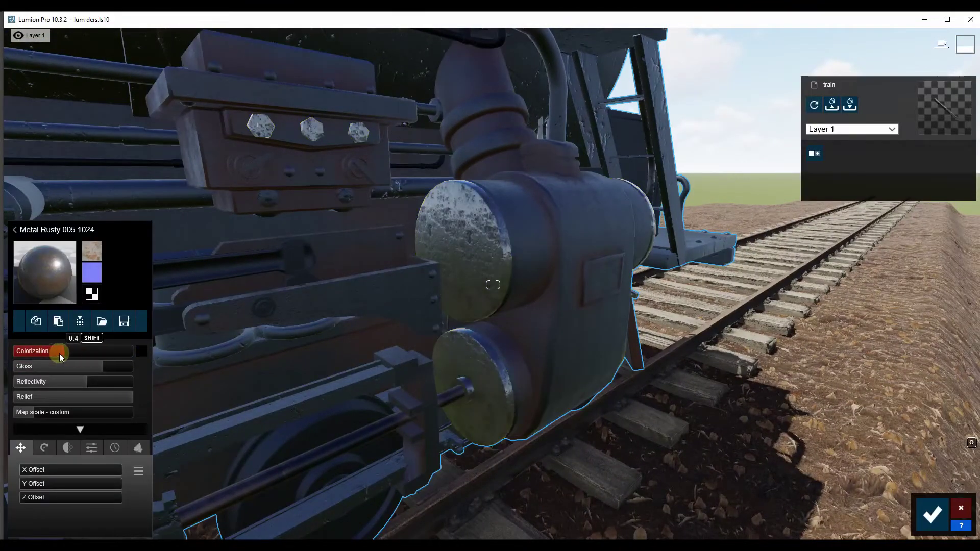
right_click_drag(437, 296, 358, 286)
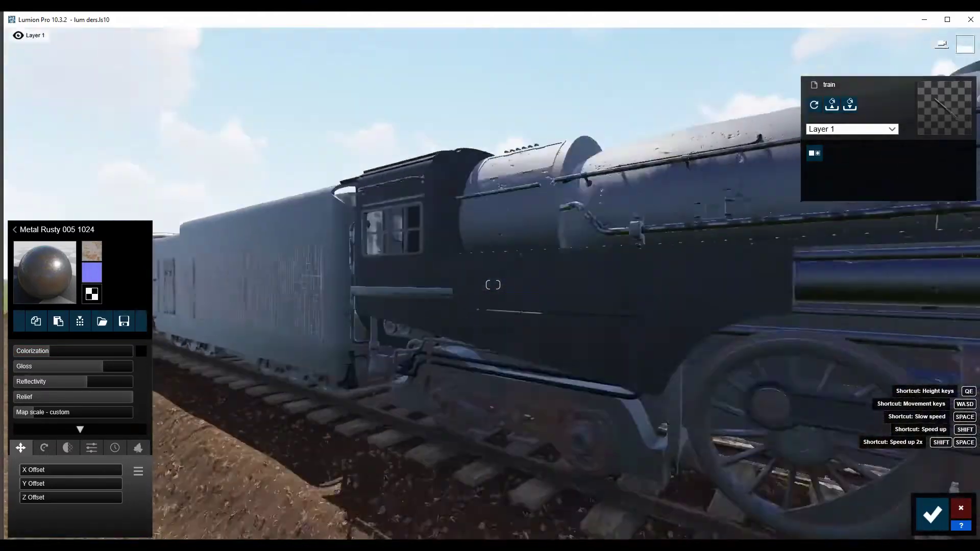
- Check the Interior Volume Glass 004 window material and accept the material edits
right_click_drag(438, 286, 461, 275)
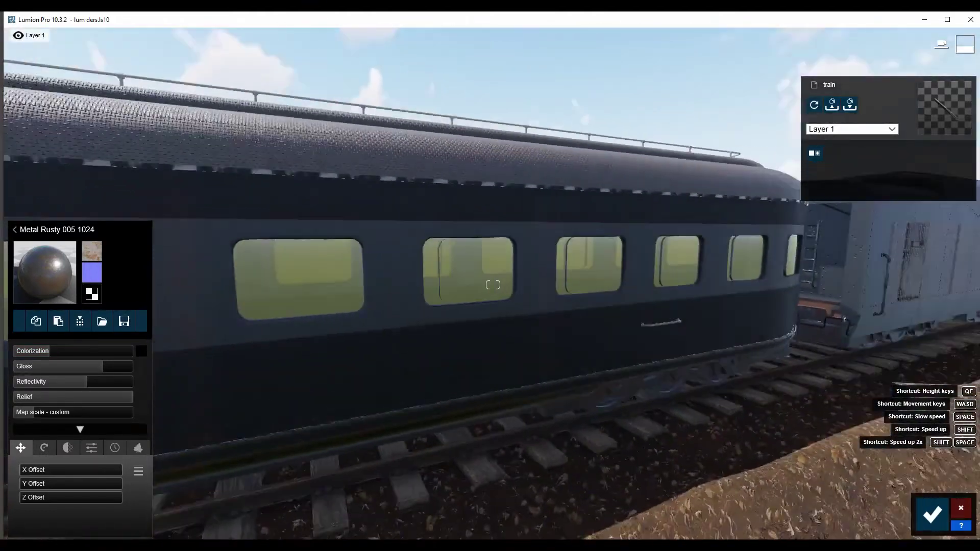
left_click(458, 273)
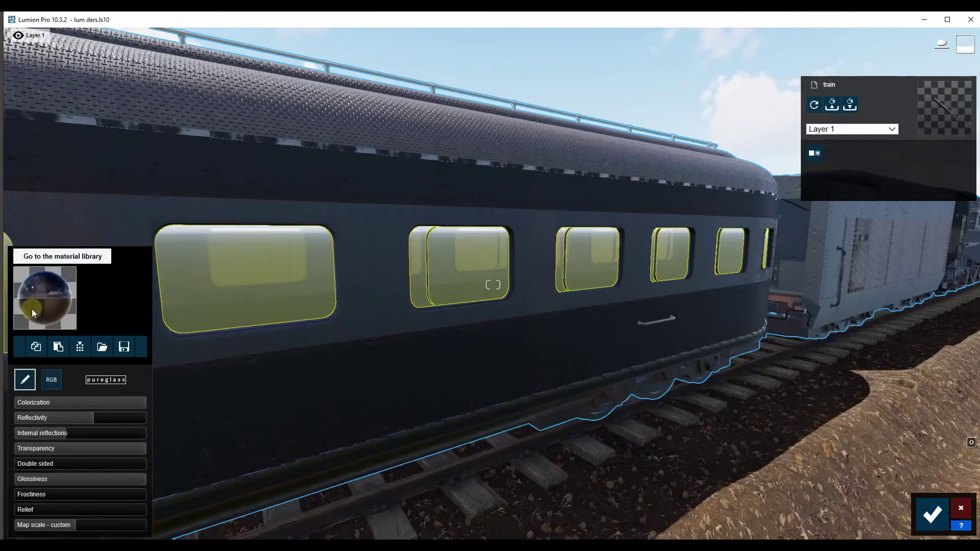
right_click_drag(493, 285, 561, 286)
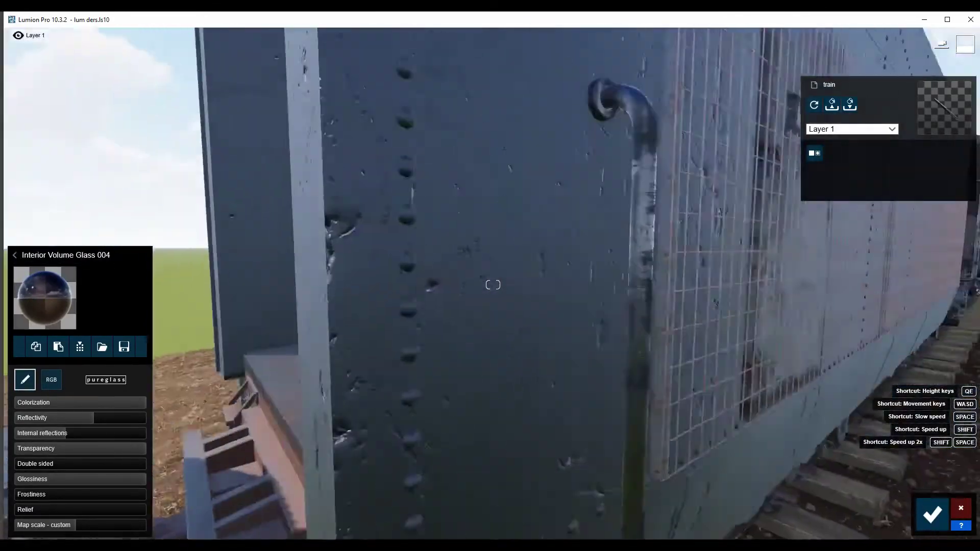
right_click_drag(493, 285, 490, 290)
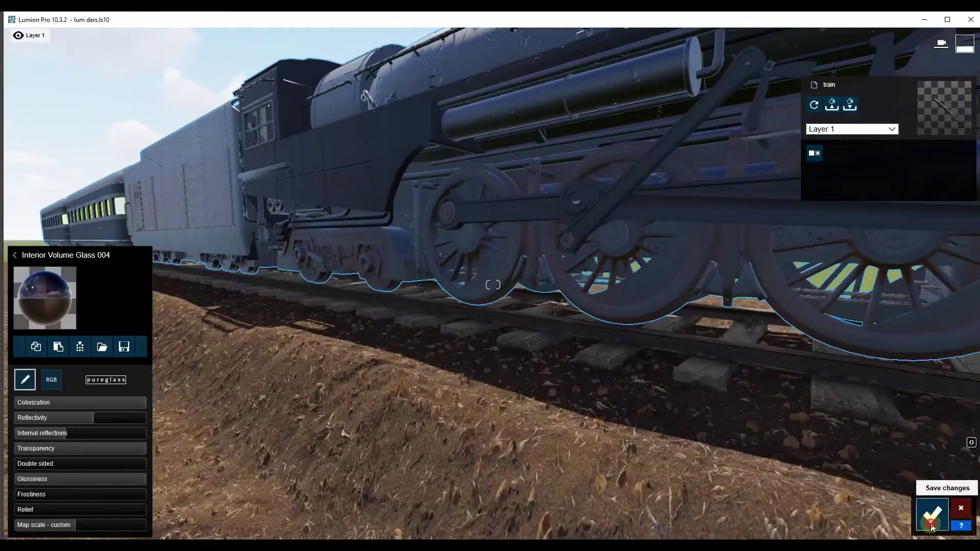
left_click(931, 525)
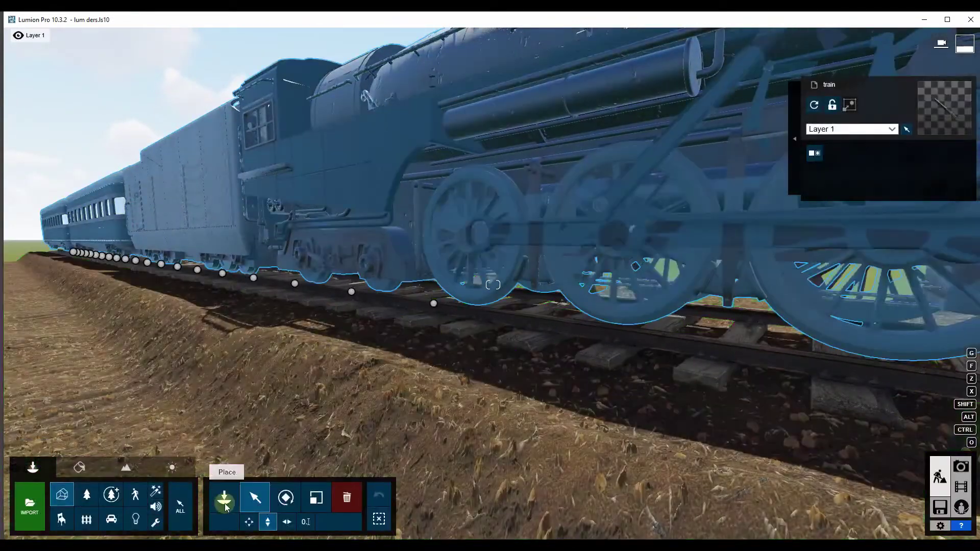
right_click_drag(422, 251, 399, 216)
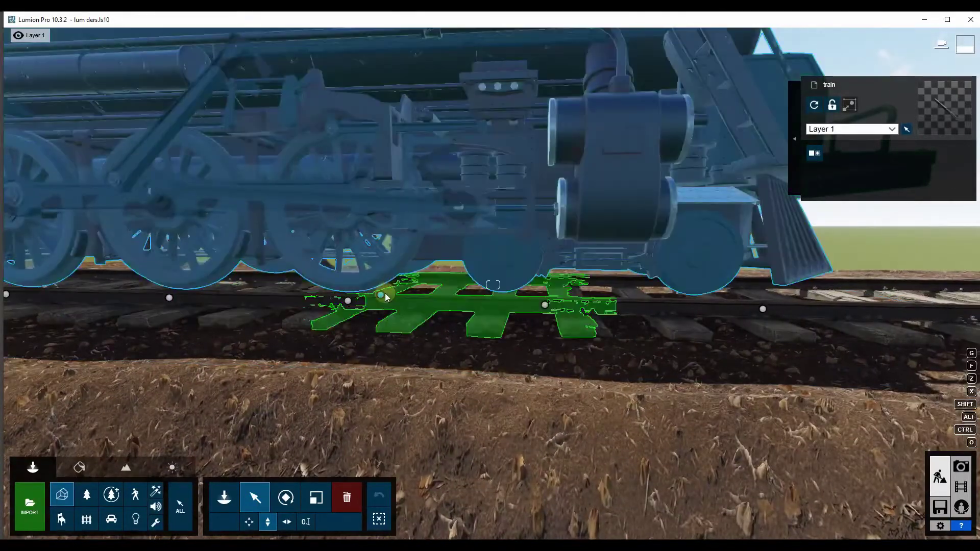
mouse_move(381, 296)
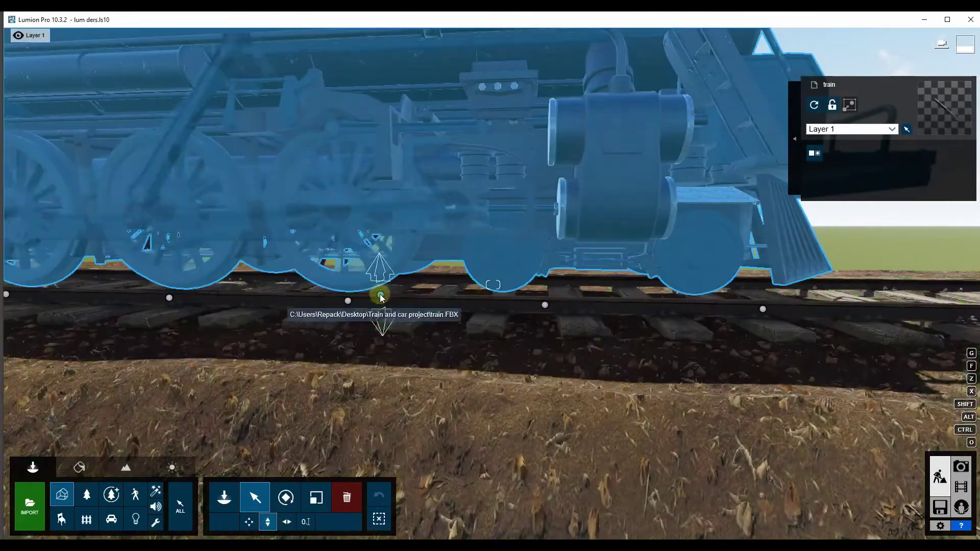
- Lower the train toward the rails and shift it slightly along the track
left_click_drag(382, 303, 378, 313)
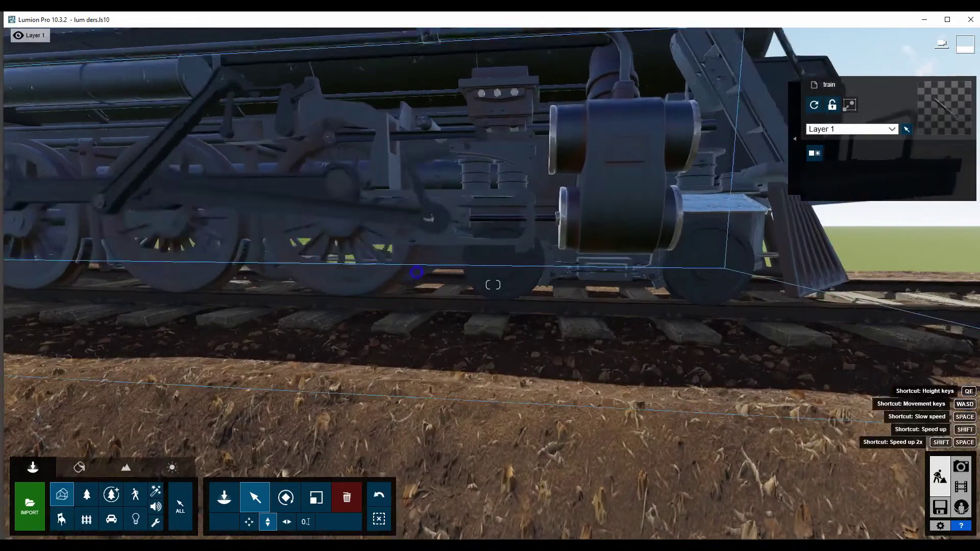
mouse_move(378, 313)
right_mouse_down()
mouse_move(388, 307)
mouse_move(336, 415)
right_mouse_up()
left_click(250, 523)
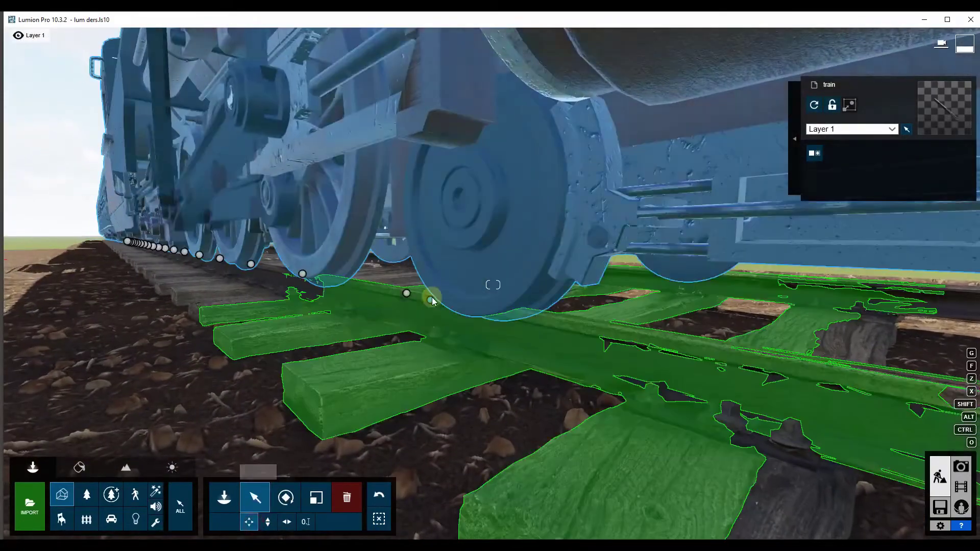
left_click_drag(437, 302, 440, 301)
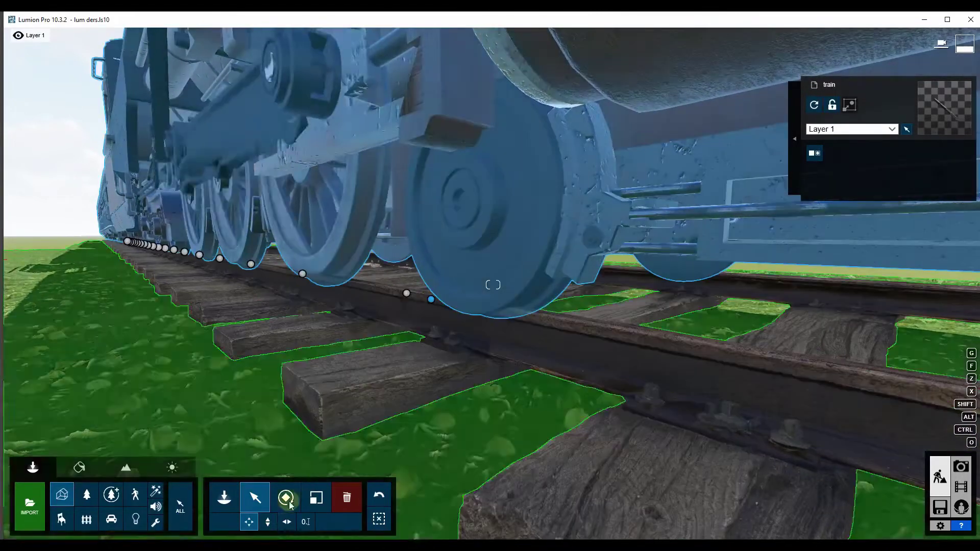
- Raise the train in height mode so its wheels sit on the rails, checking from track level
left_click(268, 522)
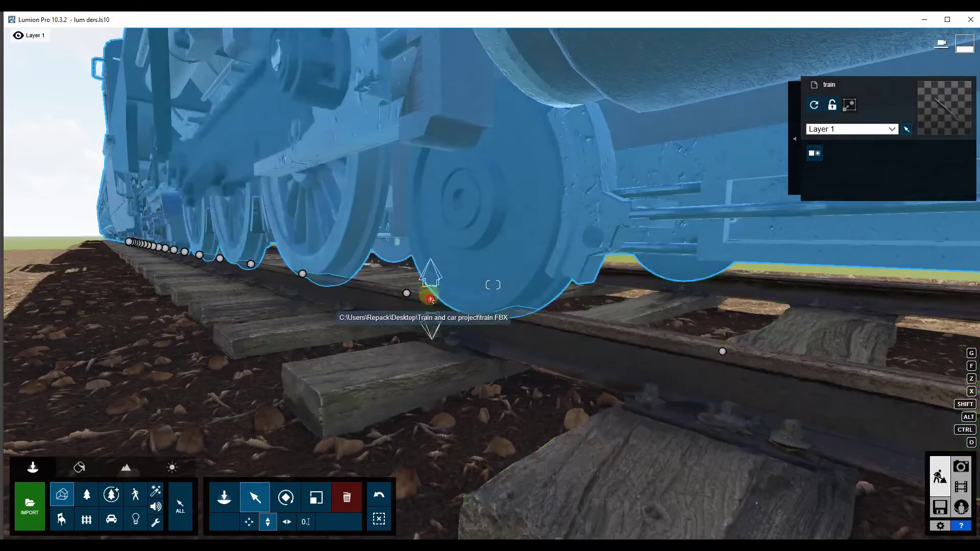
left_click_drag(431, 299, 432, 277)
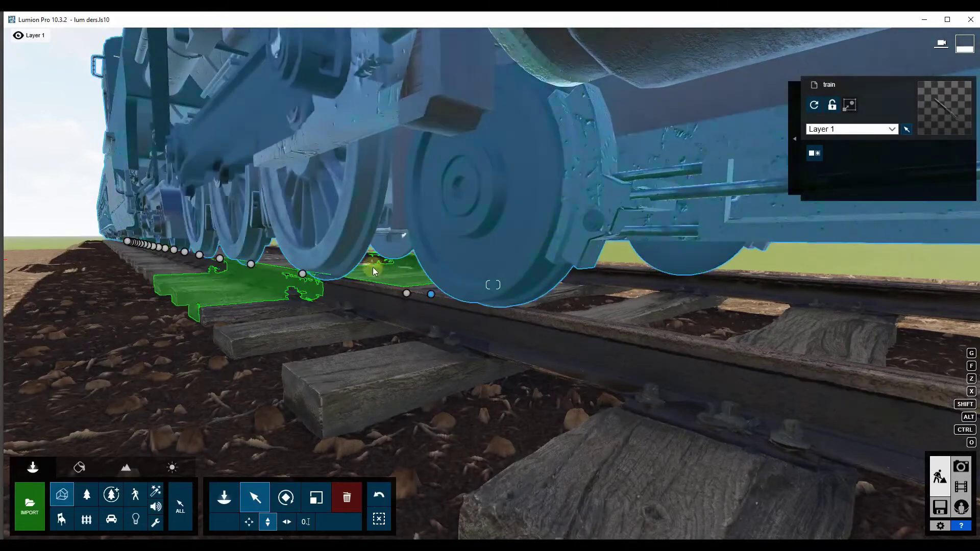
right_click_drag(373, 268, 403, 270)
right_click_drag(494, 284, 493, 284)
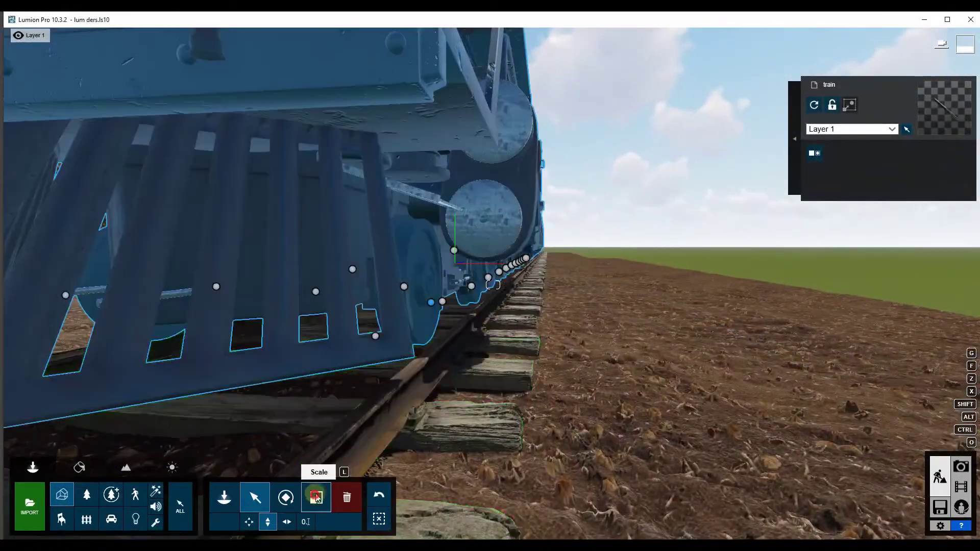
- Enlarge the train with the Size slider to suit the track
left_click(316, 498)
left_click(430, 302)
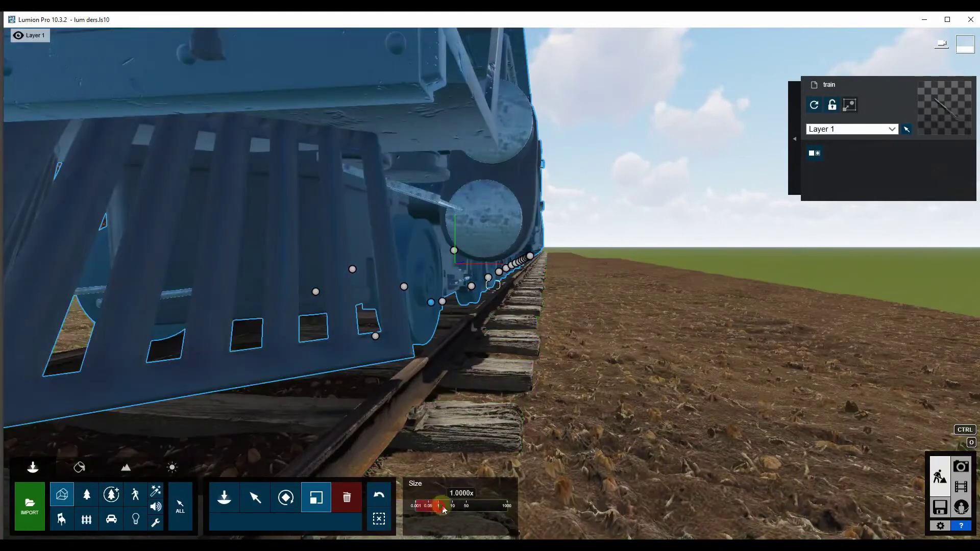
left_click_drag(463, 507, 537, 495)
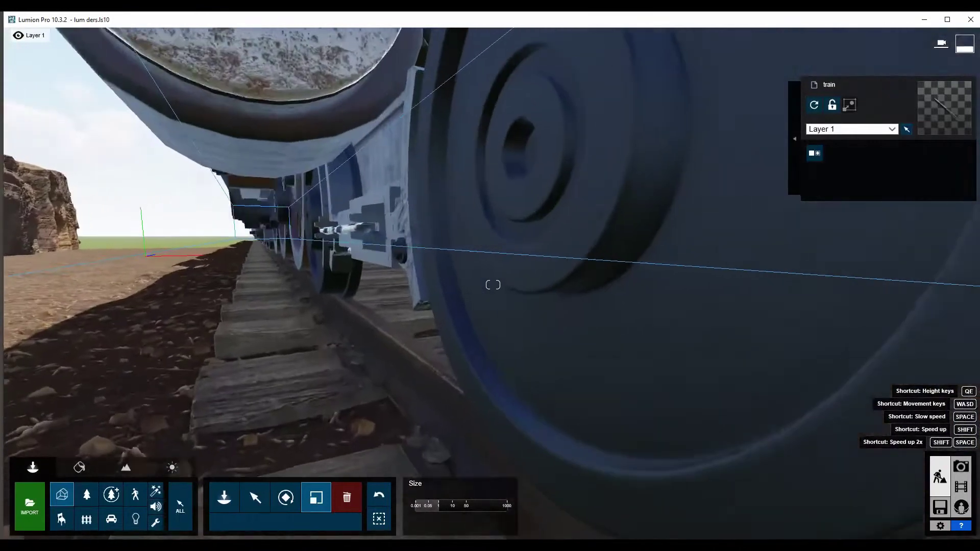
right_click_drag(356, 505, 356, 505)
- Nudge the train slightly along the track and check its fit along the carriages
left_click(256, 497)
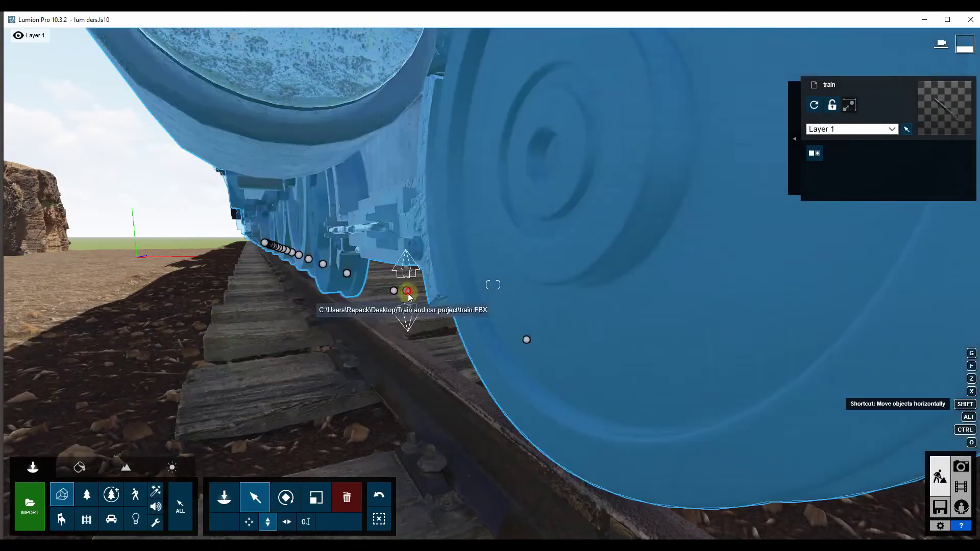
left_click_drag(414, 299, 412, 314)
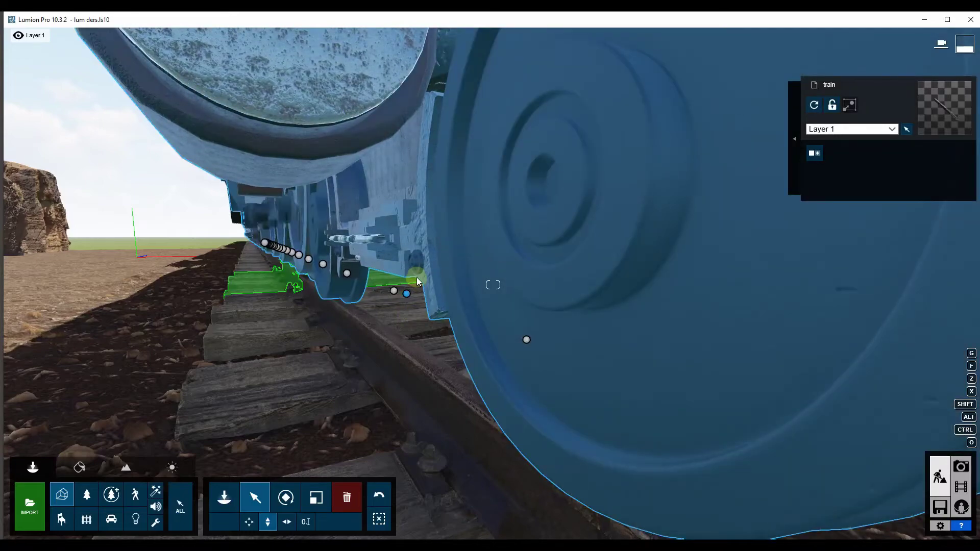
right_click_drag(417, 277, 408, 286)
right_click_drag(493, 285, 493, 285)
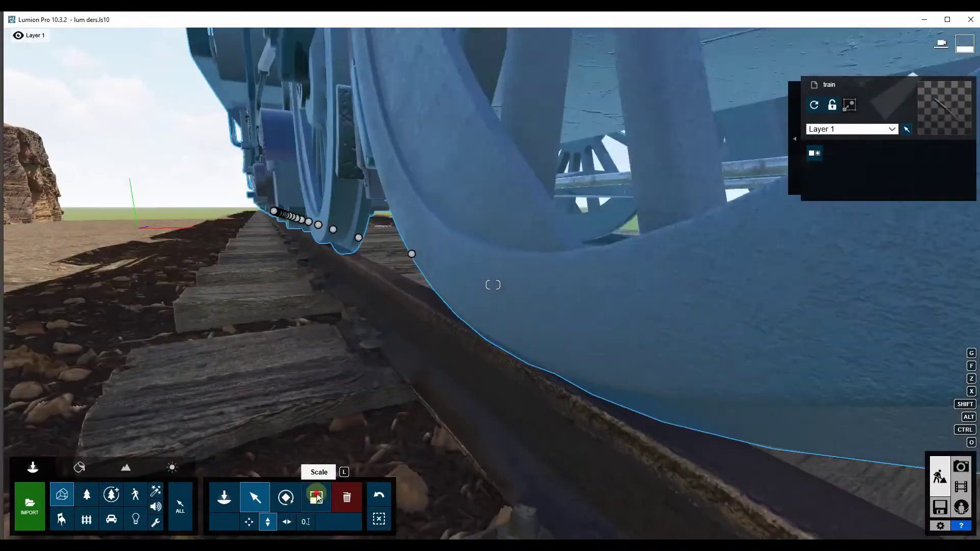
left_click(316, 498)
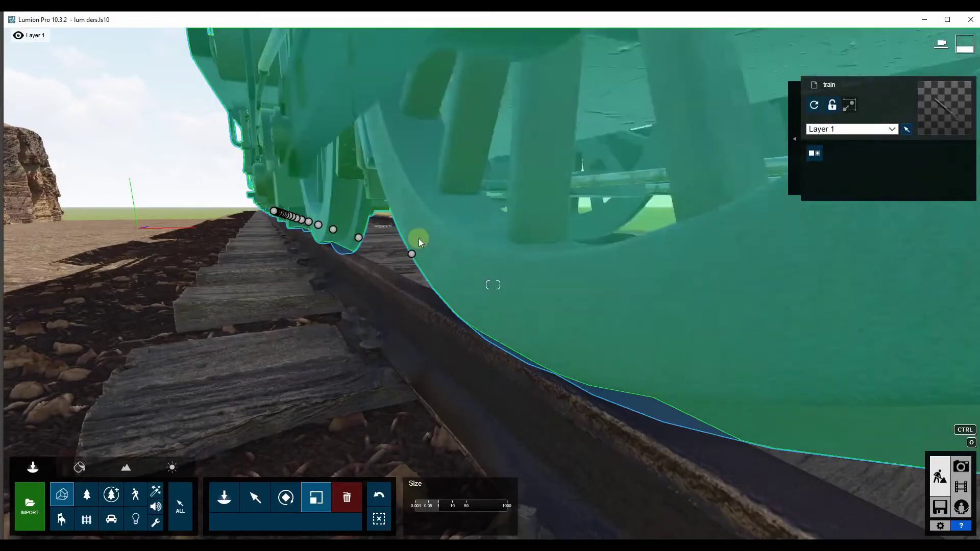
- Scale the train up further, checking the wheels and drive rods up close
right_click_drag(419, 240, 420, 240)
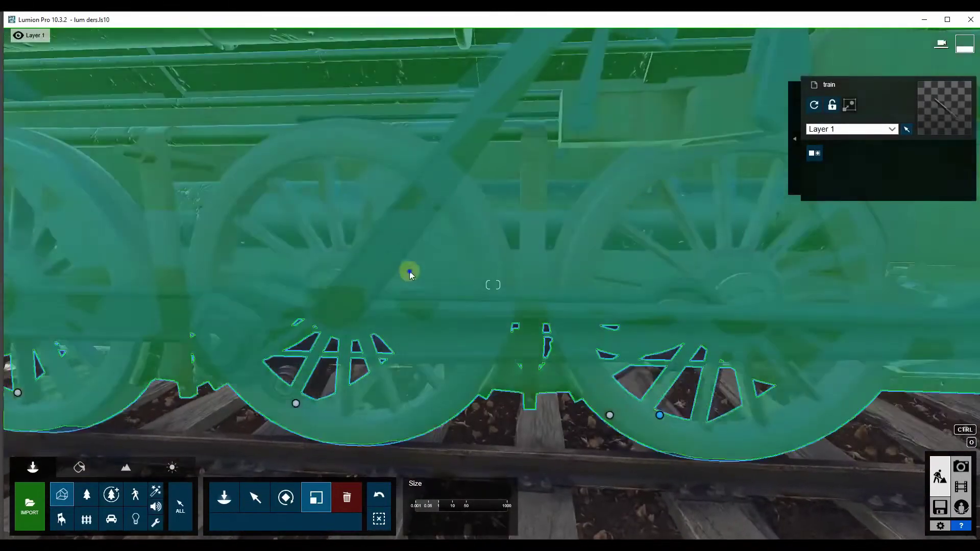
right_click_drag(406, 271, 403, 331)
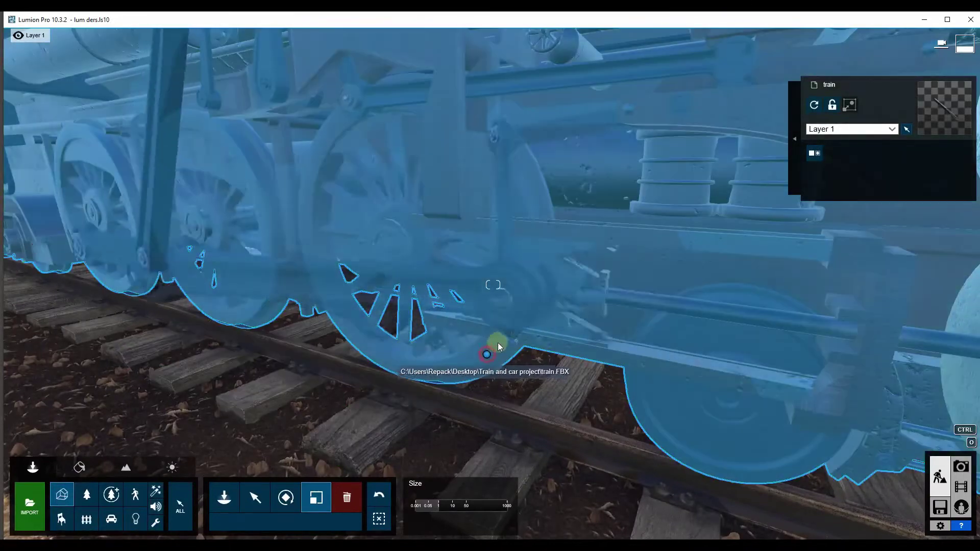
mouse_move(499, 347)
left_mouse_down()
mouse_move(504, 339)
mouse_move(498, 349)
left_mouse_up()
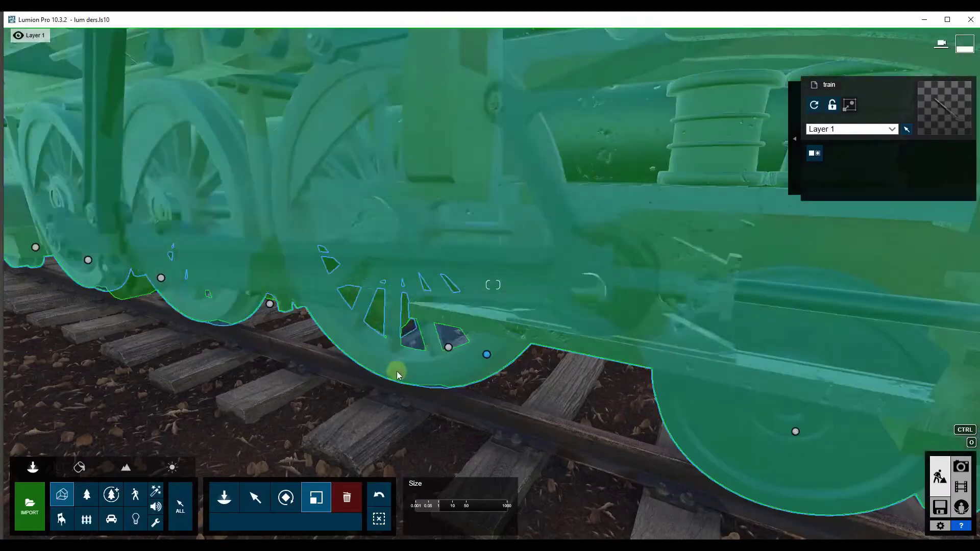
right_click_drag(494, 351, 495, 350)
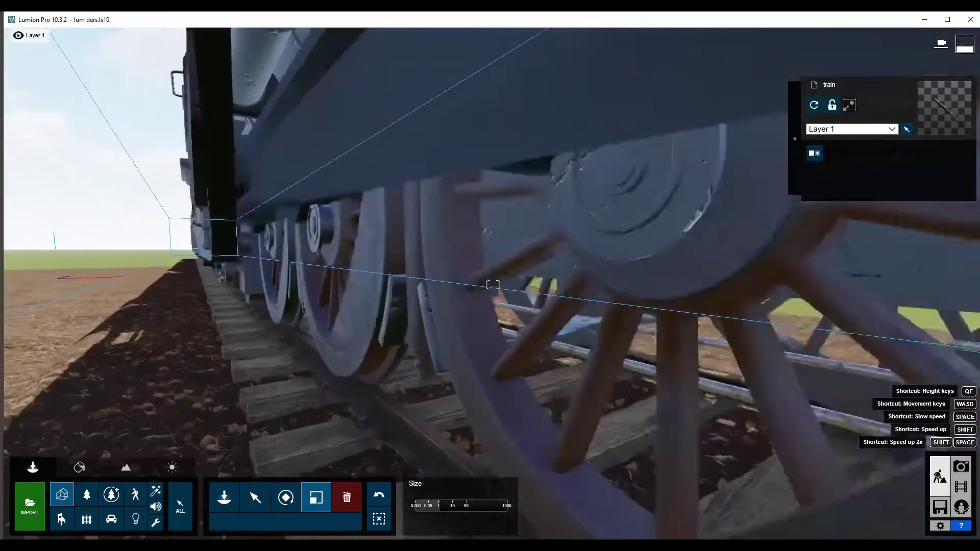
- Slide the train horizontally along the track so its wheels line up on the rails
left_click(255, 498)
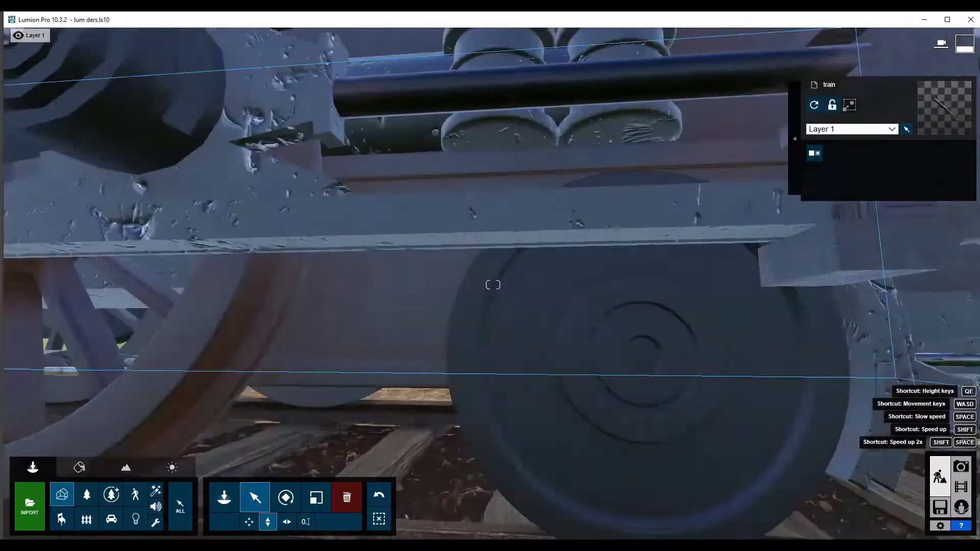
right_click_drag(263, 401, 263, 401)
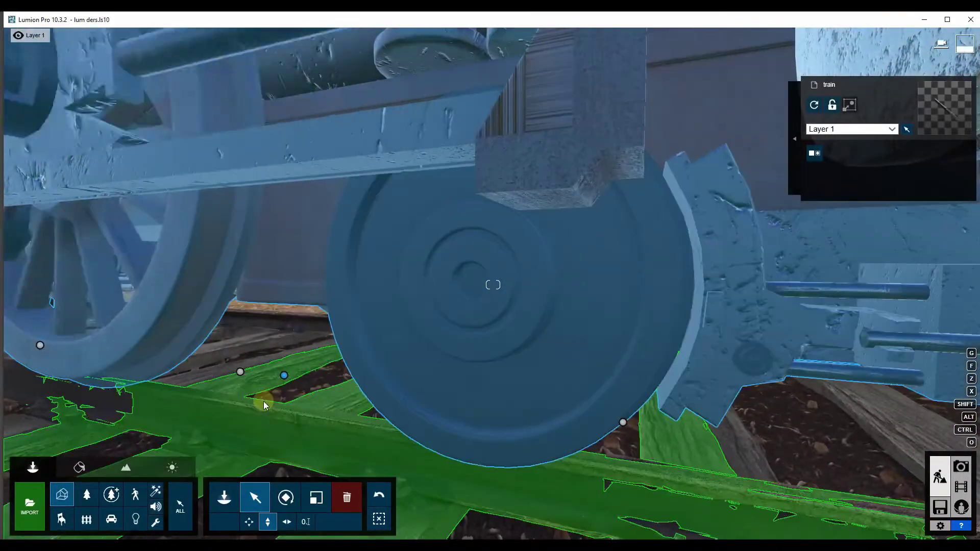
left_click(284, 376)
left_click(249, 522)
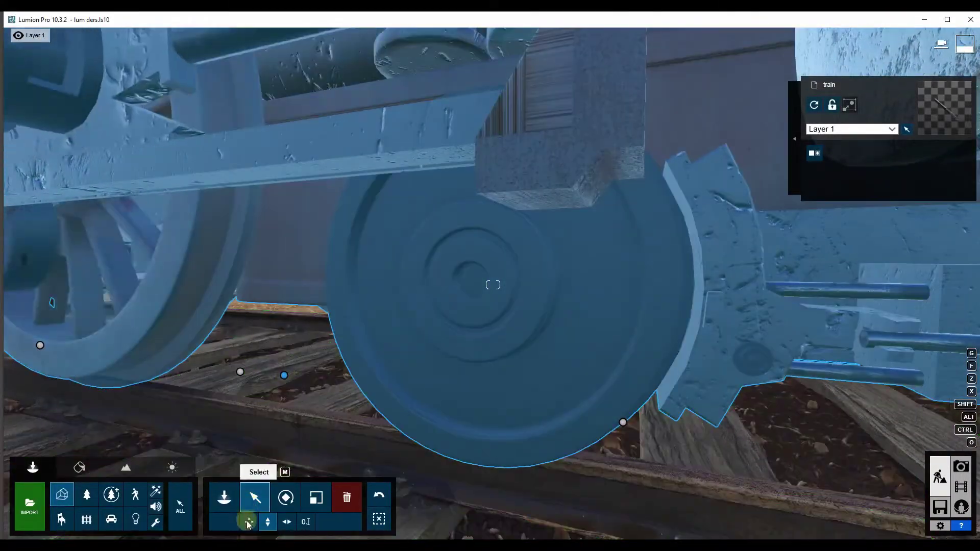
left_click_drag(284, 381, 294, 377)
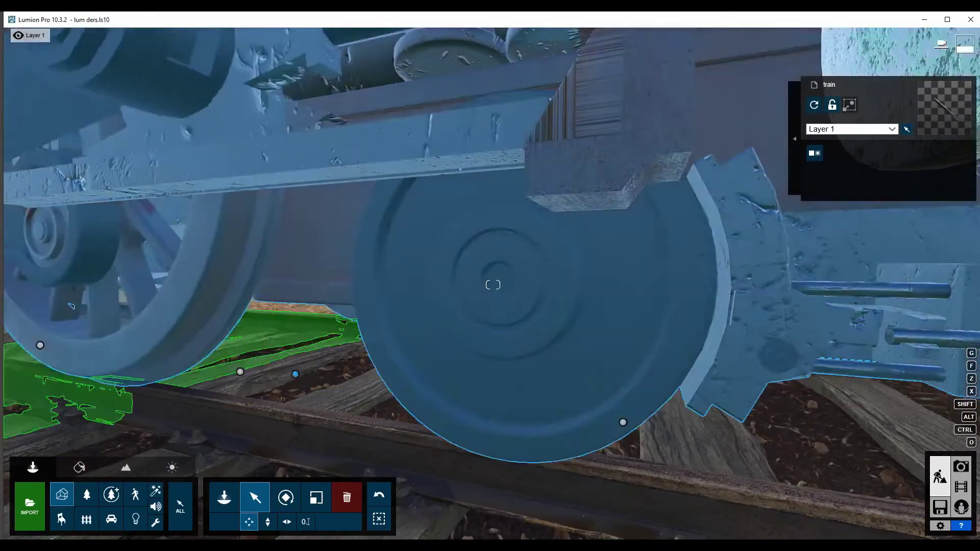
right_click_drag(296, 378, 357, 378)
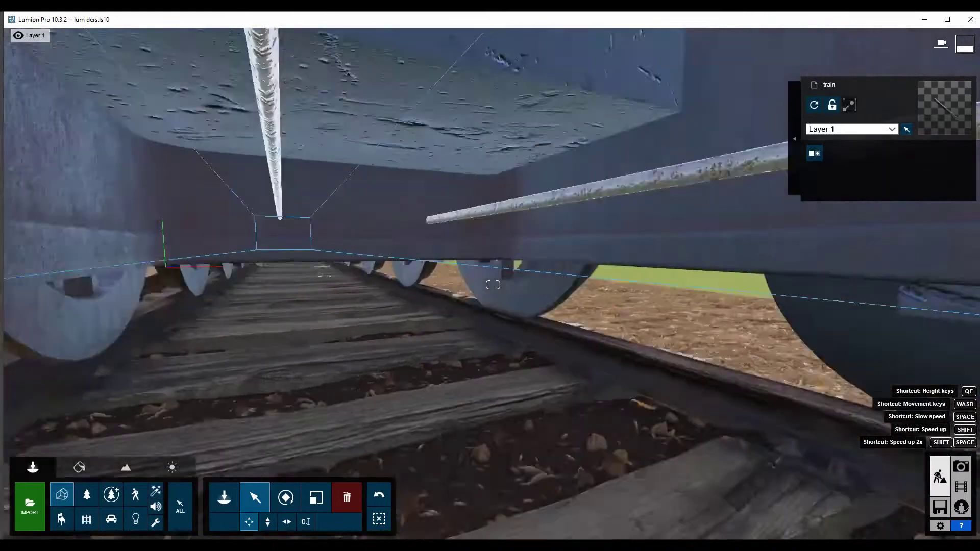
right_click_drag(493, 285, 493, 284)
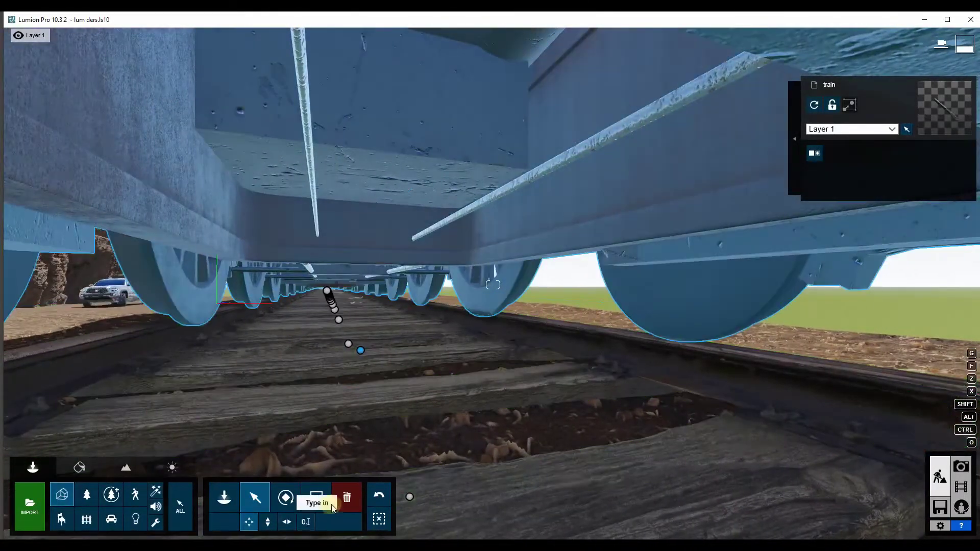
- Enlarge the train once more and view the locomotive wheels from the side
left_click(316, 497)
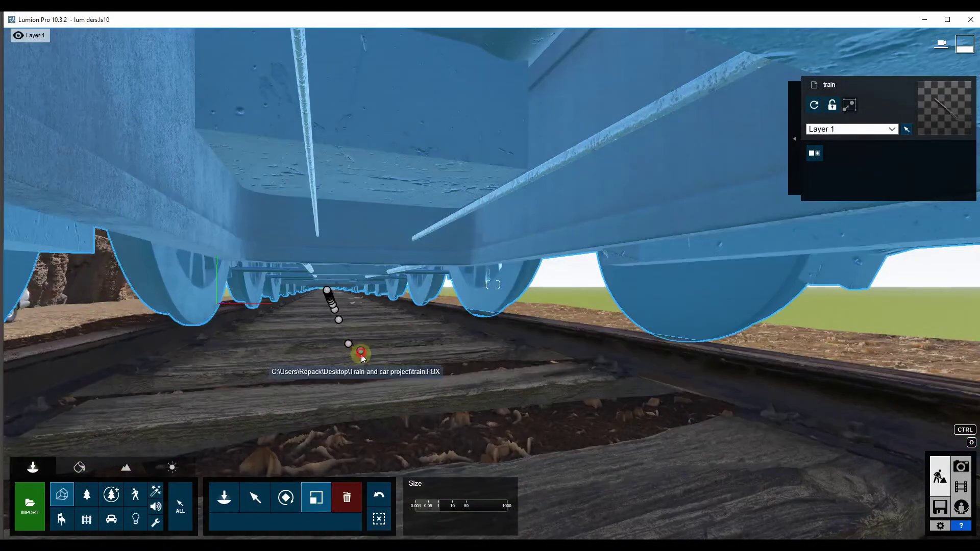
left_click_drag(361, 353, 363, 357)
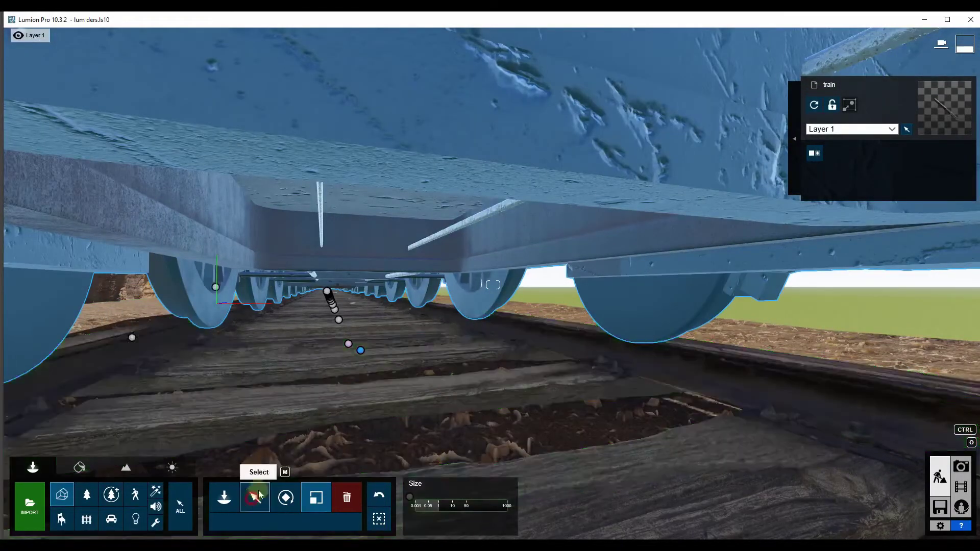
left_click(255, 498)
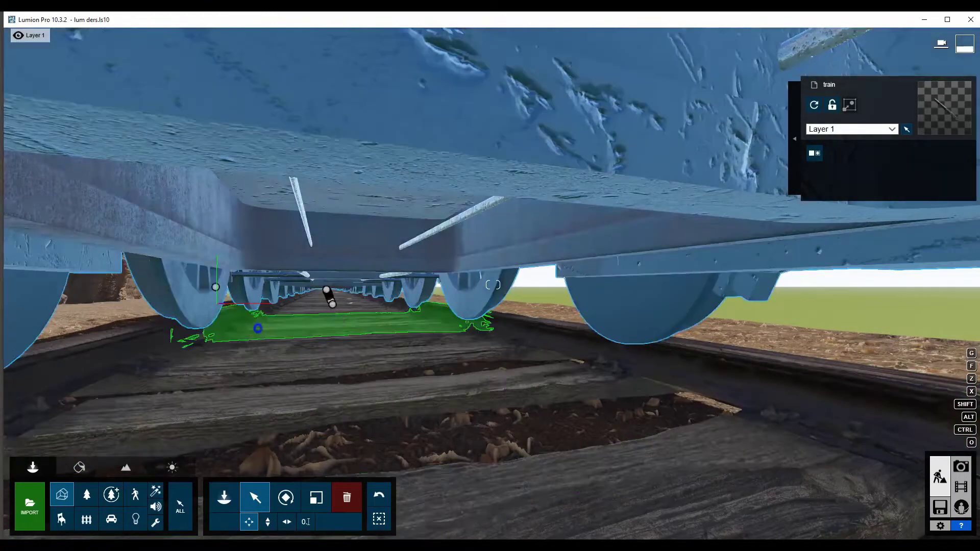
right_click_drag(327, 288, 215, 286)
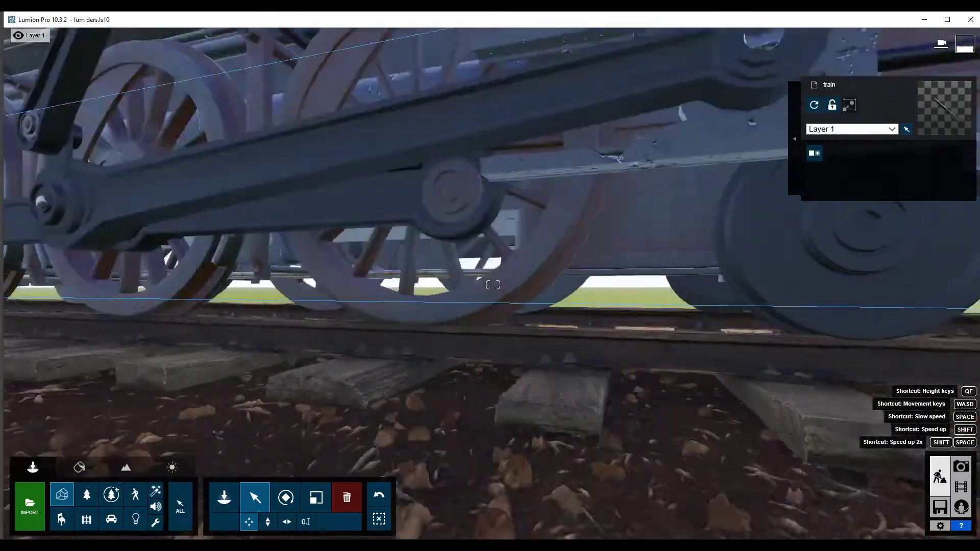
right_click_drag(493, 285, 493, 284)
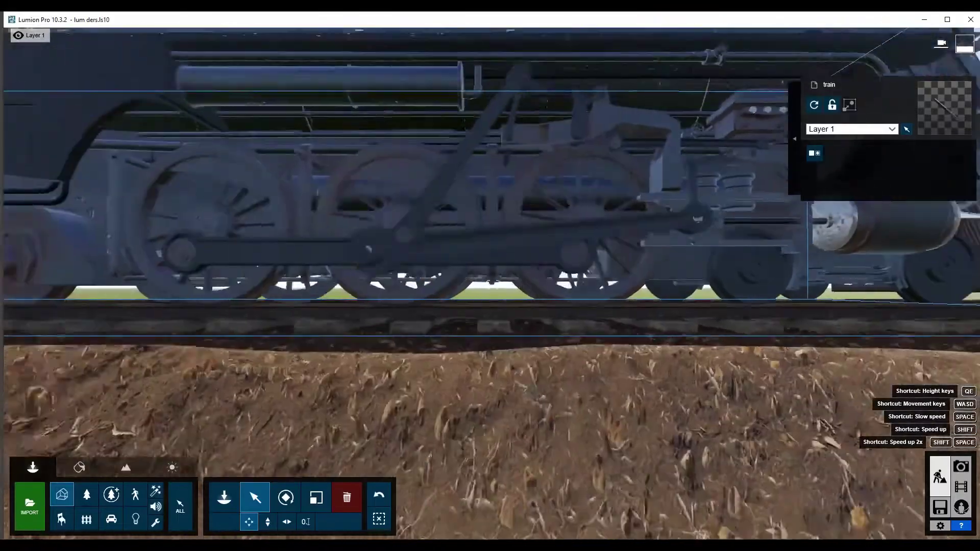
- Fly around to inspect the train, truck and cliff, then enter Movie mode
key("s")
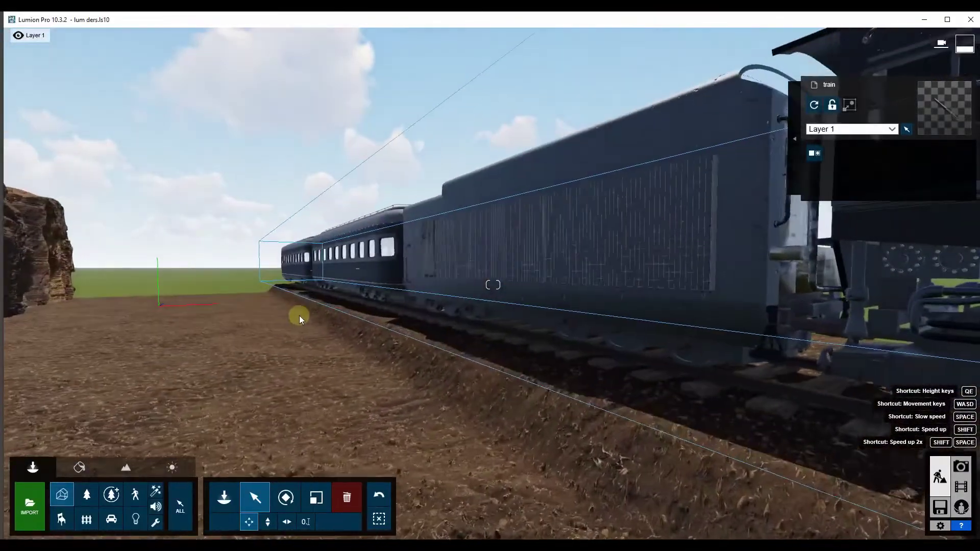
right_click_drag(299, 316, 299, 316)
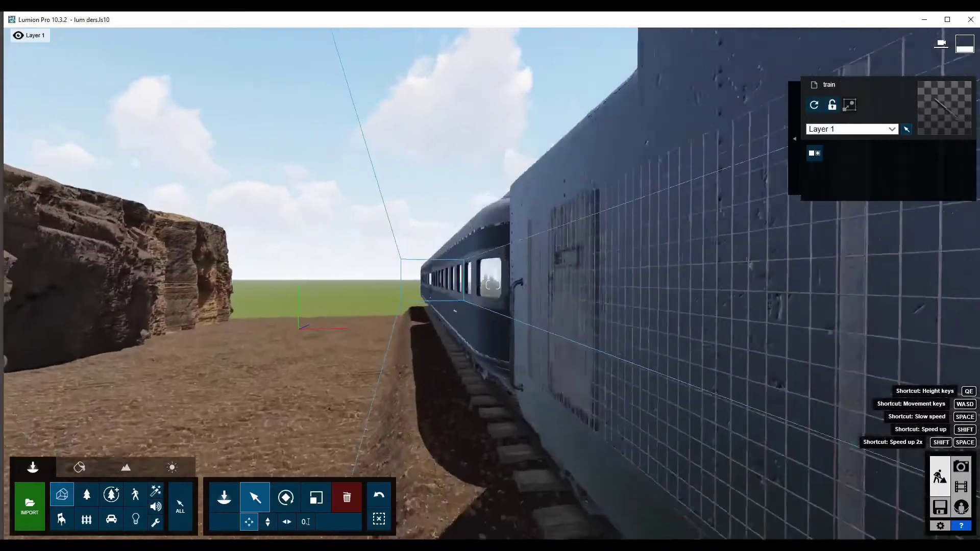
right_click_drag(493, 284, 492, 284)
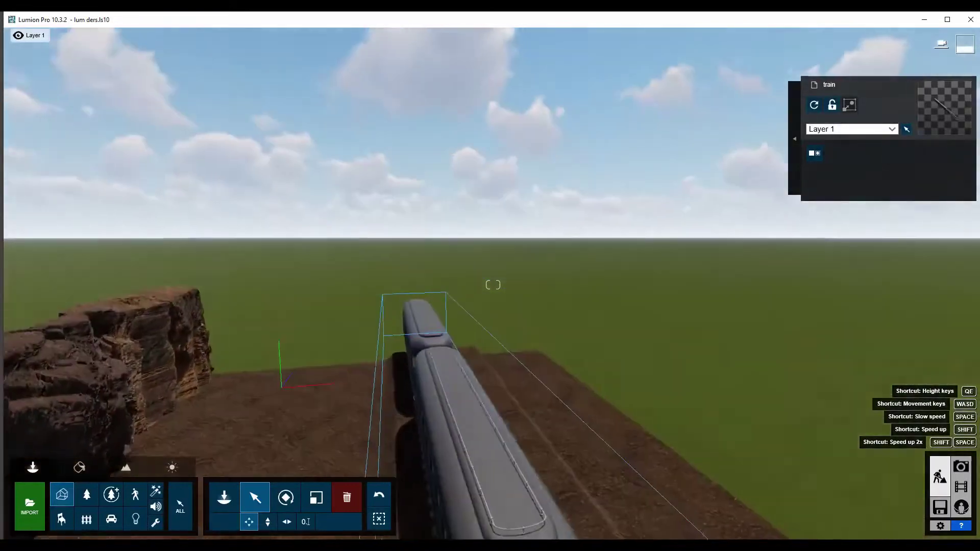
key("s")
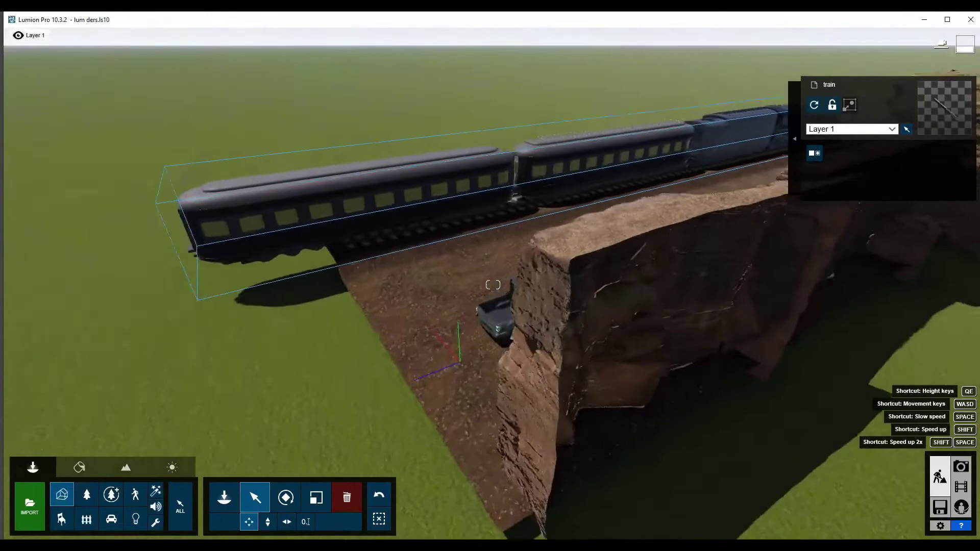
right_click_drag(493, 285, 493, 285)
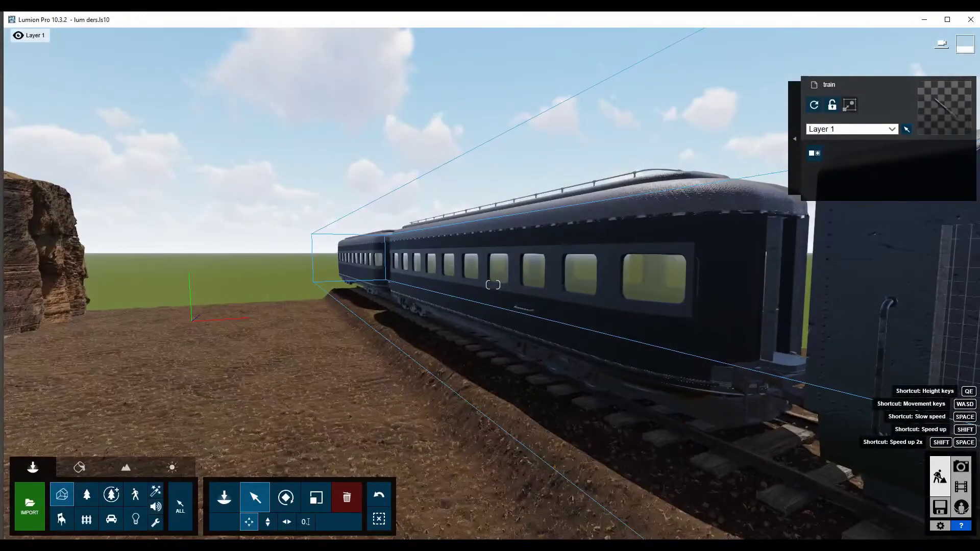
right_click_drag(493, 284, 493, 285)
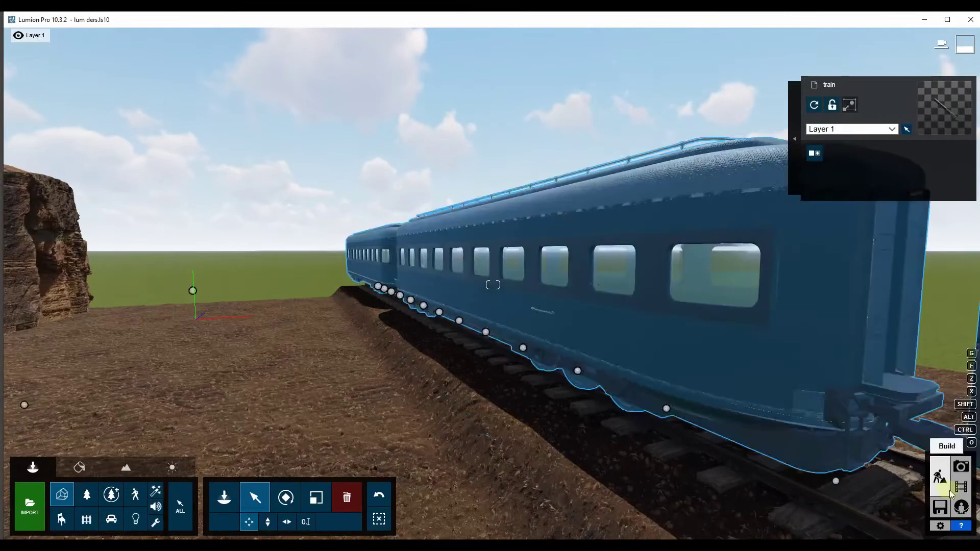
left_click(962, 488)
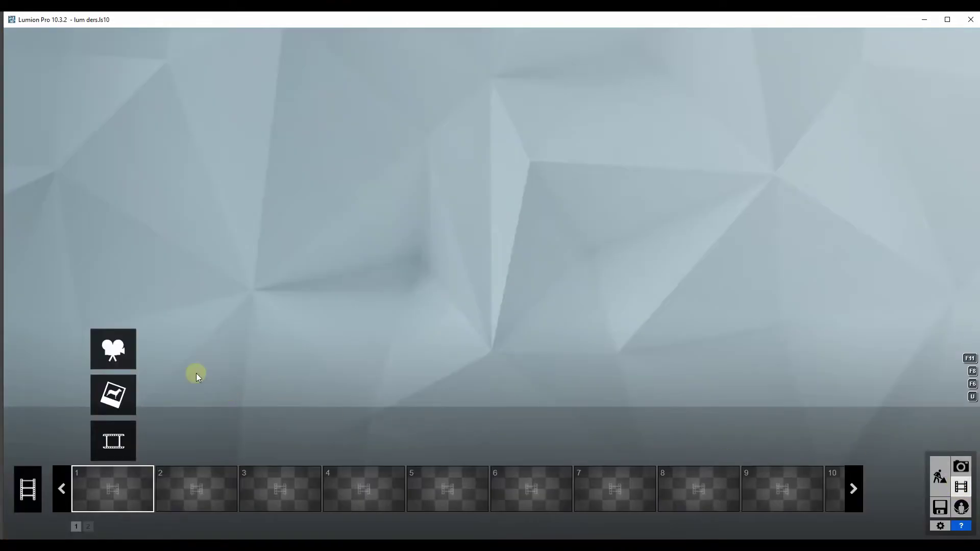
- Start a new movie clip and fly the camera along the train toward the locomotive
left_click(104, 353)
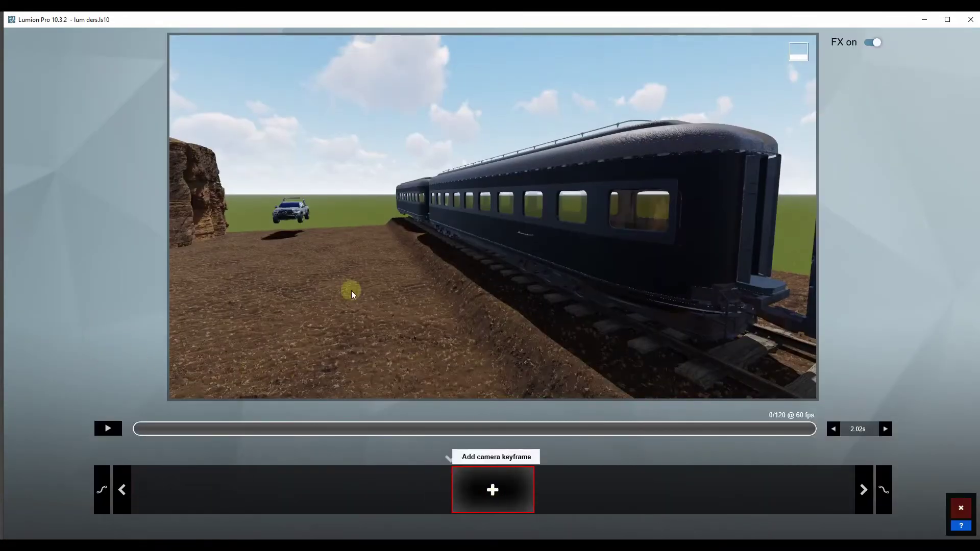
right_click_drag(351, 295, 351, 294)
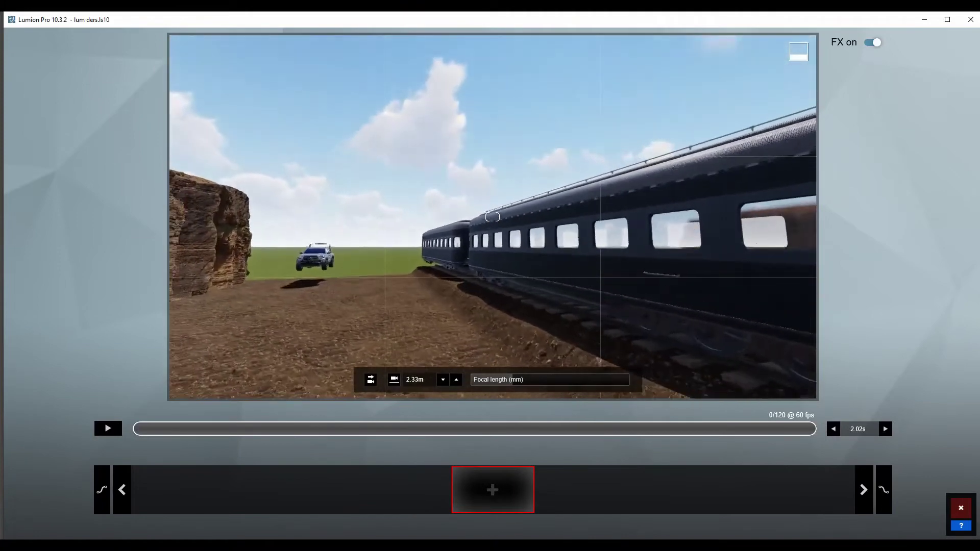
right_click_drag(492, 217, 493, 217)
key("s")
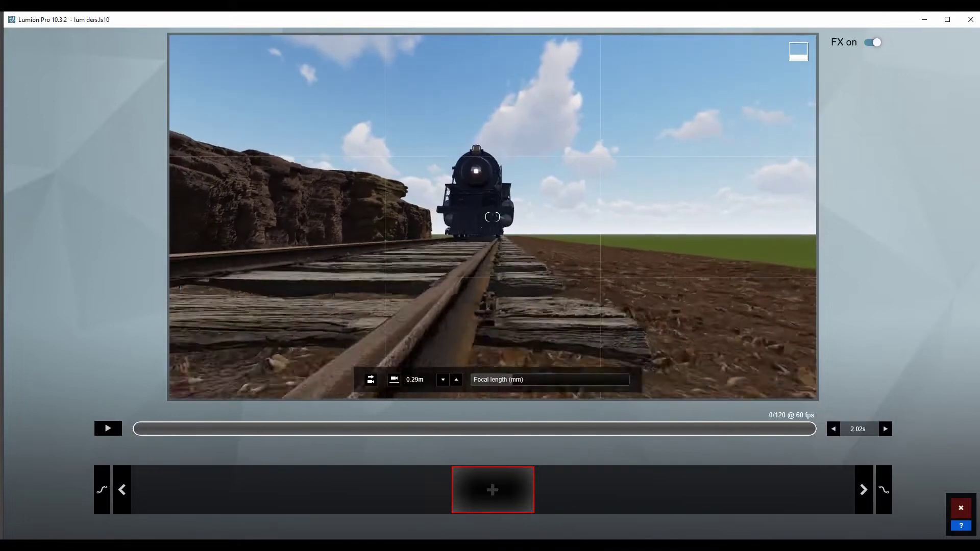
key("e")
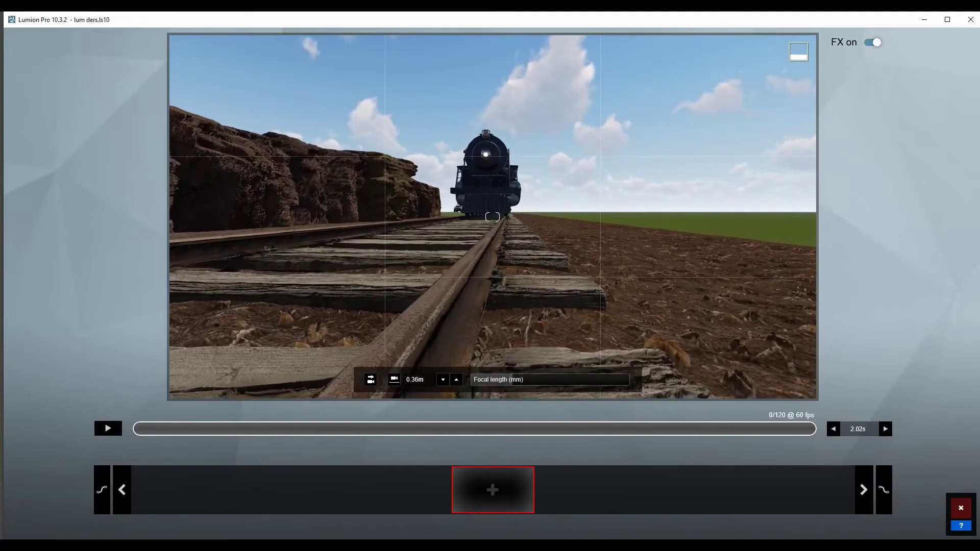
key("w")
key("a")
key("q")
key("w")
- Position the camera low alongside the locomotive wheels, slightly left of the train
key("e")
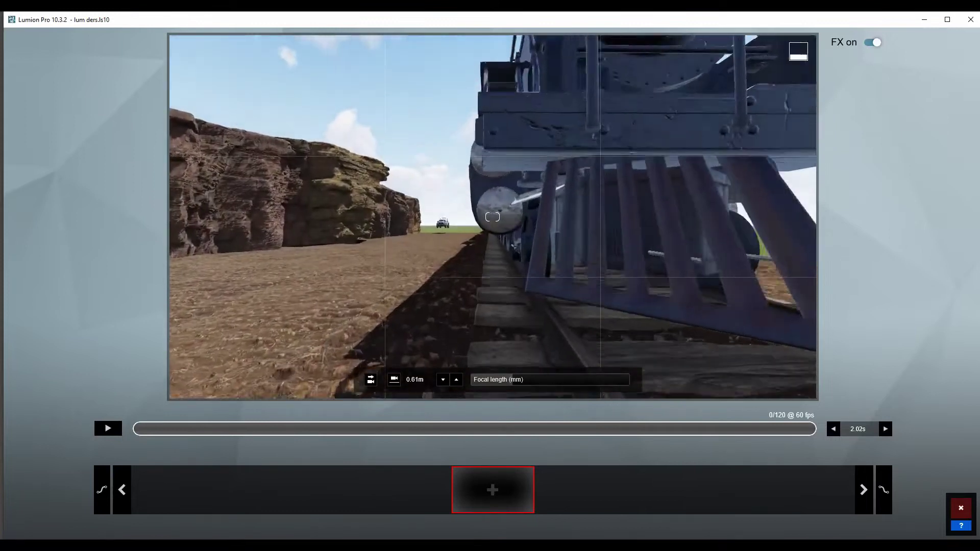
key("a")
key("q")
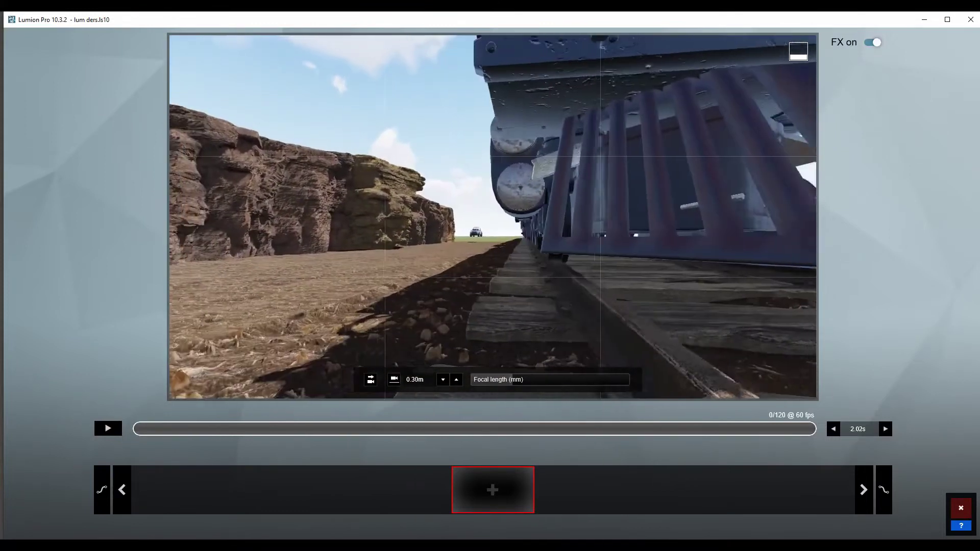
key("d")
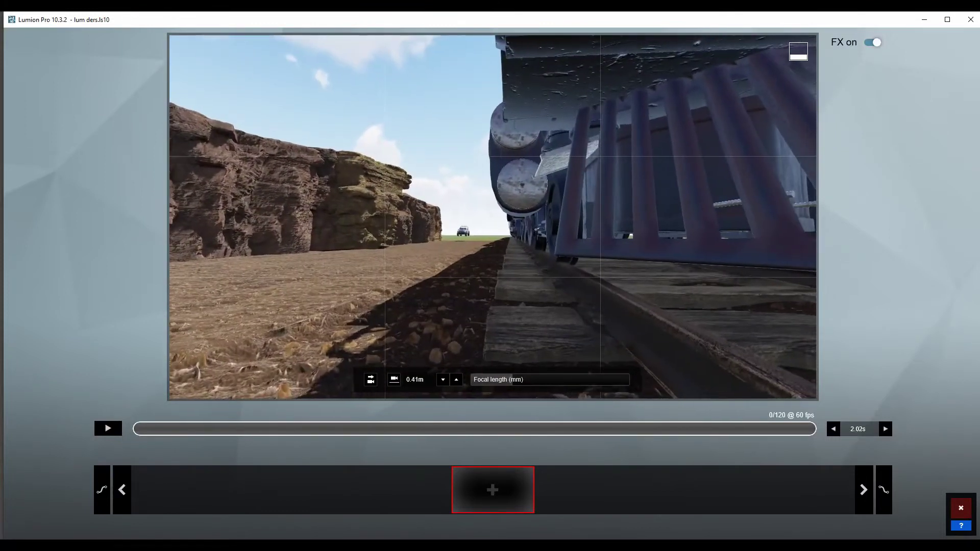
key("w")
key("q")
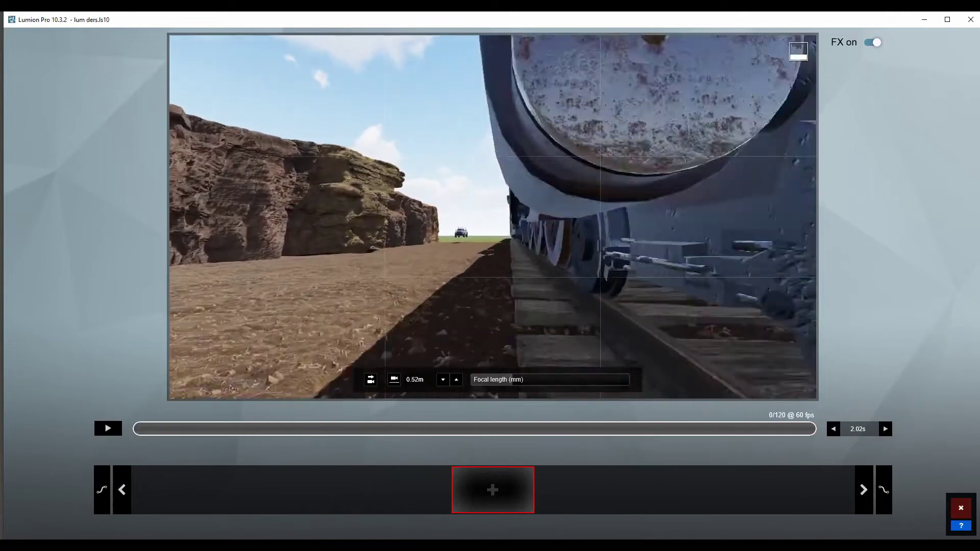
key("w")
key("e")
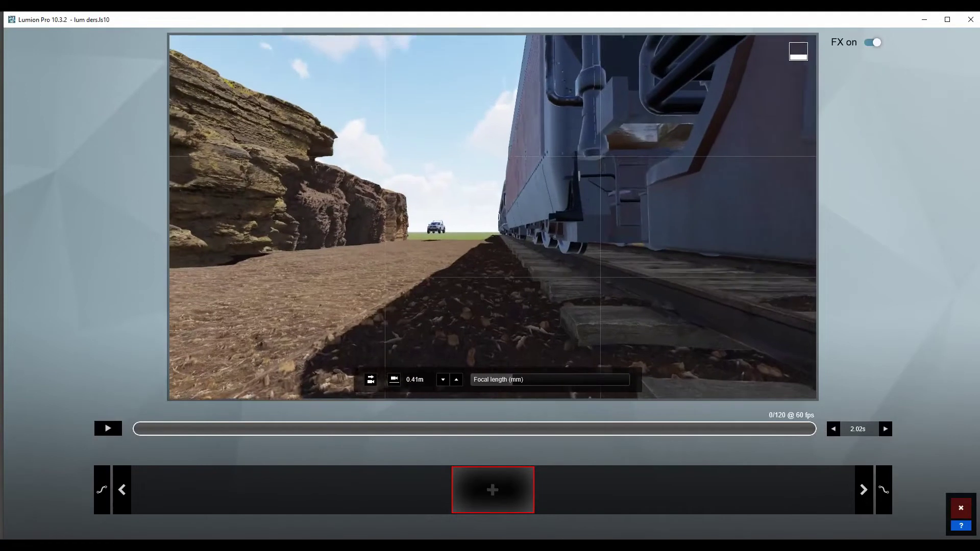
key("q")
key("a")
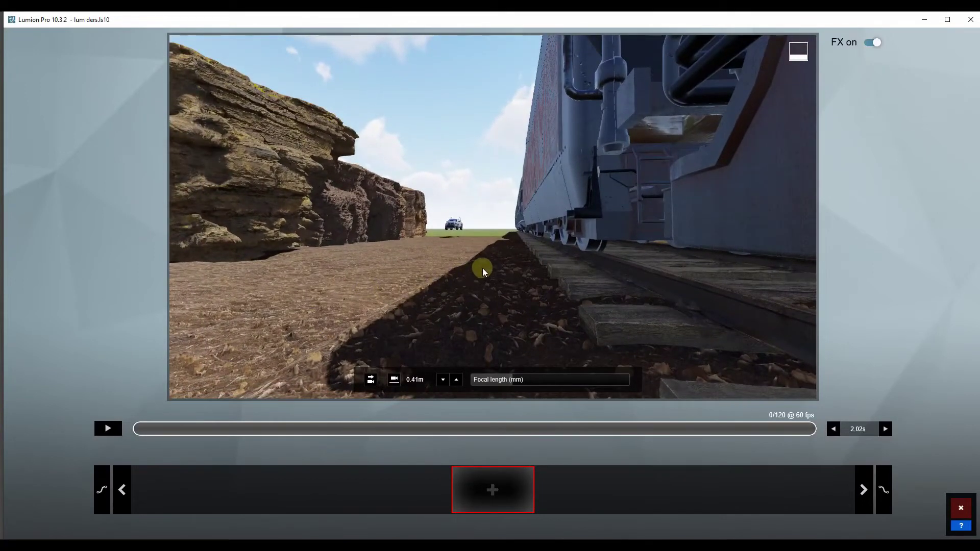
- Add two camera keyframes, then update the second one lower and closer toward the truck
left_click(492, 489)
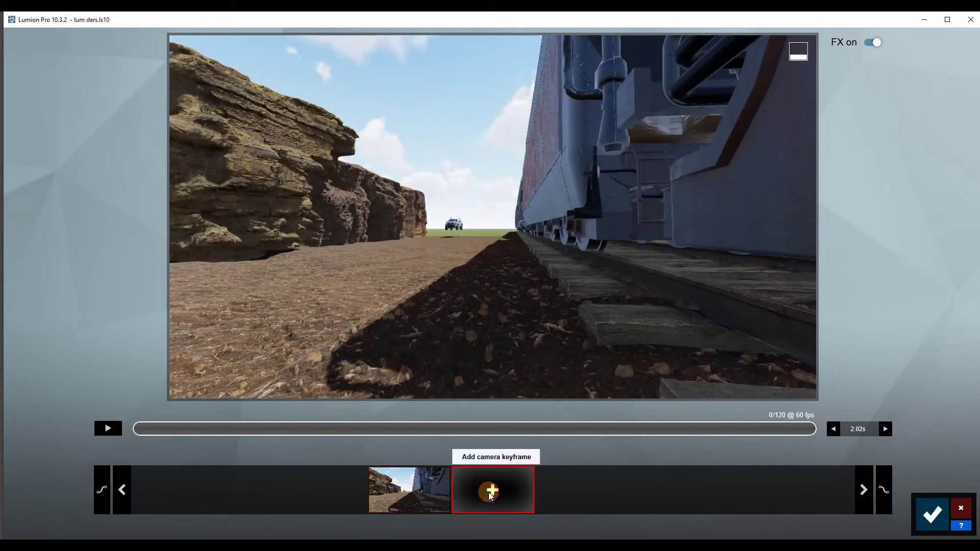
left_click(490, 491)
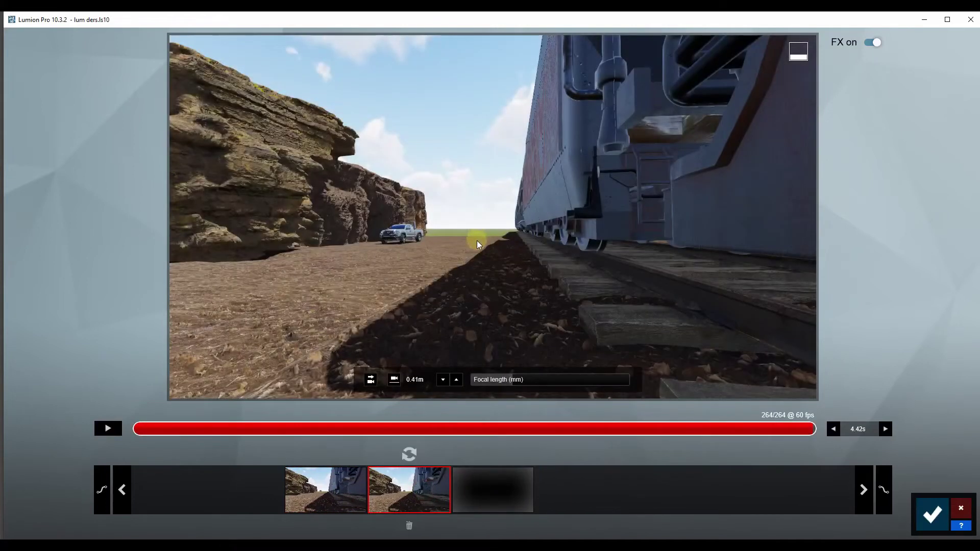
key("w")
key("e")
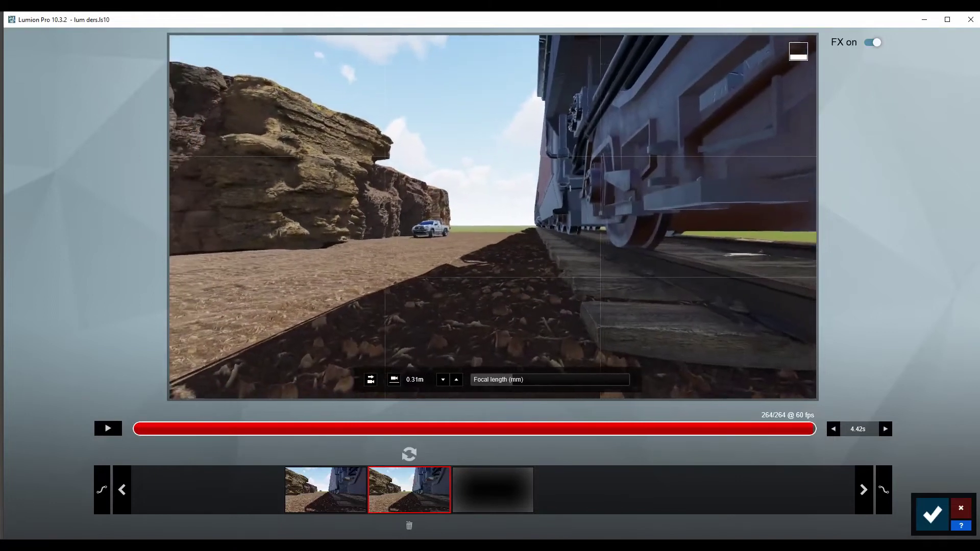
key("w")
left_click(411, 448)
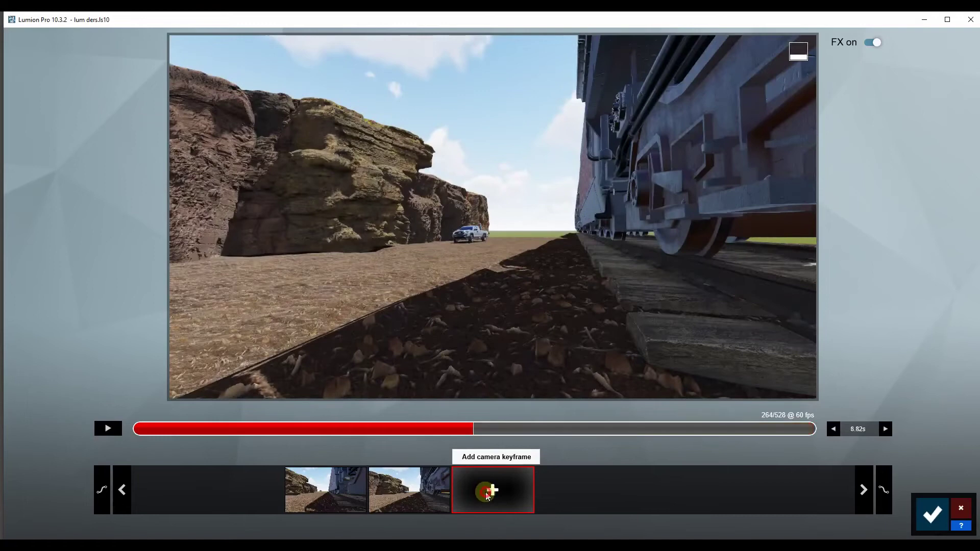
- Add a third keyframe framing the pickup truck up close with the train behind
left_click(487, 495)
right_click_drag(523, 228, 493, 216)
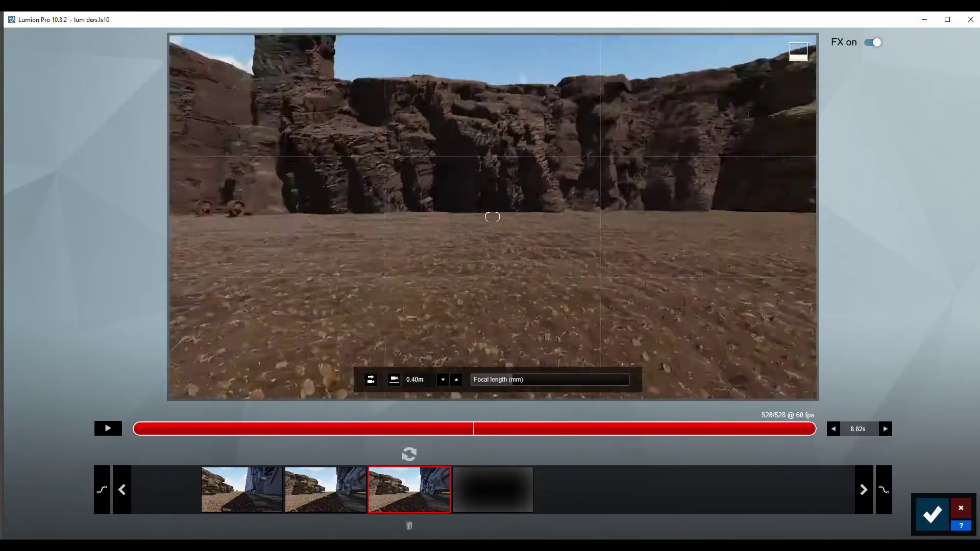
key("s")
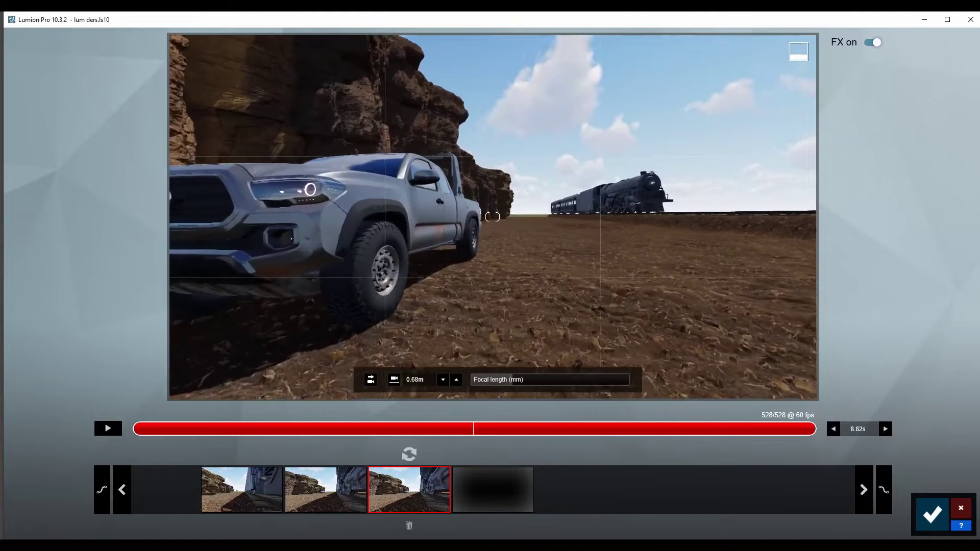
left_click(411, 454)
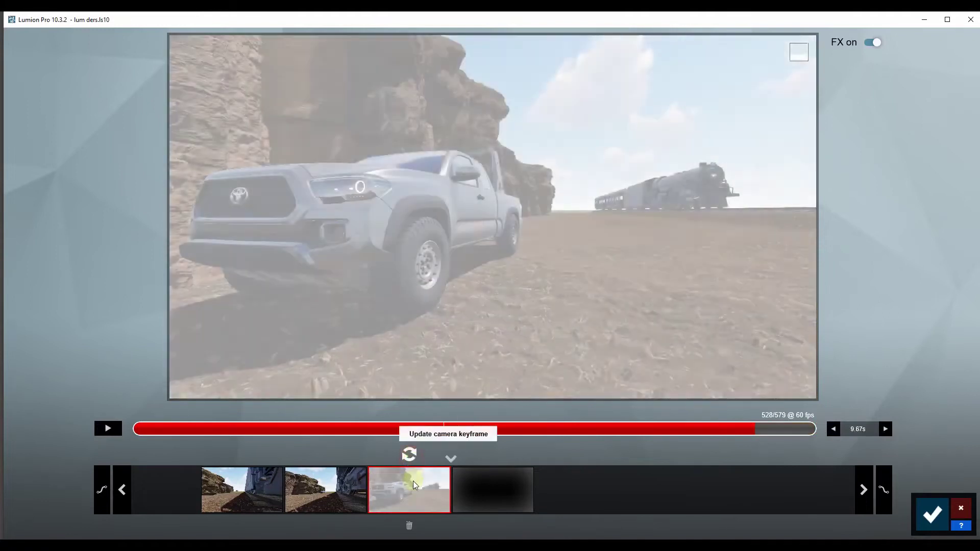
left_click(341, 492)
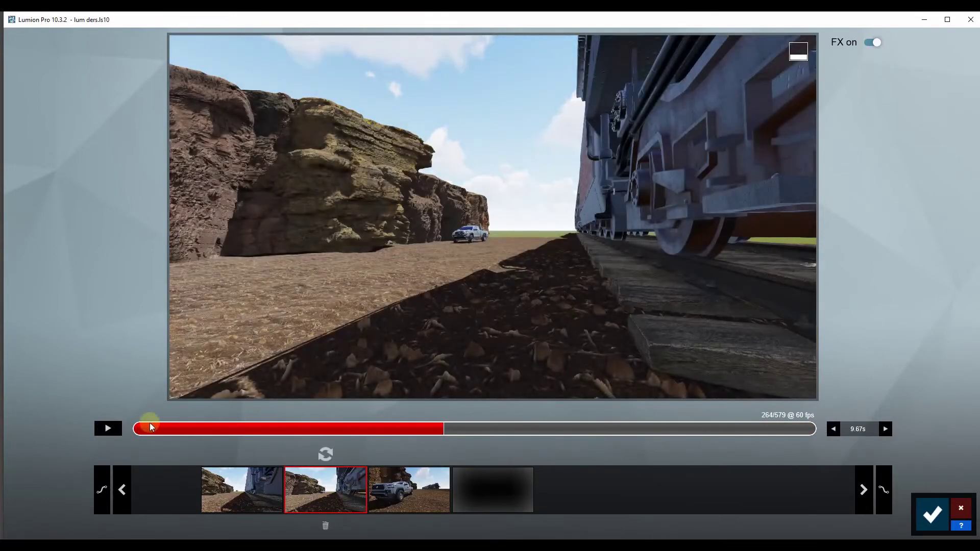
- Update the second keyframe to a raised view turned right toward the truck
left_click_drag(453, 427, 565, 424)
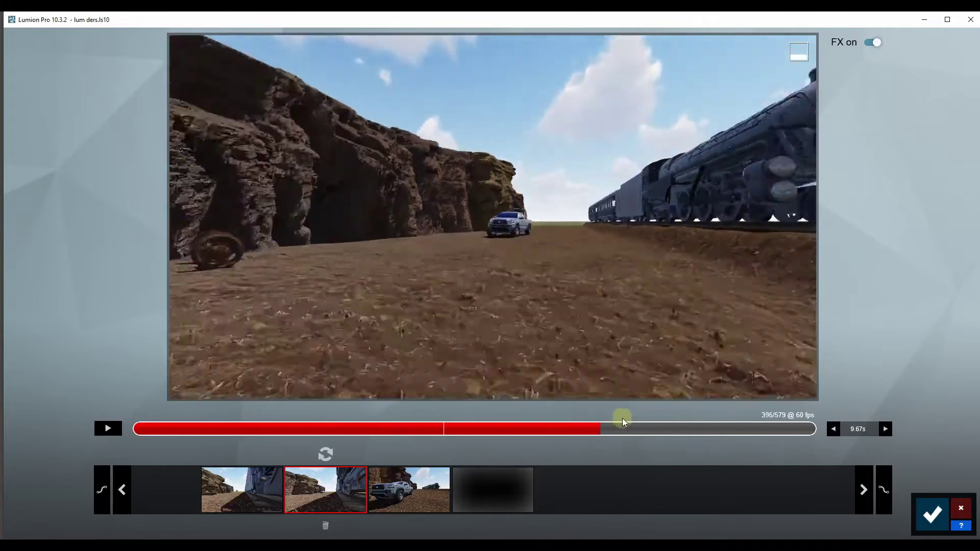
left_click(346, 475)
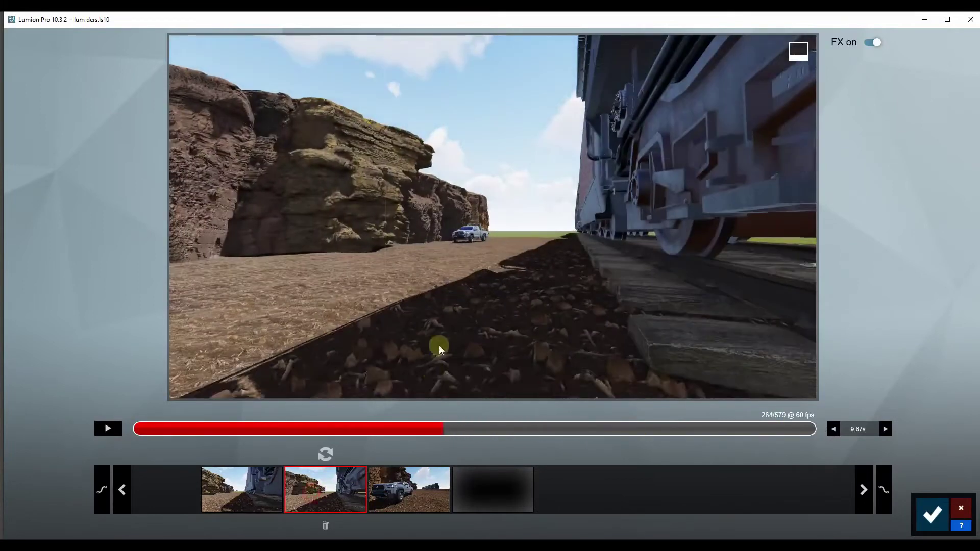
key("q")
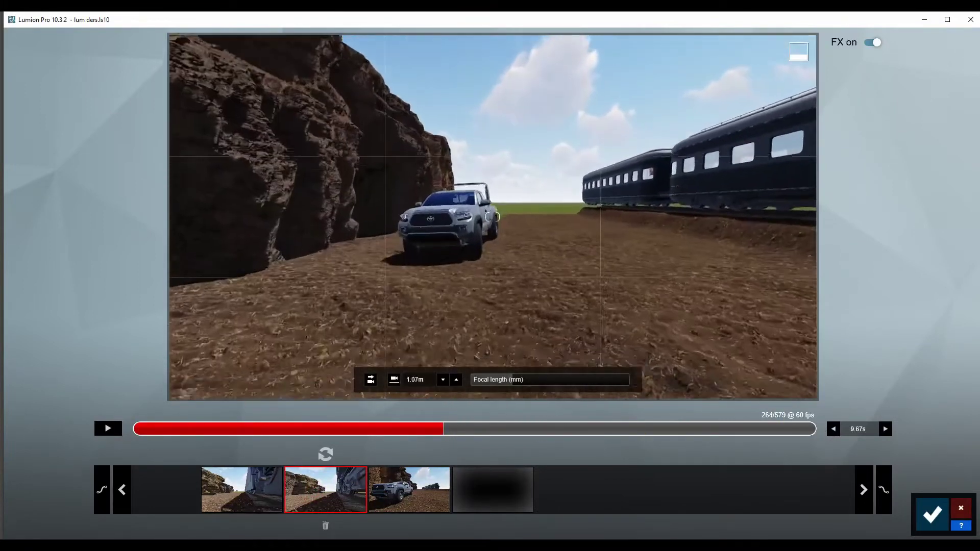
right_click_drag(493, 217, 493, 217)
left_click(345, 454)
- Preview the clip and re-save the second keyframe as a low front view of the truck
left_click_drag(187, 429, 505, 428)
left_click(345, 486)
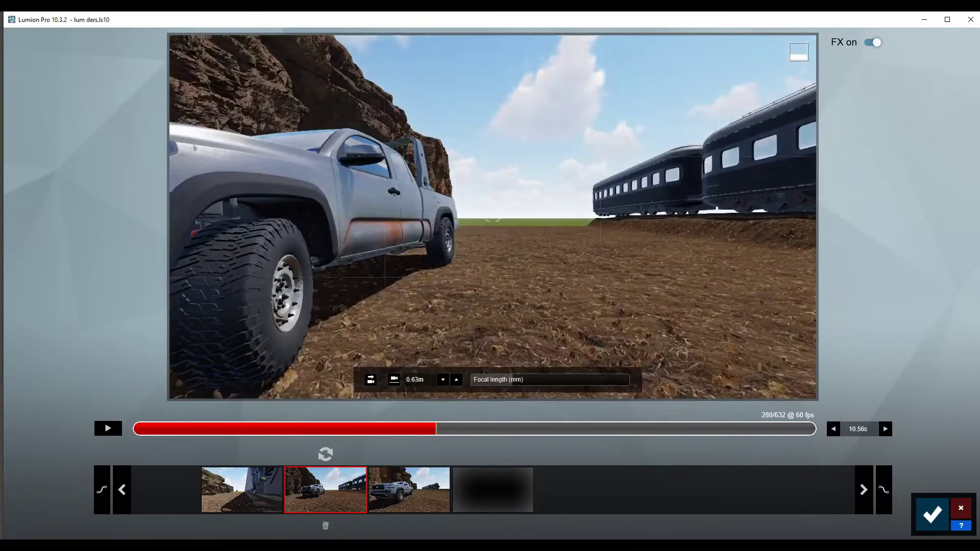
left_click(326, 454)
left_click_drag(252, 428, 705, 422)
left_click(438, 489)
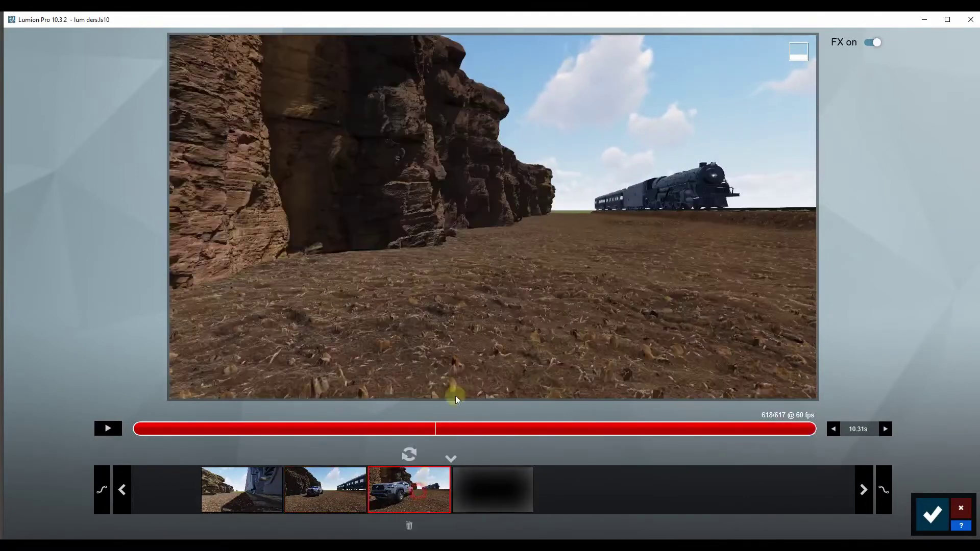
- Raise and pull back the third keyframe's camera over the grass, tilt it up, and update it
key("s")
key("q")
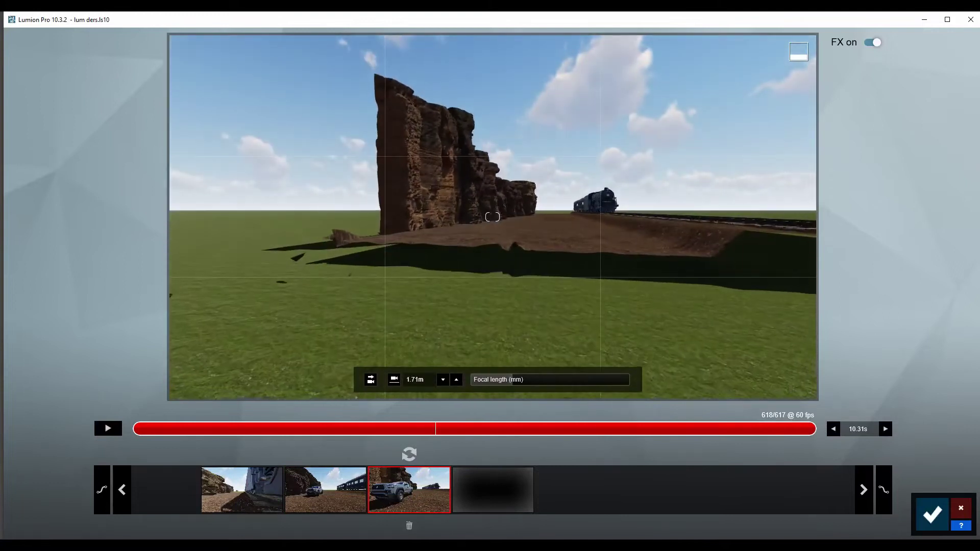
right_click_drag(492, 217, 490, 204)
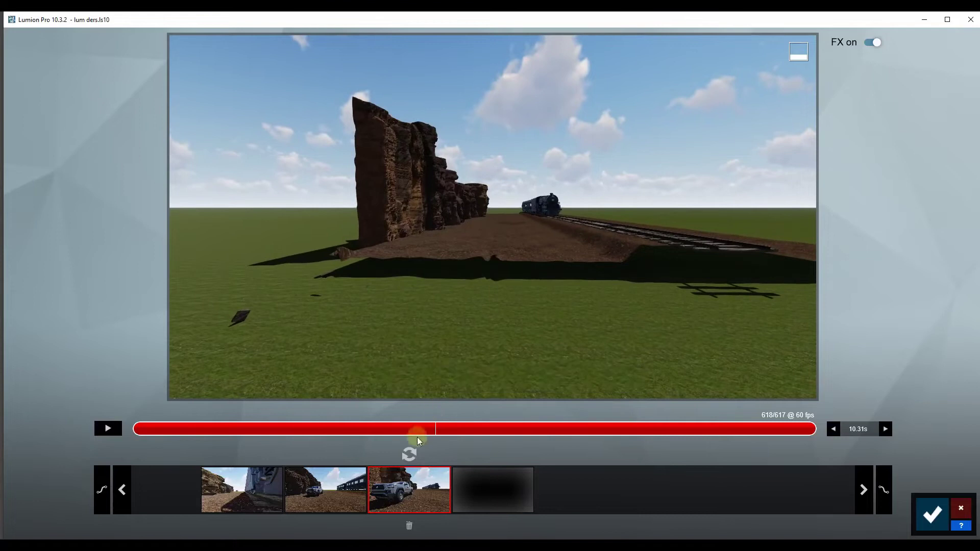
left_click(409, 454)
- Preview the clip's end and refine the third keyframe view, moving forward and tilting down
left_click_drag(750, 428, 670, 426)
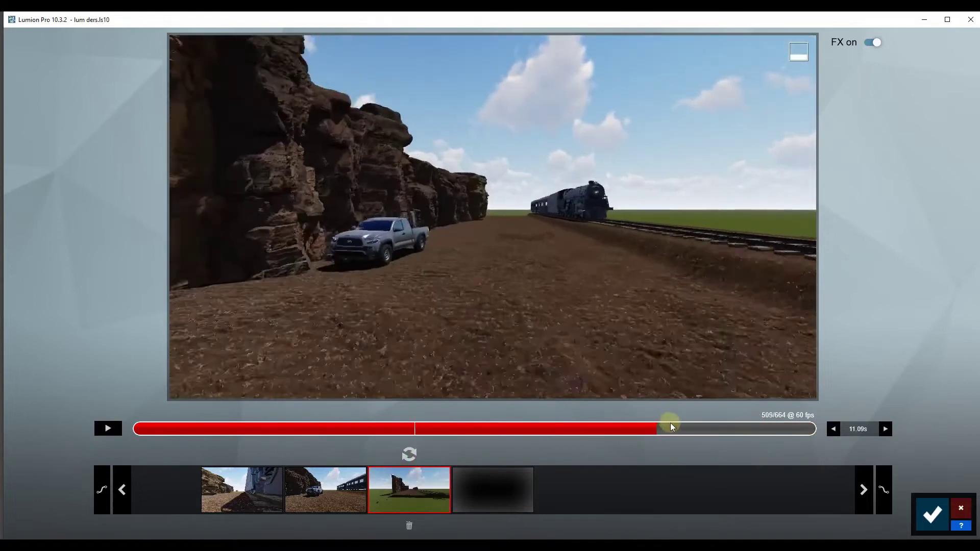
left_click_drag(670, 427, 689, 428)
left_click(507, 500)
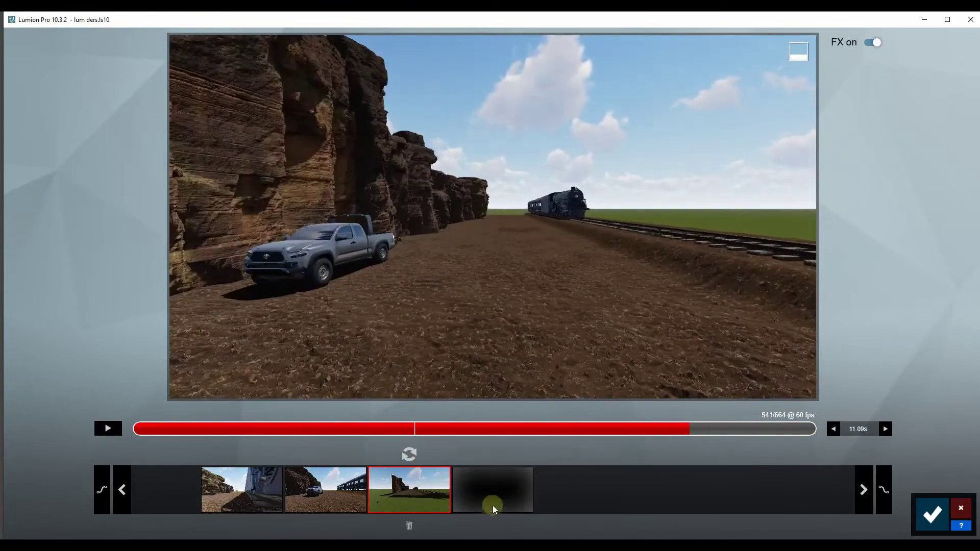
left_click(431, 497)
right_click_drag(493, 217, 492, 204)
key("w")
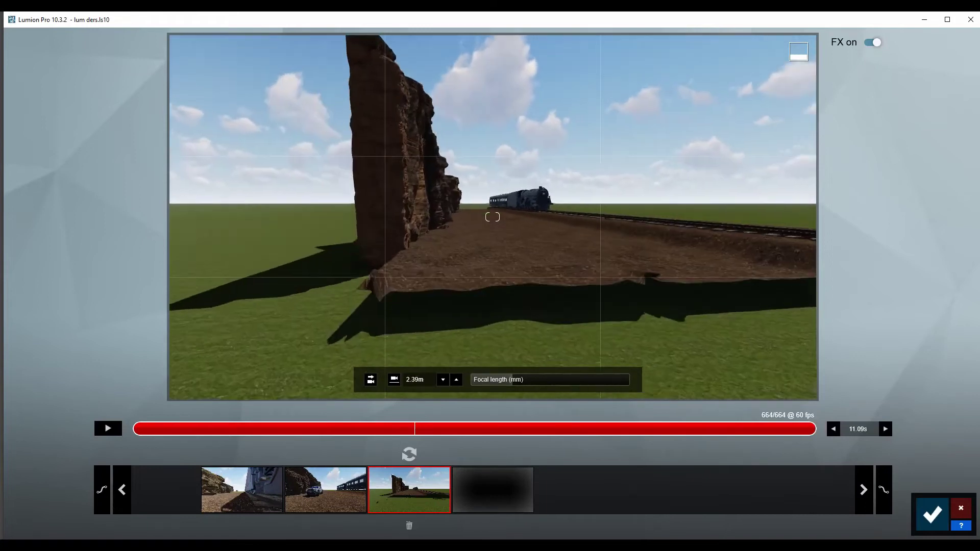
right_click_drag(492, 217, 492, 230)
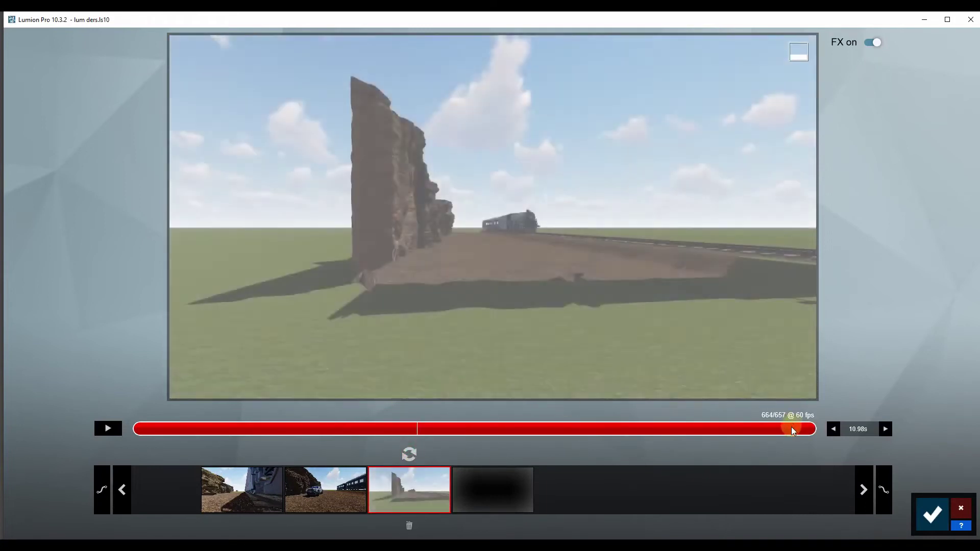
left_click_drag(792, 428, 709, 432)
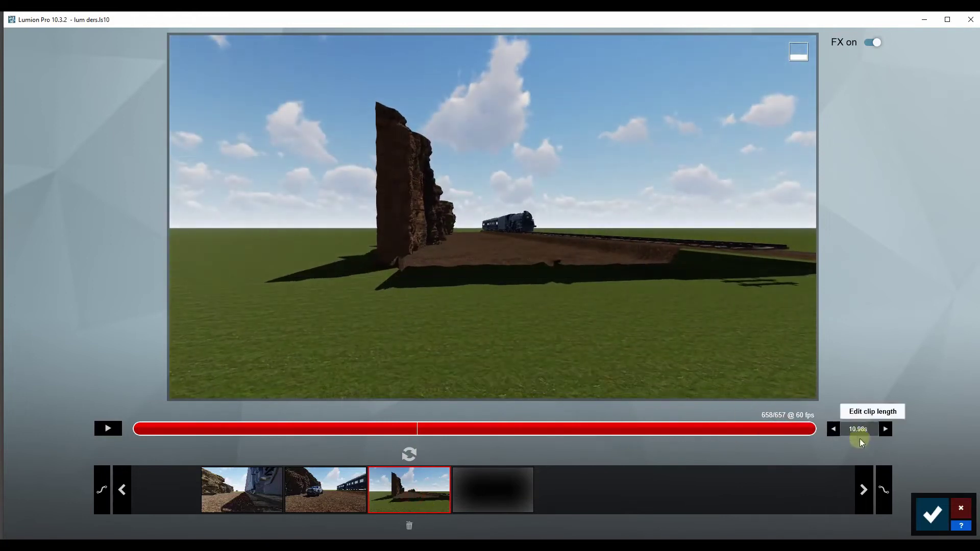
- Adjust the clip length with the arrows while previewing, settling on 11.09 seconds
mouse_move(700, 431)
left_mouse_down()
mouse_move(730, 437)
mouse_move(745, 426)
mouse_move(718, 434)
mouse_move(743, 430)
mouse_move(730, 430)
left_mouse_up()
left_click(833, 429)
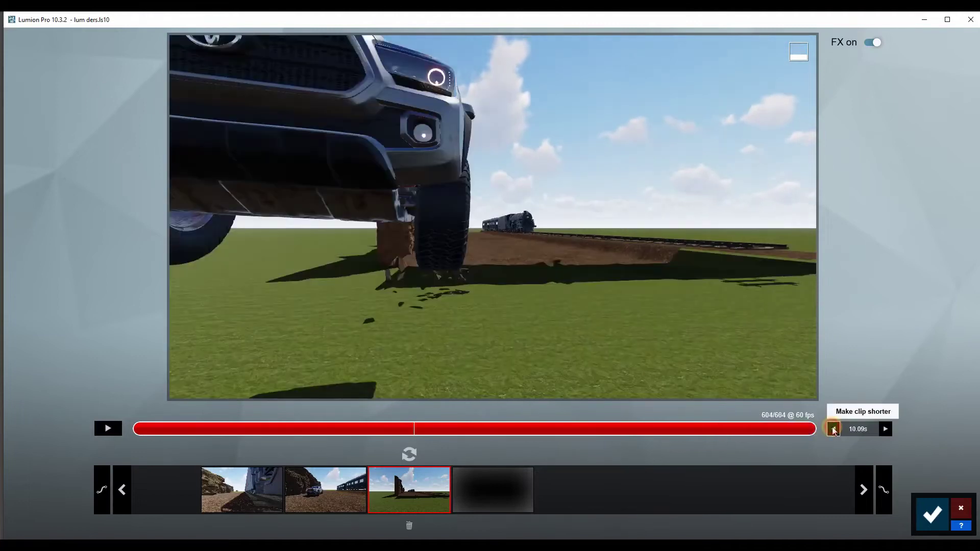
left_click(834, 429)
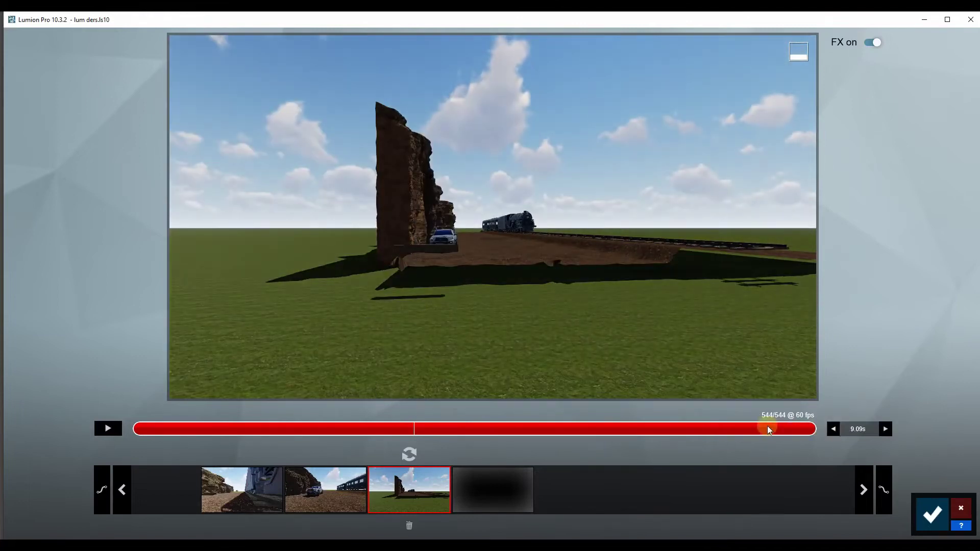
left_click(885, 430)
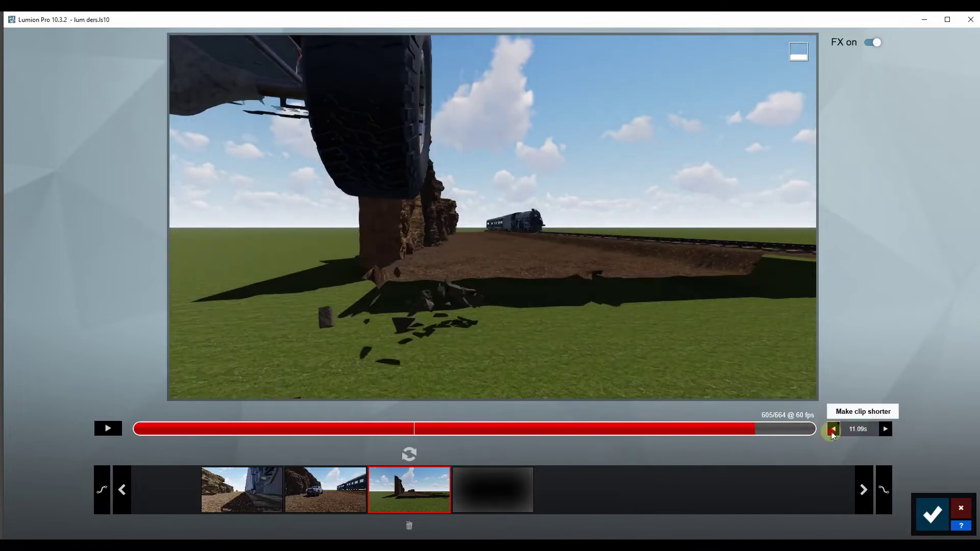
left_click(833, 429)
mouse_move(740, 433)
left_mouse_down()
mouse_move(800, 431)
mouse_move(670, 432)
left_mouse_up()
left_click(835, 429)
left_click_drag(802, 429, 662, 429)
left_click(885, 429)
left_click(886, 429)
left_click(885, 429)
left_click(831, 432)
mouse_move(767, 435)
left_mouse_down()
mouse_move(692, 430)
mouse_move(740, 421)
left_mouse_up()
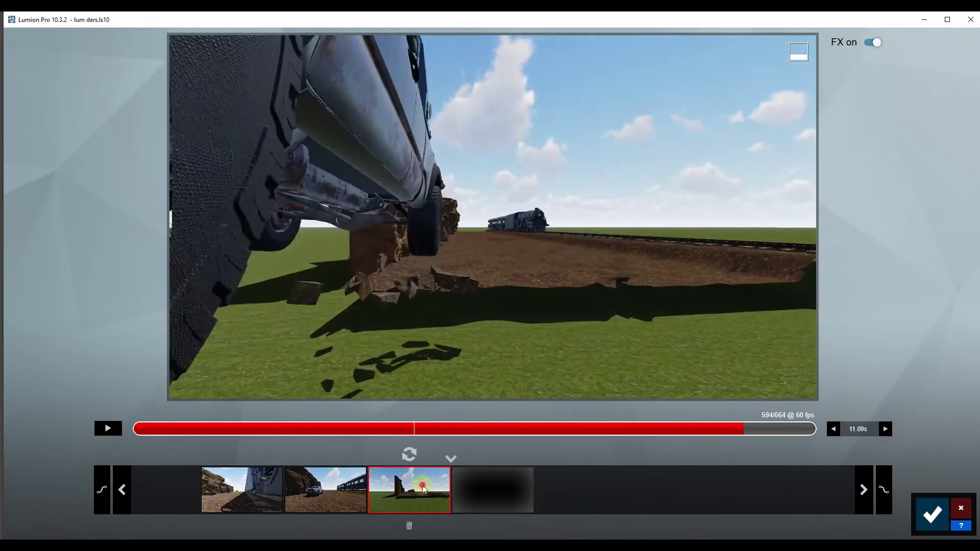
- Re-save the third keyframe's wide cliff-and-train view and reopen it for adjustment
left_click(439, 482)
left_click(408, 451)
mouse_move(793, 429)
left_mouse_down()
mouse_move(691, 428)
mouse_move(735, 424)
left_mouse_up()
left_click(423, 495)
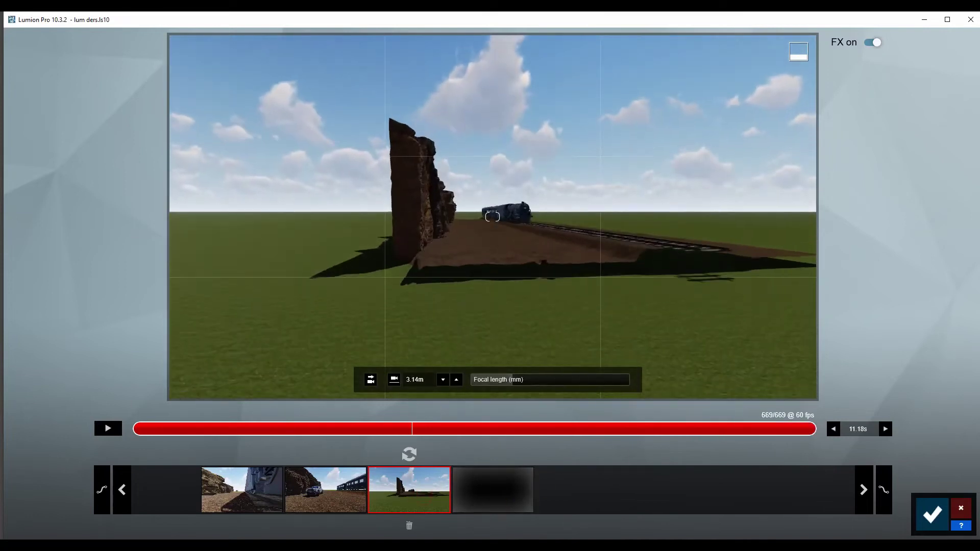
- Move the third keyframe's camera forward and higher toward the rock and train, and update it
key("w")
key("q")
left_click(408, 458)
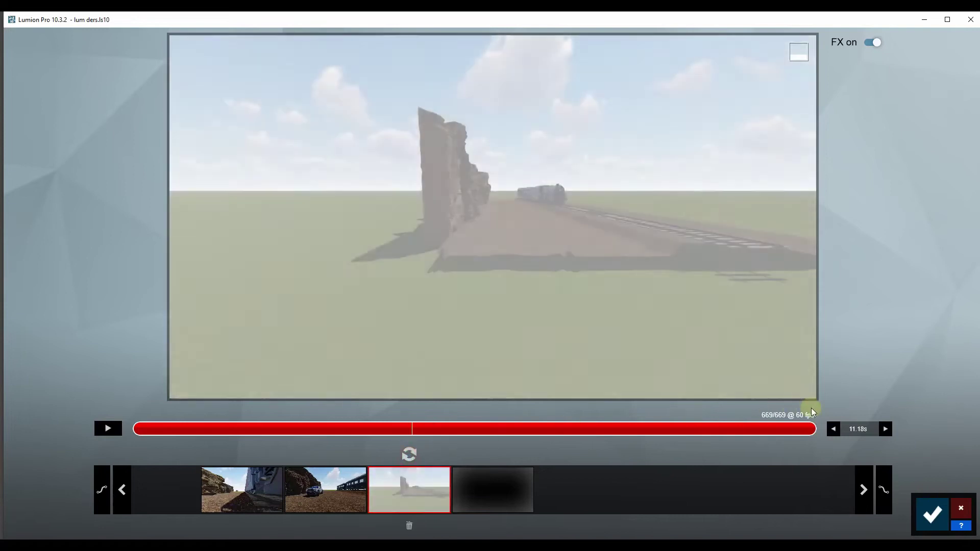
left_click_drag(767, 429, 709, 428)
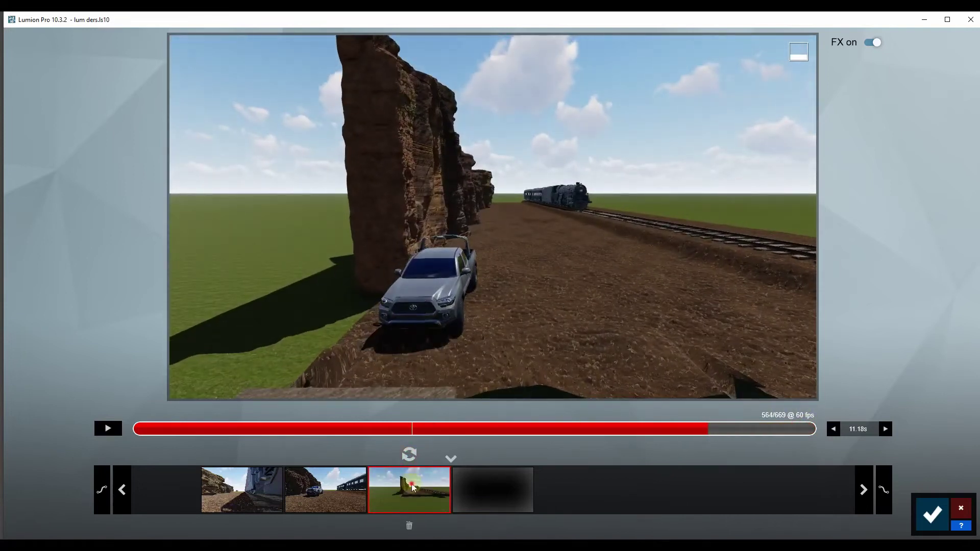
left_click(412, 483)
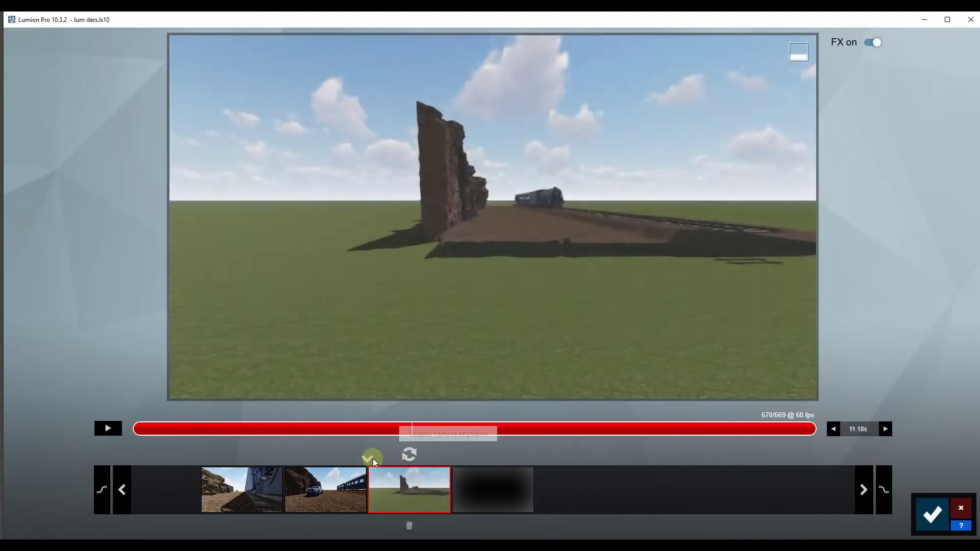
- Add a fourth camera keyframe of the cliff-and-train view, extending the clip to 15.58 s
left_click(370, 458)
left_click(406, 491)
key("w")
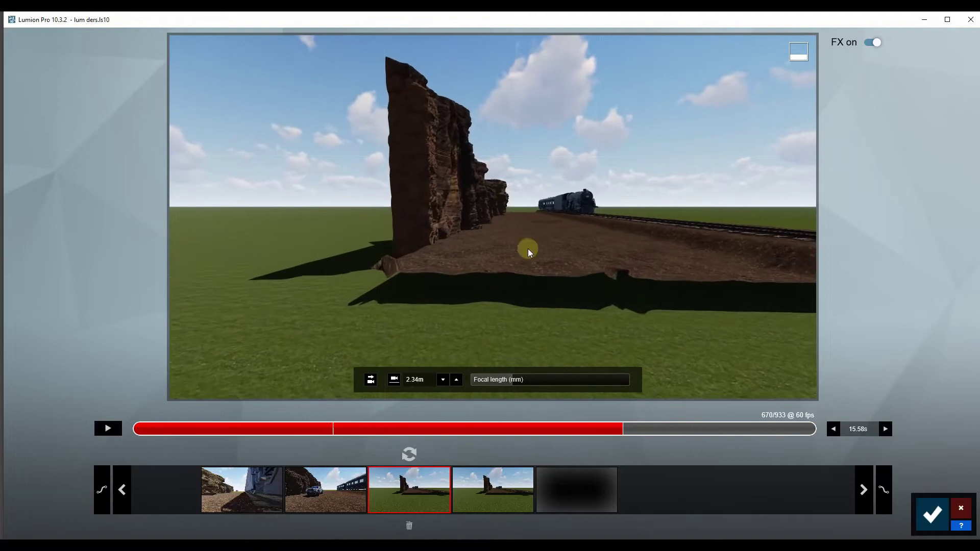
- Save the adjusted view to the new keyframe and shorten the clip twice to 13.38 s
left_click(422, 455)
left_click_drag(805, 429, 464, 411)
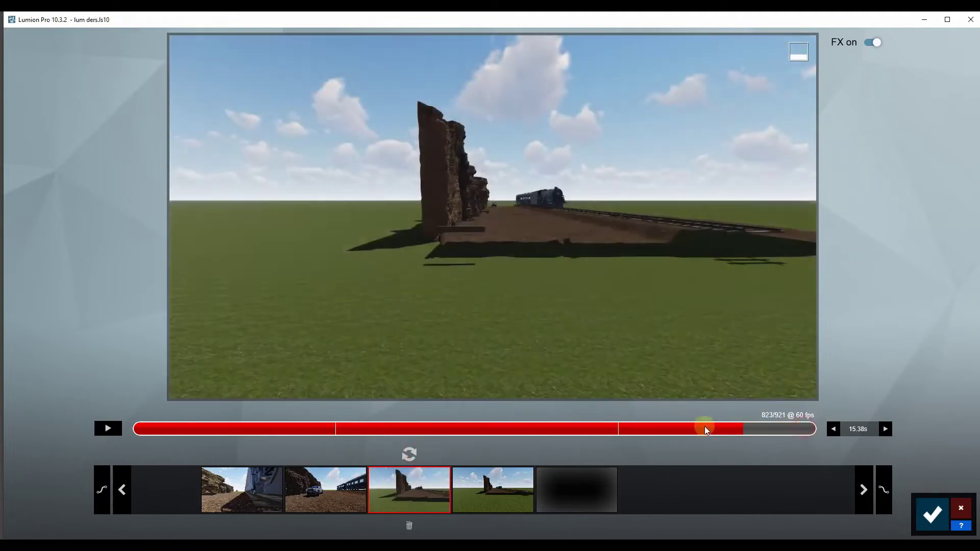
left_click(833, 429)
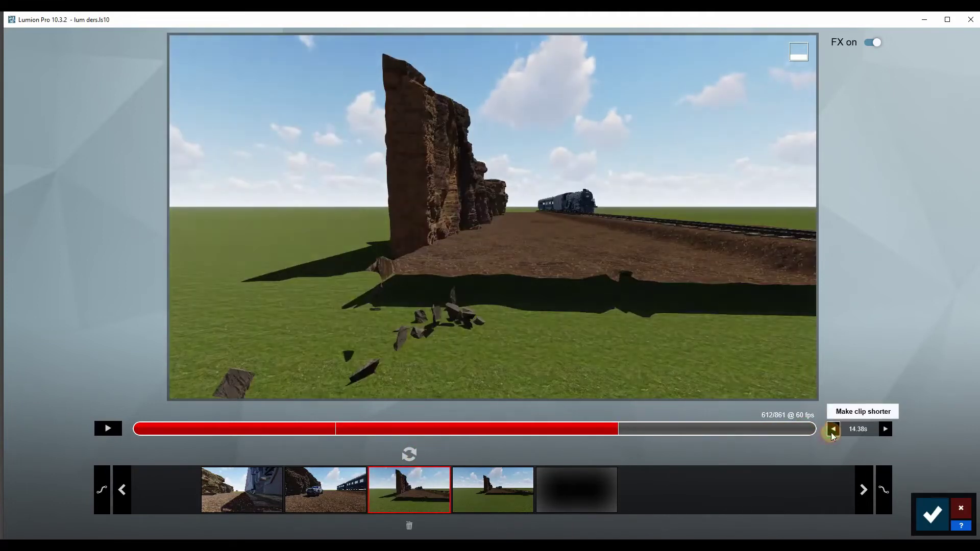
mouse_move(528, 427)
left_mouse_down()
mouse_move(472, 424)
mouse_move(632, 423)
left_mouse_up()
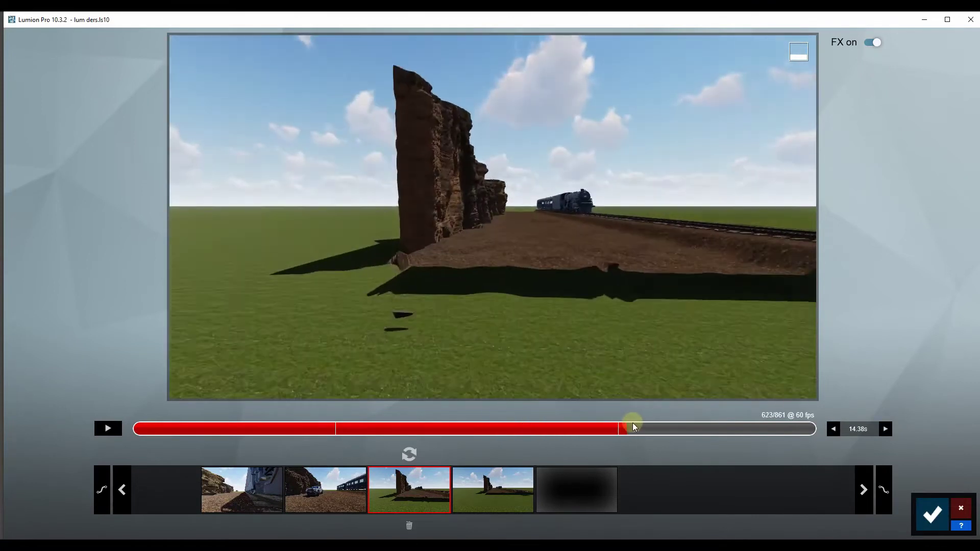
left_click(833, 429)
mouse_move(555, 427)
left_mouse_down()
mouse_move(523, 424)
mouse_move(653, 418)
mouse_move(637, 420)
left_mouse_up()
- Review keyframes 4 and 3, nudge the third camera left, then select keyframe 2
left_click(479, 472)
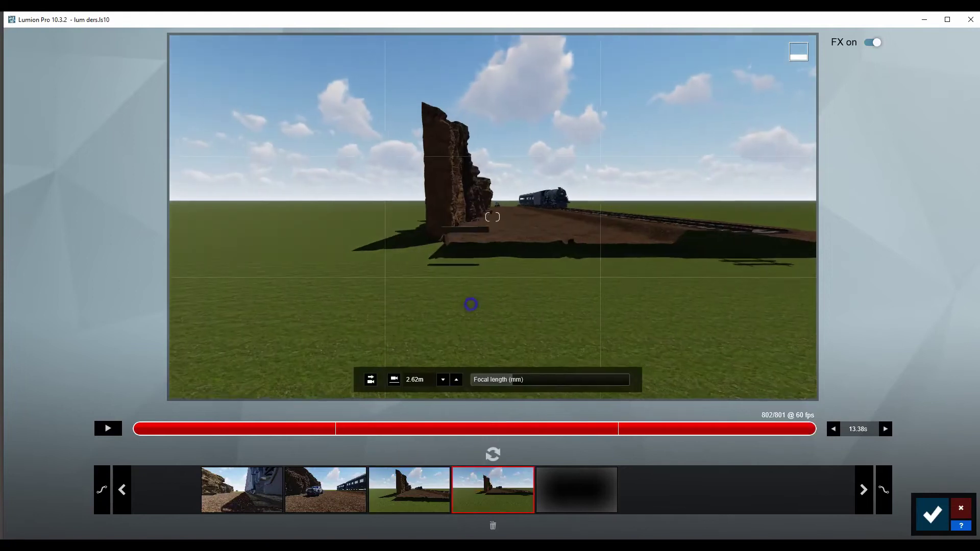
mouse_move(497, 432)
left_mouse_down()
mouse_move(761, 432)
mouse_move(491, 433)
mouse_move(645, 428)
left_mouse_up()
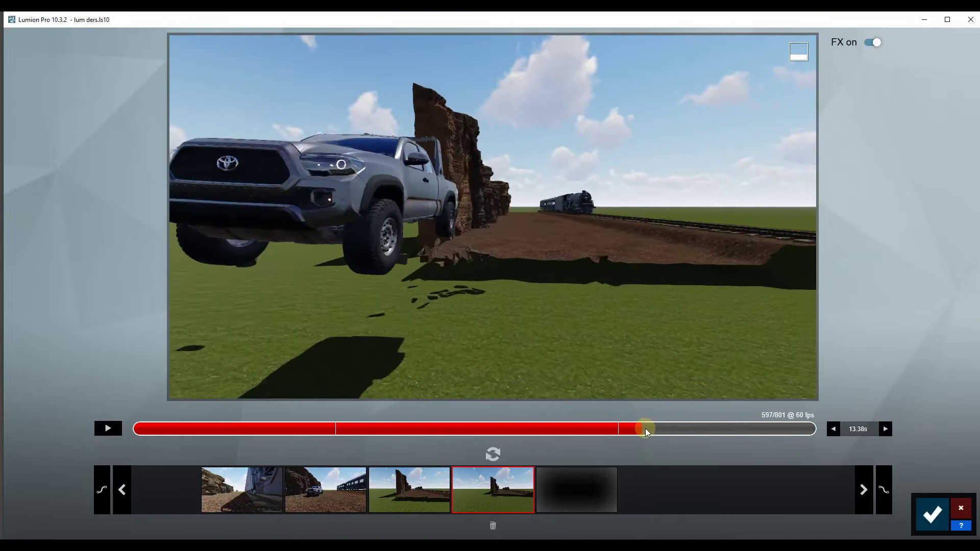
left_click(428, 485)
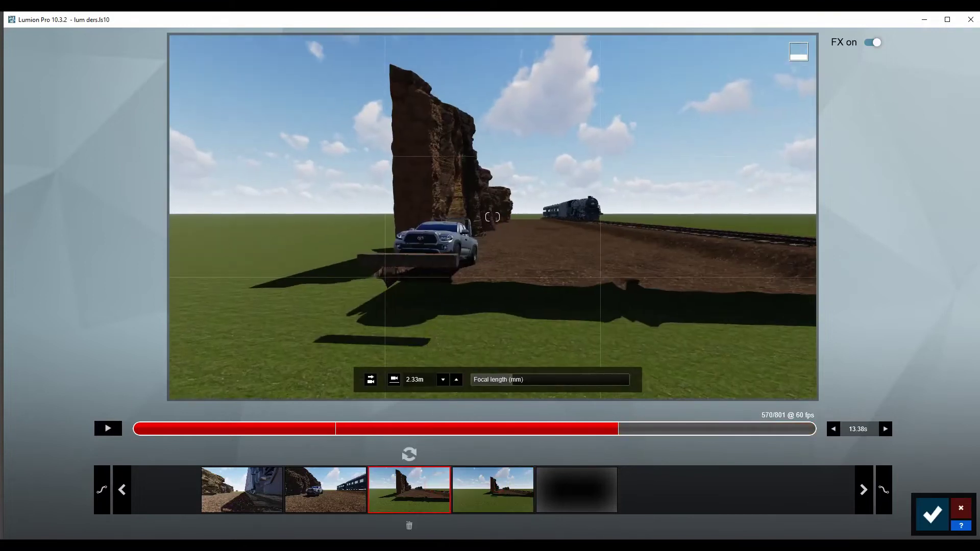
key("a")
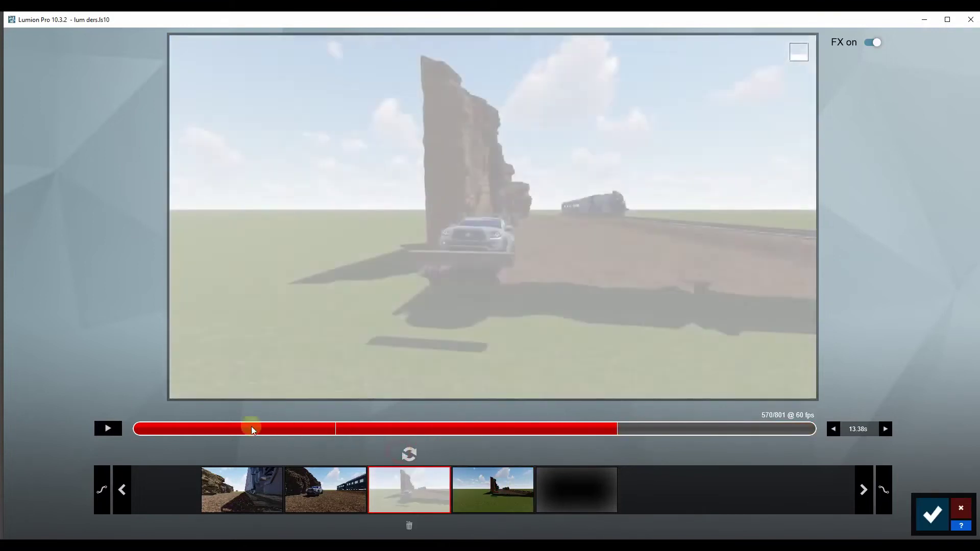
left_click_drag(251, 428, 579, 440)
left_click(326, 490)
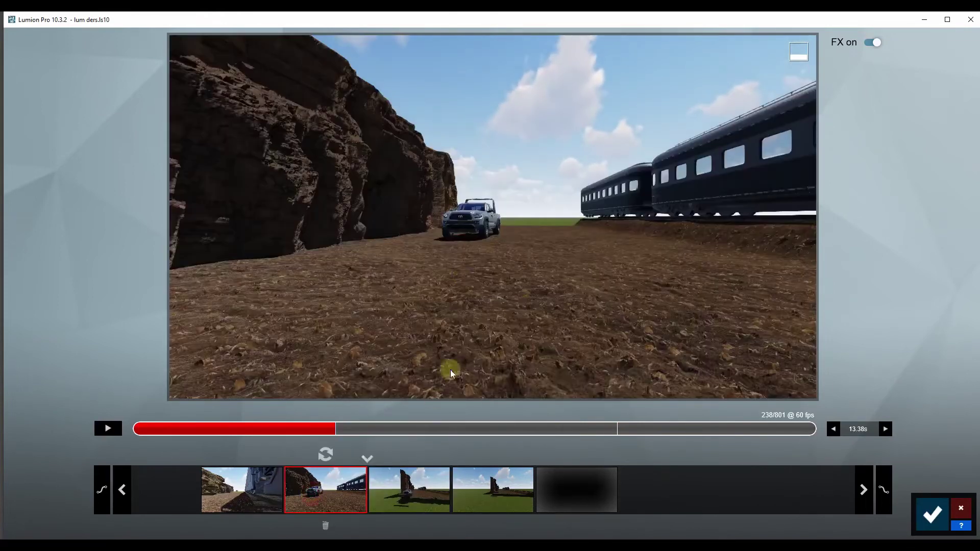
- Move the second and first keyframe cameras closer to the truck and save both views
key("w")
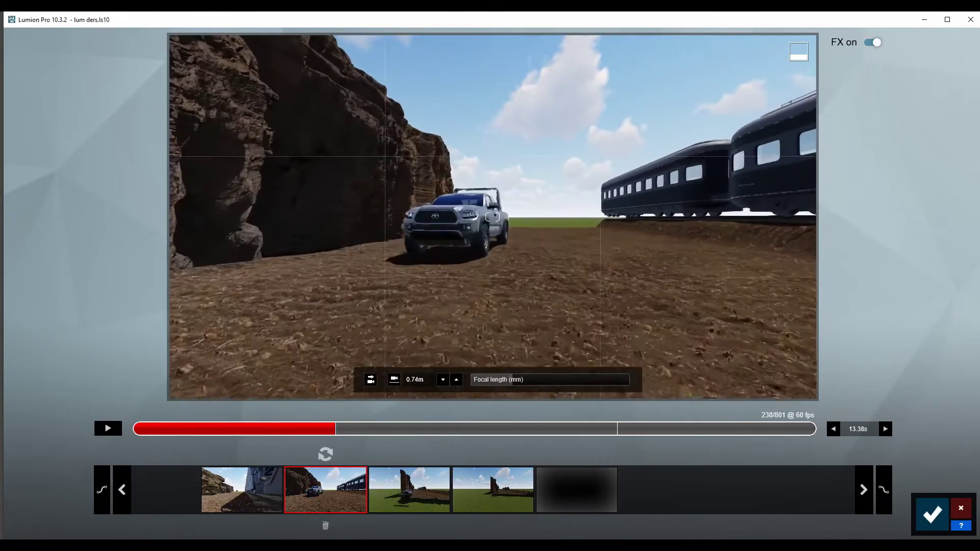
left_click(325, 454)
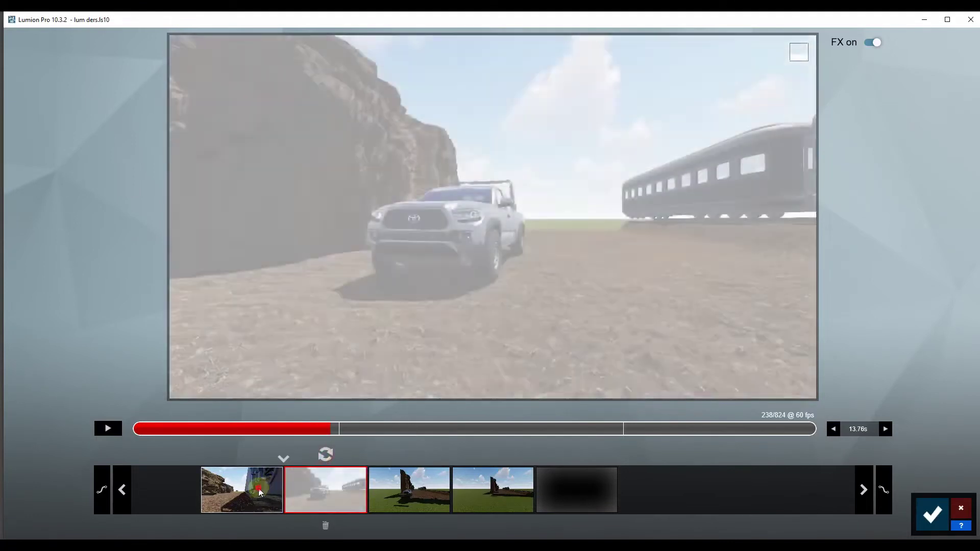
left_click(258, 488)
middle_click_drag(442, 283, 542, 306)
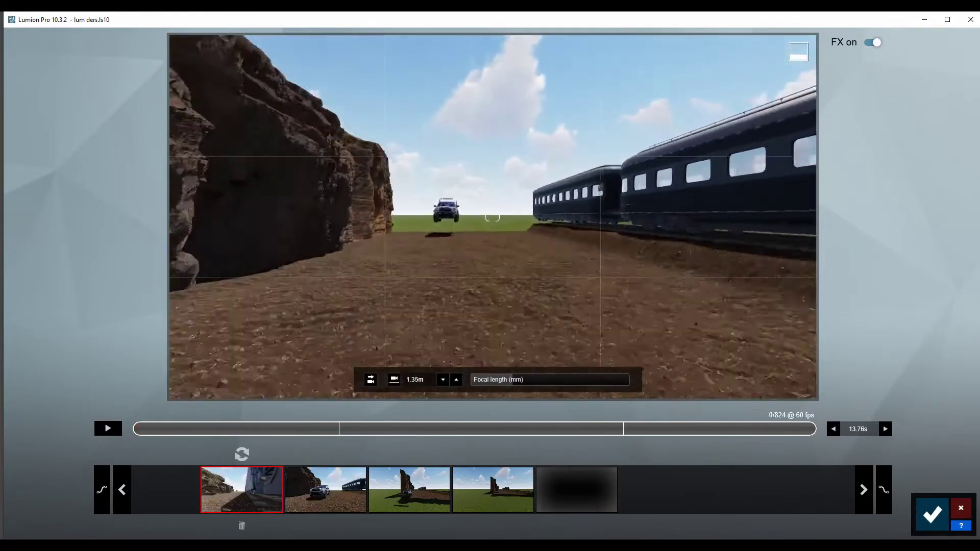
key("w")
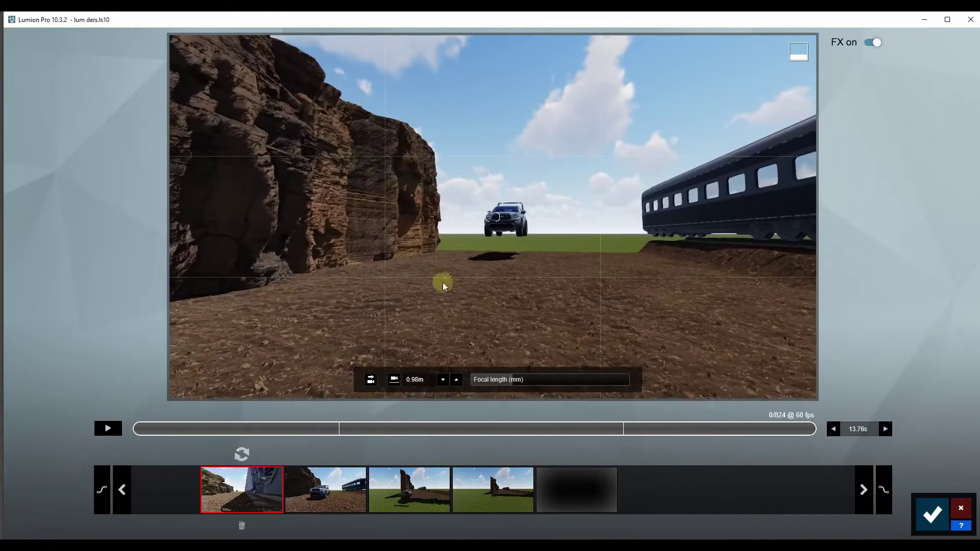
left_click(242, 453)
- Preview along the canyon and re-save the second and third keyframe views
mouse_move(159, 429)
left_mouse_down()
mouse_move(428, 429)
mouse_move(619, 444)
left_mouse_up()
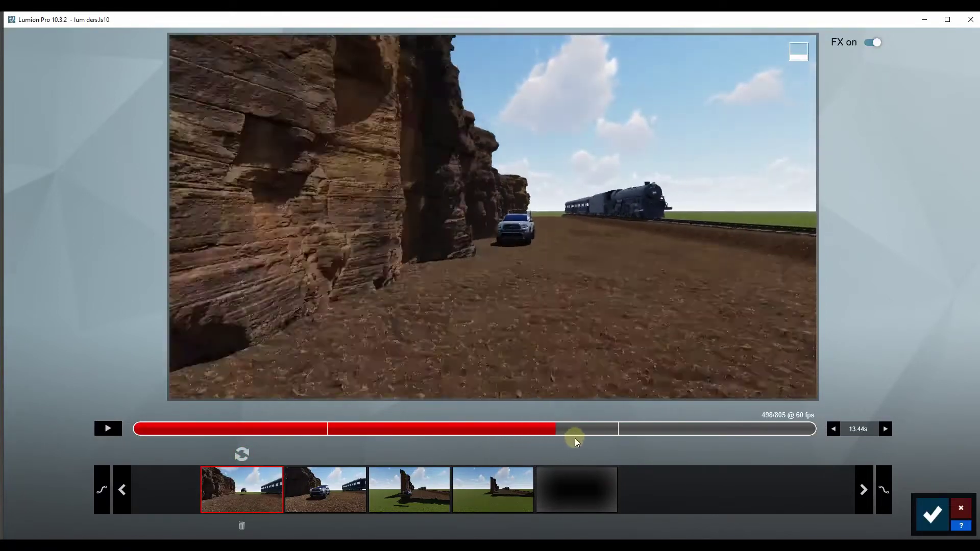
left_click_drag(619, 443, 627, 445)
left_click(378, 493)
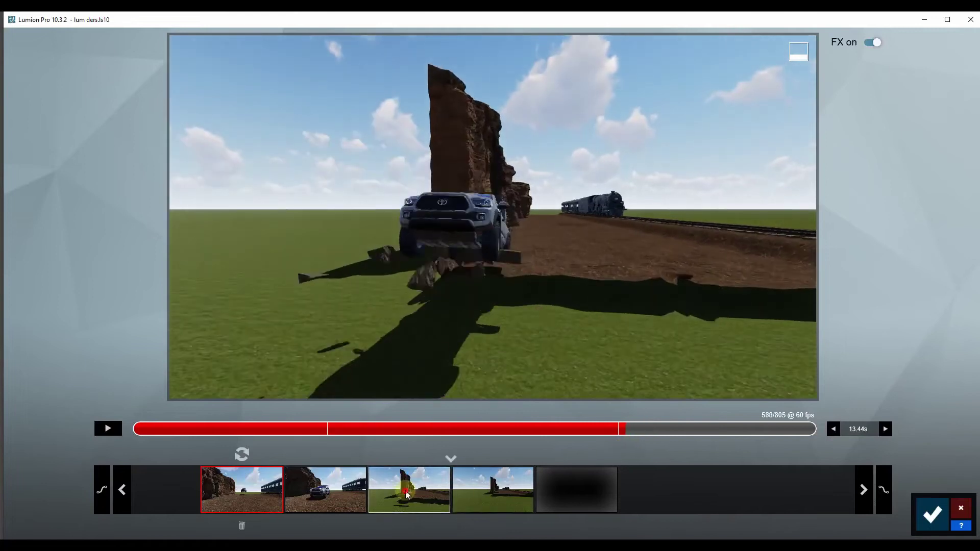
left_click(323, 490)
mouse_move(492, 337)
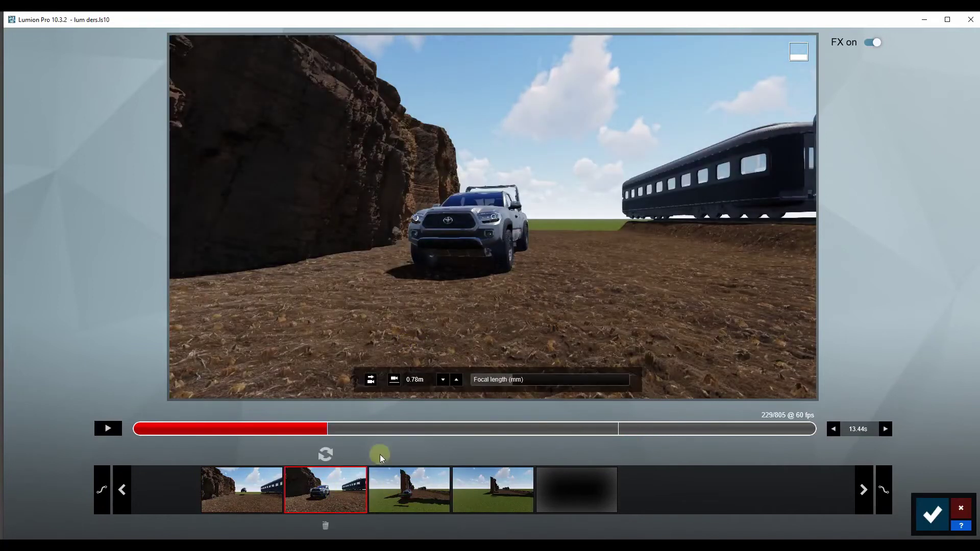
left_click(326, 454)
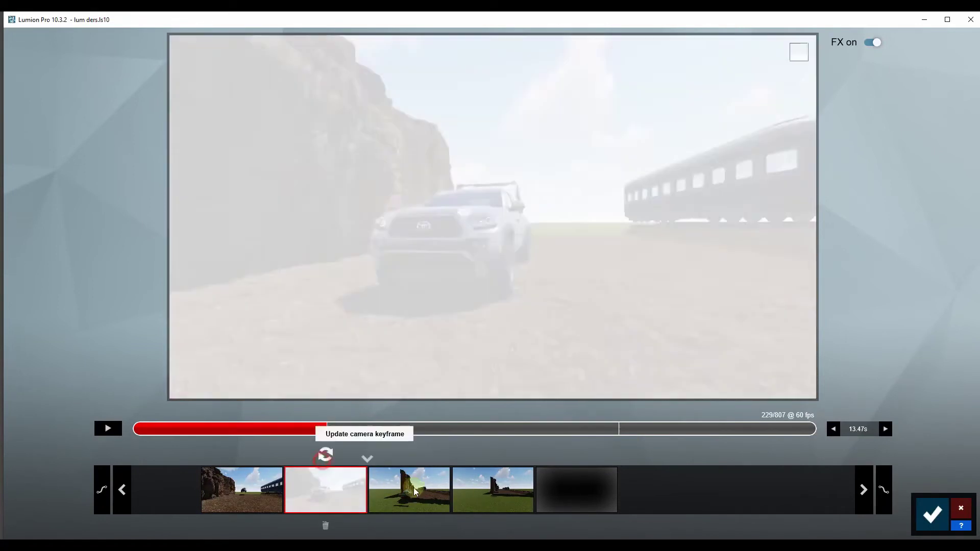
left_click(411, 486)
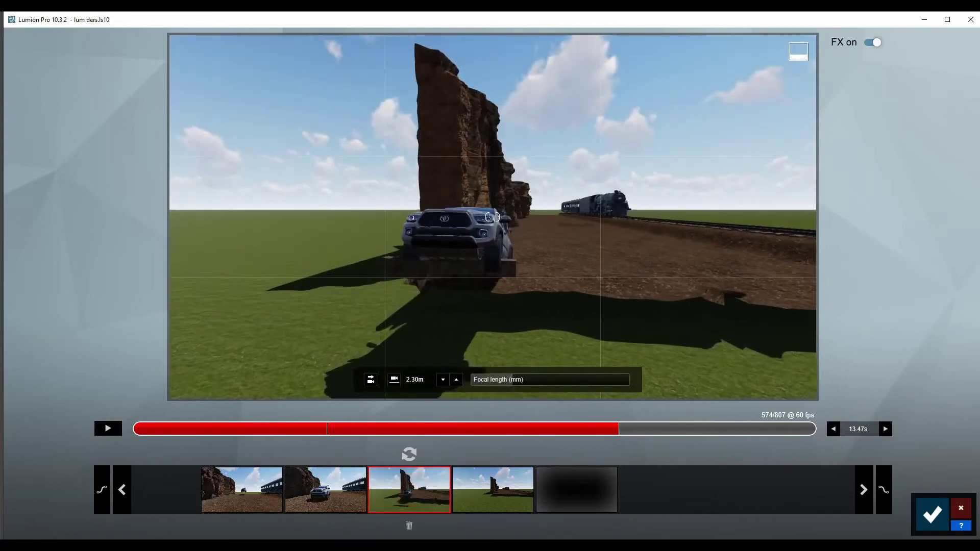
left_click(408, 454)
- Raise the second keyframe camera slightly and preview the path past the truck
left_click_drag(577, 428, 374, 424)
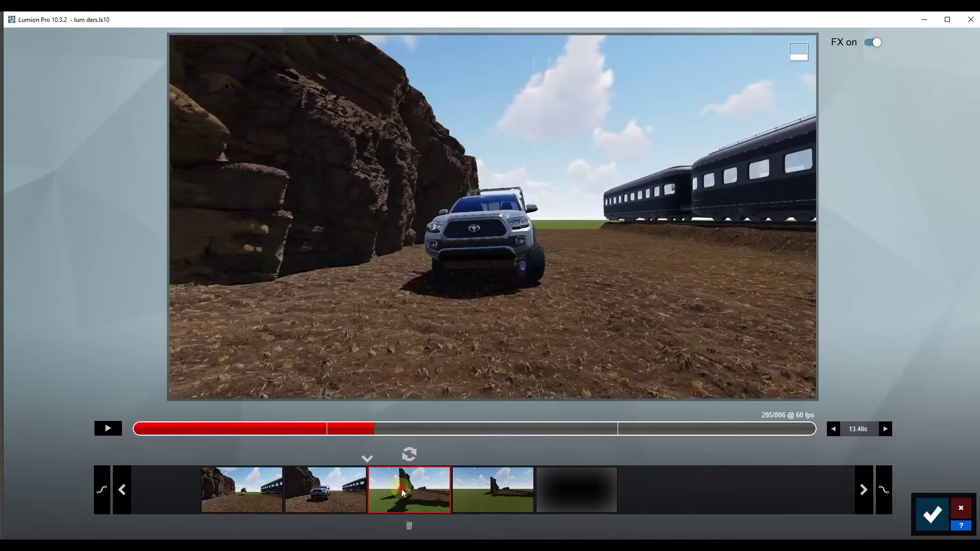
left_click(408, 482)
left_click(320, 496)
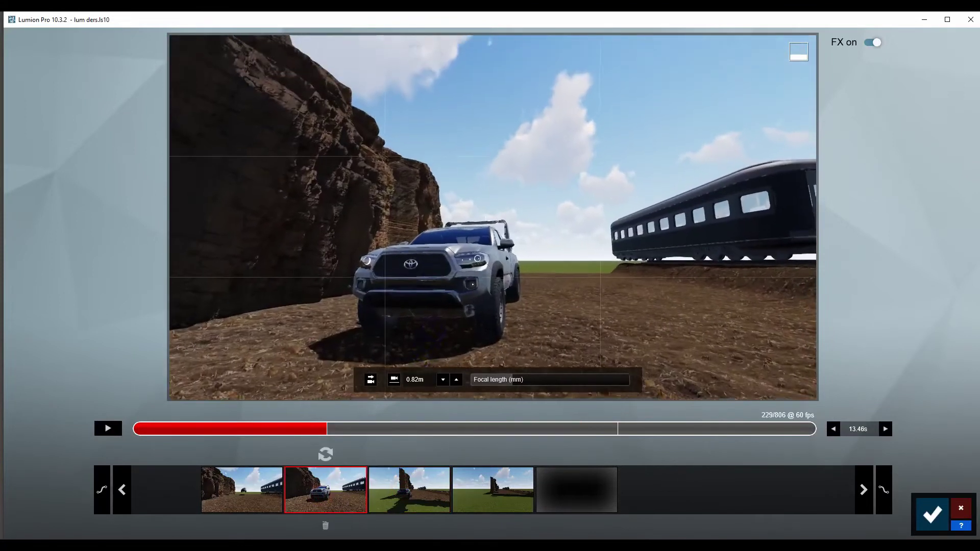
key("q")
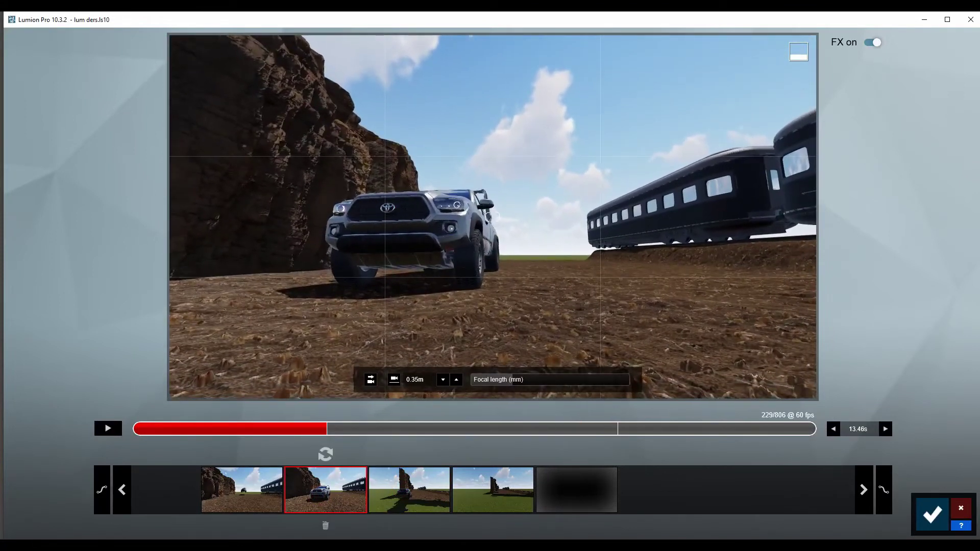
mouse_move(247, 428)
left_mouse_down()
mouse_move(644, 440)
mouse_move(605, 455)
left_mouse_up()
- Set the fourth keyframe to a distant view of the cliff and train across the grass
left_click(490, 489)
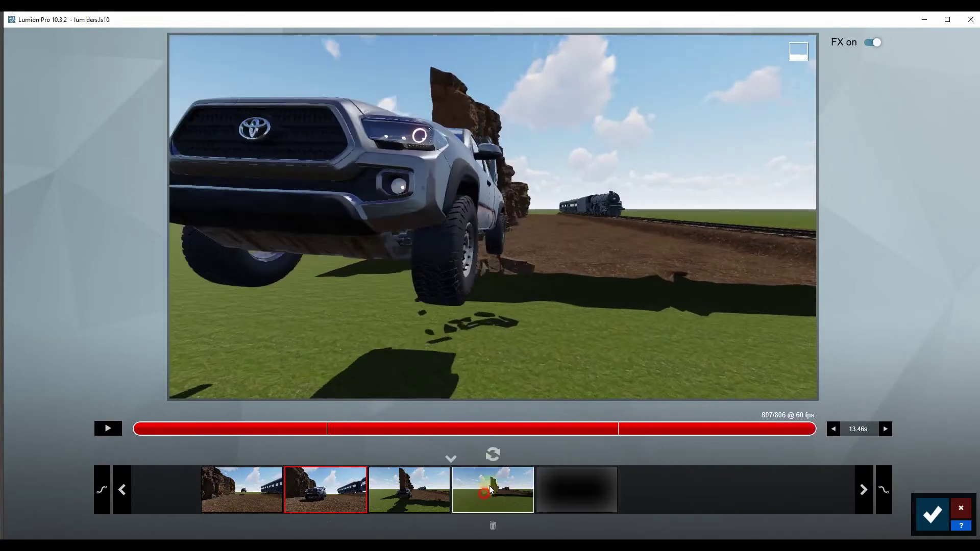
mouse_move(494, 433)
left_mouse_down()
mouse_move(730, 429)
mouse_move(623, 421)
mouse_move(651, 417)
mouse_move(635, 420)
left_mouse_up()
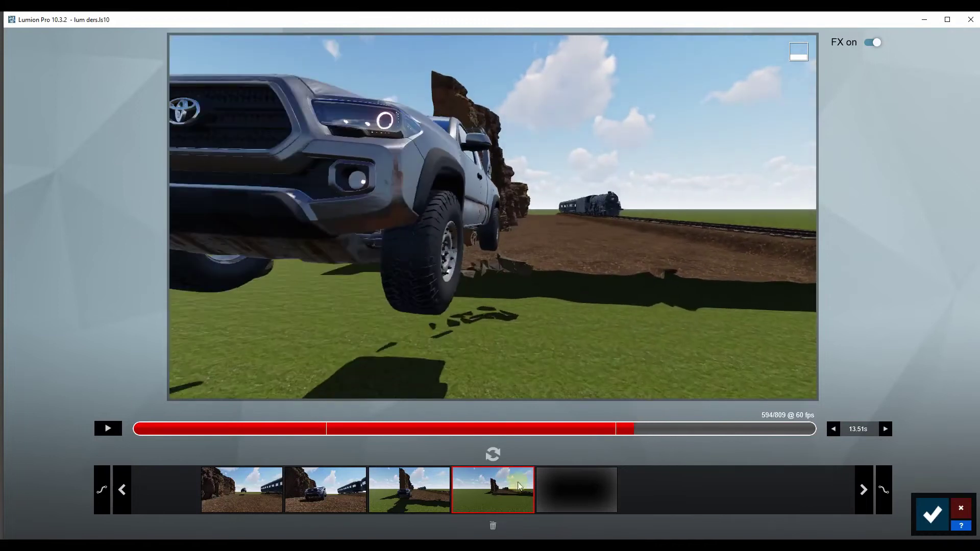
mouse_move(492, 216)
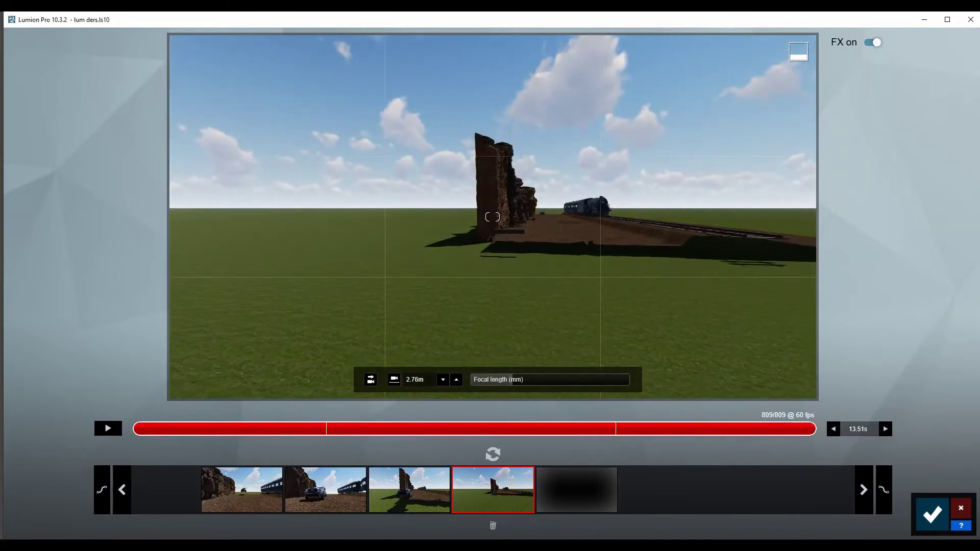
left_click(501, 446)
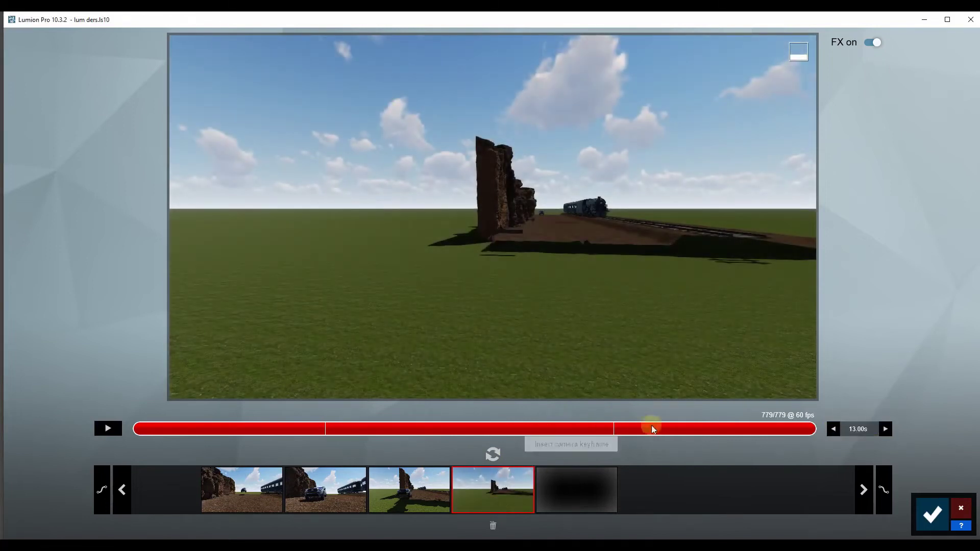
mouse_move(734, 427)
left_mouse_down()
mouse_move(351, 424)
mouse_move(486, 414)
mouse_move(486, 426)
left_mouse_up()
- Lower the third keyframe camera to ground level beside the truck and save it
left_click(402, 491)
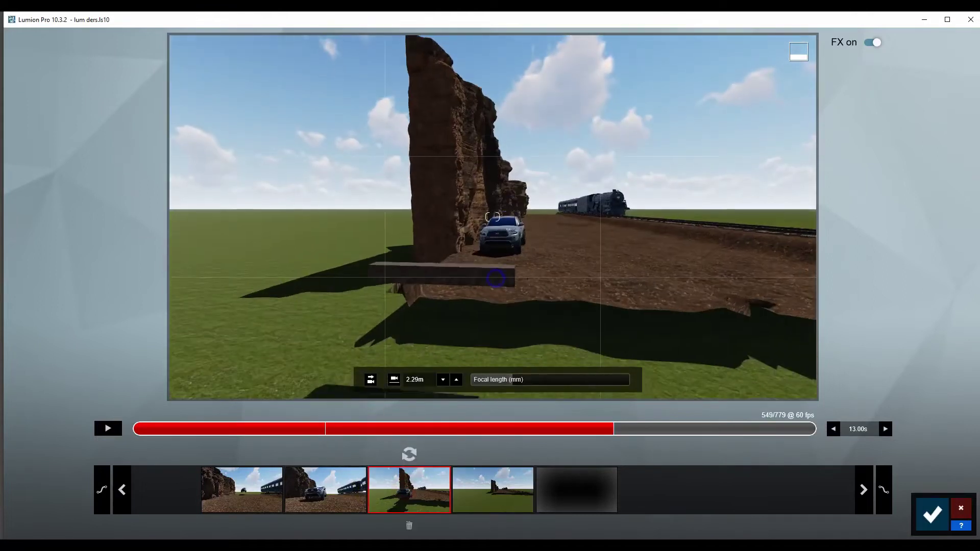
key("e")
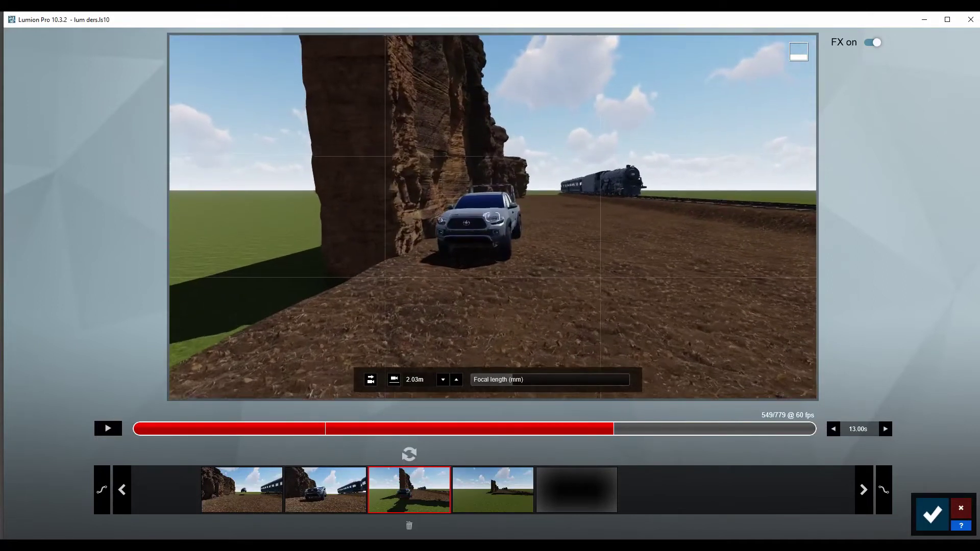
key("w")
right_click_drag(433, 424, 433, 417)
left_click(408, 453)
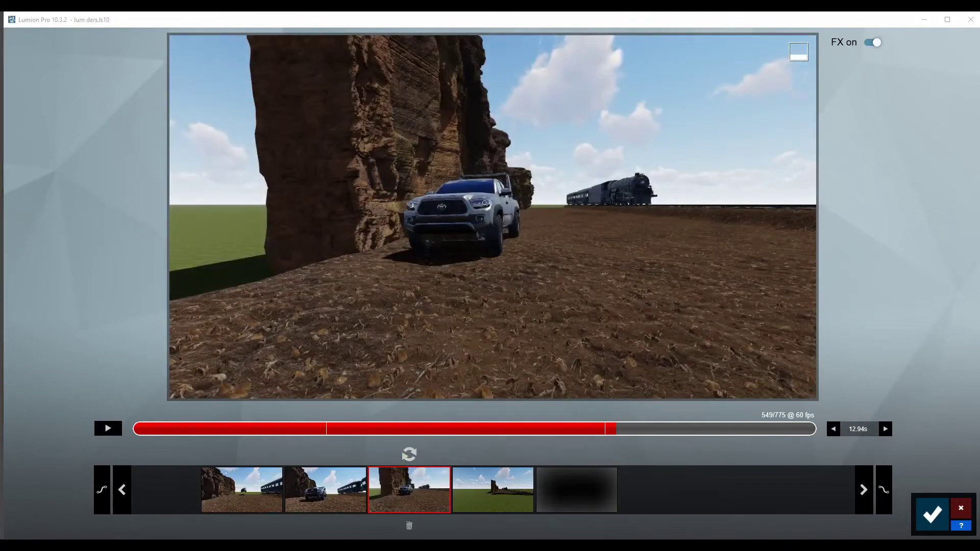
- Add a new camera keyframe, lengthening the clip to 14.61 s
mouse_move(600, 430)
left_mouse_down()
mouse_move(324, 426)
mouse_move(672, 405)
mouse_move(596, 419)
left_mouse_up()
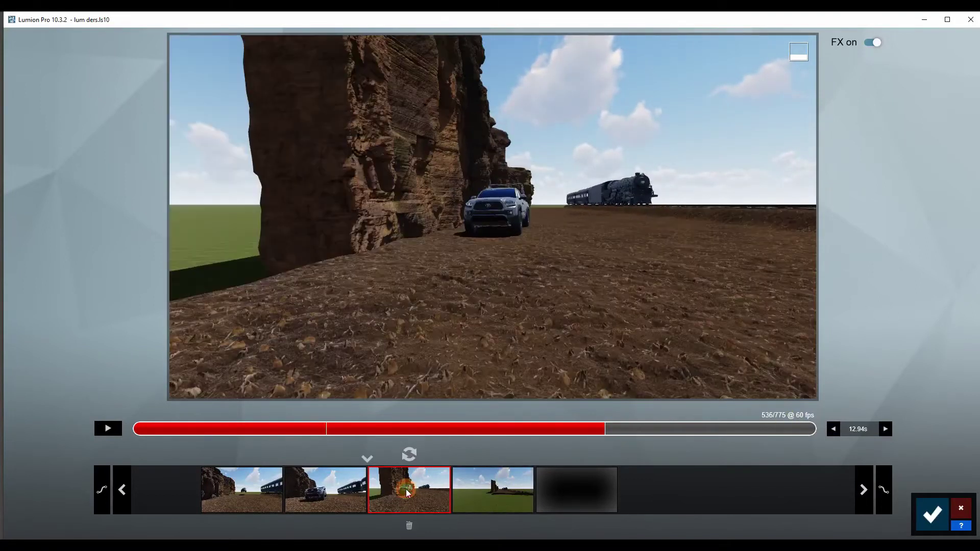
left_click(451, 458)
left_click(416, 482)
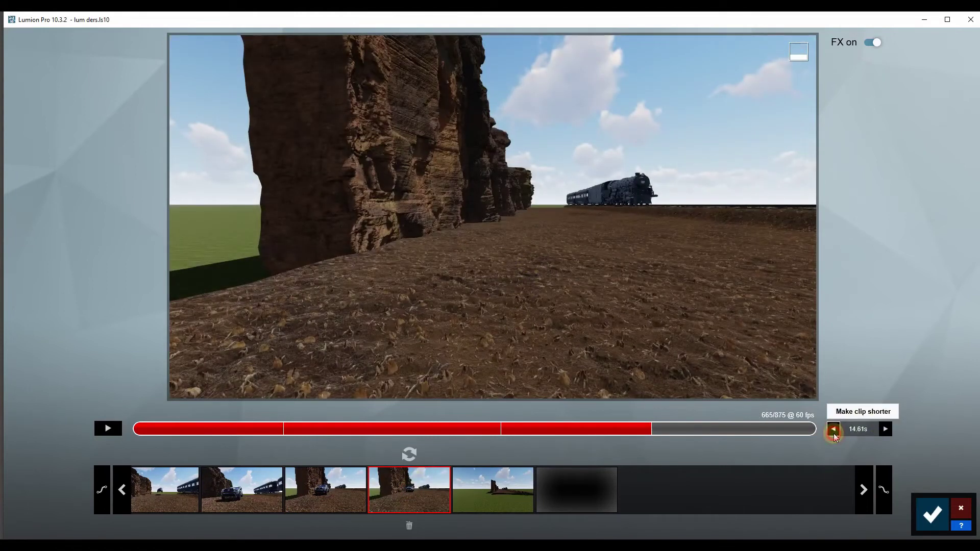
- Preview the clip and shorten it by one second
left_click_drag(591, 415, 258, 442)
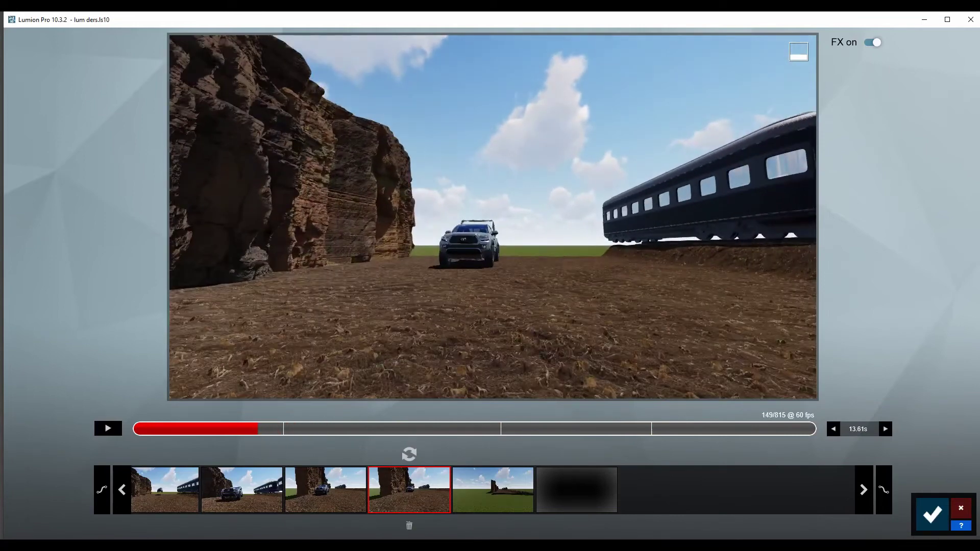
left_click_drag(239, 428, 534, 433)
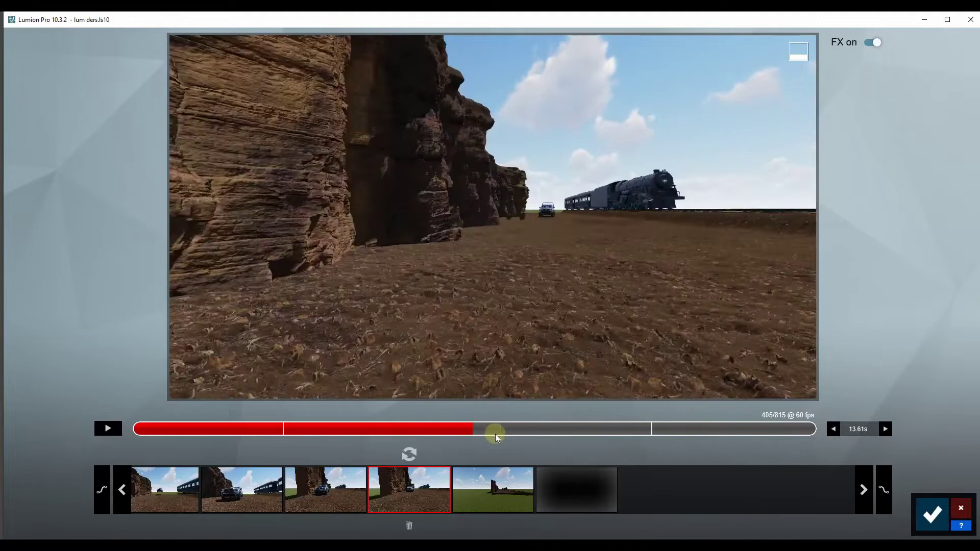
left_click(835, 430)
mouse_move(619, 430)
left_mouse_down()
mouse_move(393, 433)
mouse_move(543, 434)
left_mouse_up()
- Move the third keyframe camera forward toward the truck and train and save it
left_click(413, 490)
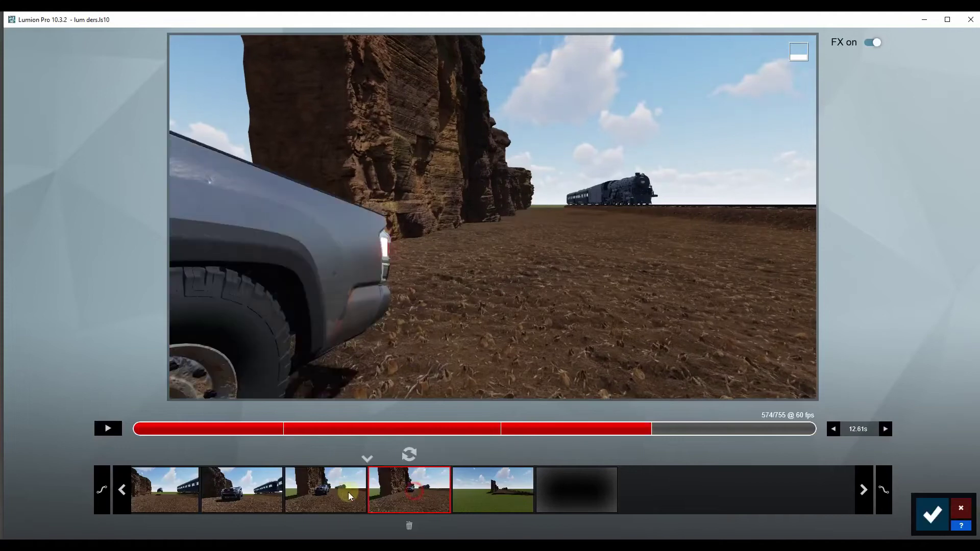
left_click(353, 492)
left_click(375, 457)
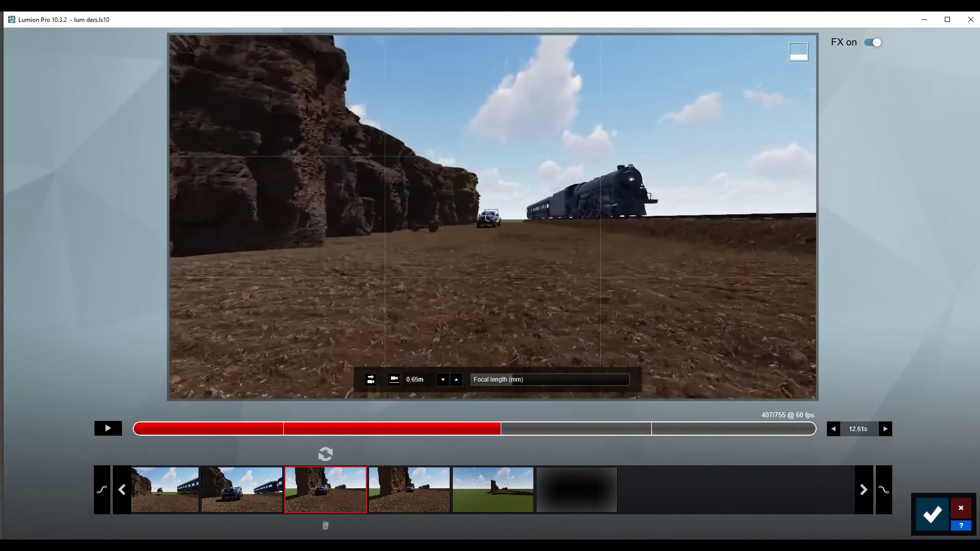
key("w")
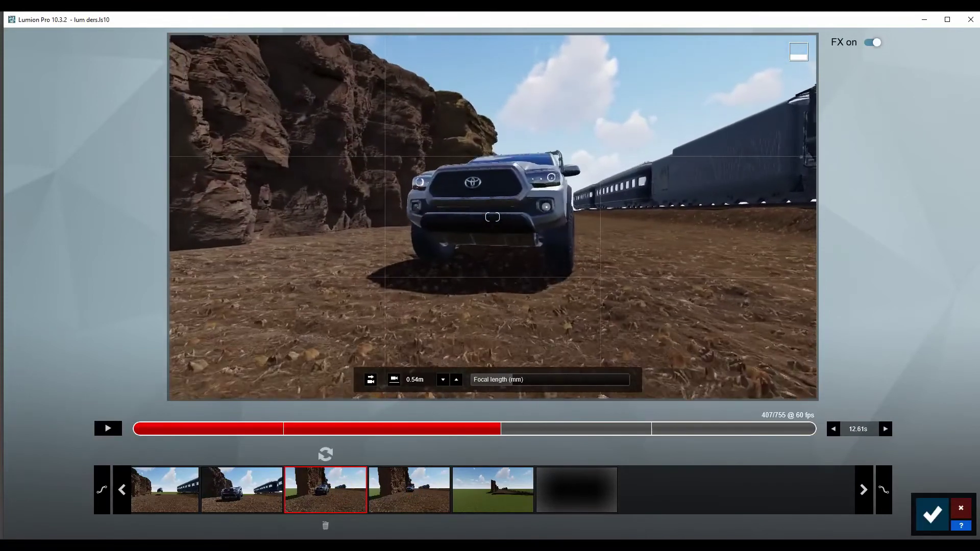
left_click(325, 454)
mouse_move(201, 431)
left_mouse_down()
mouse_move(685, 426)
mouse_move(671, 430)
left_mouse_up()
- Pull the fourth keyframe camera back and up from the truck and save it
left_click(409, 498)
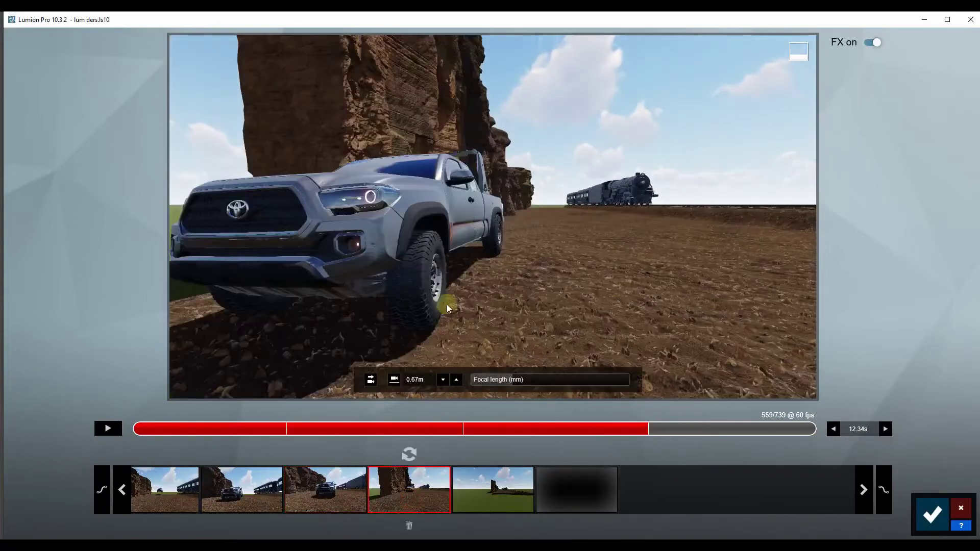
right_click_drag(446, 304, 446, 296)
key("s")
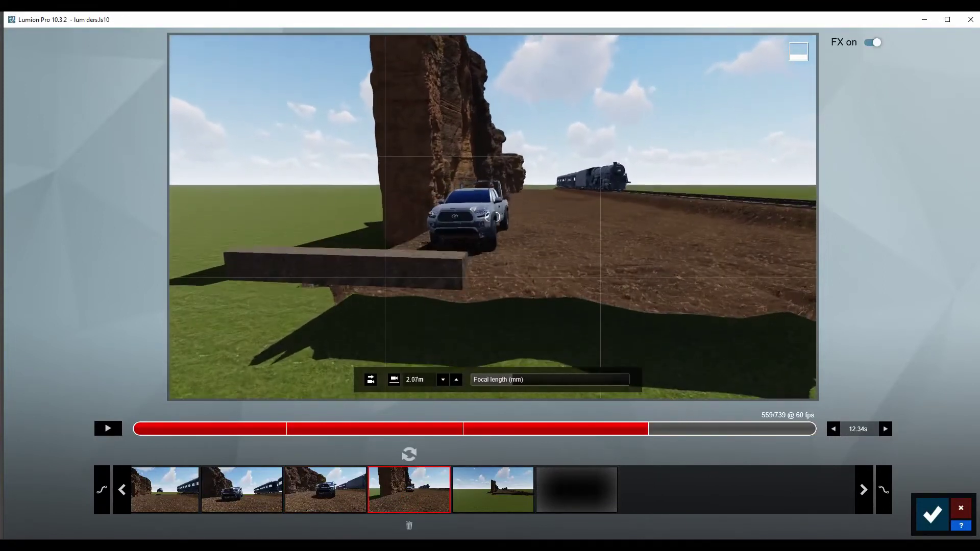
left_click(409, 453)
left_click_drag(579, 427, 694, 421)
left_click_drag(688, 424, 678, 424)
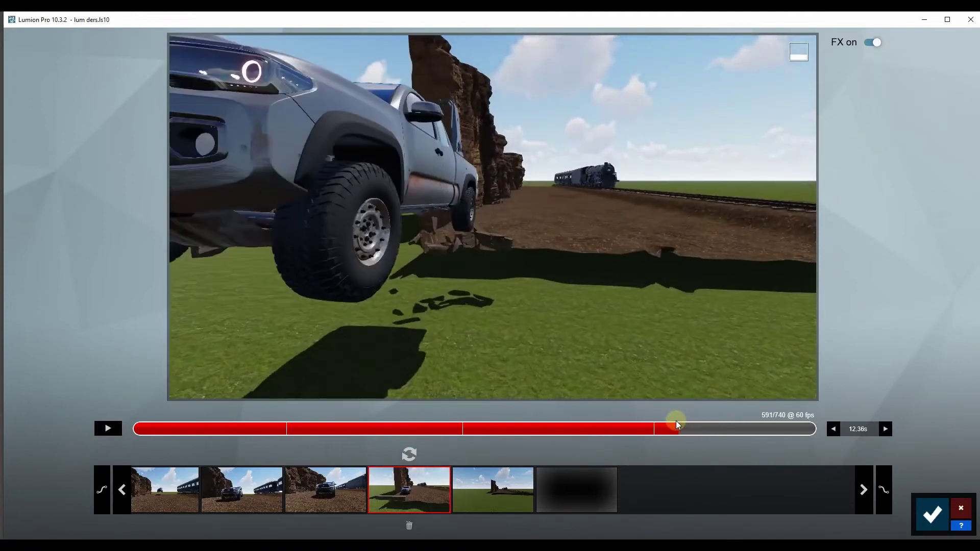
- Turn the fifth keyframe camera slightly right and up, saving the 11.32 s clip
left_click(512, 484)
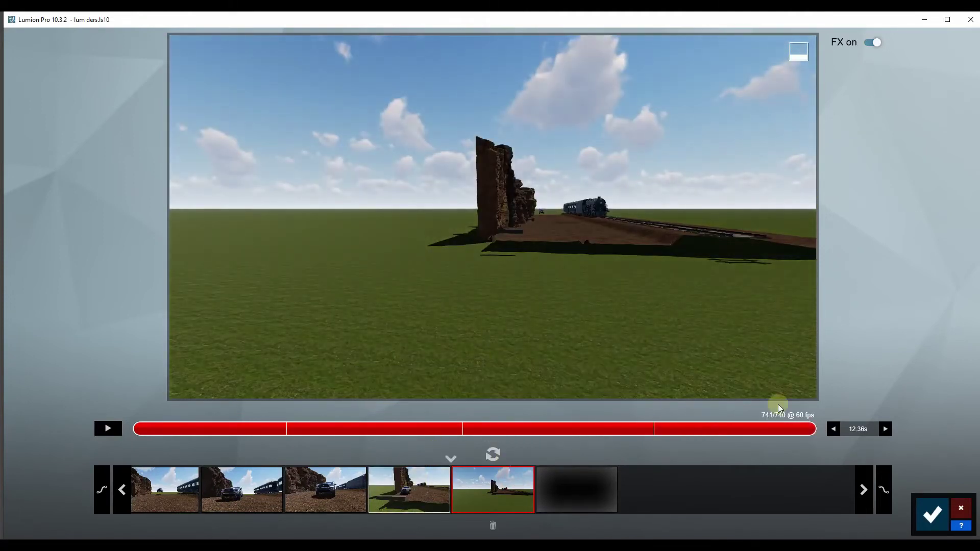
mouse_move(711, 435)
left_mouse_down()
mouse_move(590, 429)
mouse_move(720, 433)
left_mouse_up()
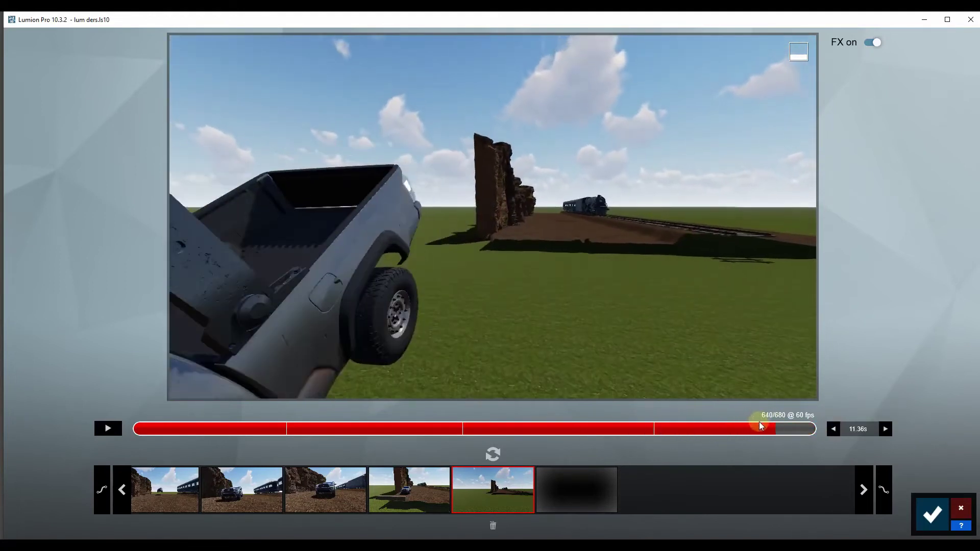
right_click_drag(492, 217, 502, 211)
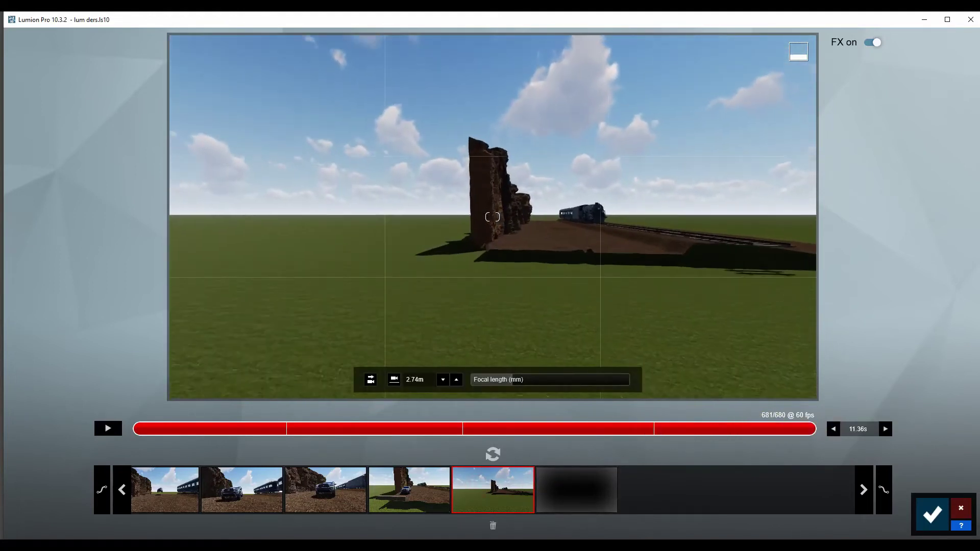
left_click(493, 453)
left_click(408, 490)
left_click(442, 431)
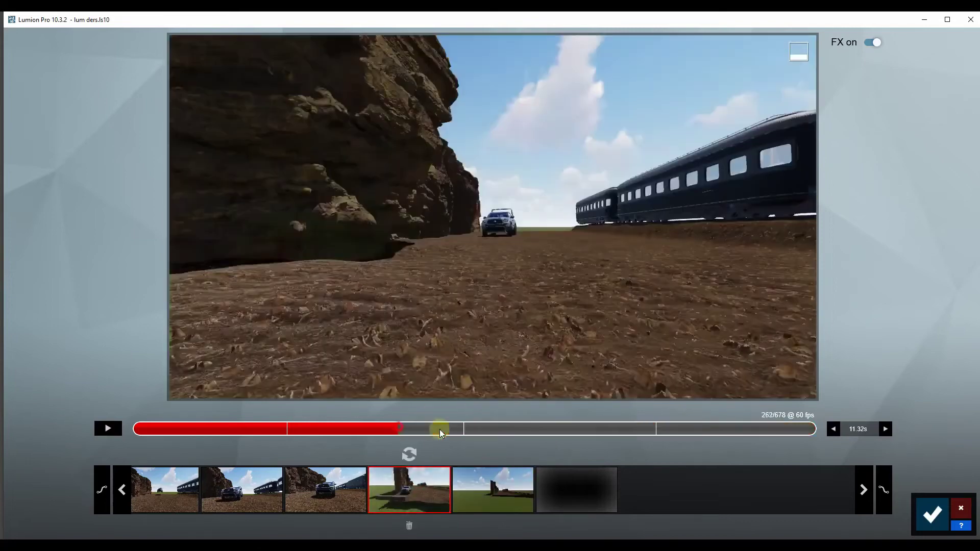
left_click_drag(677, 419, 719, 423)
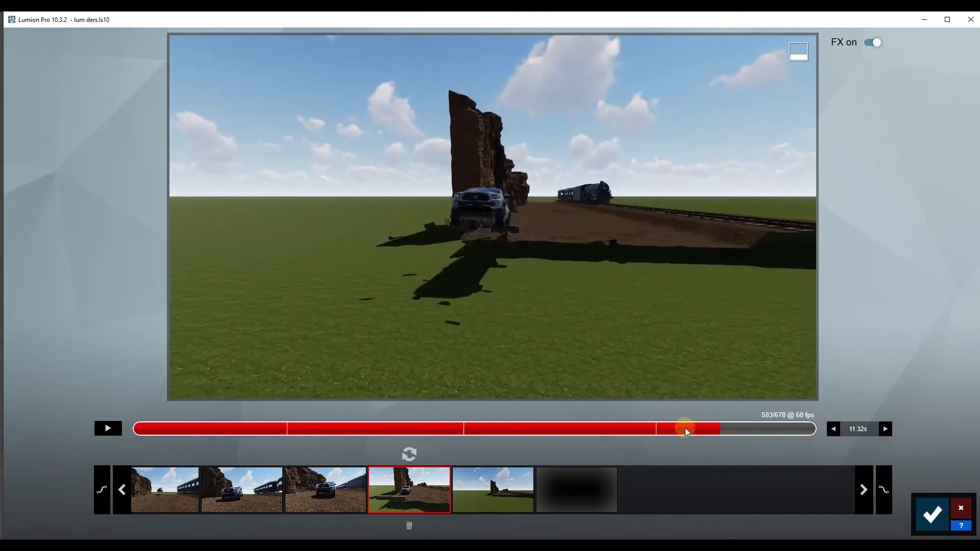
left_click_drag(697, 428, 617, 428)
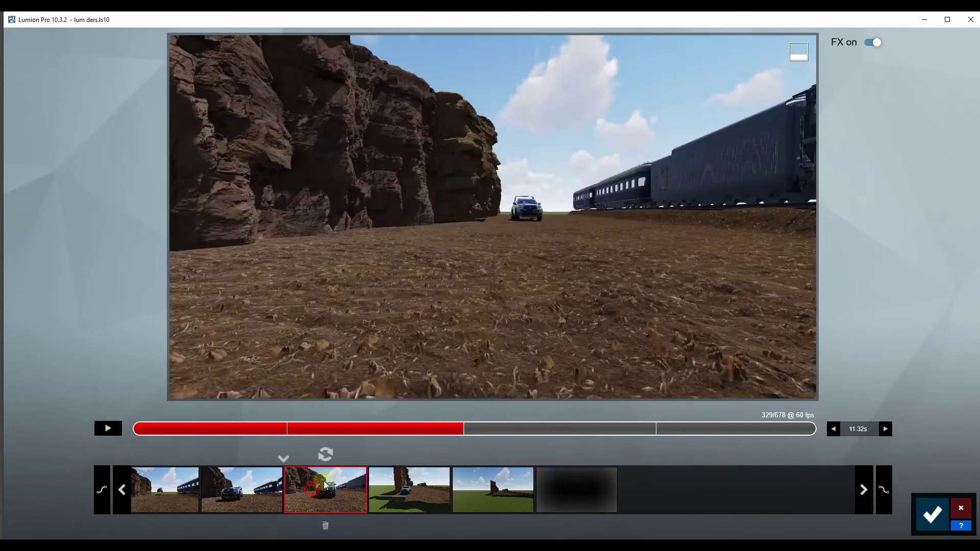
- Re-aim the second keyframe lower and closer and move the first toward the truck
left_click(320, 456)
left_click(242, 490)
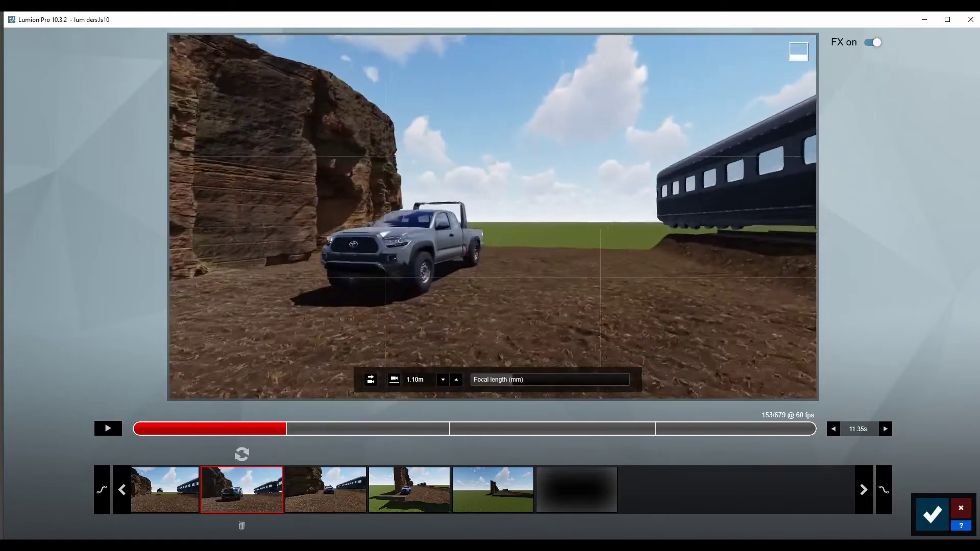
right_click_drag(503, 271, 503, 271)
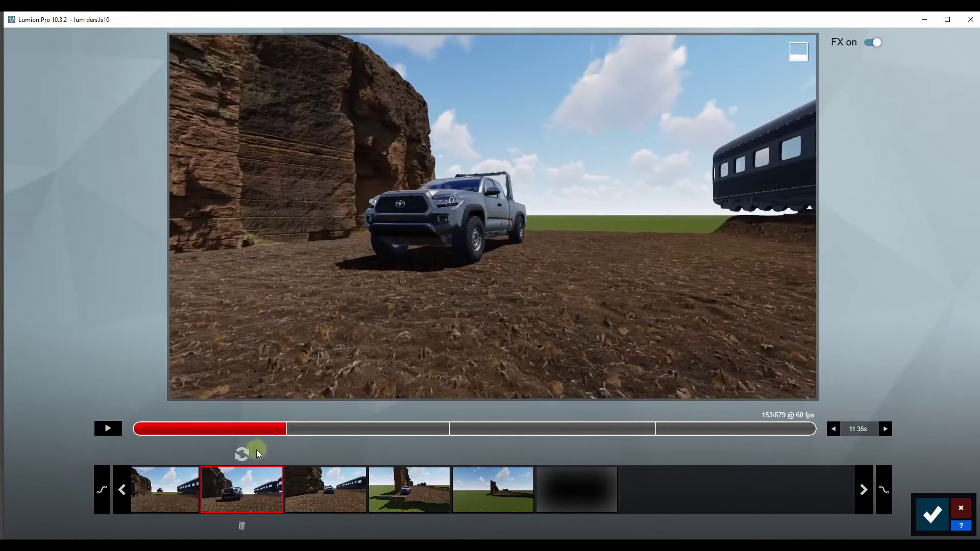
left_click(242, 454)
left_click(165, 490)
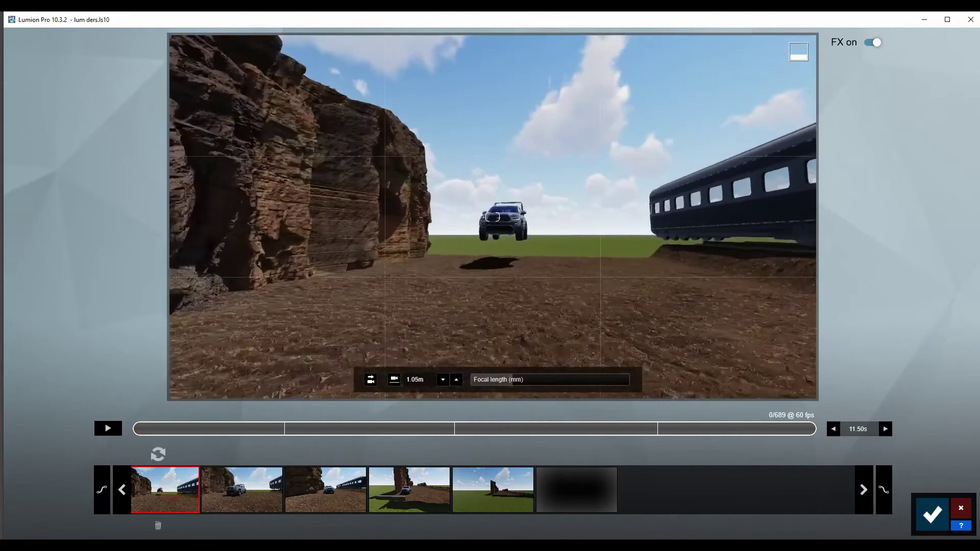
key("w")
left_click(159, 452)
mouse_move(154, 430)
left_mouse_down()
mouse_move(759, 429)
mouse_move(591, 440)
mouse_move(589, 317)
left_mouse_up()
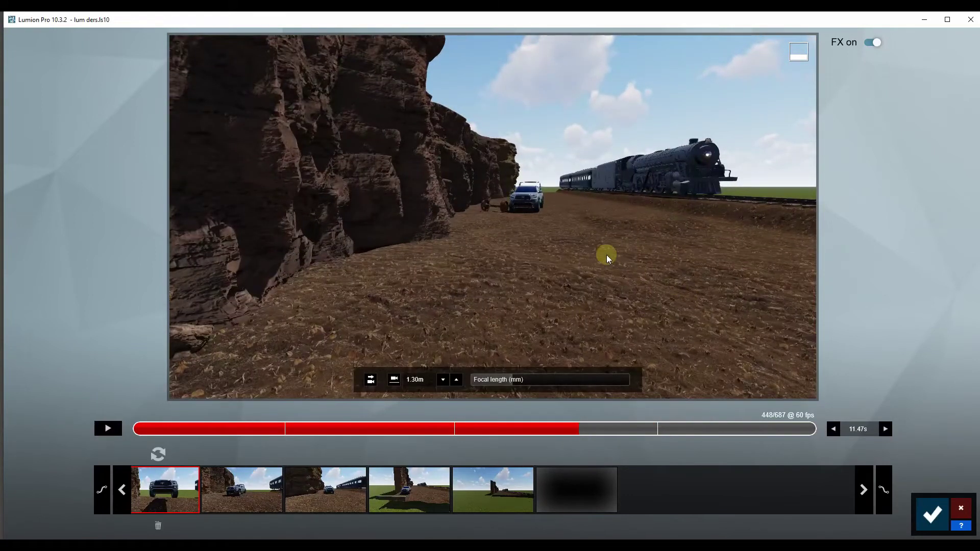
- Reframe the third keyframe camera low and toward the train and update it
left_click(244, 473)
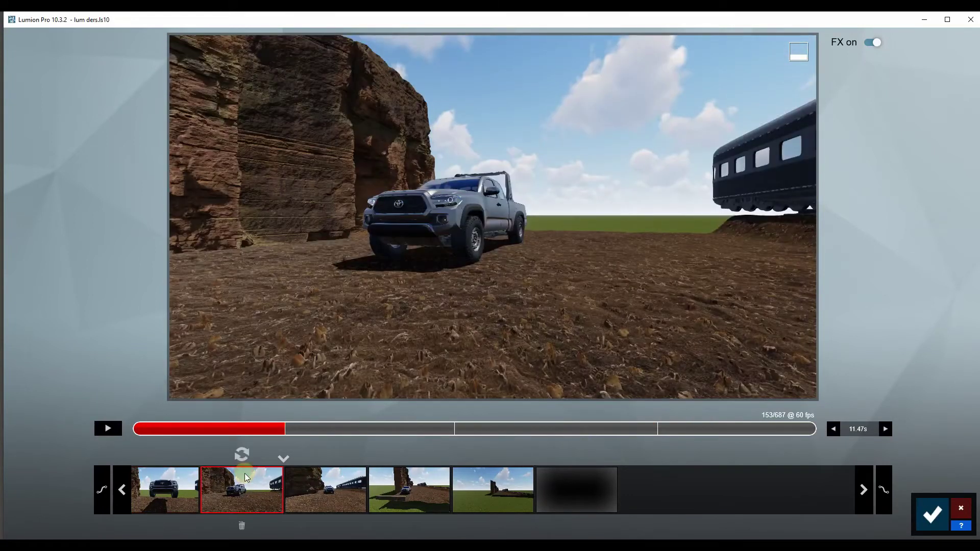
mouse_move(255, 425)
left_mouse_down()
mouse_move(449, 430)
mouse_move(407, 436)
left_mouse_up()
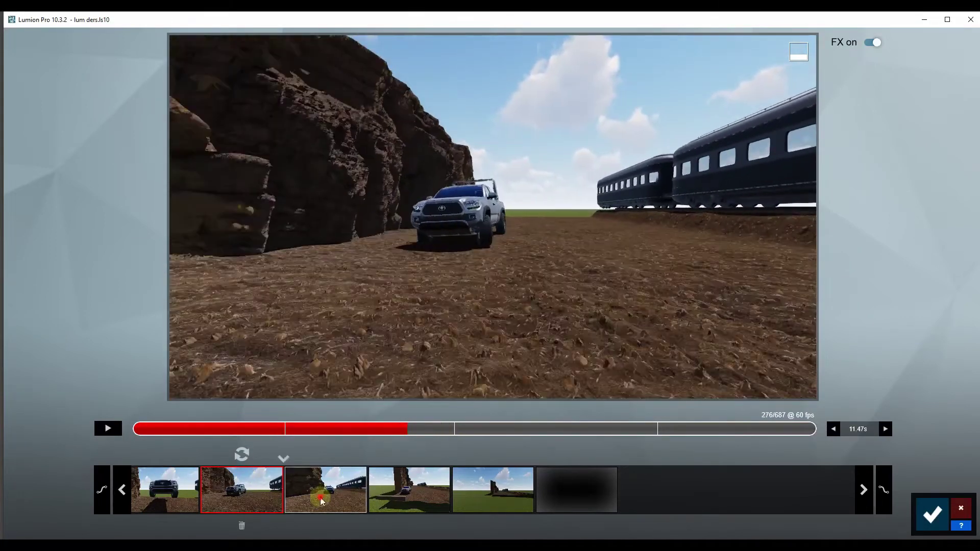
left_click(320, 497)
left_click(251, 488)
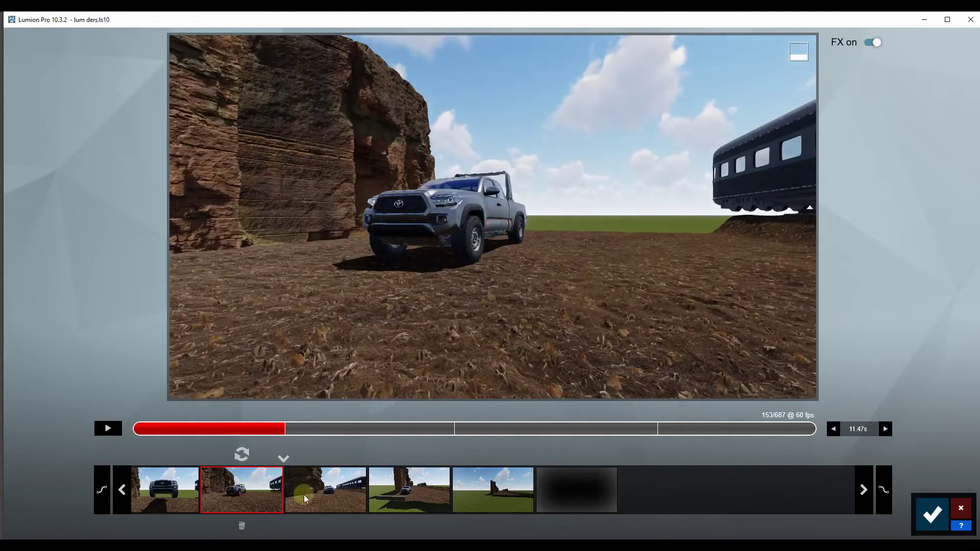
left_click(305, 499)
left_click(402, 495)
left_click(345, 497)
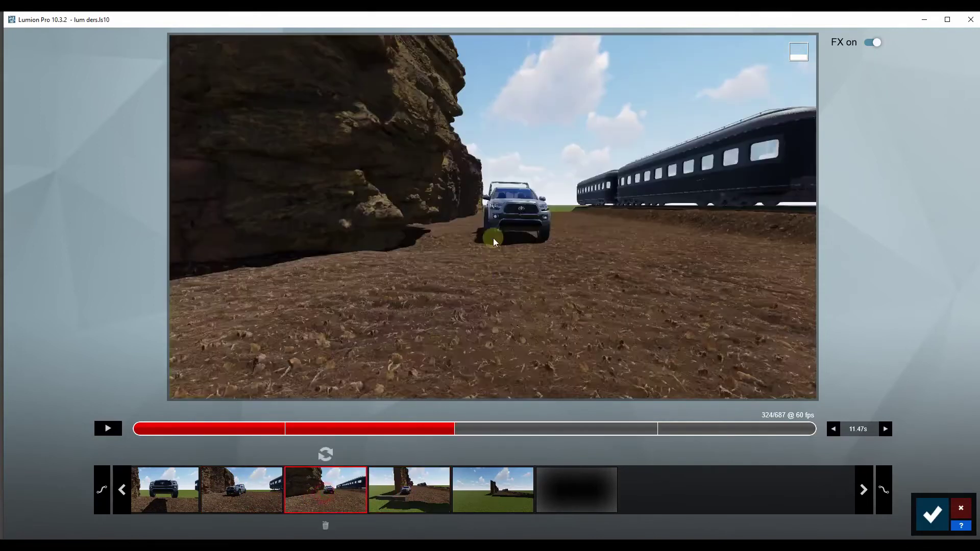
key("d")
key("q")
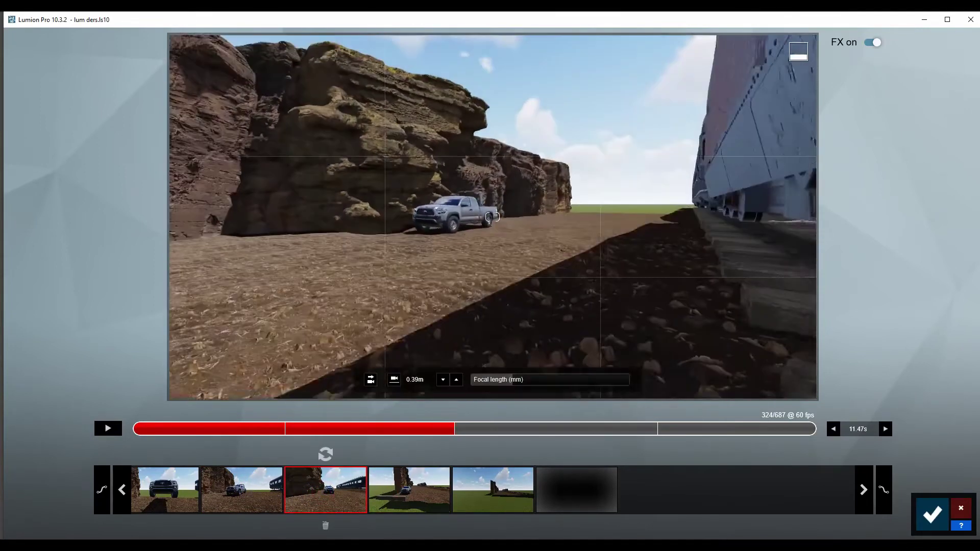
key("q")
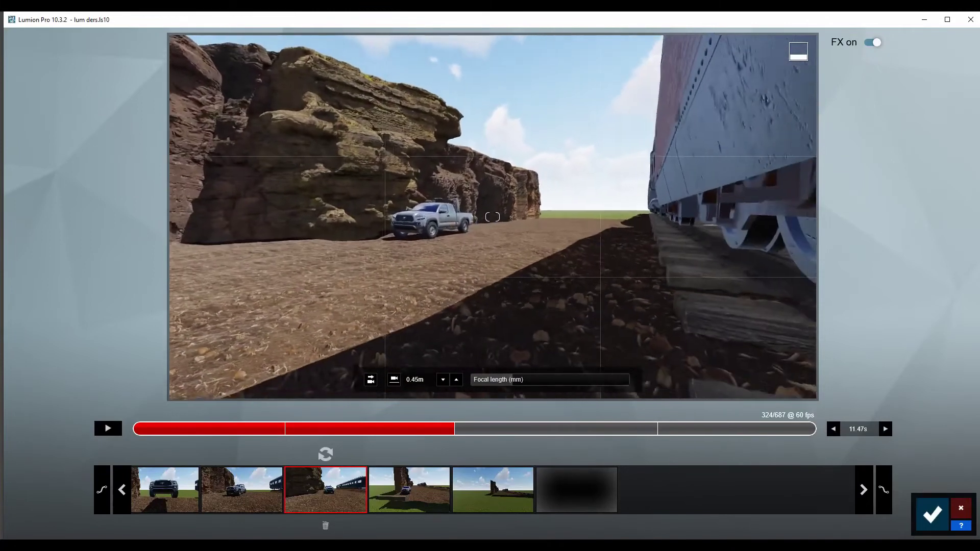
left_click(327, 457)
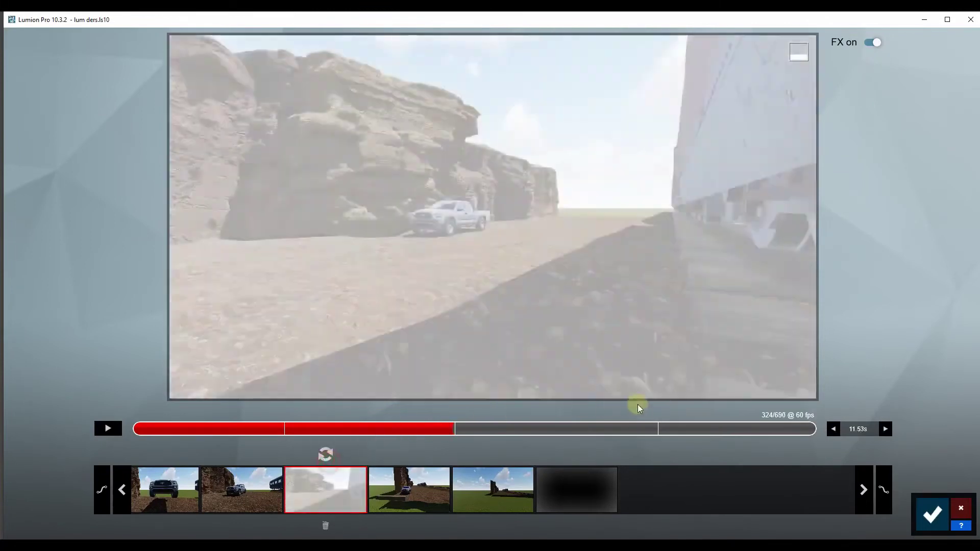
mouse_move(528, 432)
left_mouse_down()
mouse_move(289, 433)
mouse_move(538, 420)
mouse_move(720, 434)
mouse_move(381, 436)
left_mouse_up()
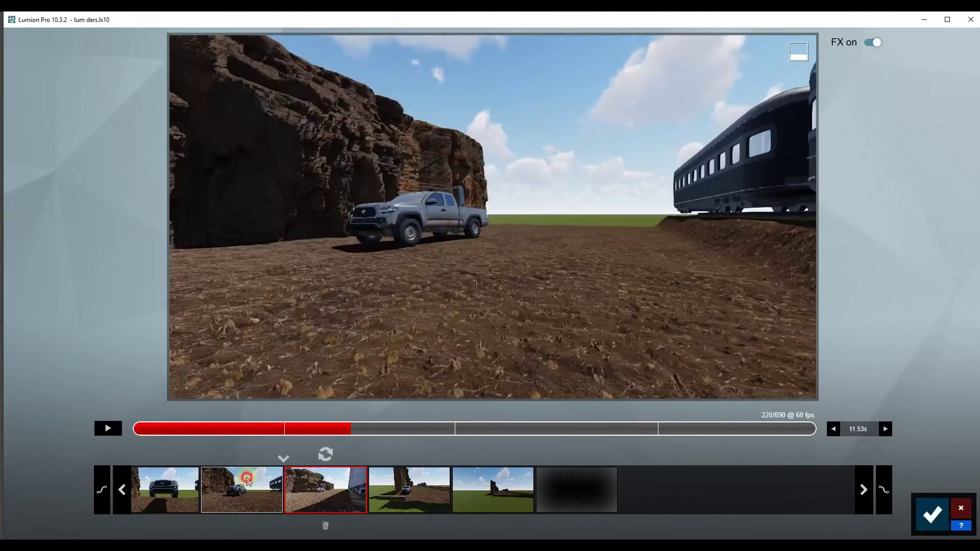
- Move the fourth keyframe camera forward and lower, then save the 11.51 s clip
left_click(247, 480)
left_click(325, 490)
mouse_move(492, 306)
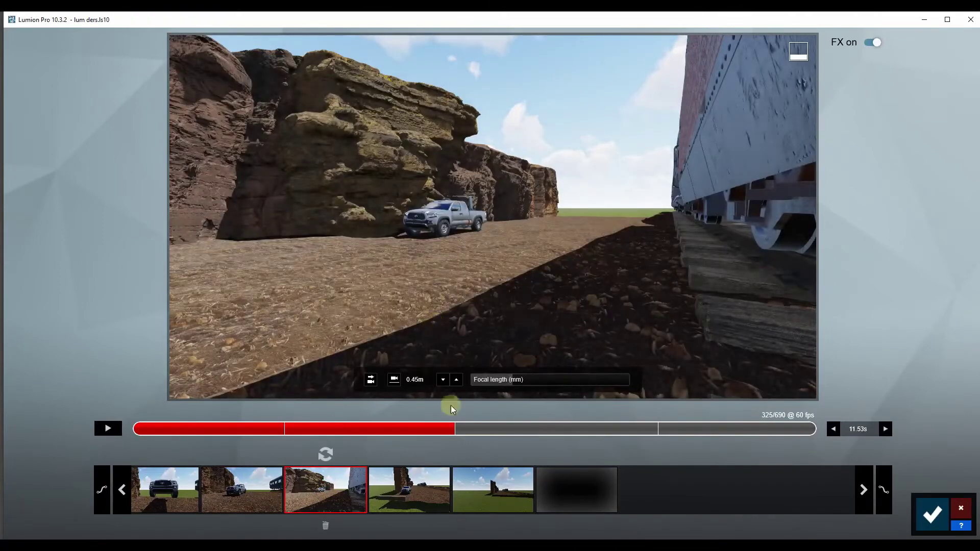
left_click(414, 485)
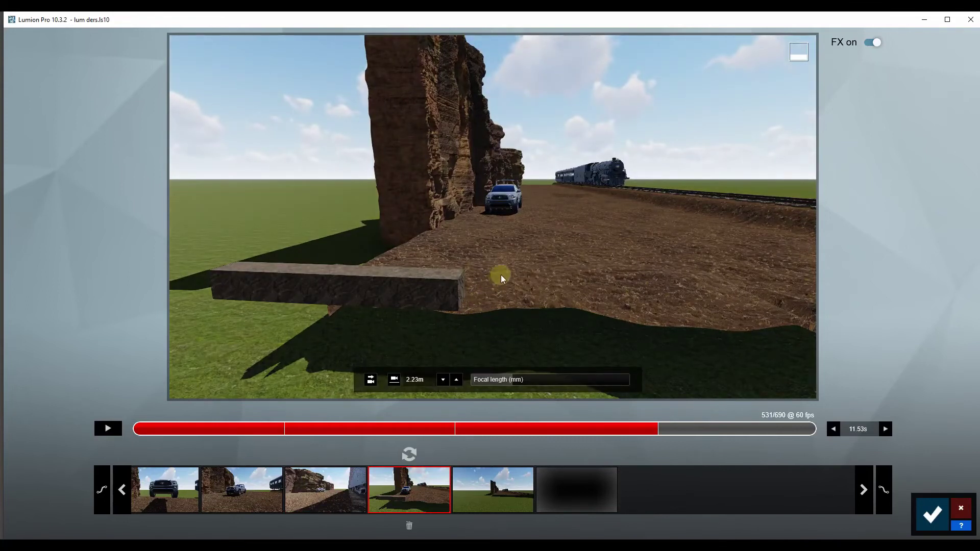
key("w")
left_click(410, 453)
left_click_drag(339, 431, 502, 433)
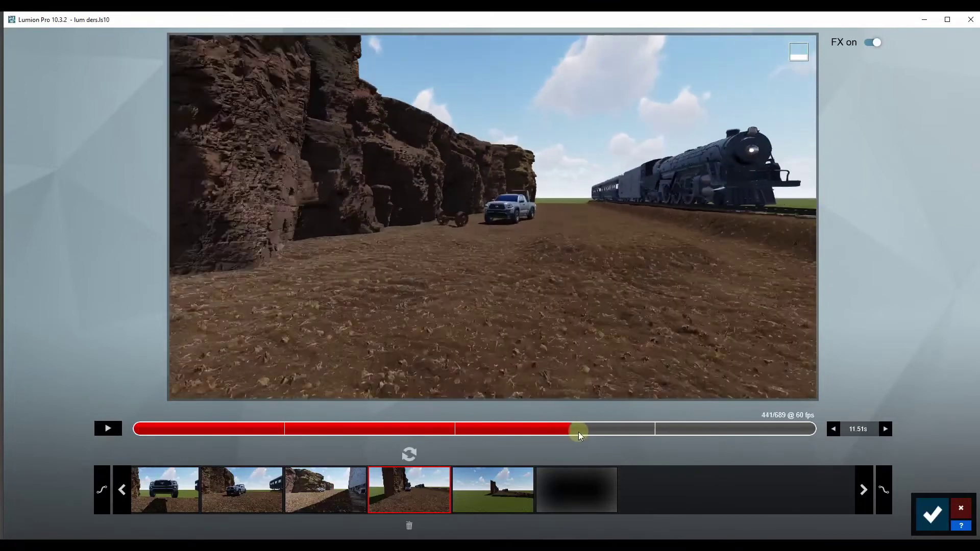
left_click_drag(666, 432, 697, 432)
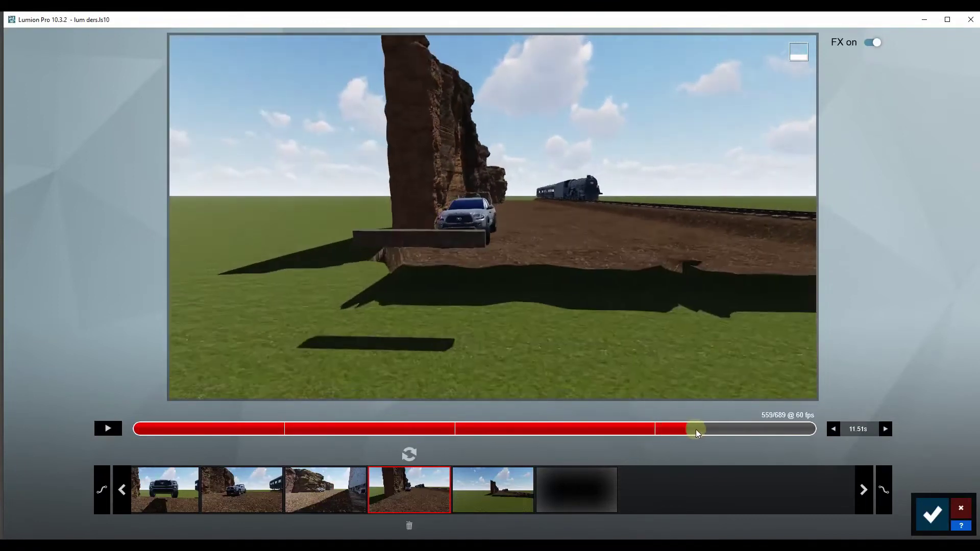
mouse_move(768, 427)
left_mouse_down()
mouse_move(603, 440)
mouse_move(373, 427)
mouse_move(436, 424)
mouse_move(444, 434)
mouse_move(296, 435)
mouse_move(640, 451)
mouse_move(476, 458)
mouse_move(458, 447)
mouse_move(617, 448)
mouse_move(473, 462)
mouse_move(492, 456)
left_mouse_up()
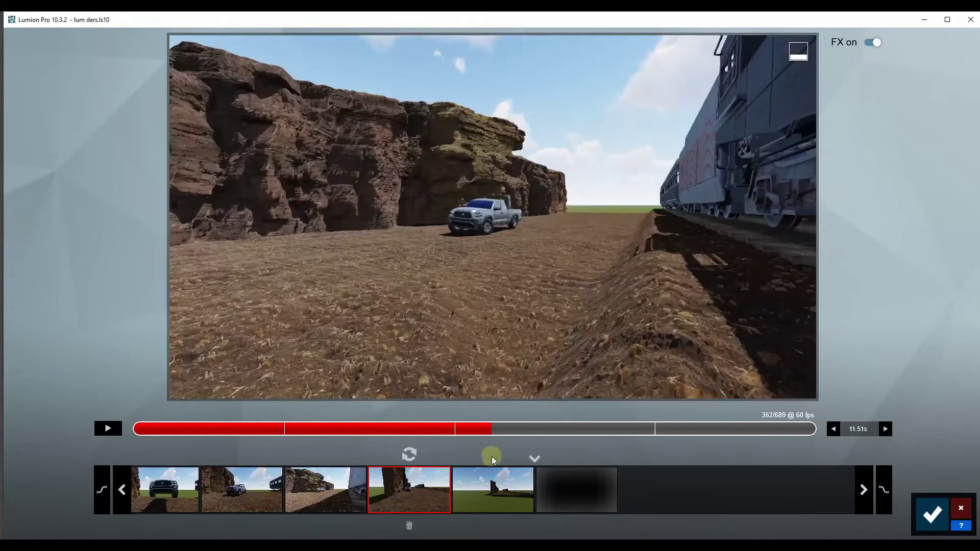
left_click(929, 516)
left_click(75, 85)
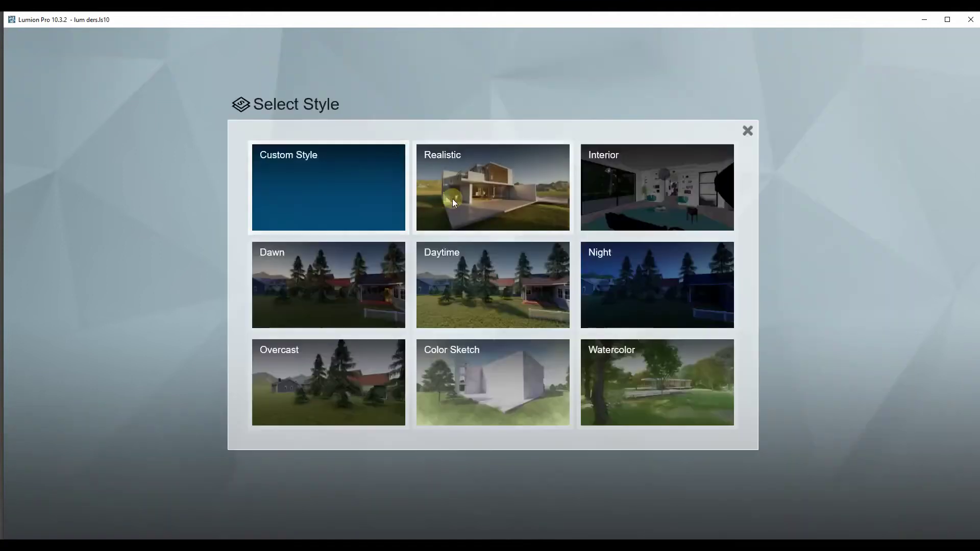
- Apply the Realistic style with Depth of Field turned off
left_click(455, 200)
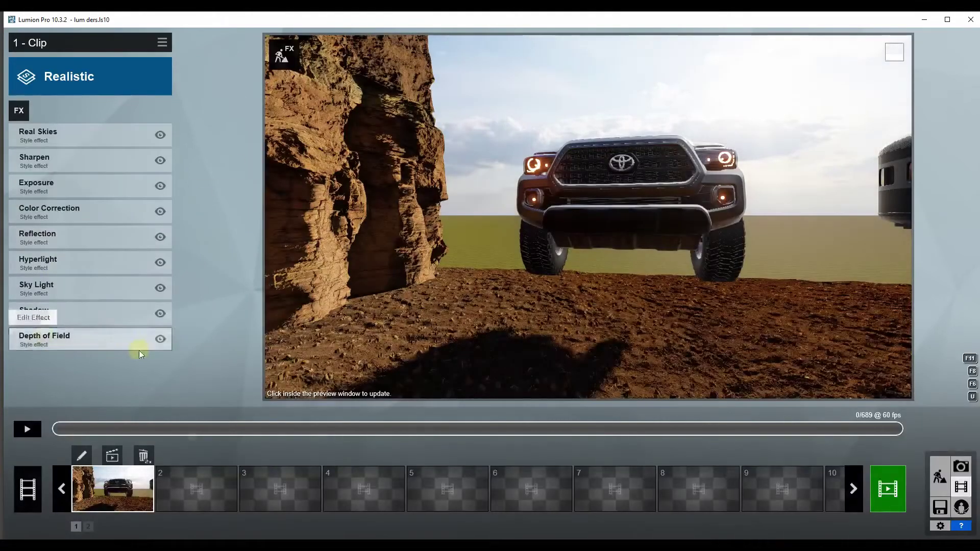
left_click(160, 339)
left_click_drag(90, 425, 304, 422)
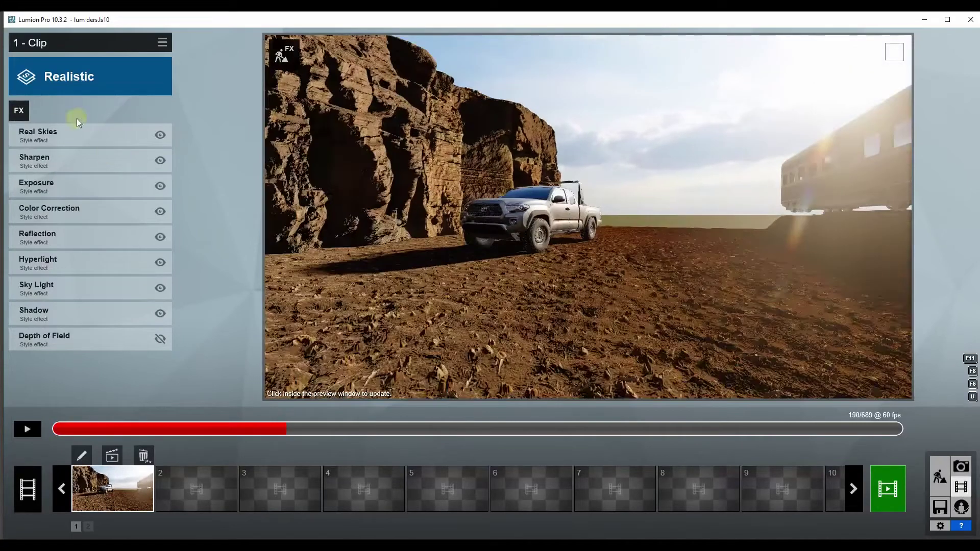
- Use the third Overcast real sky with its heading rotated to 61.9°
left_click(29, 137)
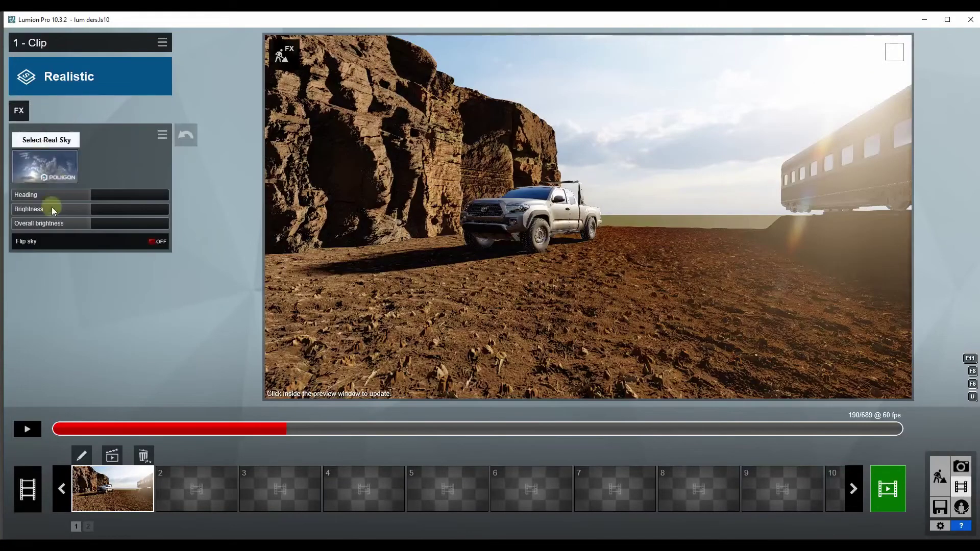
left_click(38, 176)
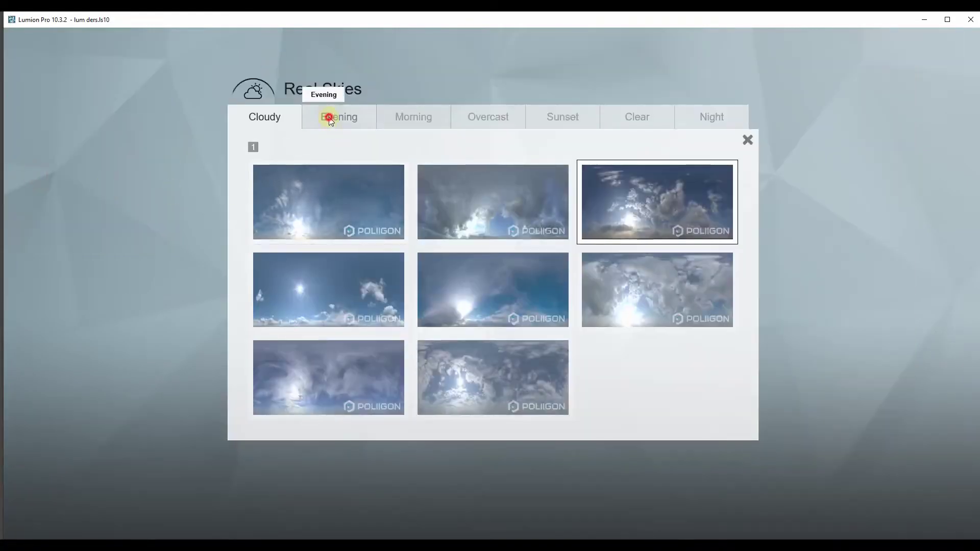
left_click(329, 119)
left_click(390, 122)
left_click(475, 125)
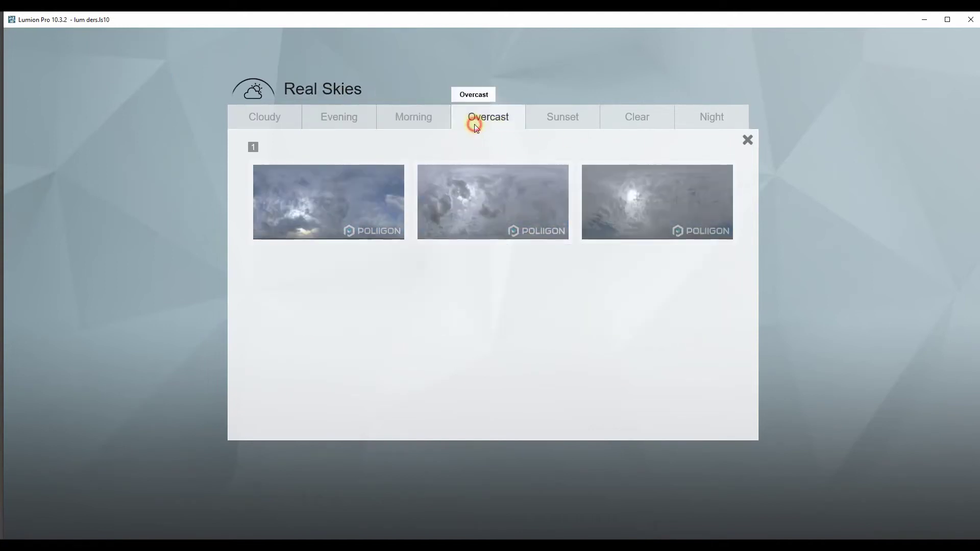
left_click(642, 220)
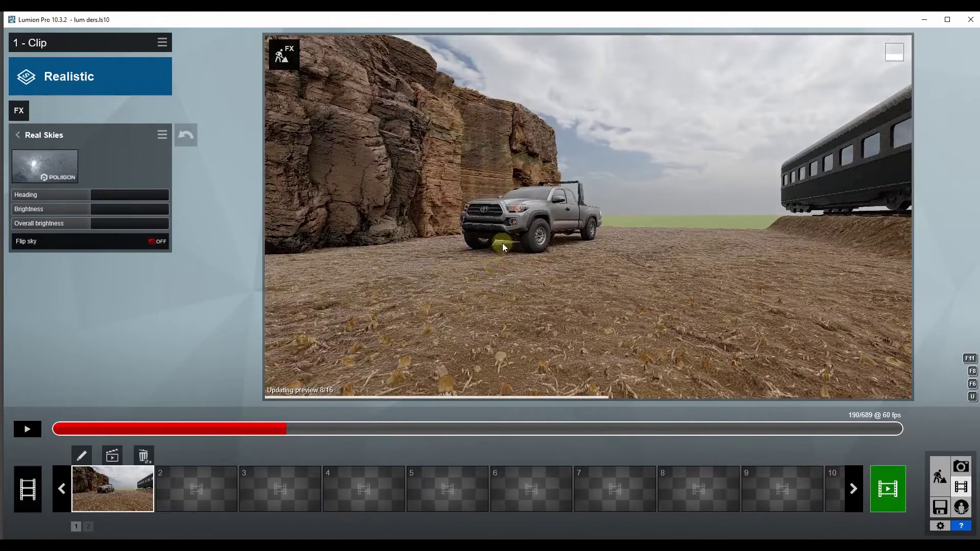
left_click_drag(93, 196, 121, 194)
left_click(664, 164)
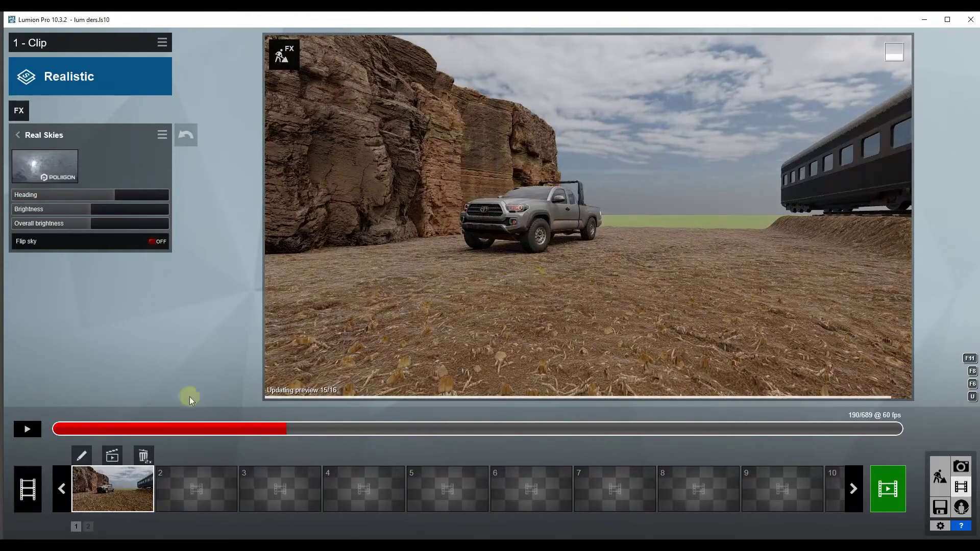
- Preview the clip's frames with the new overcast sky
mouse_move(83, 429)
left_mouse_down()
mouse_move(261, 427)
mouse_move(442, 445)
left_mouse_up()
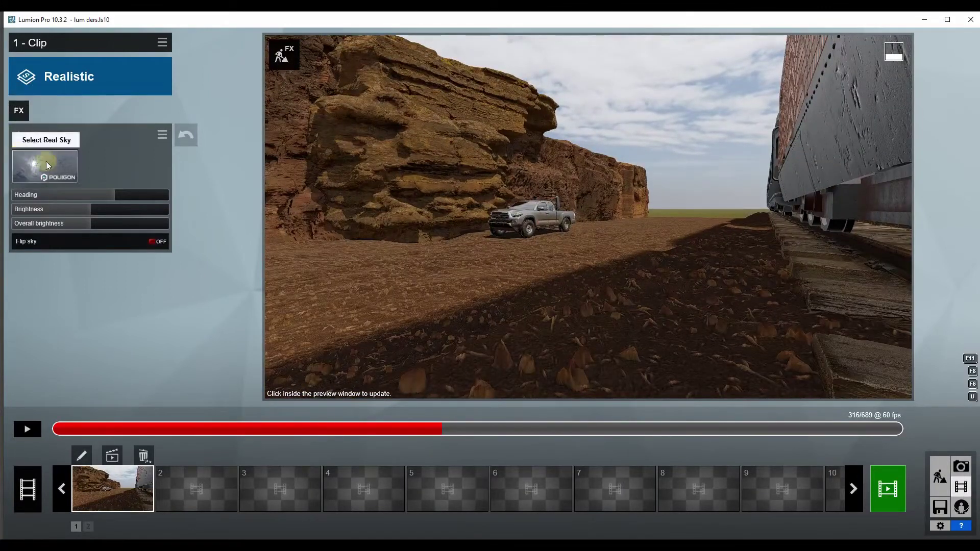
mouse_move(72, 430)
left_mouse_down()
mouse_move(537, 433)
mouse_move(715, 452)
mouse_move(323, 436)
mouse_move(566, 440)
mouse_move(827, 468)
mouse_move(574, 481)
mouse_move(812, 484)
mouse_move(468, 477)
mouse_move(655, 480)
mouse_move(602, 482)
mouse_move(224, 231)
left_mouse_up()
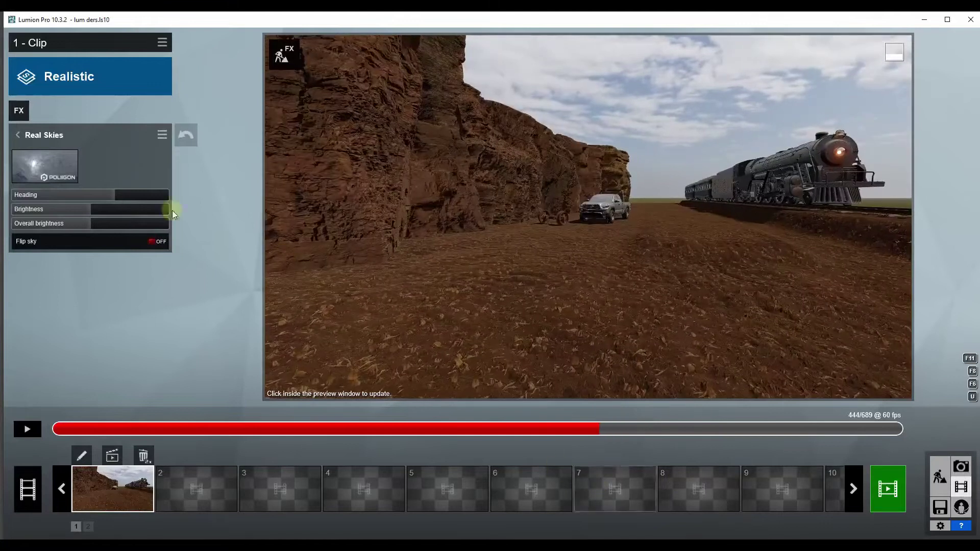
left_click(17, 113)
- Add the Move effect to the clip at its start and begin editing moving objects
left_click(303, 260)
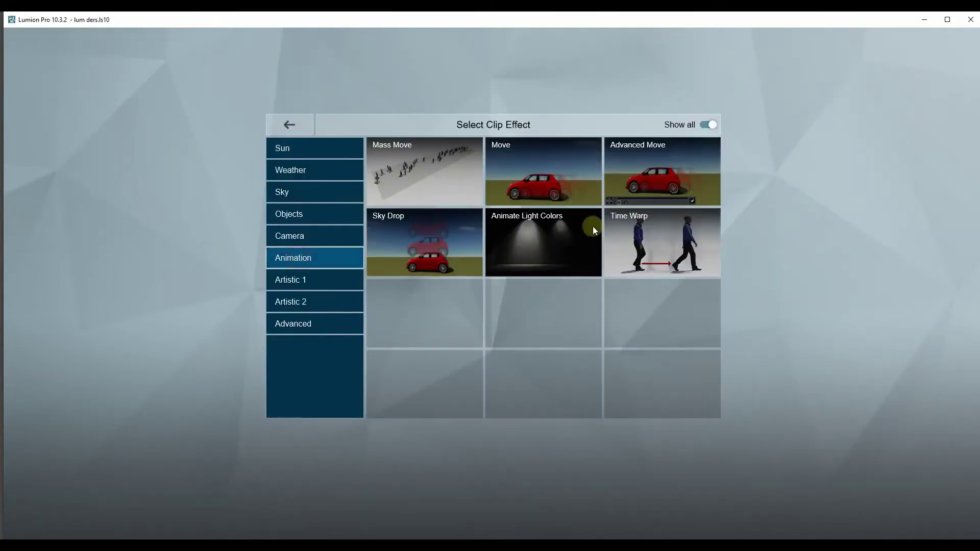
left_click(528, 179)
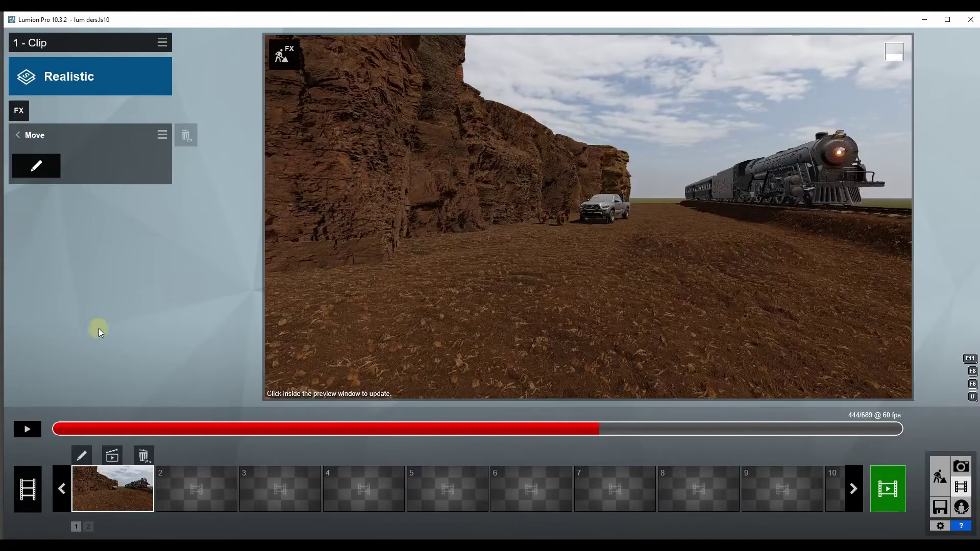
left_click(27, 429)
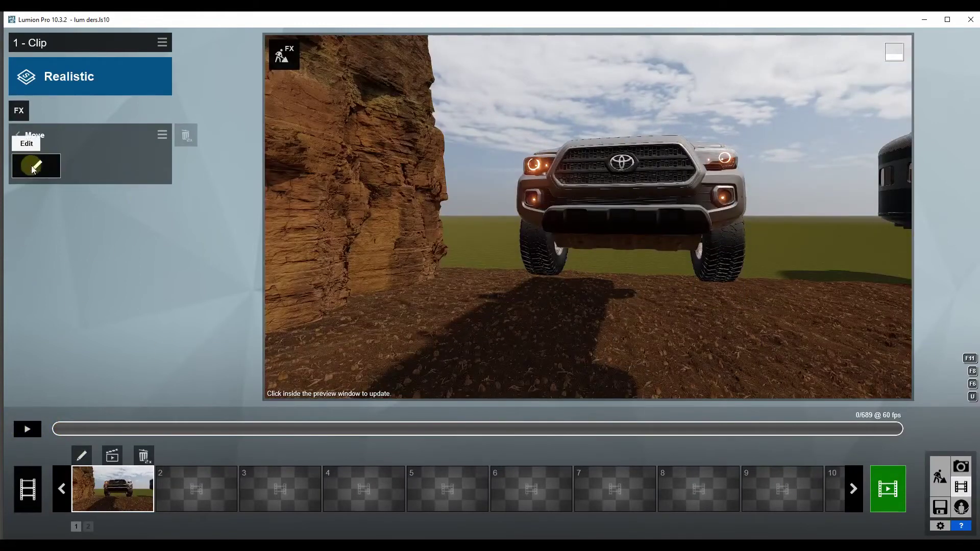
left_click(25, 168)
- Fly the view along the train to the locomotive and slide the train toward the far end
mouse_move(562, 335)
right_mouse_down()
mouse_move(715, 326)
mouse_move(396, 306)
right_mouse_up()
mouse_move(287, 372)
right_mouse_down()
mouse_move(682, 199)
mouse_move(870, 183)
right_mouse_up()
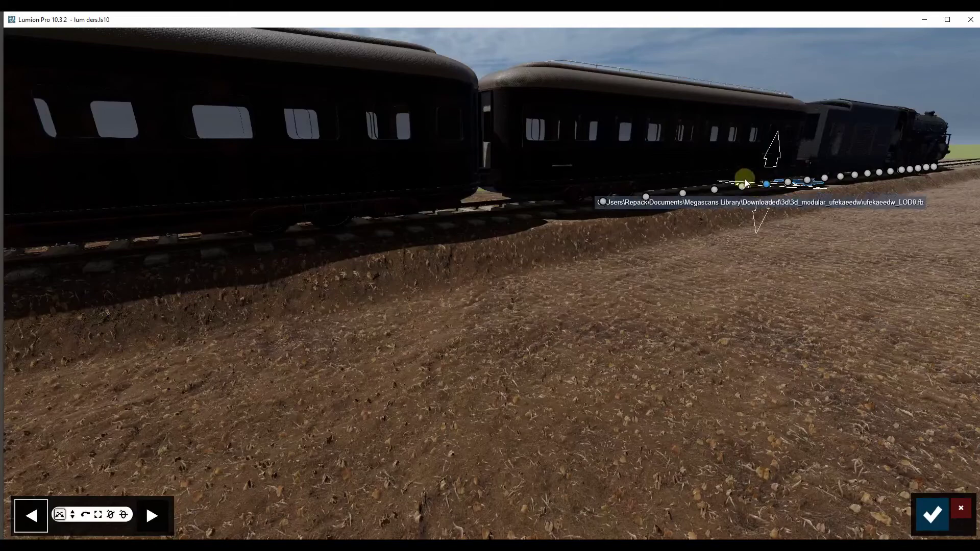
right_click_drag(745, 138, 868, 153)
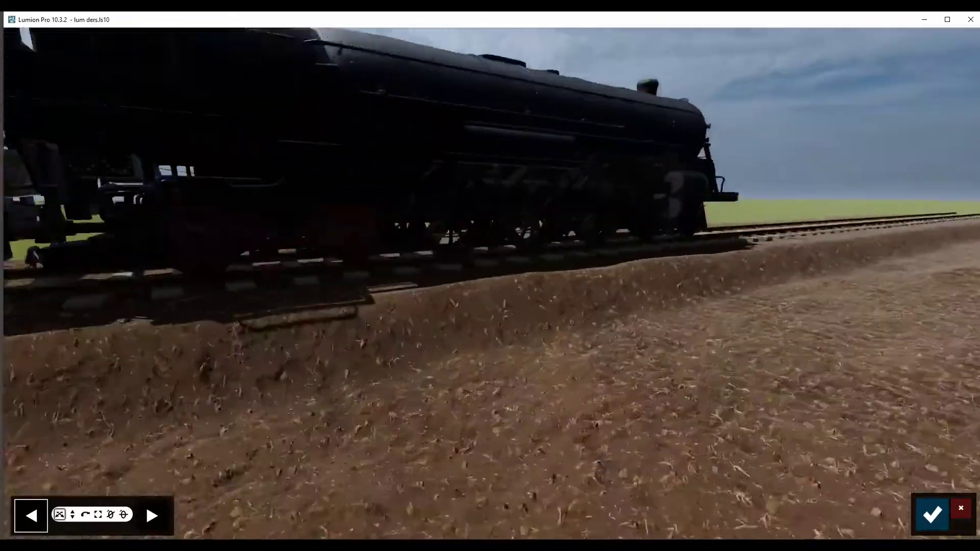
right_click_drag(868, 153, 849, 162)
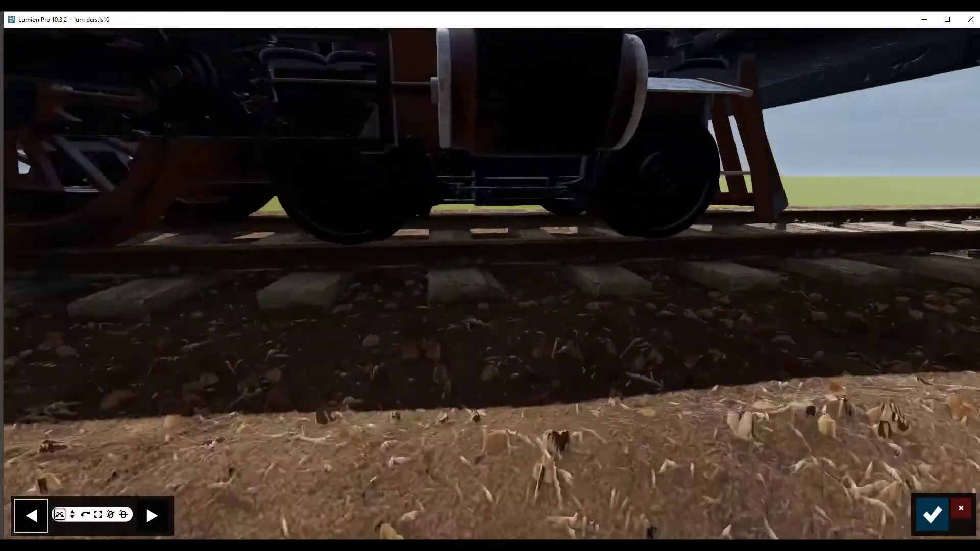
mouse_move(510, 266)
right_mouse_down()
mouse_move(510, 231)
mouse_move(587, 224)
right_mouse_up()
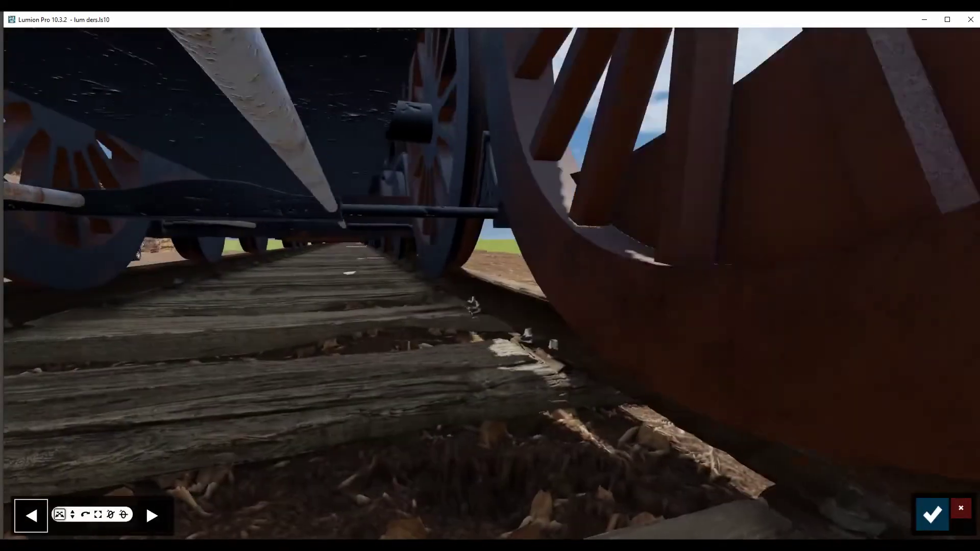
right_click_drag(511, 255, 411, 238)
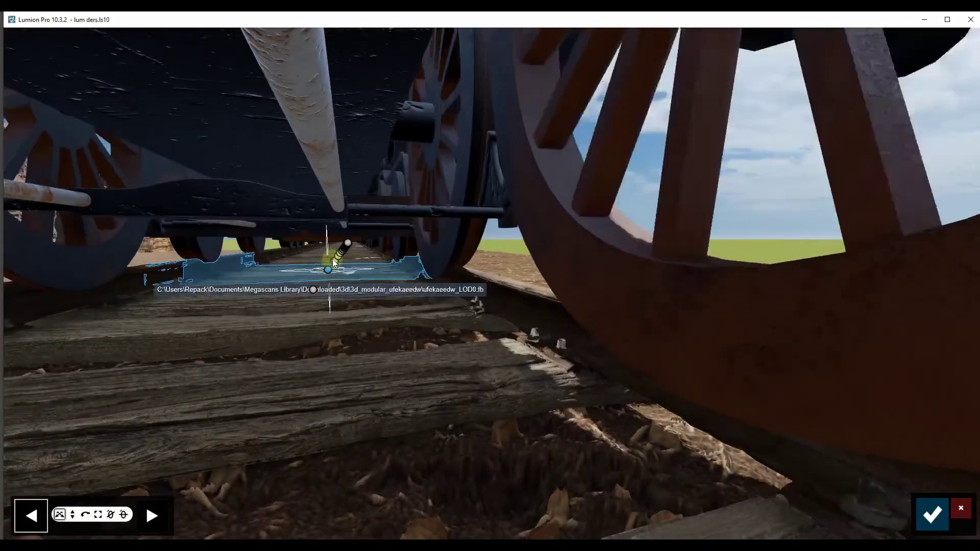
right_click_drag(312, 291, 294, 235)
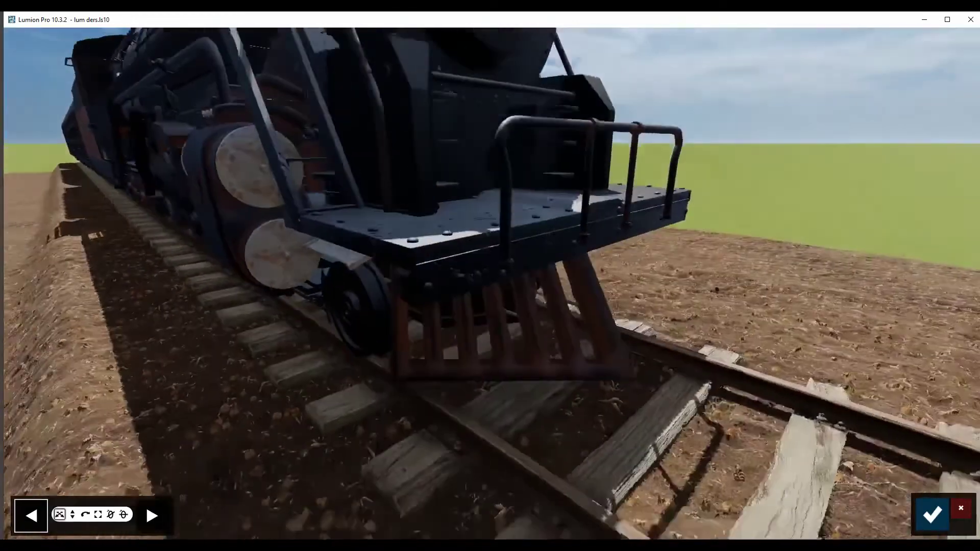
right_click_drag(294, 234, 359, 191)
mouse_move(429, 260)
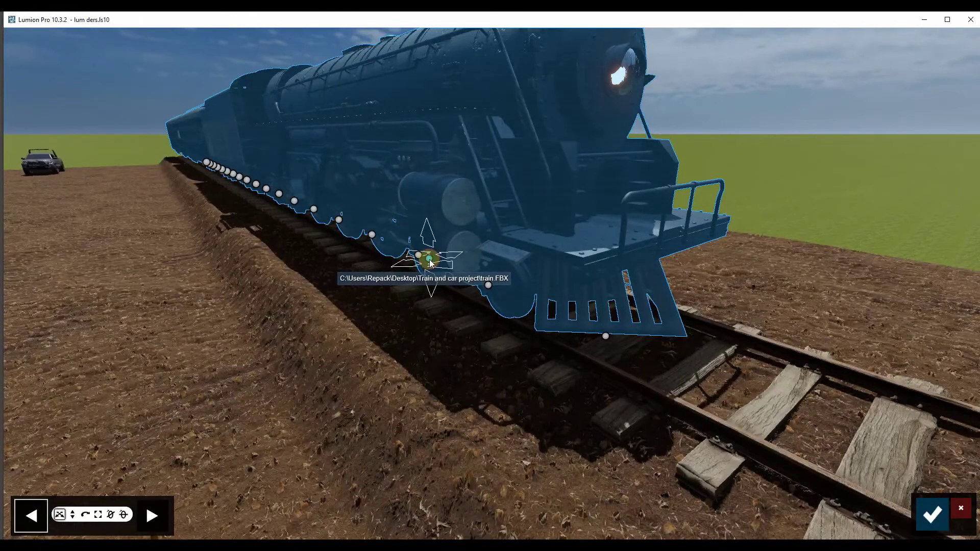
left_click_drag(406, 253, 213, 169)
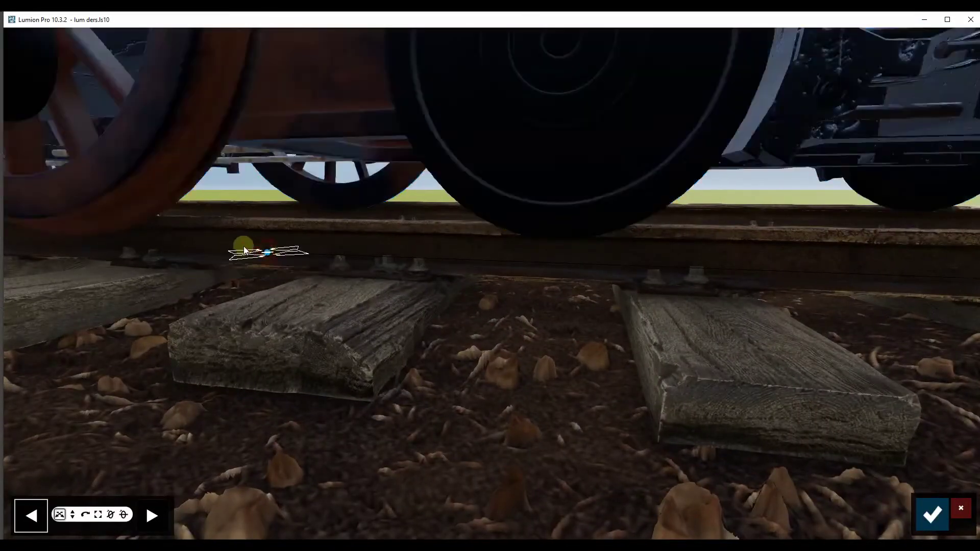
left_click_drag(244, 250, 195, 249)
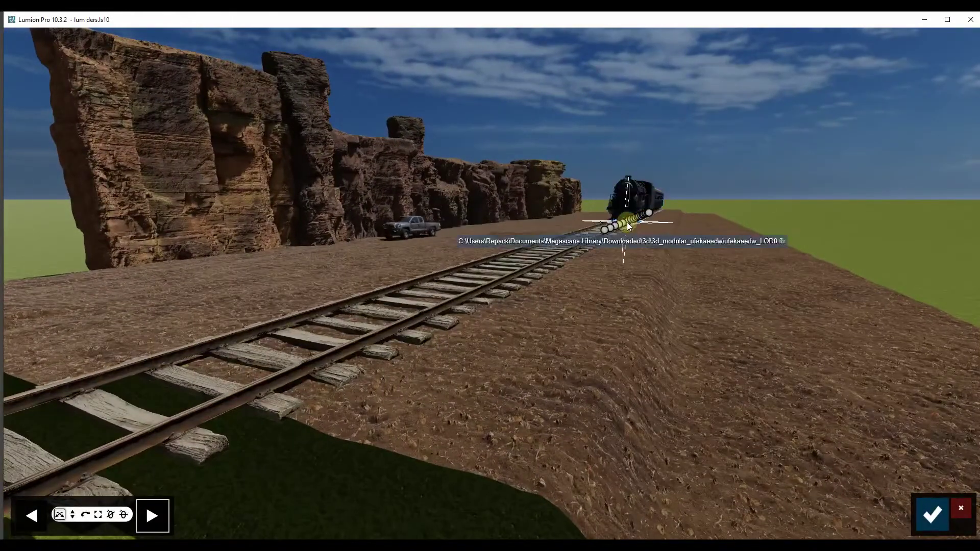
- Slide the train about 33 m back into the foreground and confirm its path
mouse_move(628, 221)
left_mouse_down()
mouse_move(333, 323)
mouse_move(329, 345)
left_mouse_up()
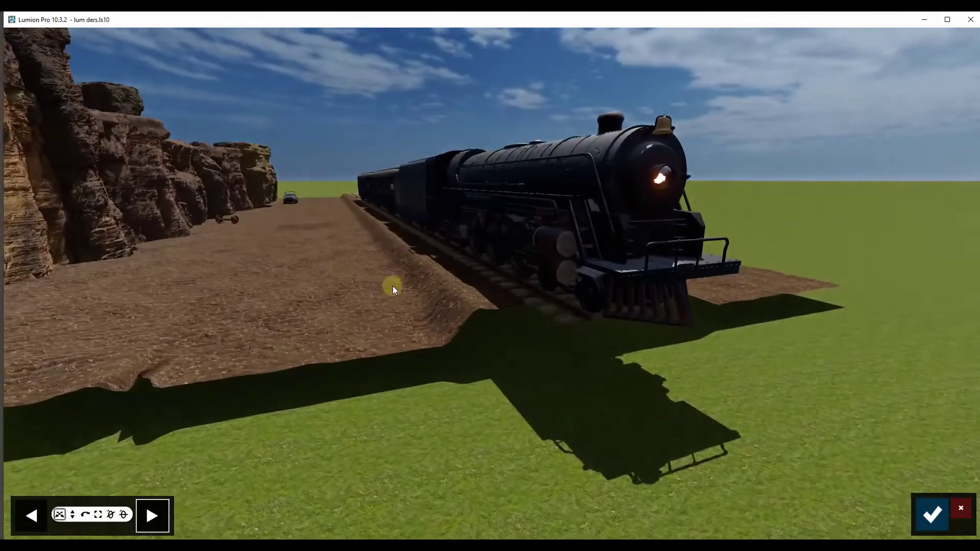
right_click_drag(393, 289, 472, 292)
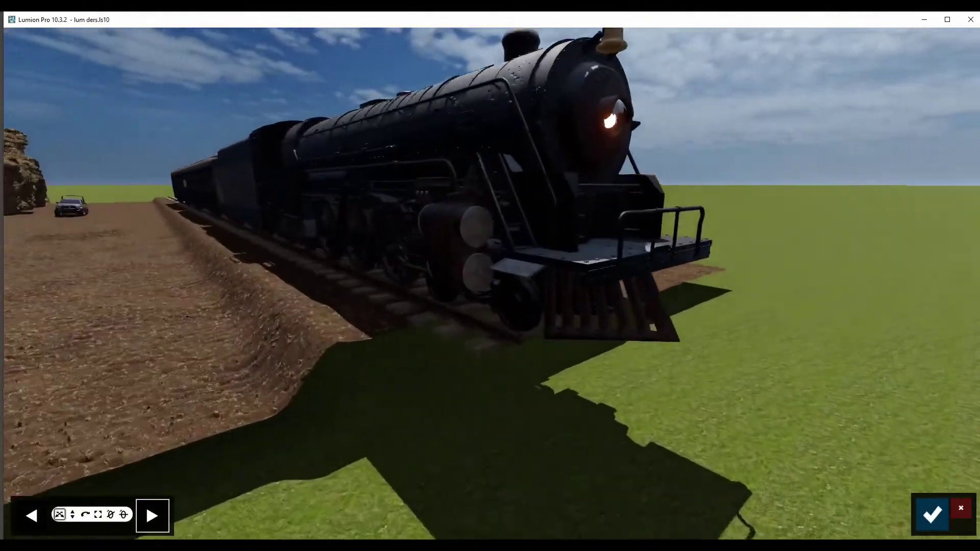
scroll(477, 290, "up", 5)
scroll(436, 300, "up", 3)
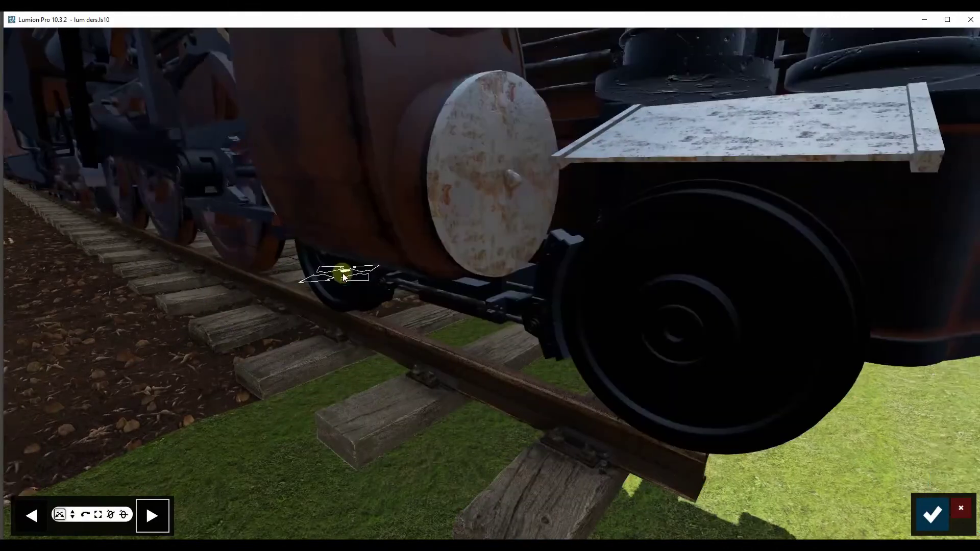
scroll(813, 467, "down", 5)
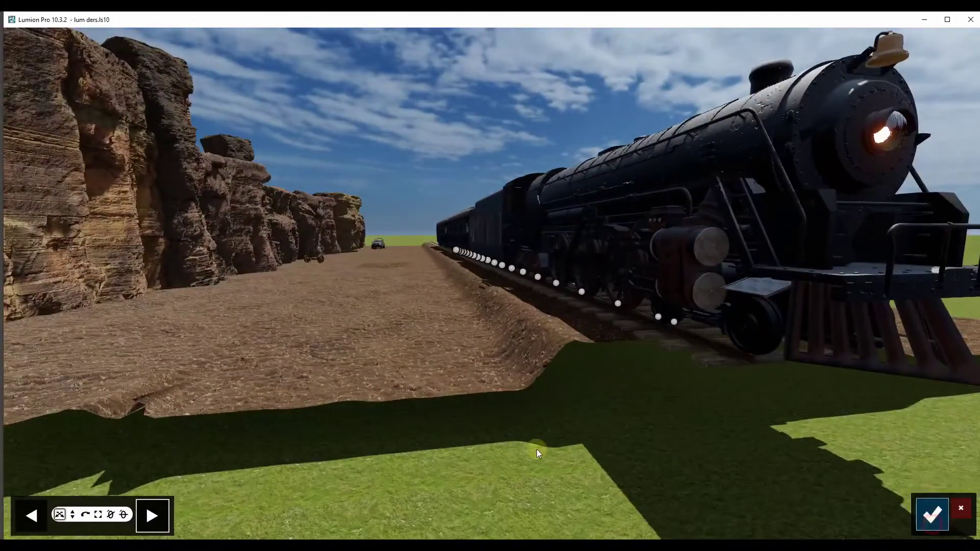
left_click(932, 515)
- Scrub the clip back and forth to watch the train pass the cliff and truck
mouse_move(65, 429)
left_mouse_down()
mouse_move(265, 428)
mouse_move(757, 493)
left_mouse_up()
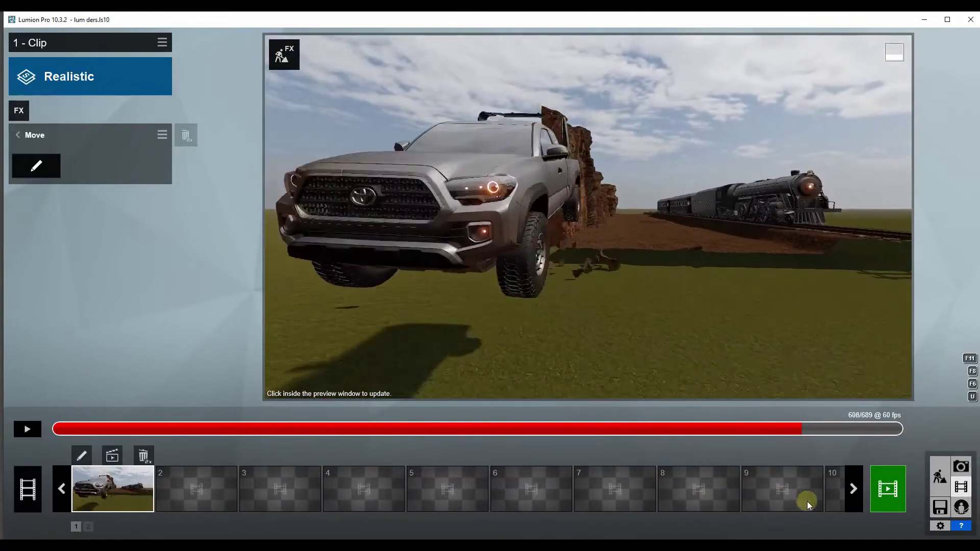
mouse_move(915, 511)
left_mouse_down()
mouse_move(807, 511)
mouse_move(900, 514)
left_mouse_up()
mouse_move(826, 515)
left_mouse_down()
mouse_move(796, 515)
mouse_move(840, 513)
mouse_move(663, 512)
mouse_move(920, 513)
left_mouse_up()
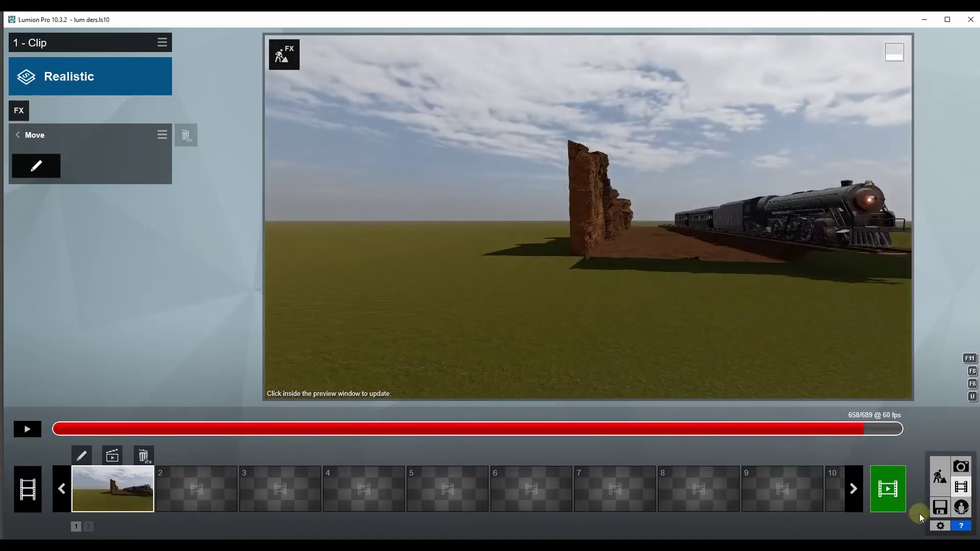
left_click_drag(859, 515, 330, 495)
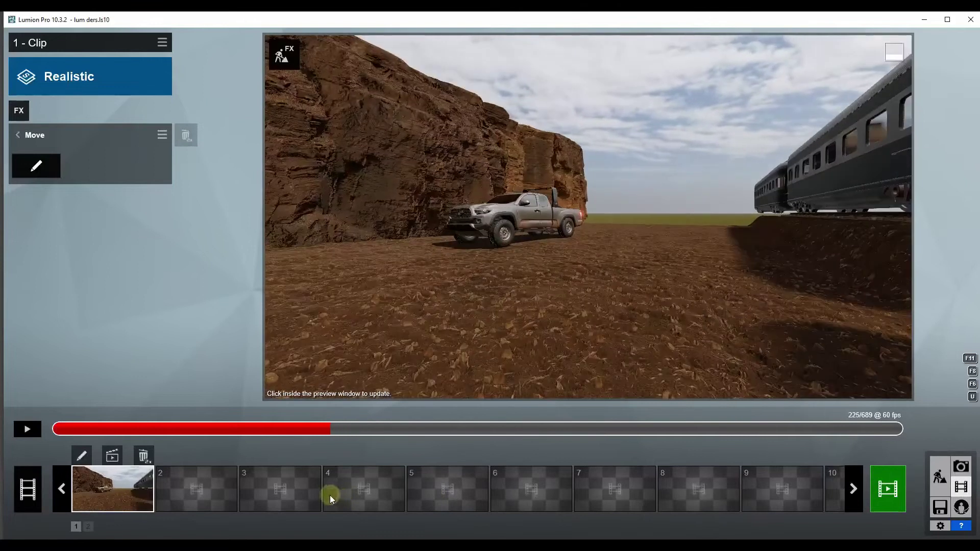
- Return to Build mode and frame the view above the train's dirt strip
left_click(938, 485)
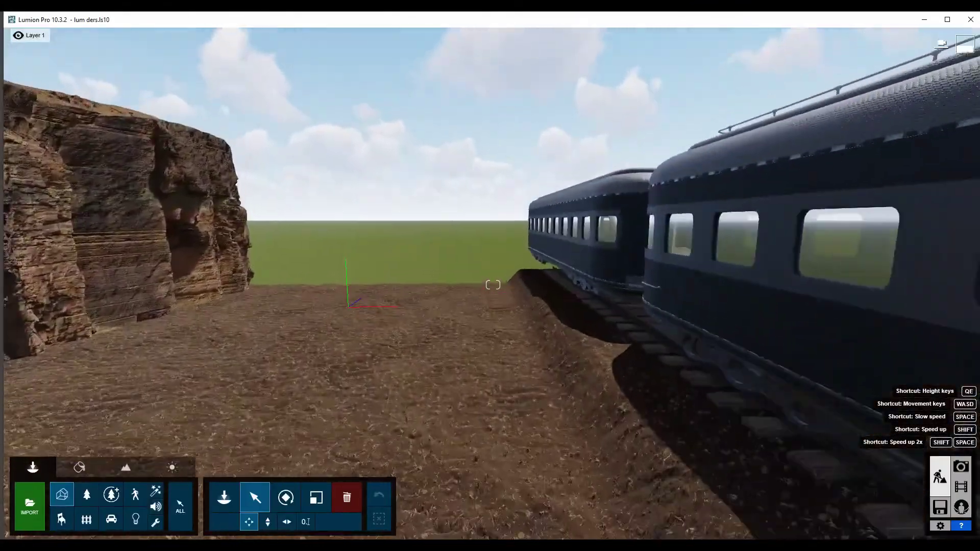
right_click_drag(492, 285, 492, 357)
key("q")
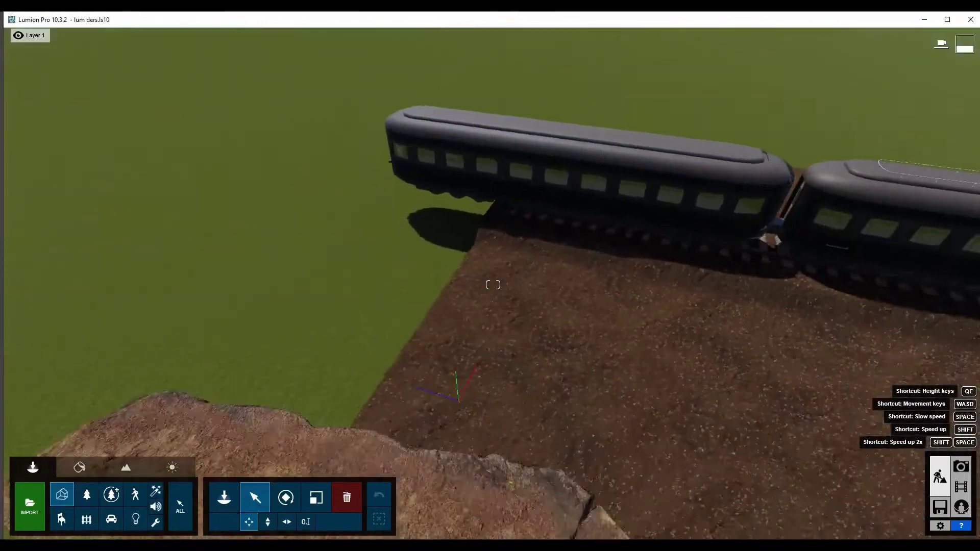
right_click_drag(493, 285, 551, 210)
left_click(618, 225)
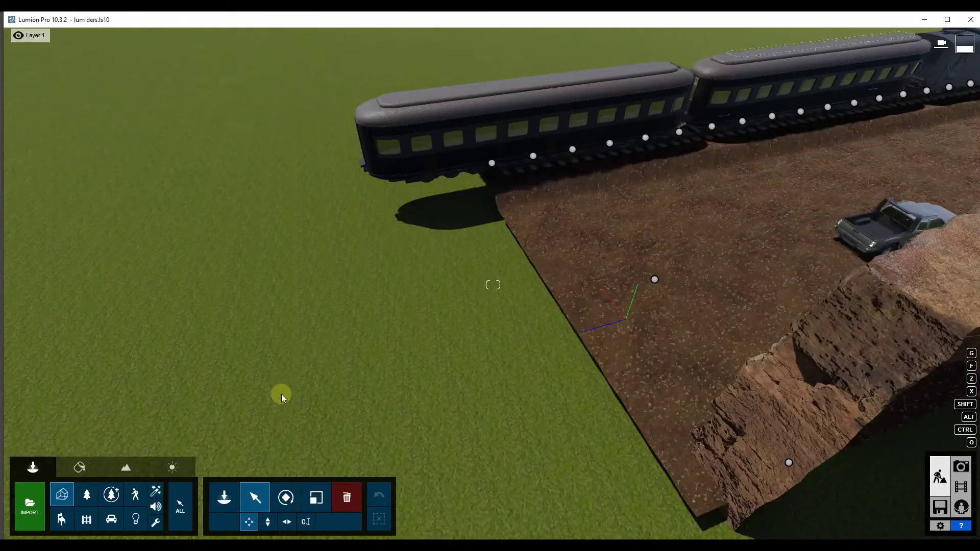
- Place the 'ground' model from Imported Models > Train beside the track
left_click(62, 496)
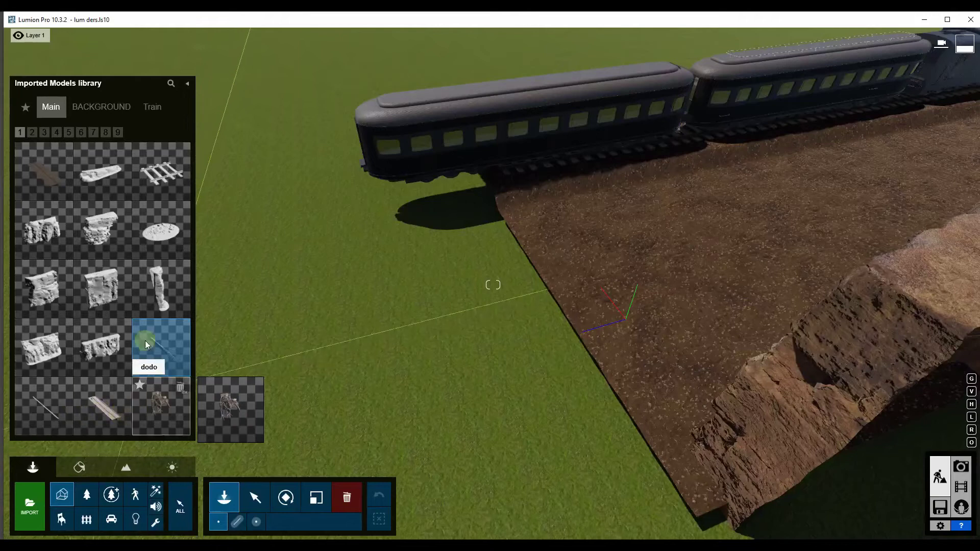
left_click(160, 107)
left_click(163, 293)
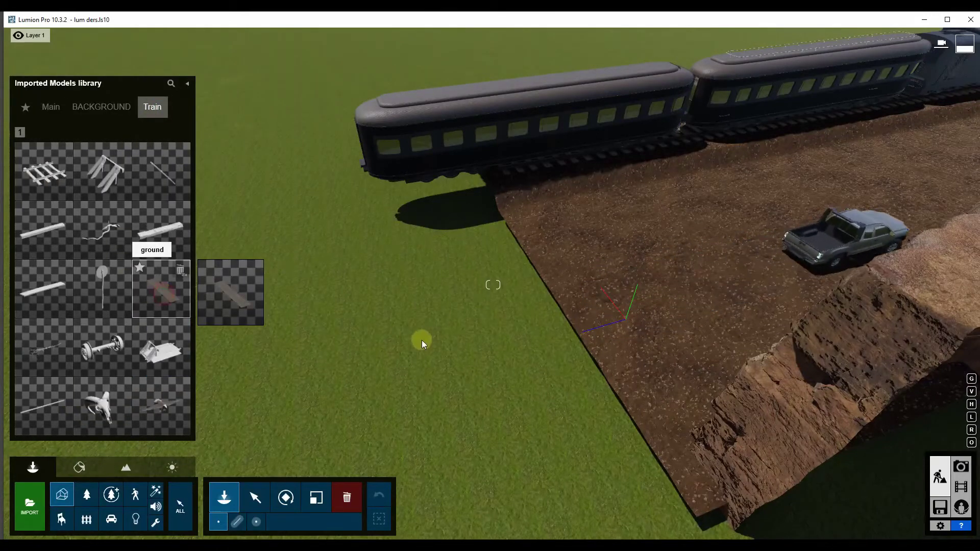
scroll(415, 339, "down", 5)
right_click_drag(233, 295, 313, 337)
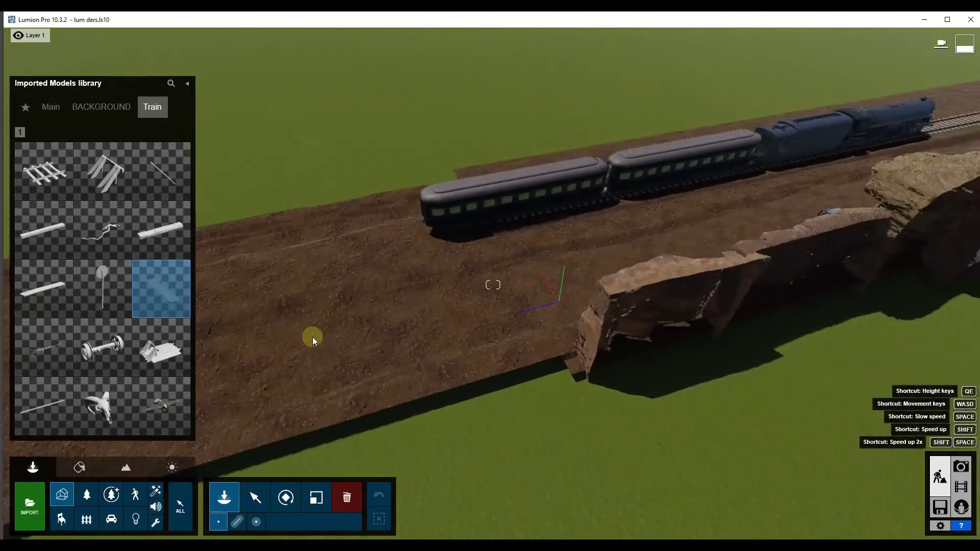
scroll(286, 342, "down", 3)
left_click(267, 323)
- Move the new ground piece along the track to extend the dirt strip
left_click(258, 501)
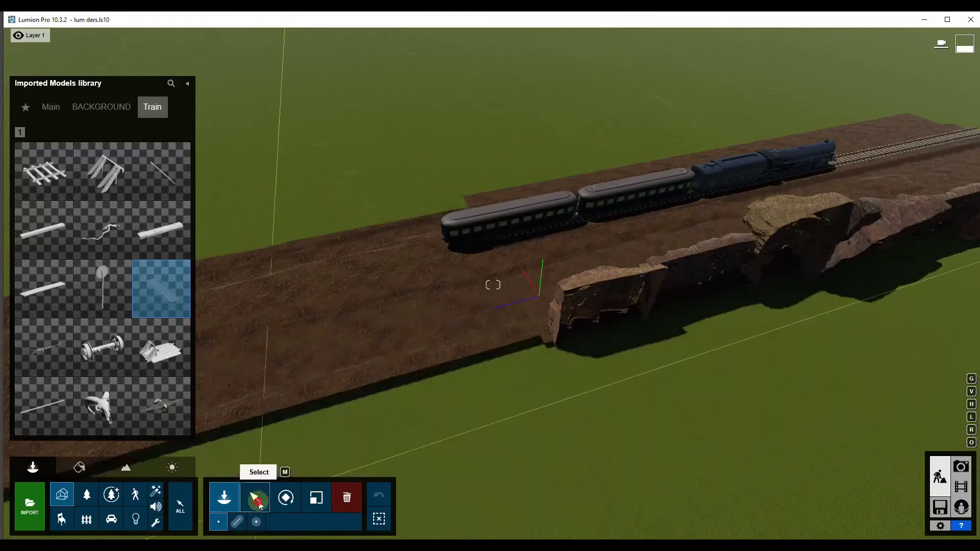
right_click_drag(317, 408, 365, 377)
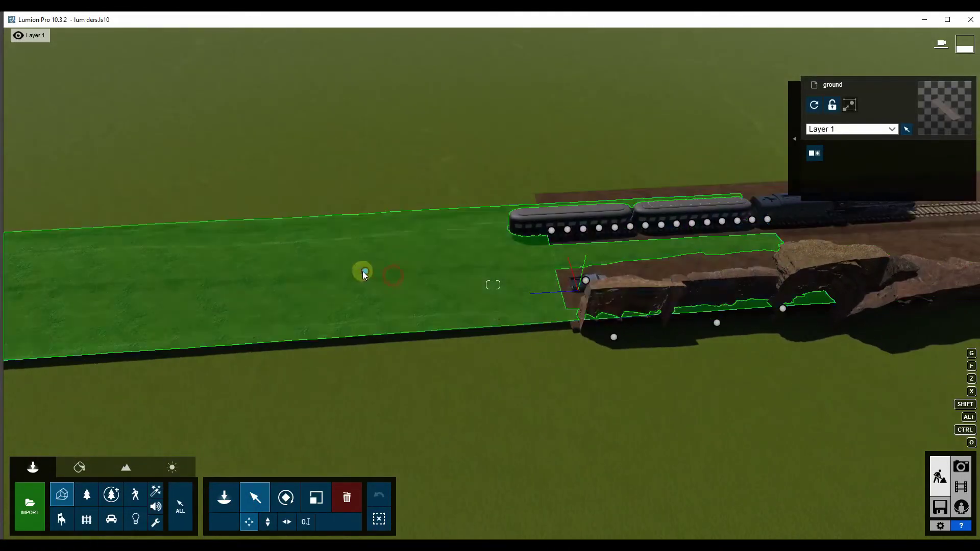
mouse_move(364, 271)
left_mouse_down()
mouse_move(108, 297)
mouse_move(111, 284)
left_mouse_up()
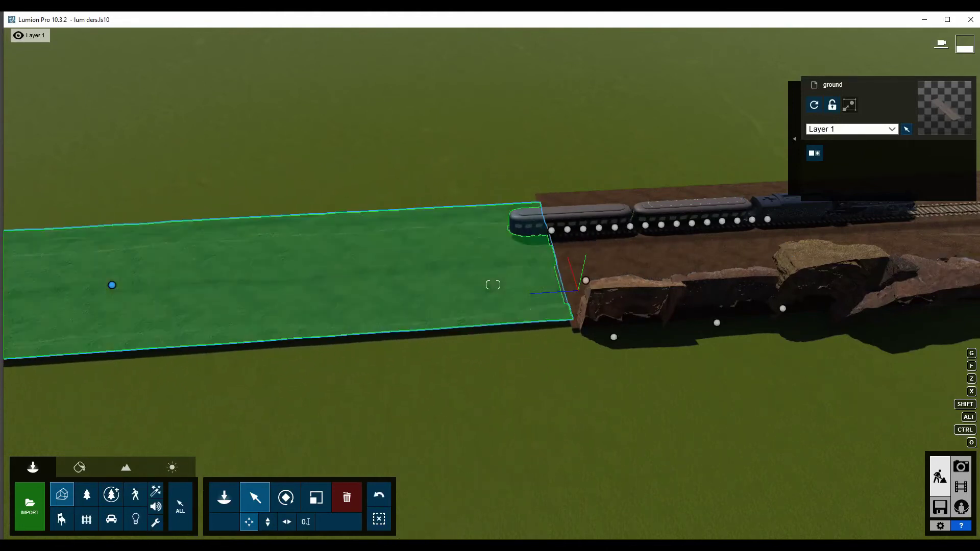
right_click_drag(111, 284, 204, 255)
right_click_drag(493, 284, 493, 284)
key("w")
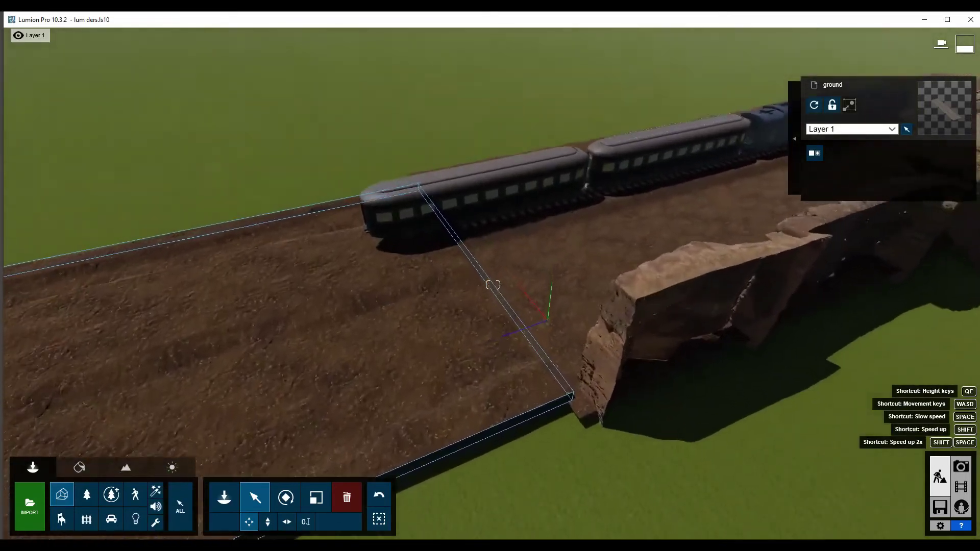
key("s")
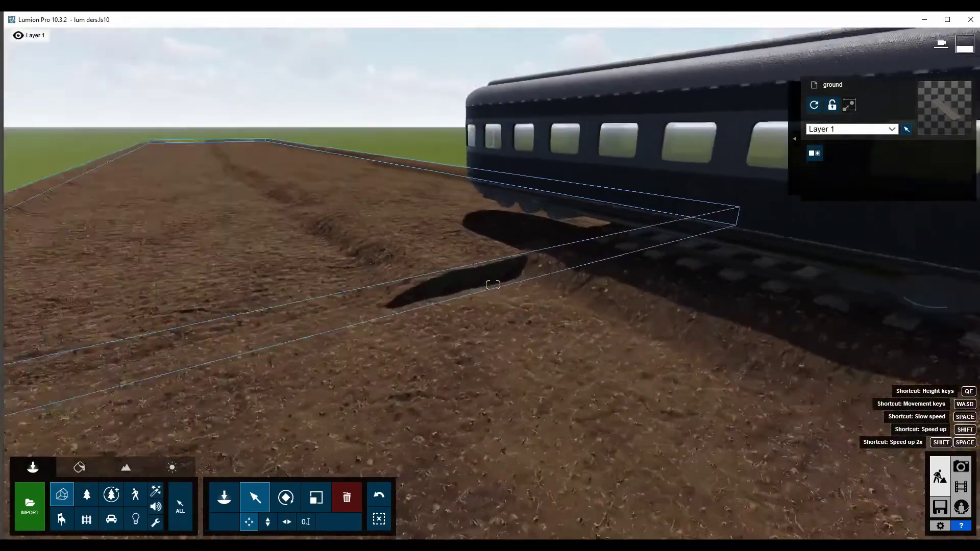
right_click_drag(493, 284, 372, 288)
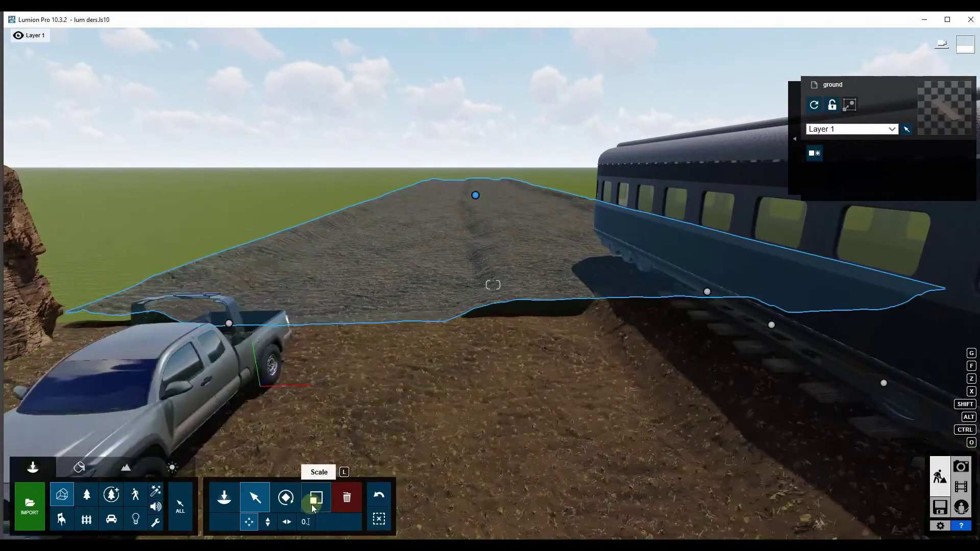
- Resize the ground piece and nudge the ground mound left to line it up
left_click(316, 498)
left_click_drag(477, 196, 476, 193)
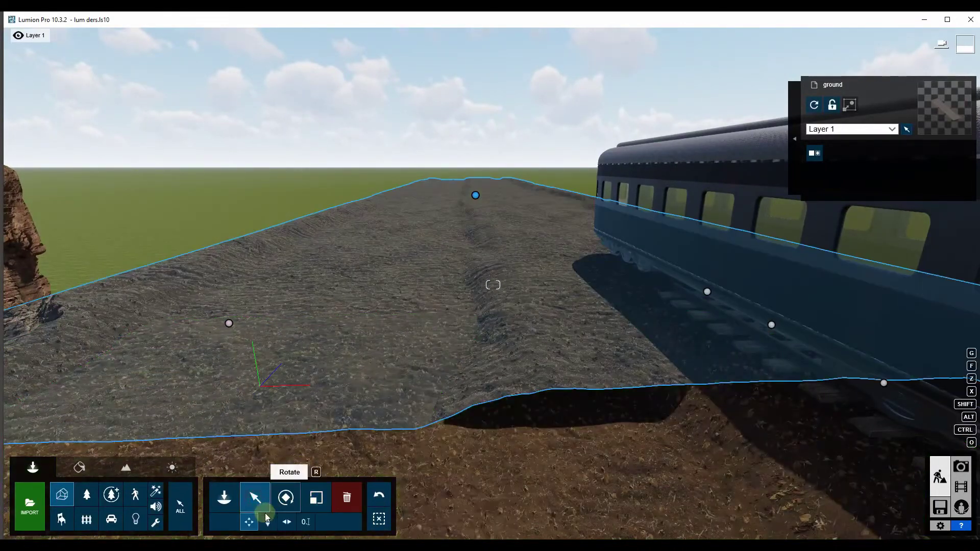
left_click(514, 254)
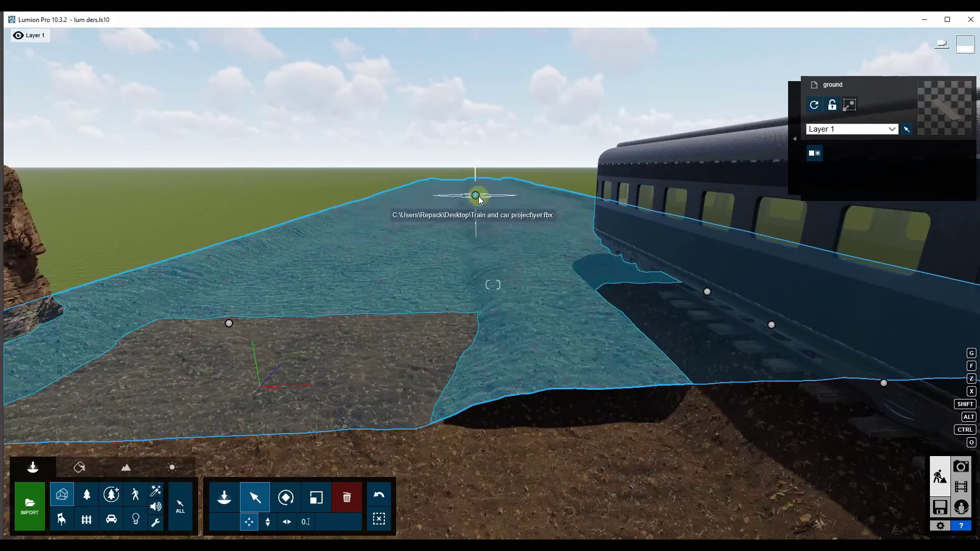
left_click_drag(479, 199, 487, 199)
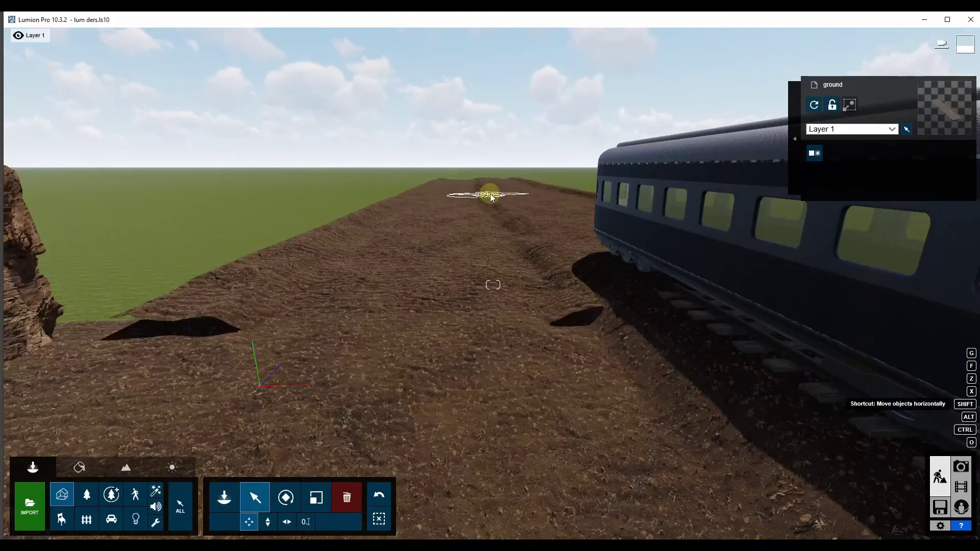
left_click_drag(491, 197, 484, 198)
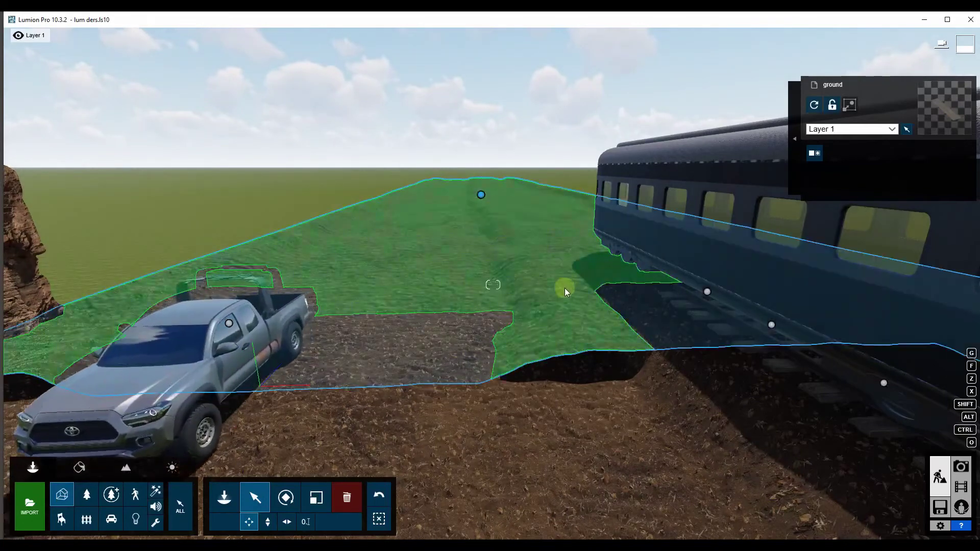
- Fly the camera low along the strip to check the ground under the track
right_click_drag(564, 280, 565, 235)
key("w")
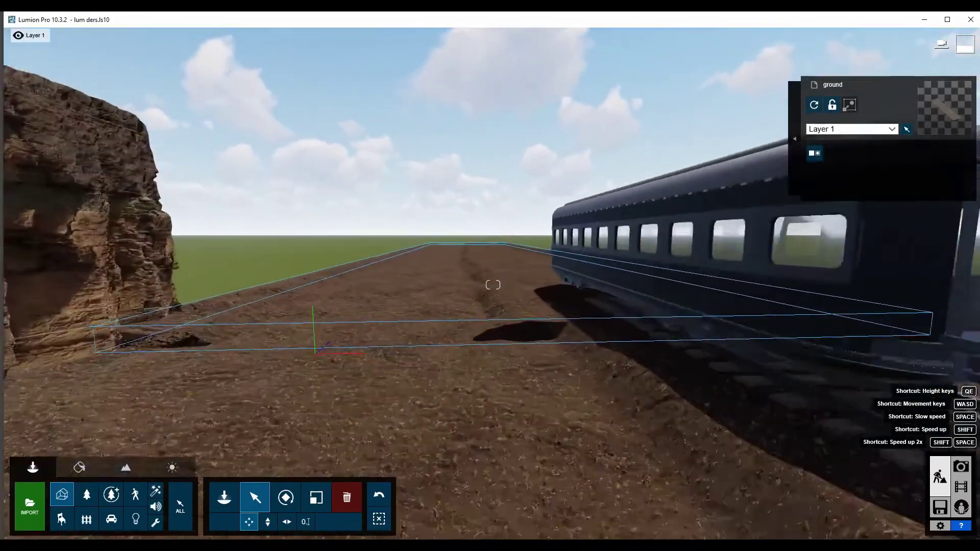
right_click_drag(493, 284, 493, 284)
key("e")
key("q")
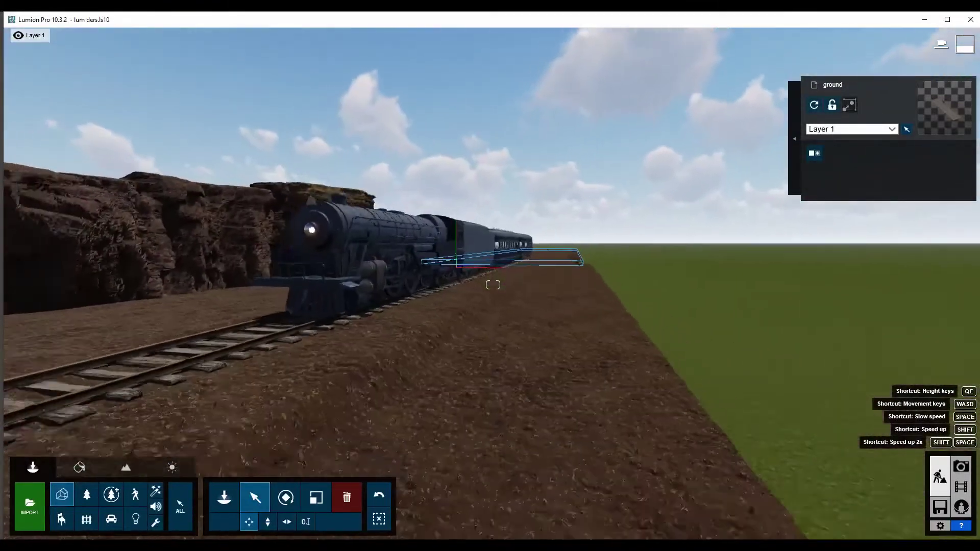
key("q")
right_click_drag(493, 284, 541, 291)
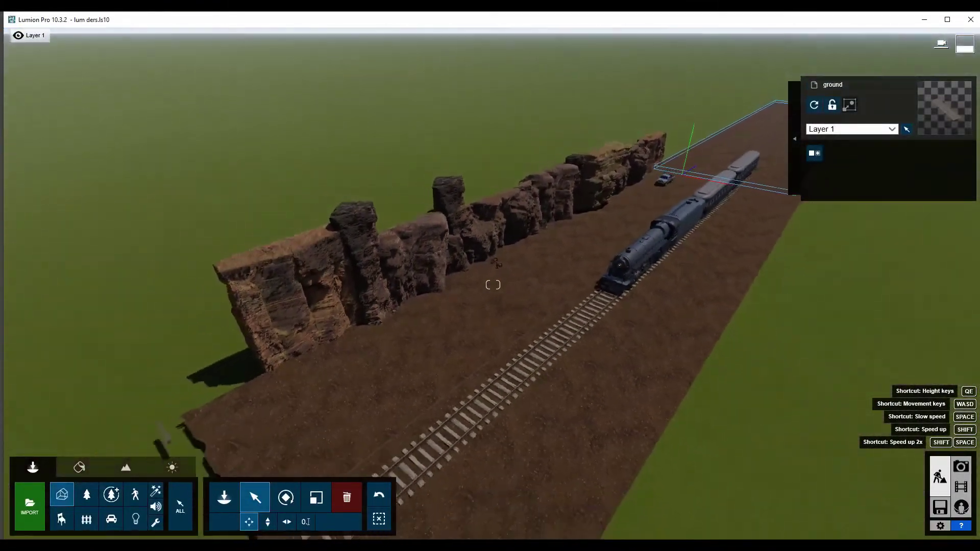
- Multi-select the eight cliff rocks along the wall and start dragging a copy across the track
left_click(257, 499)
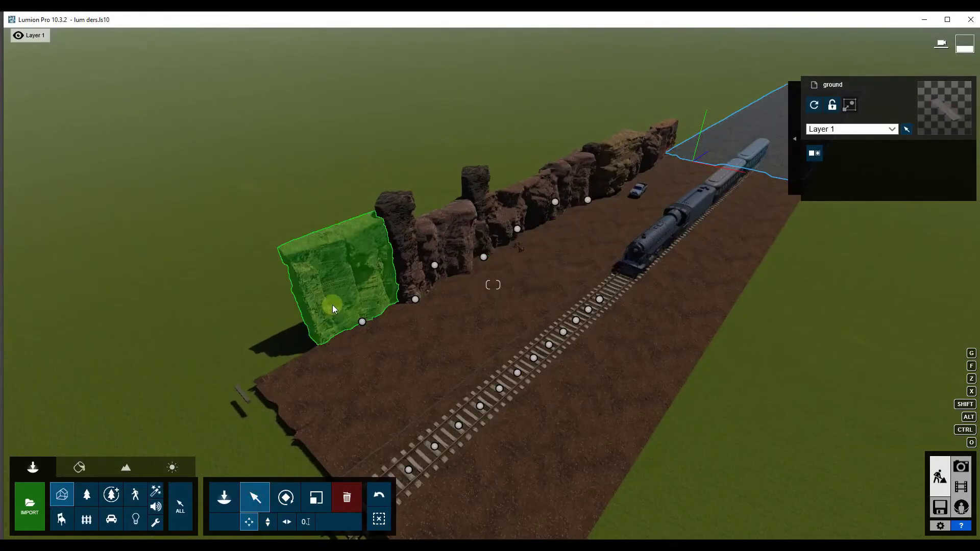
left_click(332, 305)
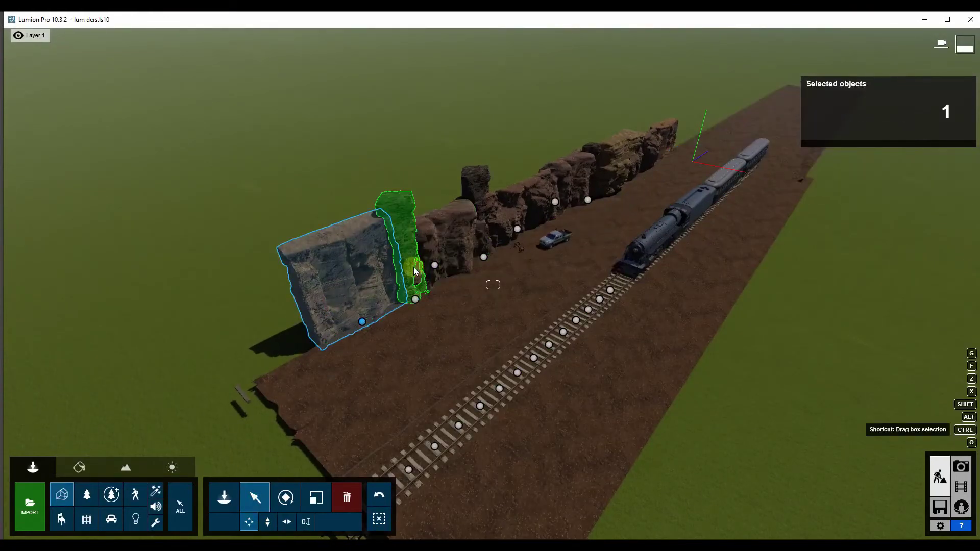
left_click(432, 267, "ctrl")
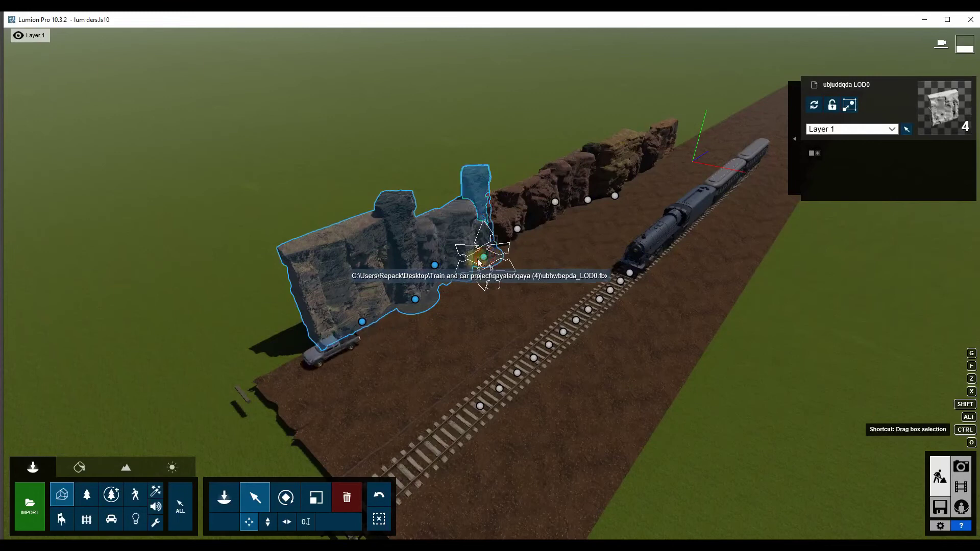
left_click(507, 232, "ctrl")
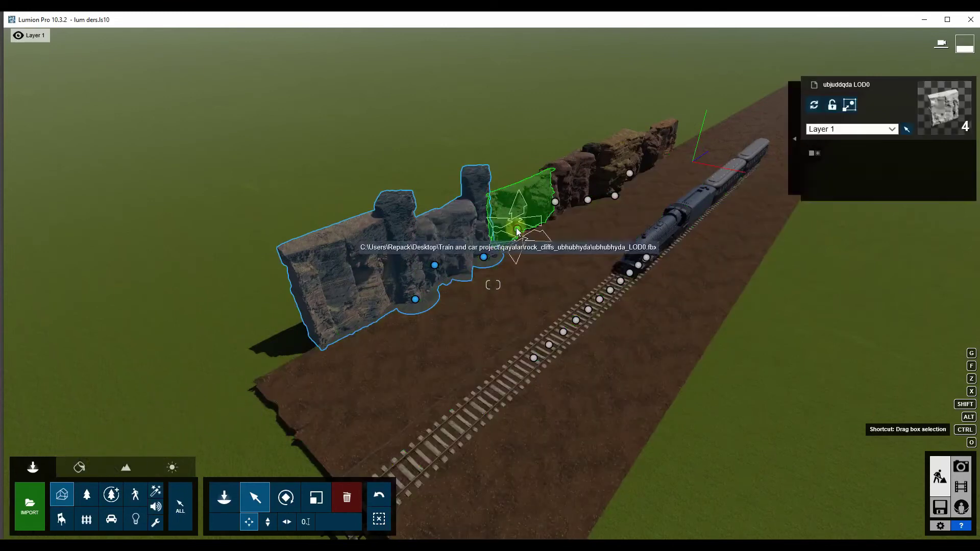
left_click(559, 201, "ctrl")
left_click(587, 204, "ctrl")
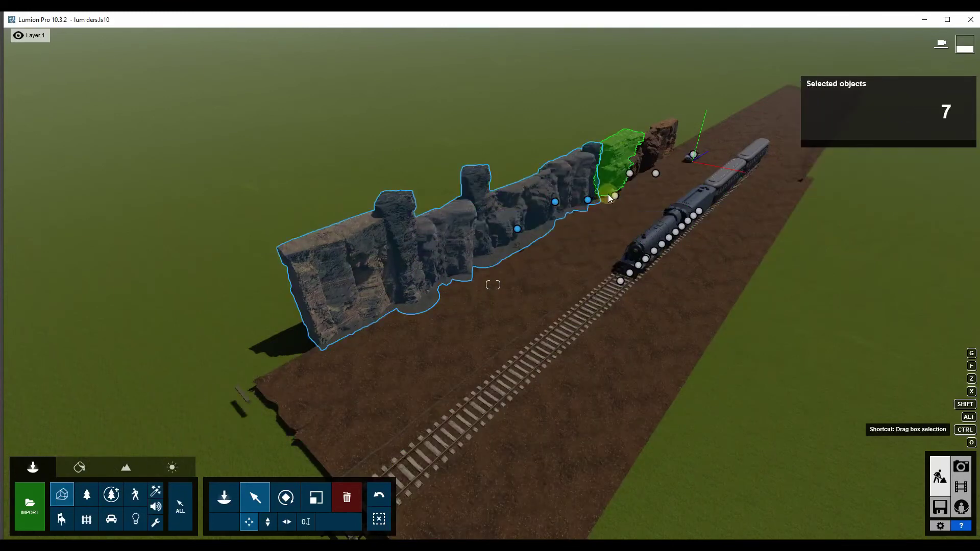
left_click(615, 187, "ctrl")
left_click(648, 173, "ctrl")
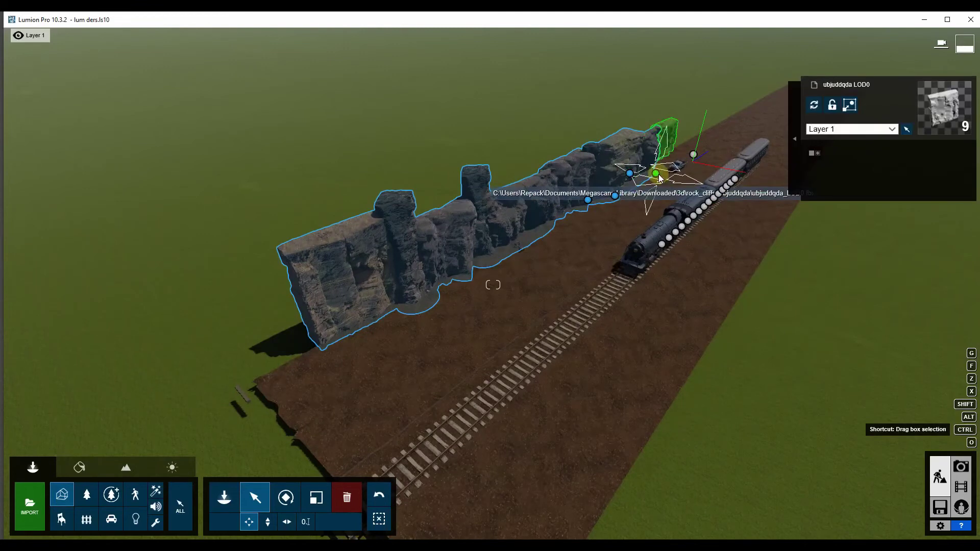
left_click(657, 175, "ctrl")
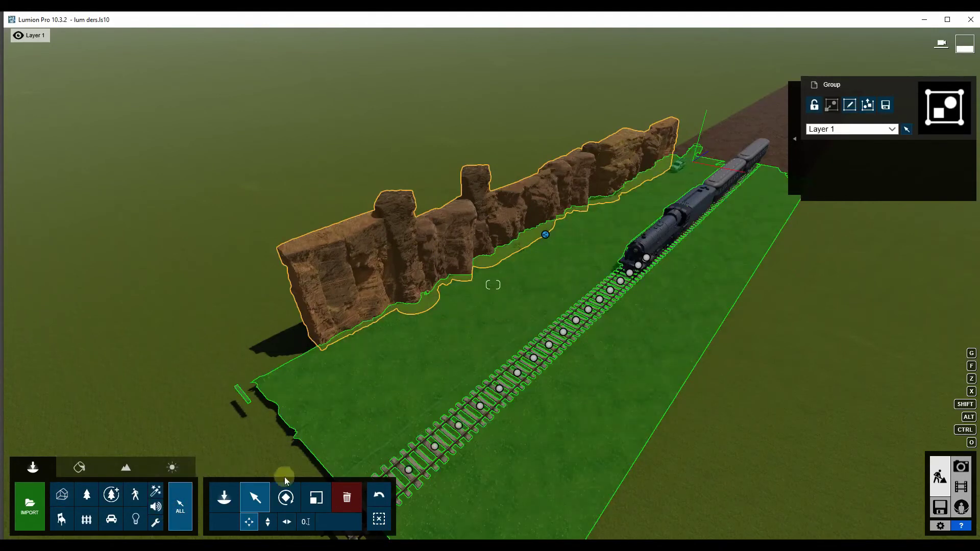
mouse_move(545, 234)
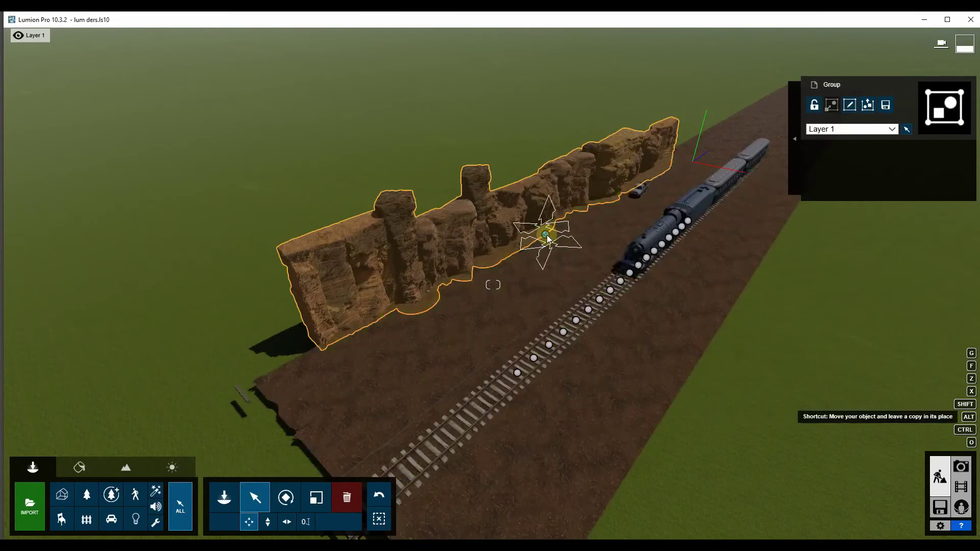
left_click_drag(546, 238, 709, 322, "alt")
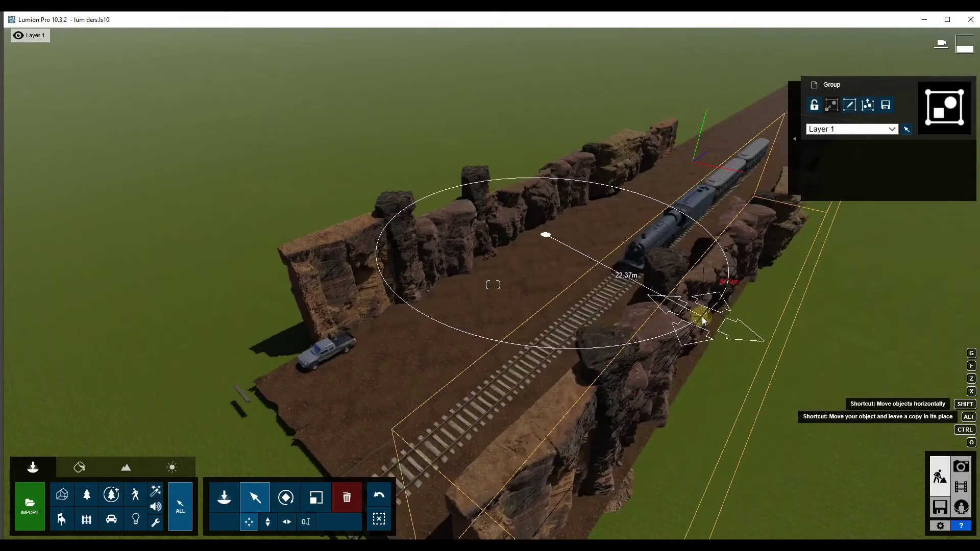
- Drop the copied cliff on the far side, rotate it about -22°, and align it with the track
left_click_drag(708, 322, 703, 321, "alt")
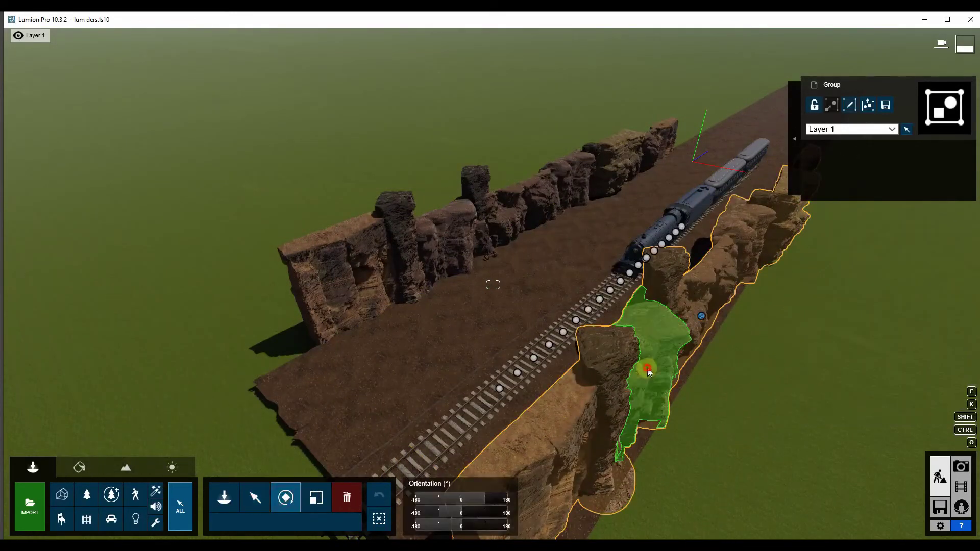
left_click_drag(449, 500, 442, 505)
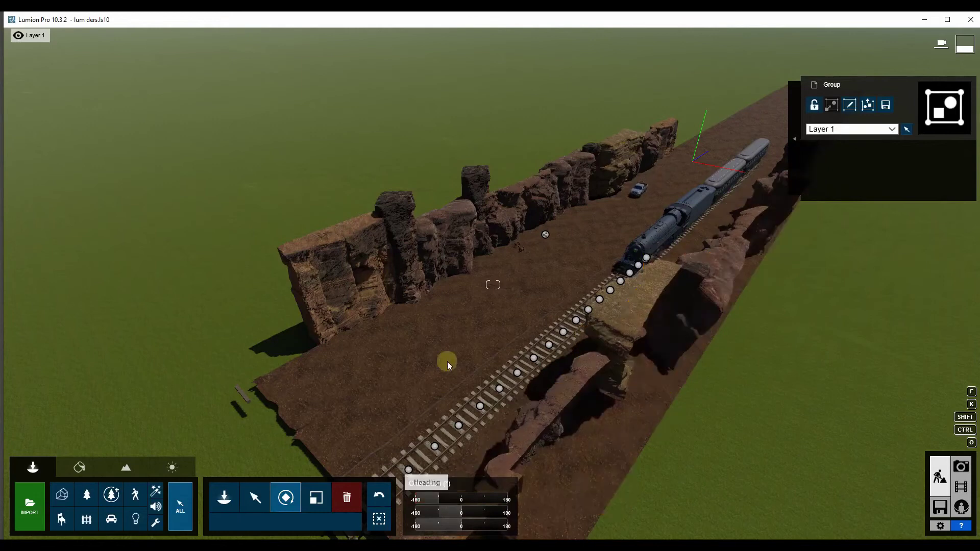
right_click_drag(448, 362, 505, 357)
key("w")
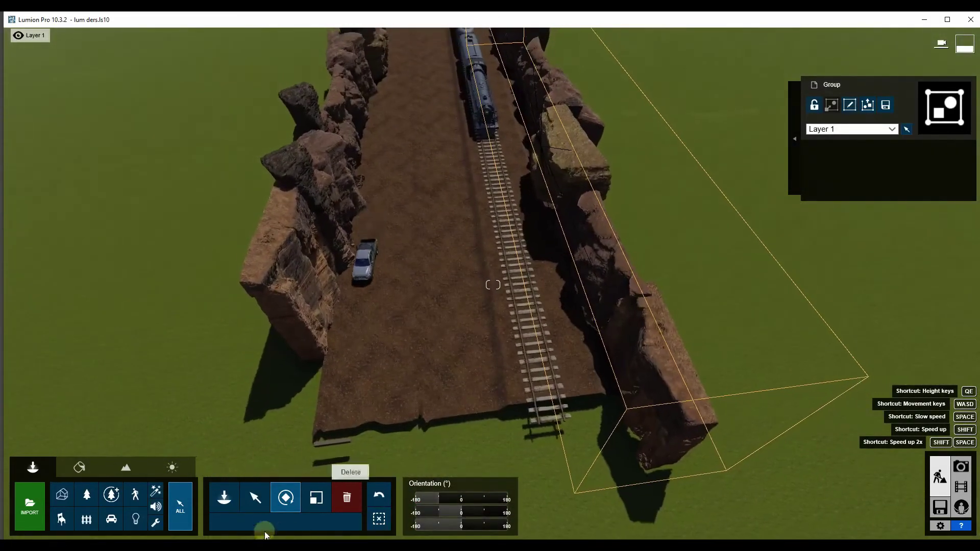
left_click(262, 502)
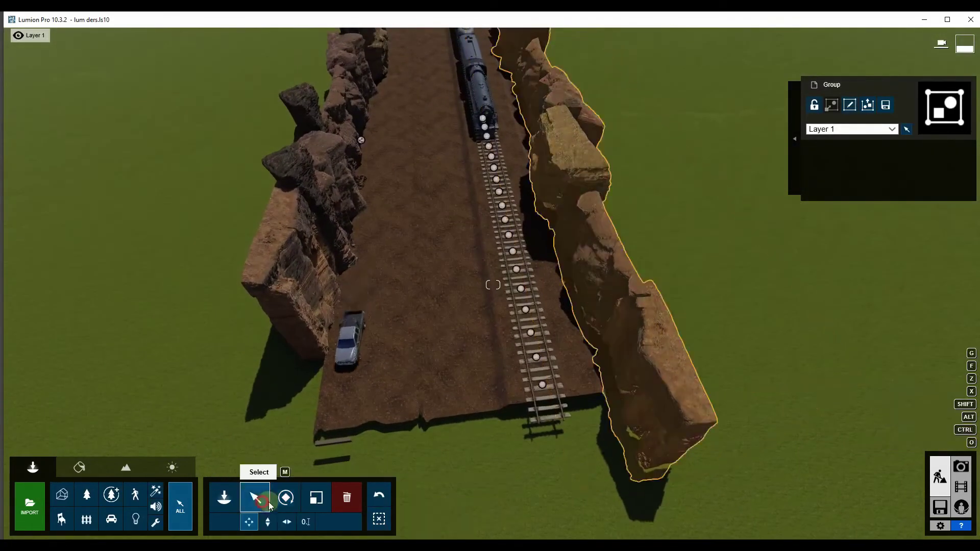
left_click(542, 149)
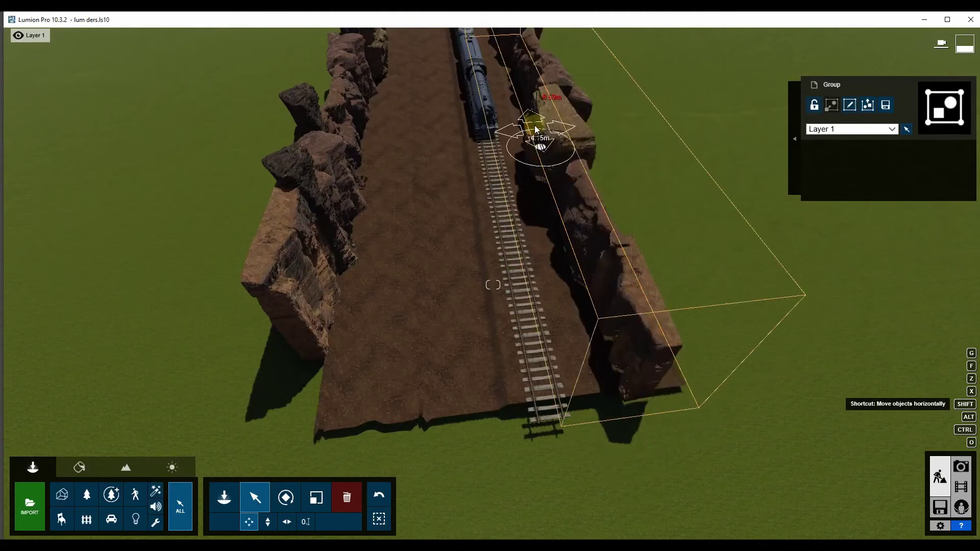
right_click_drag(543, 149, 537, 197)
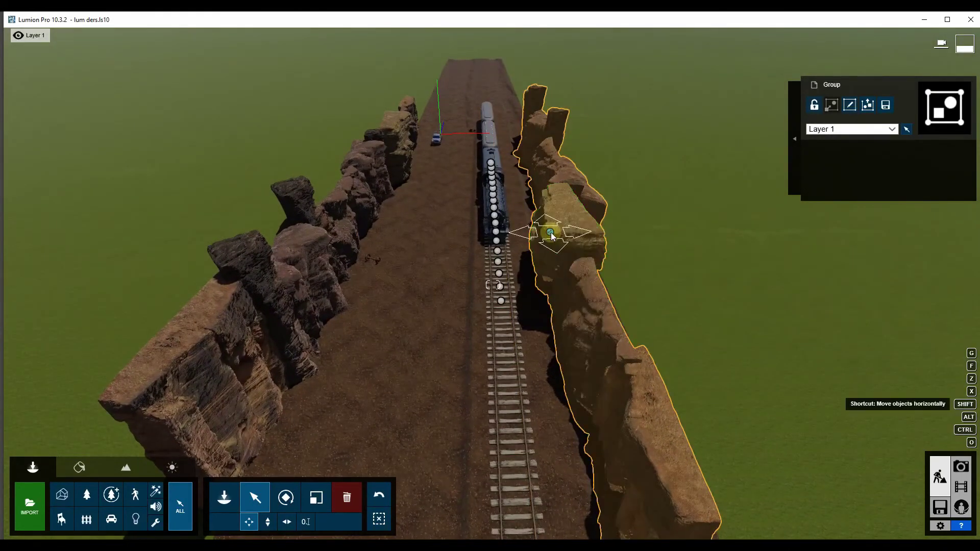
- Move two rock groups to the track's far end and turn one about 90°
left_click_drag(551, 232, 532, 161)
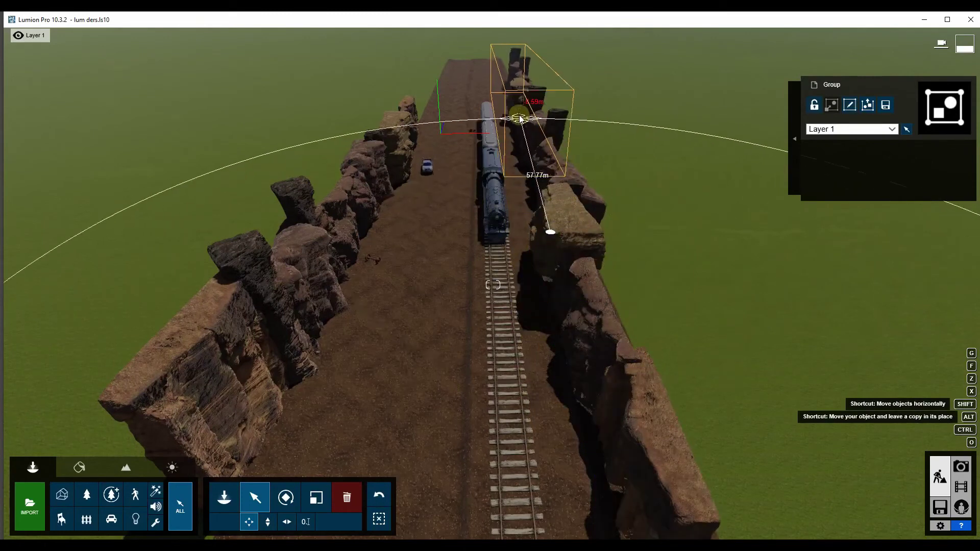
left_click_drag(515, 122, 516, 124)
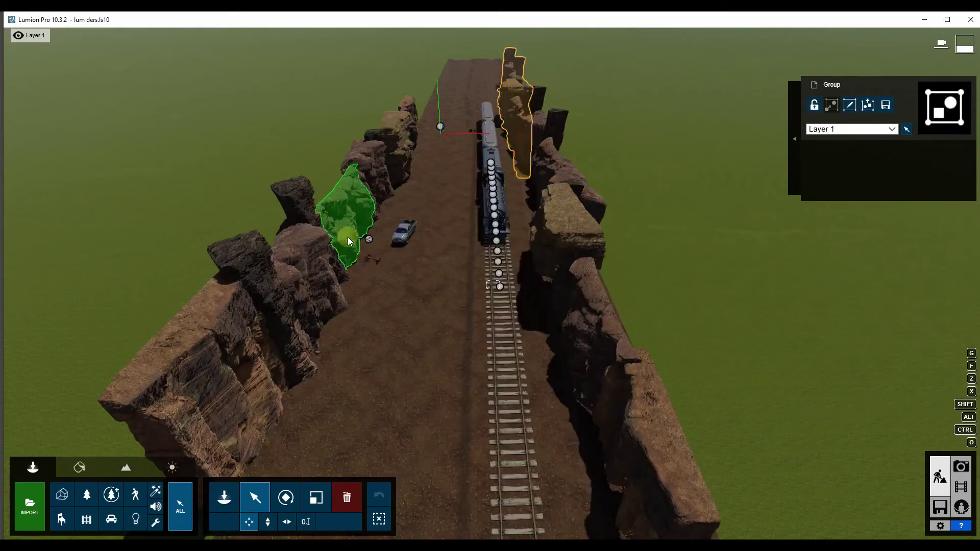
left_click_drag(362, 244, 431, 128)
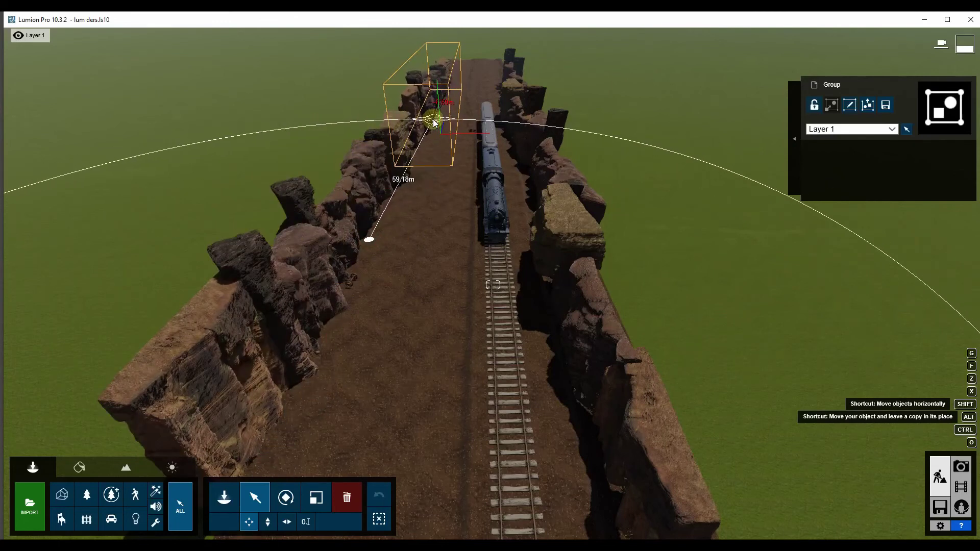
left_click_drag(434, 123, 439, 130)
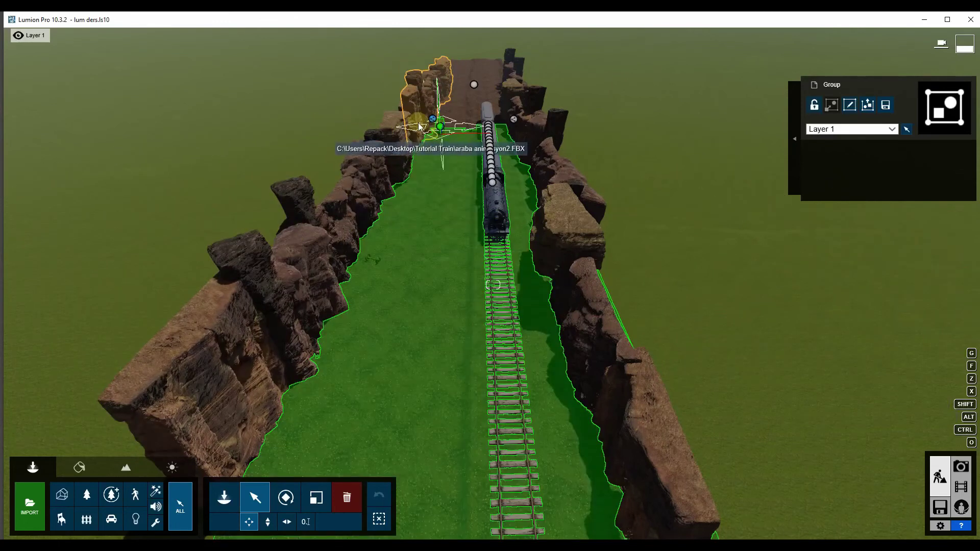
left_click(286, 498)
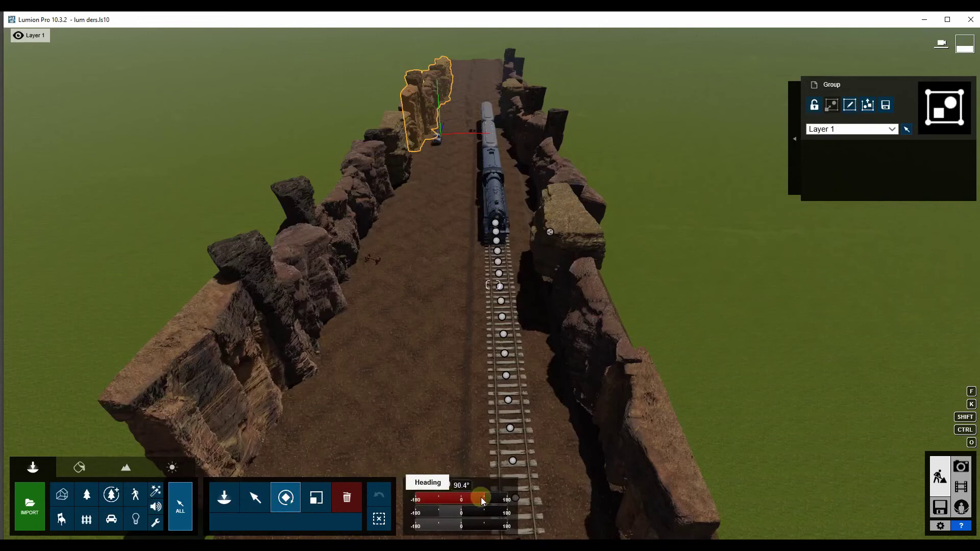
left_click_drag(482, 497, 474, 500)
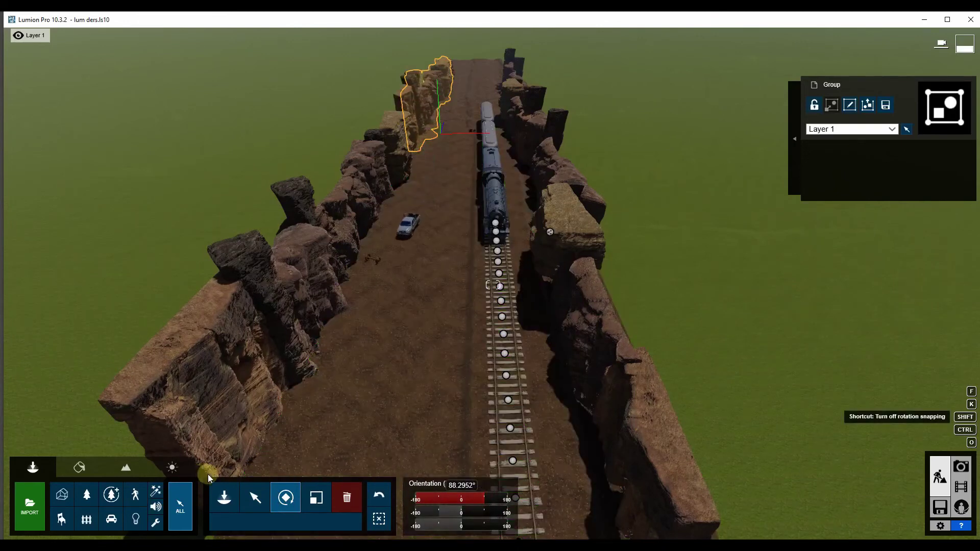
left_click(255, 497)
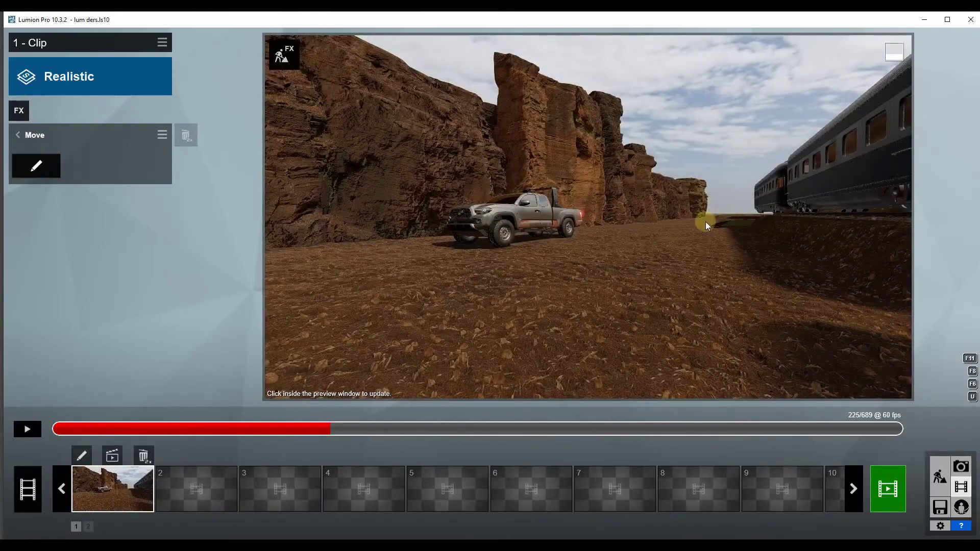
- Shift the right-hand cliff group about 12 m closer to the track and return to Movie mode
left_click(946, 491)
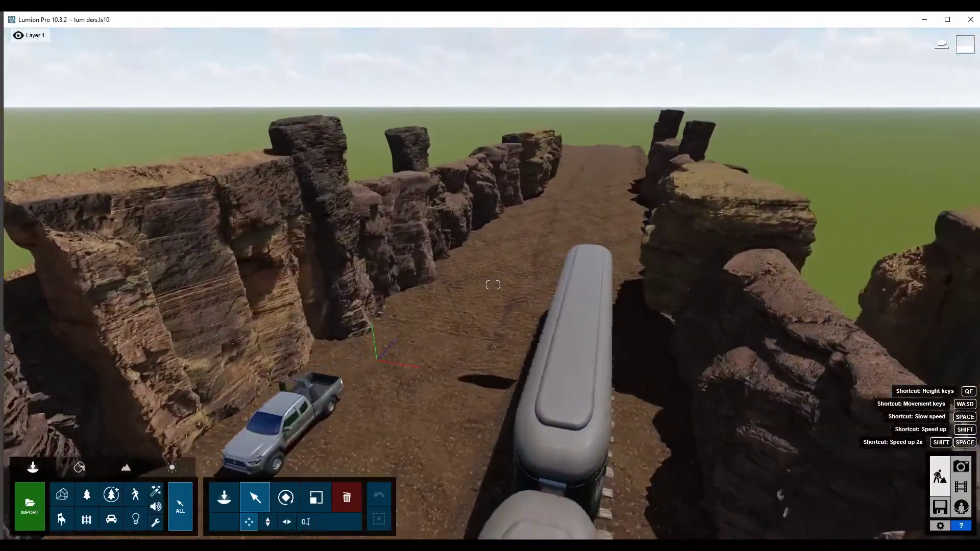
right_click_drag(493, 285, 511, 304)
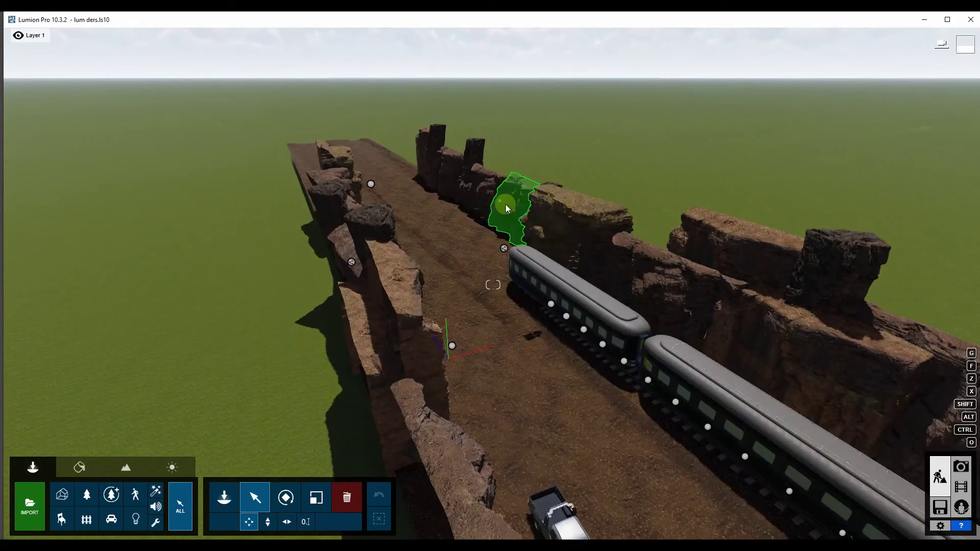
left_click(503, 248)
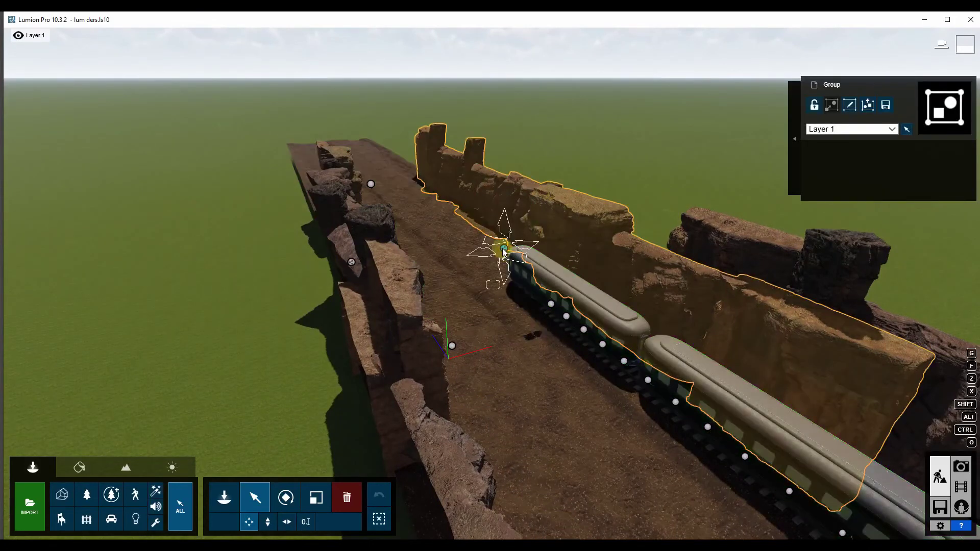
left_click_drag(494, 238, 473, 223)
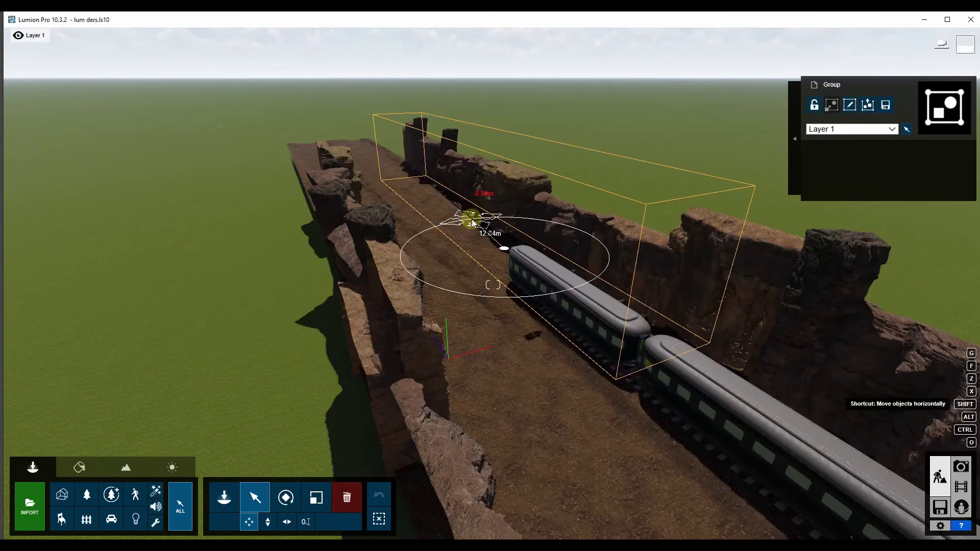
left_click_drag(473, 224, 473, 225)
right_click_drag(490, 286, 490, 326)
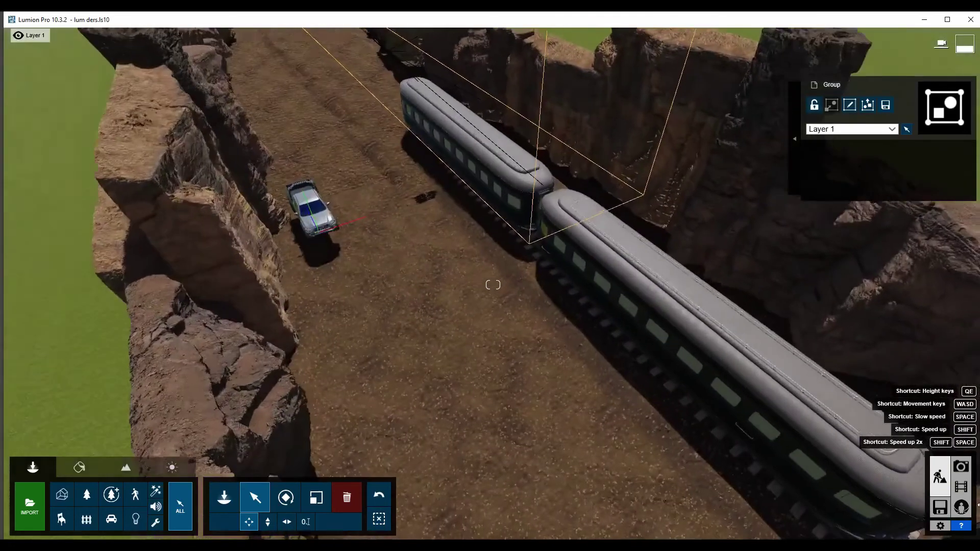
left_click(961, 487)
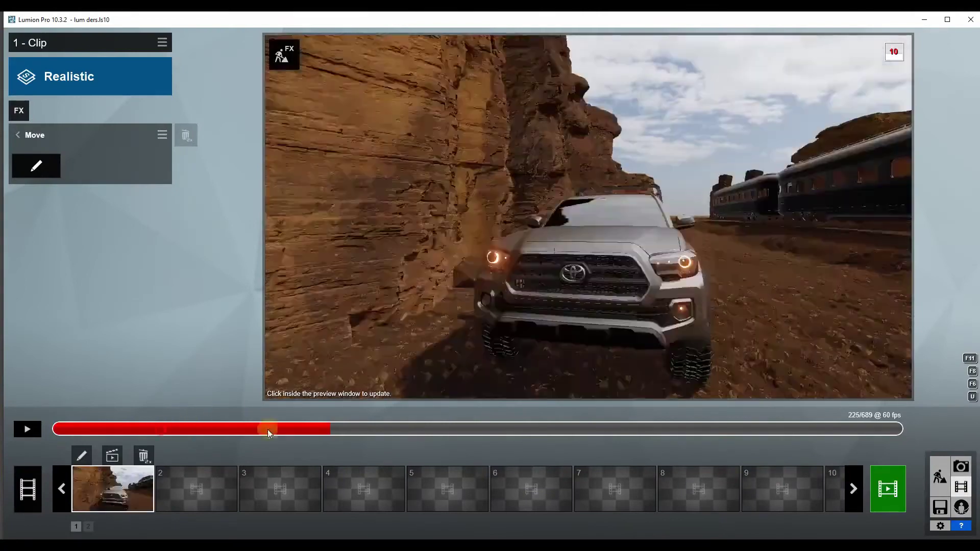
- Scrub the clip preview forward to about frame 357 of 689 and refresh it
mouse_move(268, 430)
left_mouse_down()
mouse_move(515, 429)
mouse_move(492, 430)
left_mouse_up()
left_click(492, 293)
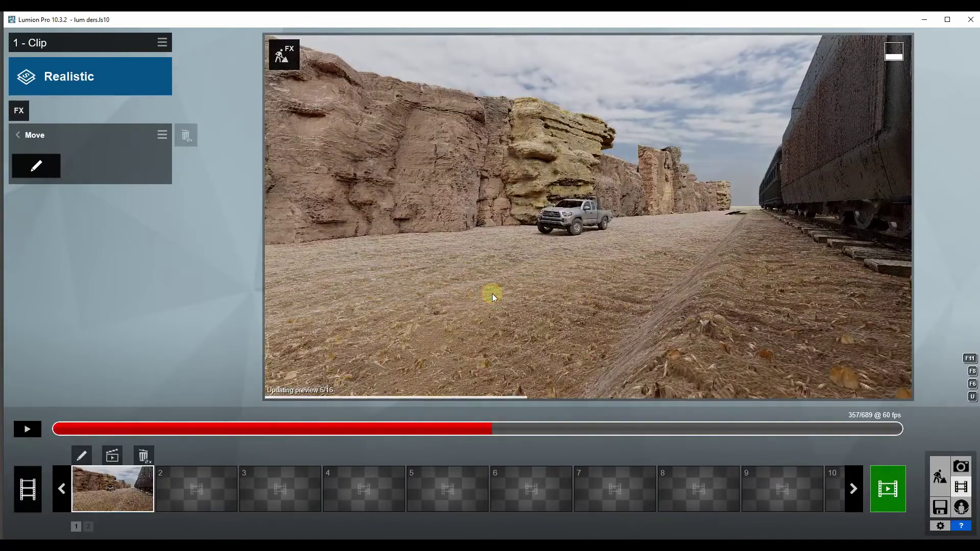